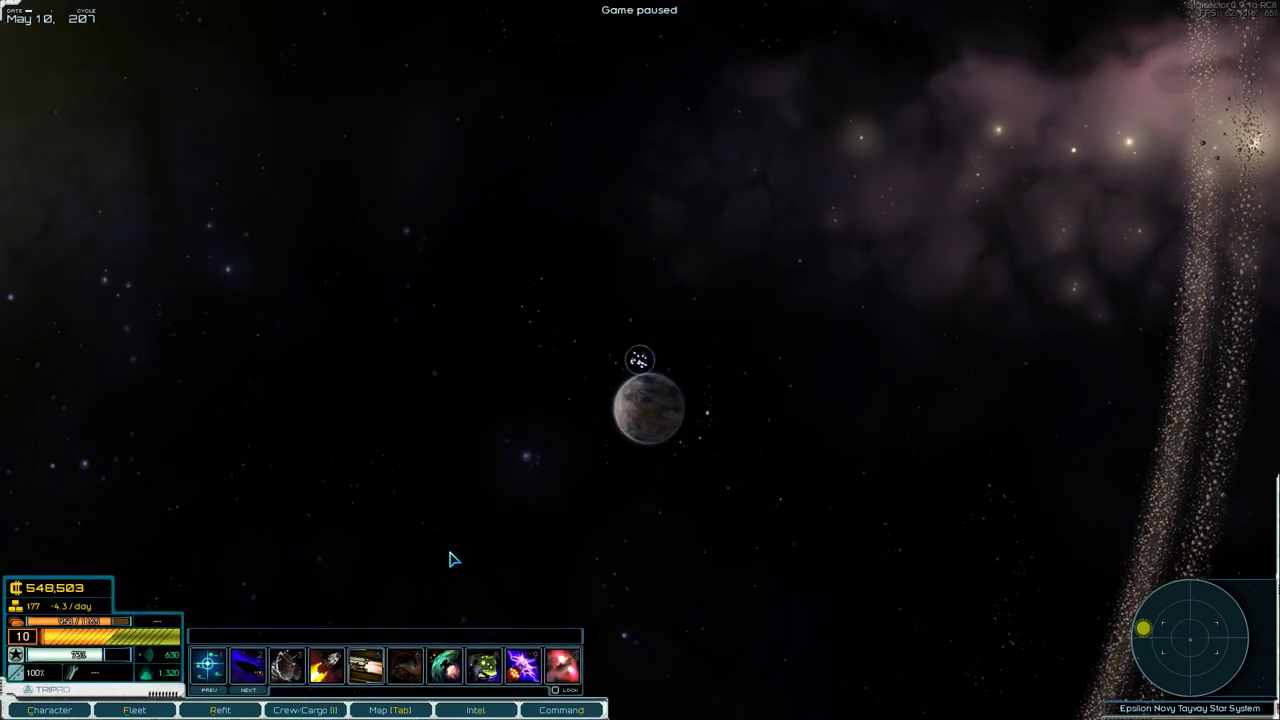
Quicksave with the fleet beside the planet in Epsilon Novy Tayray, then pause the campaign.
key(ctrl+s)
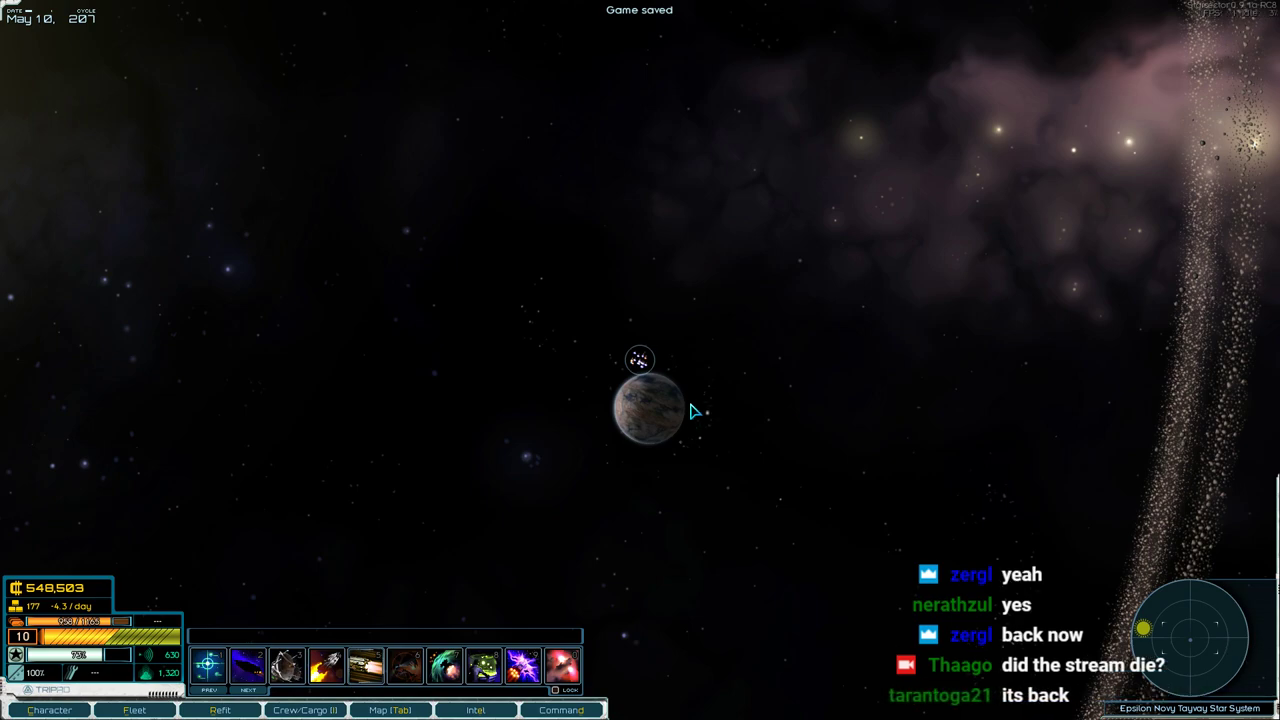
key(space)
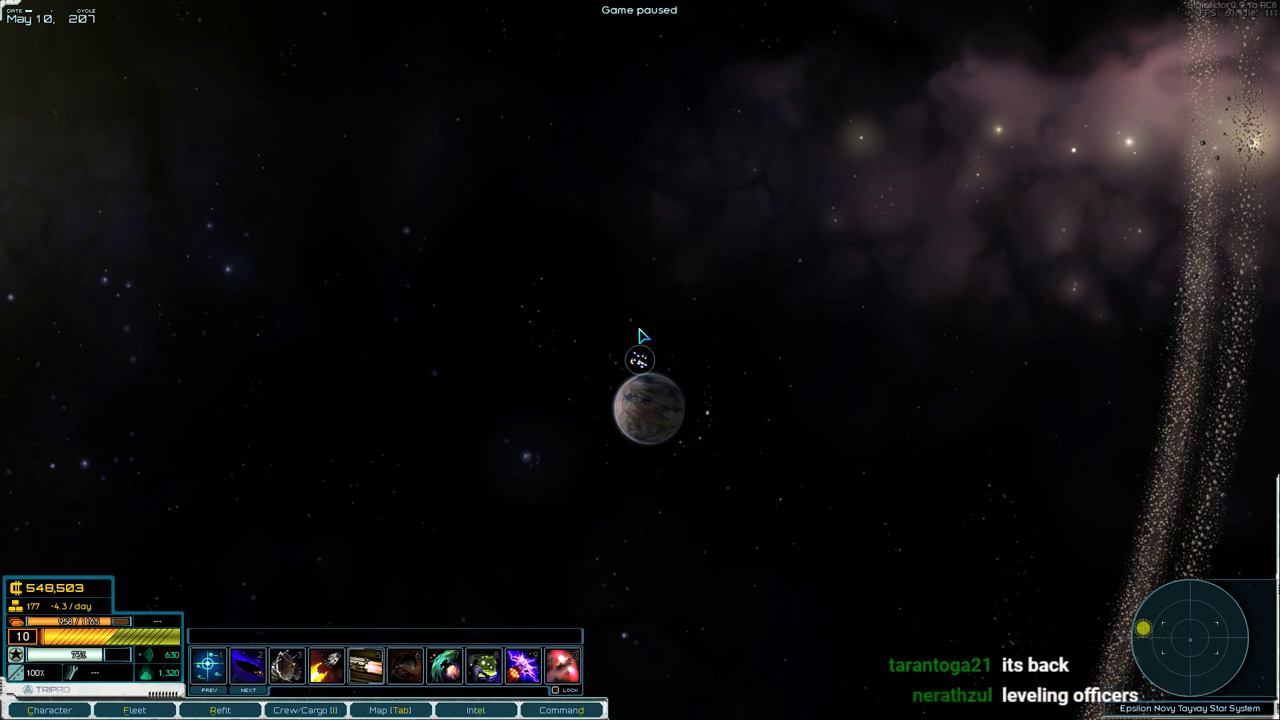
Assign the idle officer Septima Callisto as captain of the ISA Fraus.
key(f)
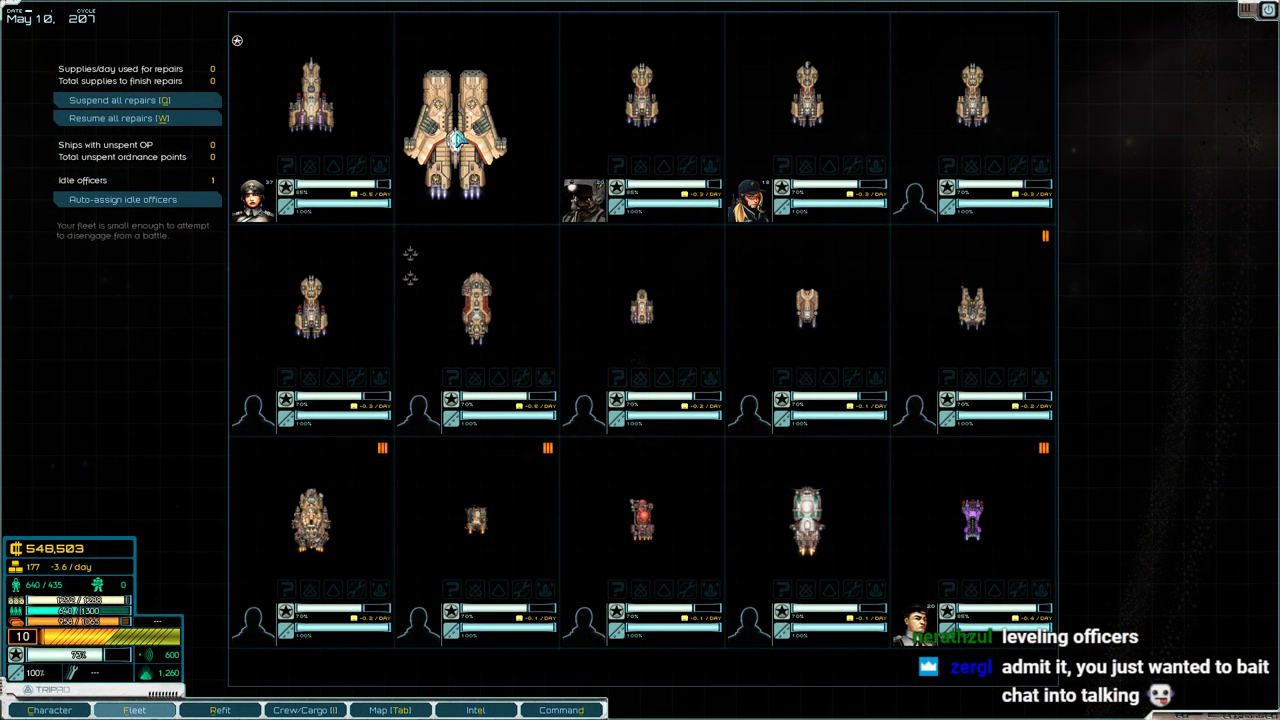
click(425, 208)
mouse_move(566, 537)
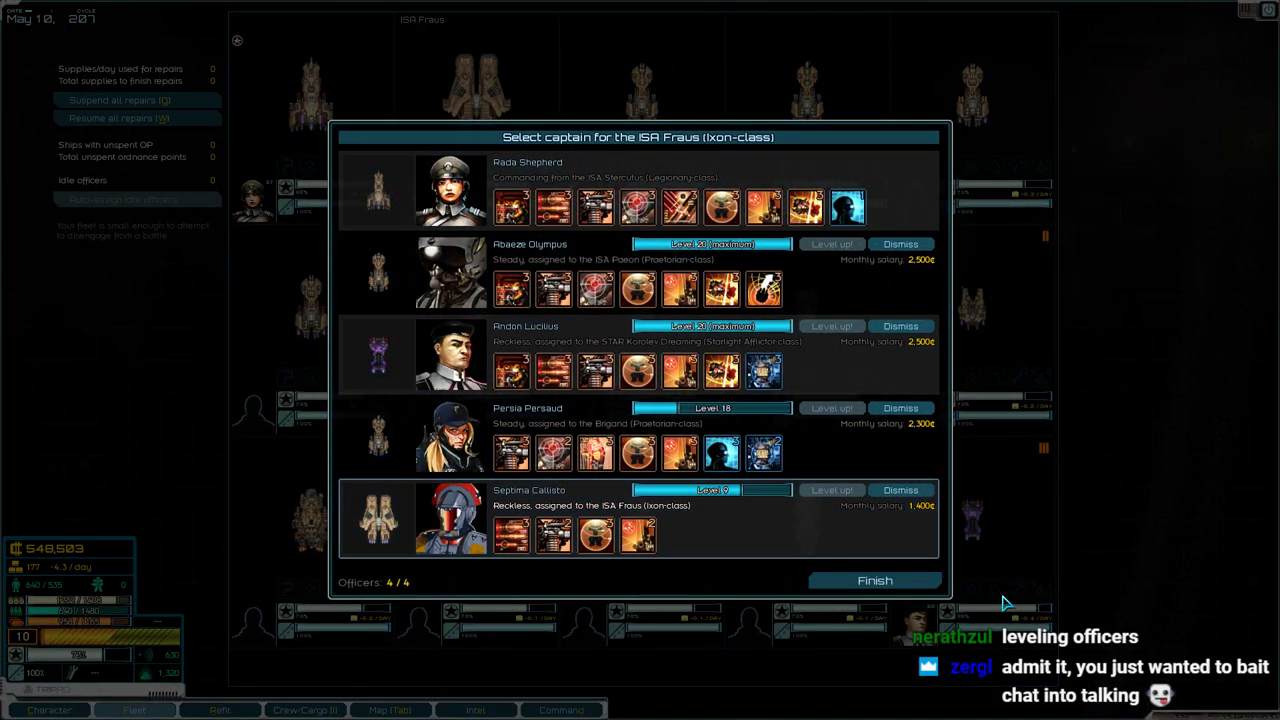
click(925, 580)
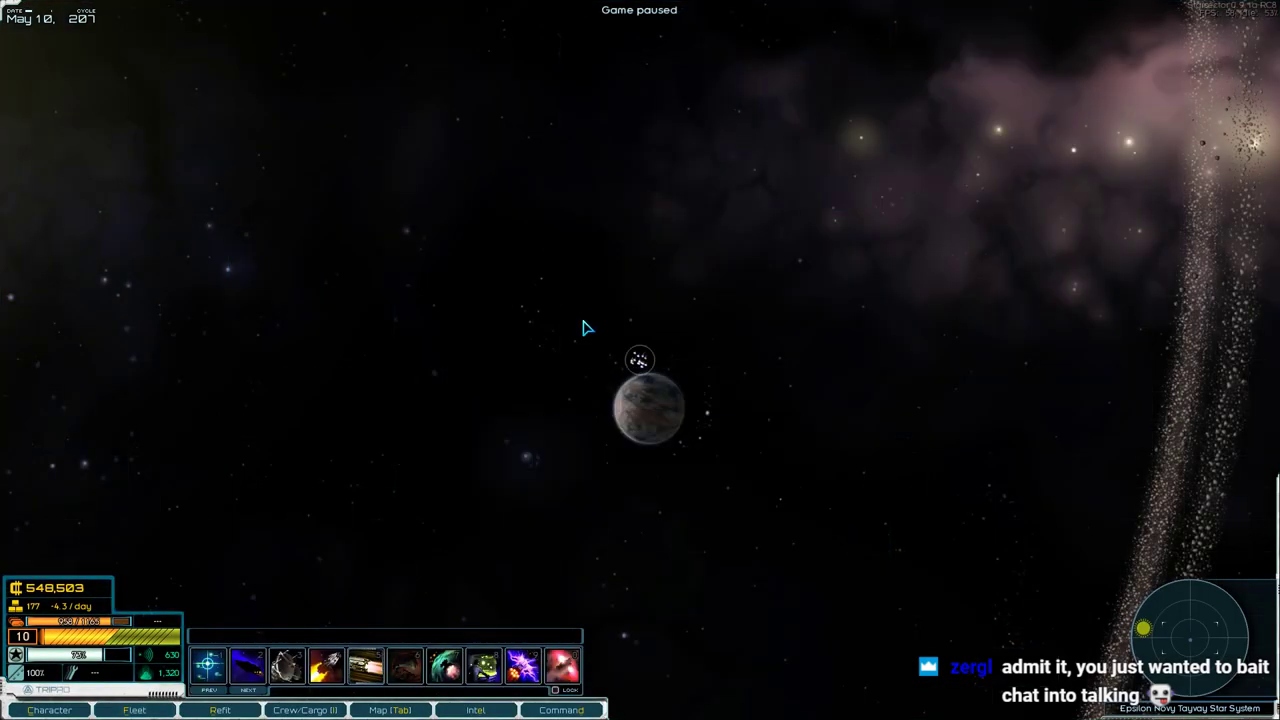
Quicksave, check the system map, then resume play at accelerated speed.
key(ctrl+s)
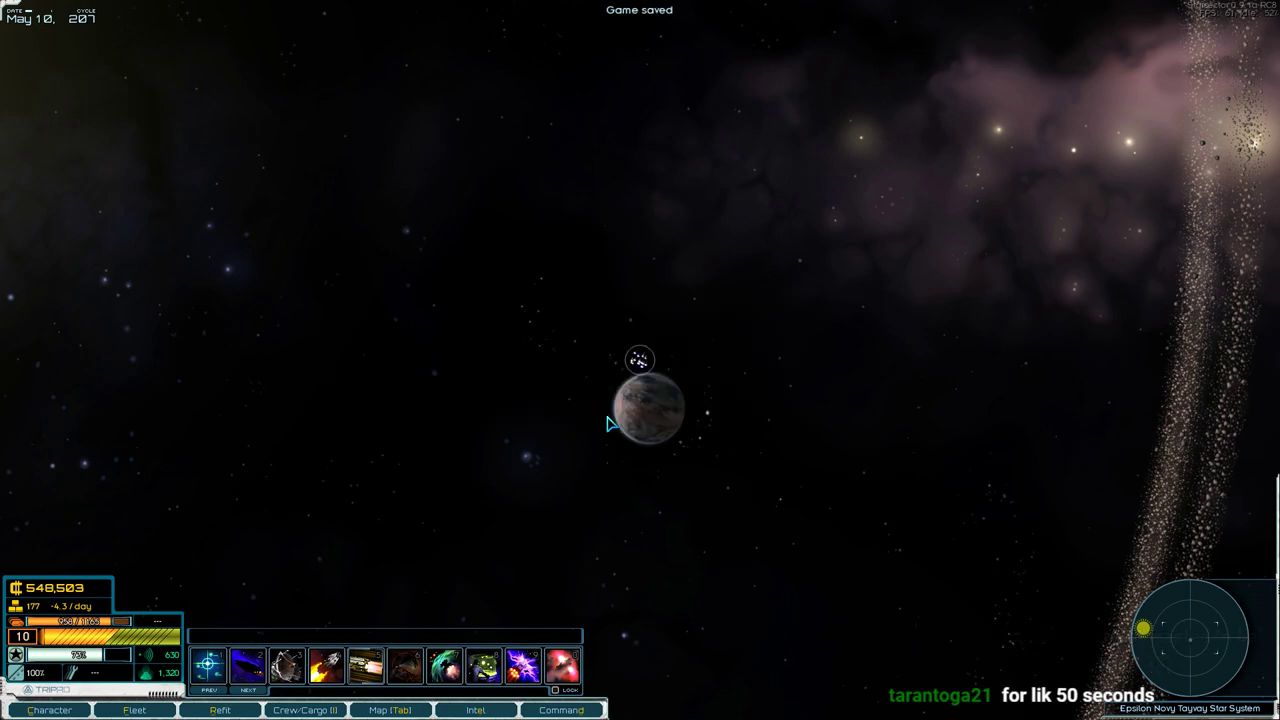
key(Tab)
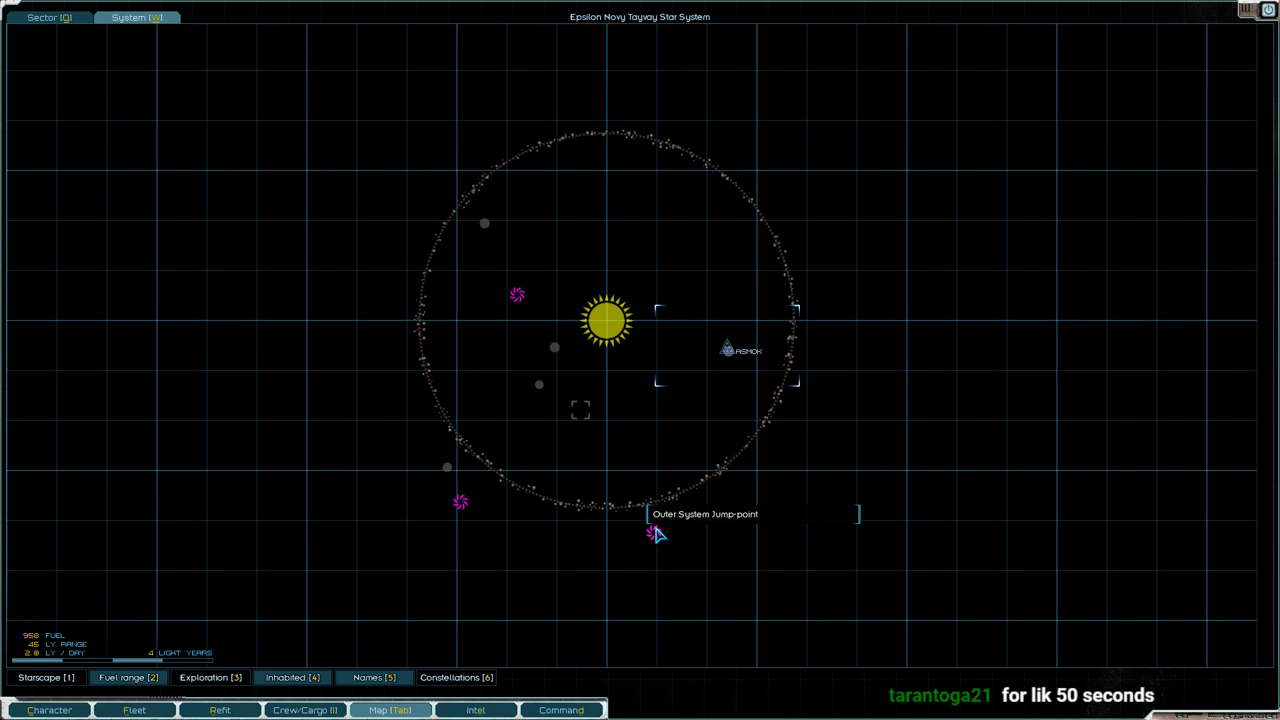
key(Tab)
key(space)
key(shift)
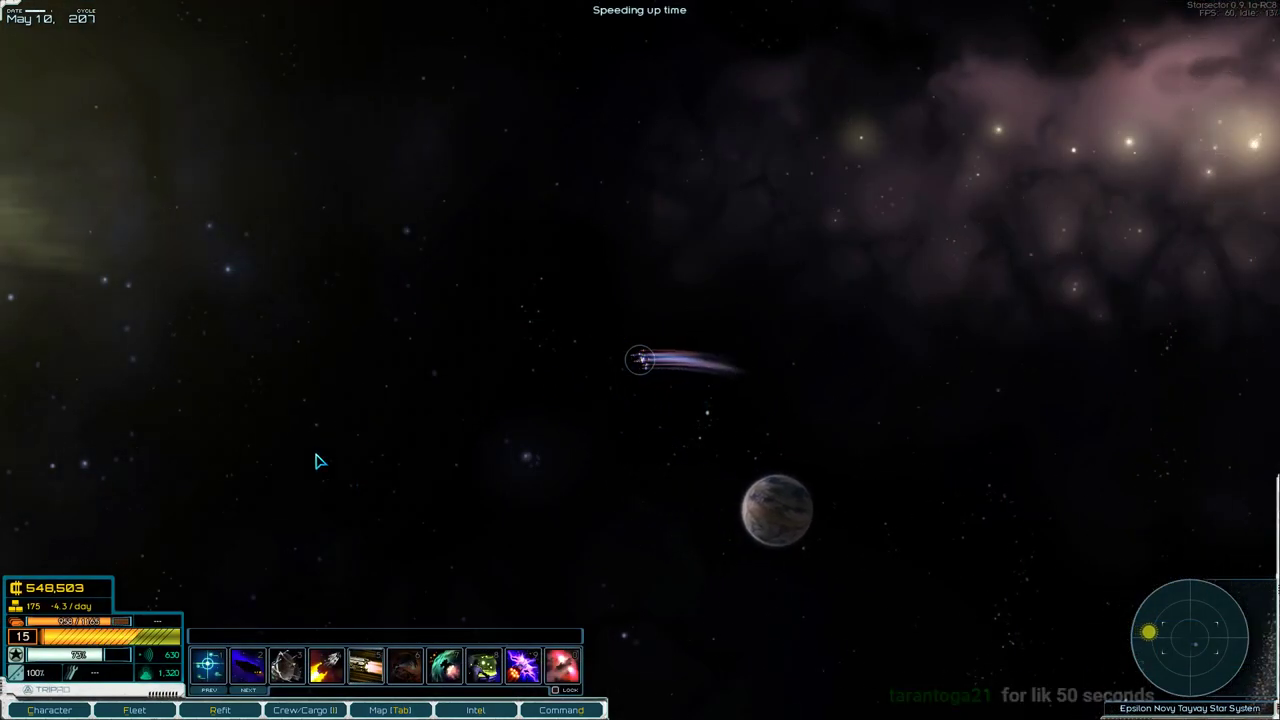
Fly to the Inner System Jump-point and jump into hyperspace.
mouse_move(436, 477)
mouse_down()
mouse_move(428, 516)
mouse_move(340, 400)
mouse_move(314, 226)
mouse_move(382, 135)
mouse_move(617, 84)
mouse_move(574, 209)
mouse_move(652, 296)
mouse_up()
click(665, 290)
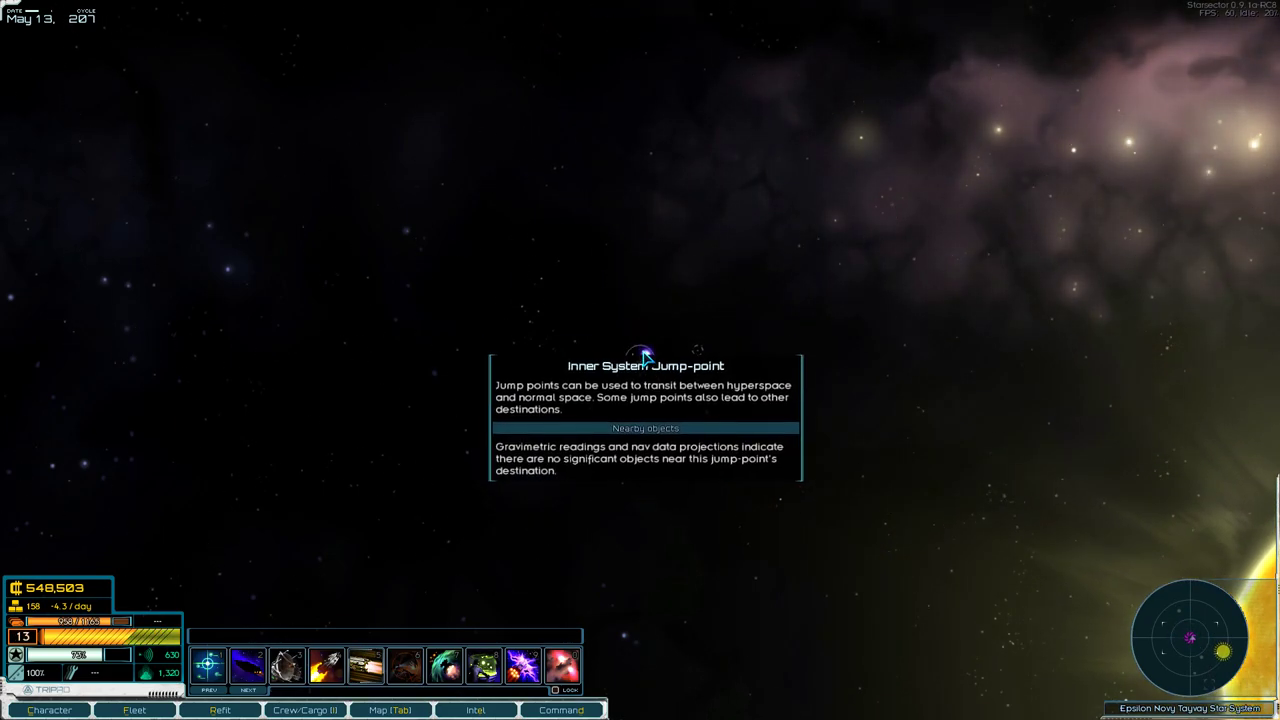
key(1)
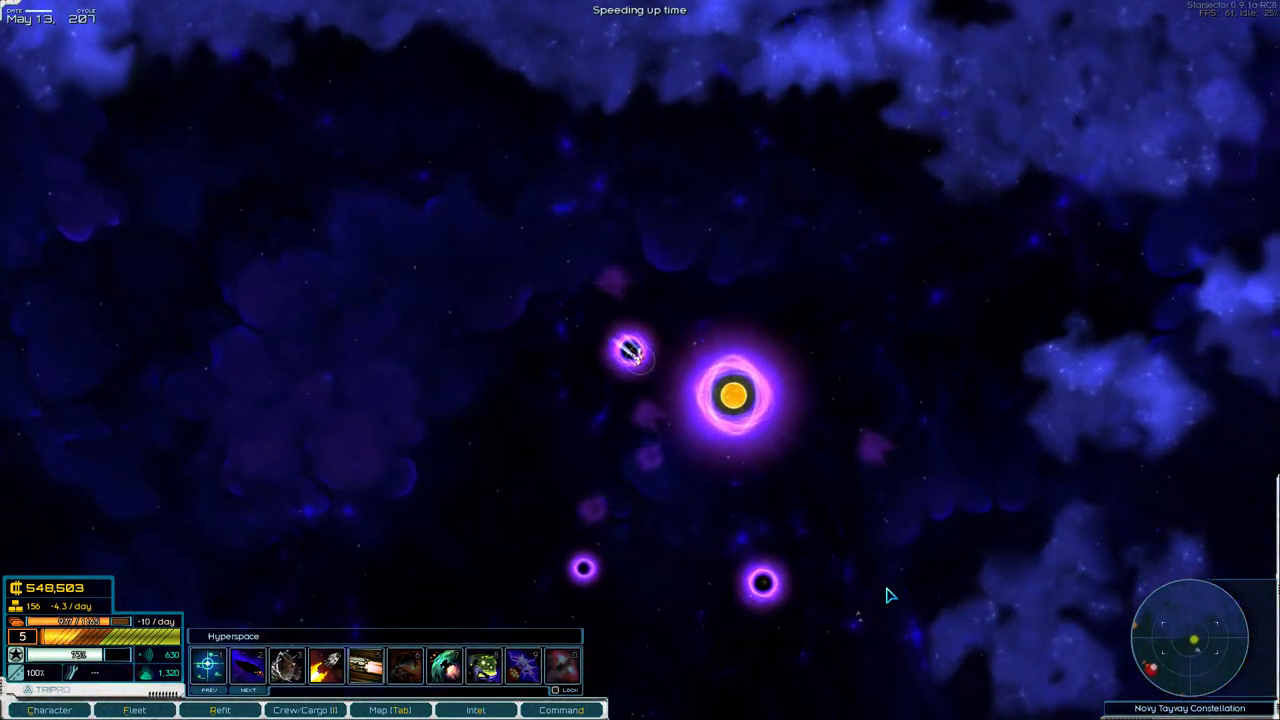
In hyperspace, head away from the star, activate Transverse Jump, and resume travel.
drag(866, 571, 858, 600)
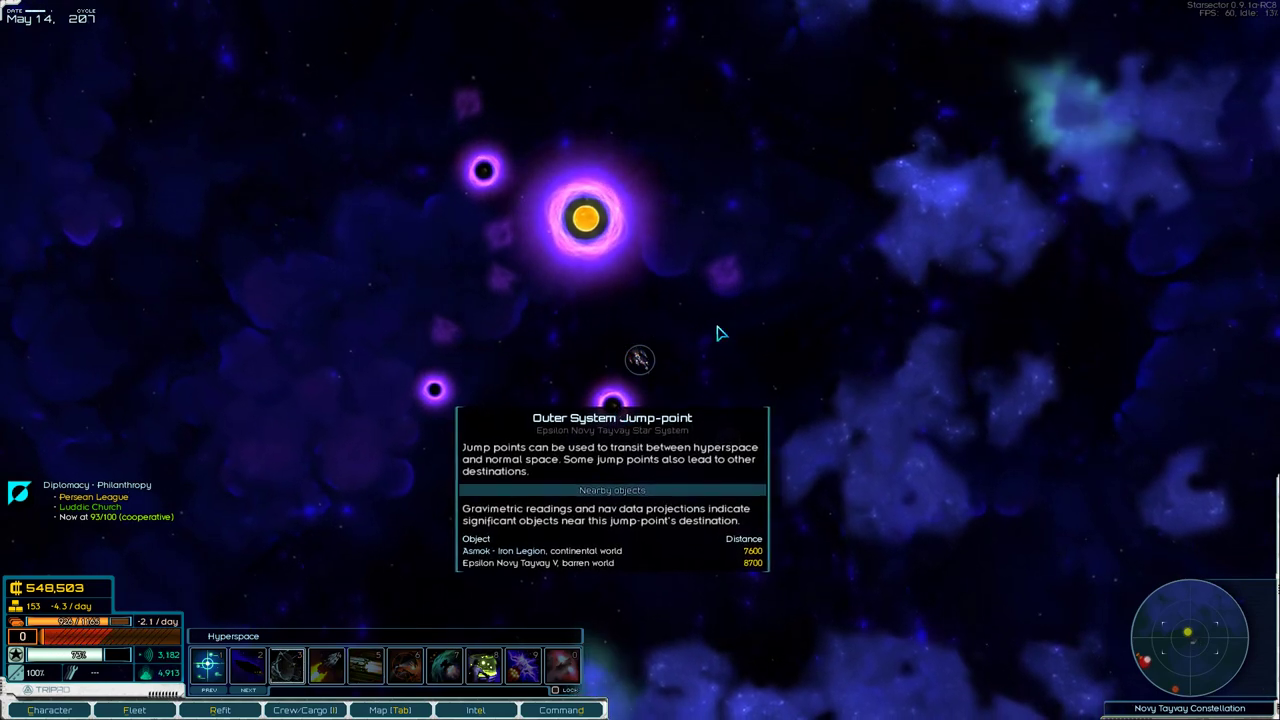
key(shift)
key(space)
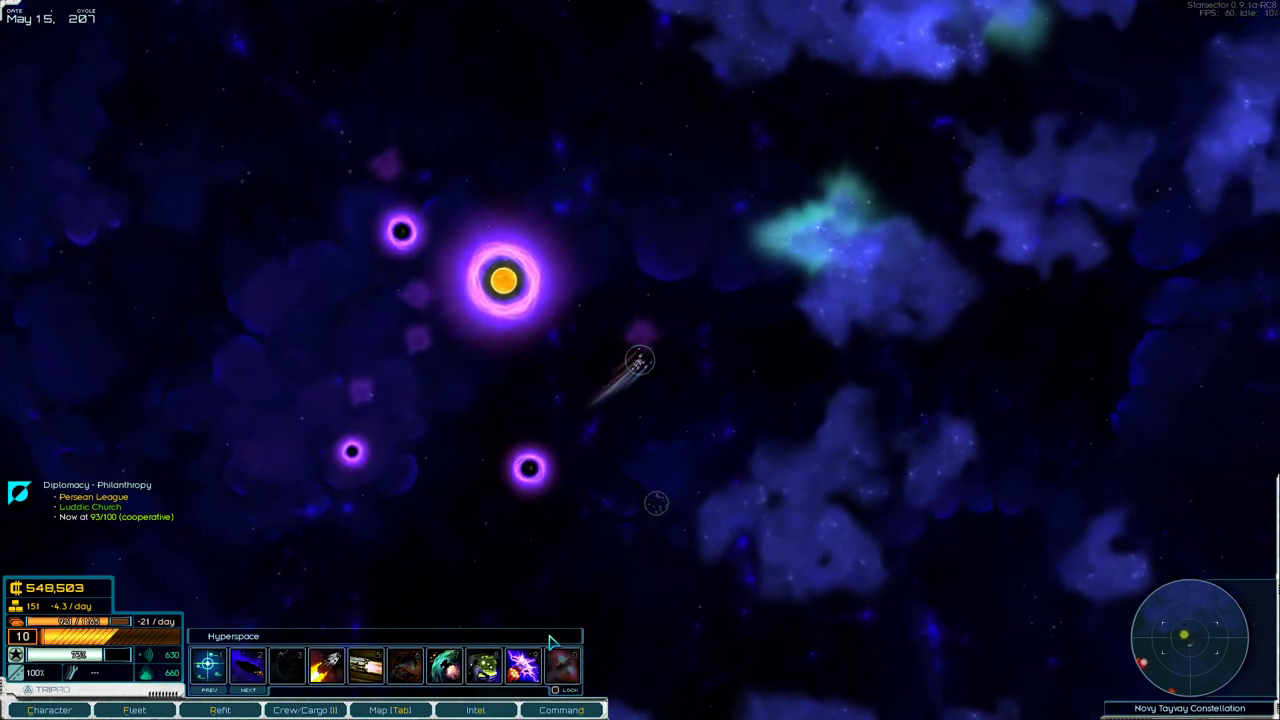
click(527, 662)
key(space)
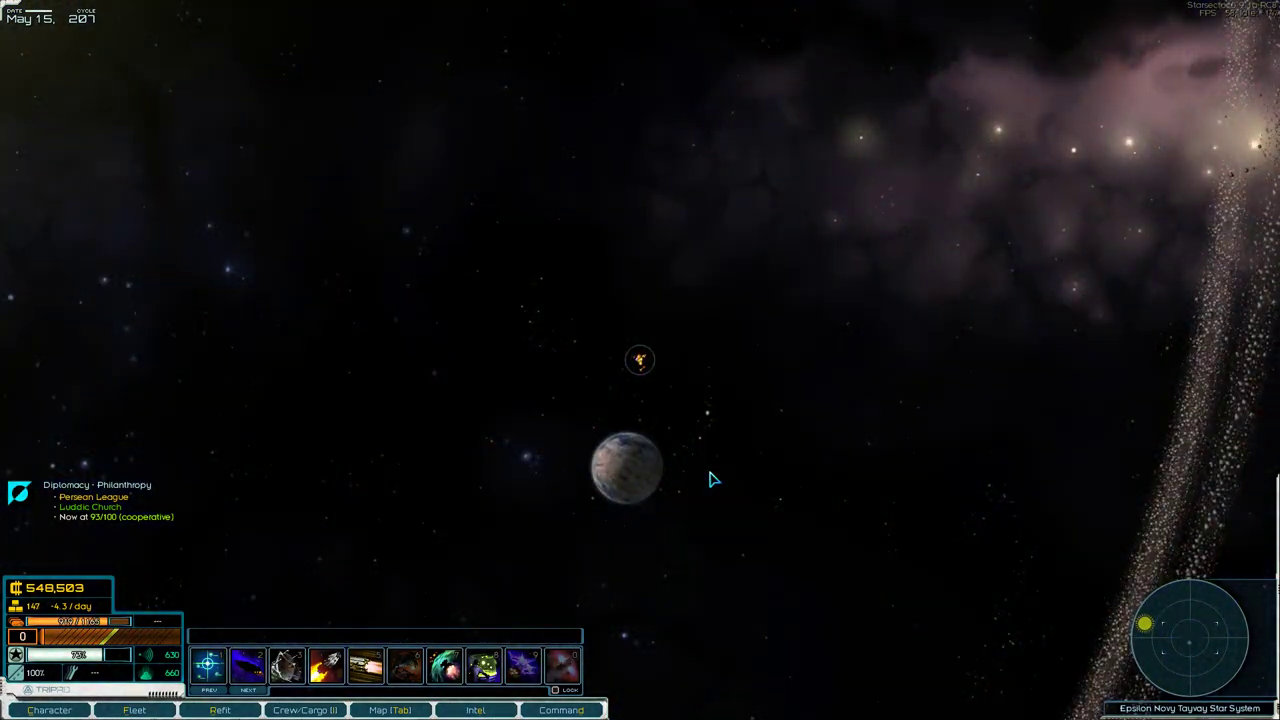
Dock at Asmok, decline the woman's food-delivery contract at the bar, and open Intel.
click(626, 463)
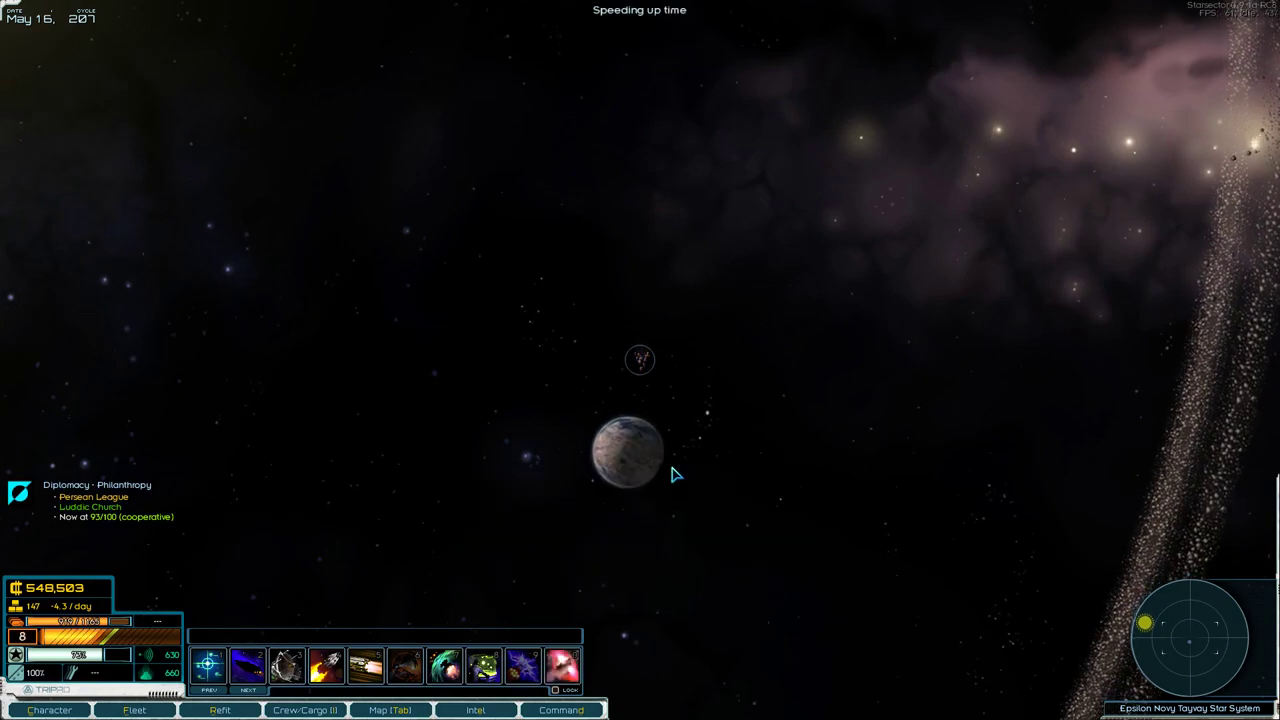
key(2)
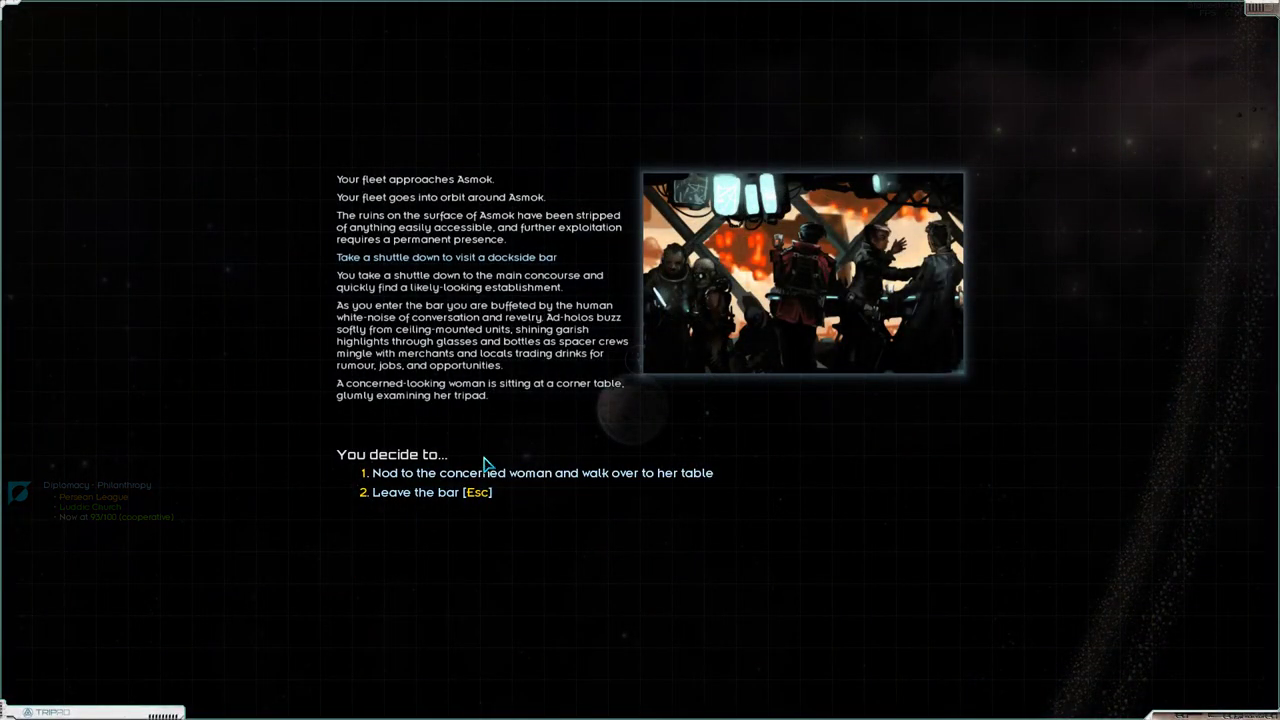
key(1)
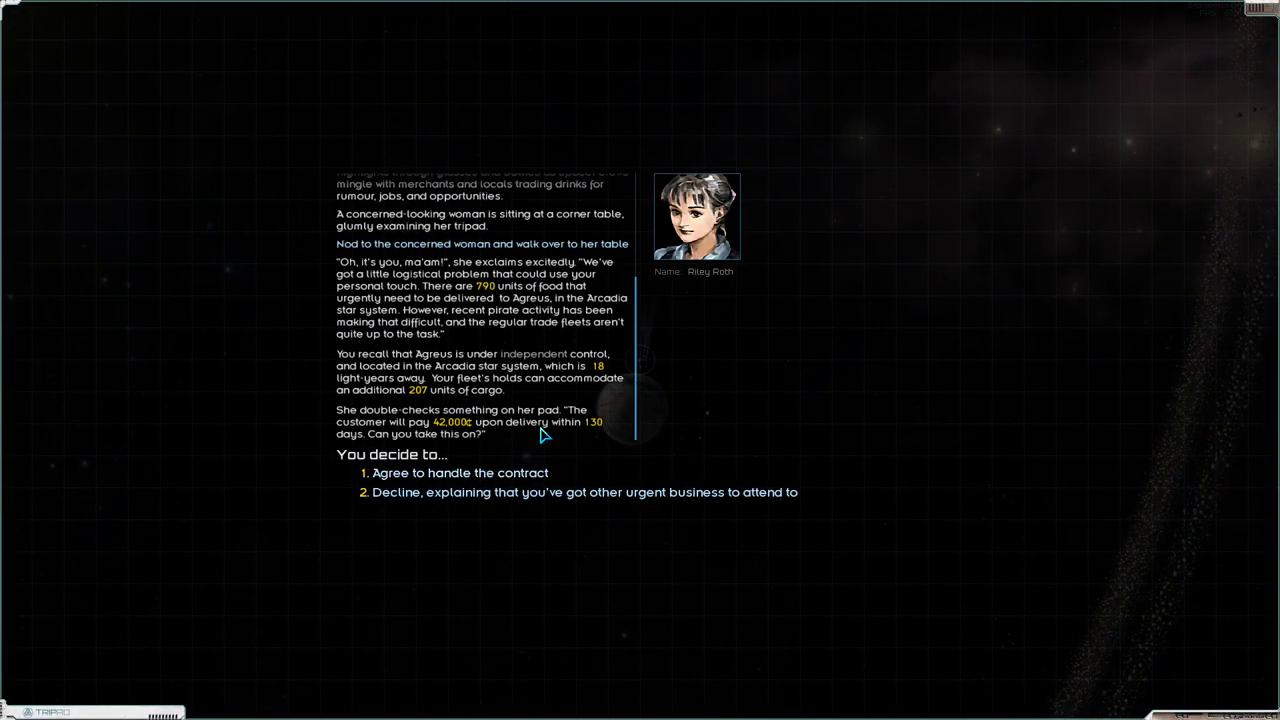
click(490, 497)
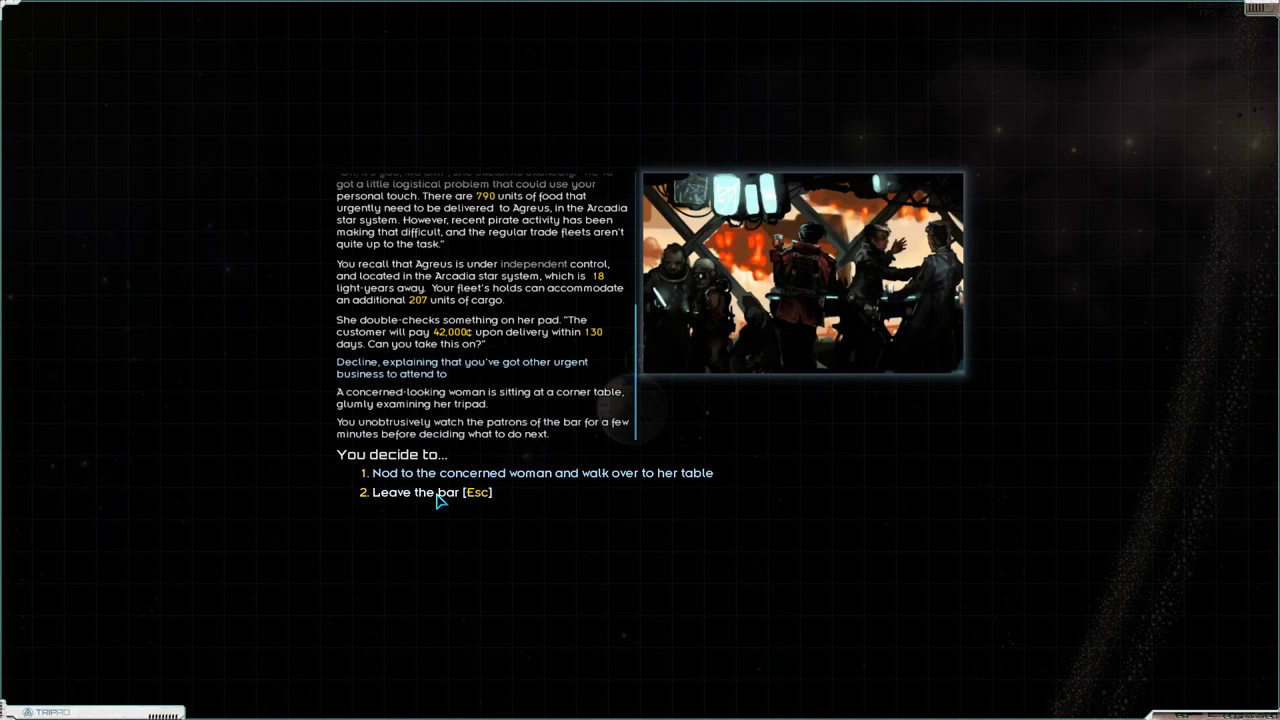
click(437, 495)
click(398, 578)
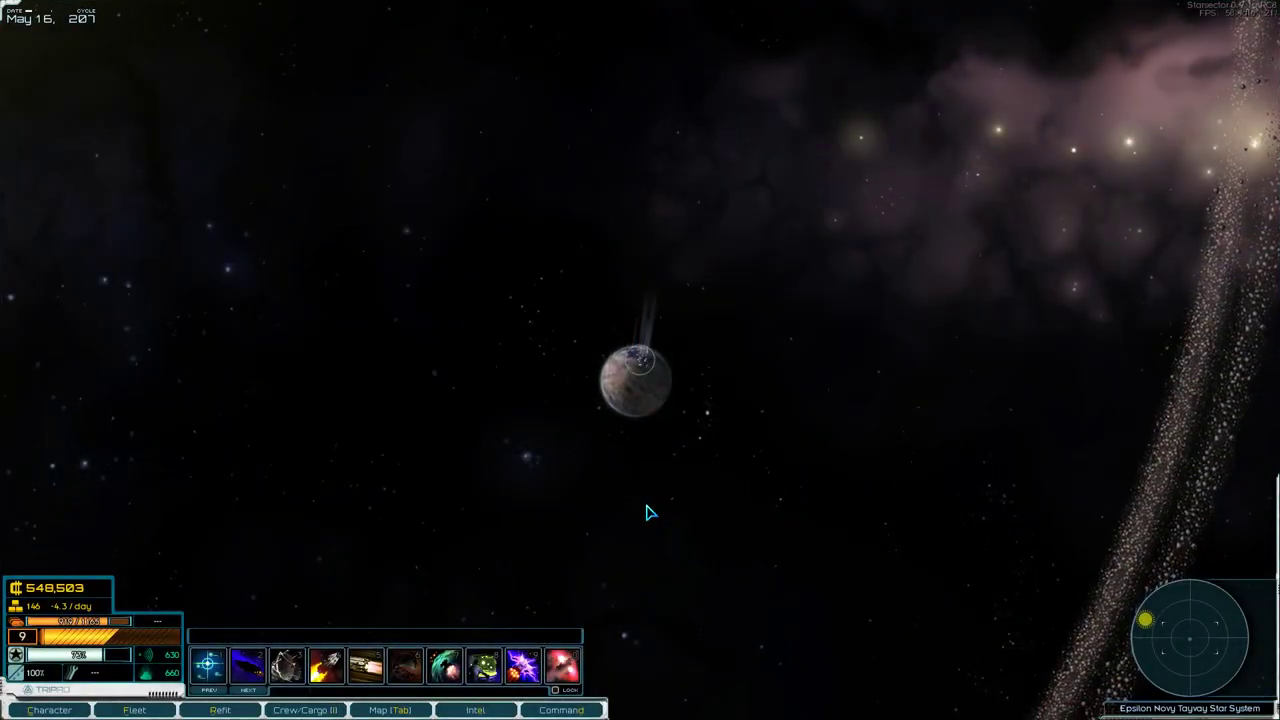
key(e)
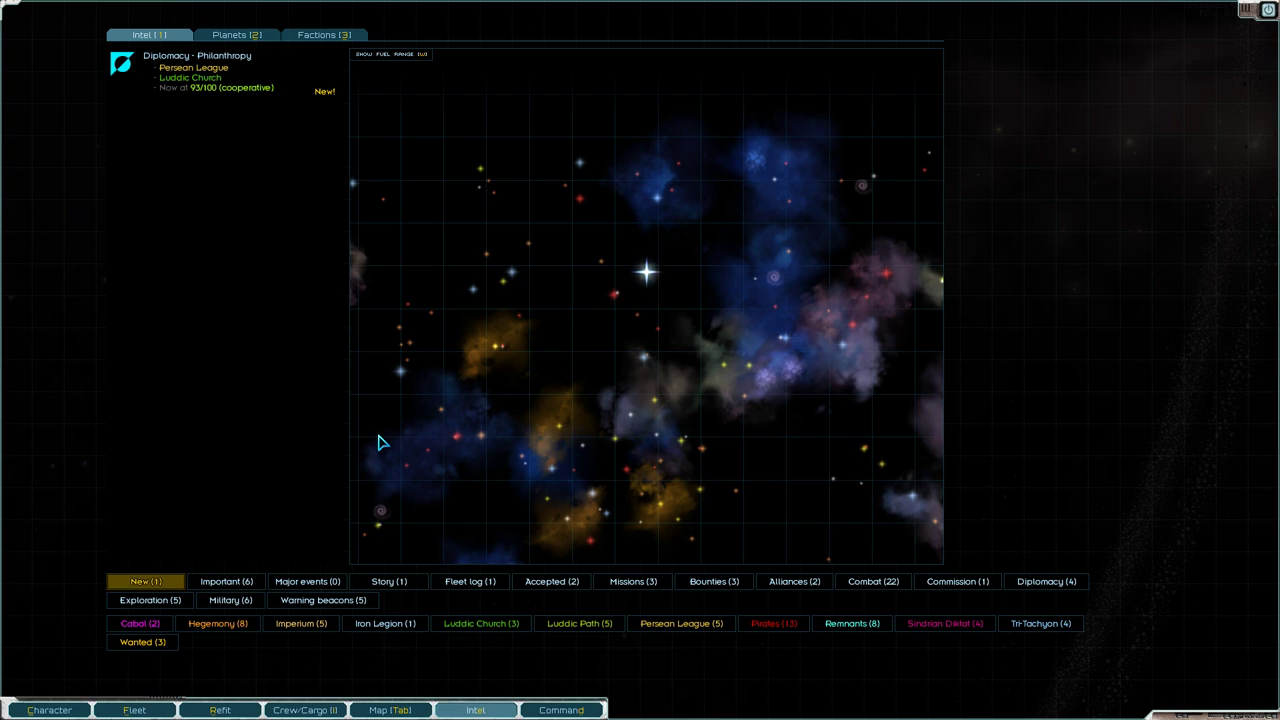
Lay in a course to Beta Flamma from the Pirate Base exploration intel entry.
click(889, 583)
click(954, 590)
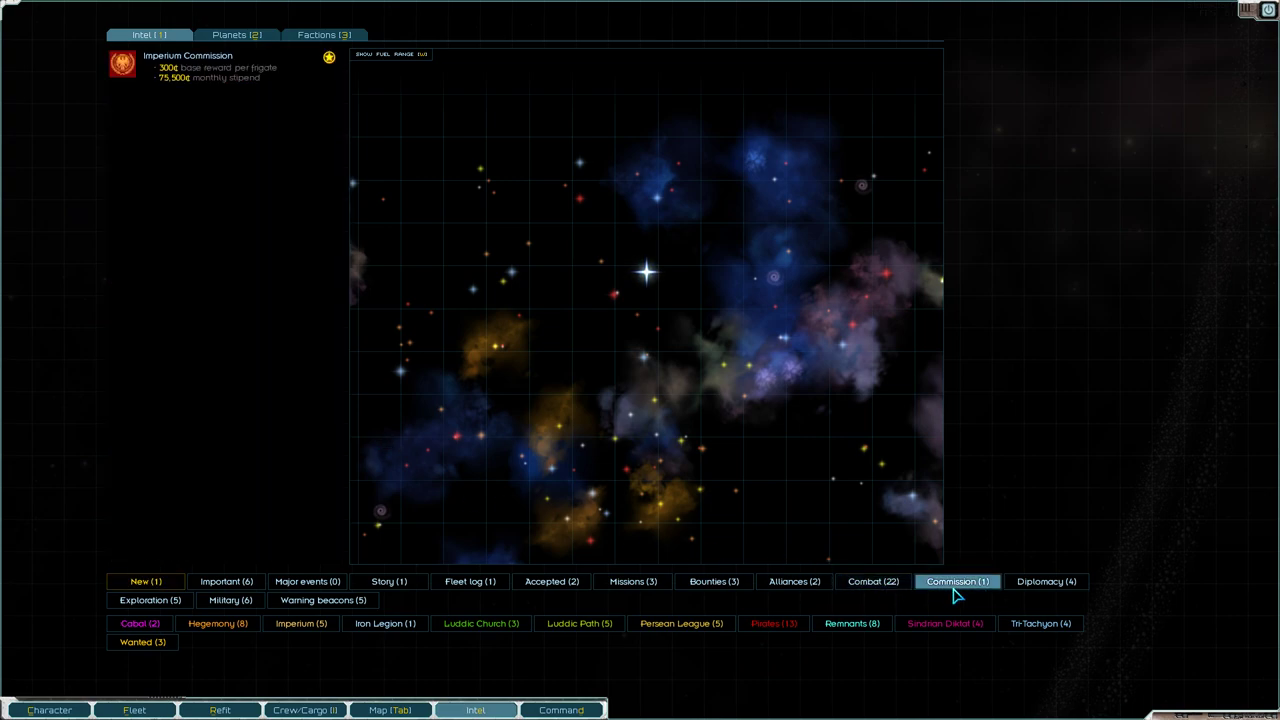
click(185, 599)
click(250, 188)
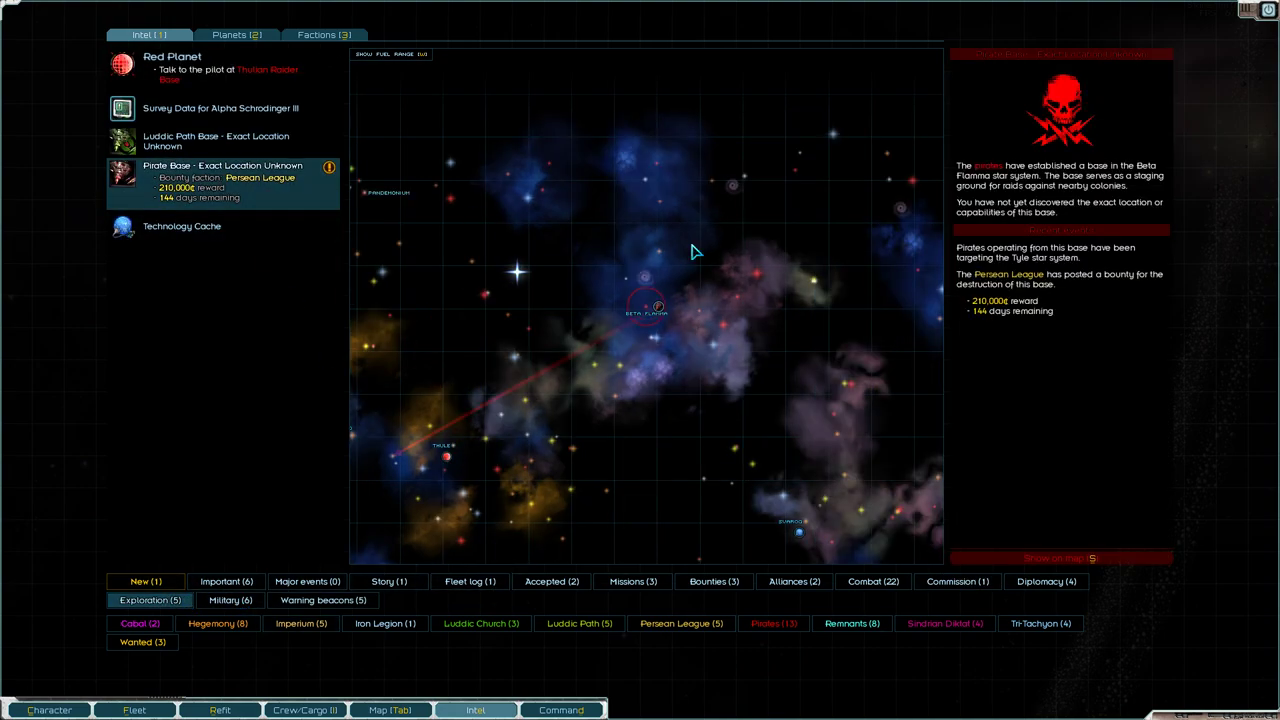
scroll(646, 303, up, 2)
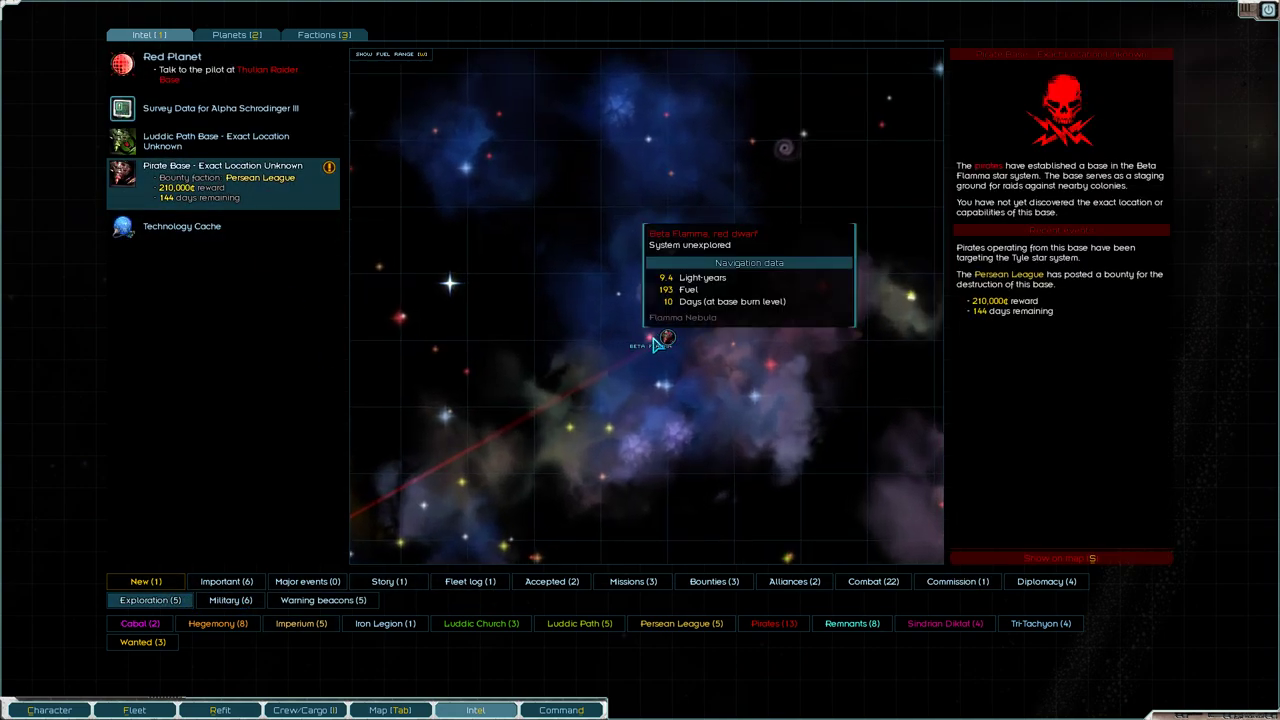
click(667, 338)
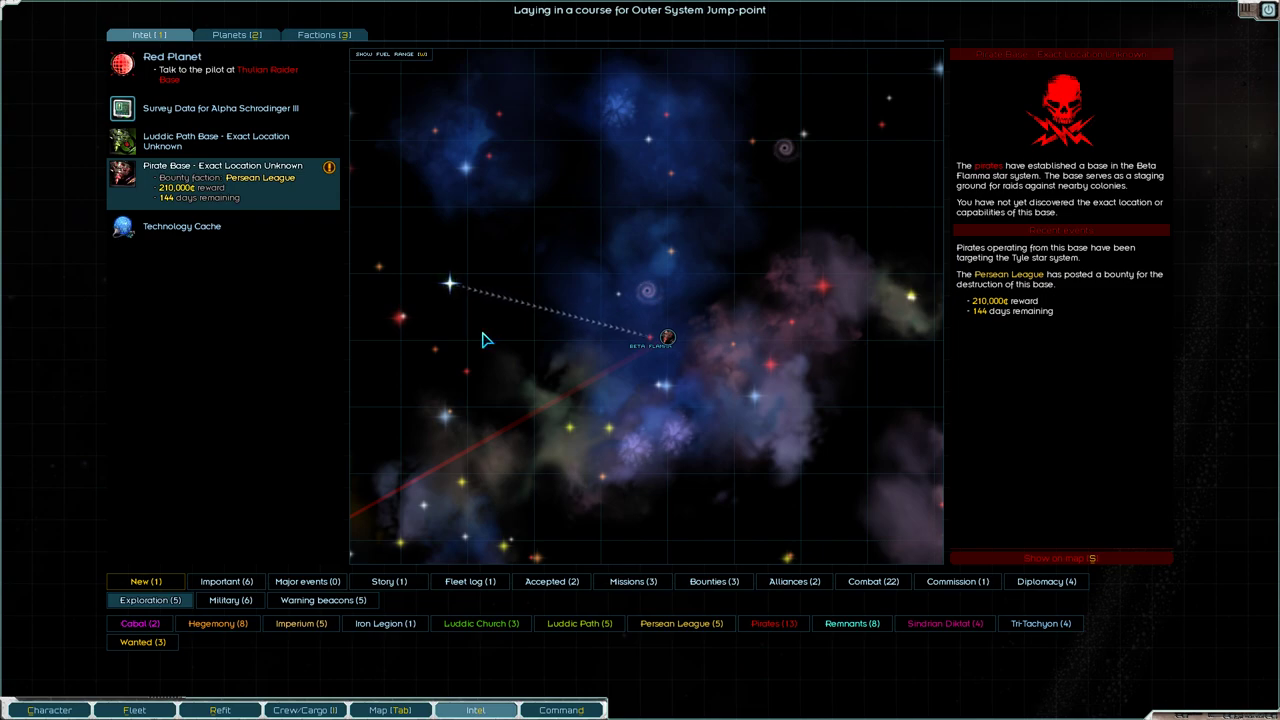
Close Intel, quicksave the game, and bring up the cargo inventory.
key(Escape)
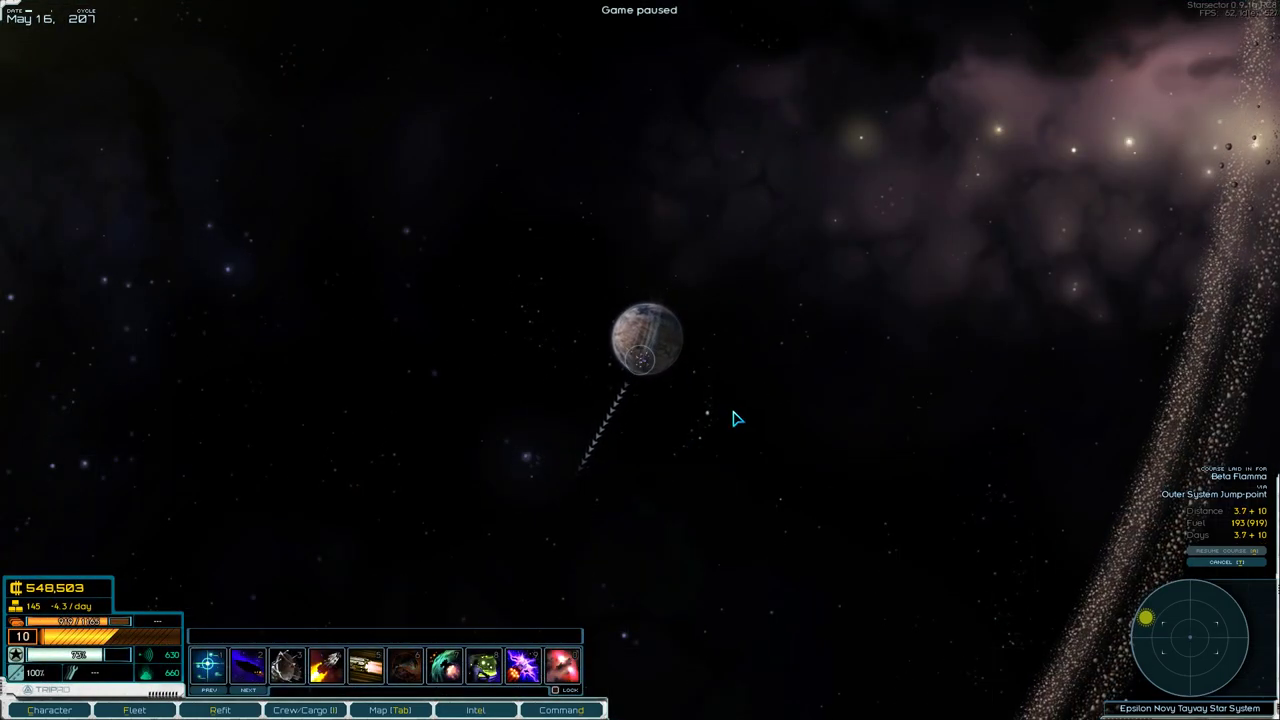
key(F5)
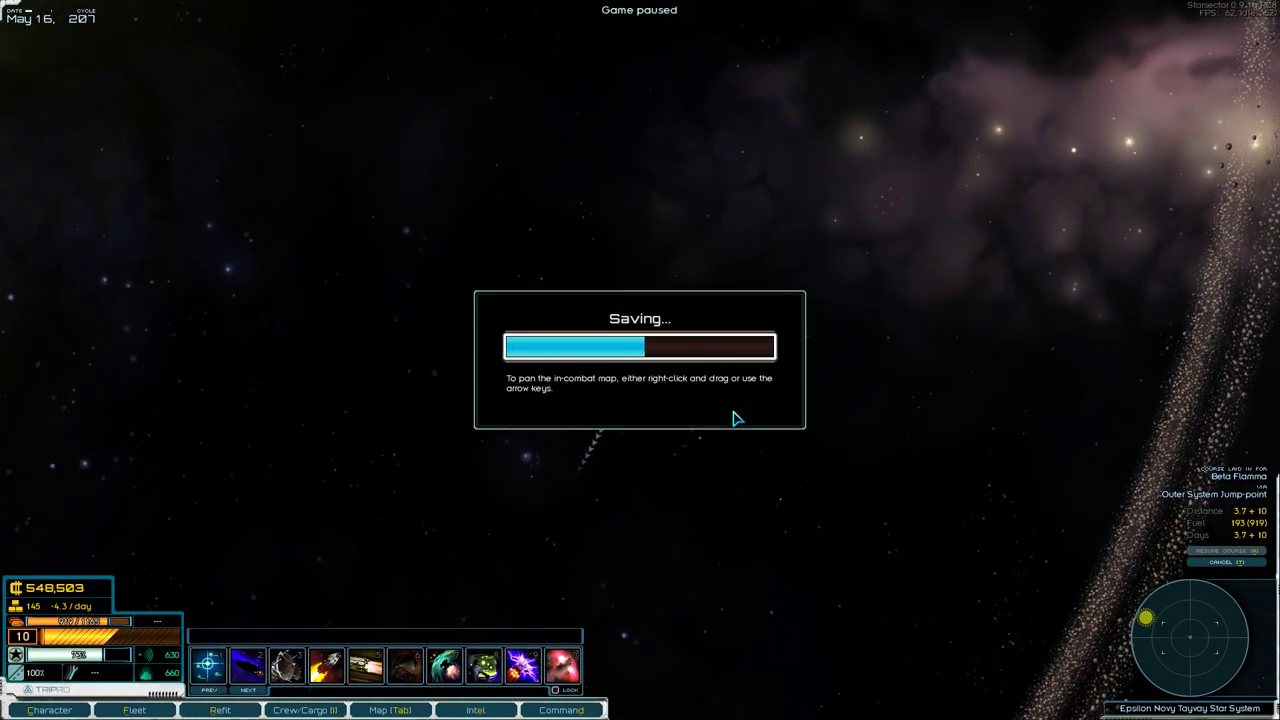
key(i)
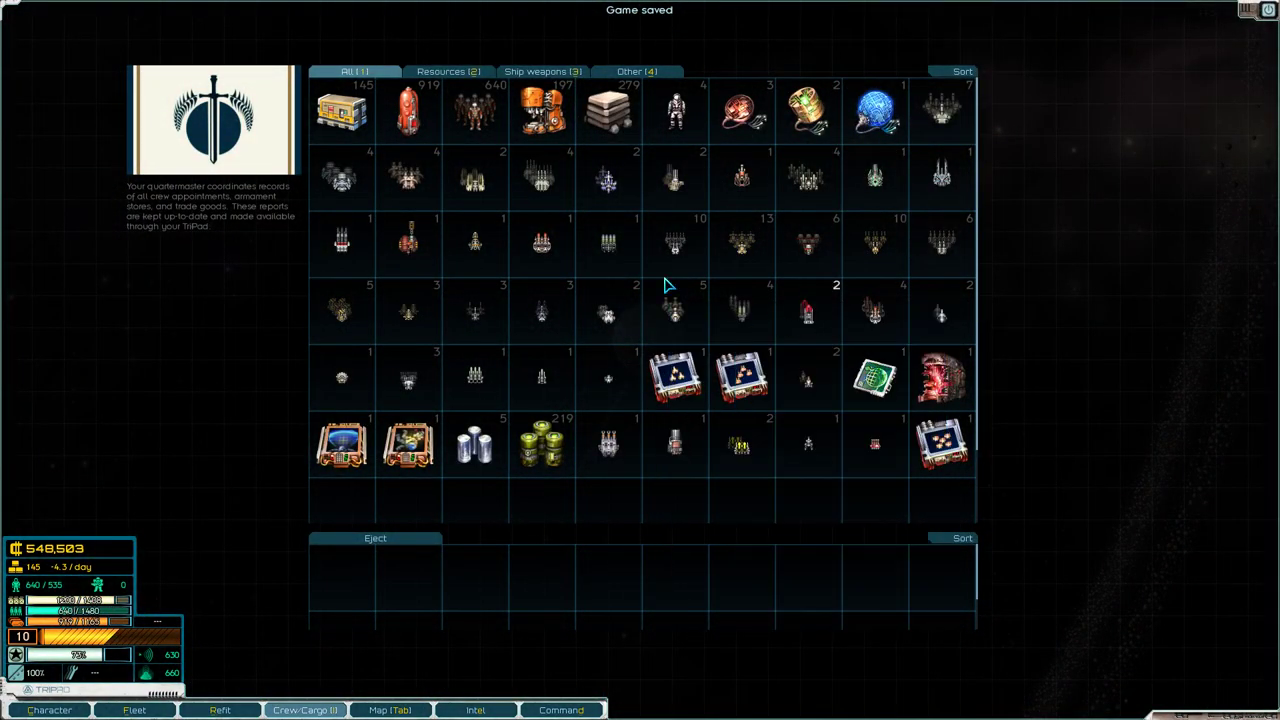
Learn the Shield Conversion - Front hull mod and the other hull mod from cargo.
right_click(408, 444)
right_click(341, 444)
scroll(857, 471, down, 2)
scroll(826, 500, up, 2)
key(Escape)
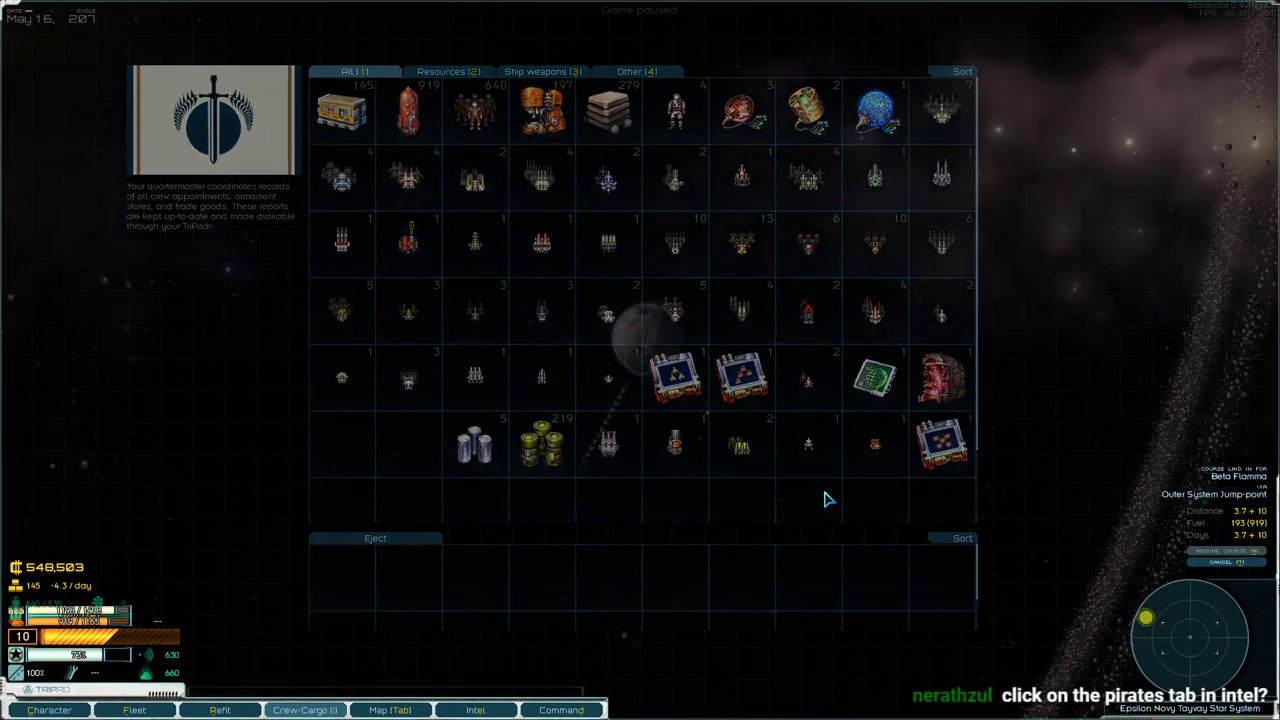
Filter Intel to pirate entries and review the Arcadia raid and Beta Flamma base bounty.
key(e)
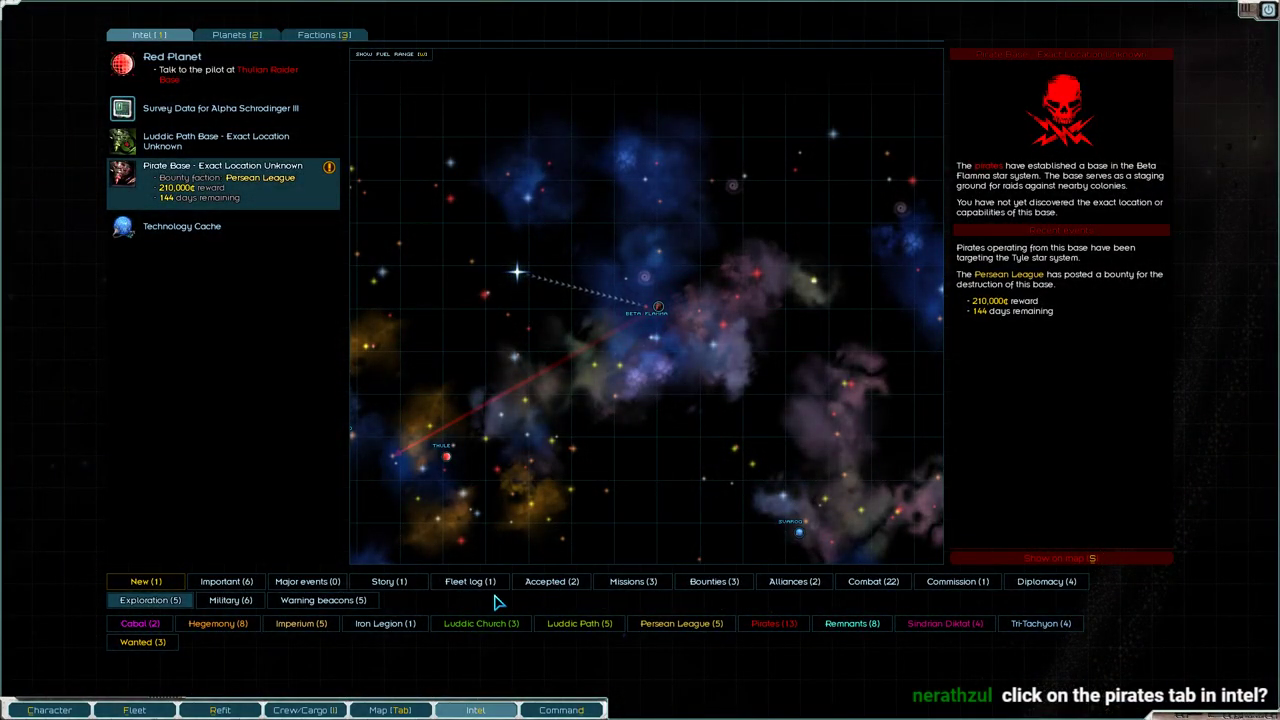
click(773, 625)
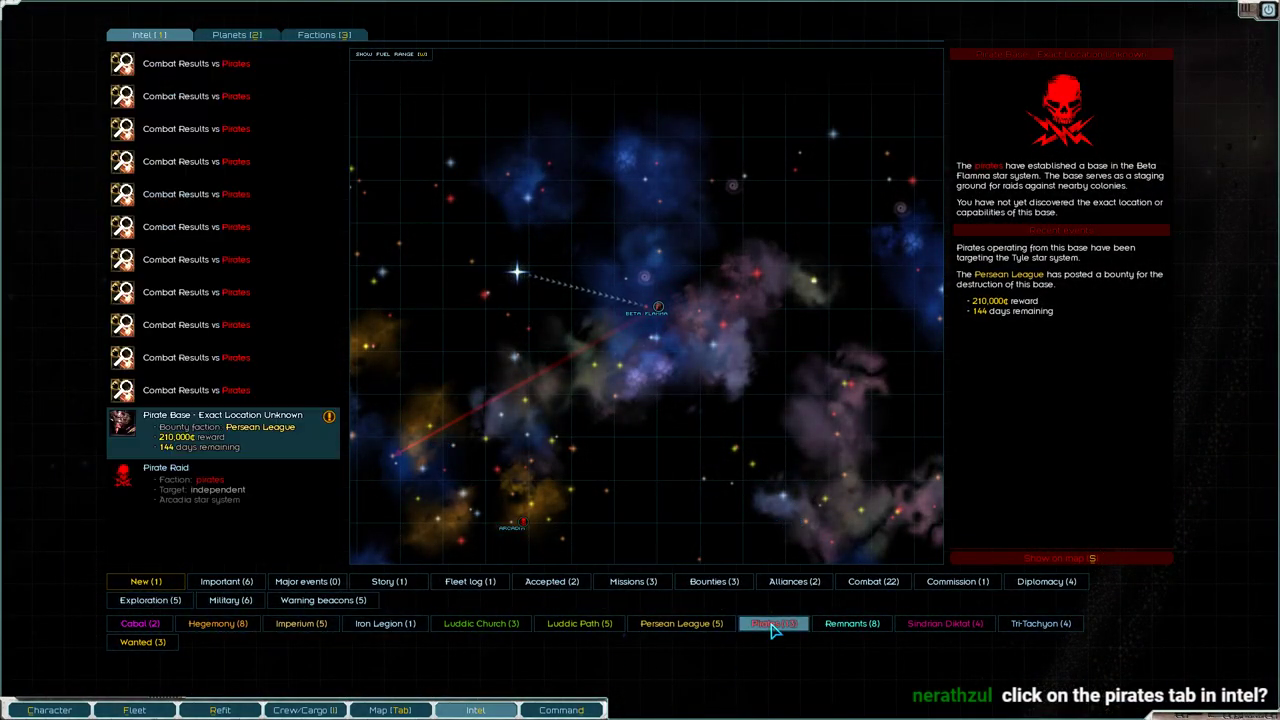
click(258, 492)
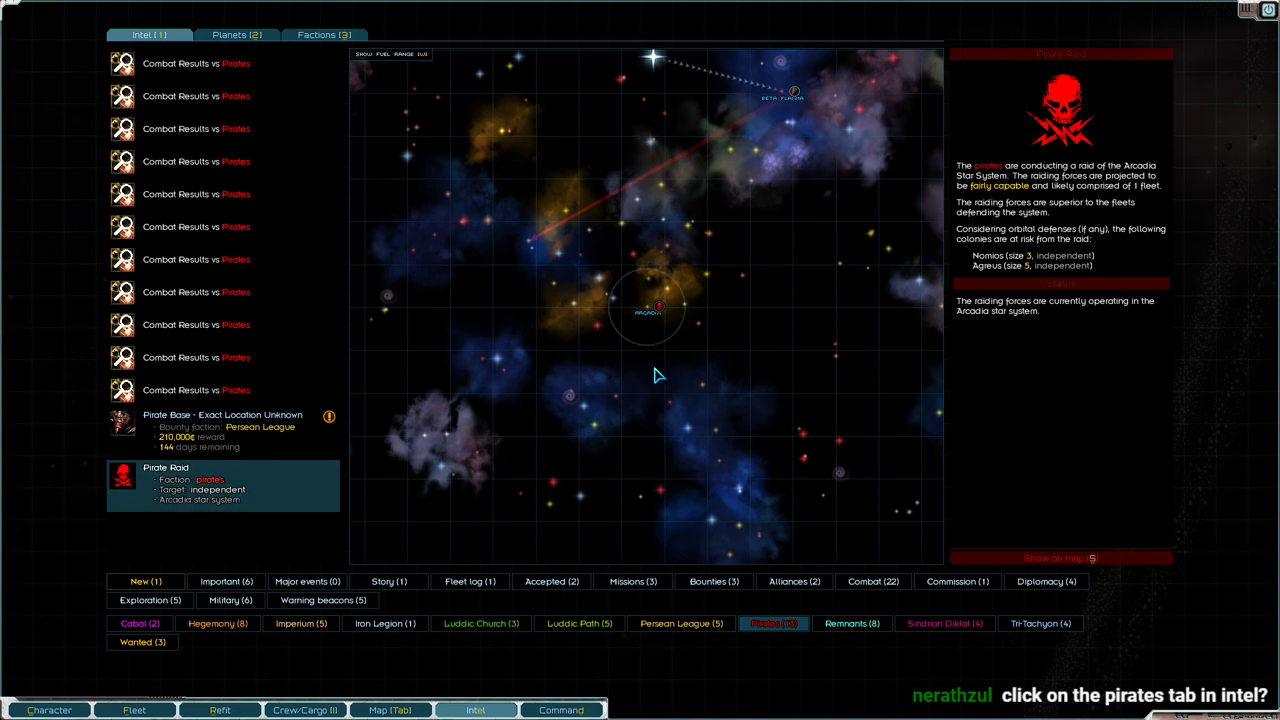
click(285, 472)
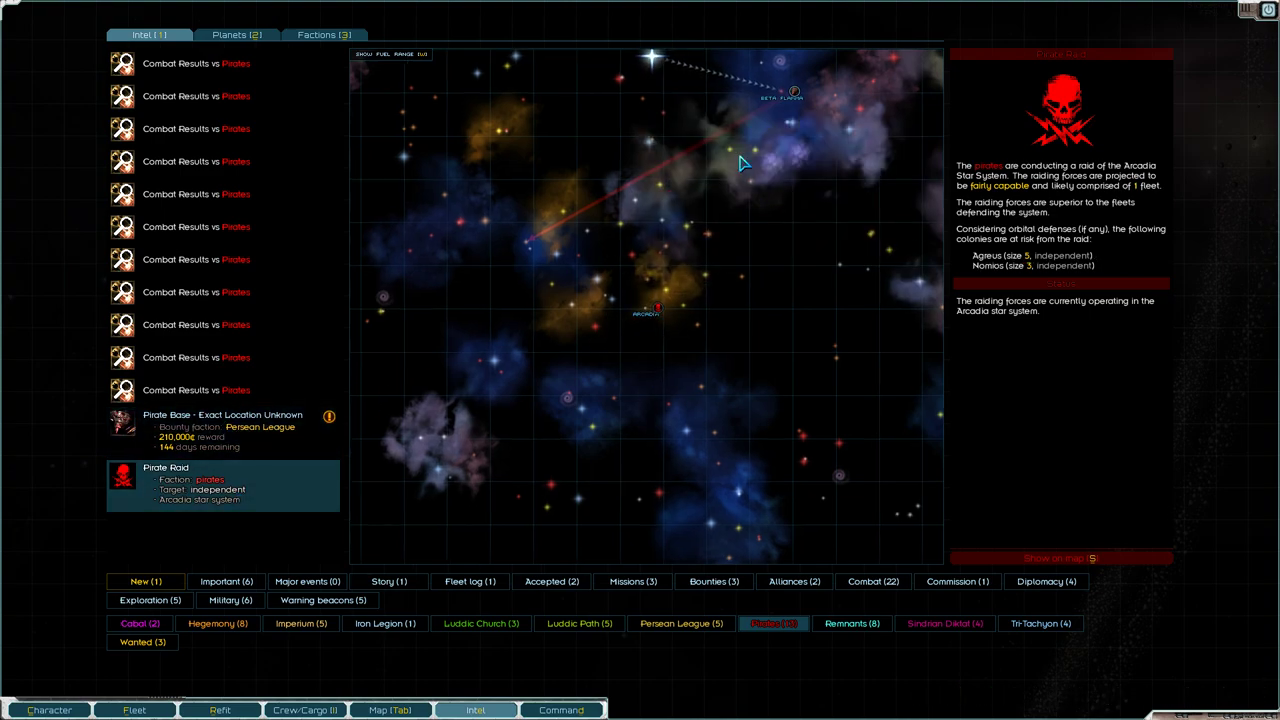
click(234, 438)
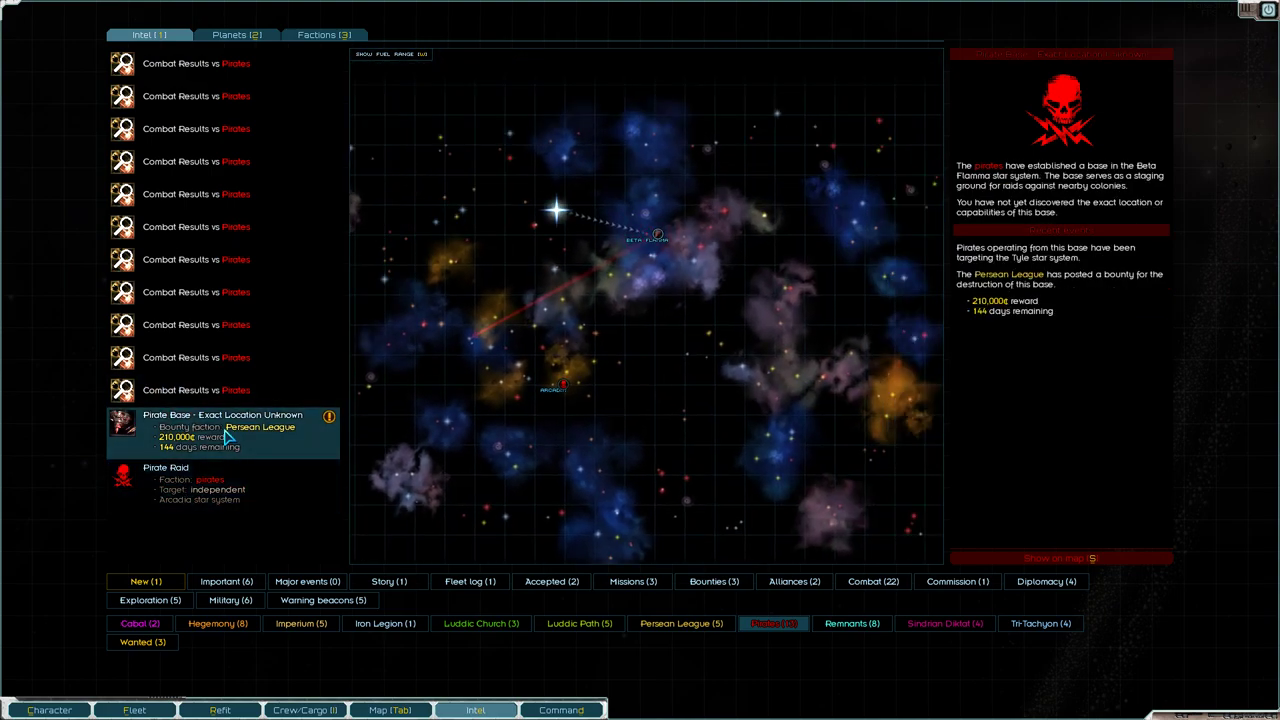
scroll(545, 209, up, 3)
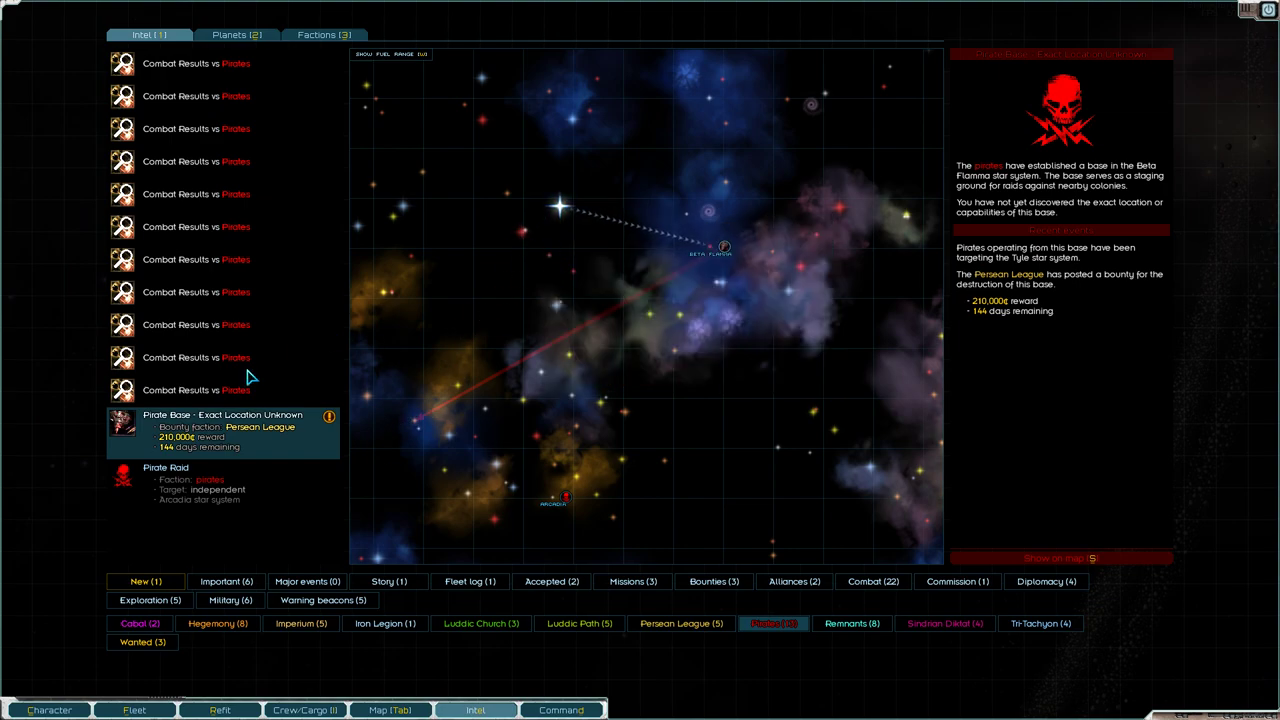
Dock at Asmok and decline the food-delivery contract again at the bar.
key(Escape)
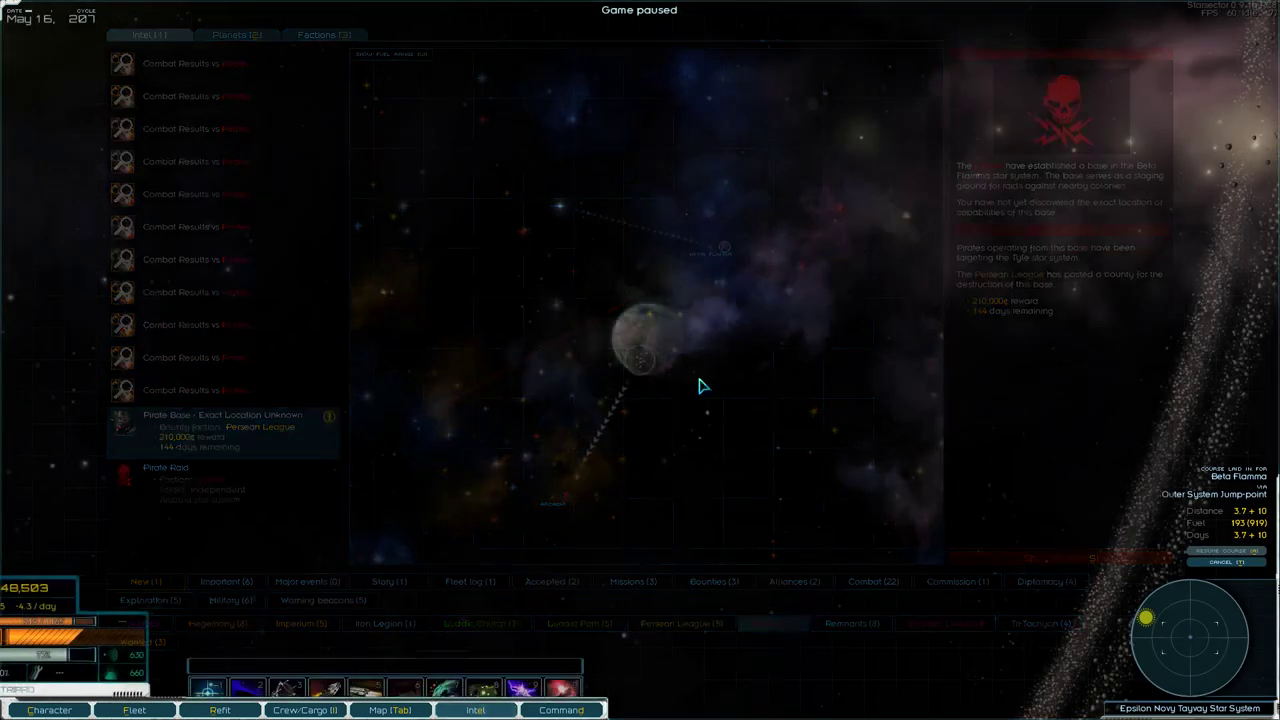
click(642, 340)
click(480, 489)
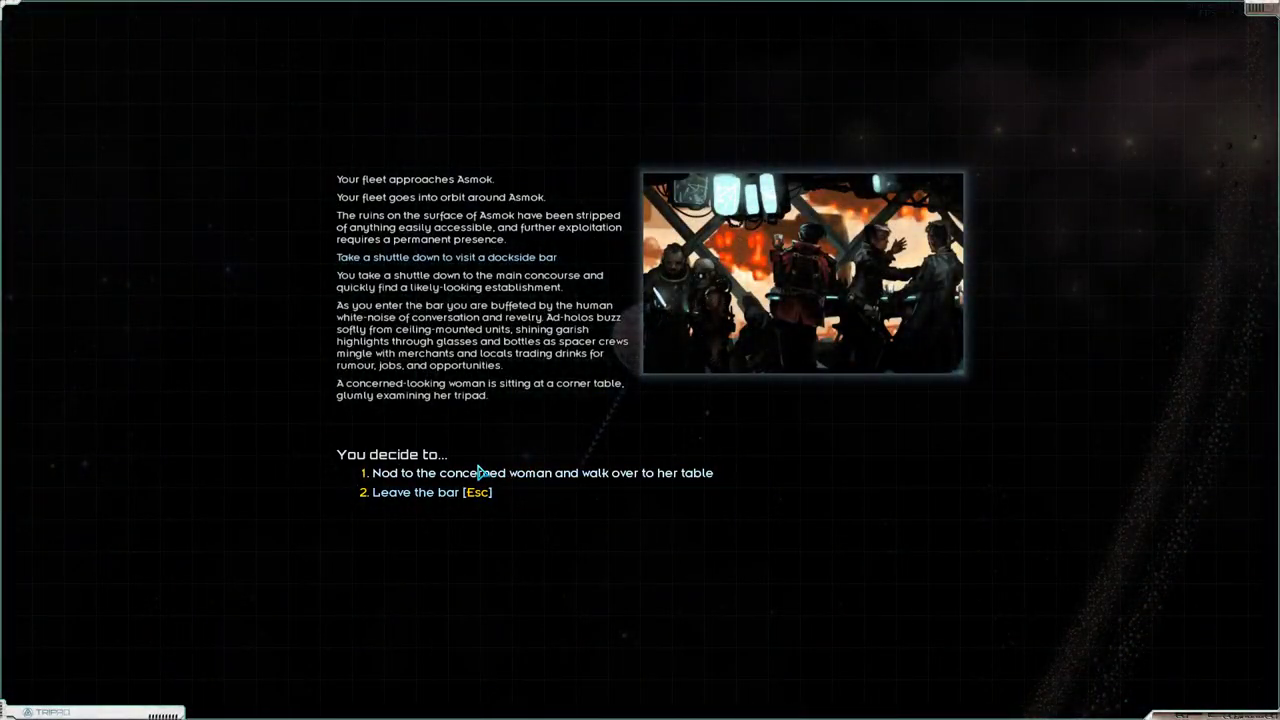
key(1)
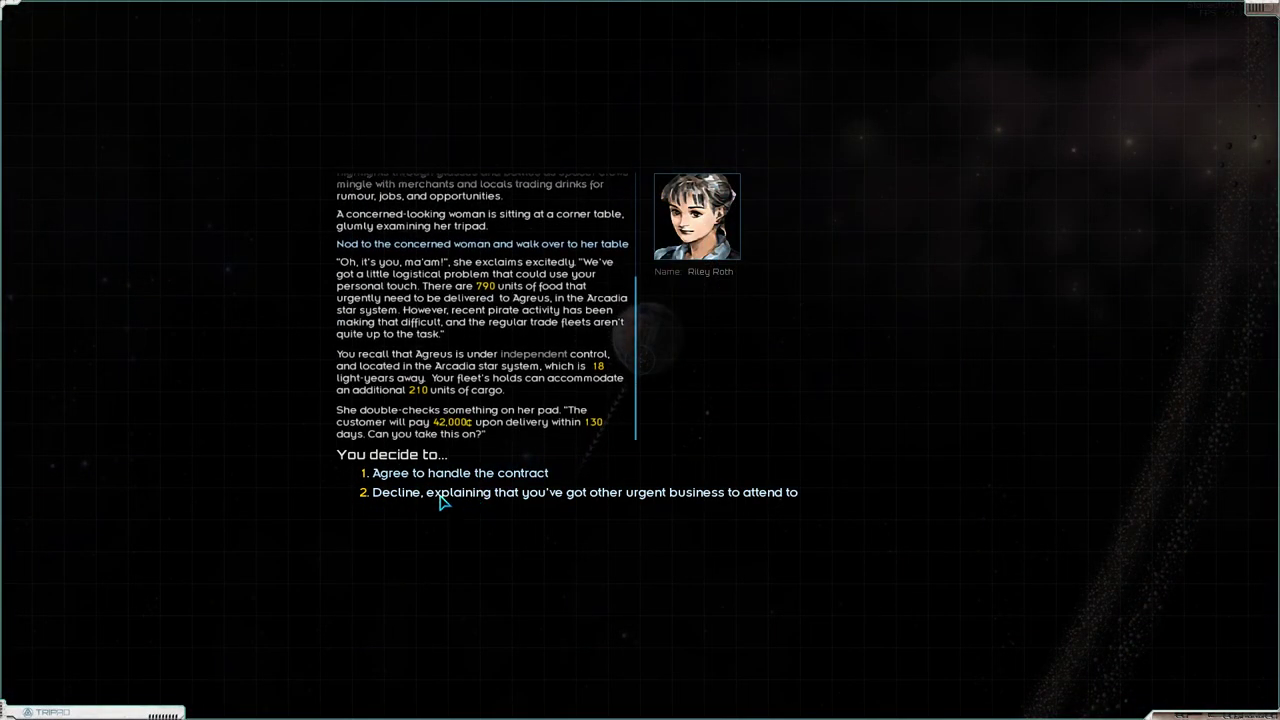
click(440, 495)
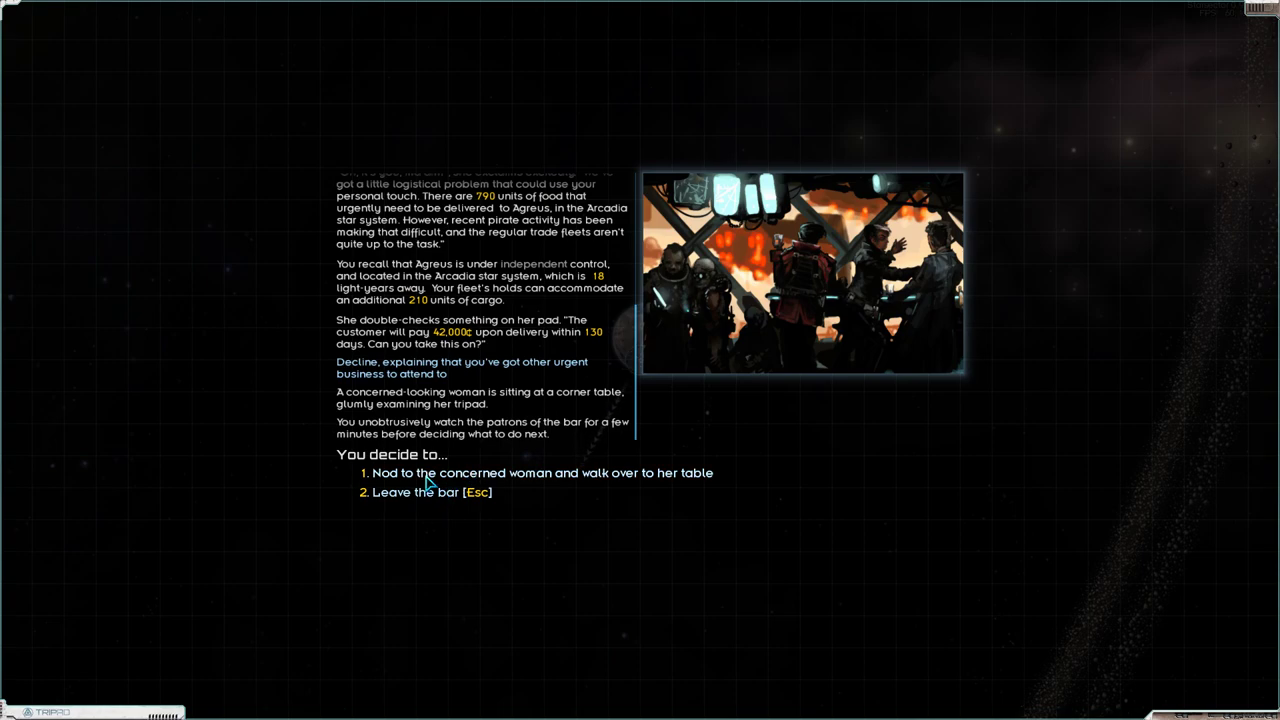
click(413, 494)
Contact mercenary Travis Oberon via the comm directory, review his skills, and decline hiring.
click(494, 476)
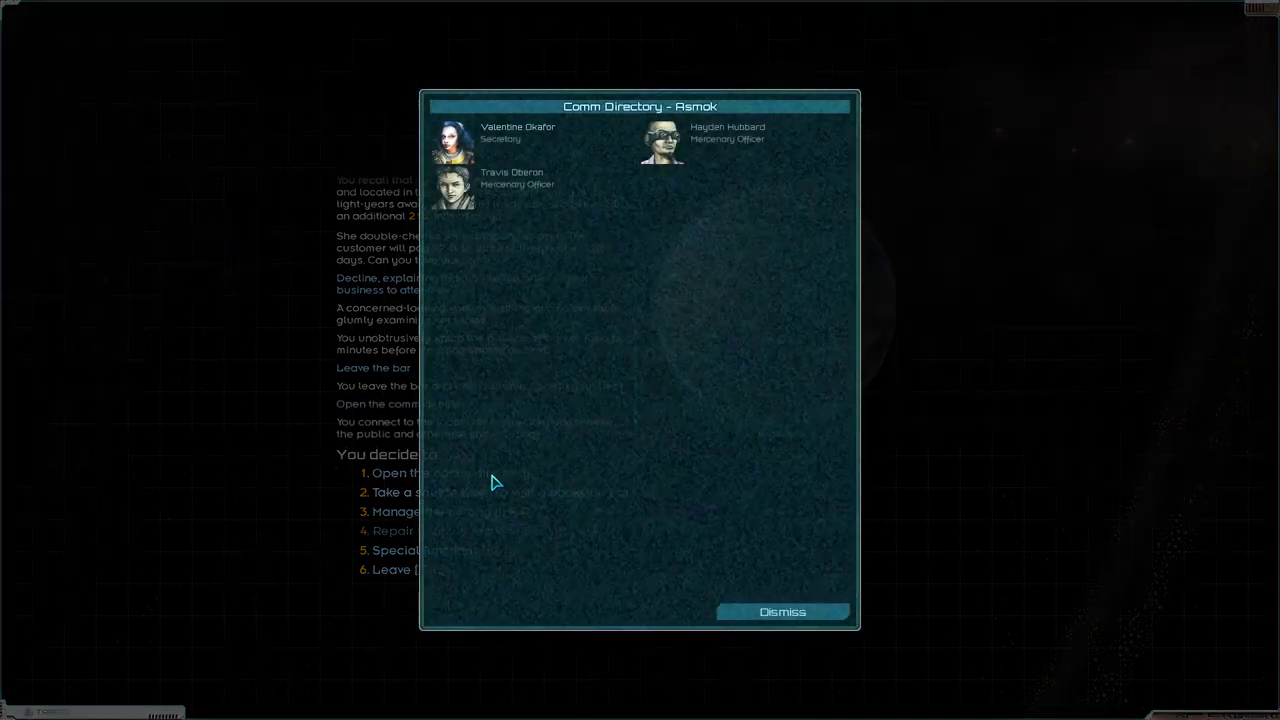
click(529, 207)
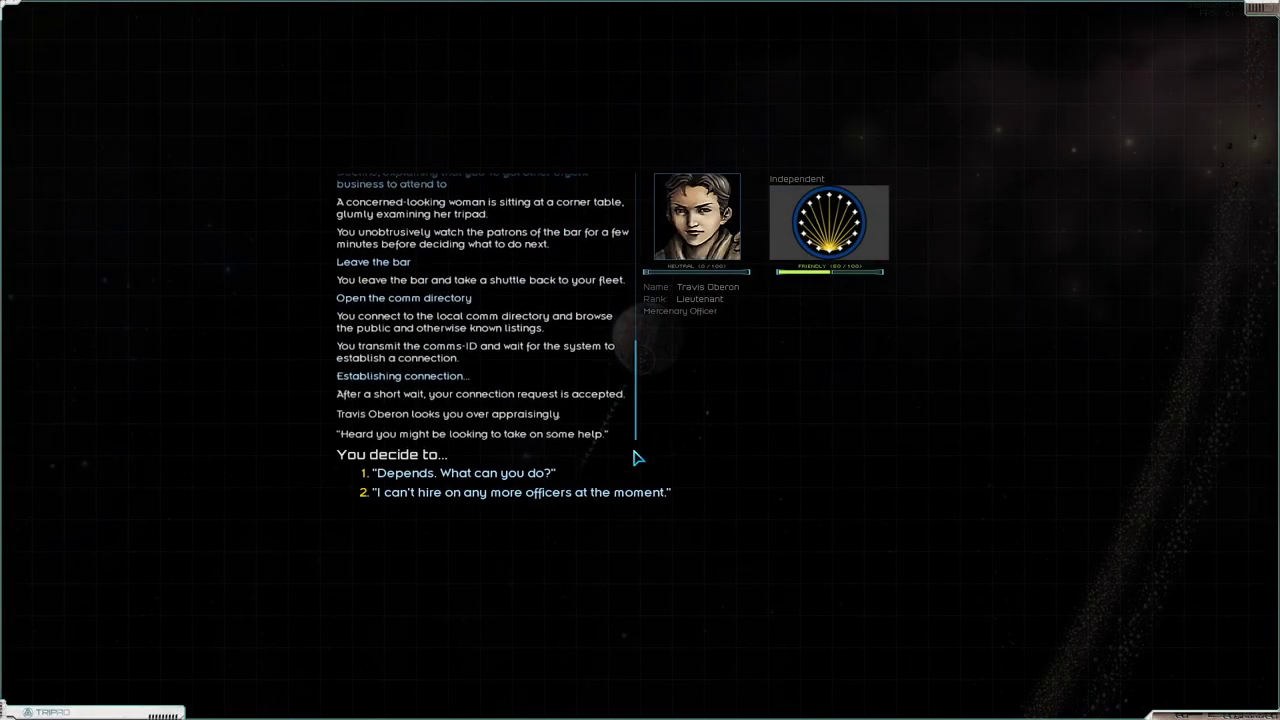
key(1)
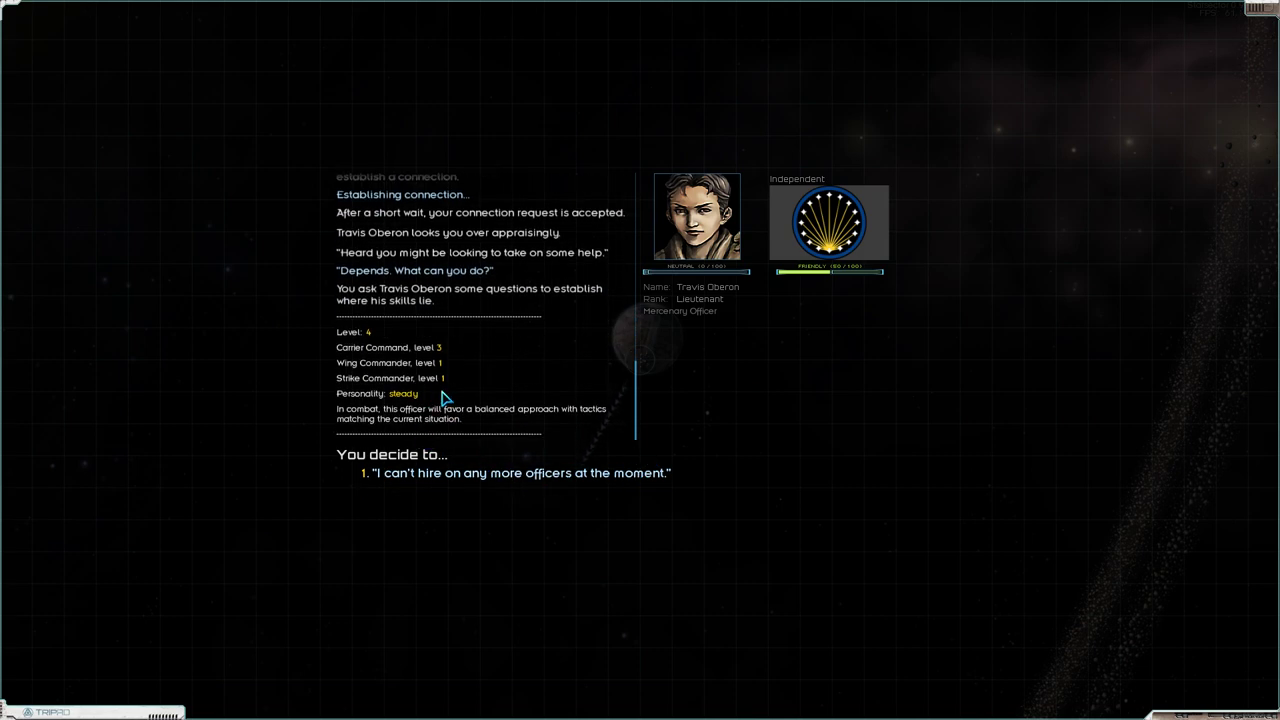
key(1)
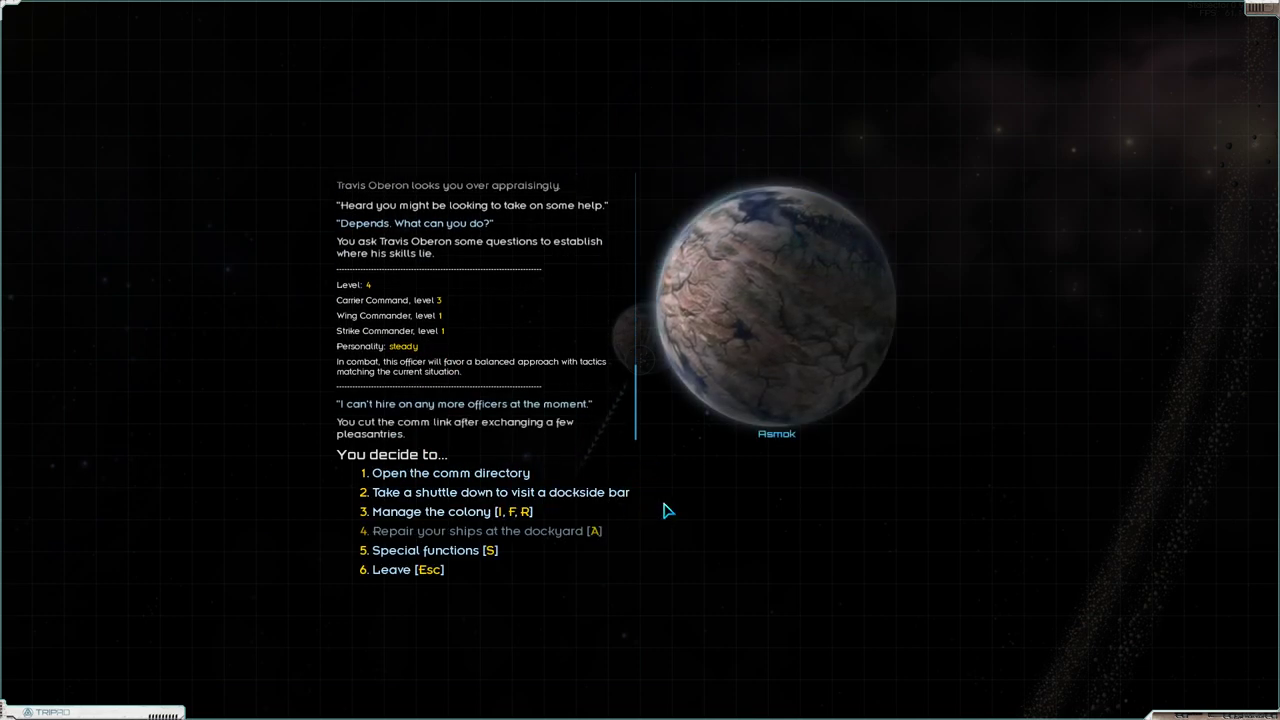
Check the character skills screen and the fleet overview.
key(c)
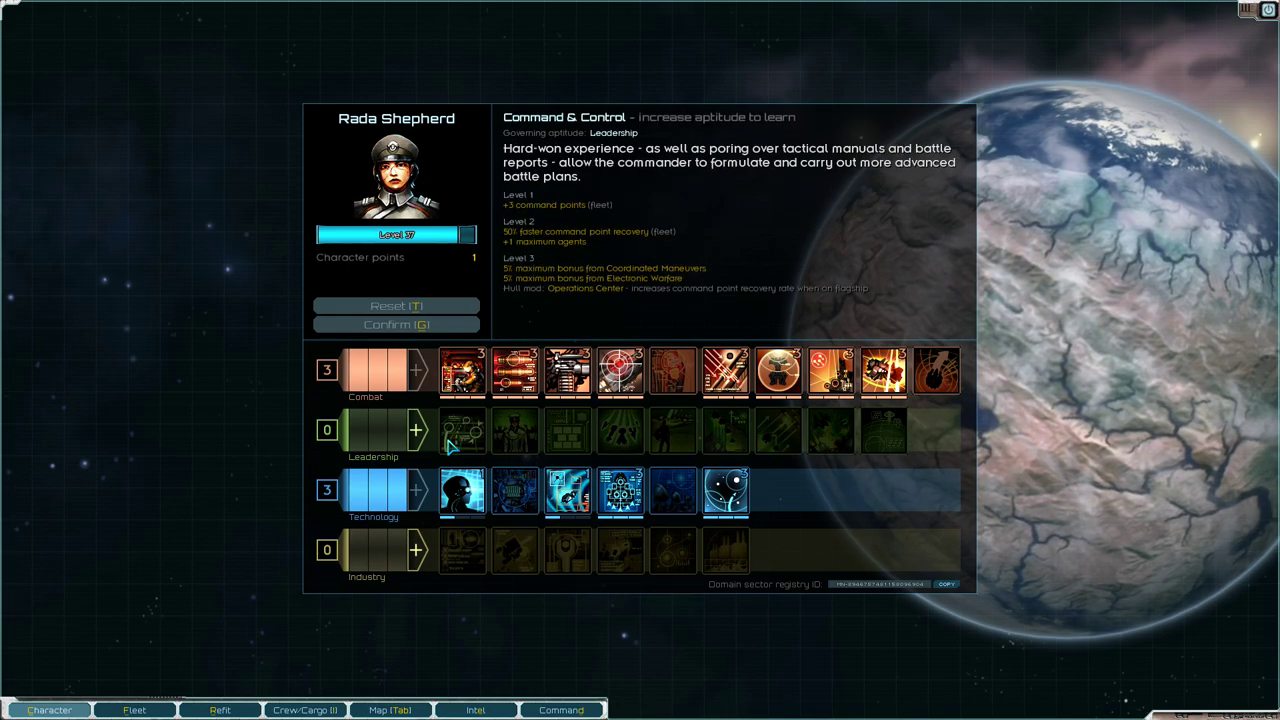
key(f)
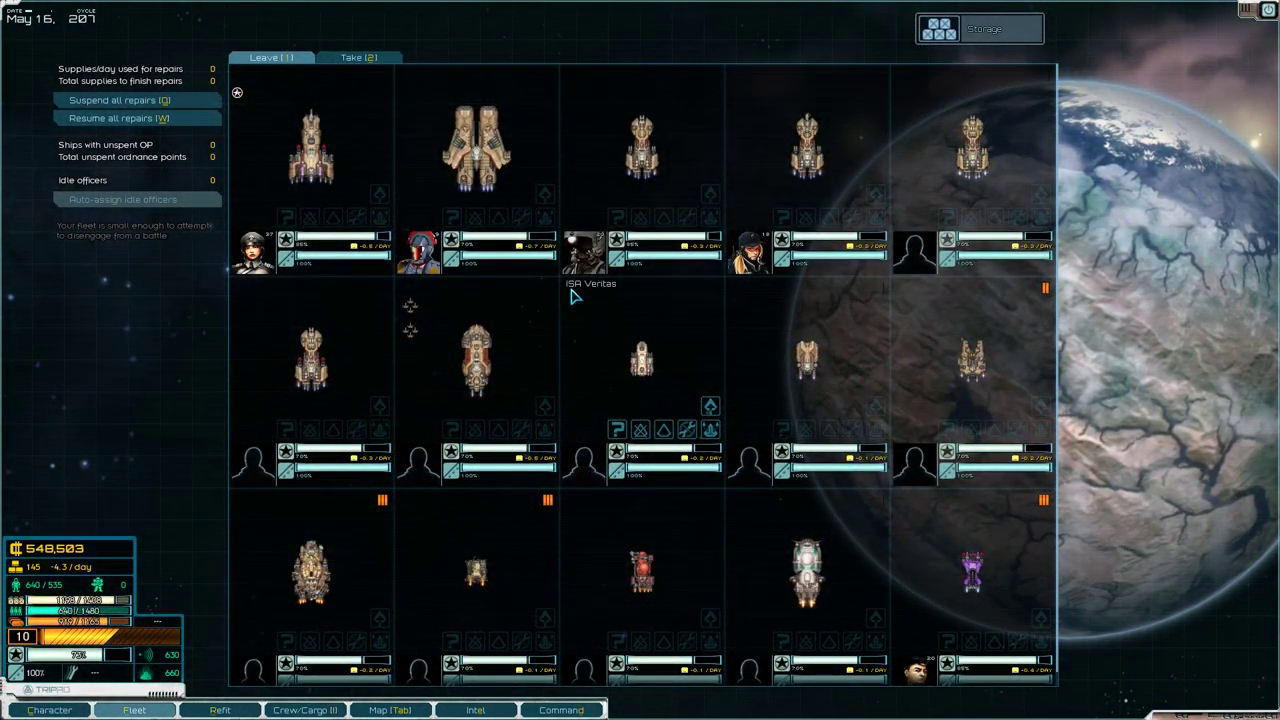
key(Escape)
Transfer 70 crew from Asmok storage to fleet cargo, raising crew to 710, and sort cargo.
key(3)
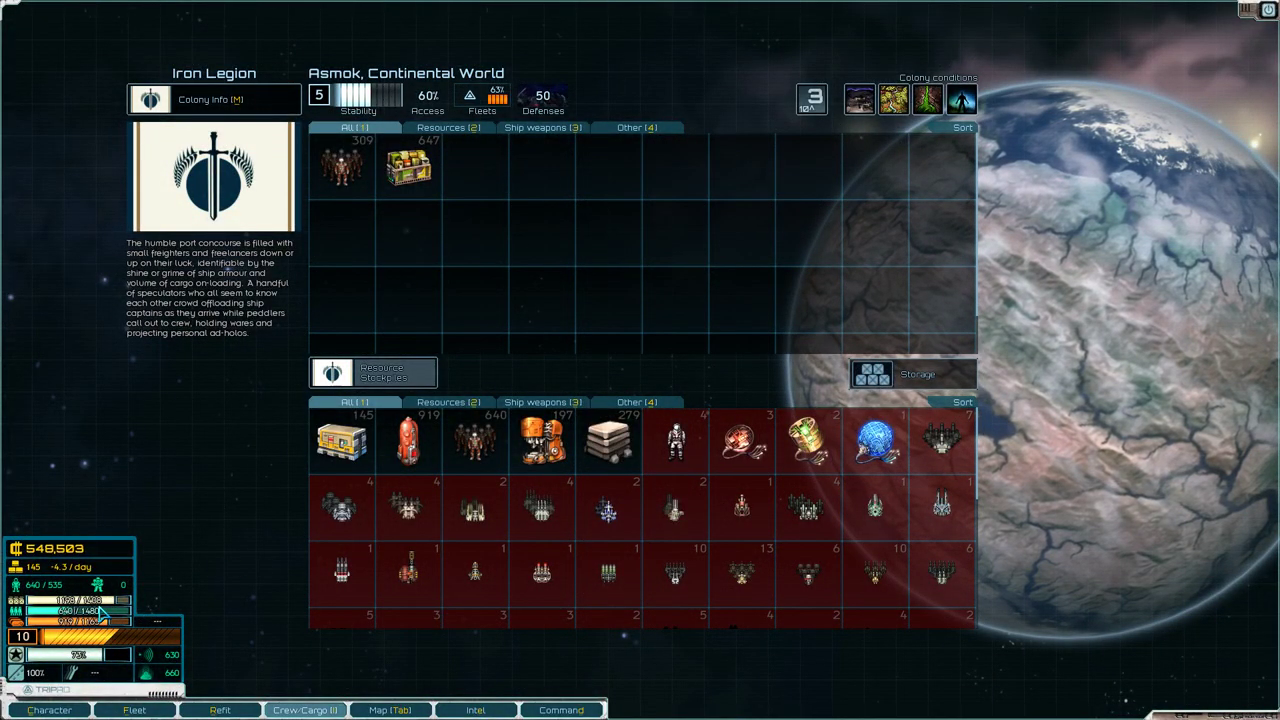
drag(341, 165, 475, 440)
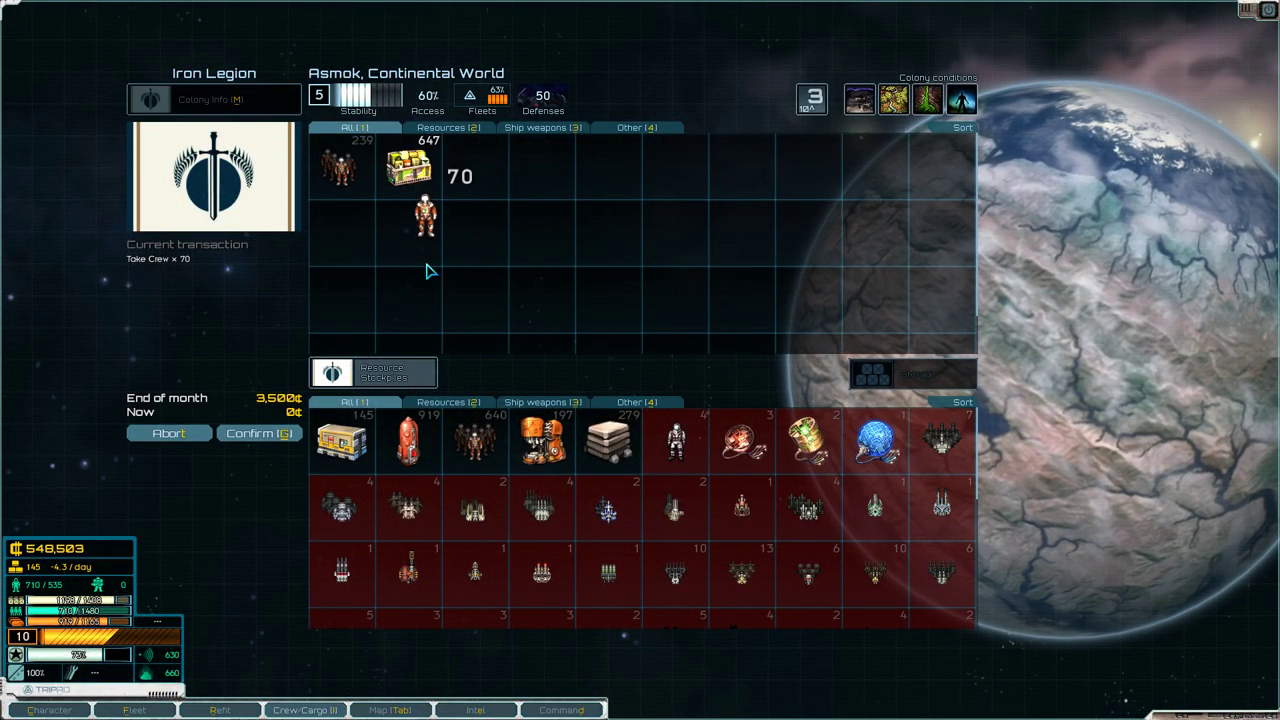
click(258, 433)
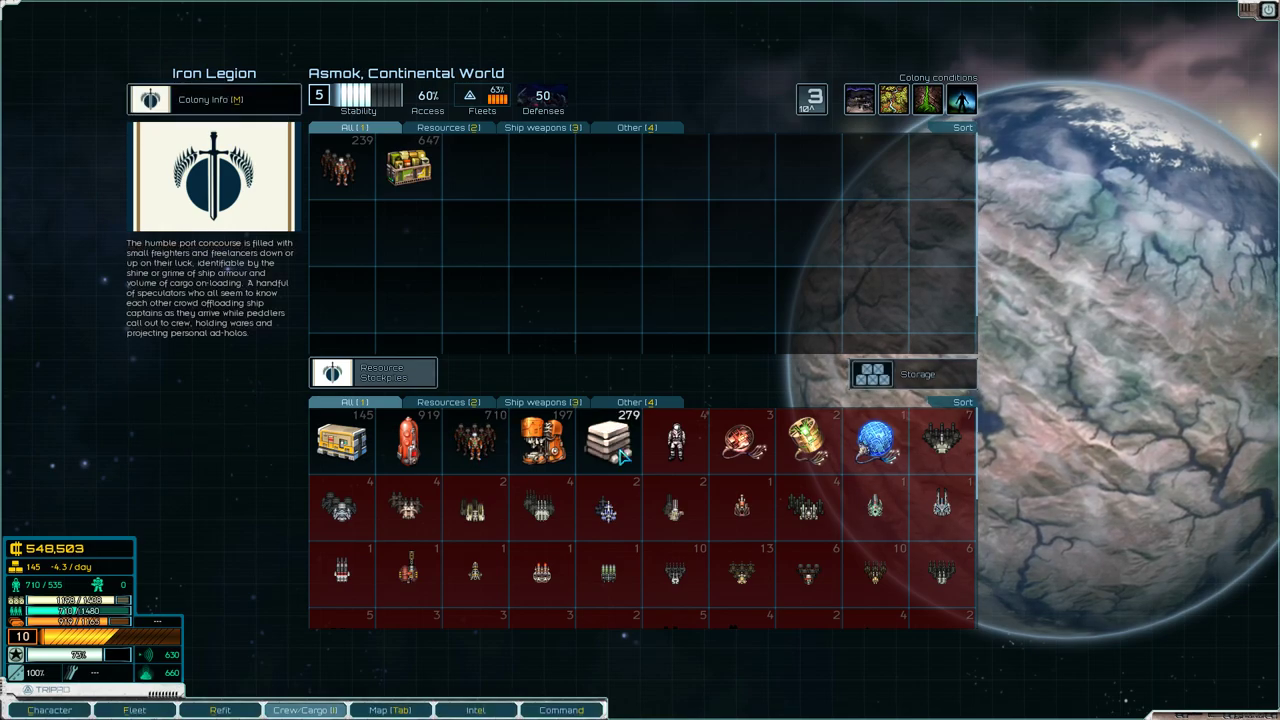
click(948, 403)
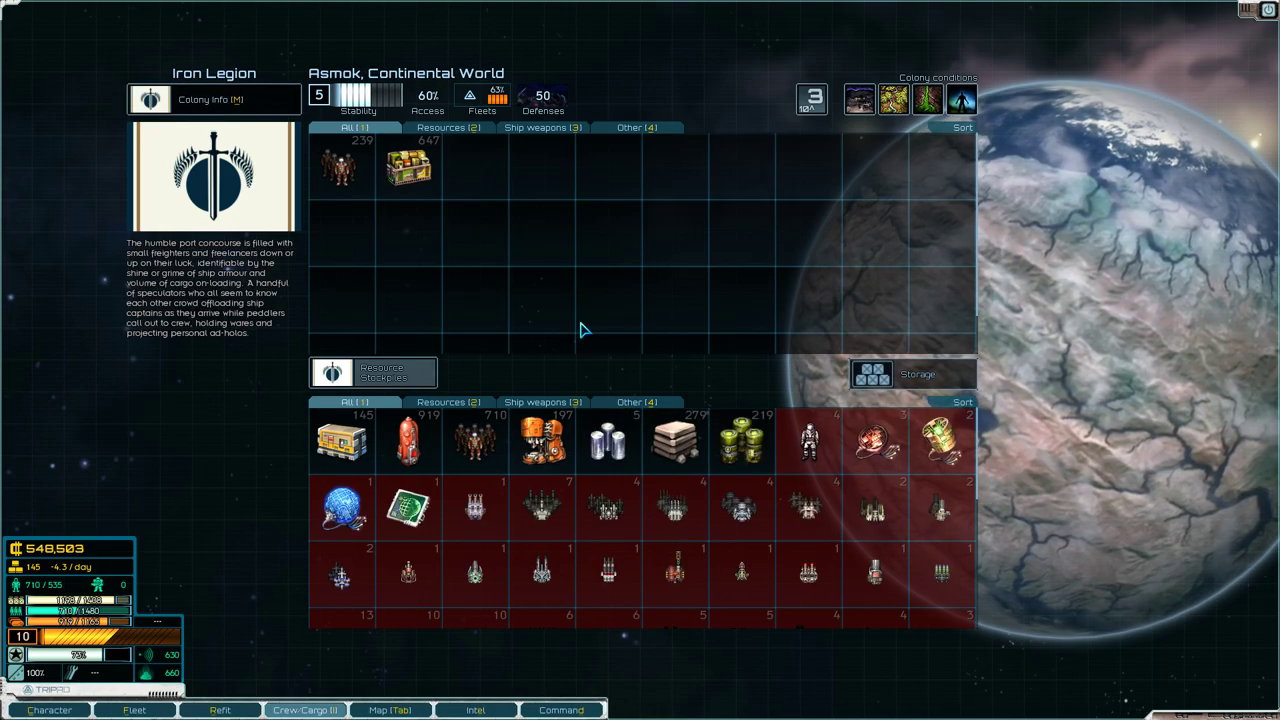
Start building a Waystation on Terra Cadia Nova from the Command colony list.
key(Escape)
key(Tab)
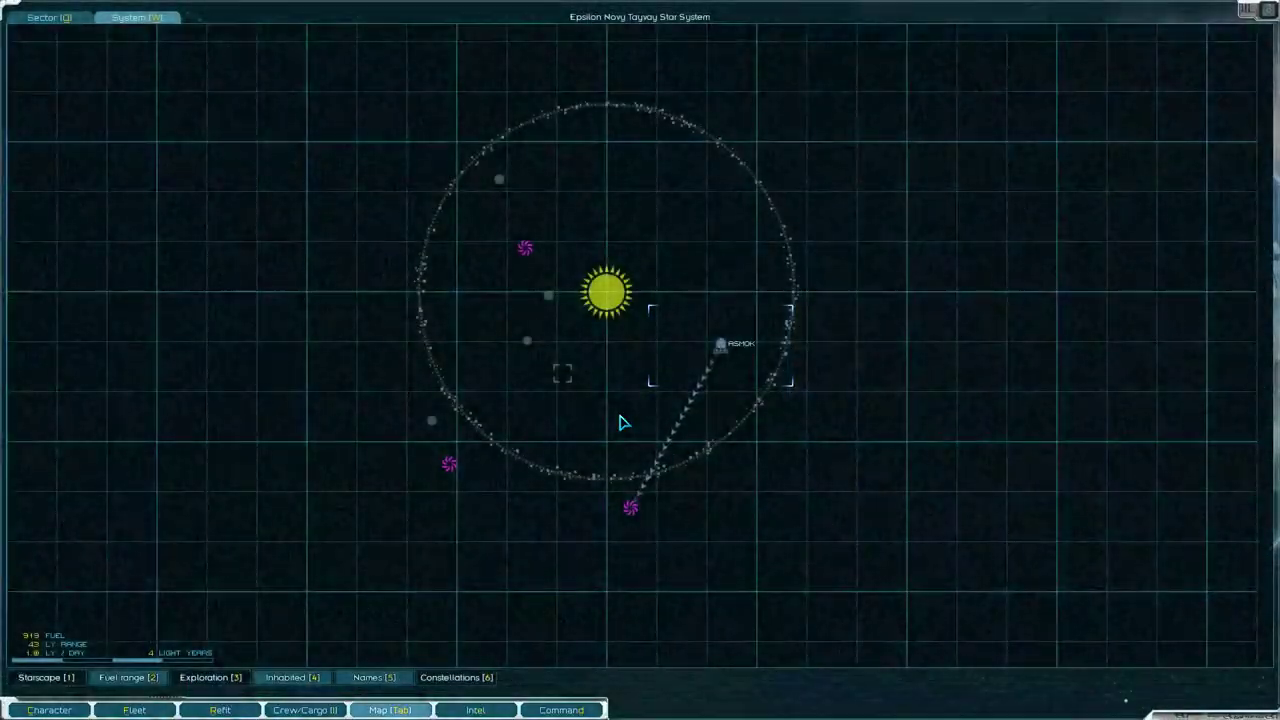
key(d)
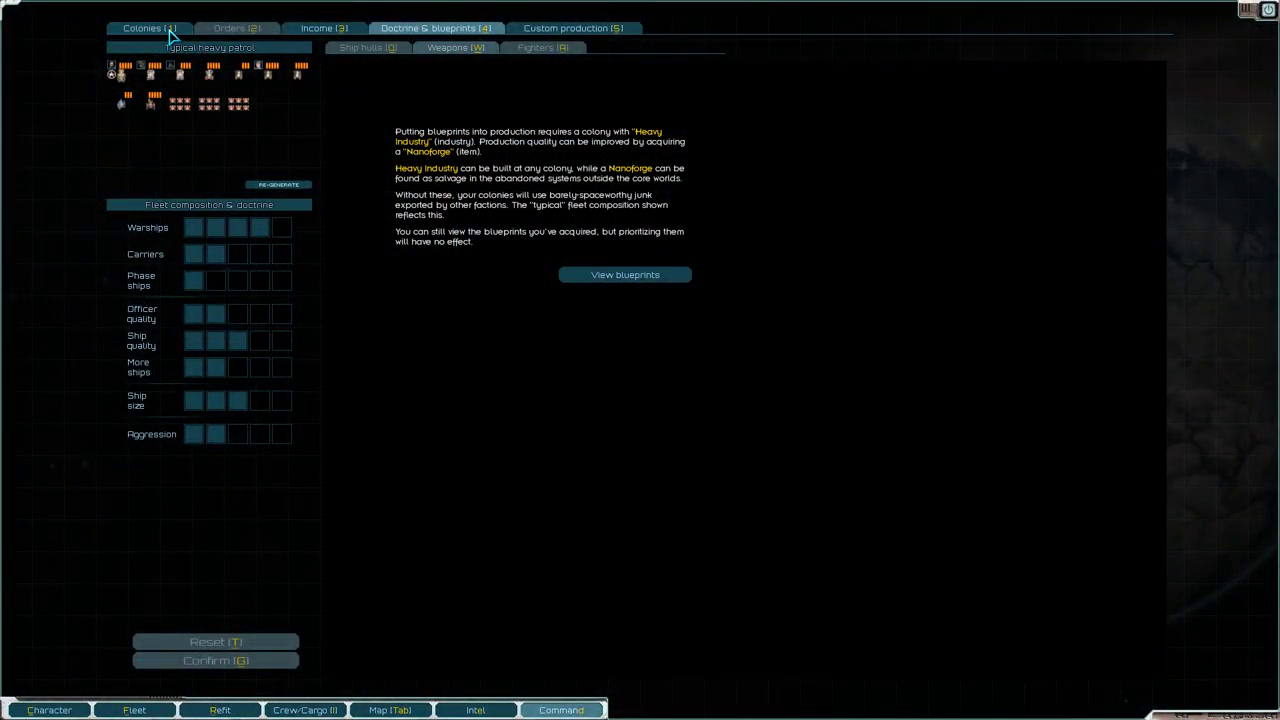
click(170, 30)
click(480, 82)
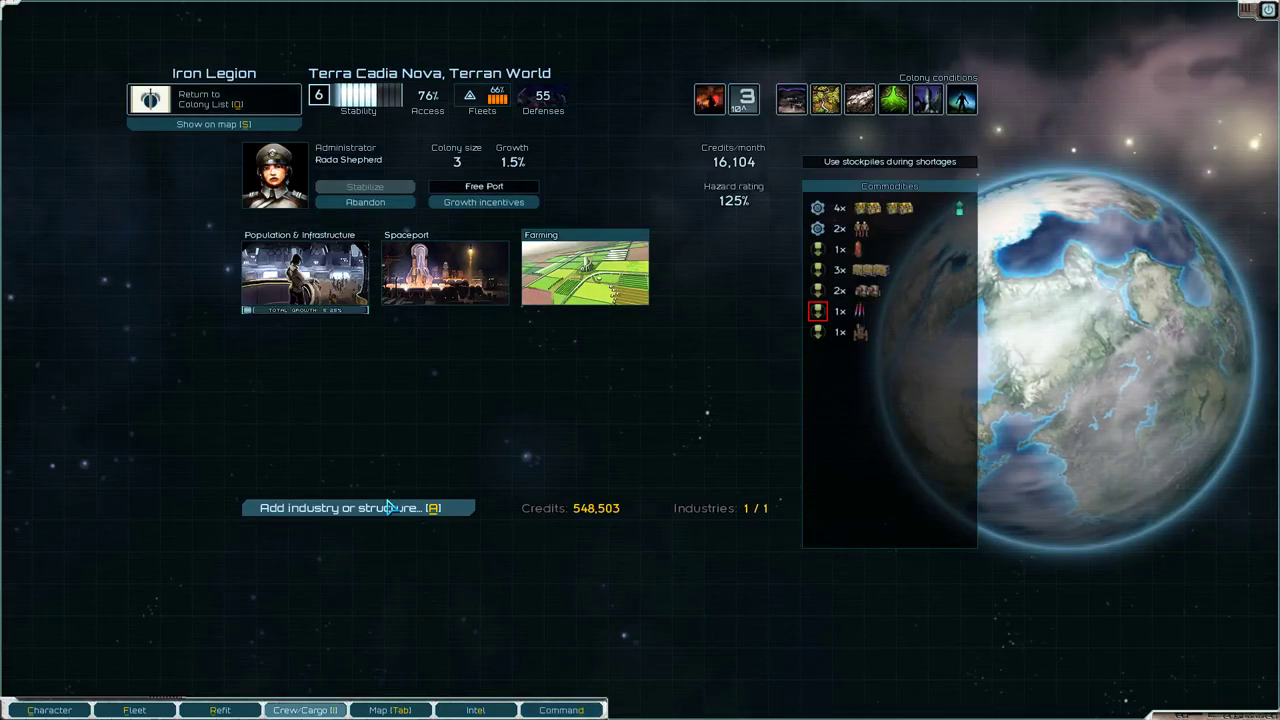
click(380, 510)
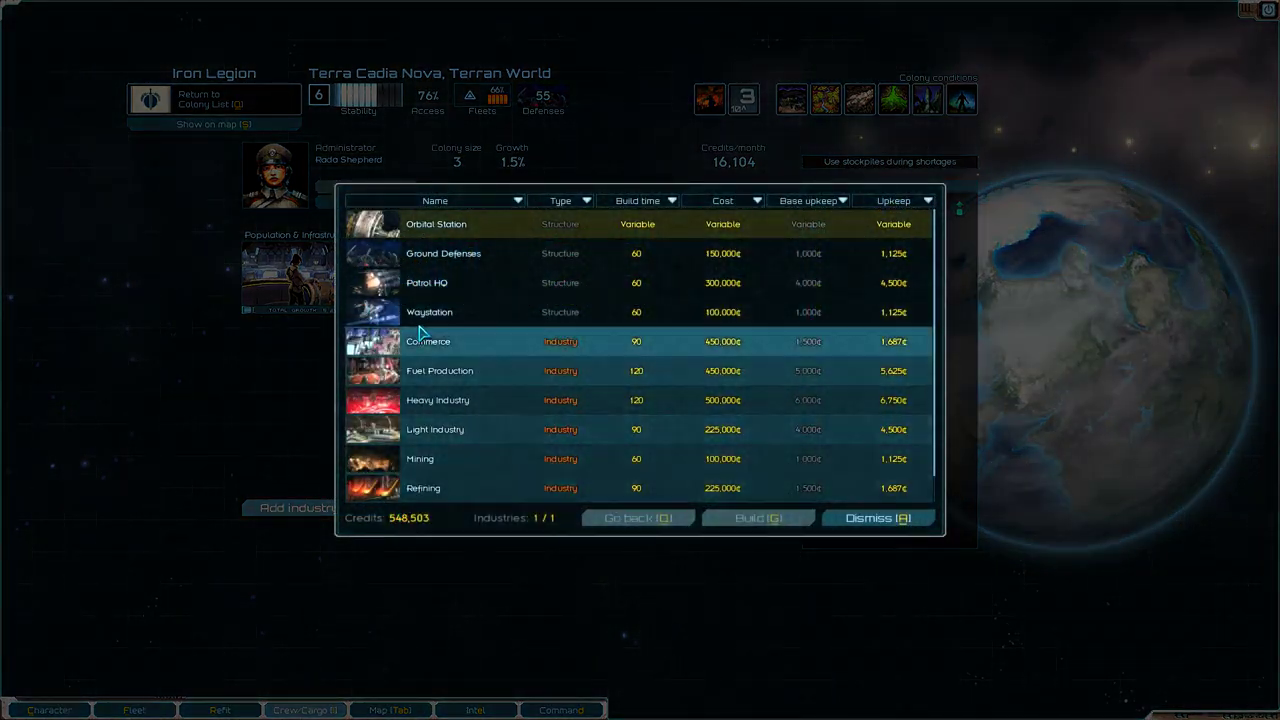
click(745, 519)
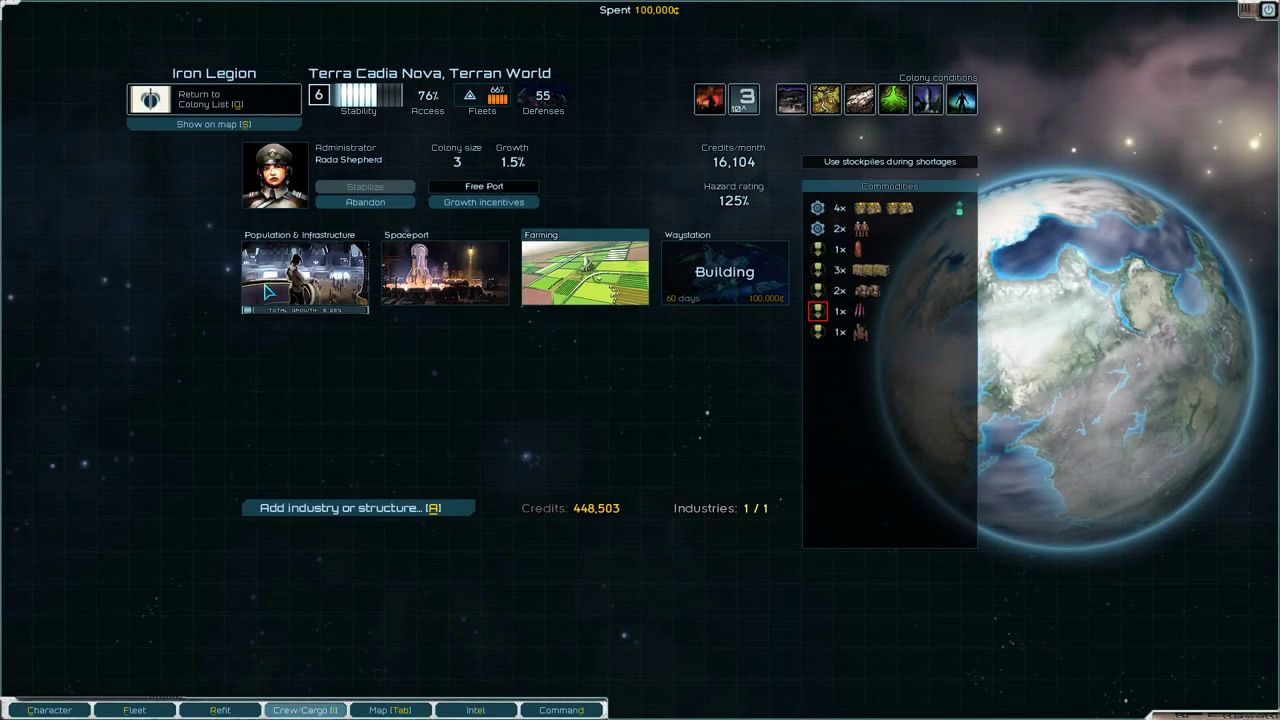
Start building a Waystation on Asmok, leaving 348,503 credits.
click(215, 99)
click(200, 128)
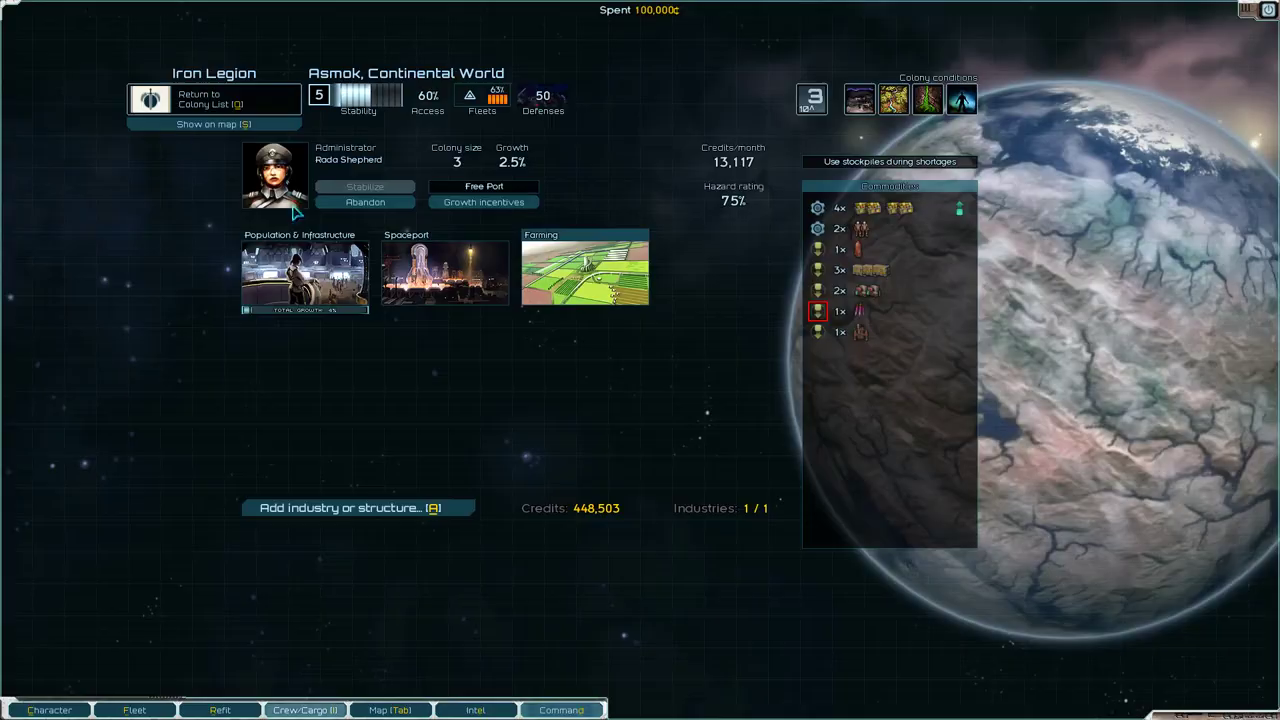
click(433, 510)
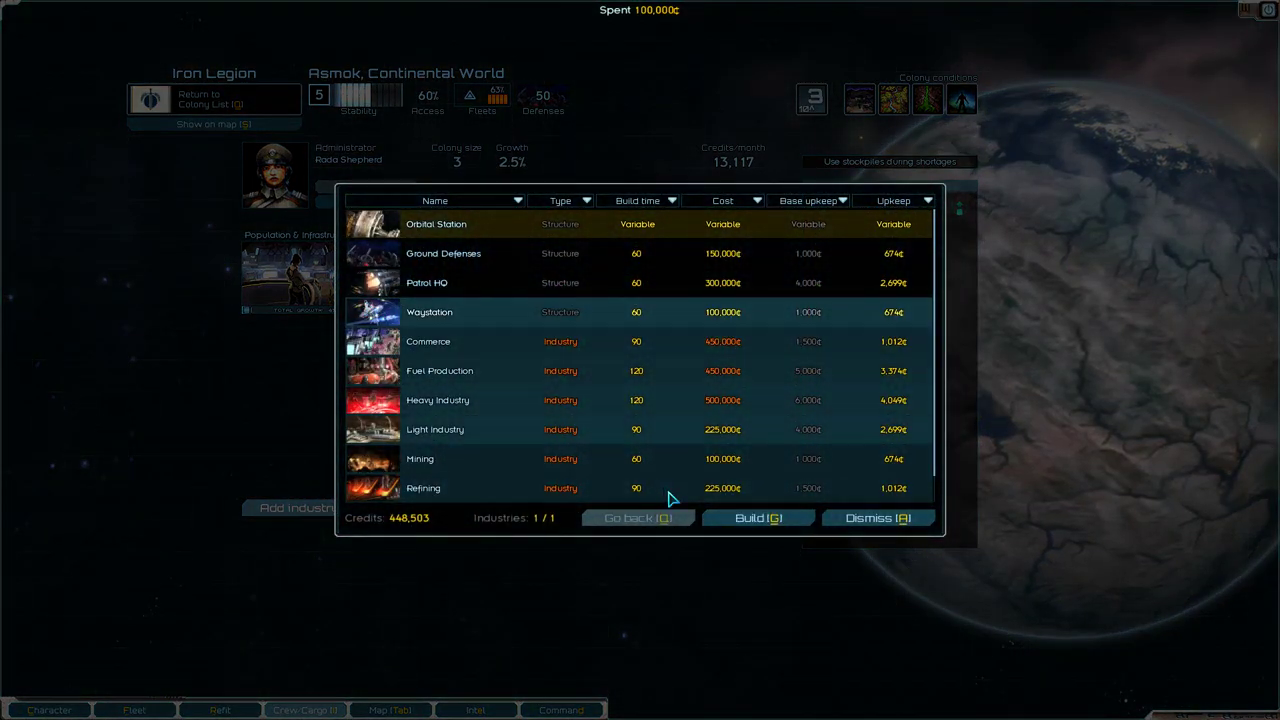
click(748, 519)
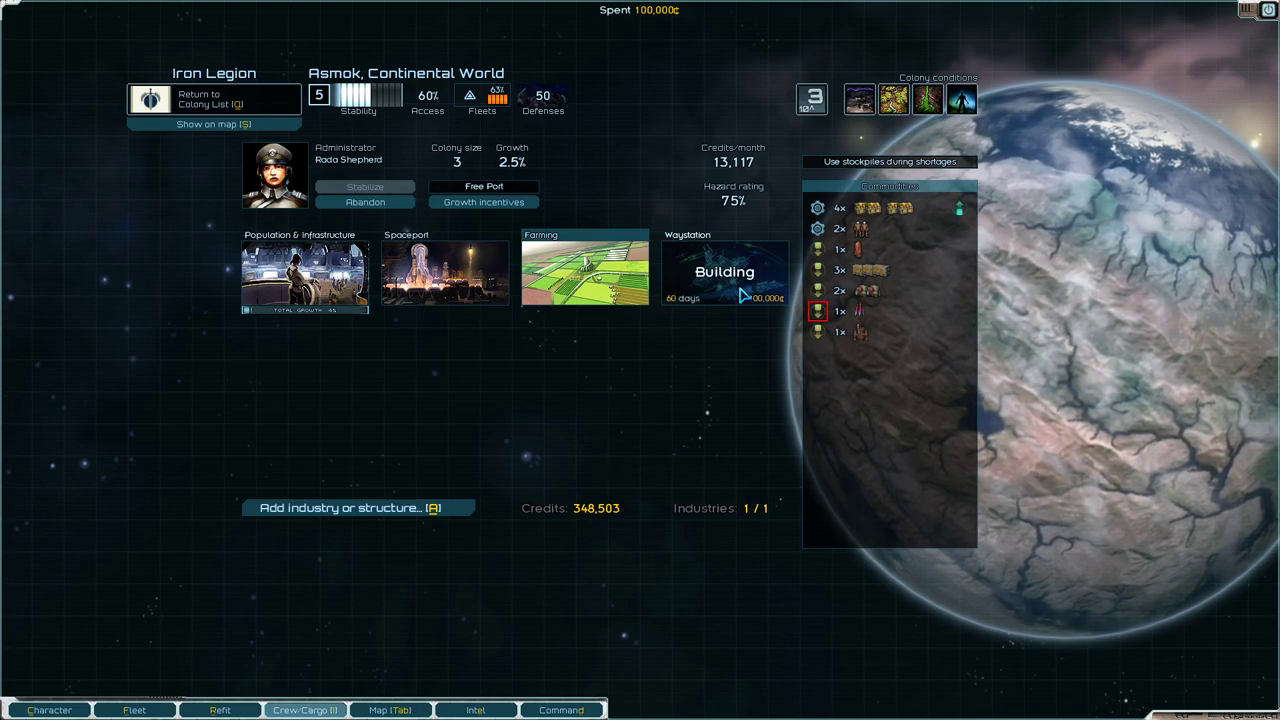
Check the system map and plot a course toward Beta Flamma from Intel.
key(Escape)
key(Escape)
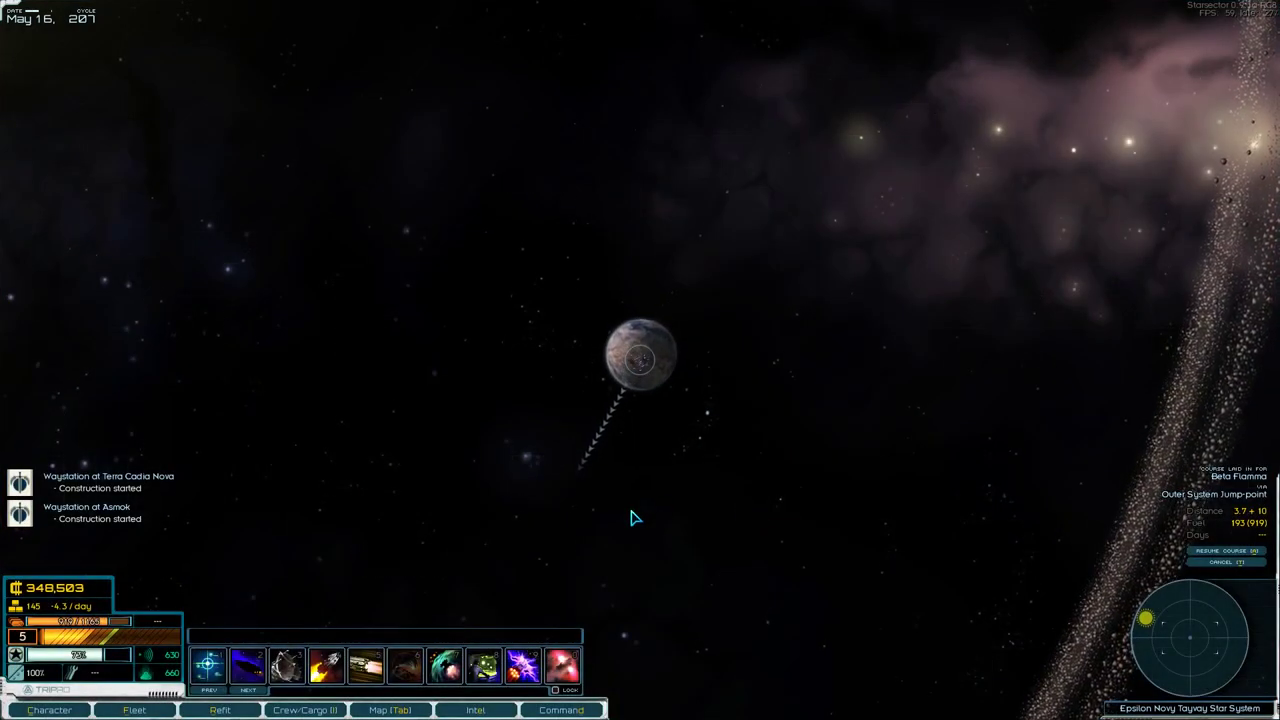
key(Tab)
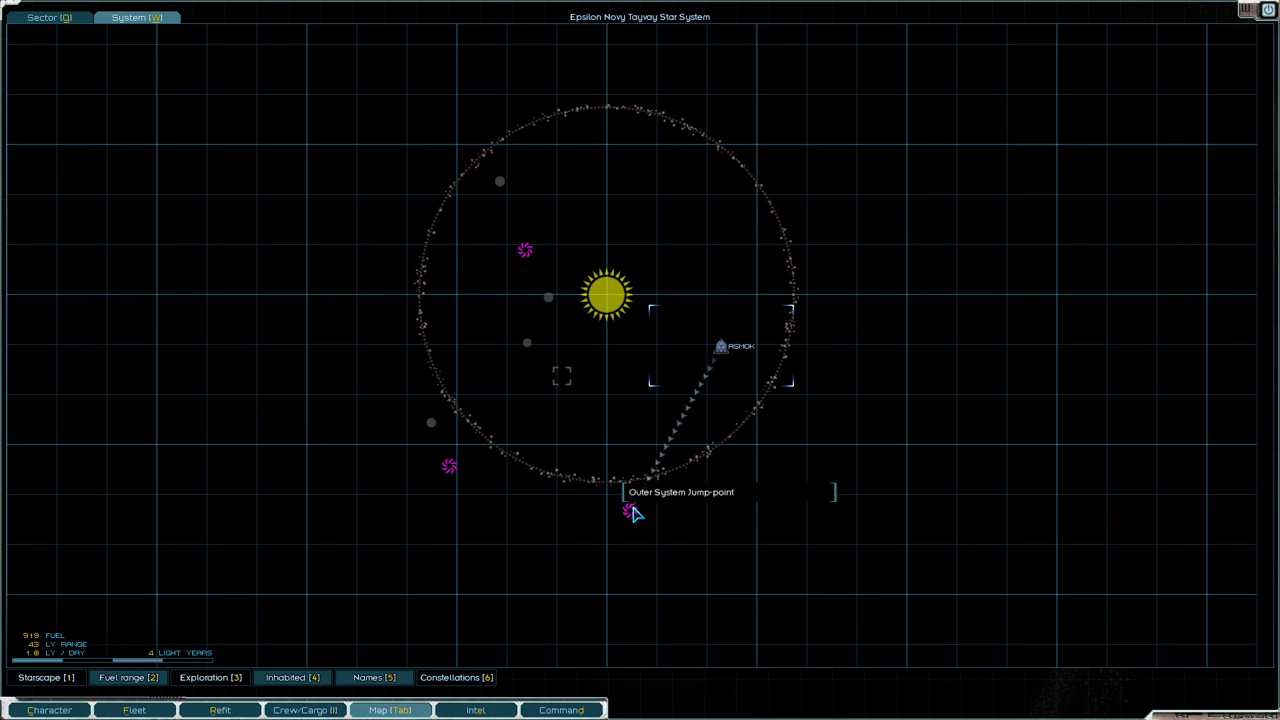
key(Tab)
key(e)
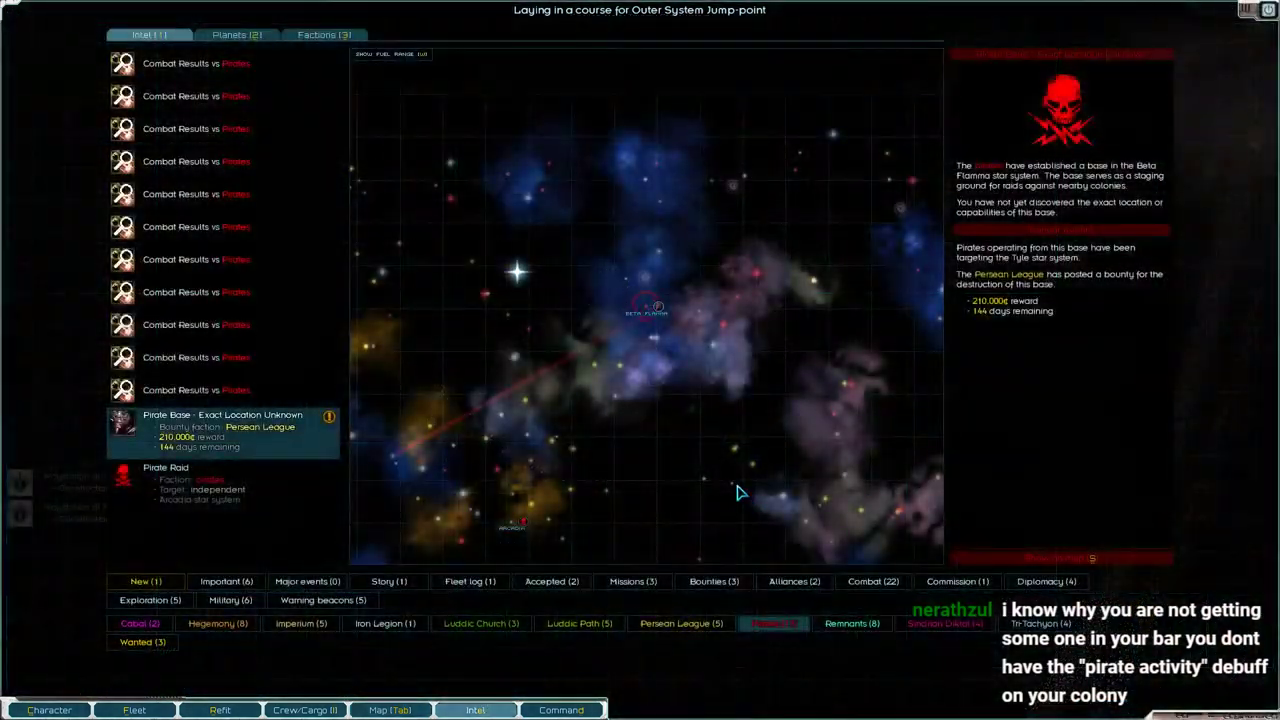
scroll(668, 285, up, 2)
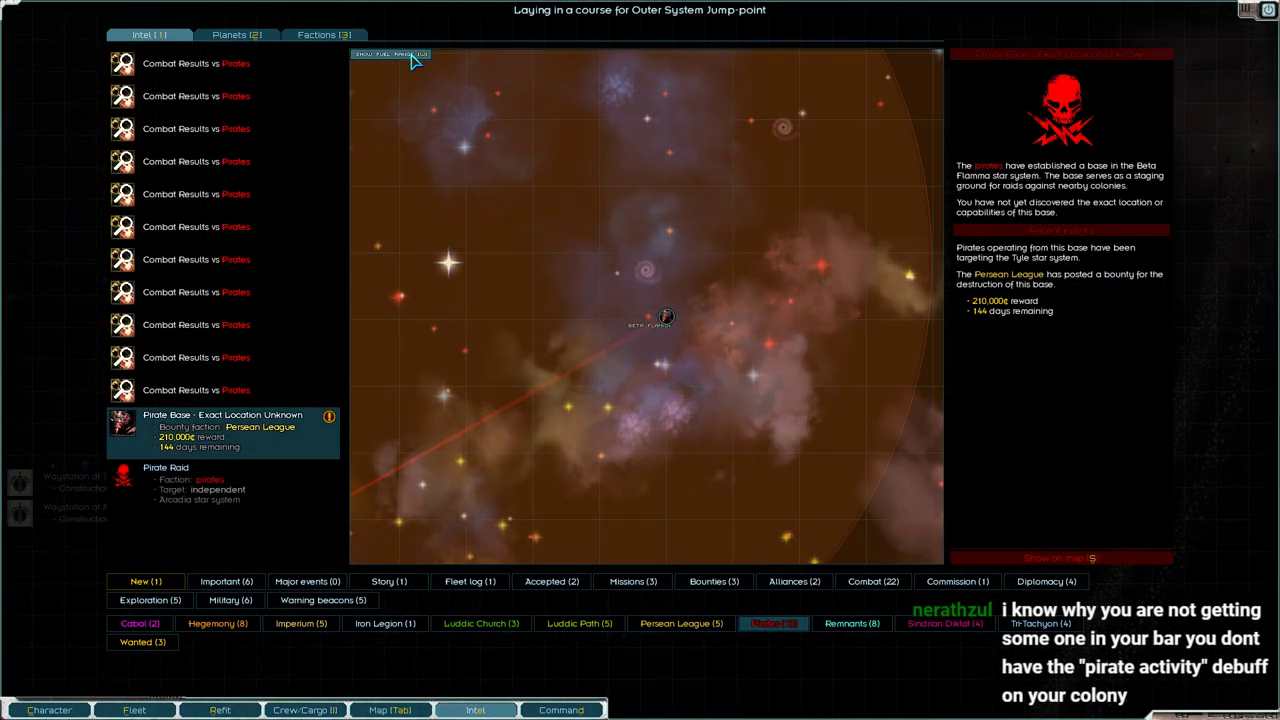
scroll(460, 420, up, 2)
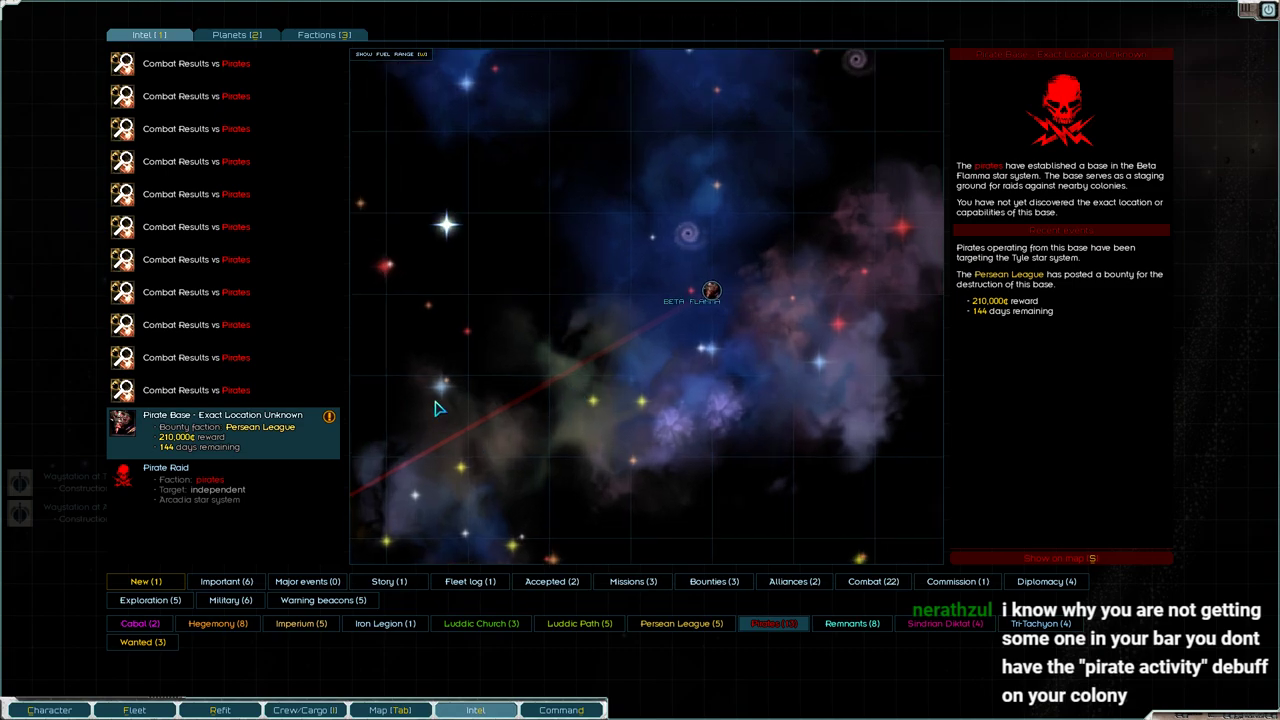
click(443, 400)
key(Escape)
Speed through hyperspace past the jump-point prompt, then pause and view the Beta Flamma bounty in Intel.
key(shift)
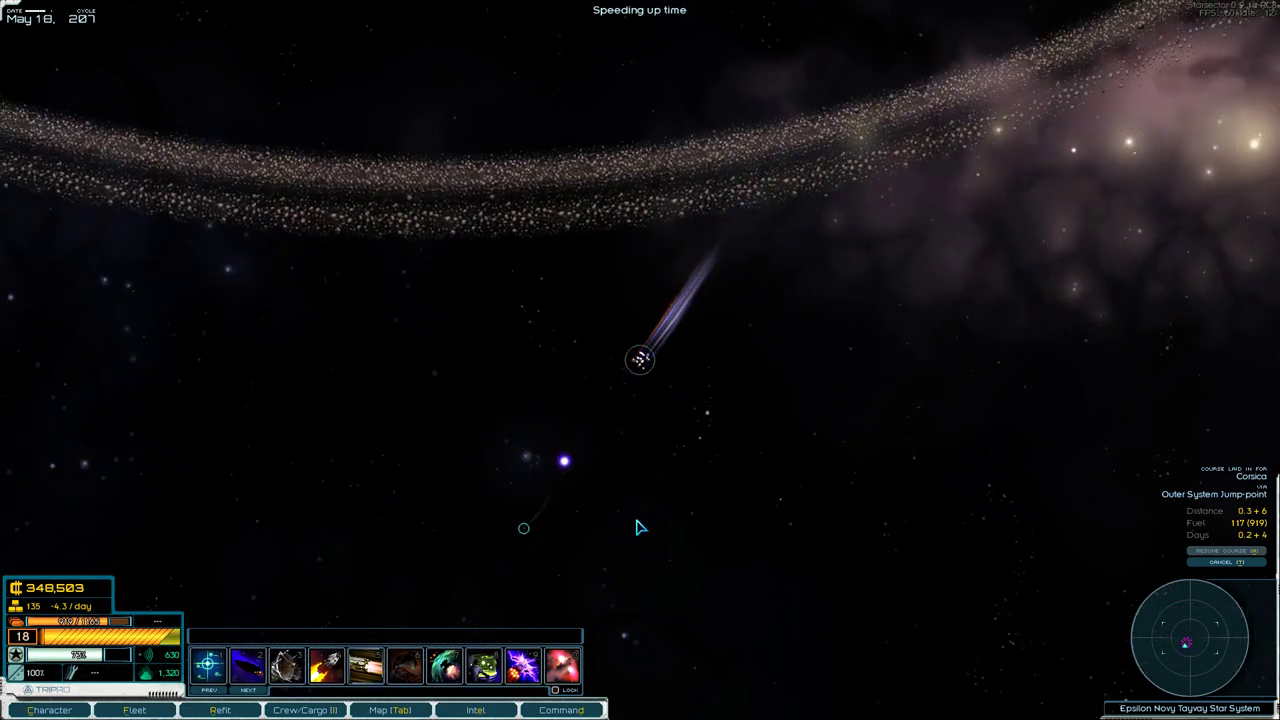
key(1)
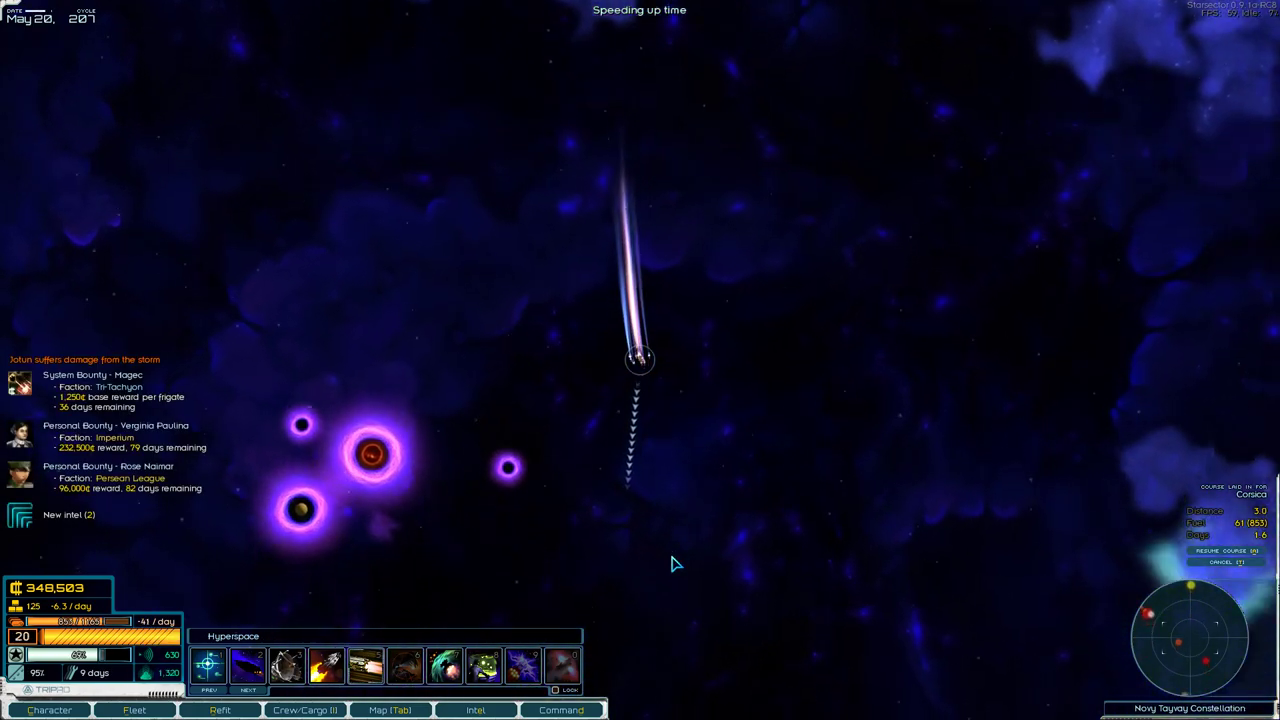
key(space)
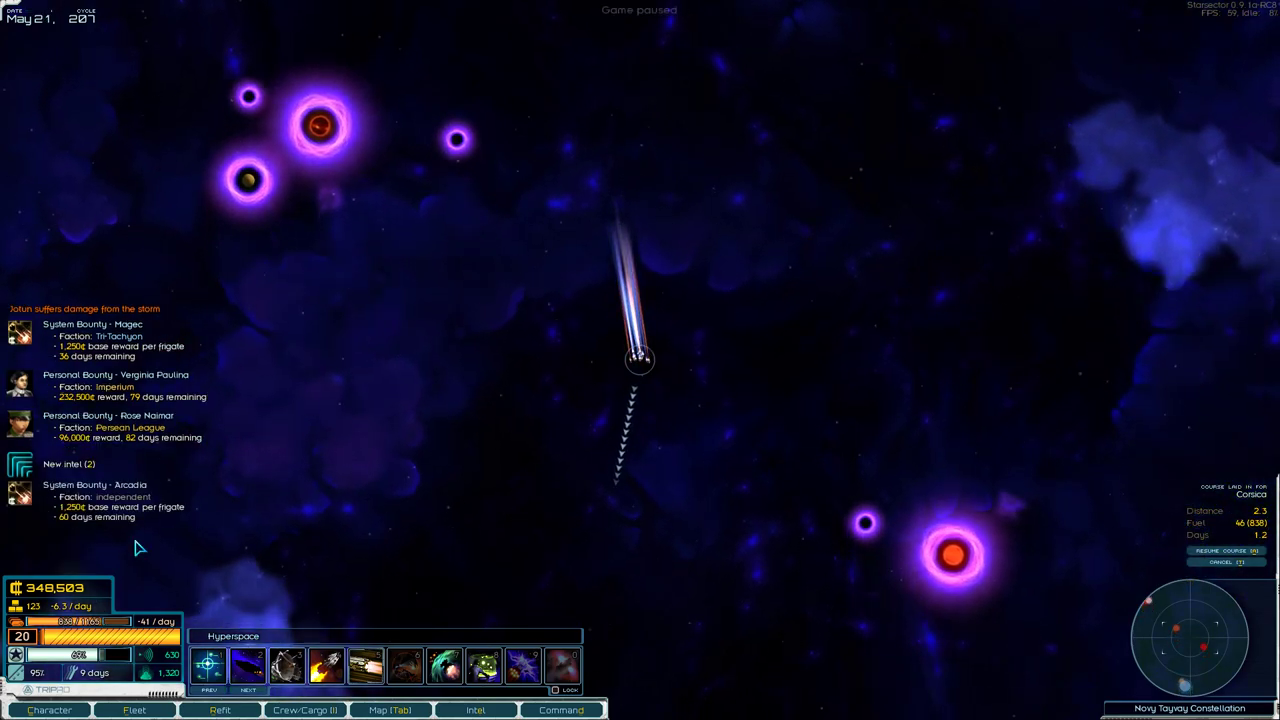
key(e)
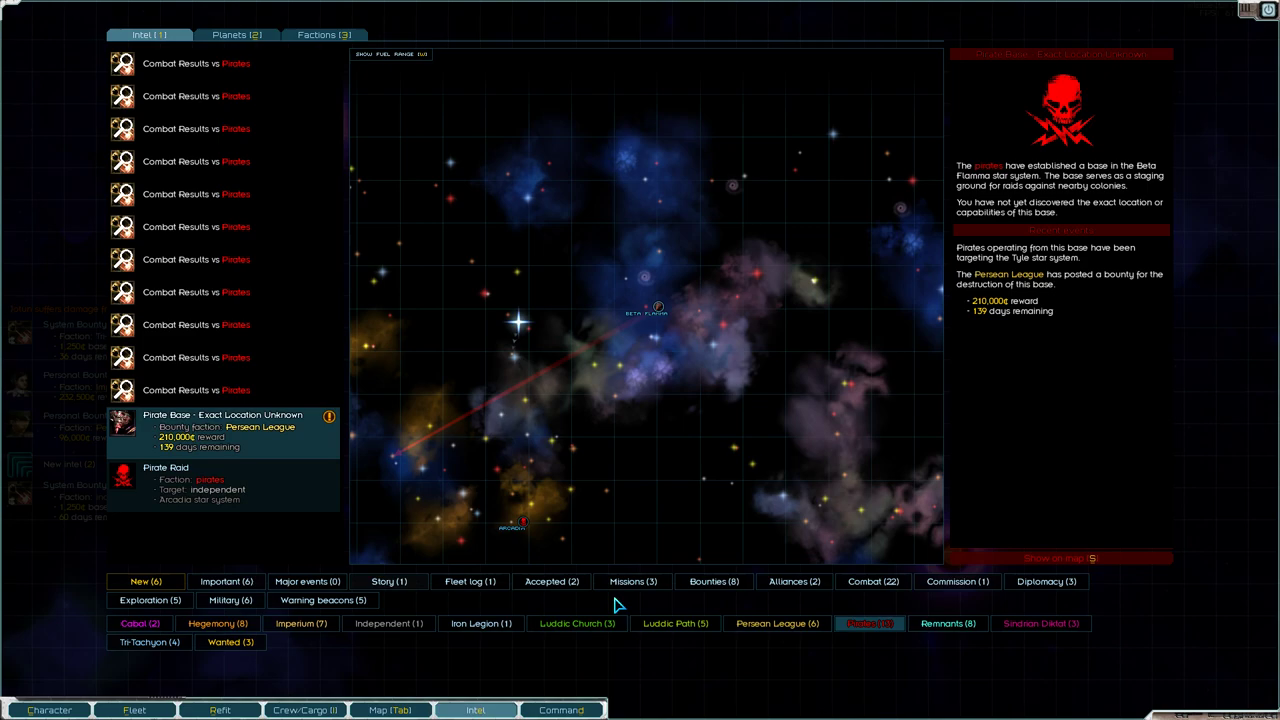
Filter intel to bounties and locate Verginia Paulina's hideout near Beta Flamma in Flamma.
click(714, 581)
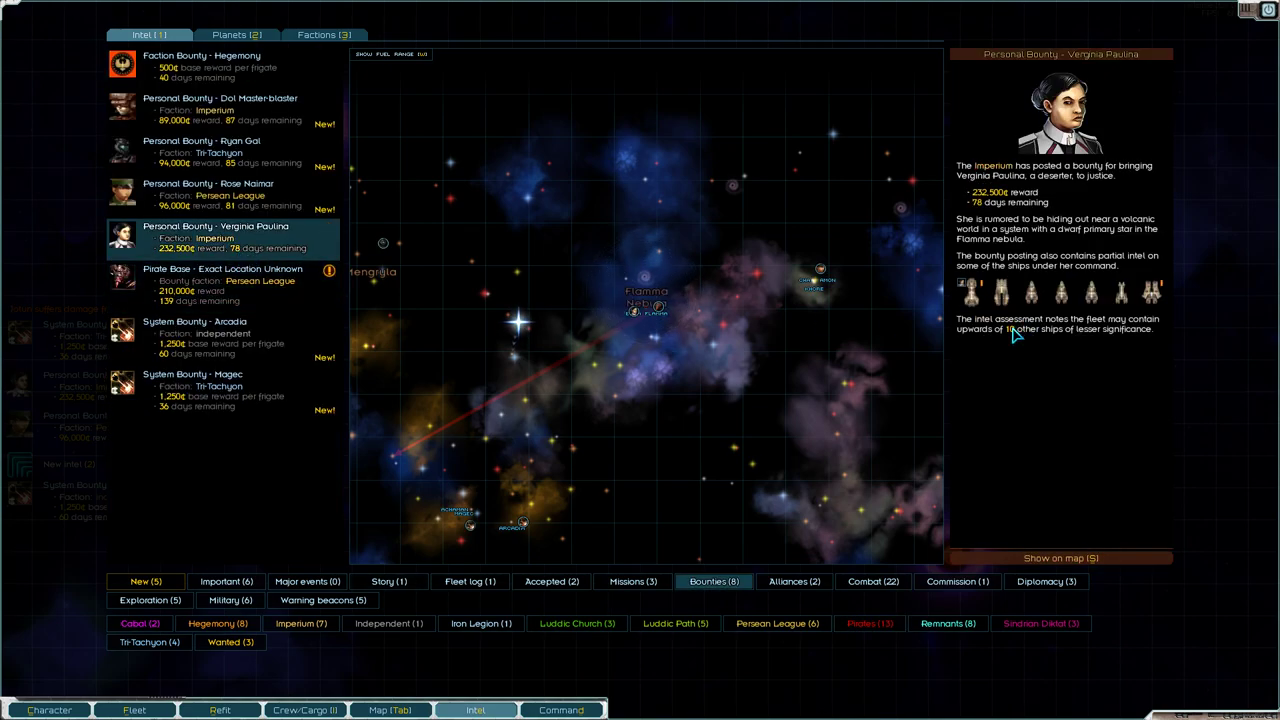
mouse_move(1122, 292)
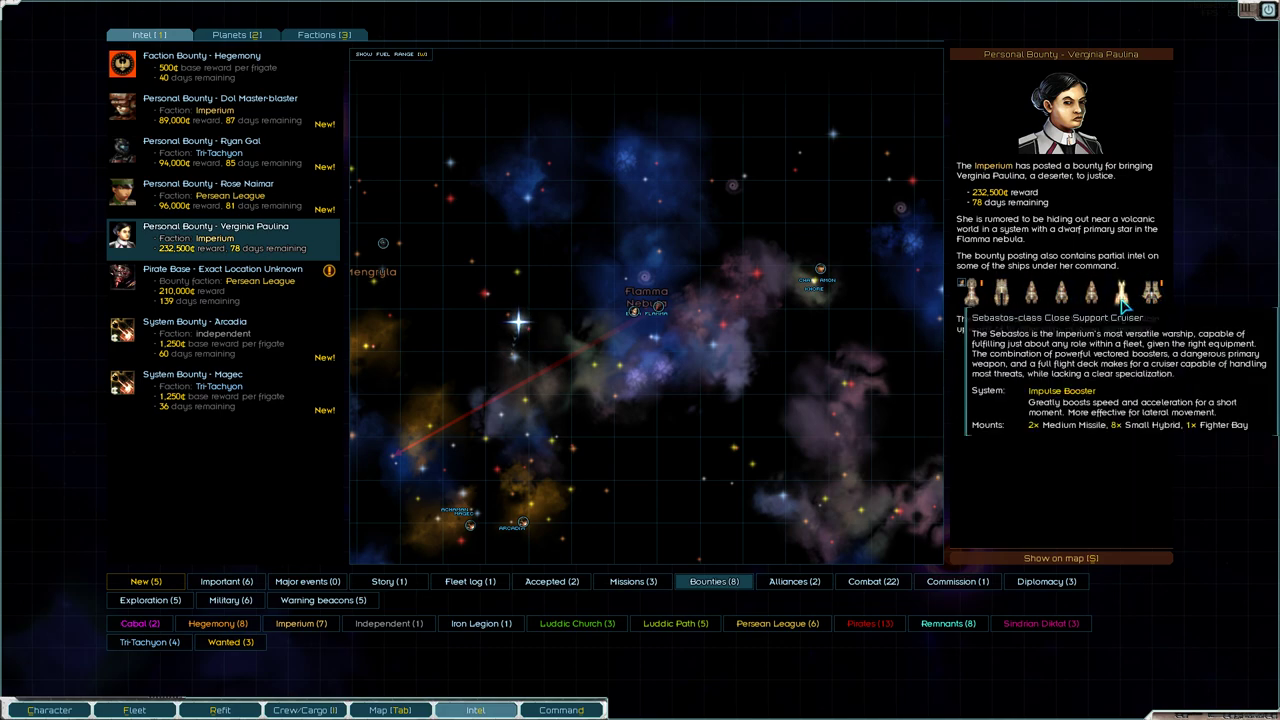
scroll(570, 333, up, 2)
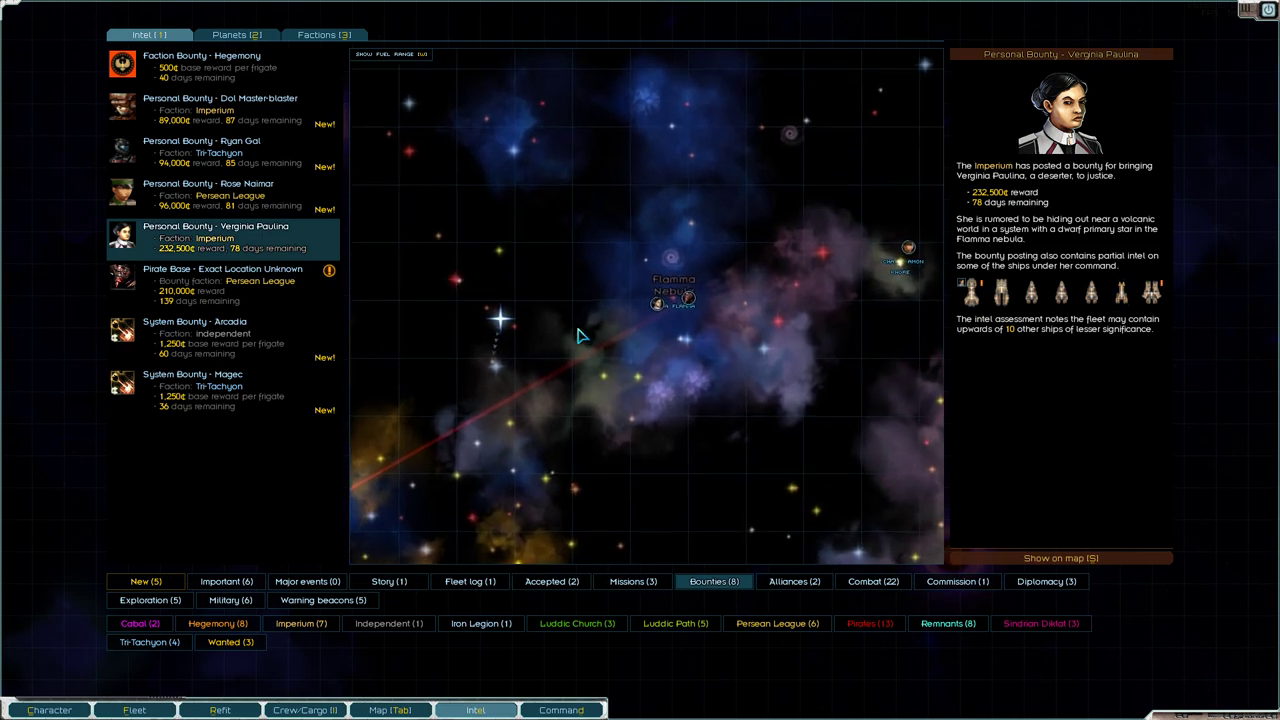
click(240, 248)
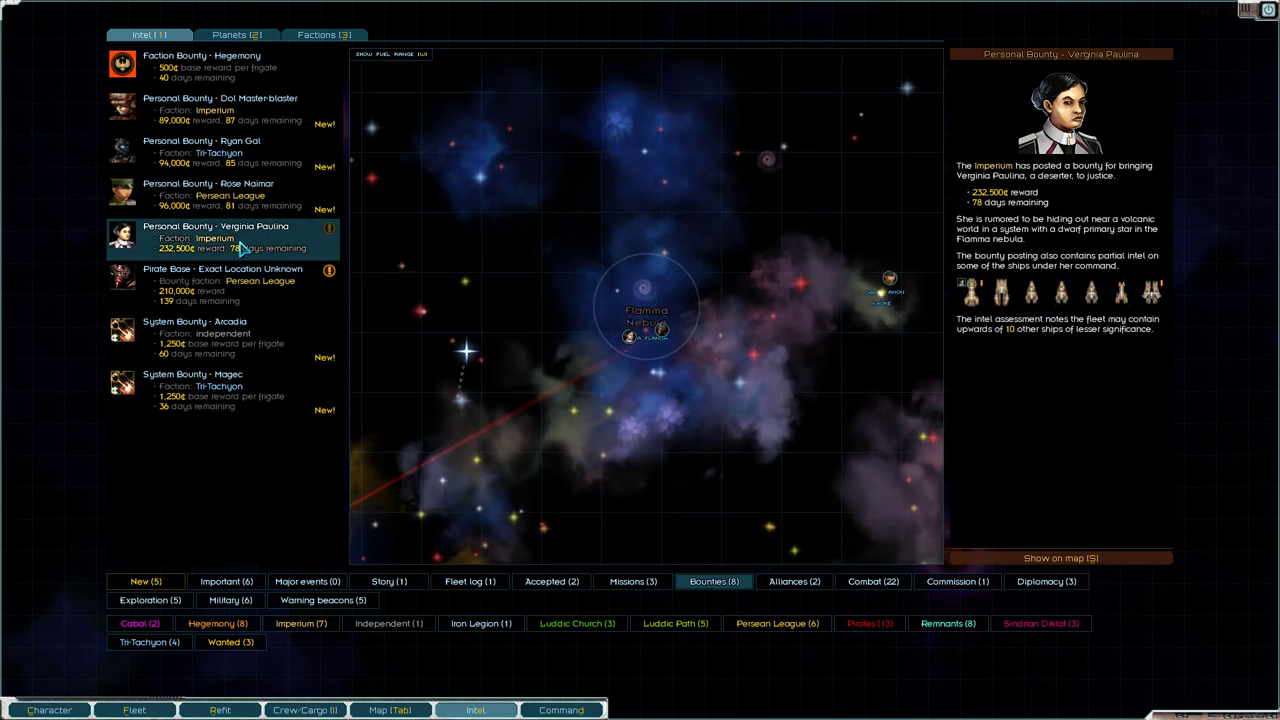
scroll(640, 250, up, 2)
mouse_move(734, 283)
mouse_down()
mouse_move(580, 417)
mouse_move(491, 449)
mouse_up()
scroll(491, 449, down, 1)
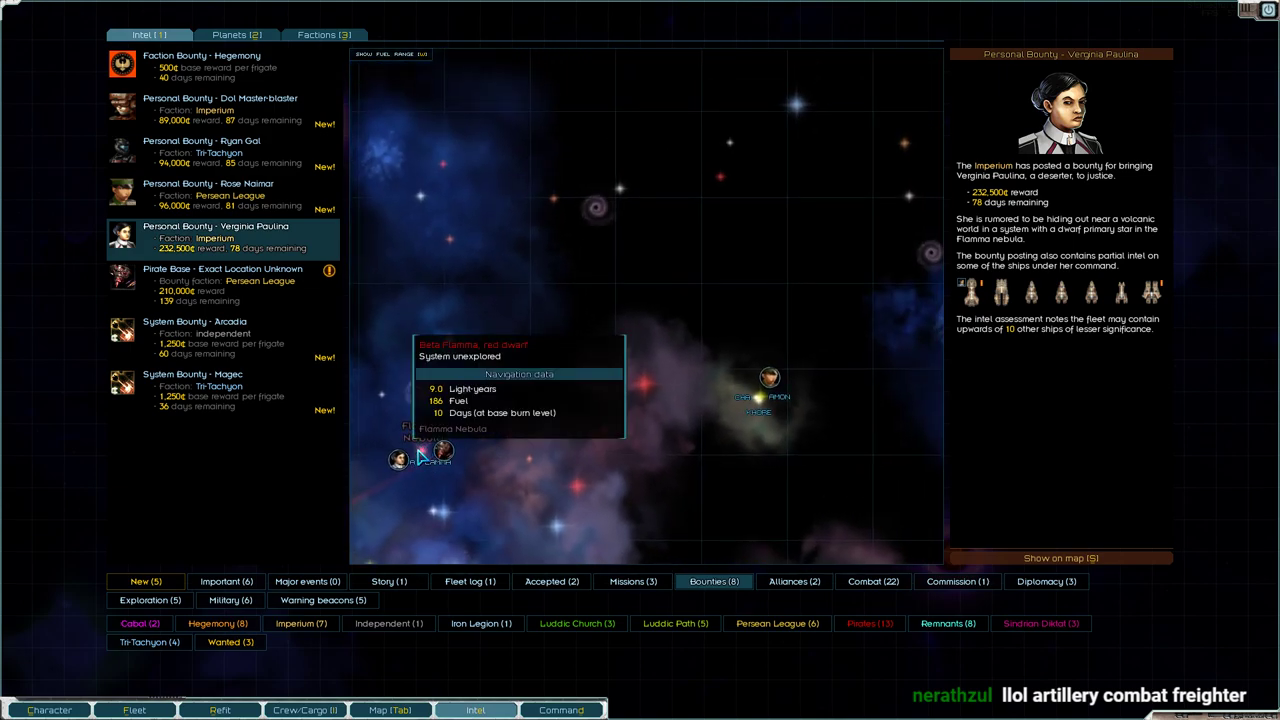
drag(420, 455, 725, 351)
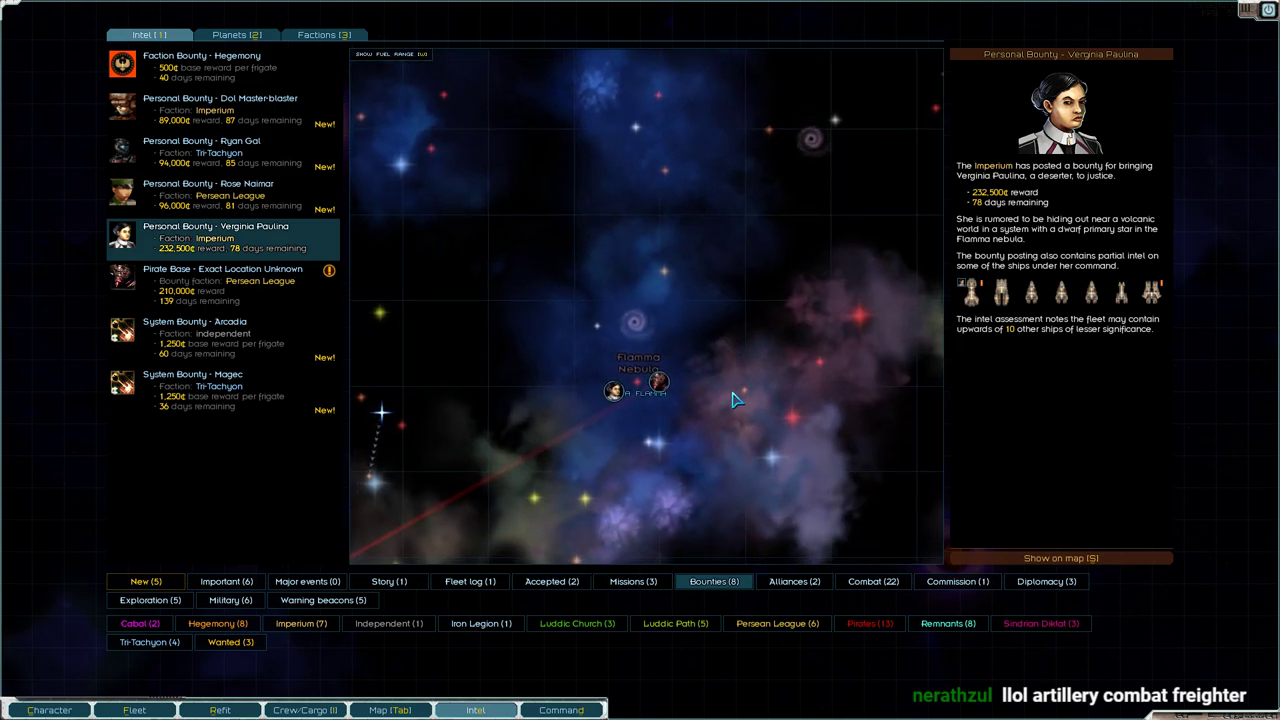
scroll(729, 423, up, 2)
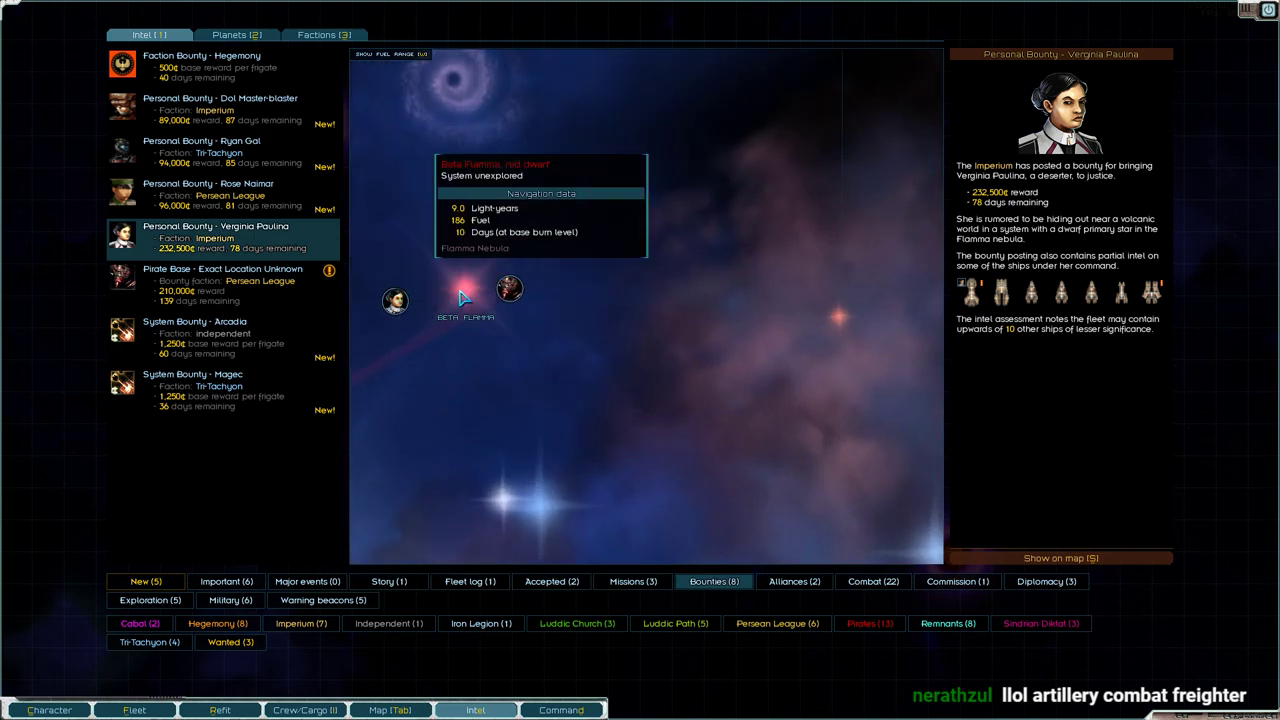
scroll(463, 296, down, 3)
scroll(826, 337, down, 2)
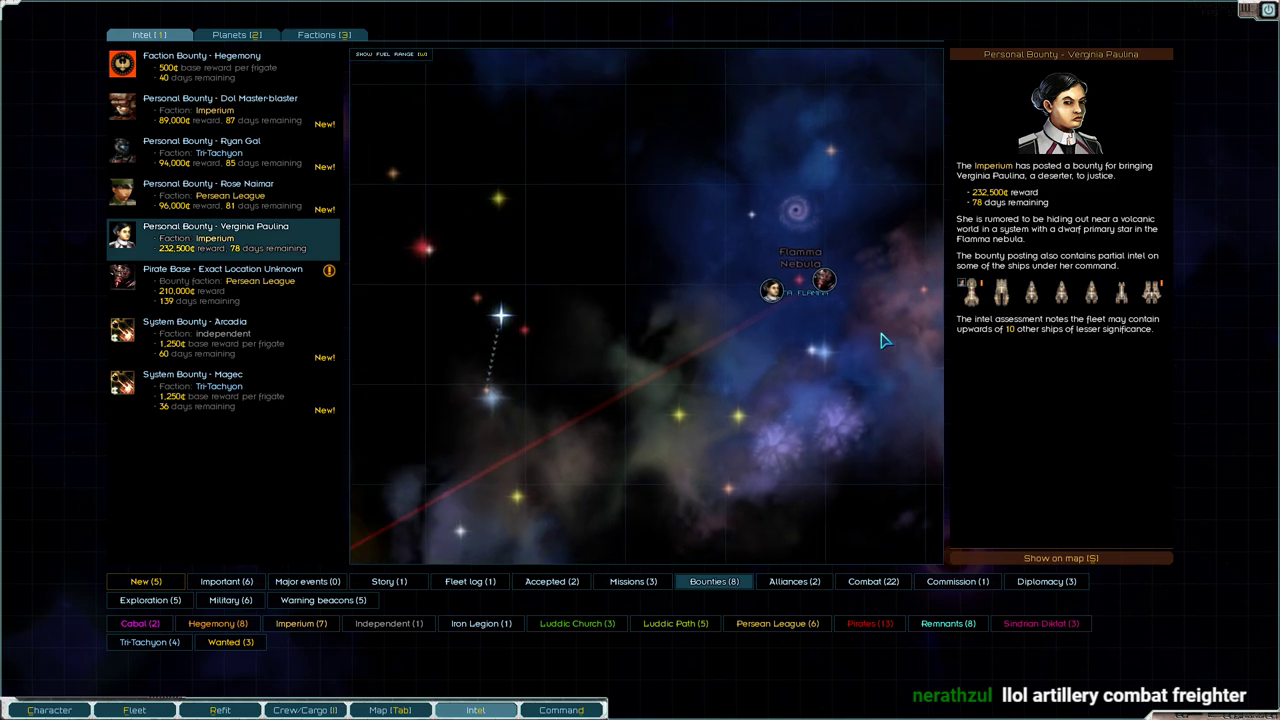
Close the intel overview and resume hyperspace travel at accelerated time.
key(Escape)
key(space)
key(shift)
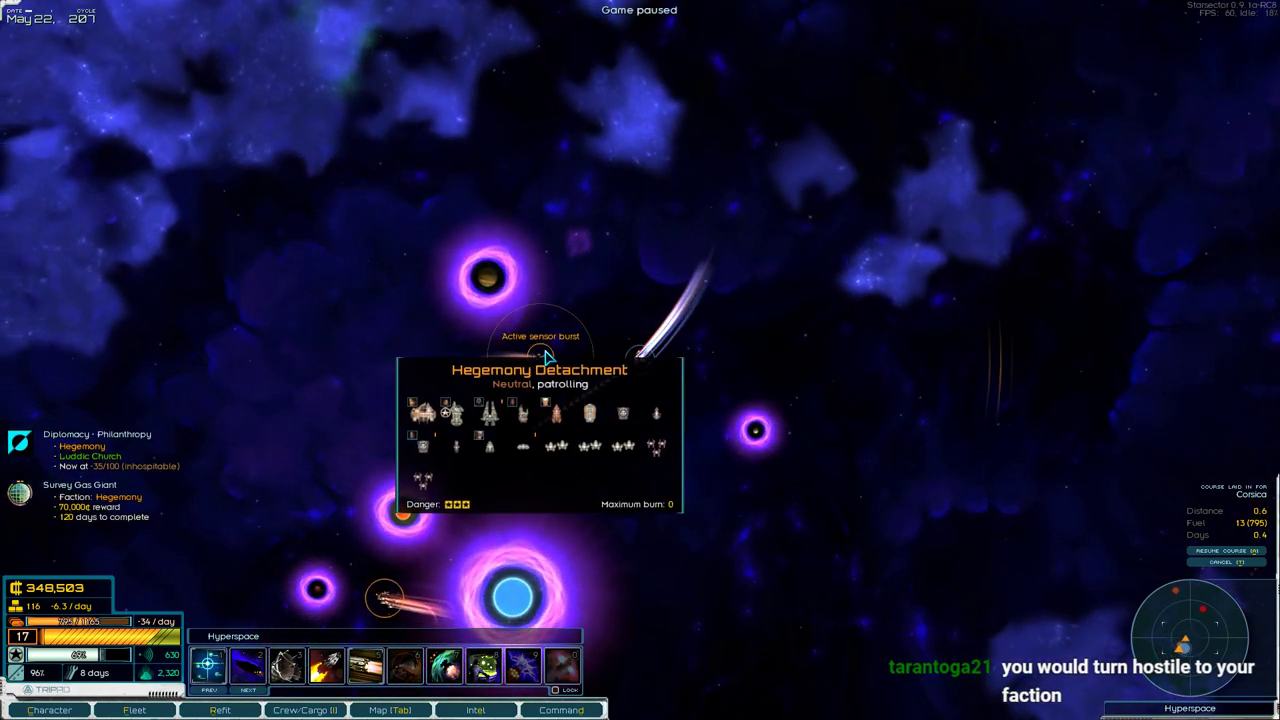
Set course for Aleria Station in the Corsica system from the sector map.
key(Tab)
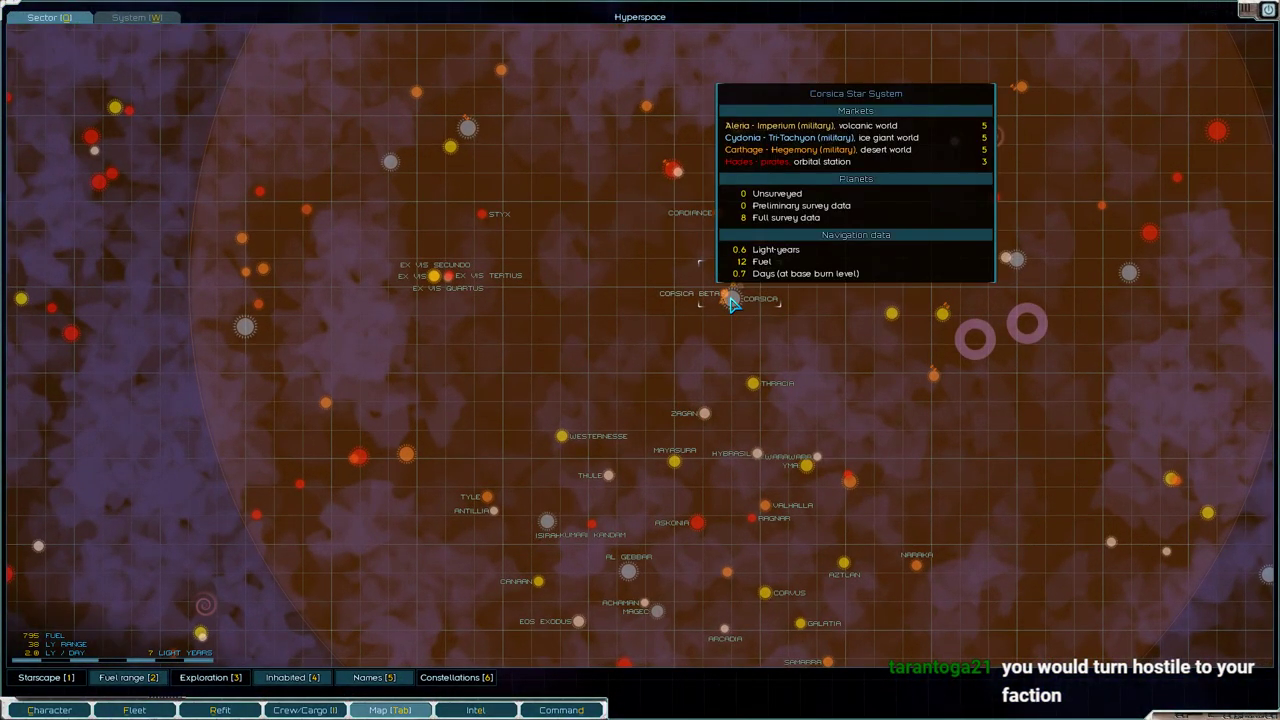
double_click(731, 303)
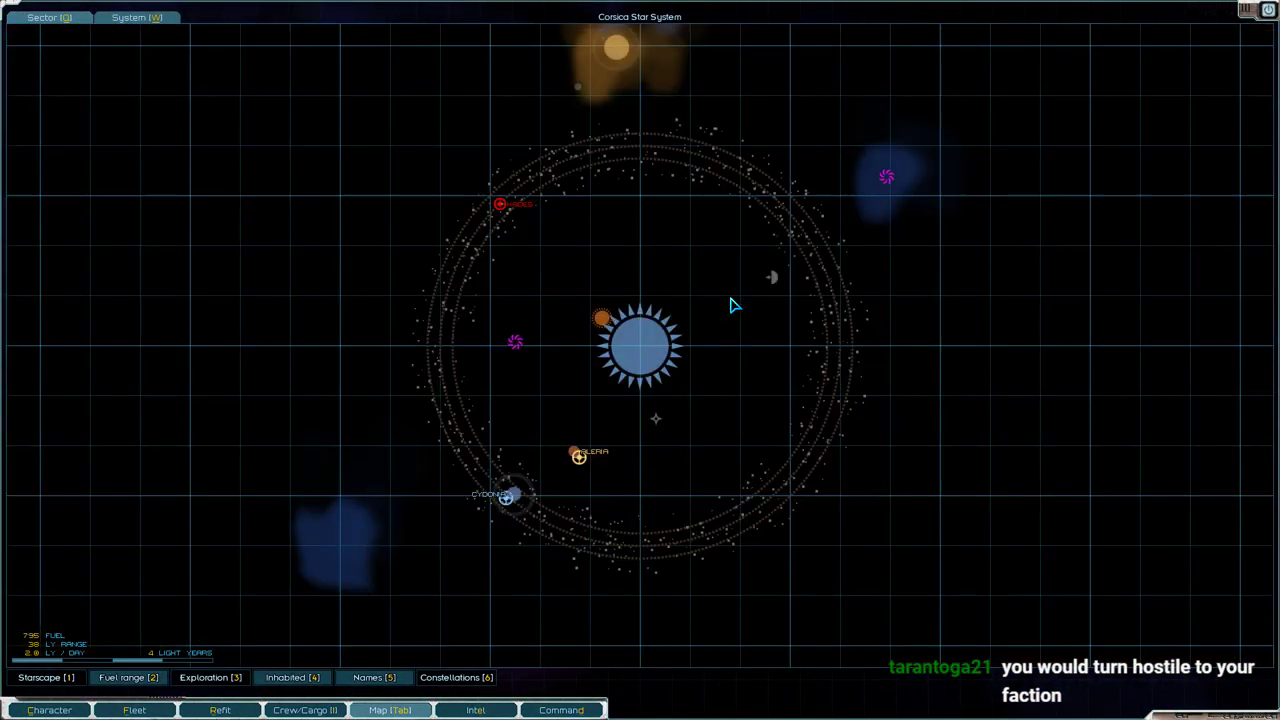
click(579, 458)
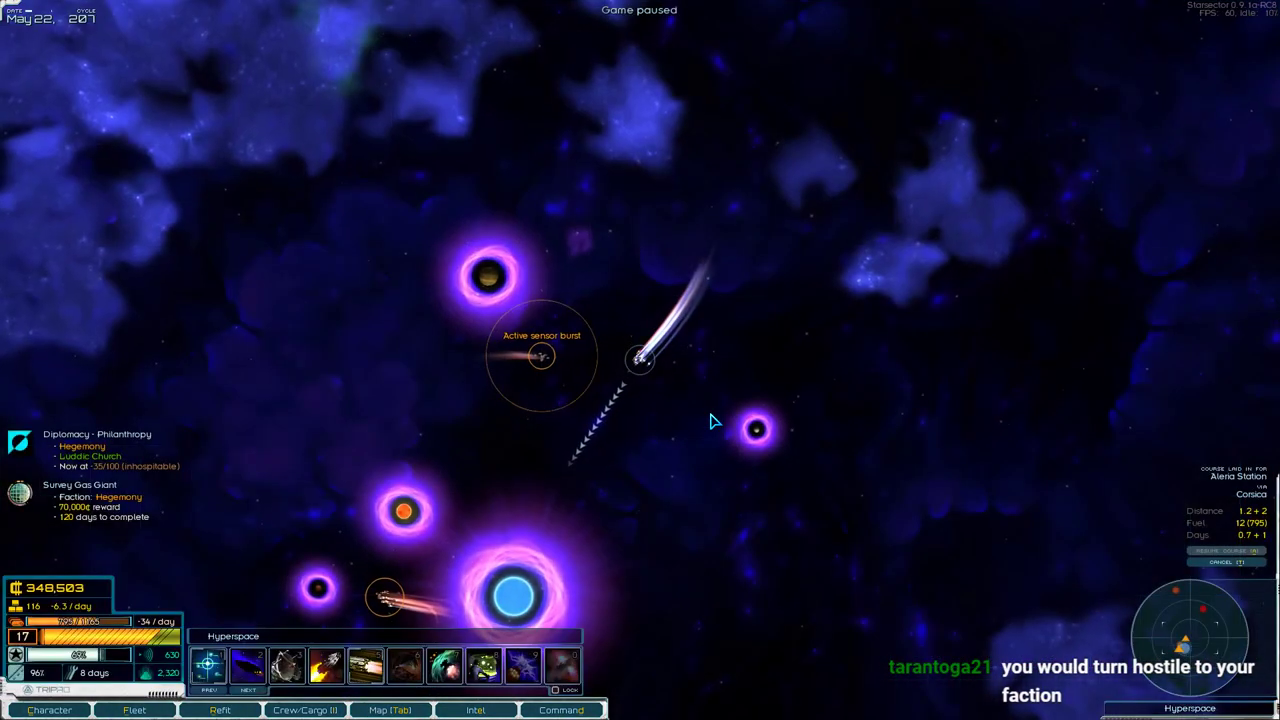
key(space)
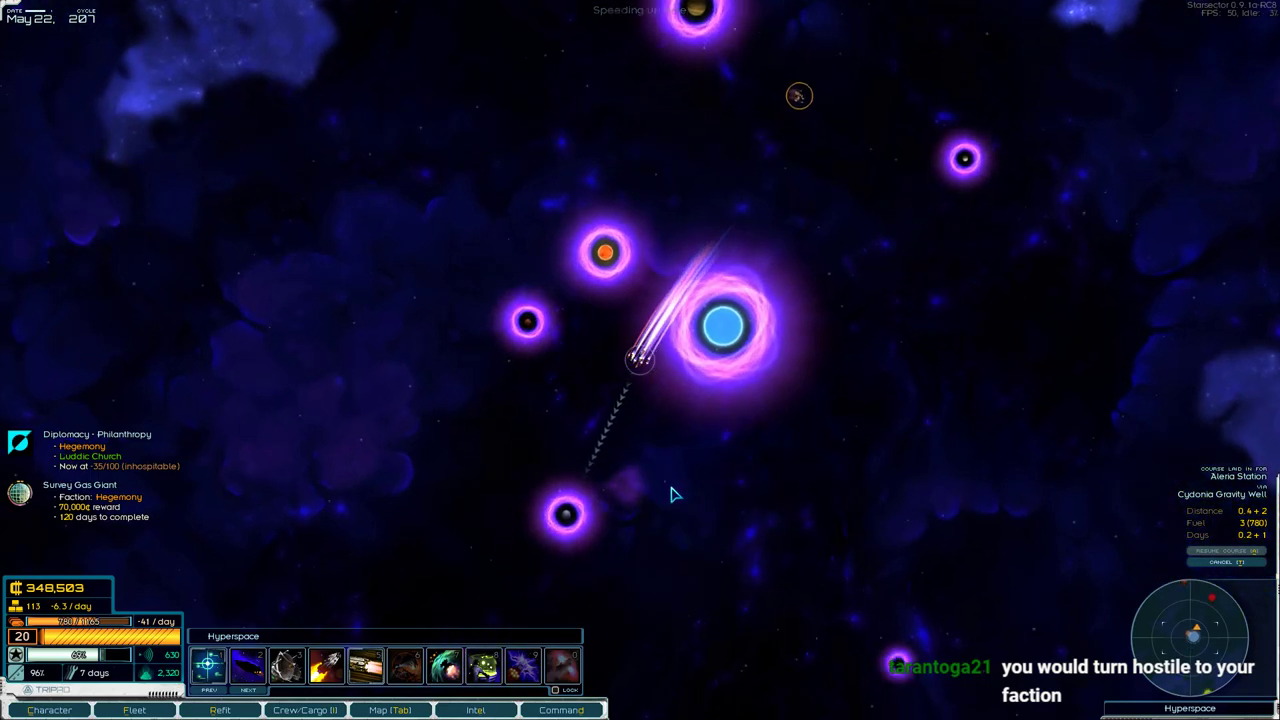
Check the bounty intel again, then continue toward the jump point at faster speed.
key(e)
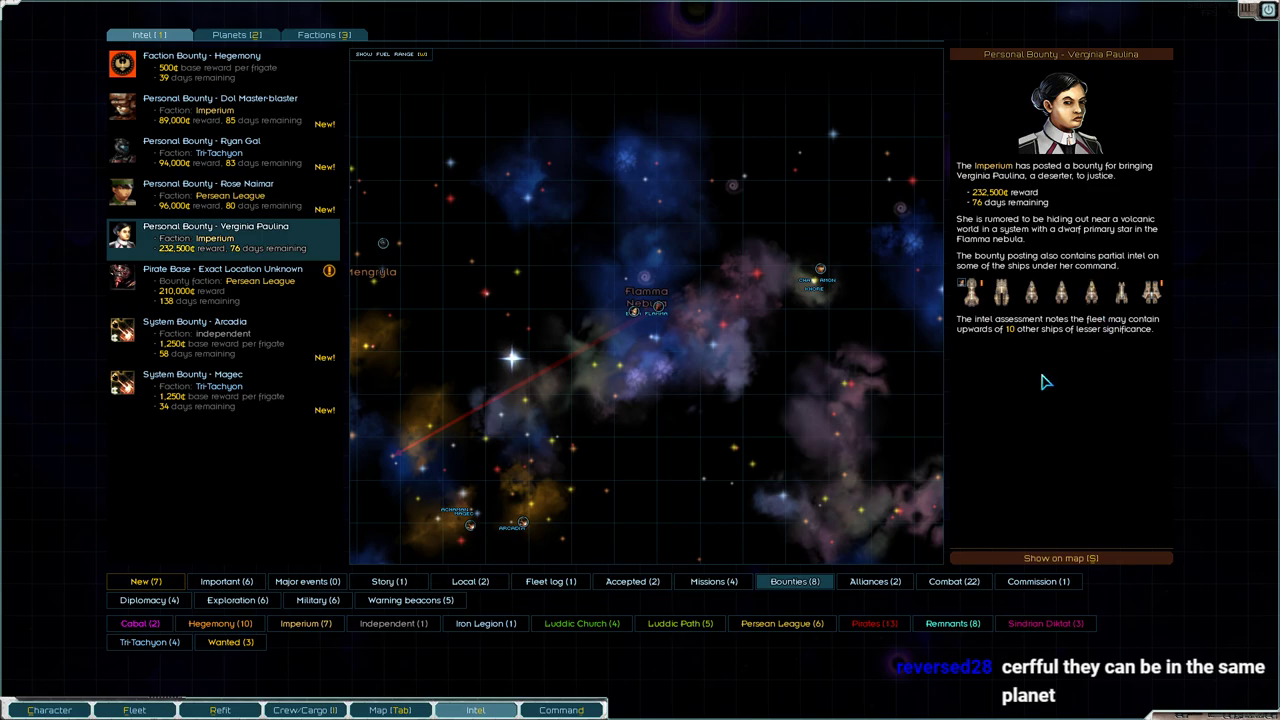
key(Escape)
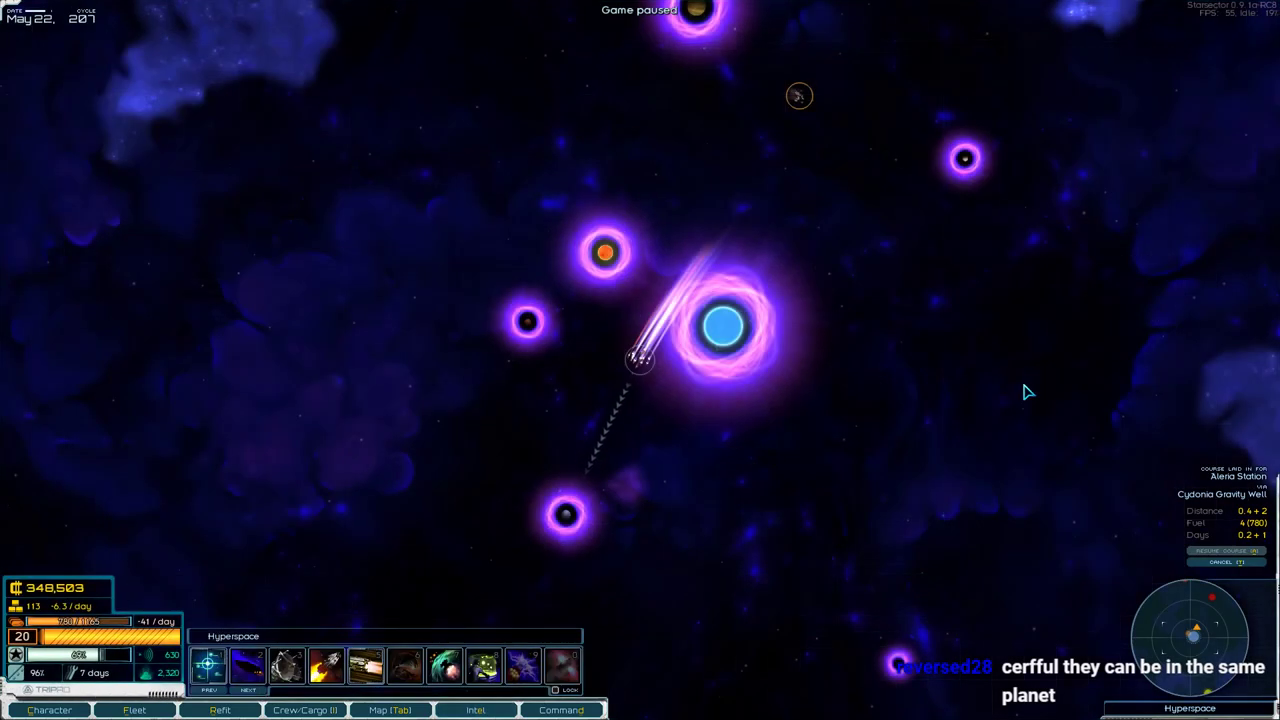
key(space)
key(shift)
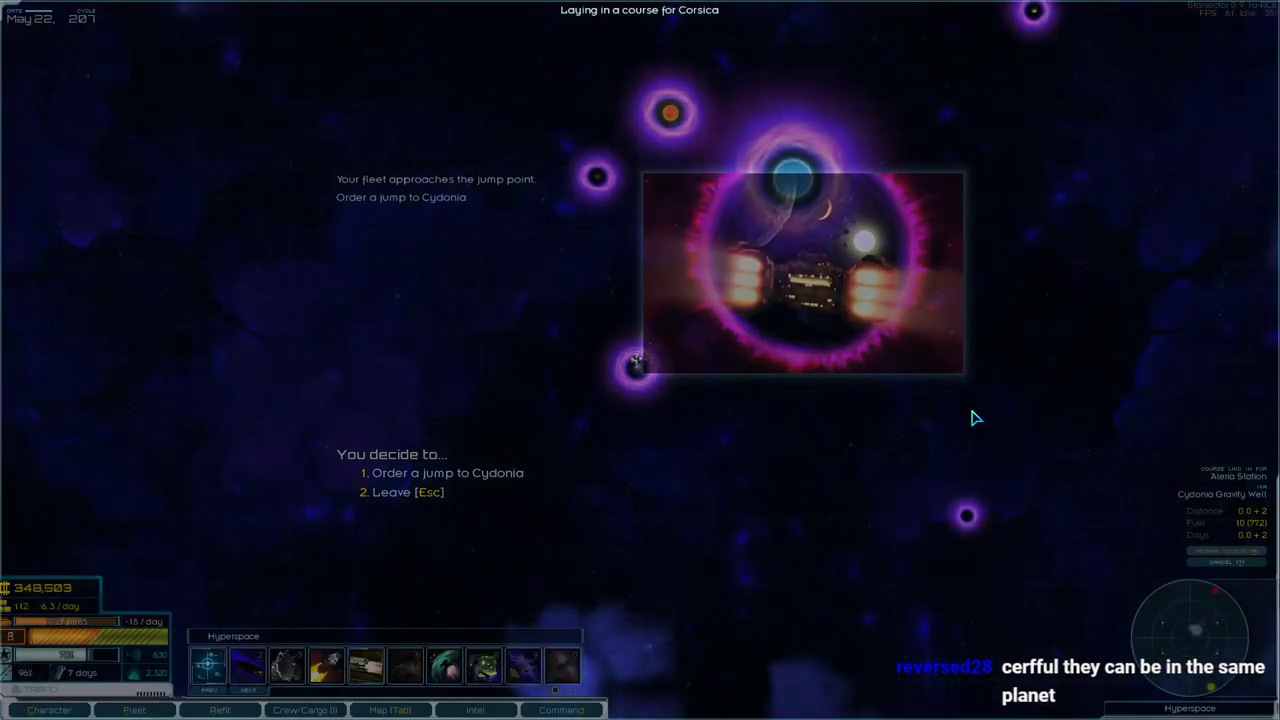
Jump into Corsica and fly on to Aleria Station for docking clearance.
key(Escape)
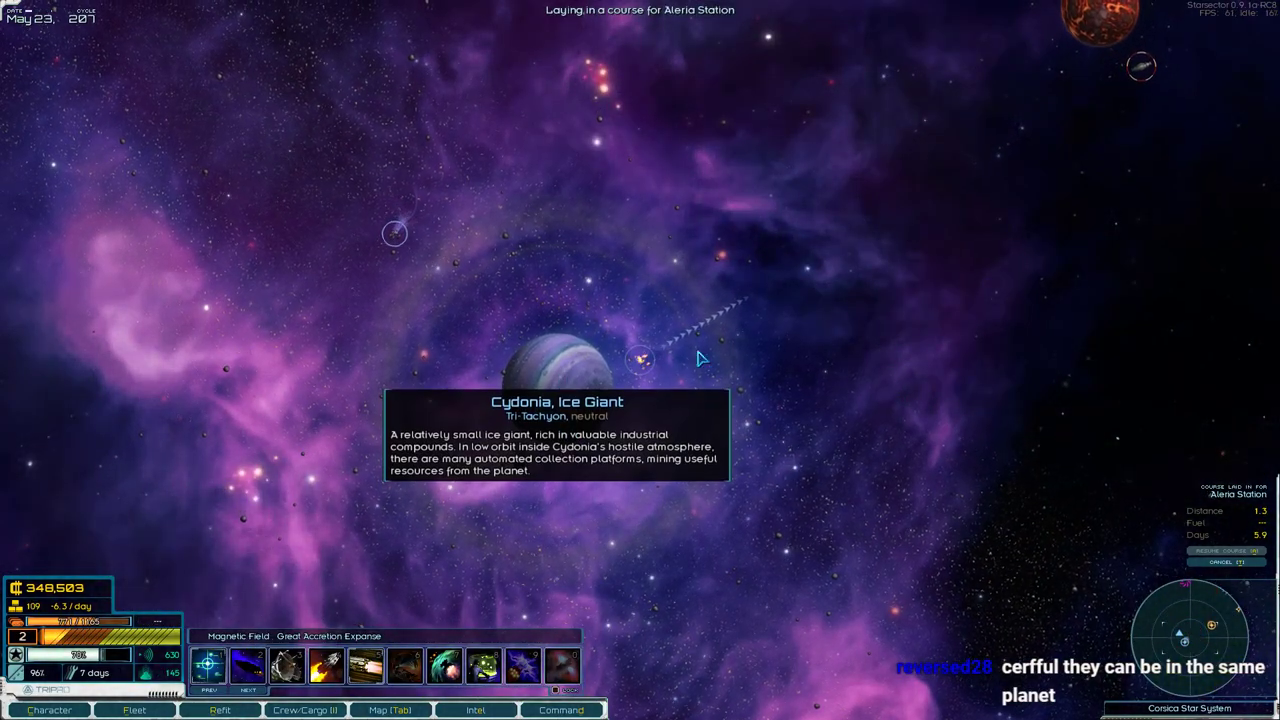
key(shift)
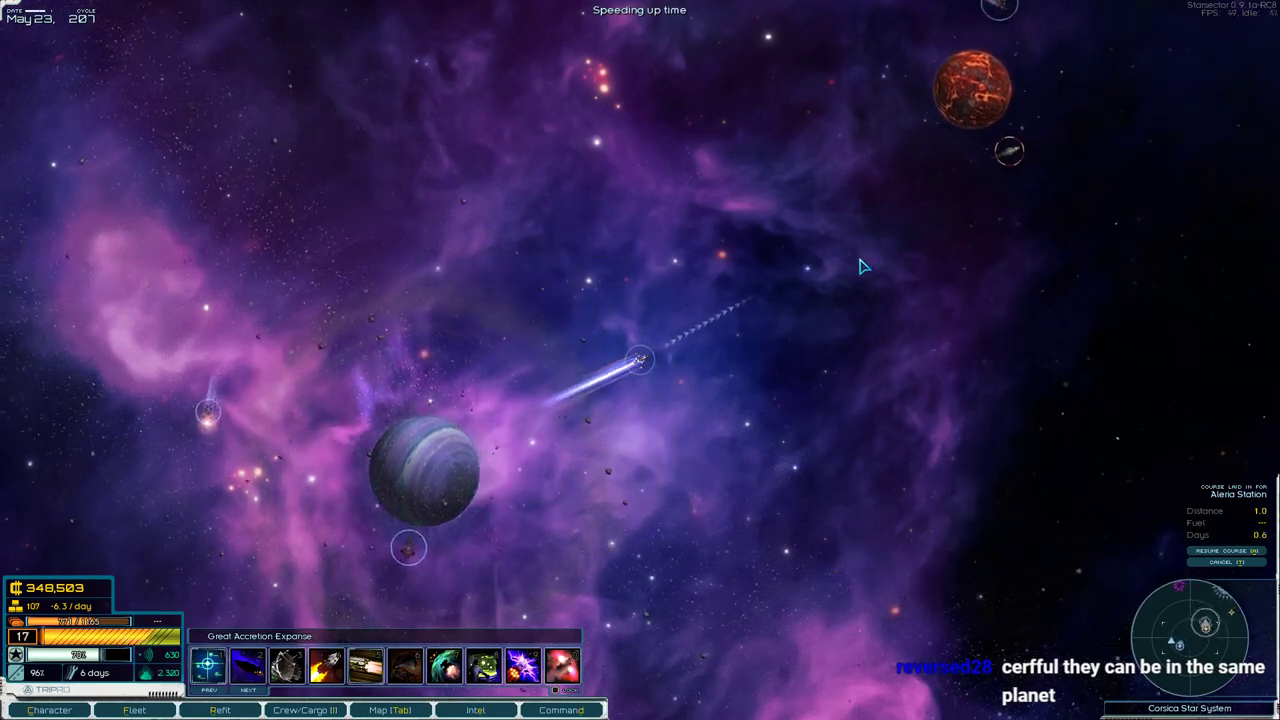
click(905, 225)
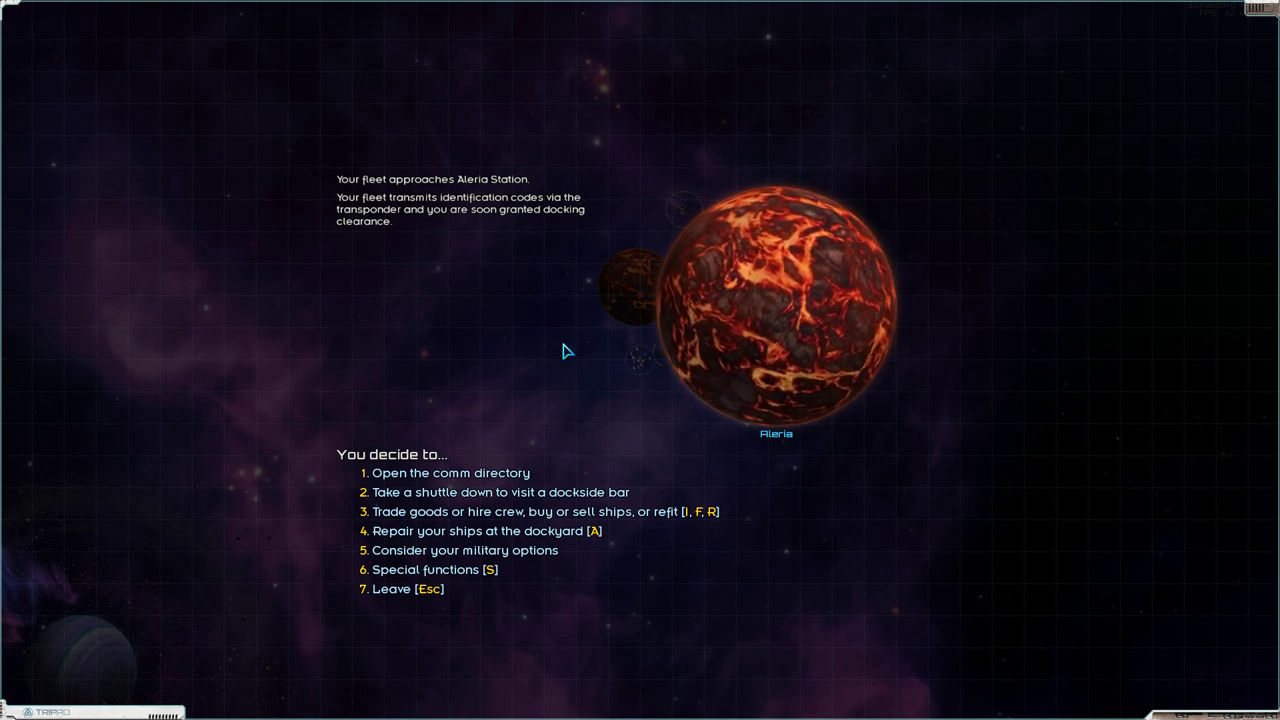
Buy the Princeps-class Light Battlecarrier from the Imperium Military market for 86,179 credits.
key(a)
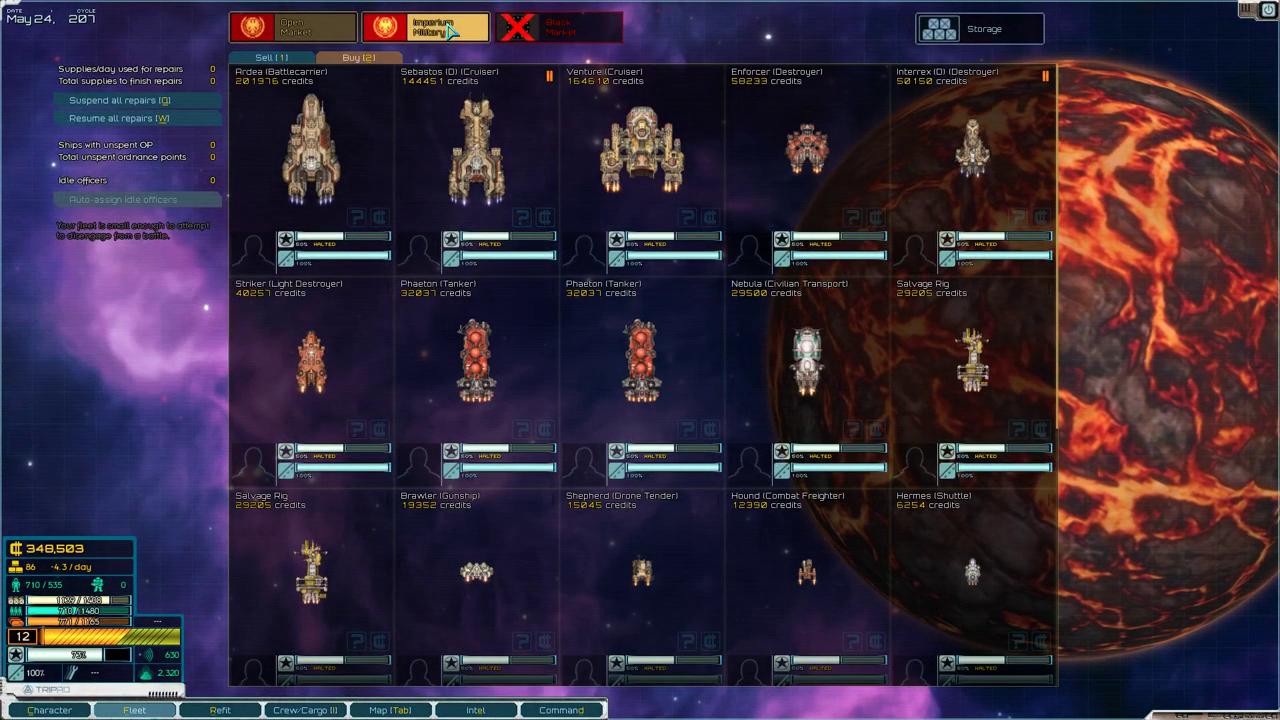
click(451, 31)
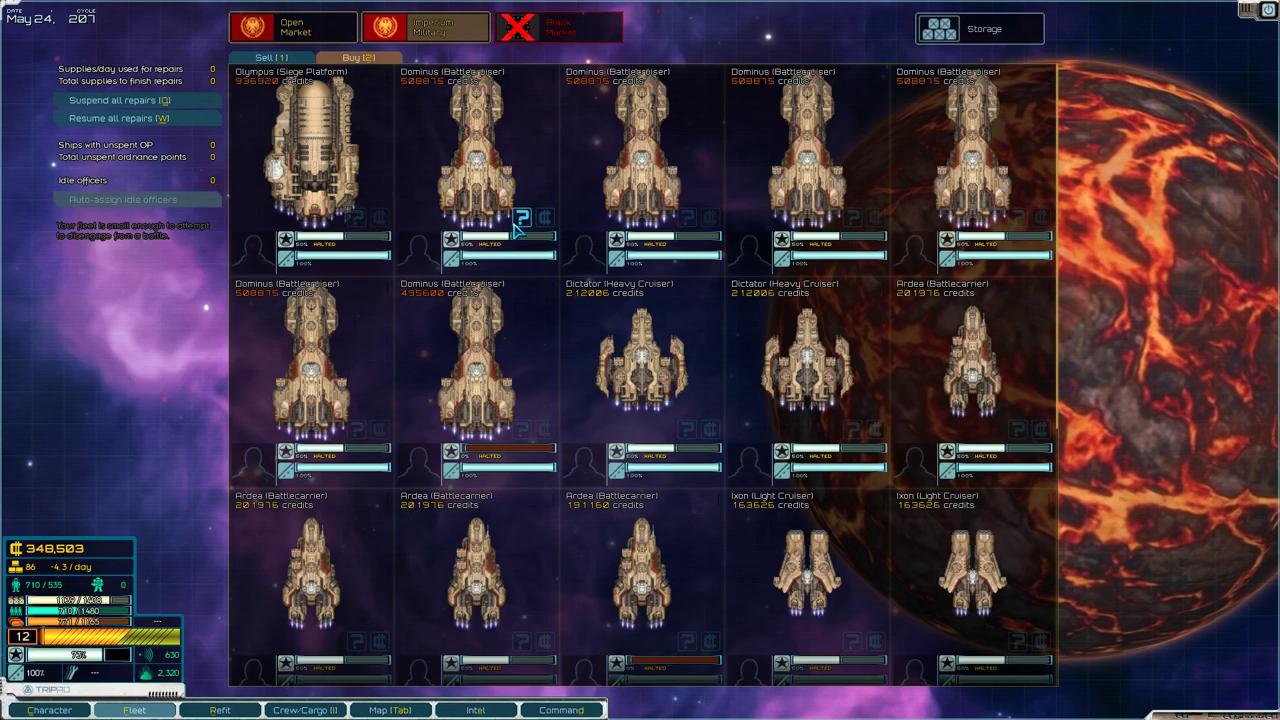
mouse_move(519, 217)
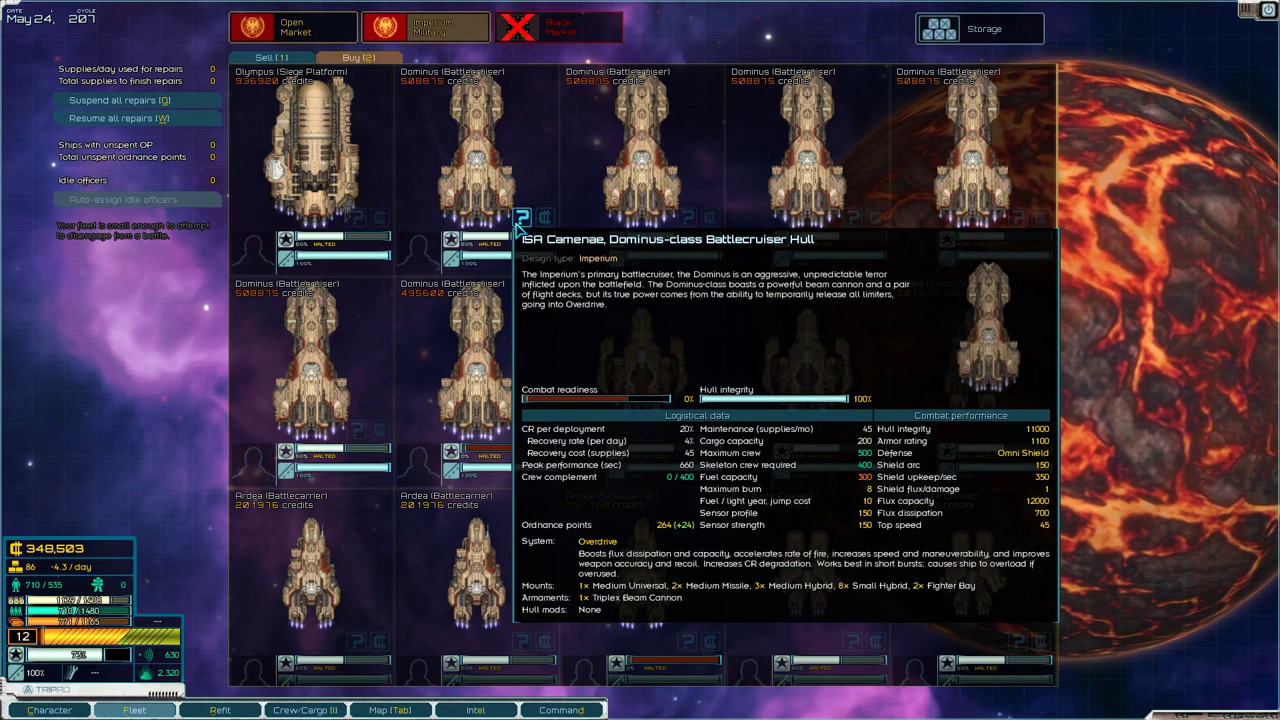
scroll(561, 301, down, 3)
scroll(750, 450, down, 3)
scroll(720, 523, up, 2)
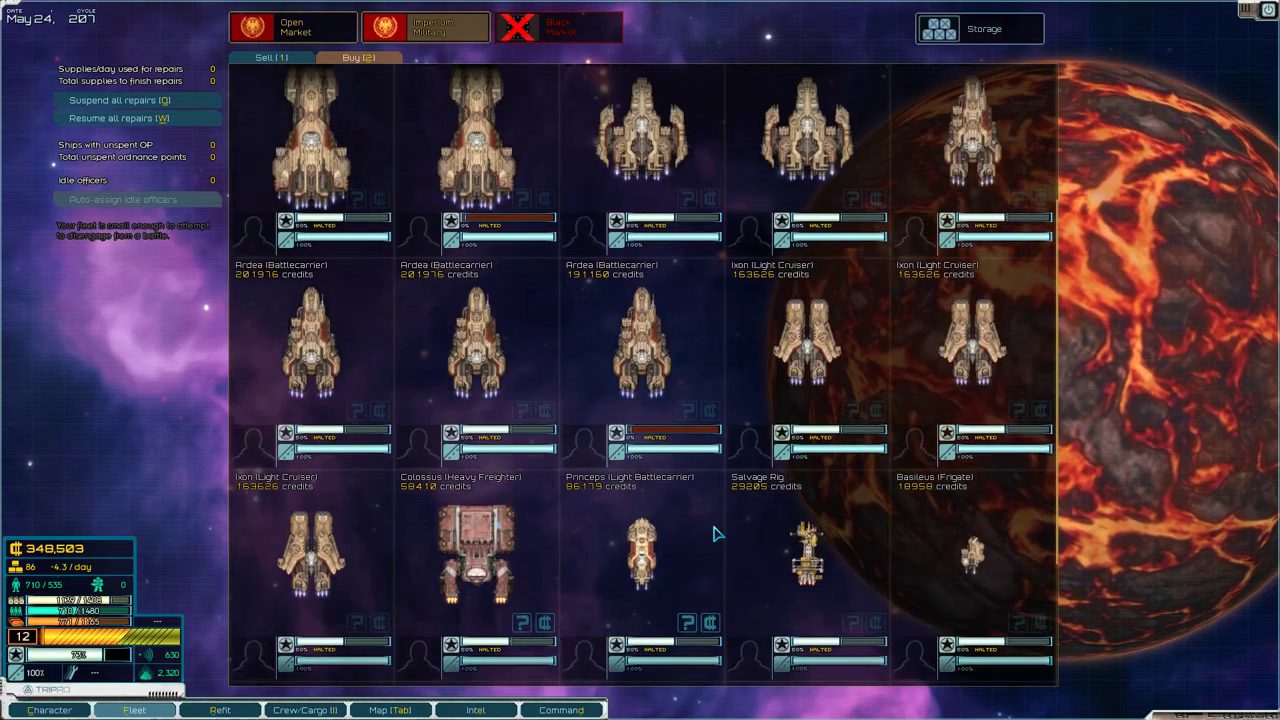
scroll(694, 449, up, 1)
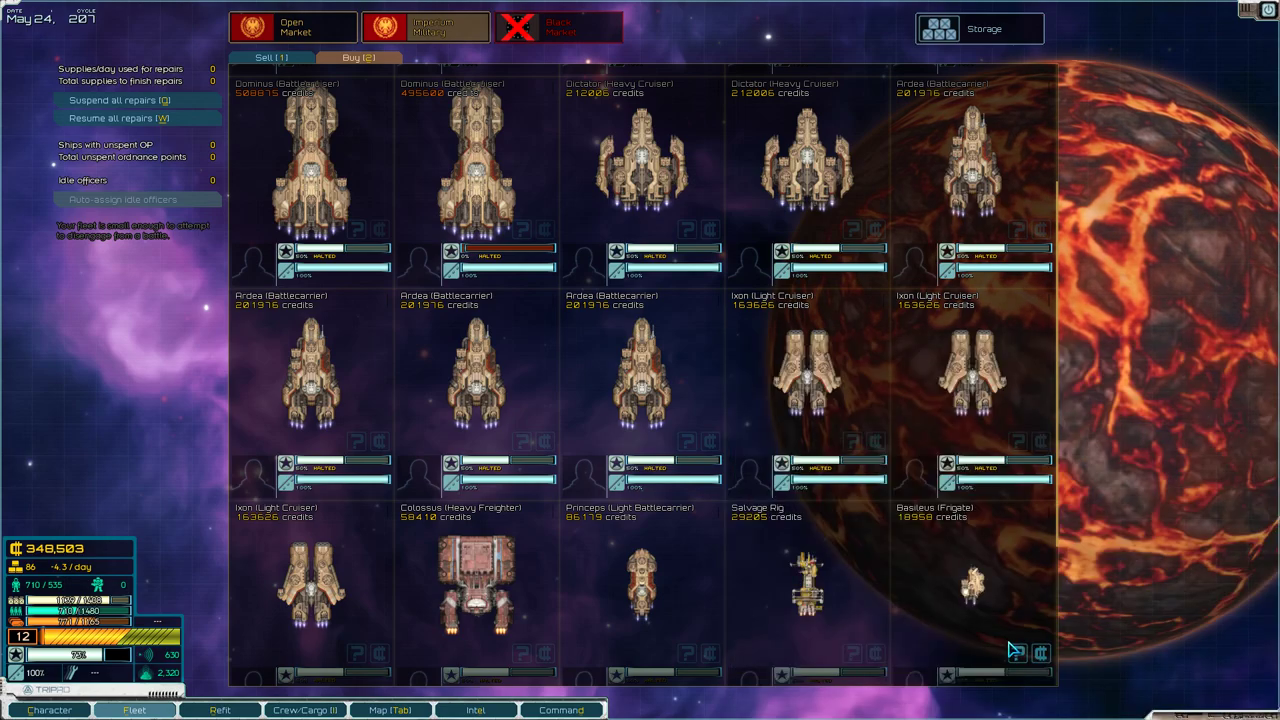
scroll(700, 660, down, 2)
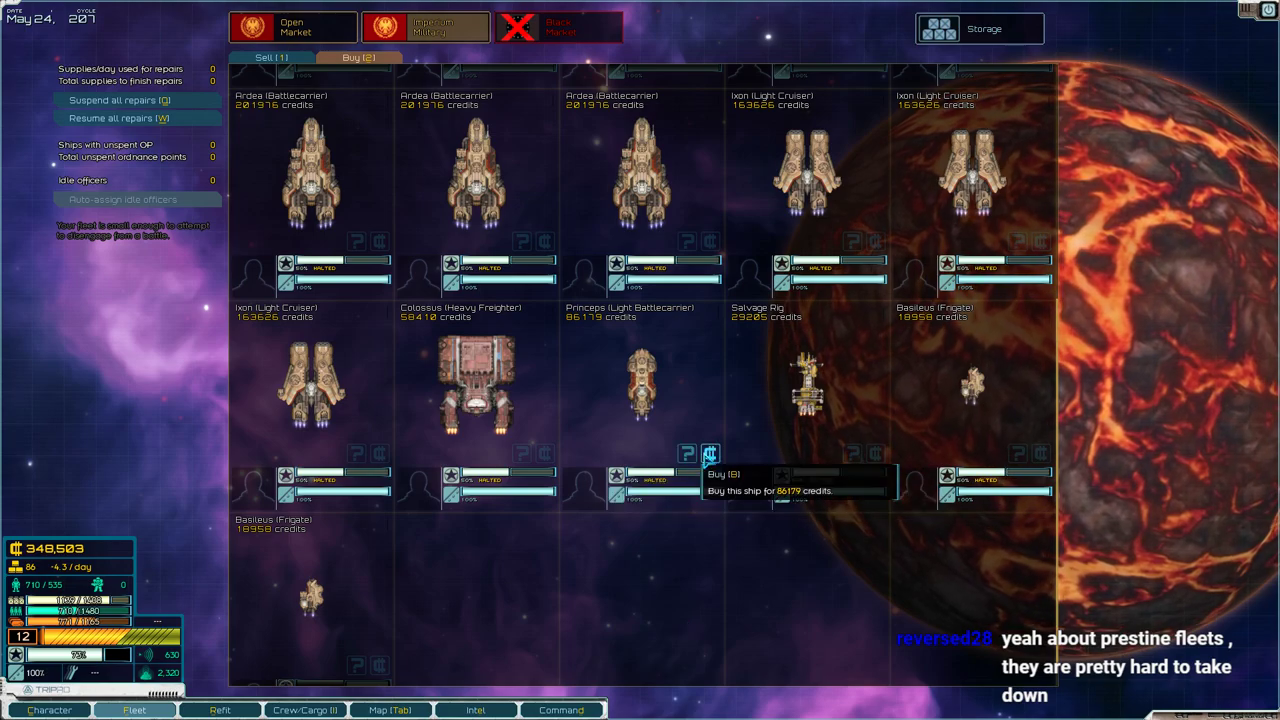
scroll(690, 520, up, 3)
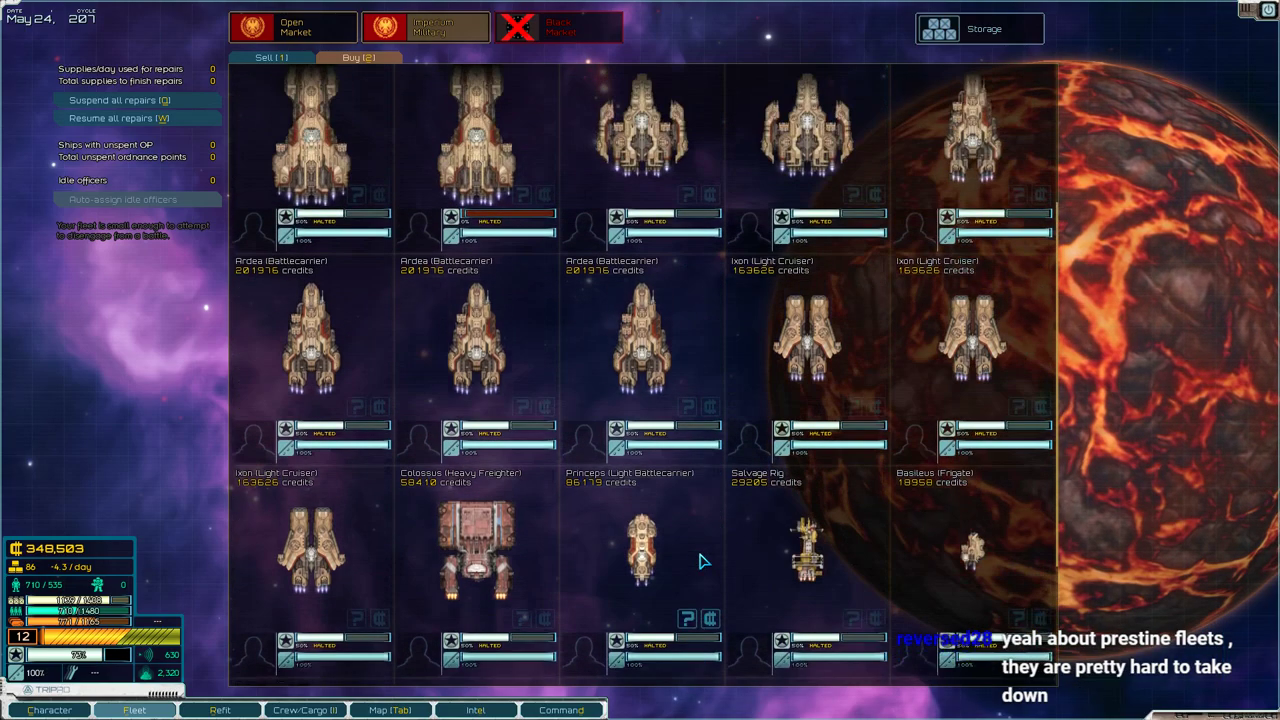
mouse_move(690, 390)
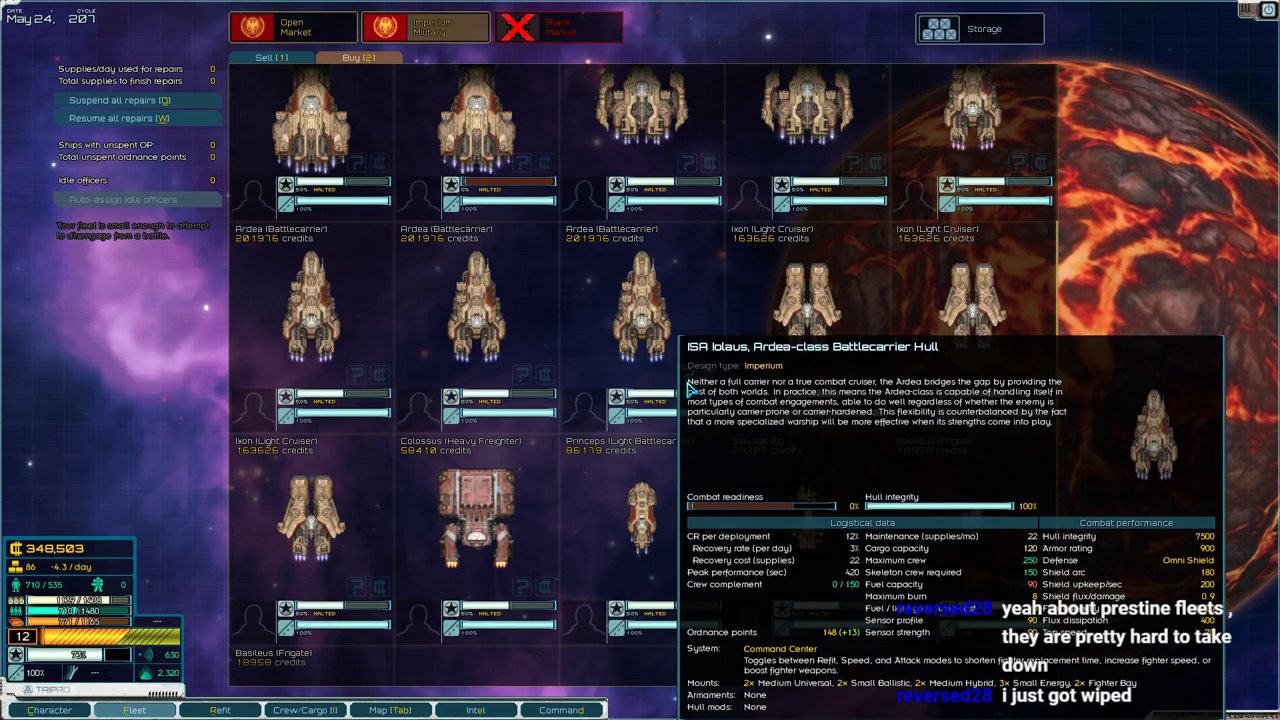
scroll(692, 450, down, 3)
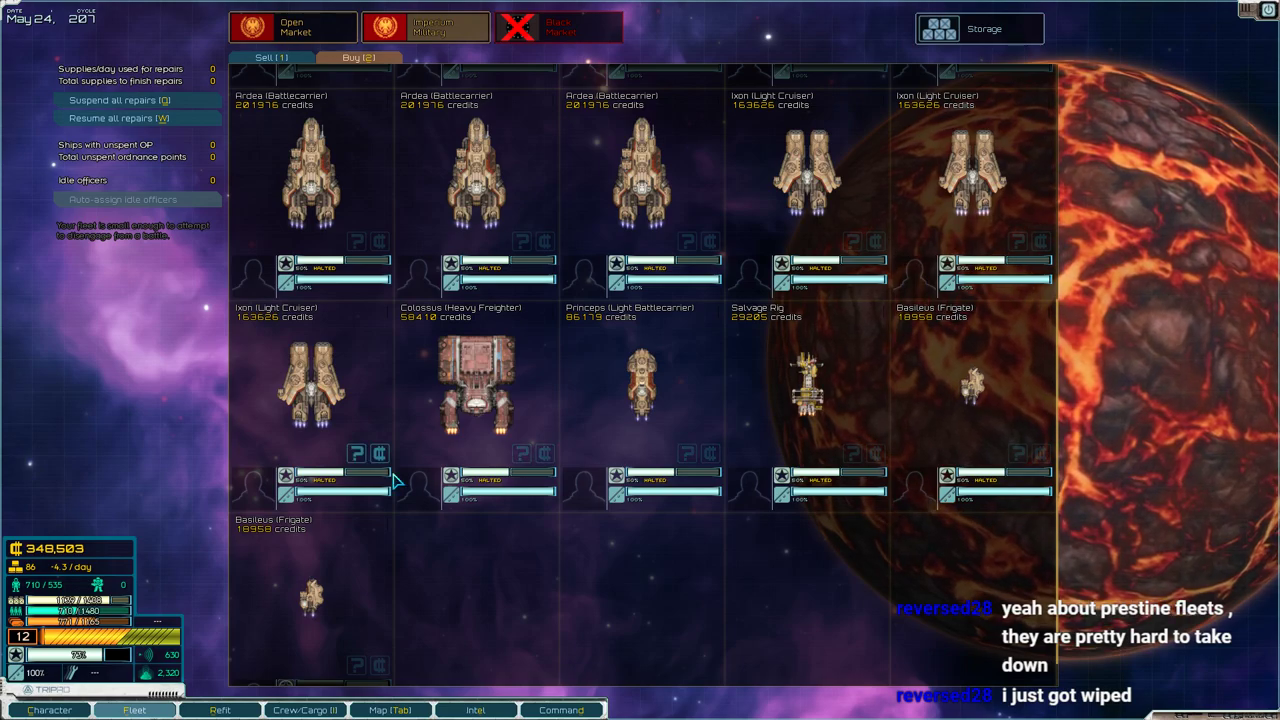
click(711, 455)
click(755, 424)
Check the new Princeps ISA Aquilo in the fleet and move it within the fleet order.
key(1)
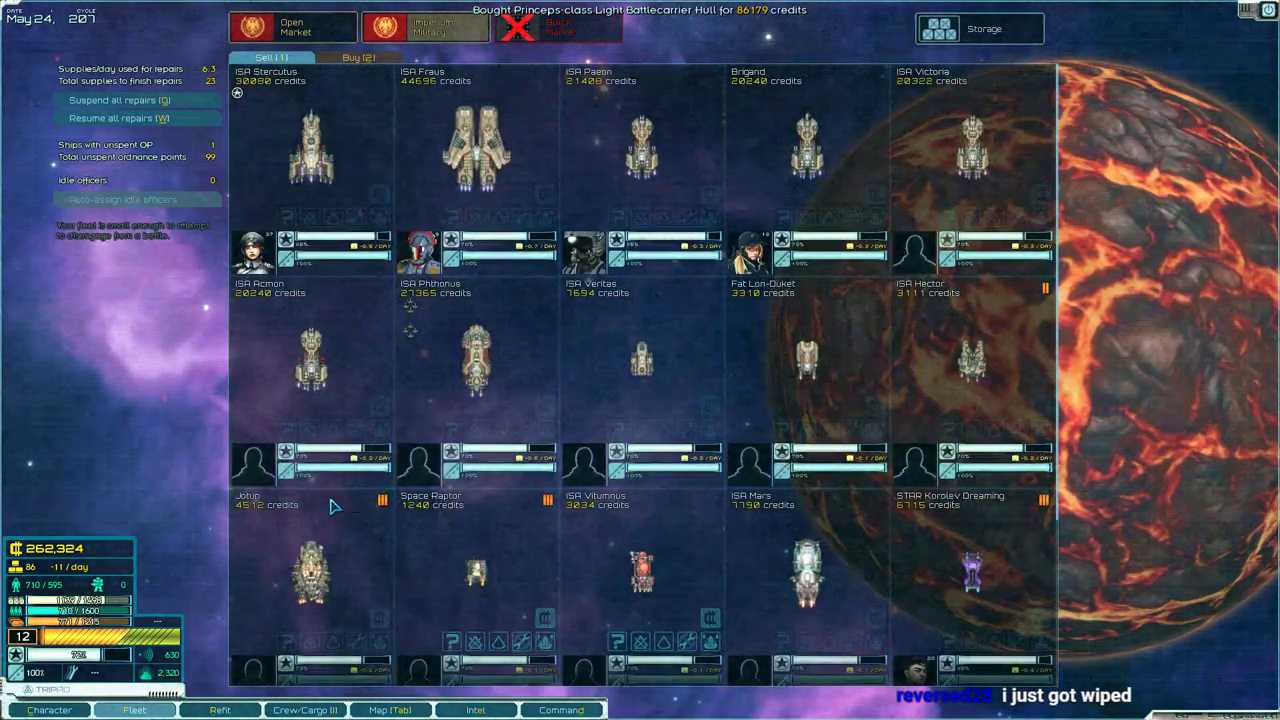
click(446, 108)
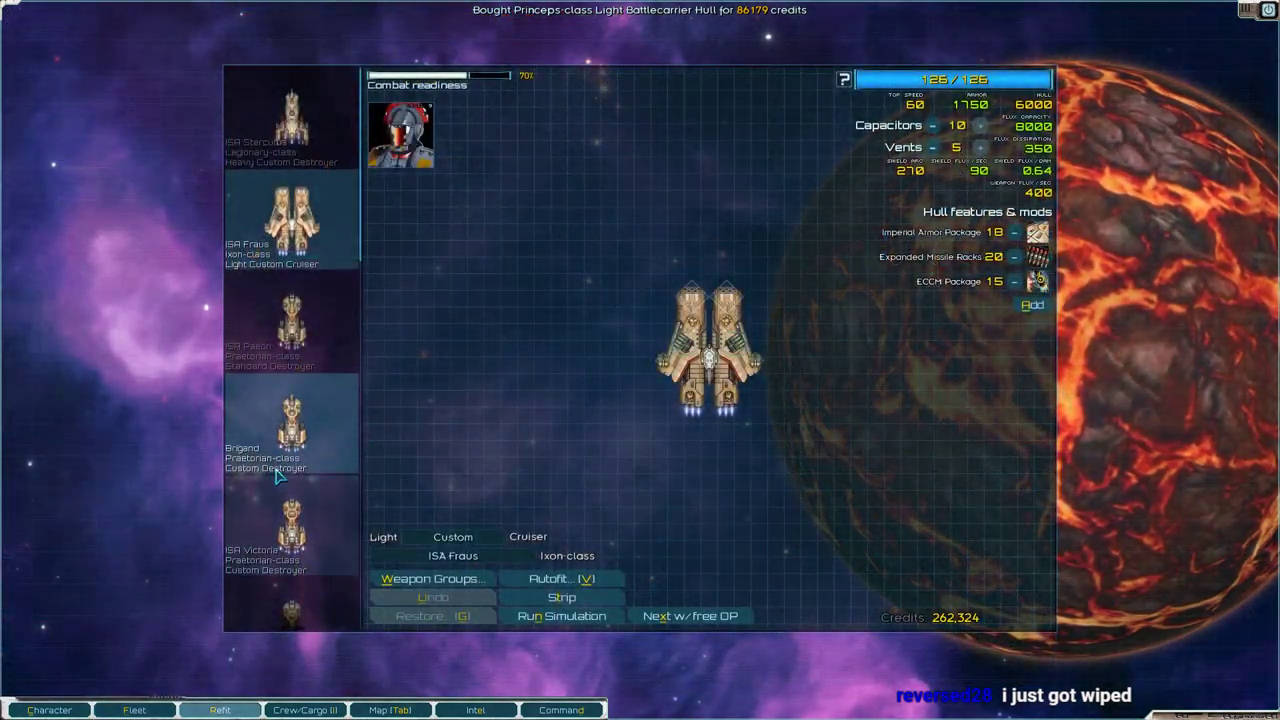
scroll(300, 440, down, 3)
scroll(300, 440, down, 2)
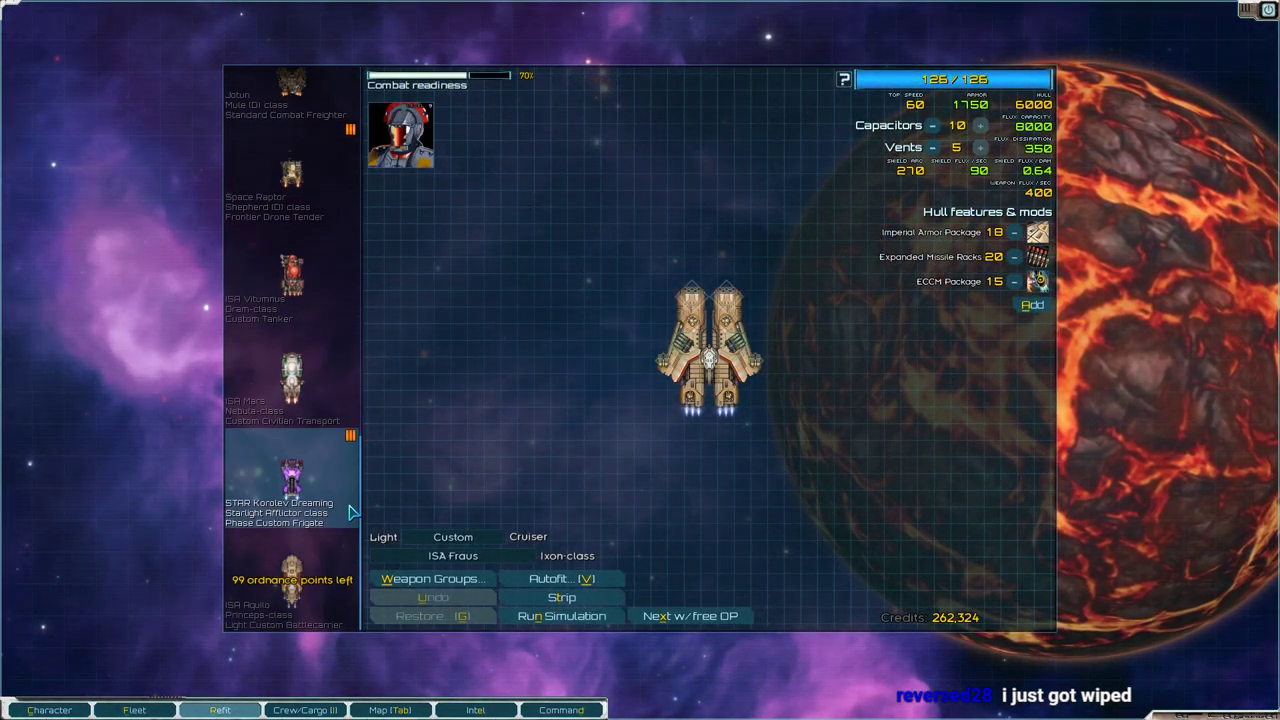
click(290, 560)
key(Escape)
mouse_move(290, 570)
mouse_down()
mouse_move(596, 402)
mouse_move(548, 370)
mouse_up()
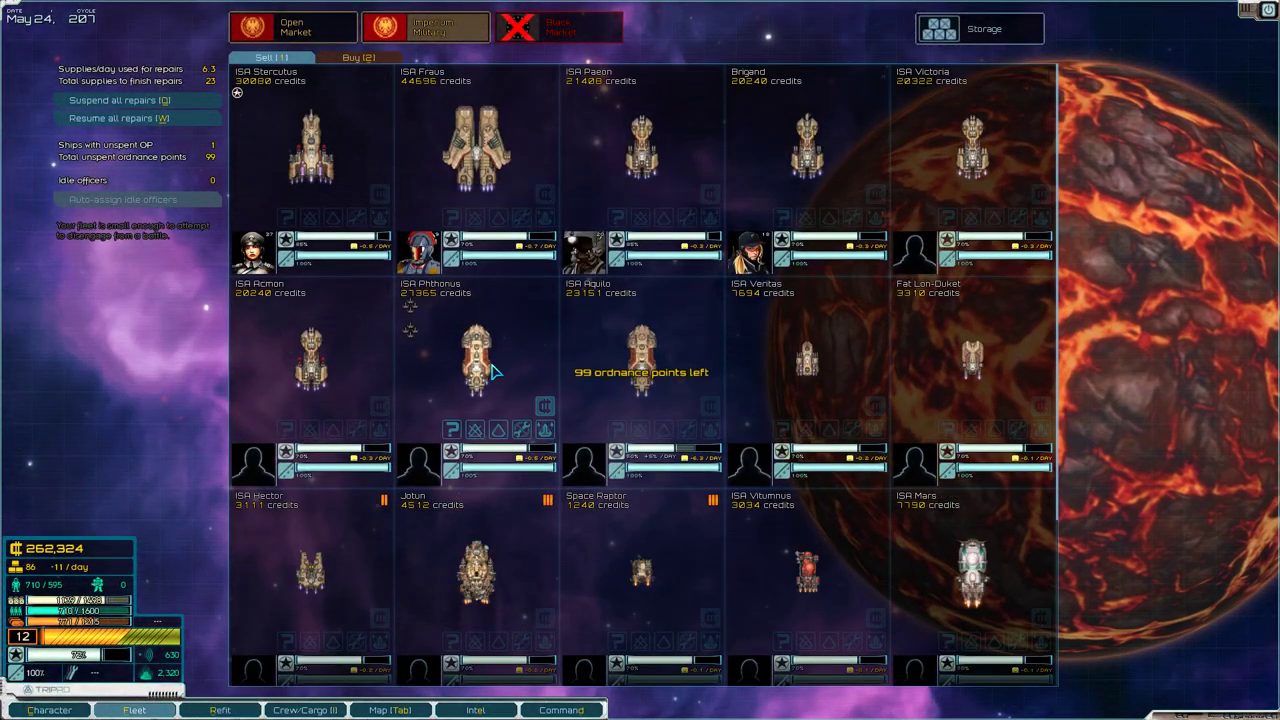
Mount a Harpoon MRM Pod in ISA Phthonus's missile slot.
key(r)
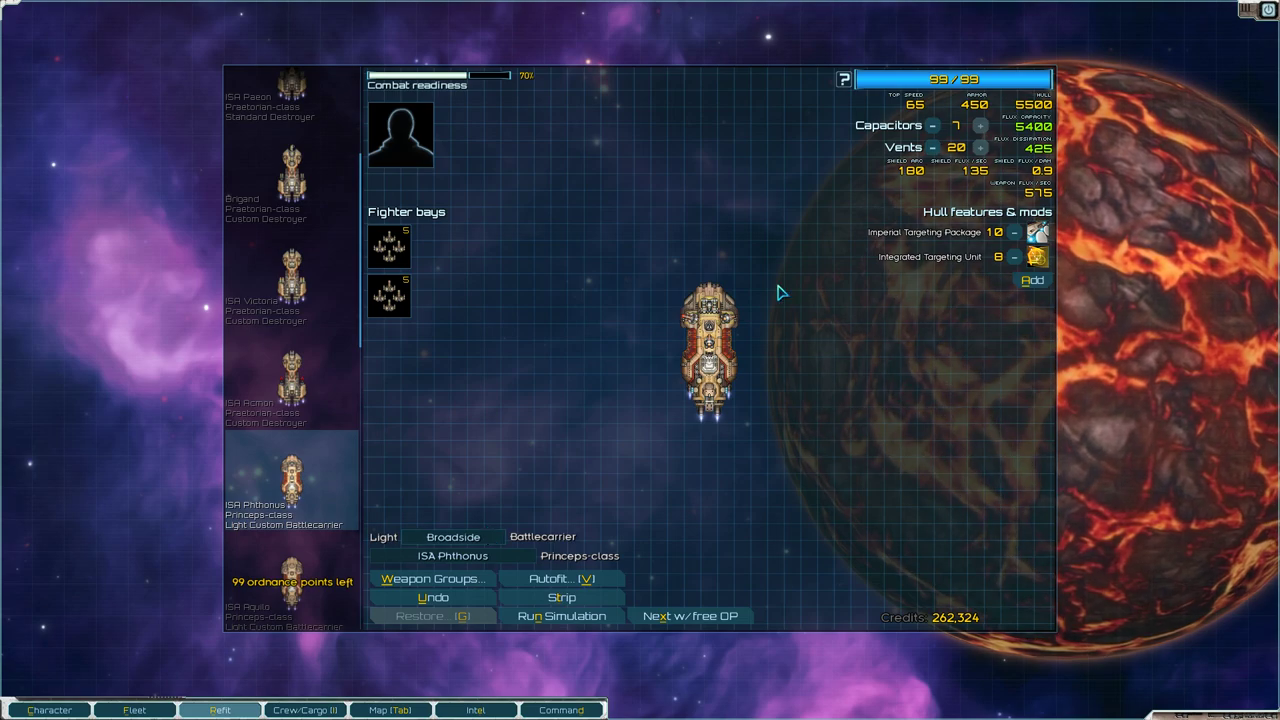
click(727, 318)
click(840, 140)
click(708, 310)
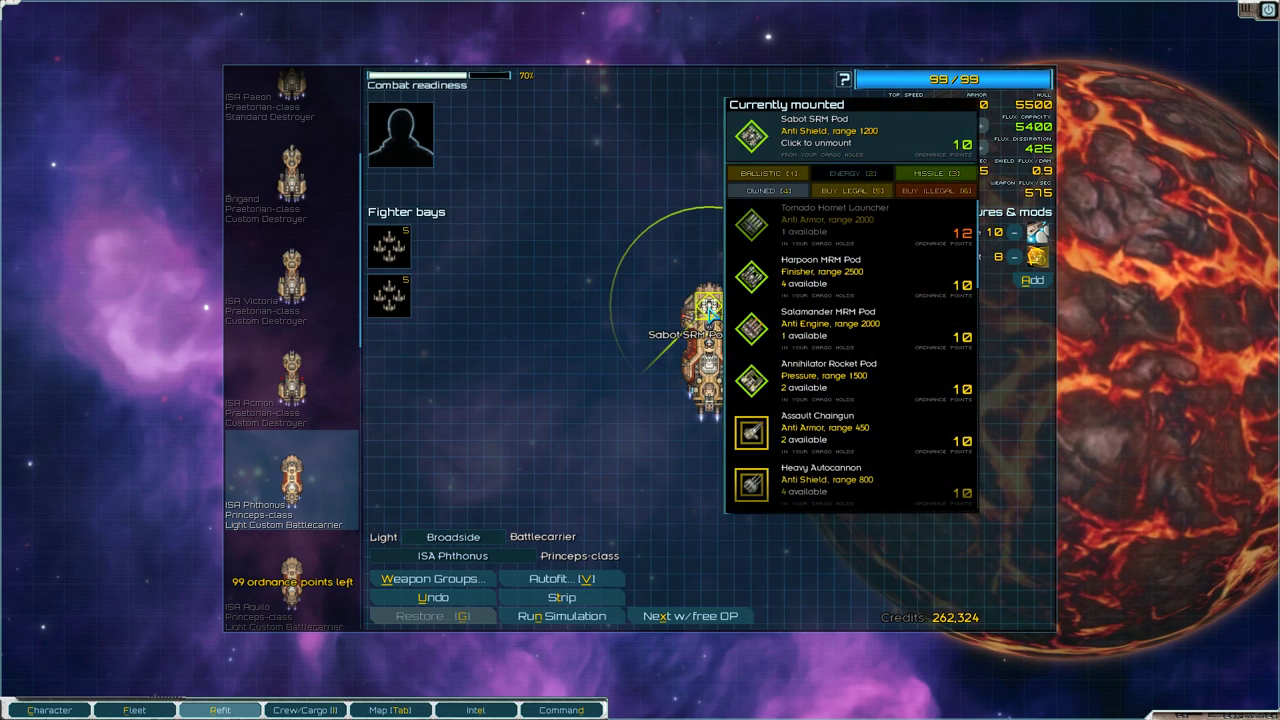
click(815, 290)
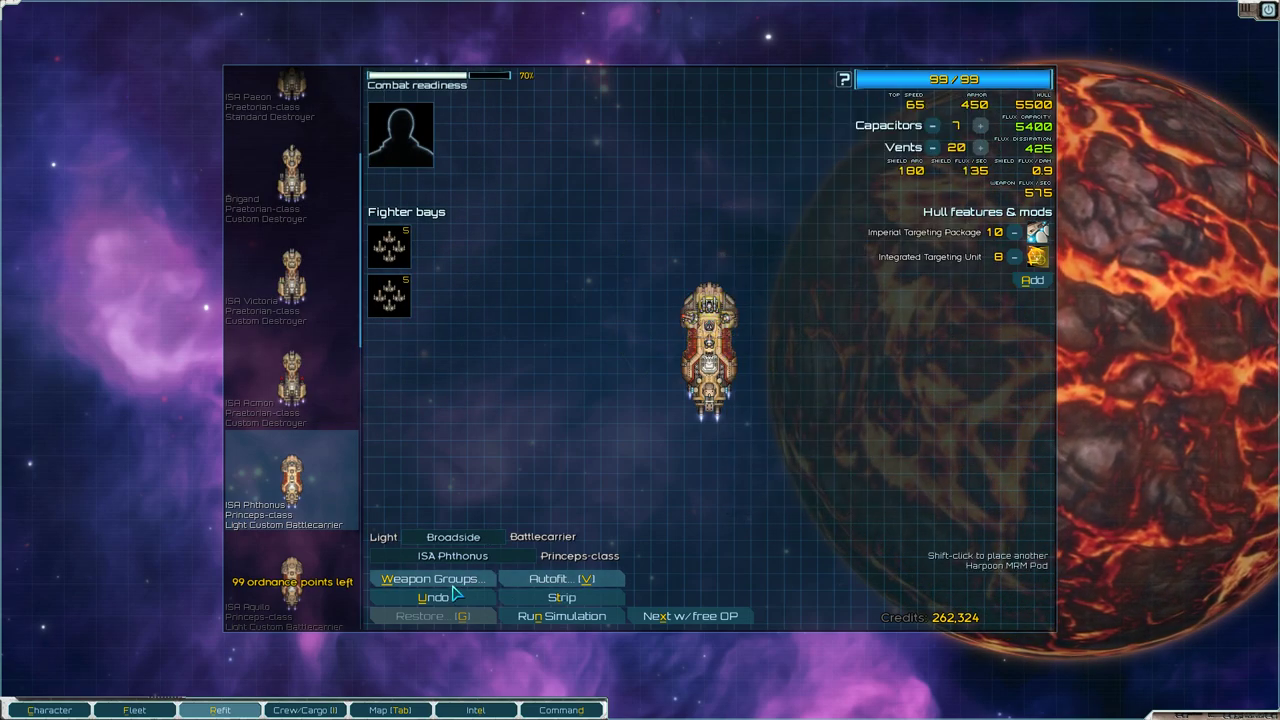
Browse alternatives for the Harpoon mount without changes, then bring up ISA Phthonus's autofit options.
click(721, 317)
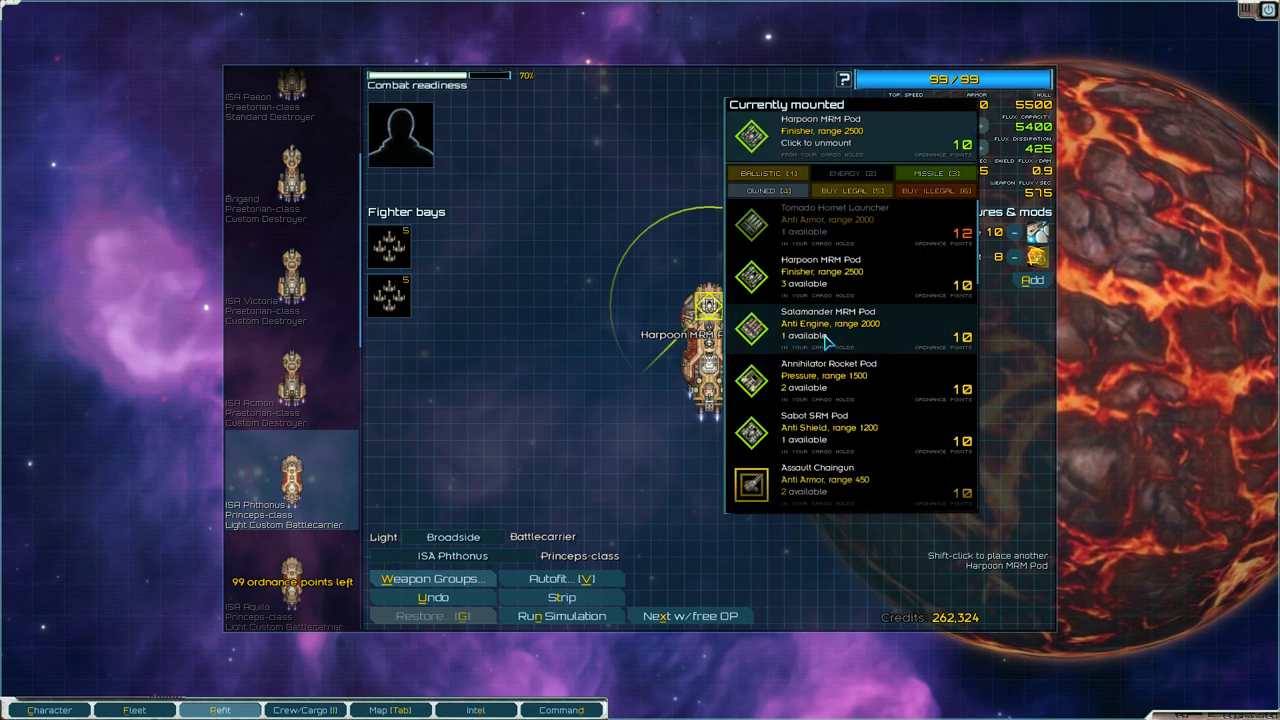
scroll(930, 322, down, 3)
scroll(930, 322, down, 2)
scroll(928, 330, down, 2)
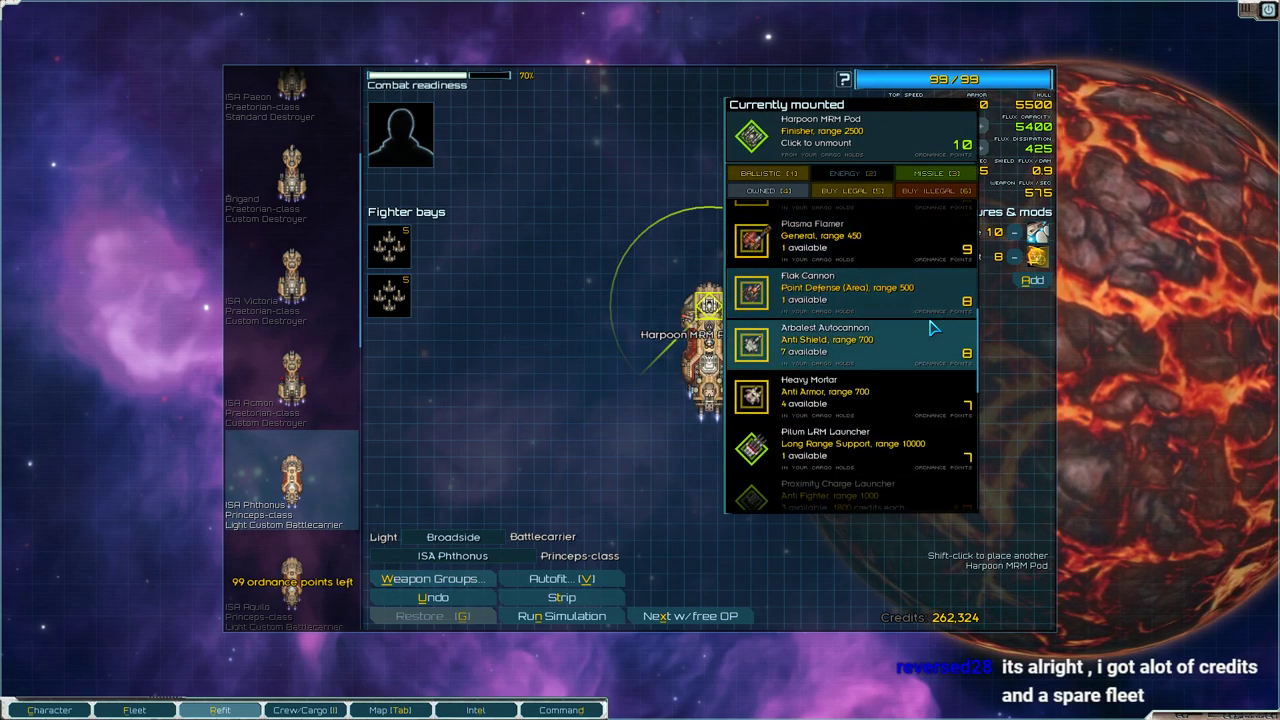
scroll(895, 355, up, 2)
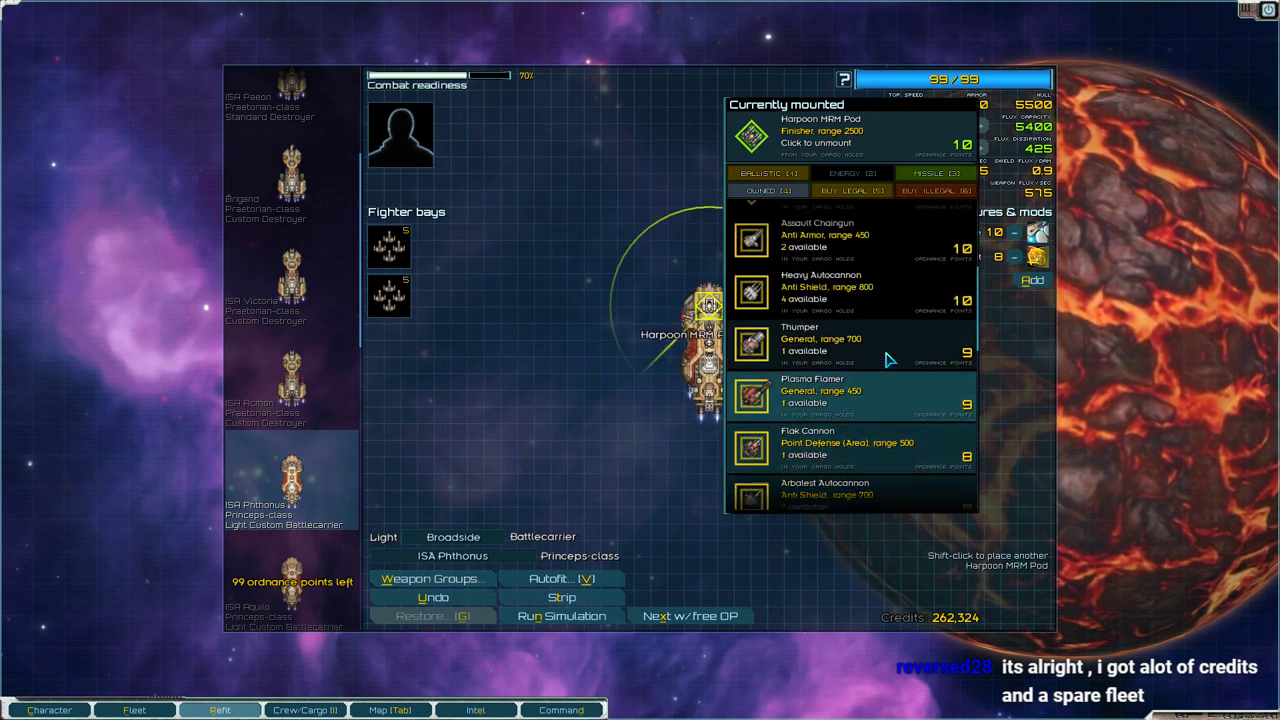
scroll(885, 365, up, 2)
click(543, 420)
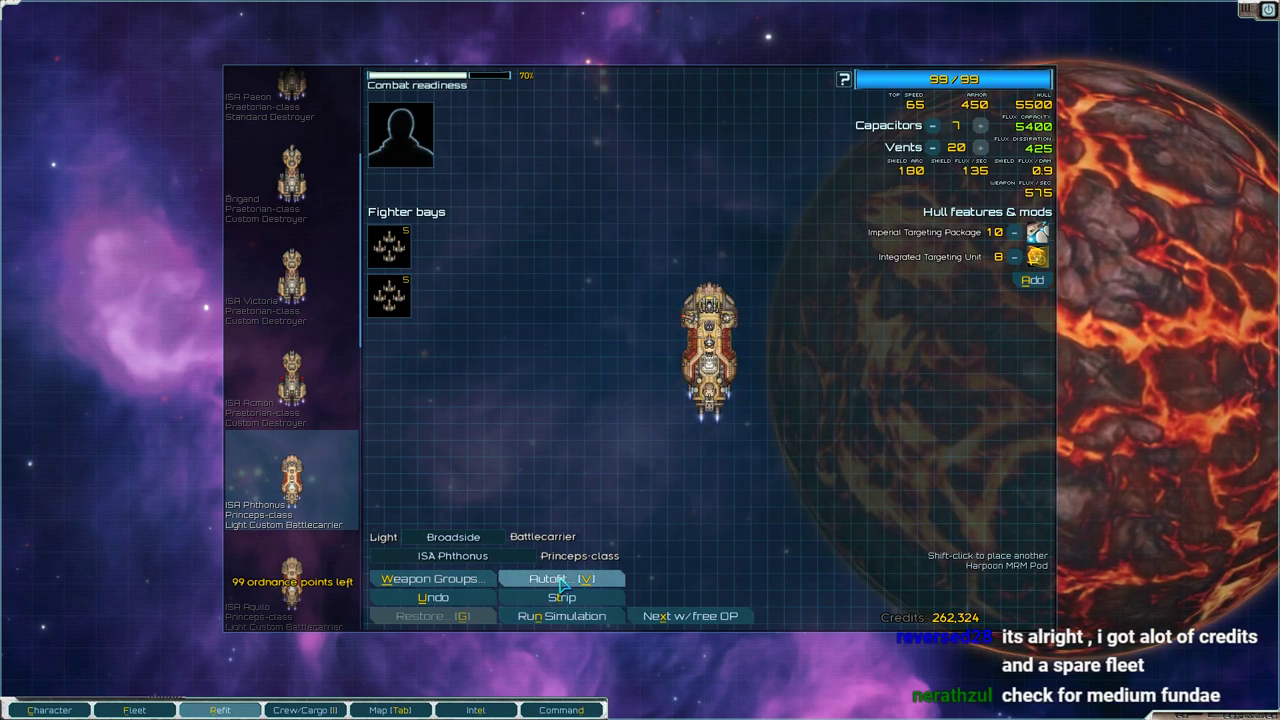
click(691, 318)
mouse_move(850, 224)
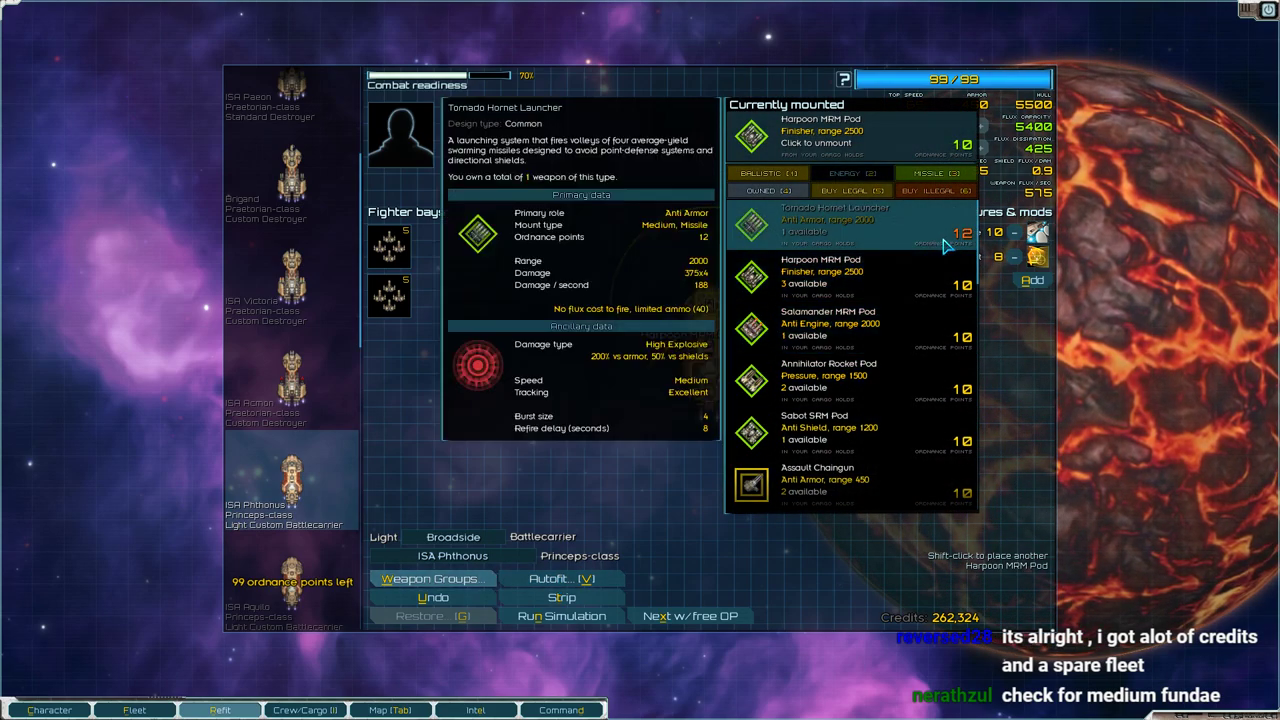
scroll(946, 246, down, 3)
scroll(946, 246, down, 2)
scroll(948, 248, down, 2)
scroll(946, 248, down, 2)
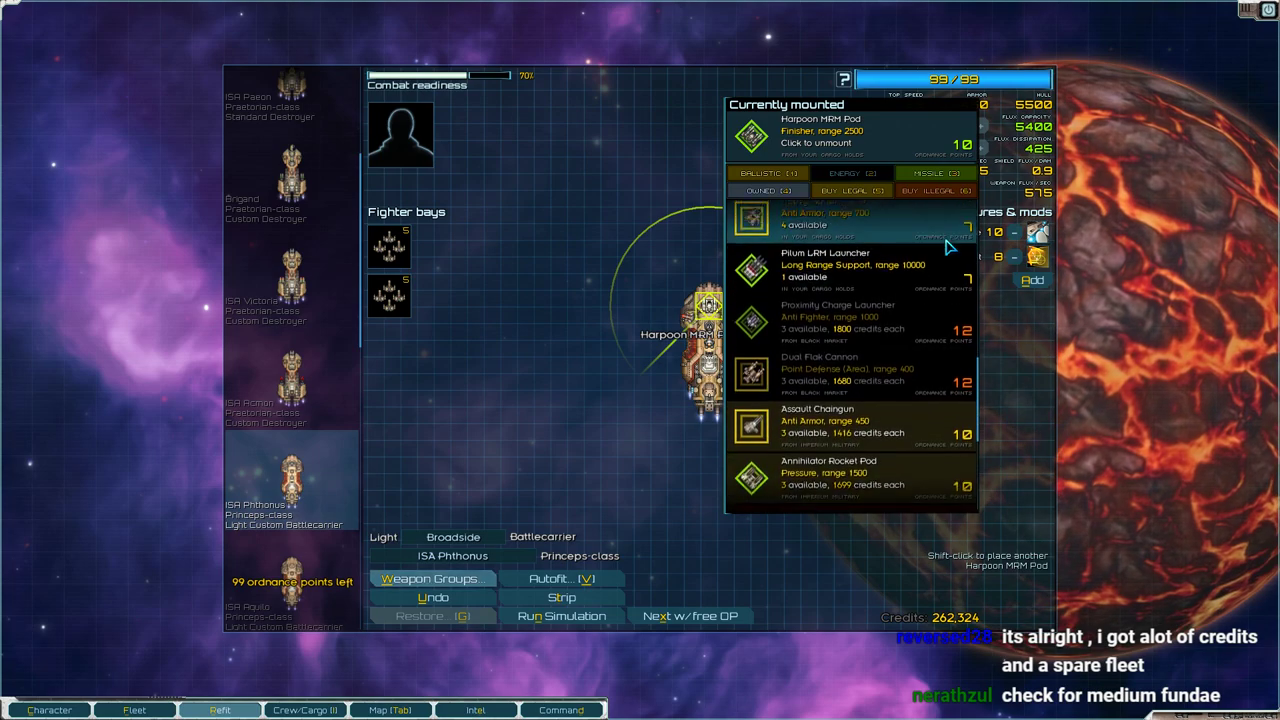
scroll(946, 248, down, 1)
scroll(946, 248, down, 2)
scroll(948, 248, down, 1)
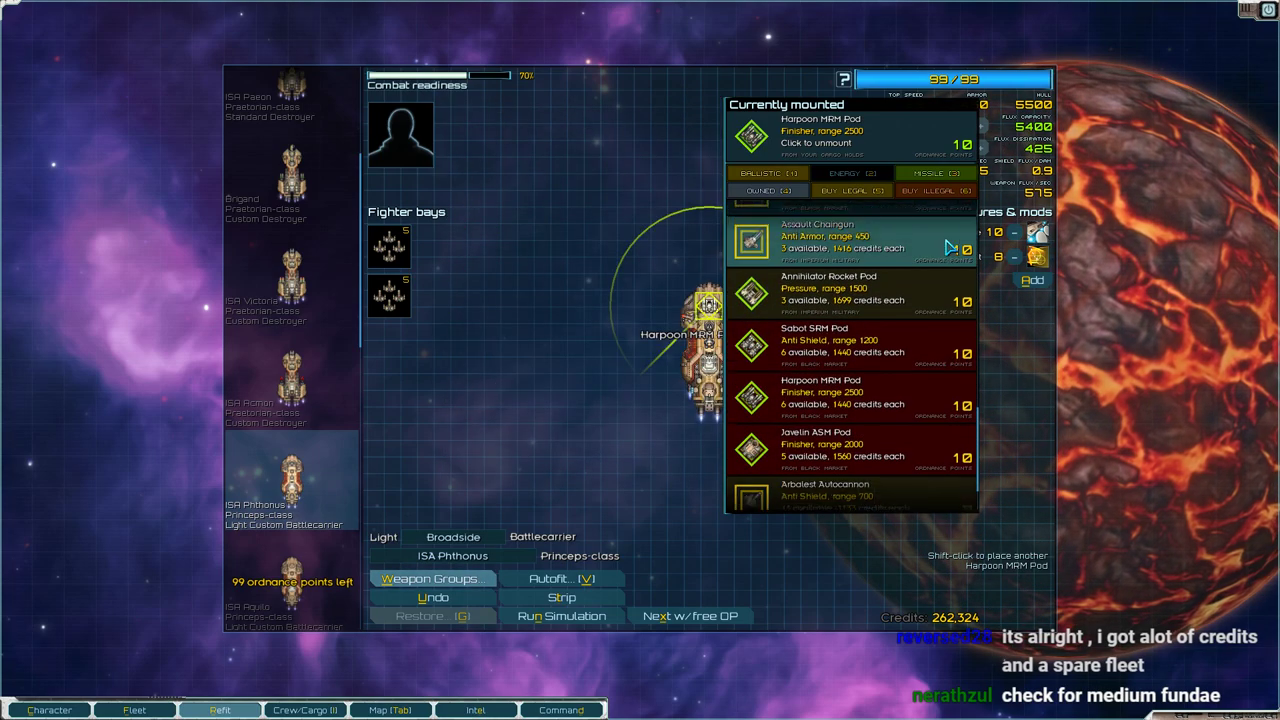
scroll(948, 248, down, 1)
click(607, 389)
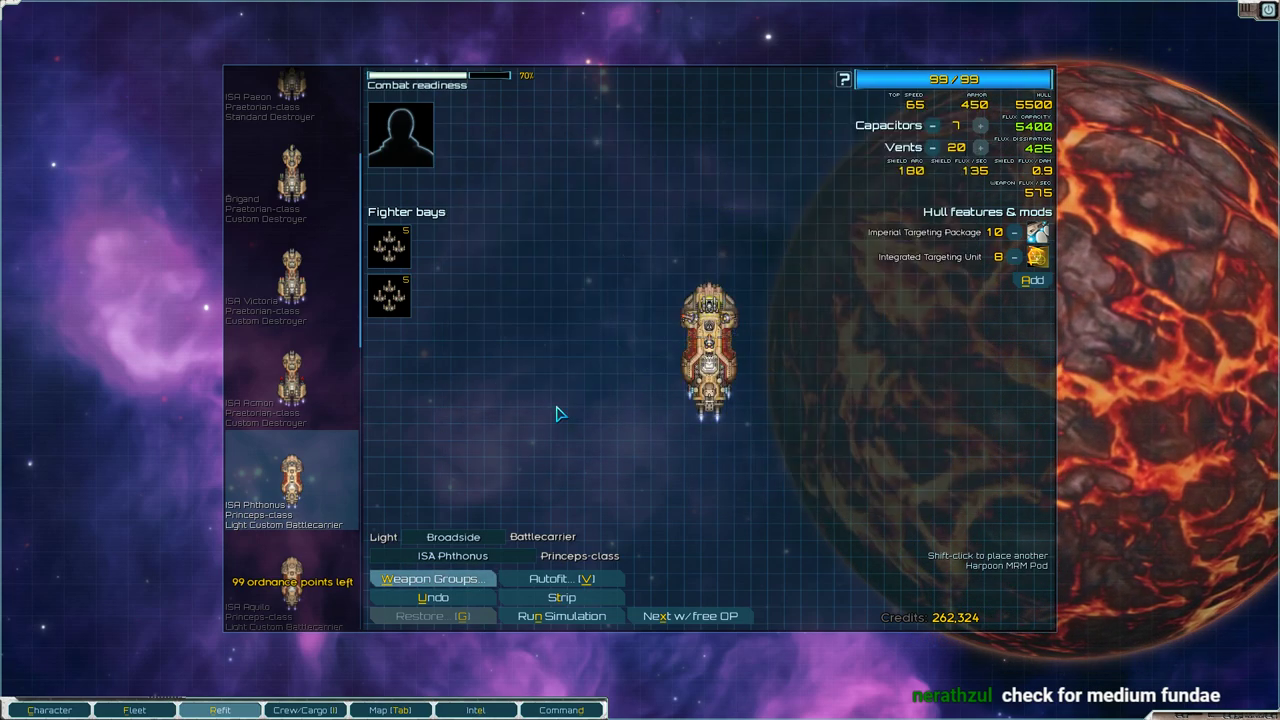
click(573, 585)
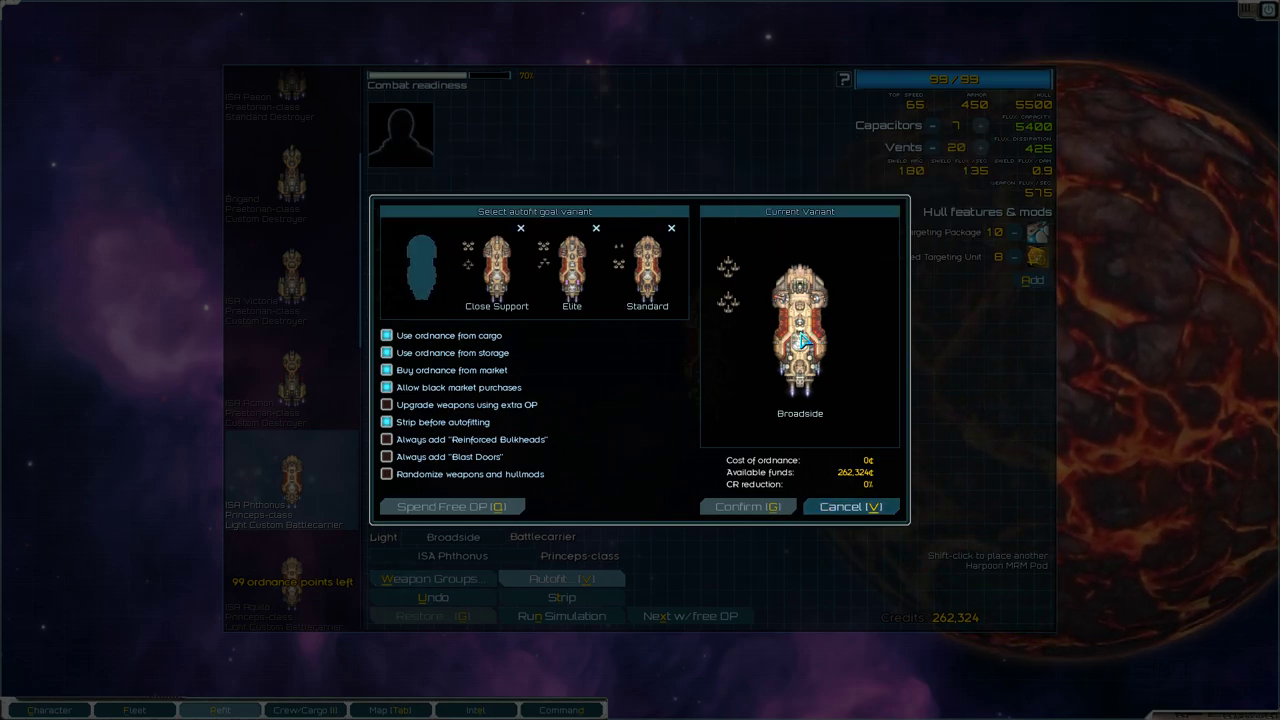
Put the Broadside design in the empty autofit goal slot.
click(421, 265)
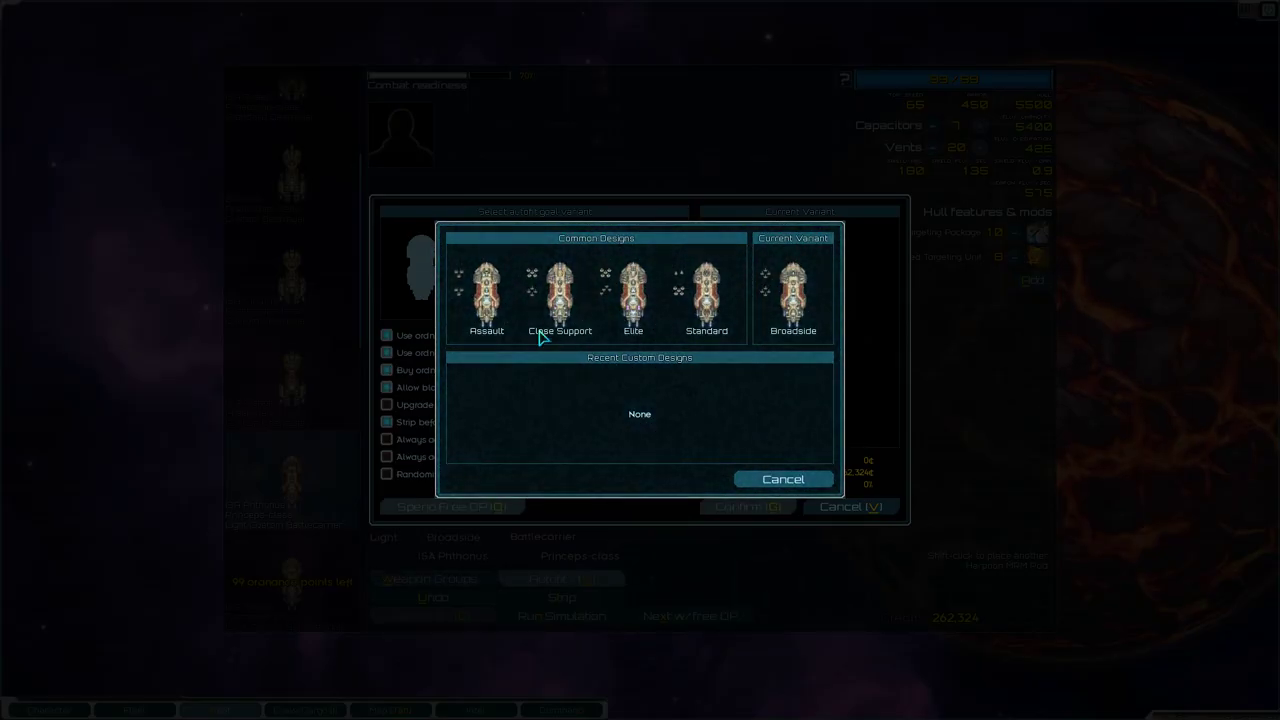
click(795, 480)
click(435, 272)
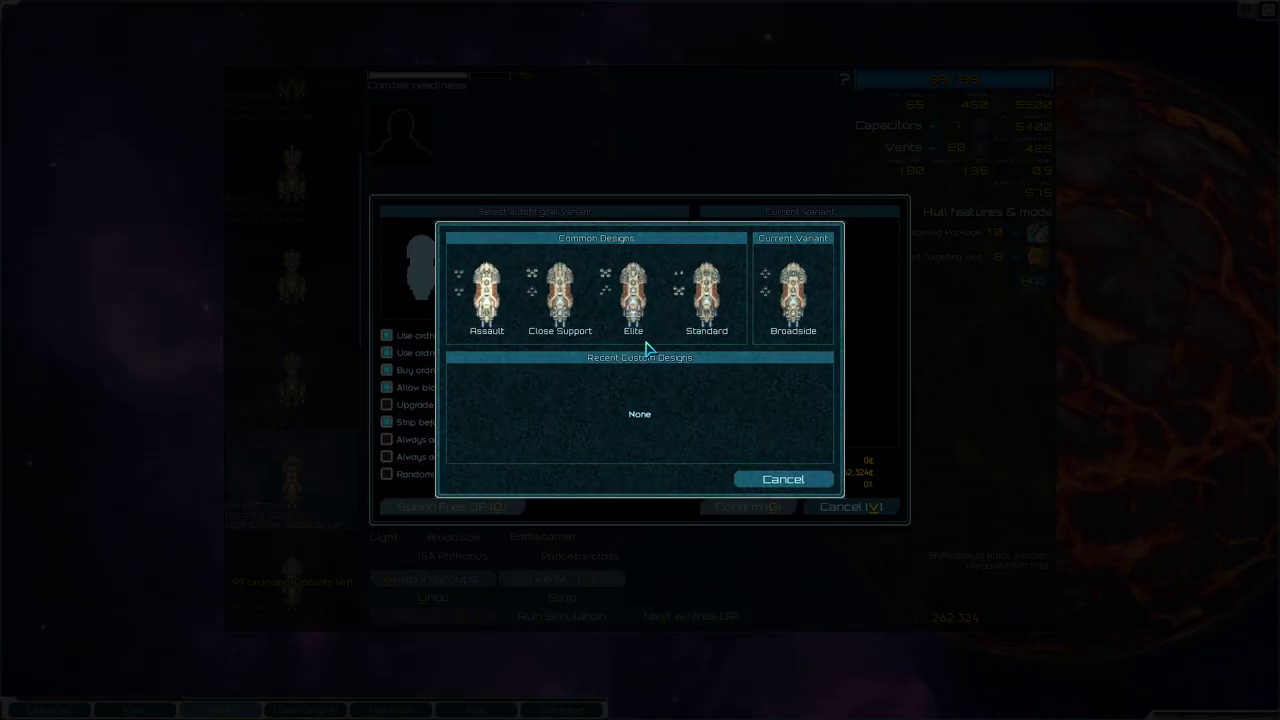
click(790, 290)
click(848, 507)
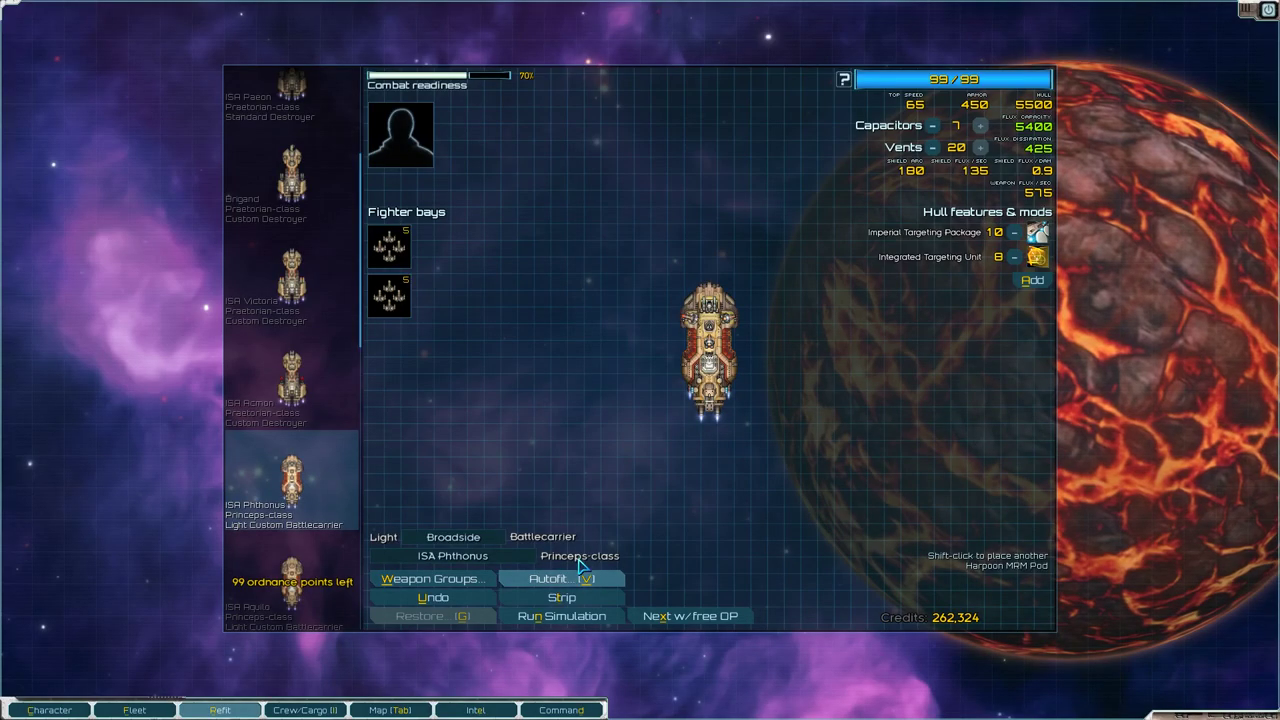
Autofit ISA Aquilo to Broadside, buying 8,496 credits of ordnance.
click(290, 545)
click(580, 578)
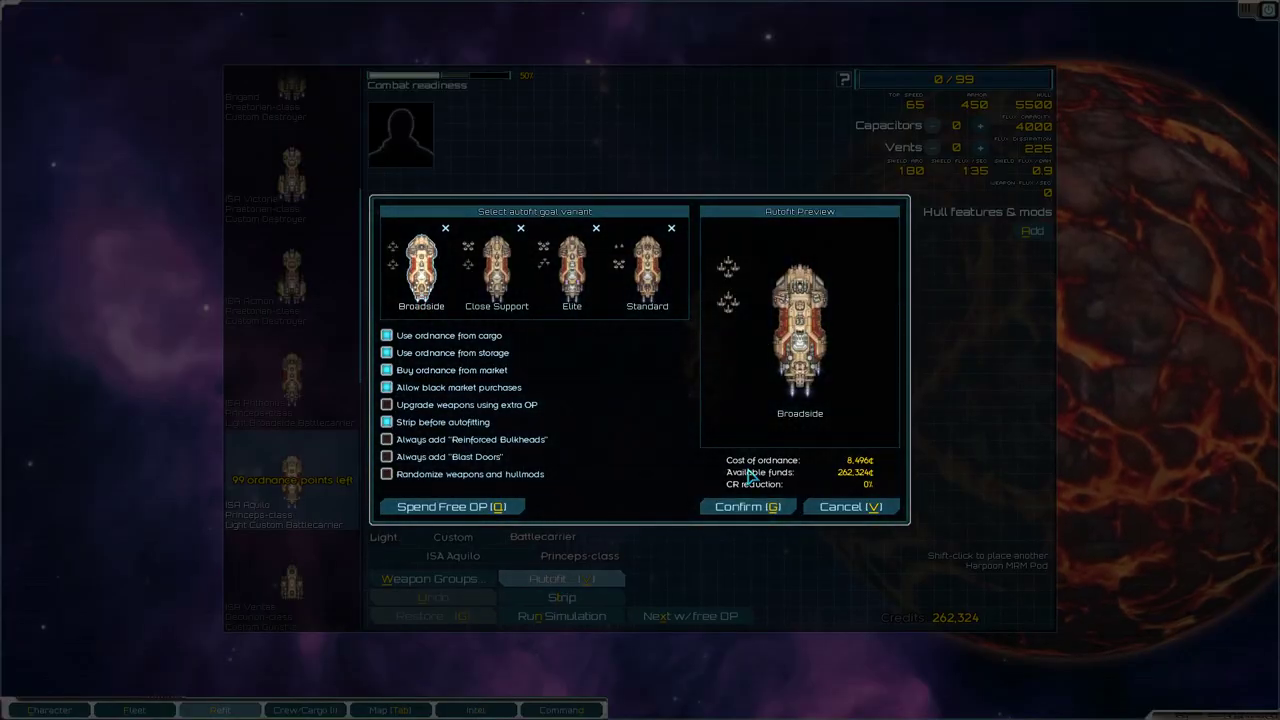
click(770, 512)
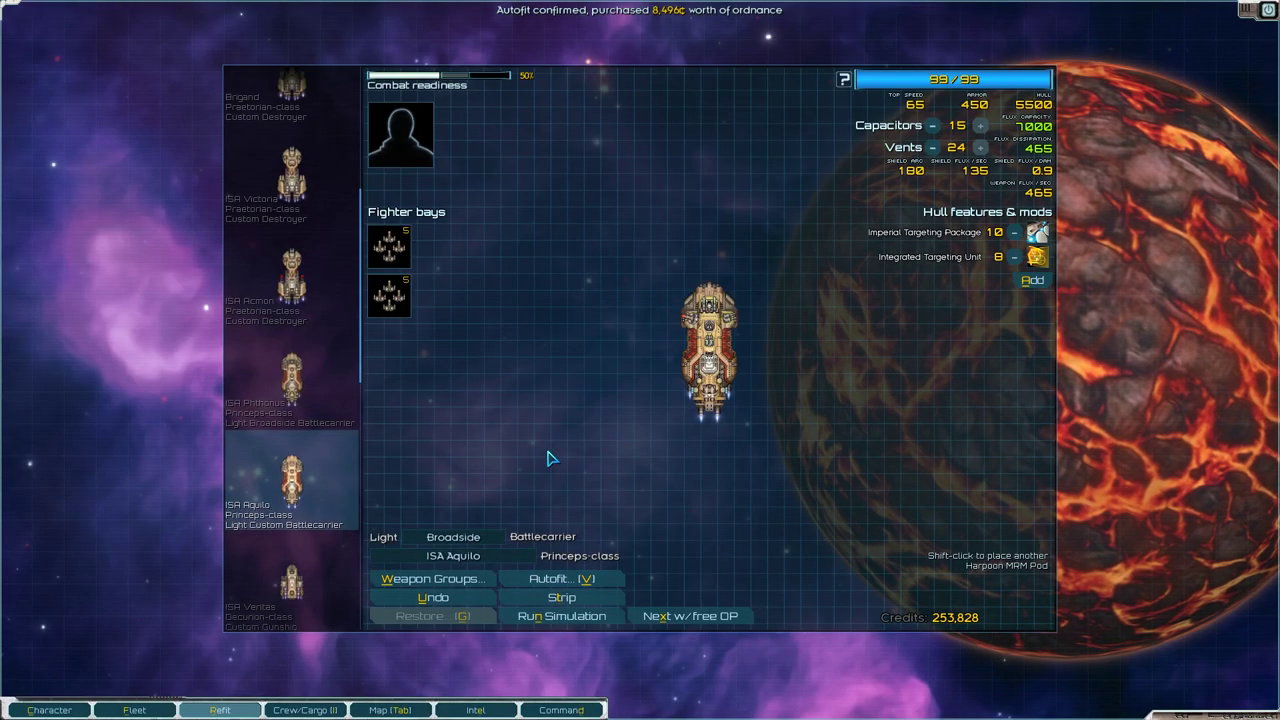
scroll(690, 420, up, 3)
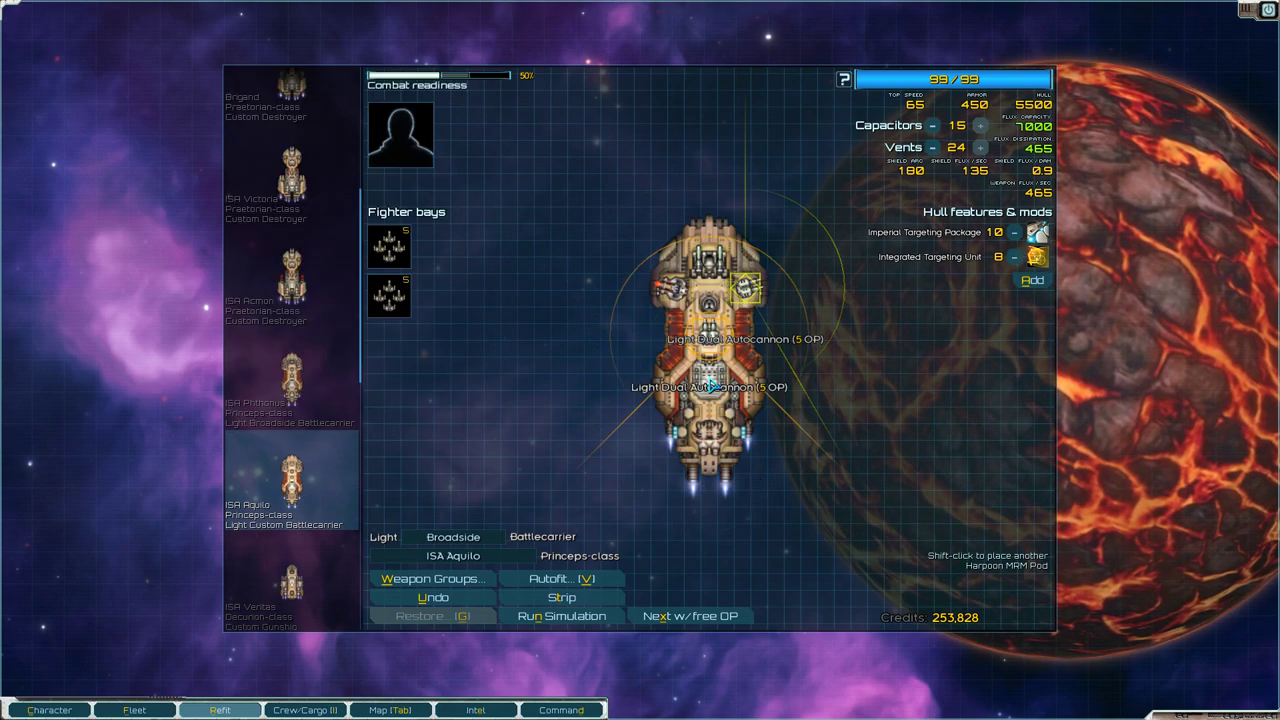
Browse ISA Aquilo's weapon options for the Light Dual Autocannon and Heavy Mortar mounts, then a fighter bay.
click(738, 318)
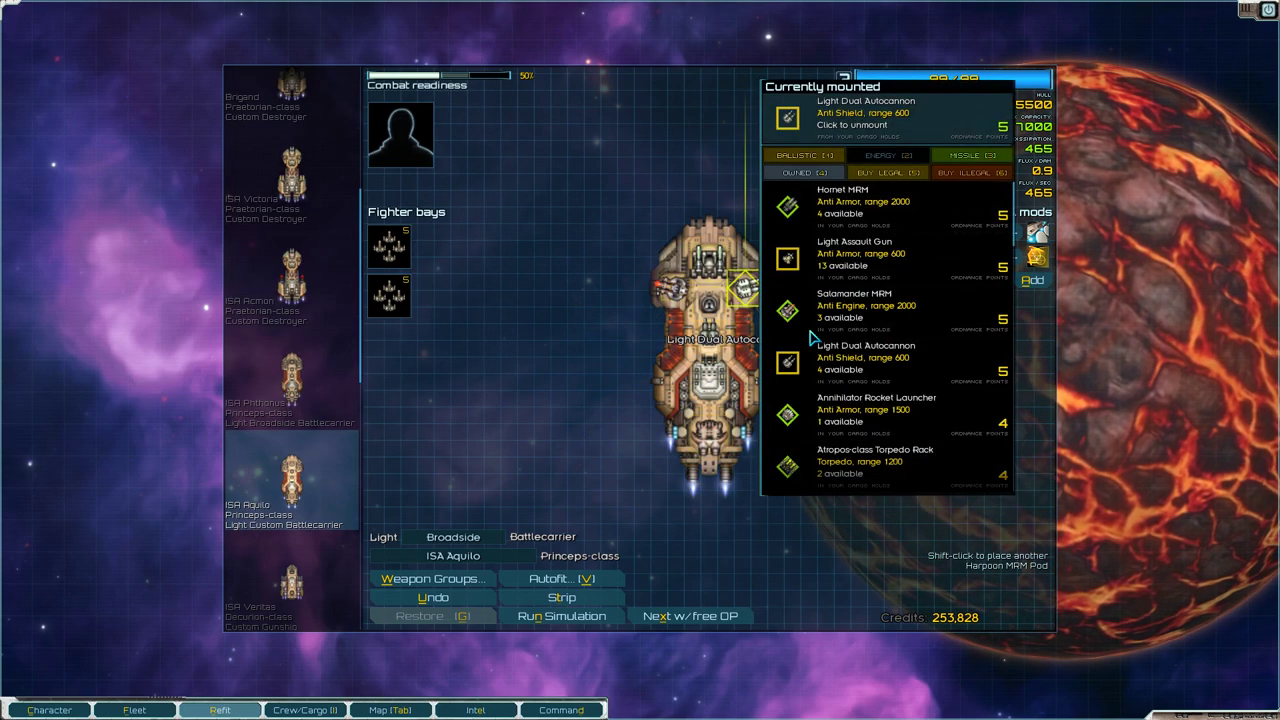
scroll(968, 306, down, 2)
scroll(968, 306, down, 2)
scroll(968, 306, down, 2)
scroll(968, 306, down, 2)
scroll(968, 306, down, 1)
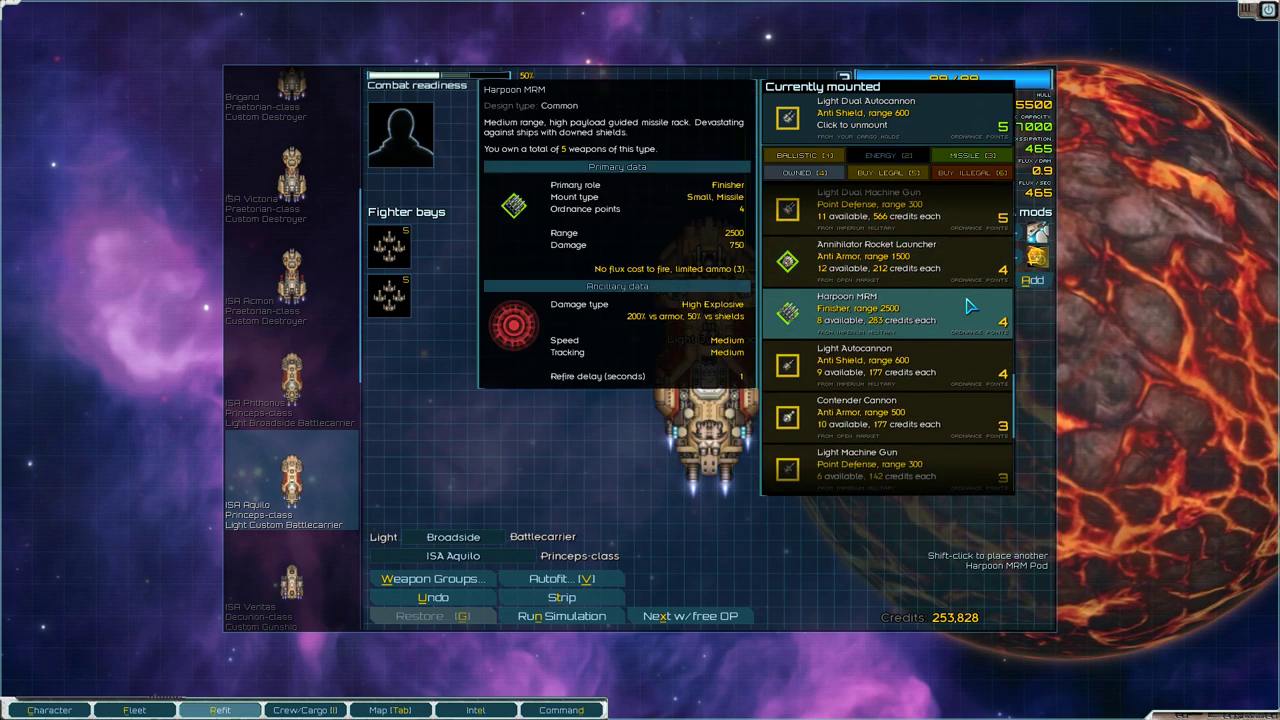
scroll(968, 306, up, 2)
scroll(955, 383, down, 1)
scroll(955, 383, up, 2)
scroll(923, 400, up, 2)
scroll(922, 400, up, 2)
scroll(922, 400, up, 2)
scroll(923, 400, down, 1)
click(890, 410)
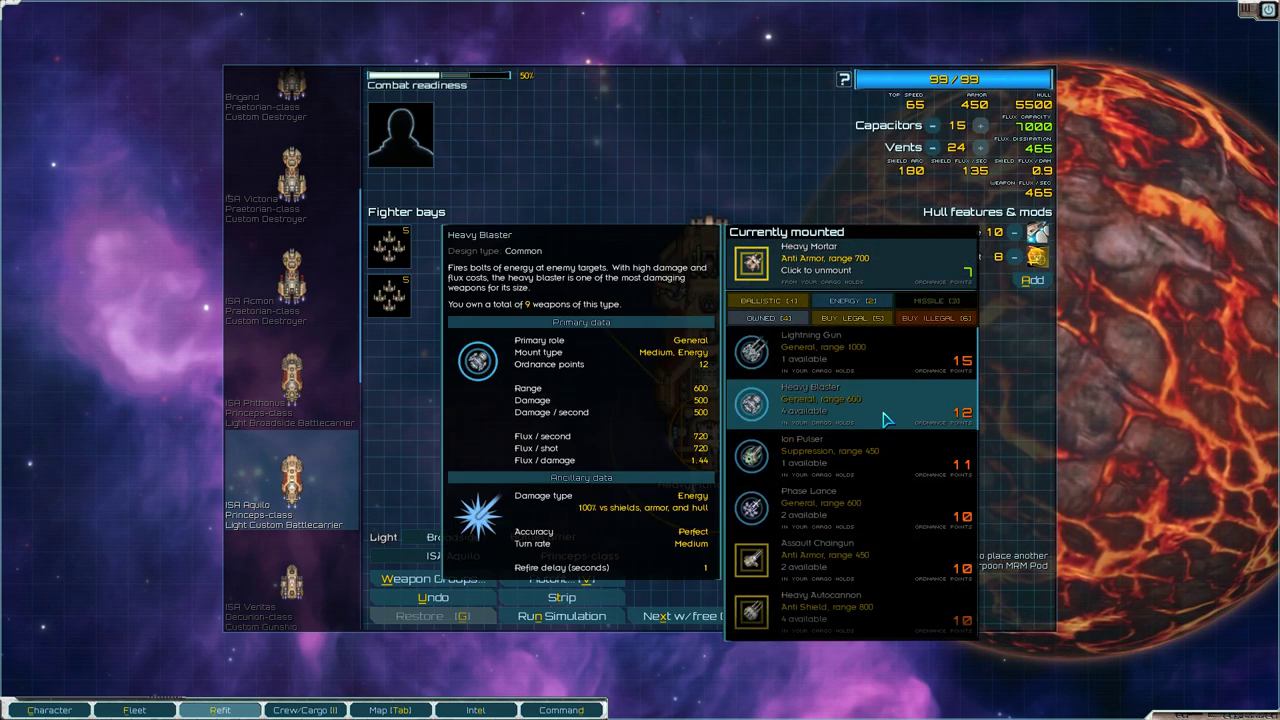
scroll(885, 420, down, 2)
scroll(880, 420, down, 2)
scroll(875, 420, down, 2)
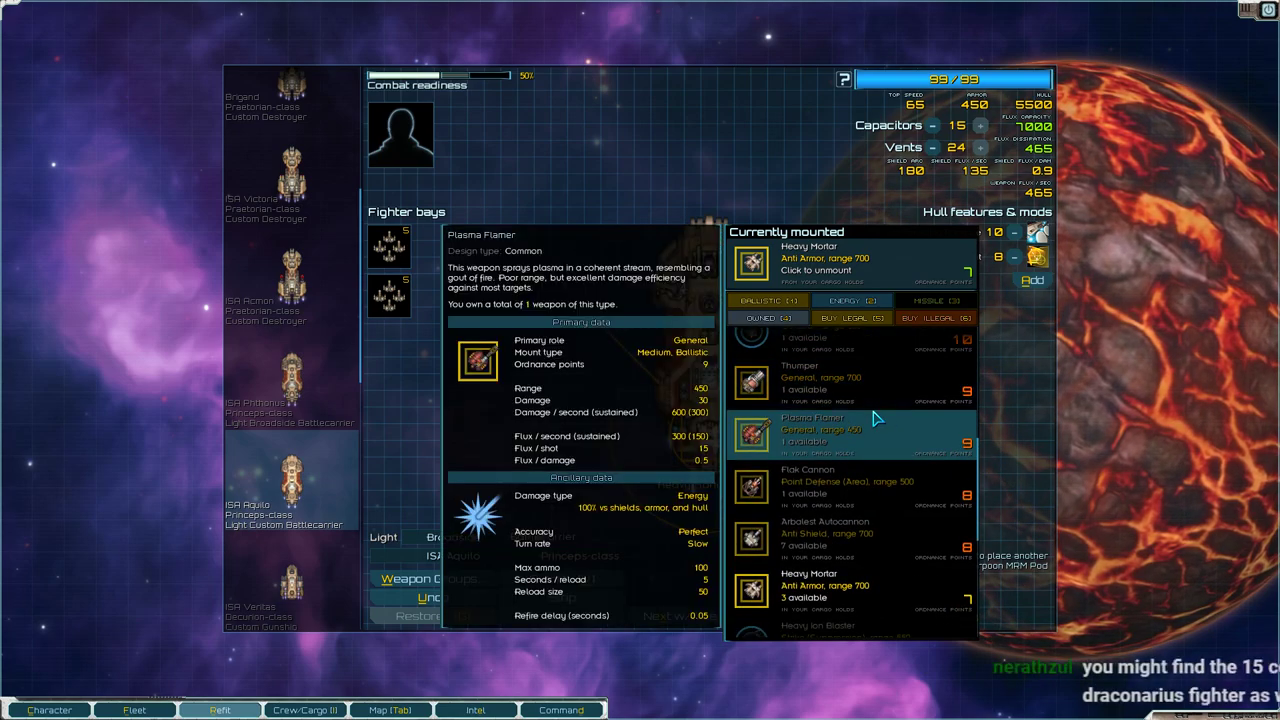
scroll(875, 420, down, 3)
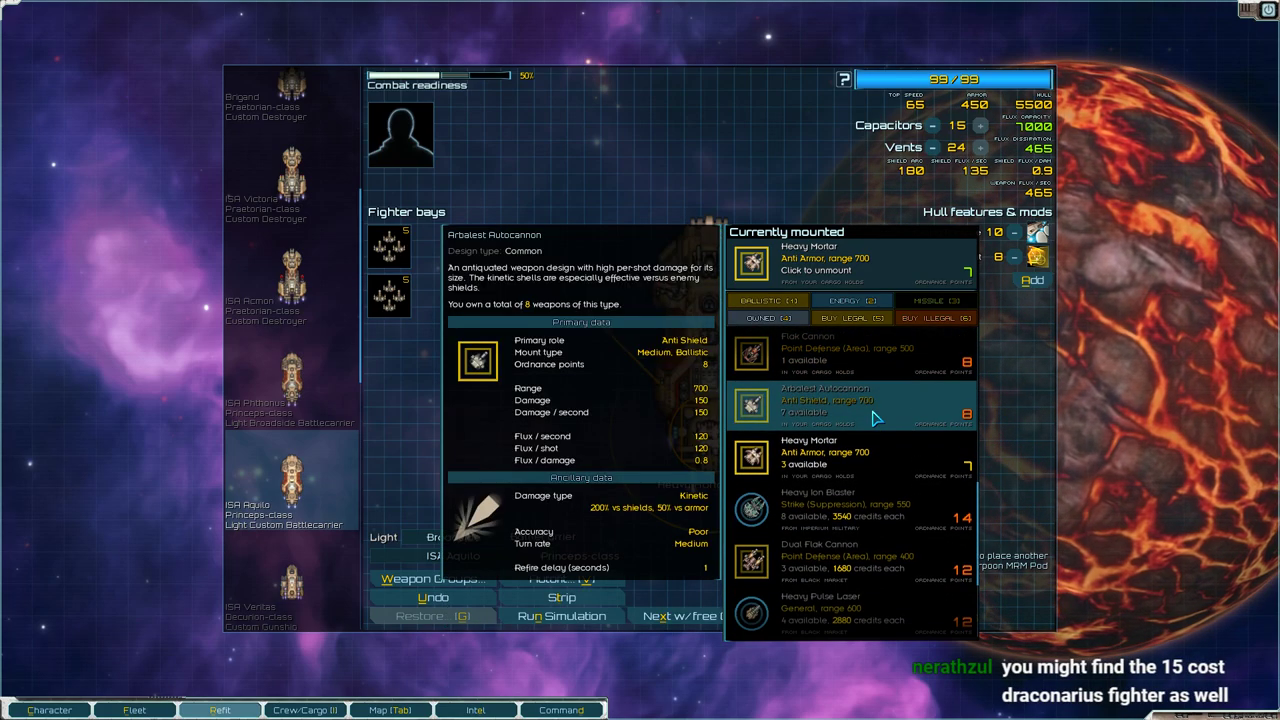
scroll(885, 405, down, 3)
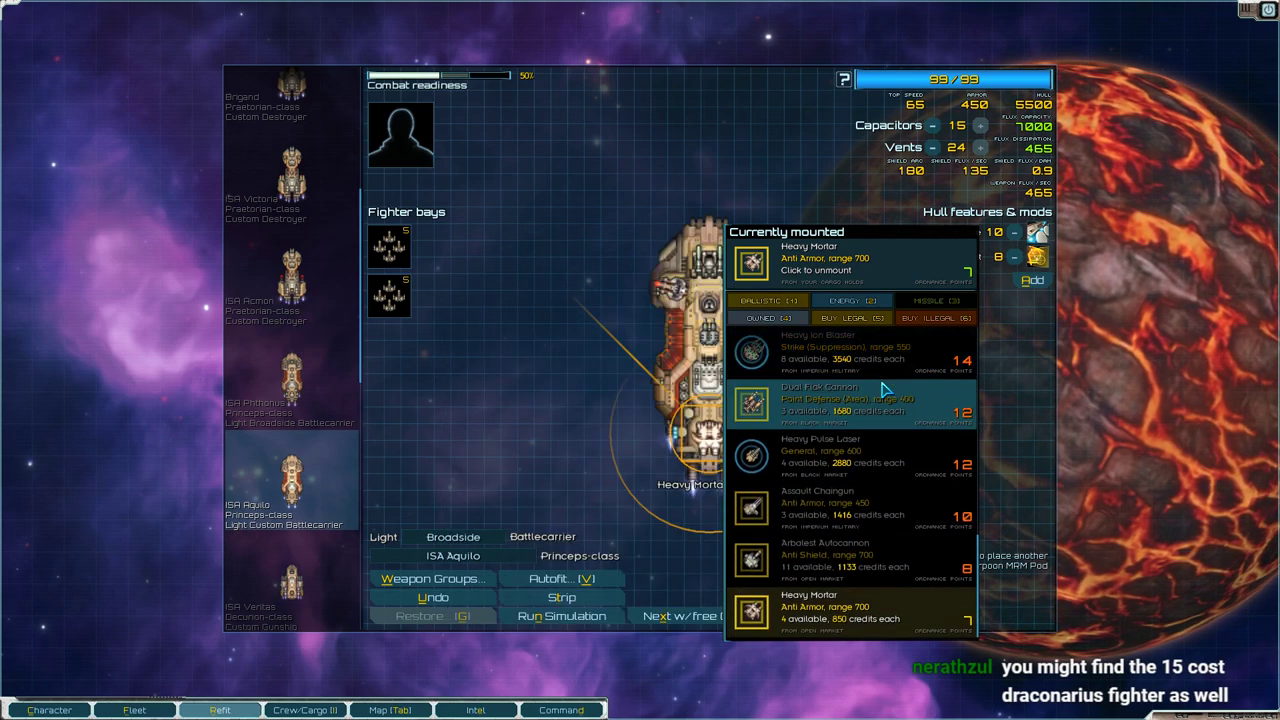
click(388, 245)
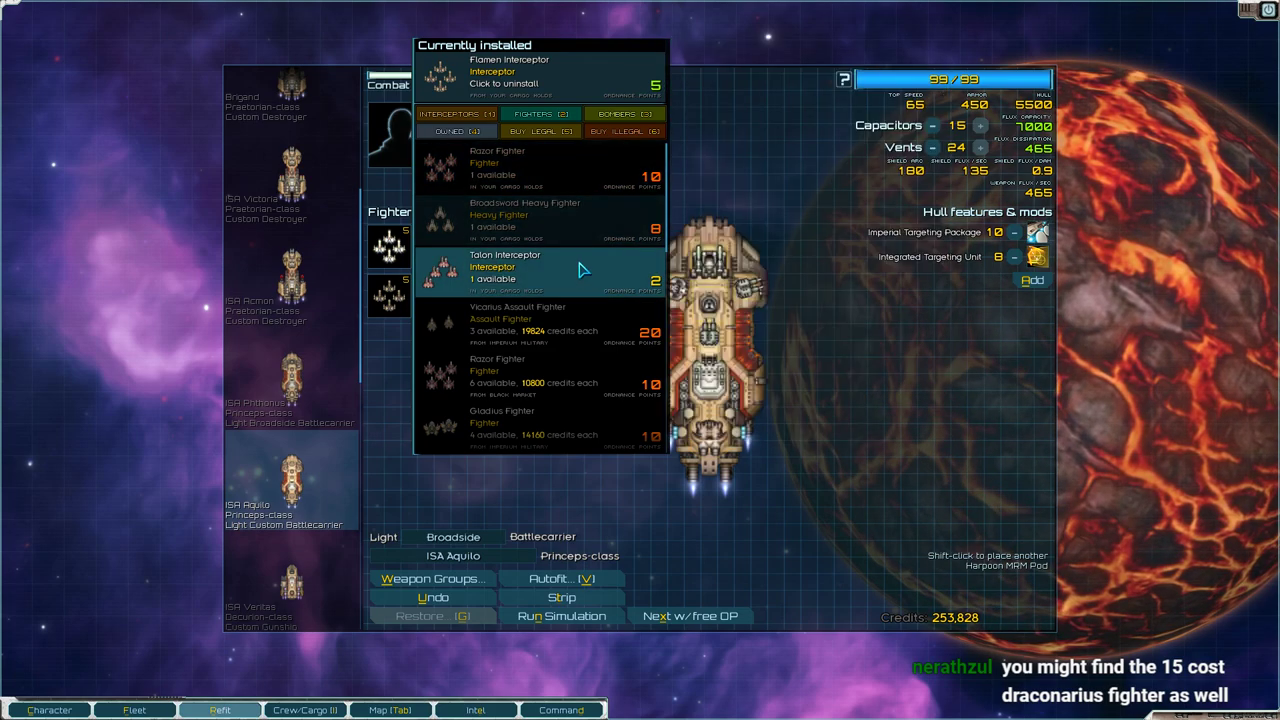
scroll(591, 314, down, 3)
scroll(607, 317, down, 2)
scroll(607, 317, down, 2)
scroll(612, 290, down, 1)
scroll(590, 260, down, 1)
scroll(622, 244, down, 2)
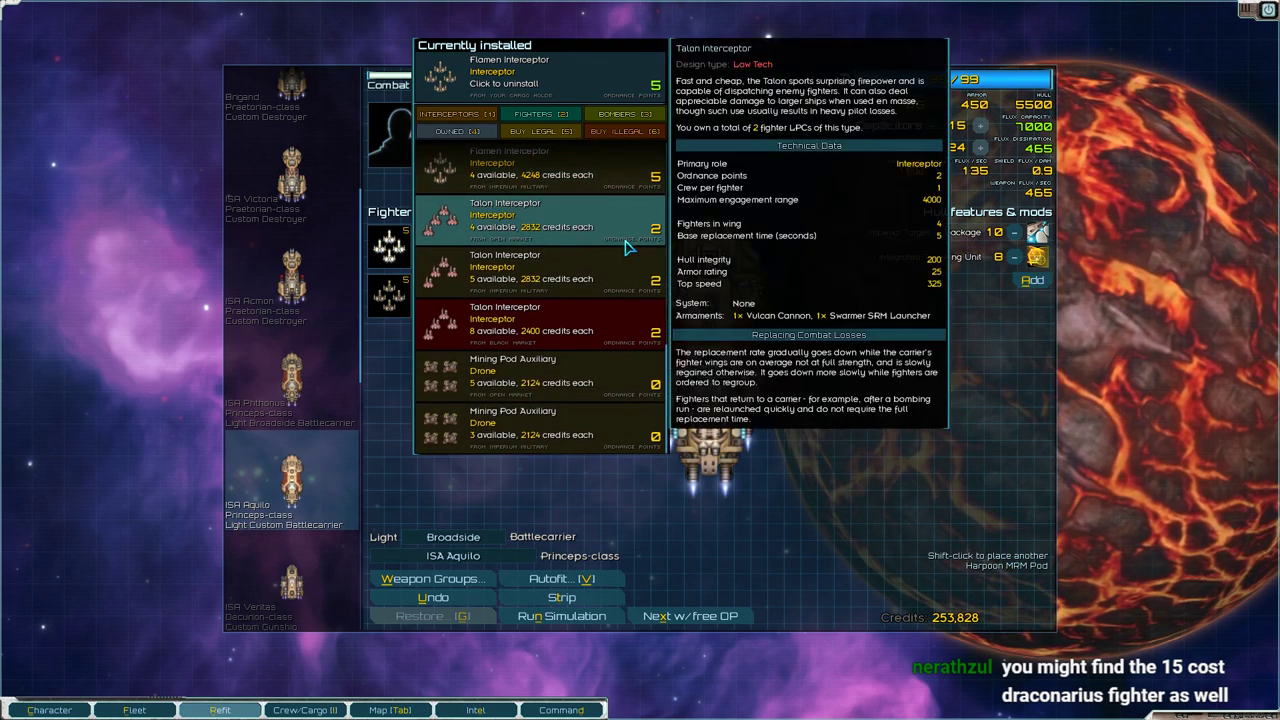
Confirm ISA Aquilo's refit purchase and check its weapon group settings.
click(934, 457)
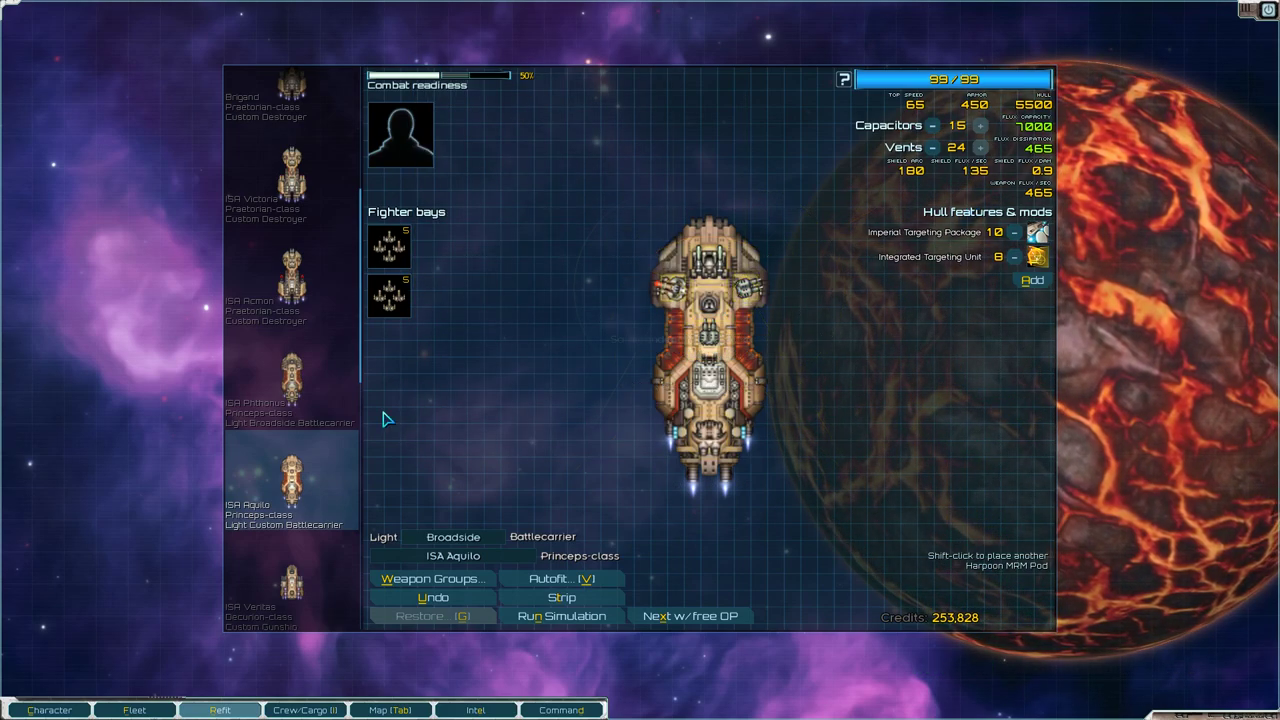
click(327, 420)
click(329, 457)
click(329, 423)
click(337, 466)
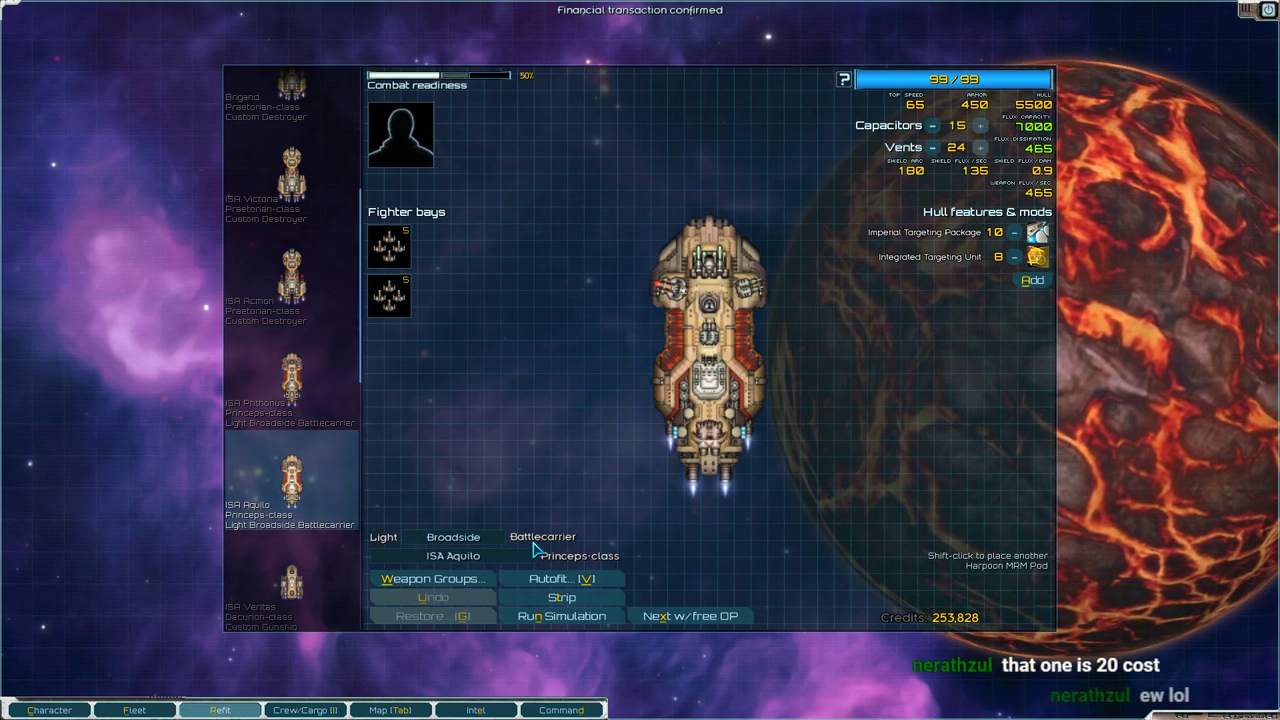
key(w)
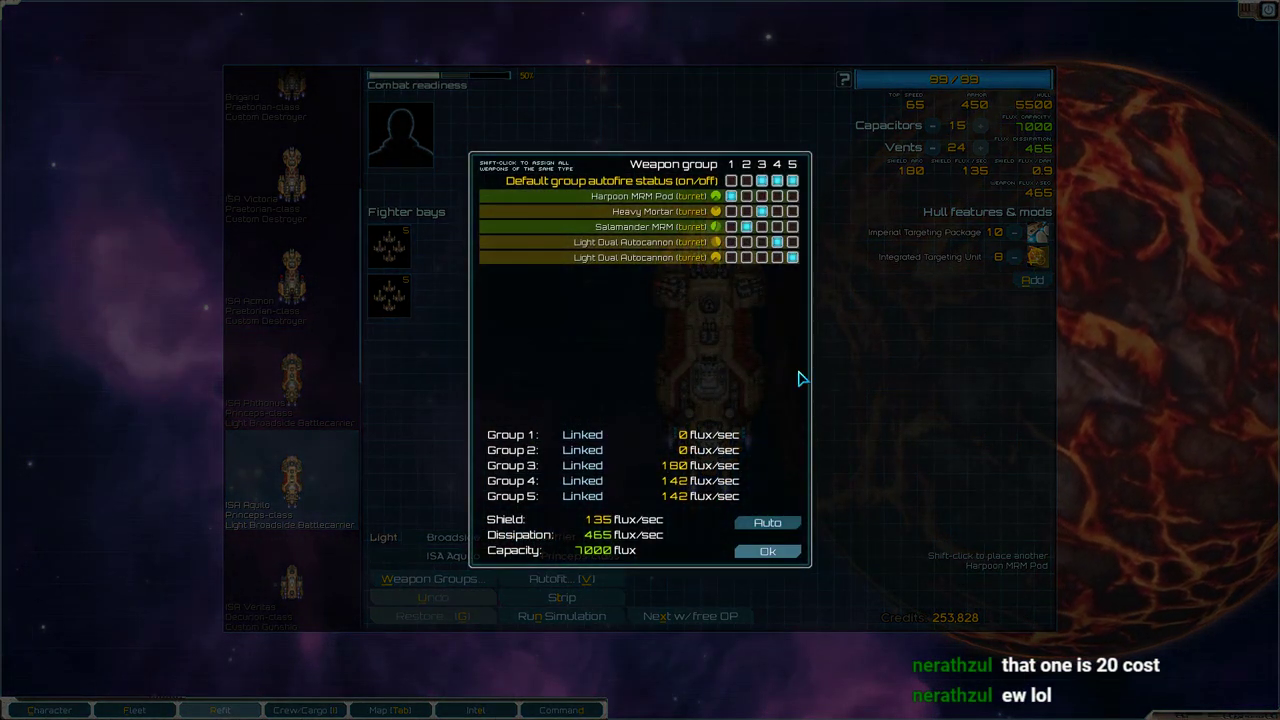
click(778, 551)
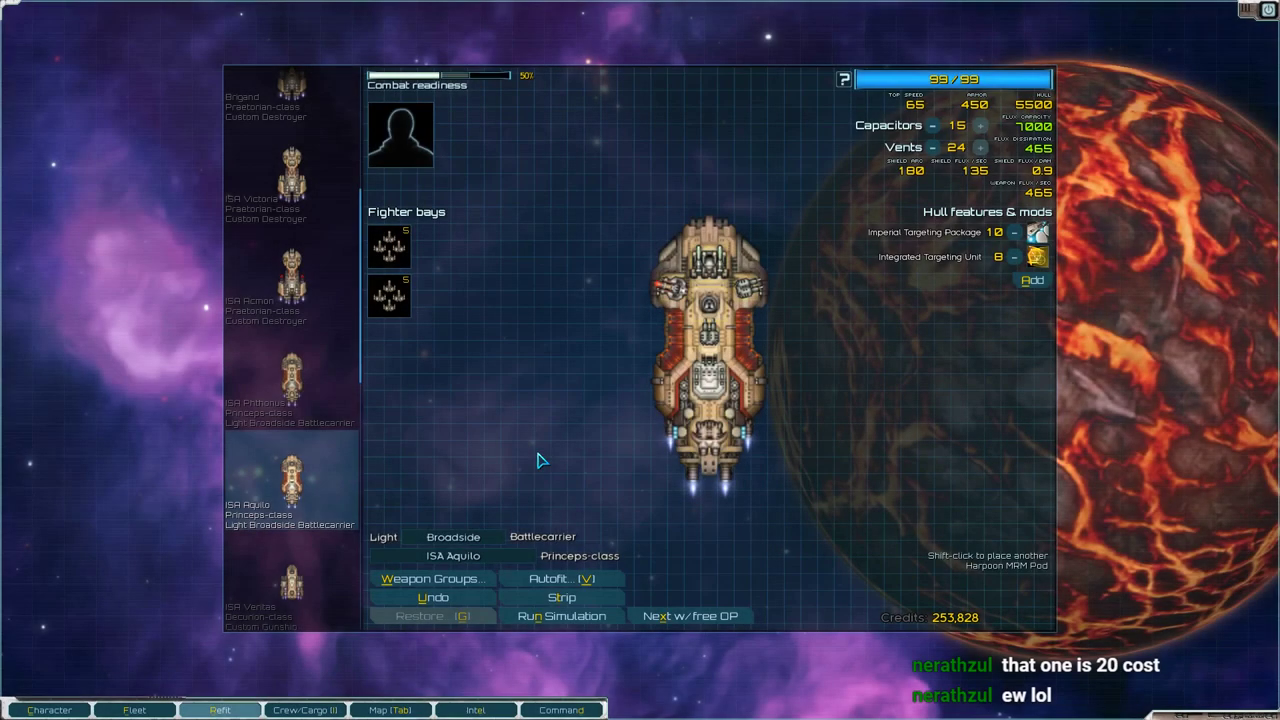
Review the first bay's fighter wings, then compare Phthonus and Aquilo, ending on Phthonus.
click(392, 246)
mouse_move(540, 323)
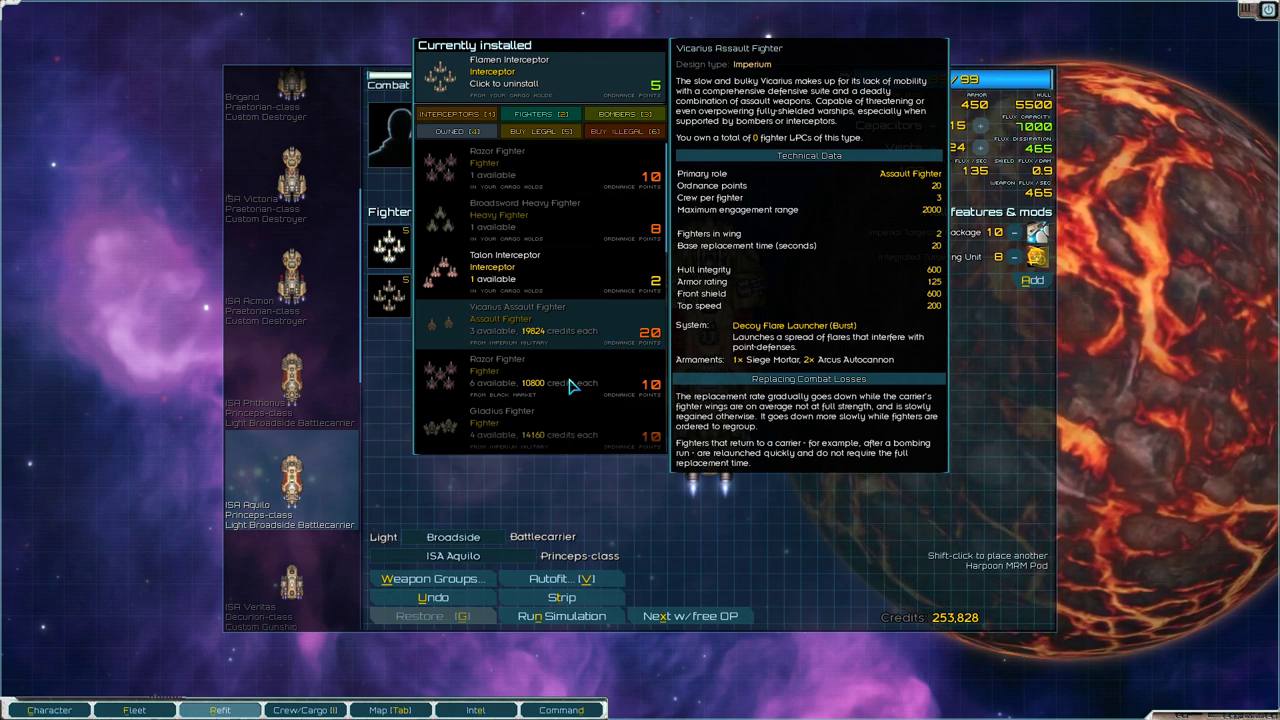
click(873, 524)
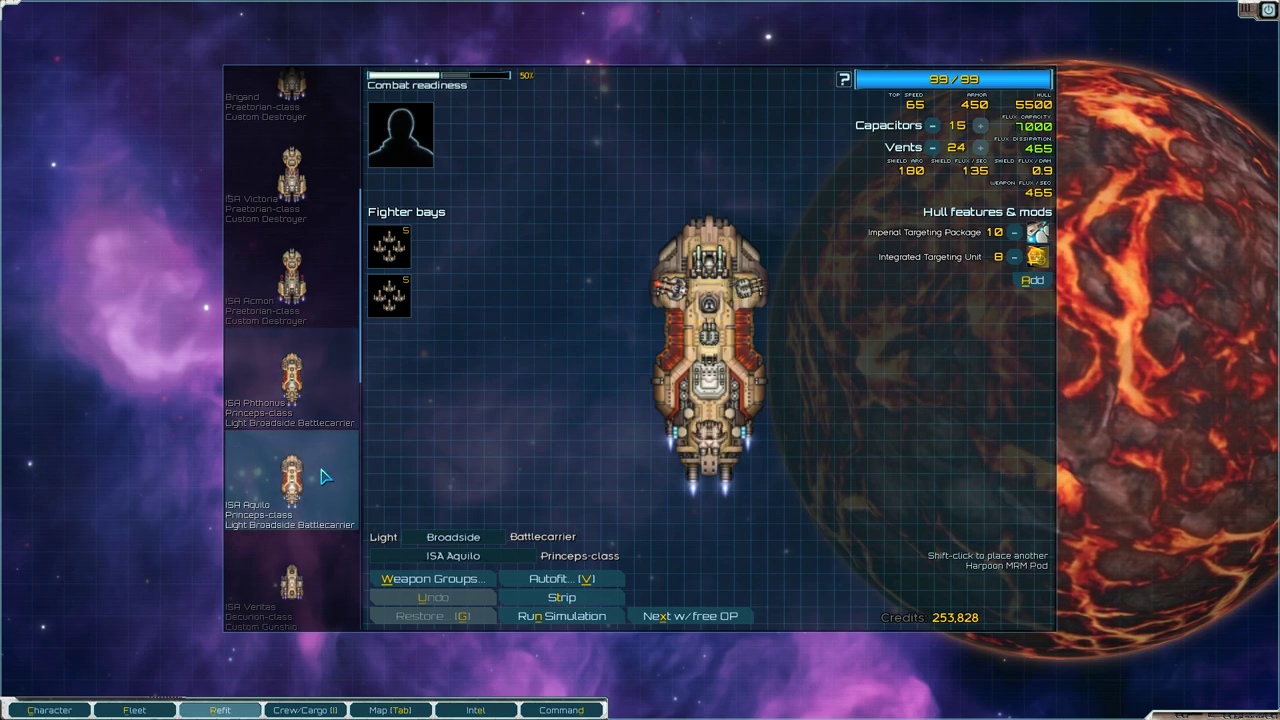
click(330, 350)
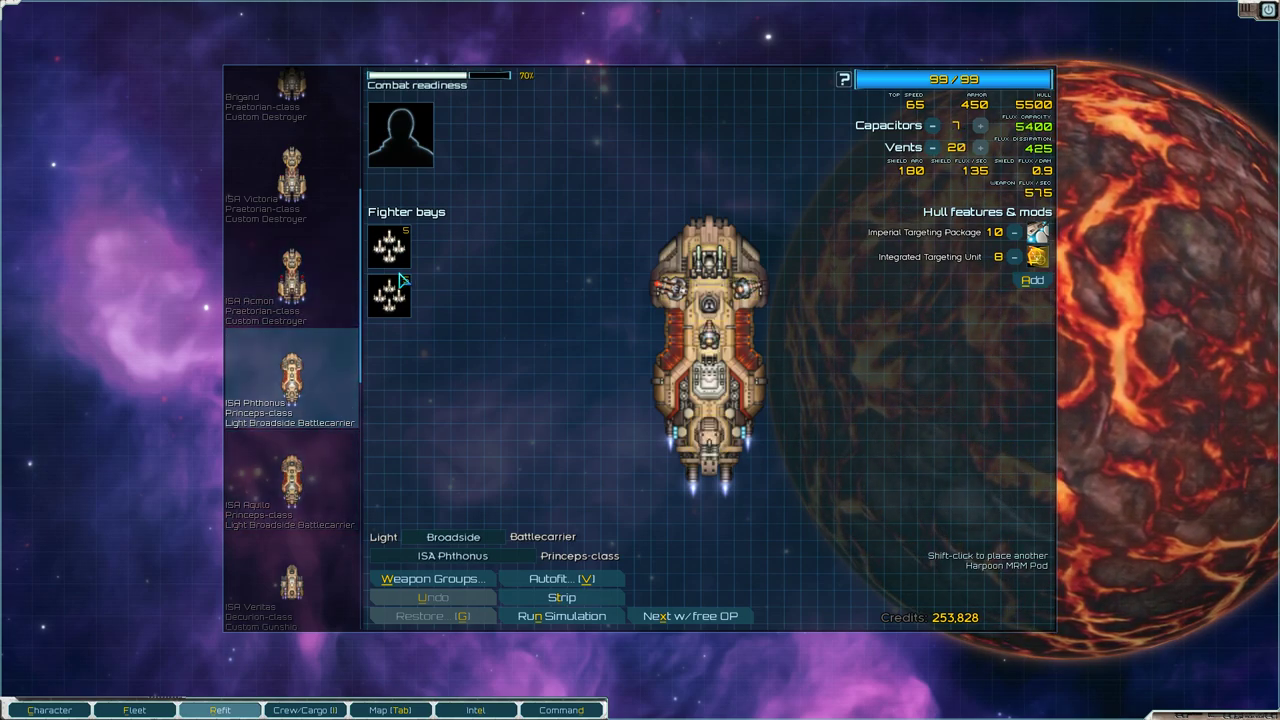
click(330, 475)
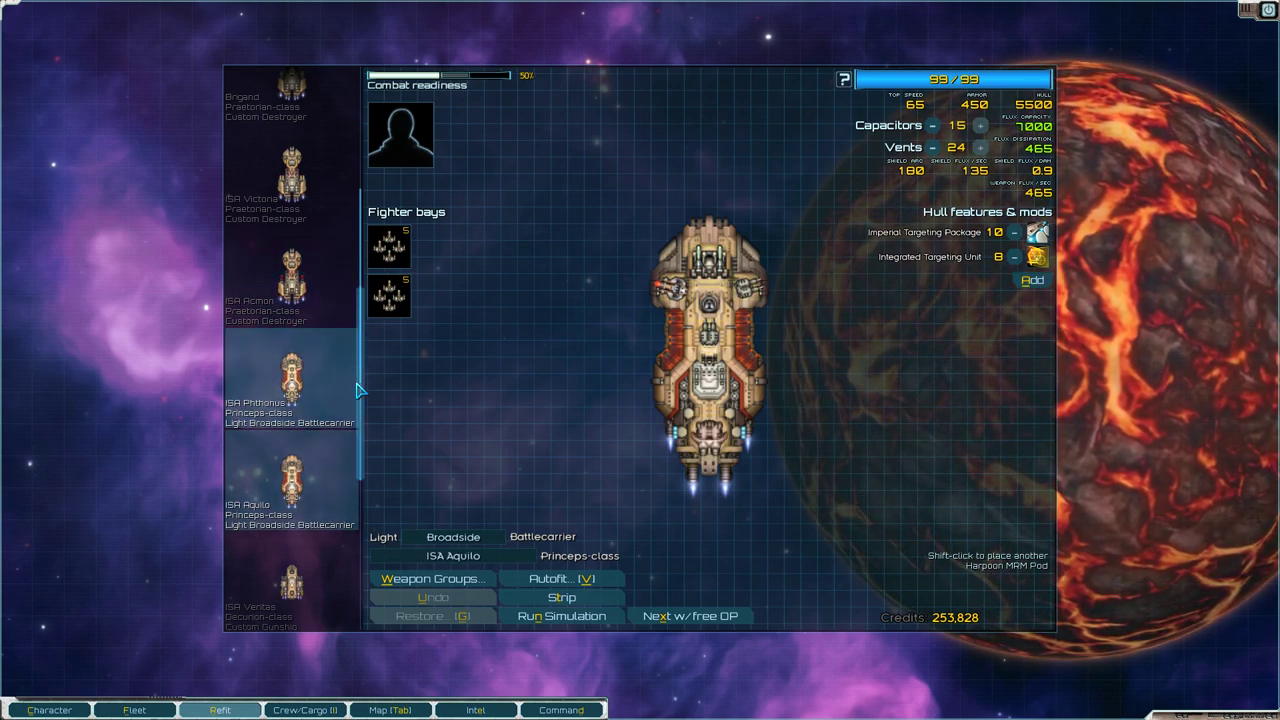
click(331, 400)
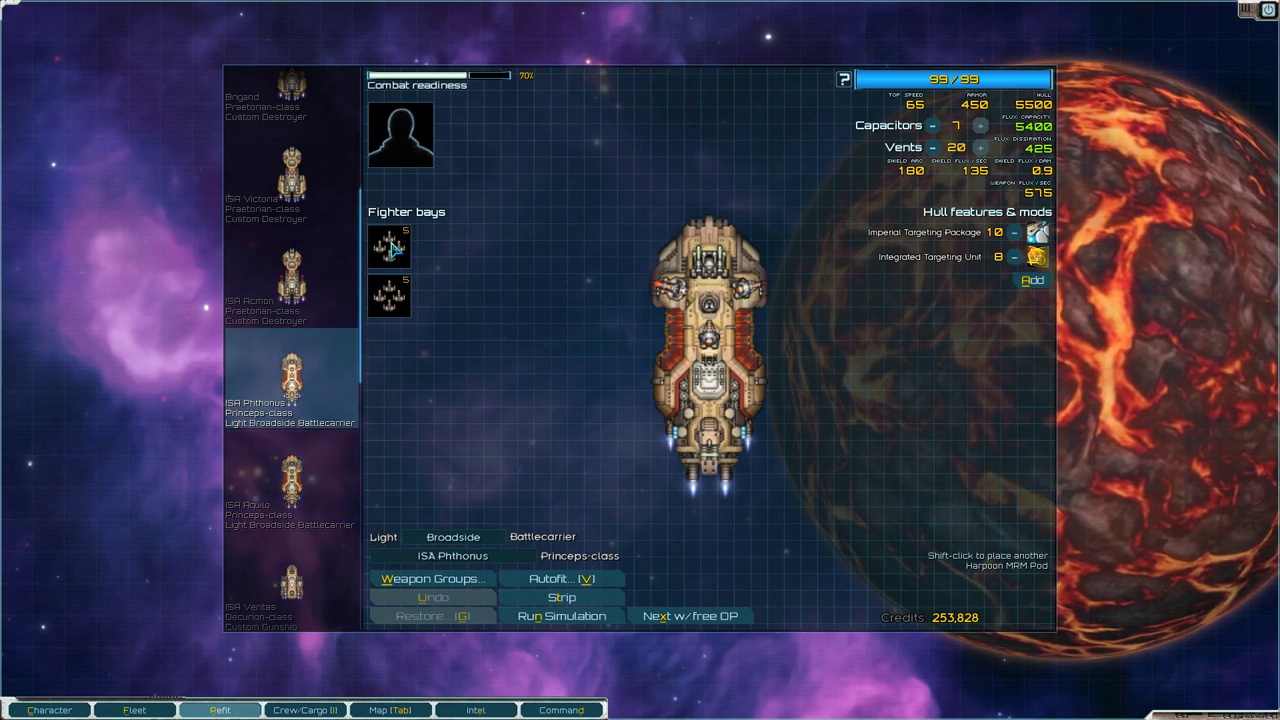
Sell the transplutonics, metals, organics and 40 heavy machinery to the Aleria market.
key(f)
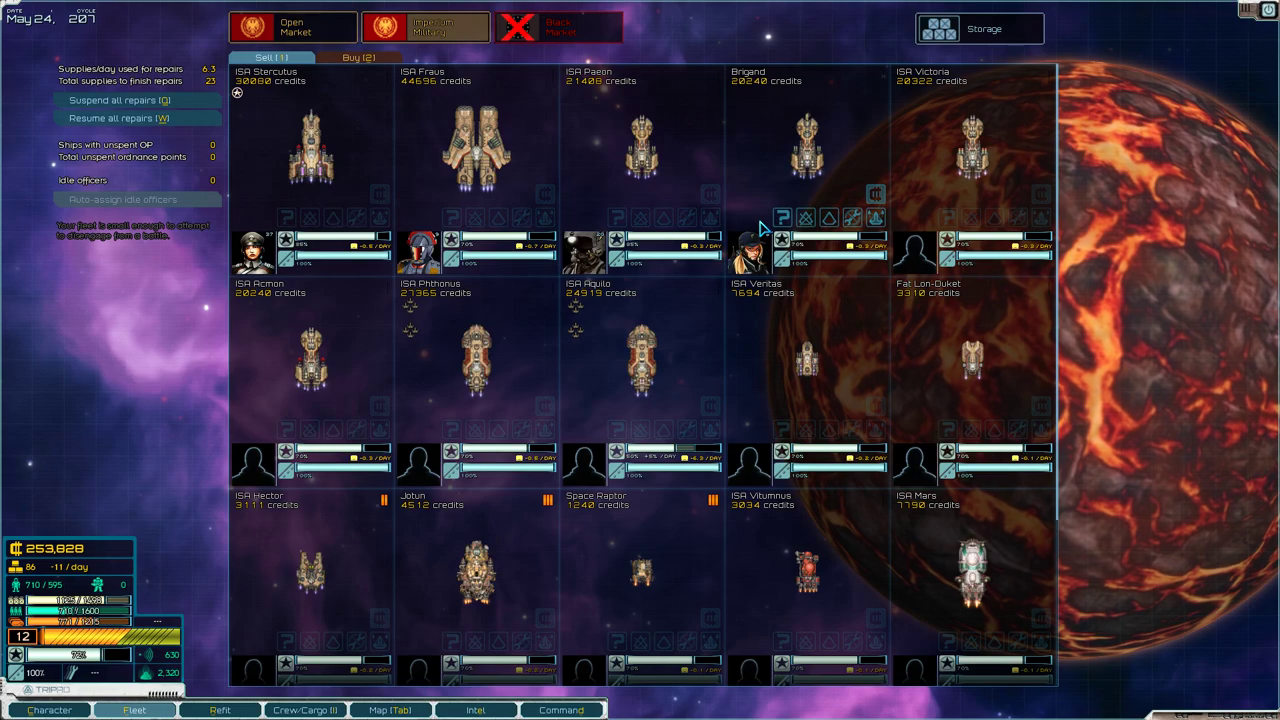
key(i)
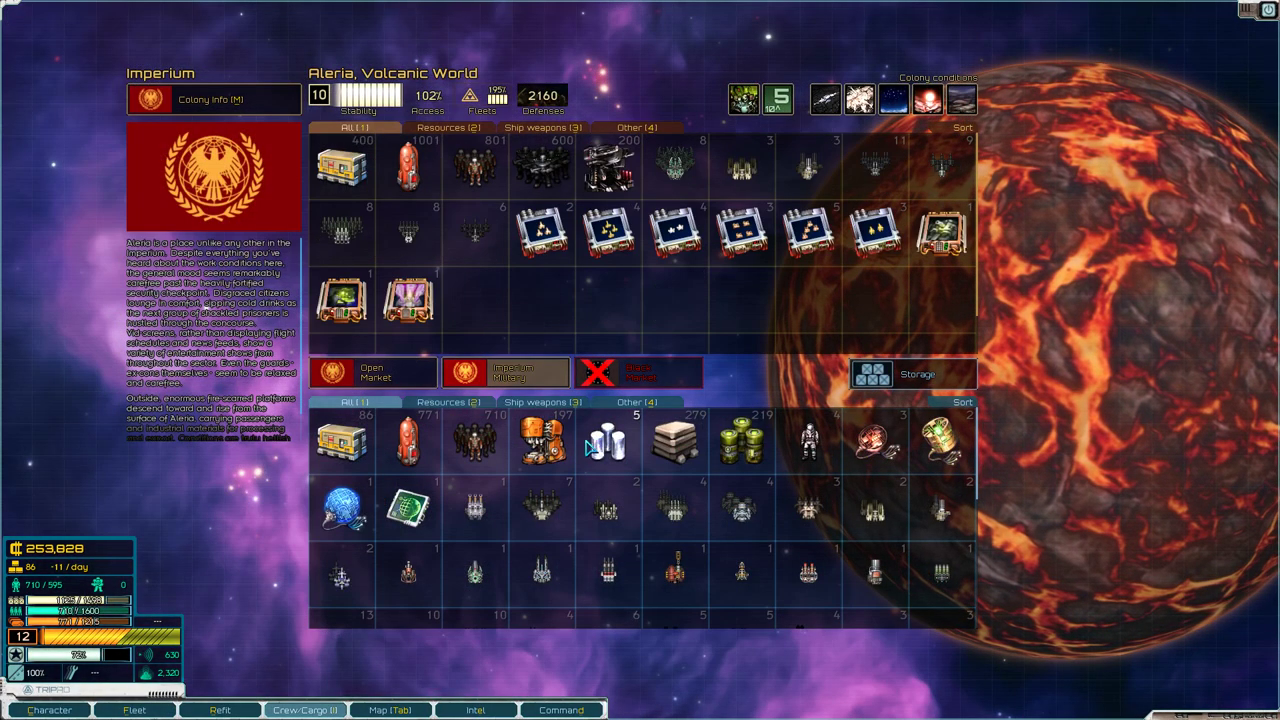
ctrl+click(608, 447)
ctrl+click(675, 447)
ctrl+click(741, 447)
click(268, 436)
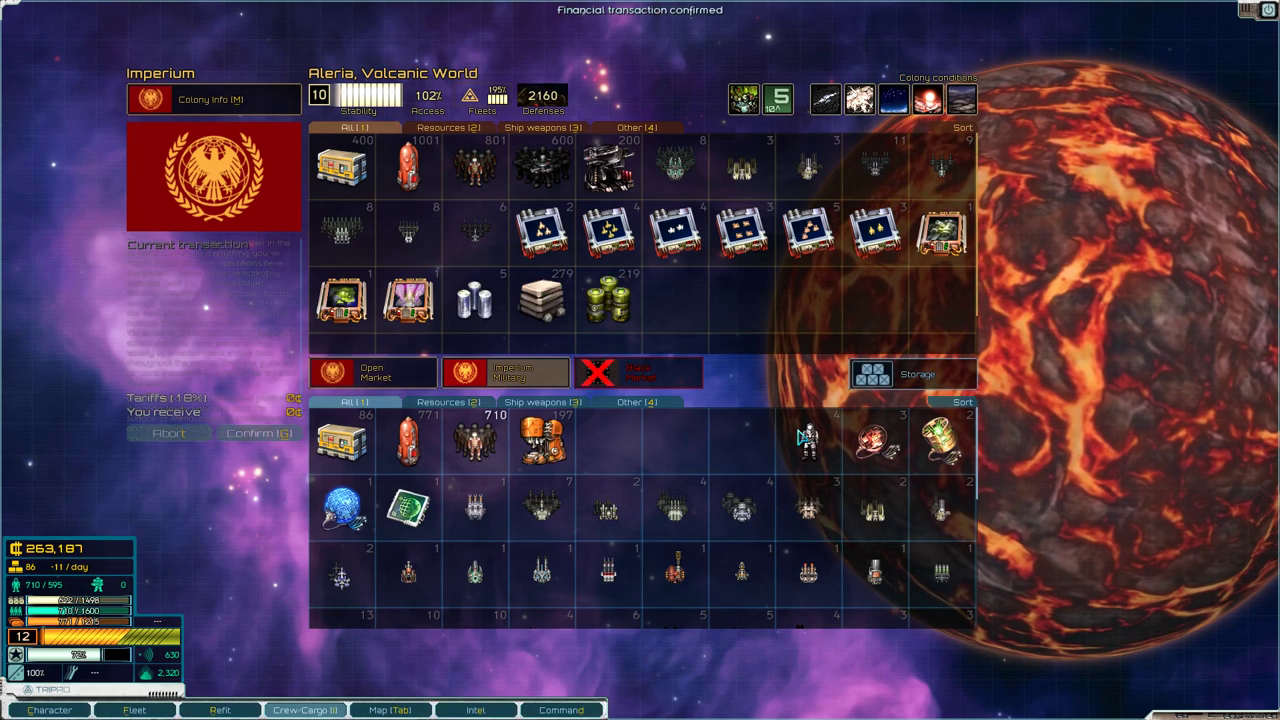
shift+click(545, 440)
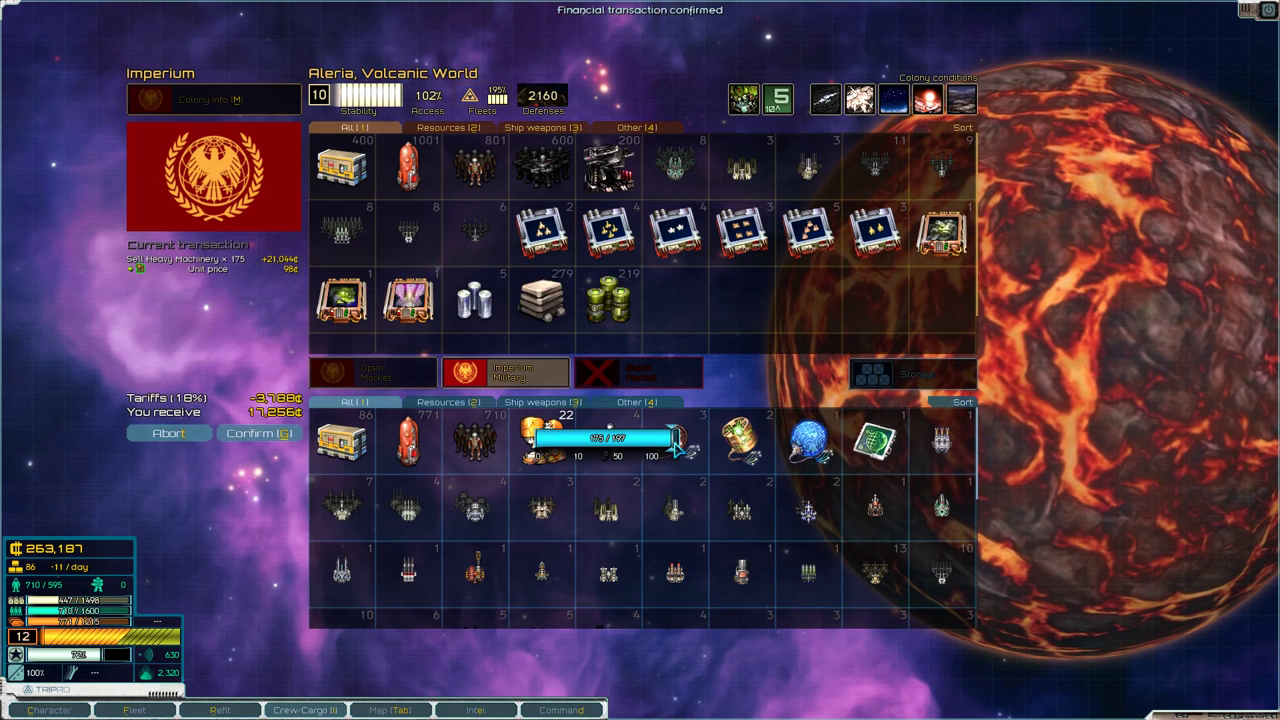
click(615, 460)
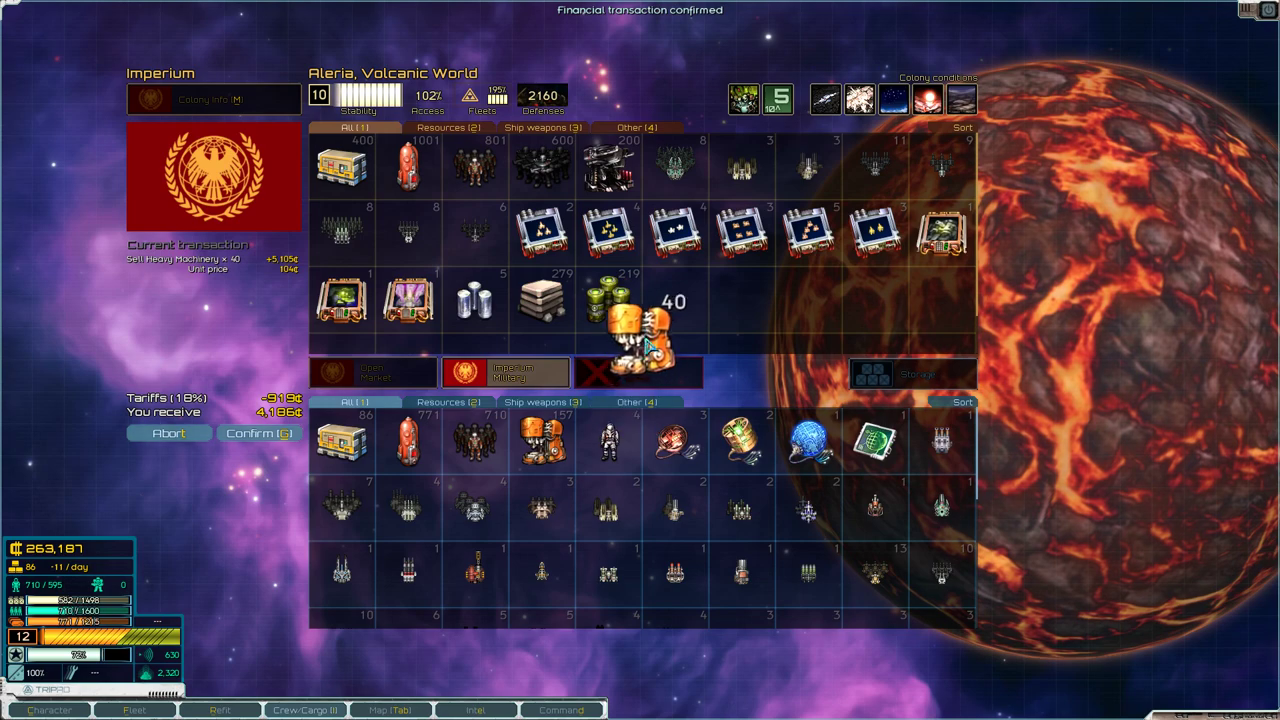
key(g)
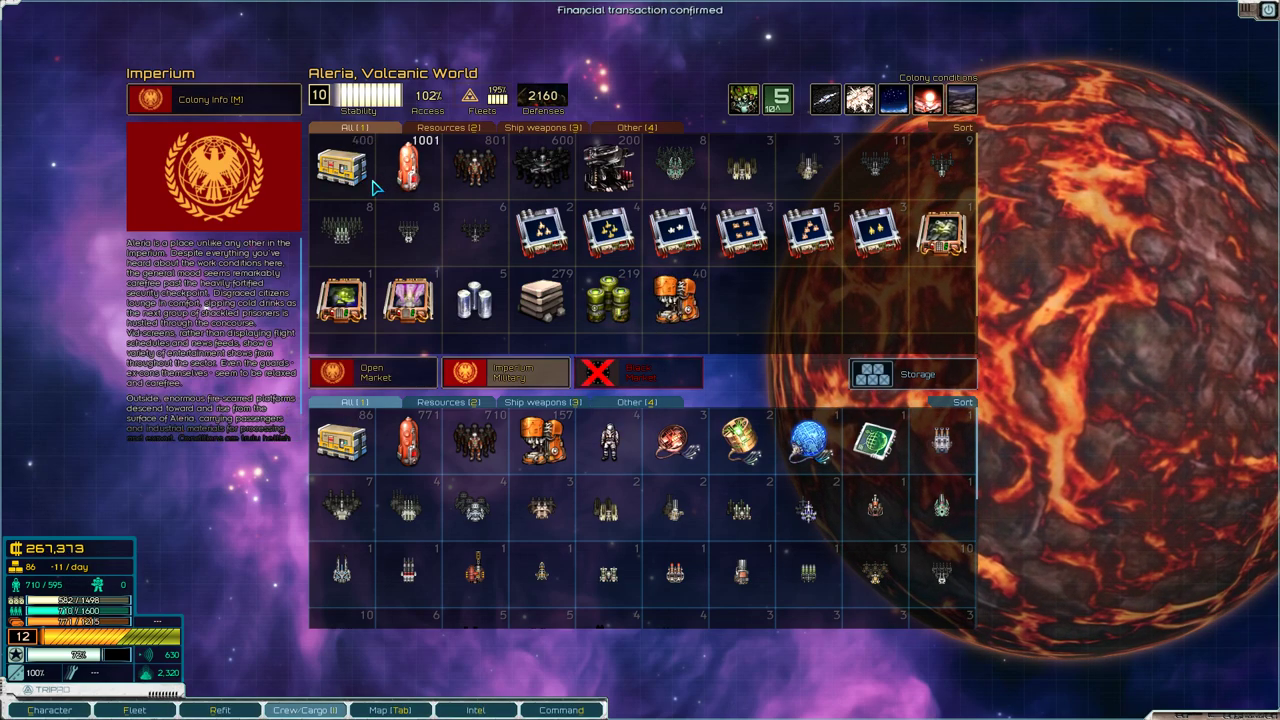
Buy 225 supplies in two purchases of 125 and 100.
shift+click(362, 182)
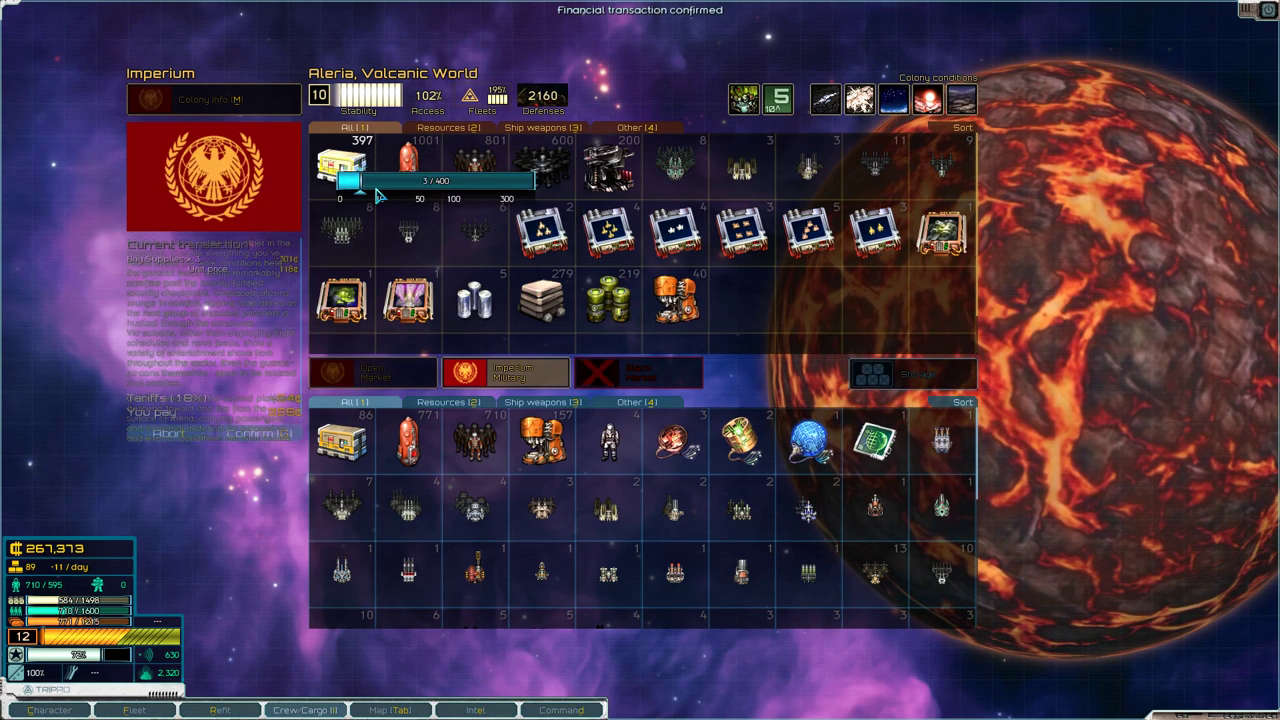
click(459, 196)
click(280, 437)
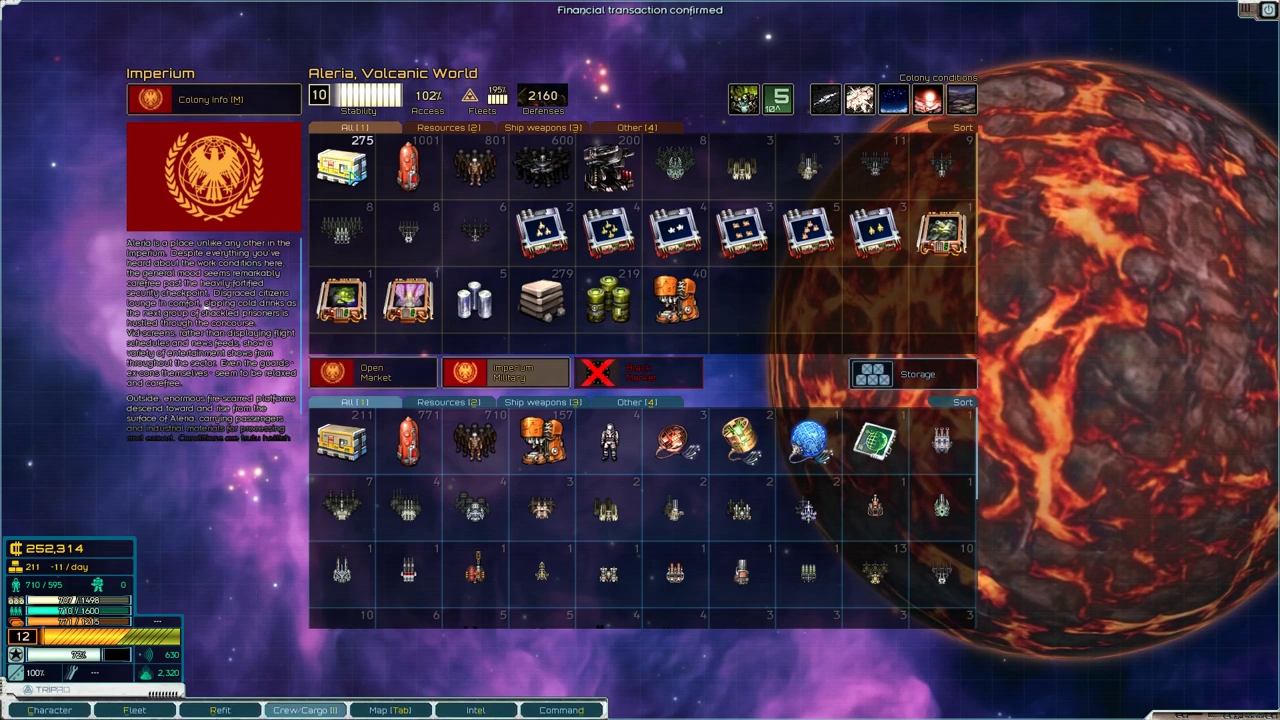
shift+click(347, 172)
click(345, 440)
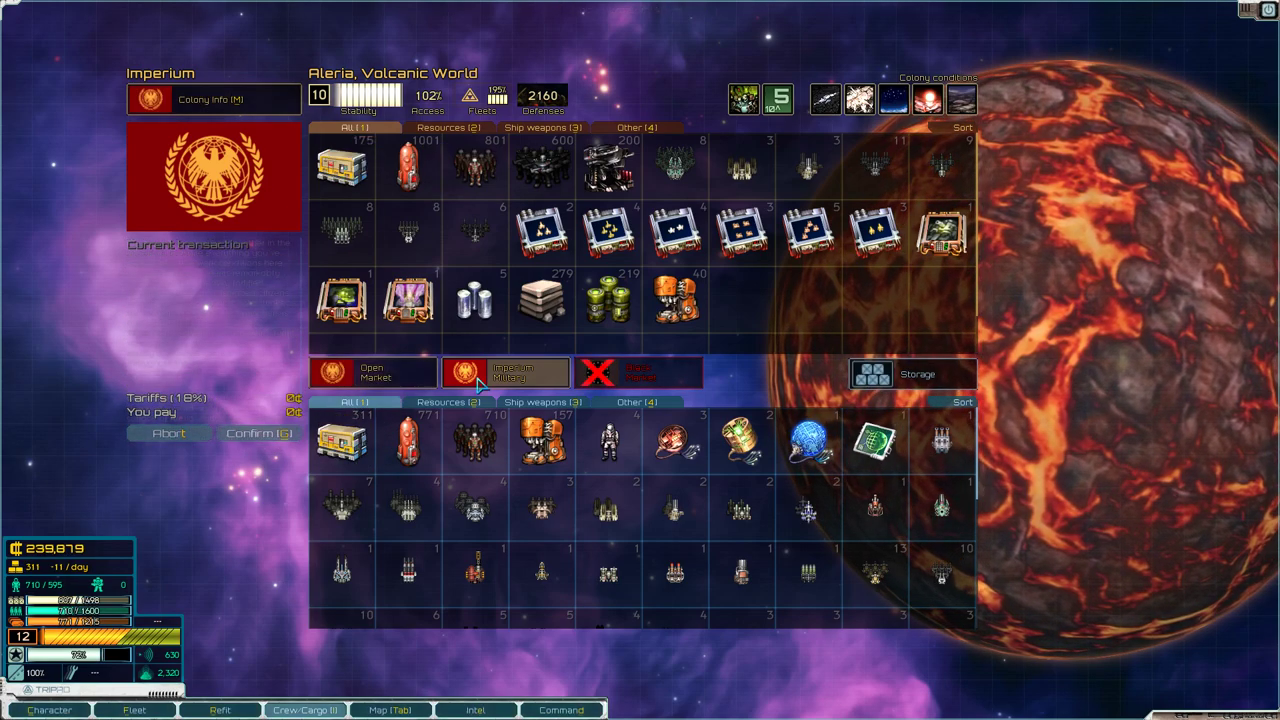
key(g)
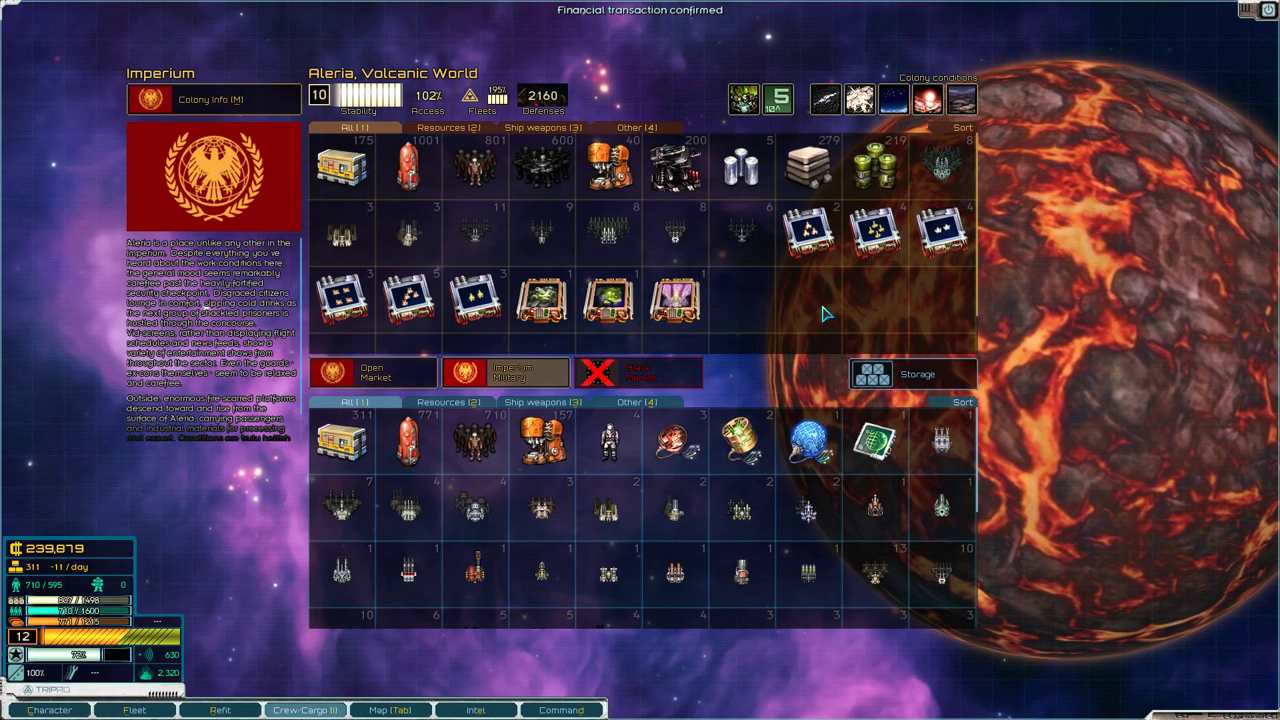
scroll(900, 523, down, 2)
scroll(914, 523, down, 2)
scroll(814, 549, up, 2)
scroll(814, 549, up, 2)
Leave Aleria Station for Corsica space and quick-save the game.
key(f)
key(Escape)
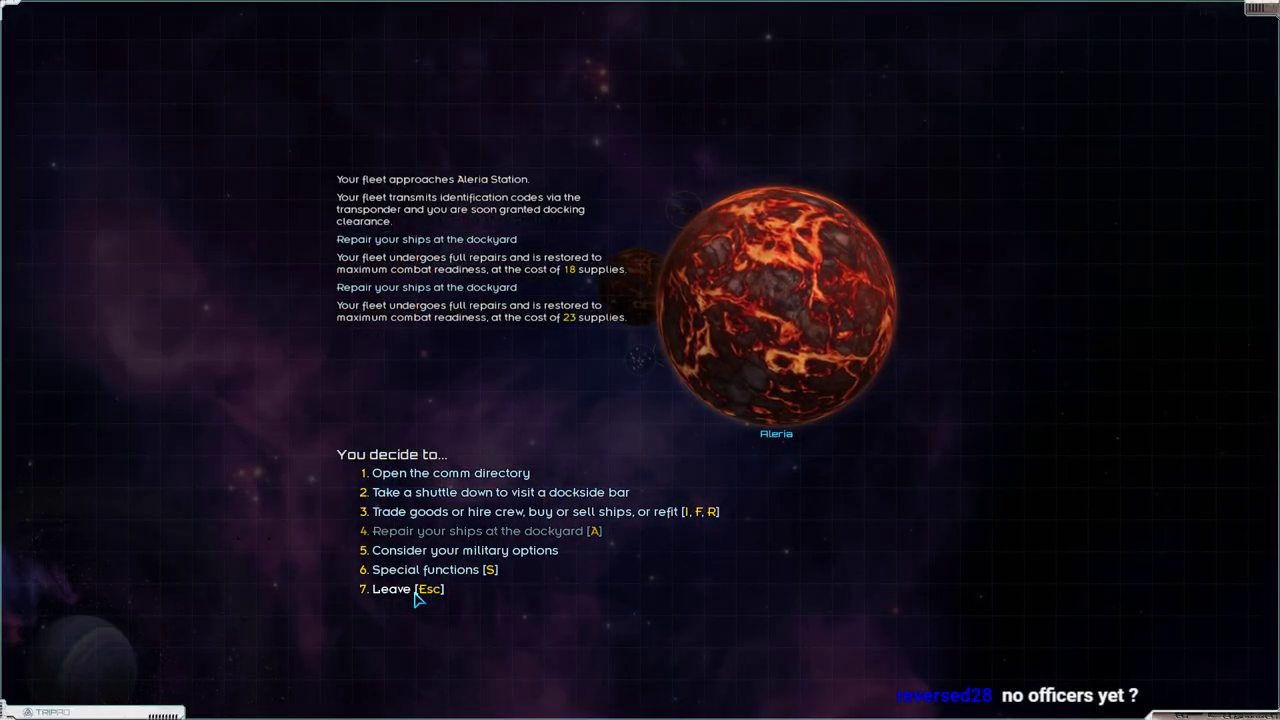
click(415, 591)
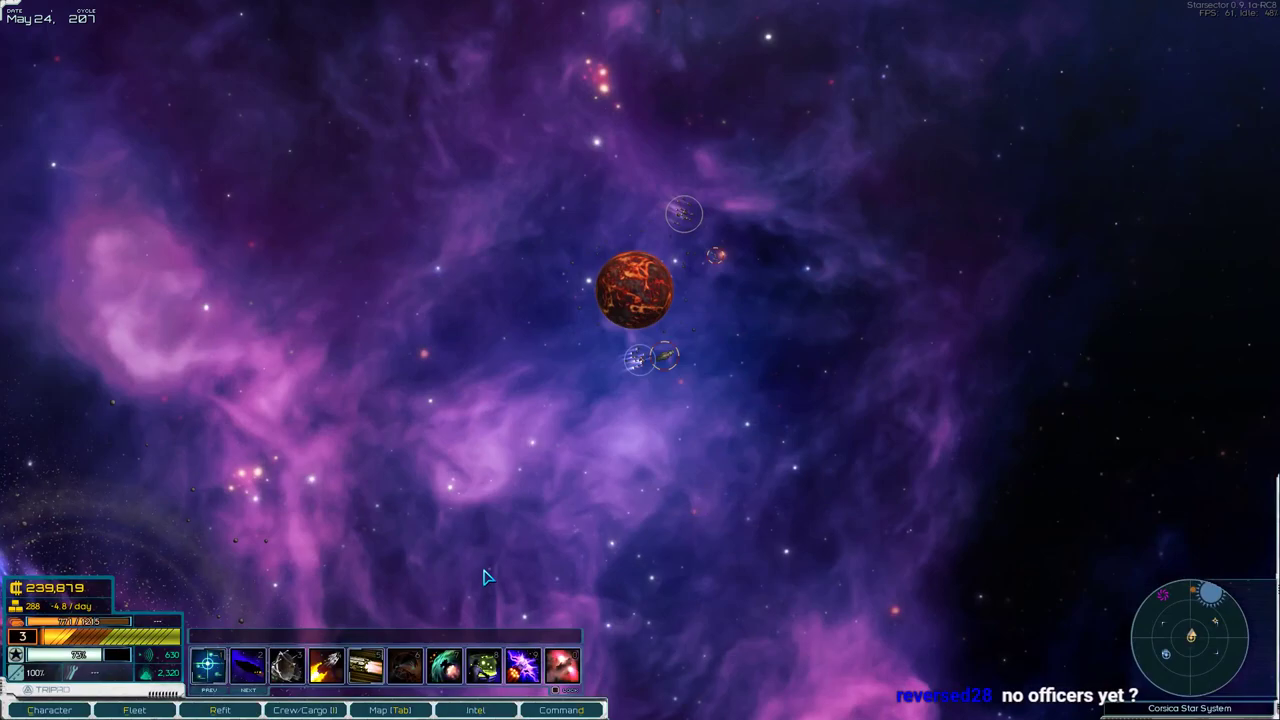
key(F5)
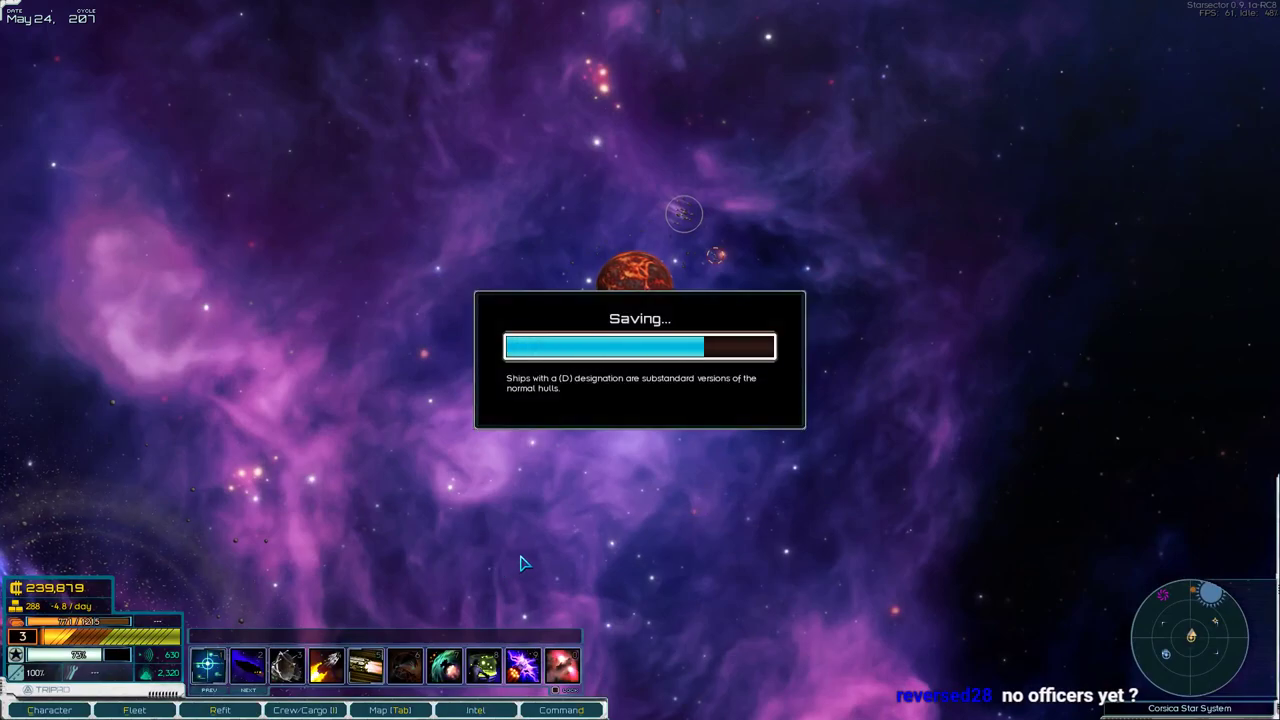
Move STAR Korolev Dreaming to the fleet's top row, checking intel, skills and refit.
key(e)
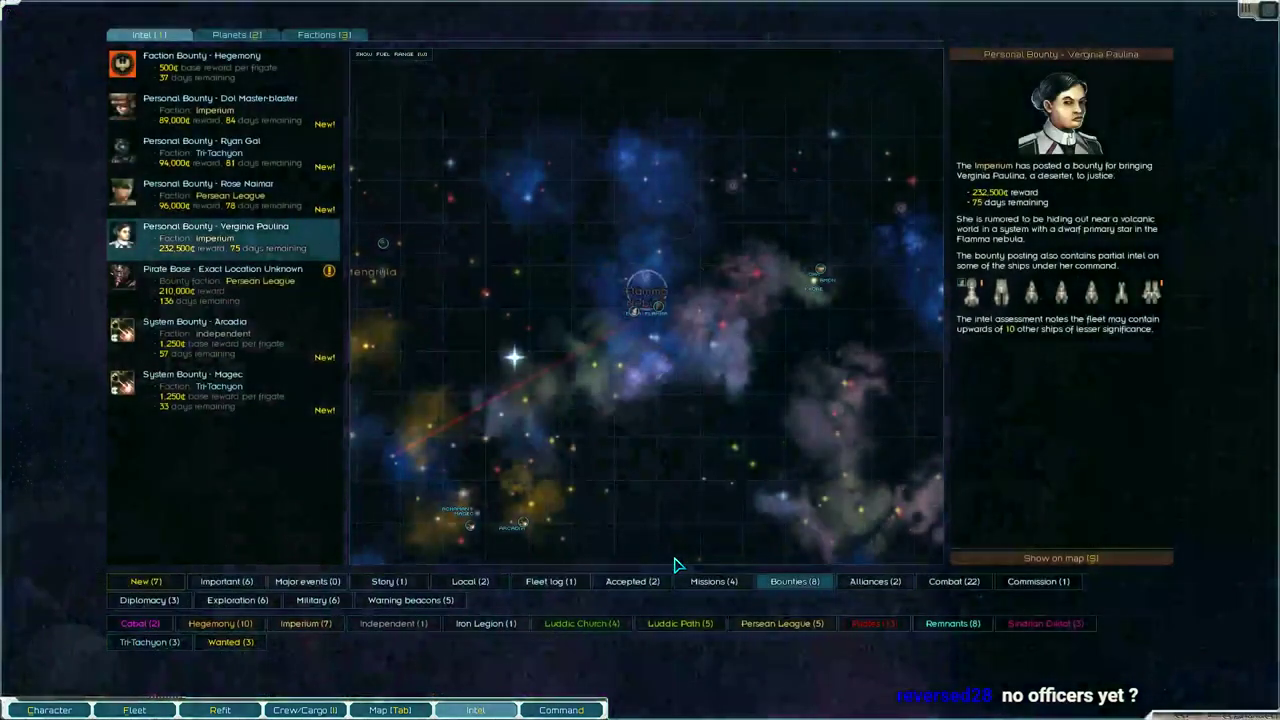
key(f)
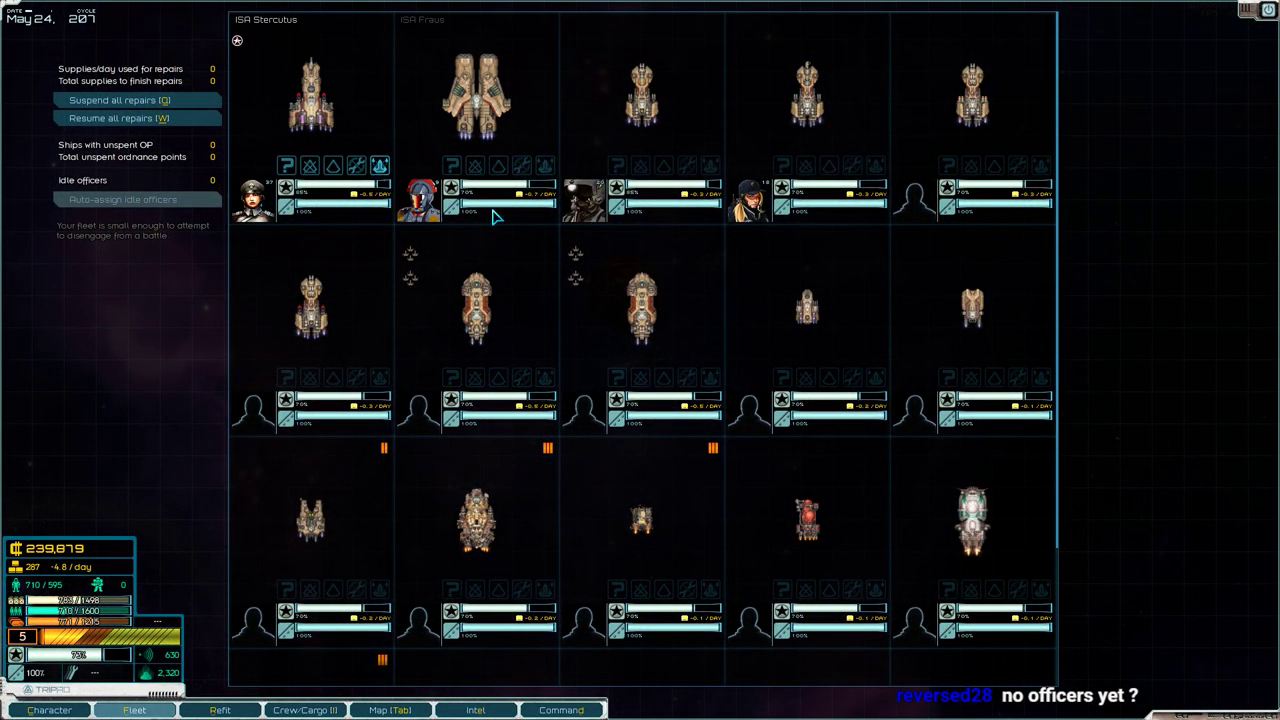
scroll(545, 397, down, 3)
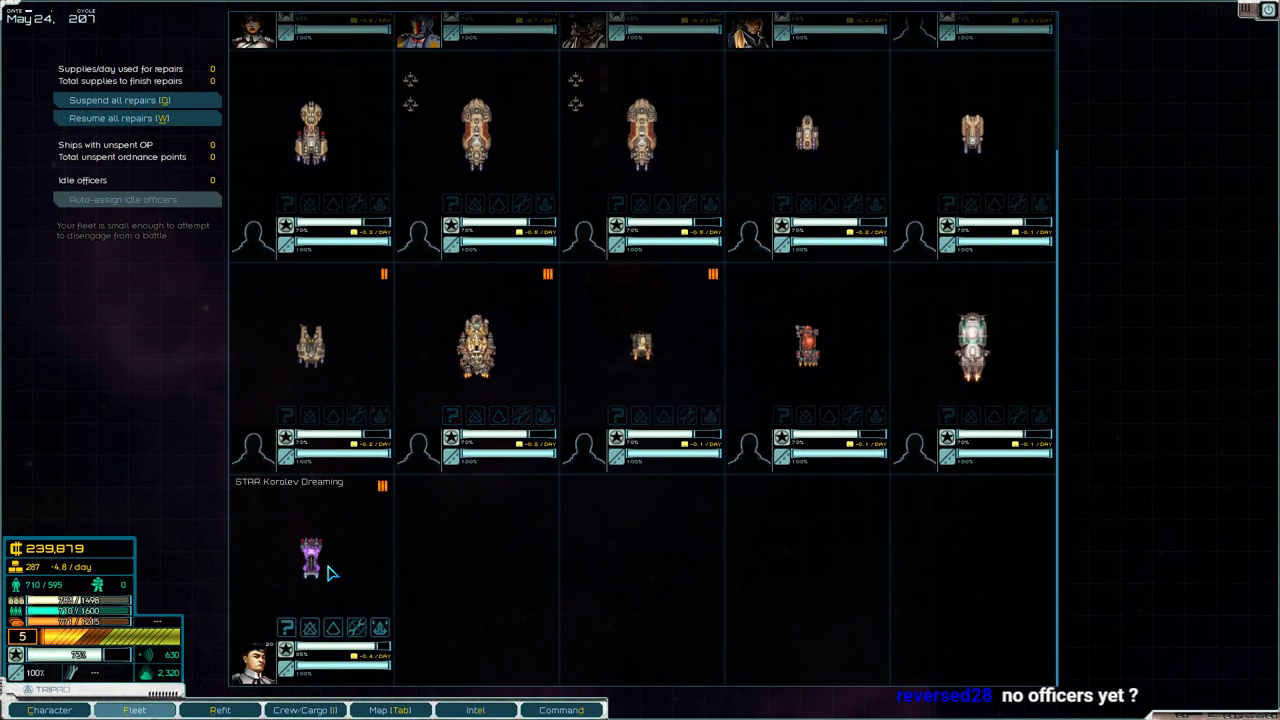
mouse_move(329, 566)
mouse_down()
mouse_move(636, 500)
mouse_move(905, 140)
mouse_up()
scroll(857, 214, up, 2)
key(c)
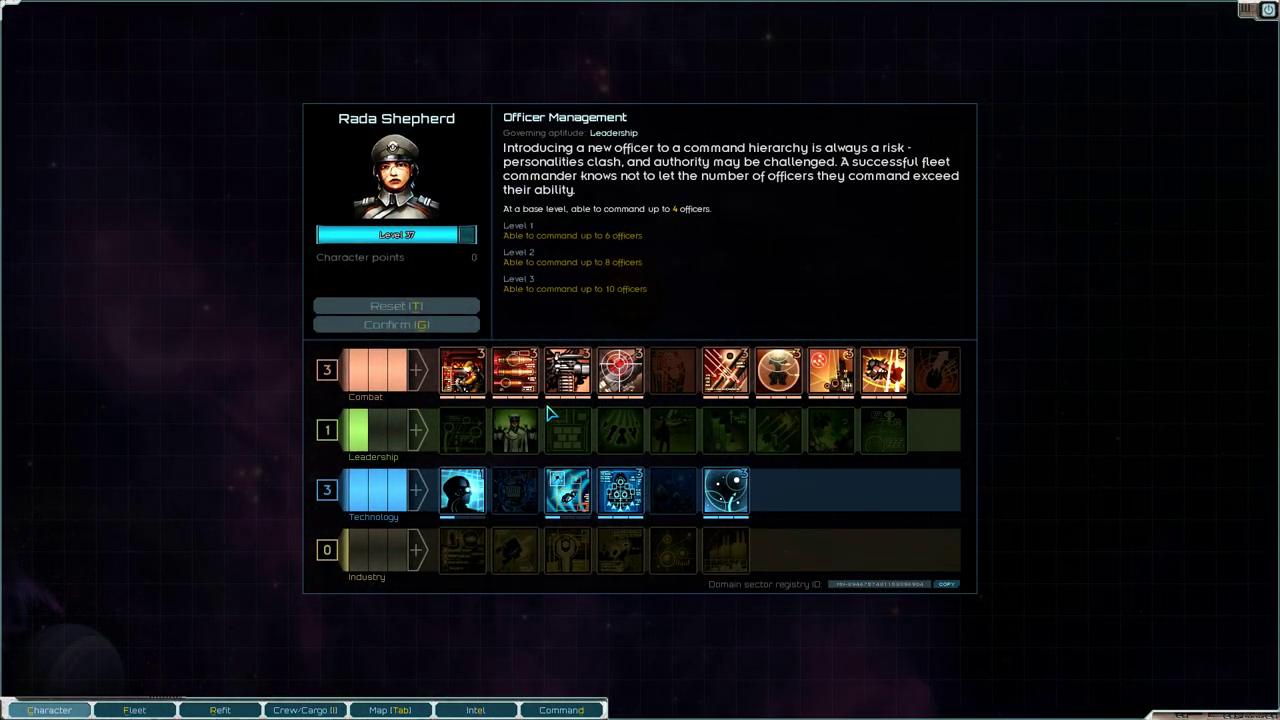
key(f)
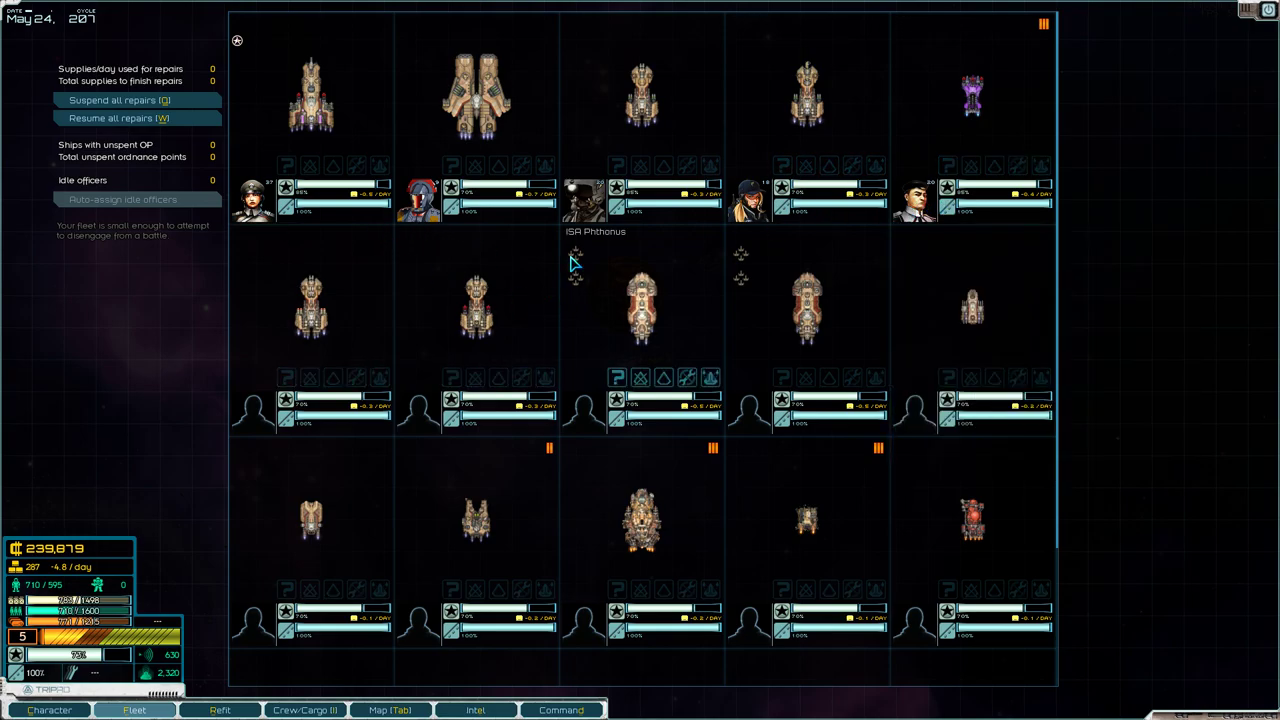
key(r)
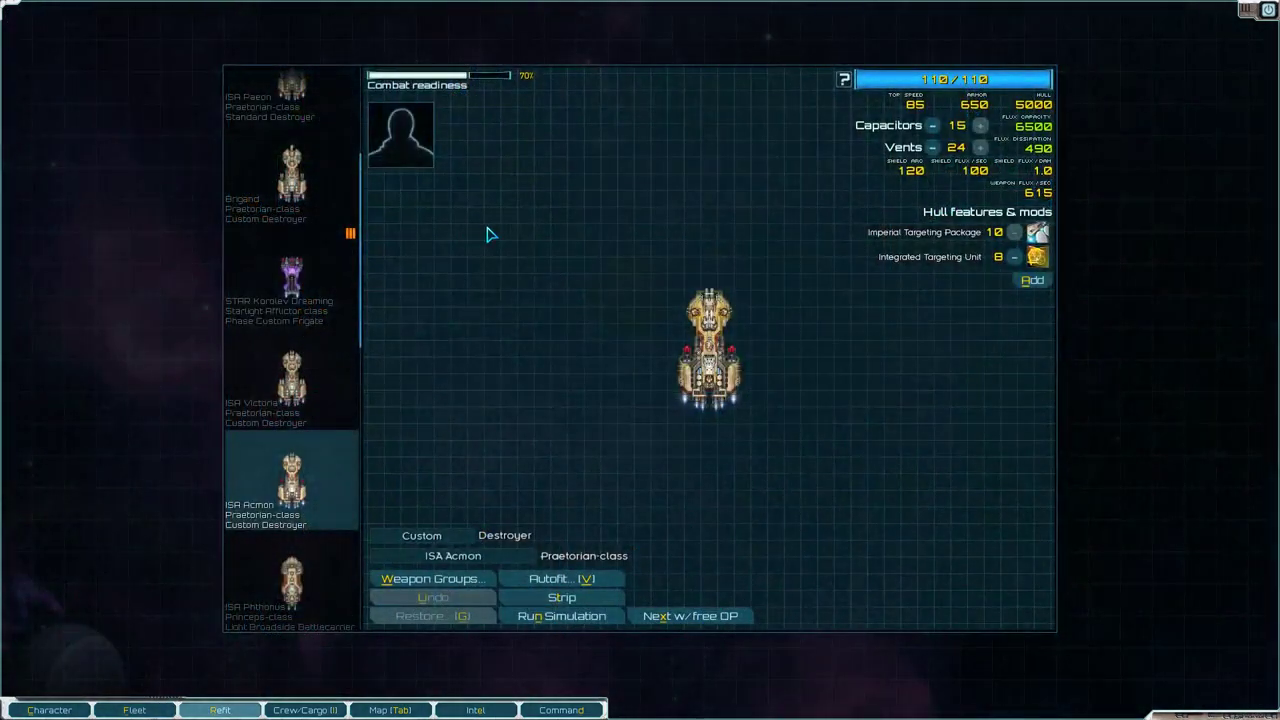
key(Escape)
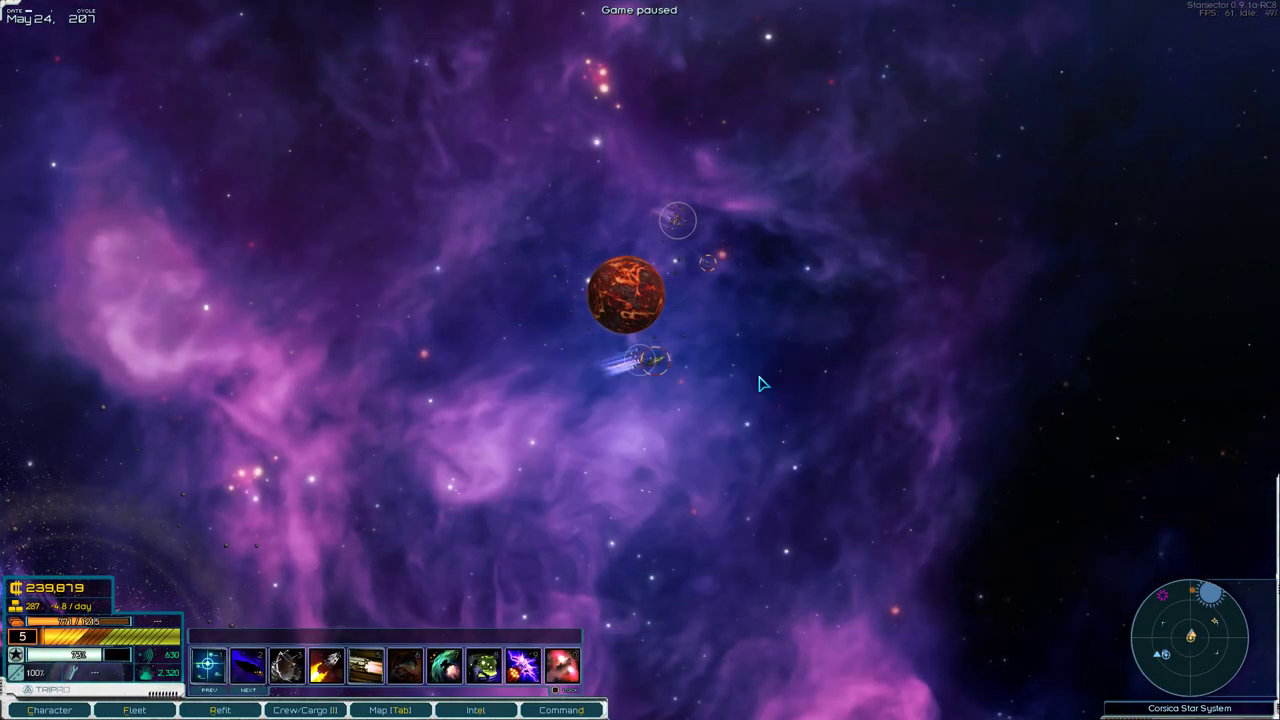
Save, move ISA Hector to the front of row three, save again, then check bounty intel.
key(F5)
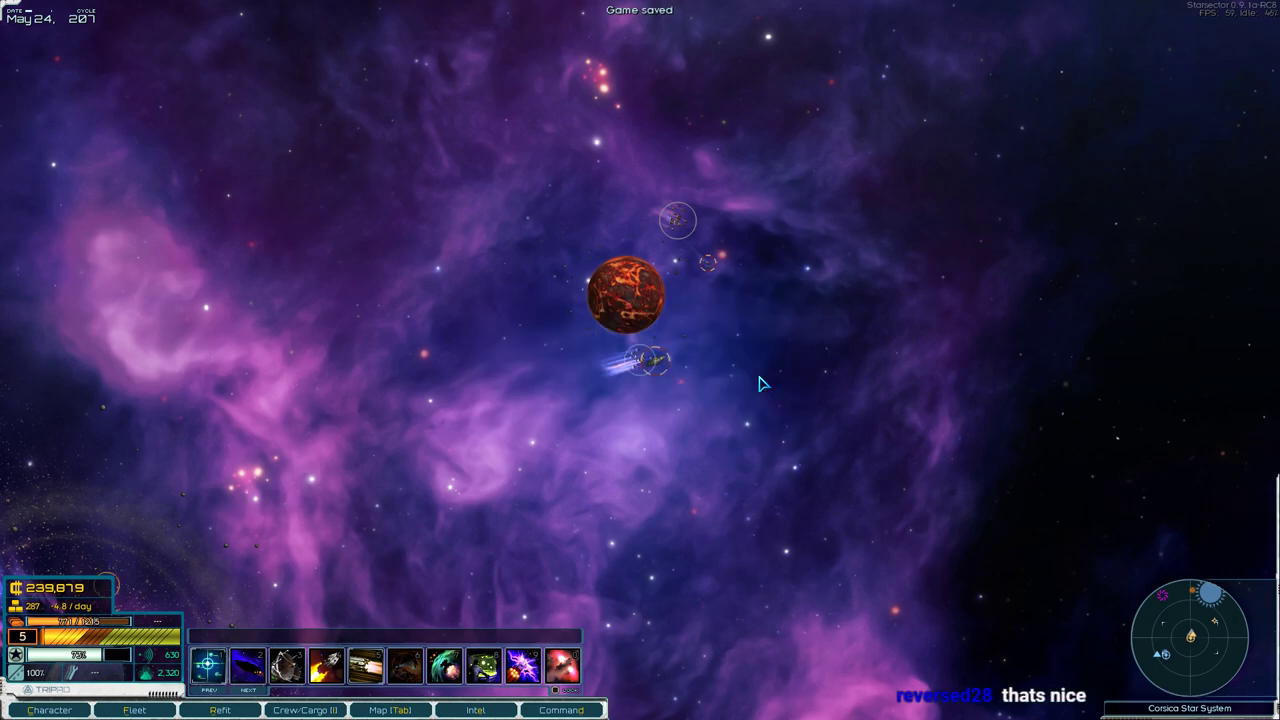
key(f)
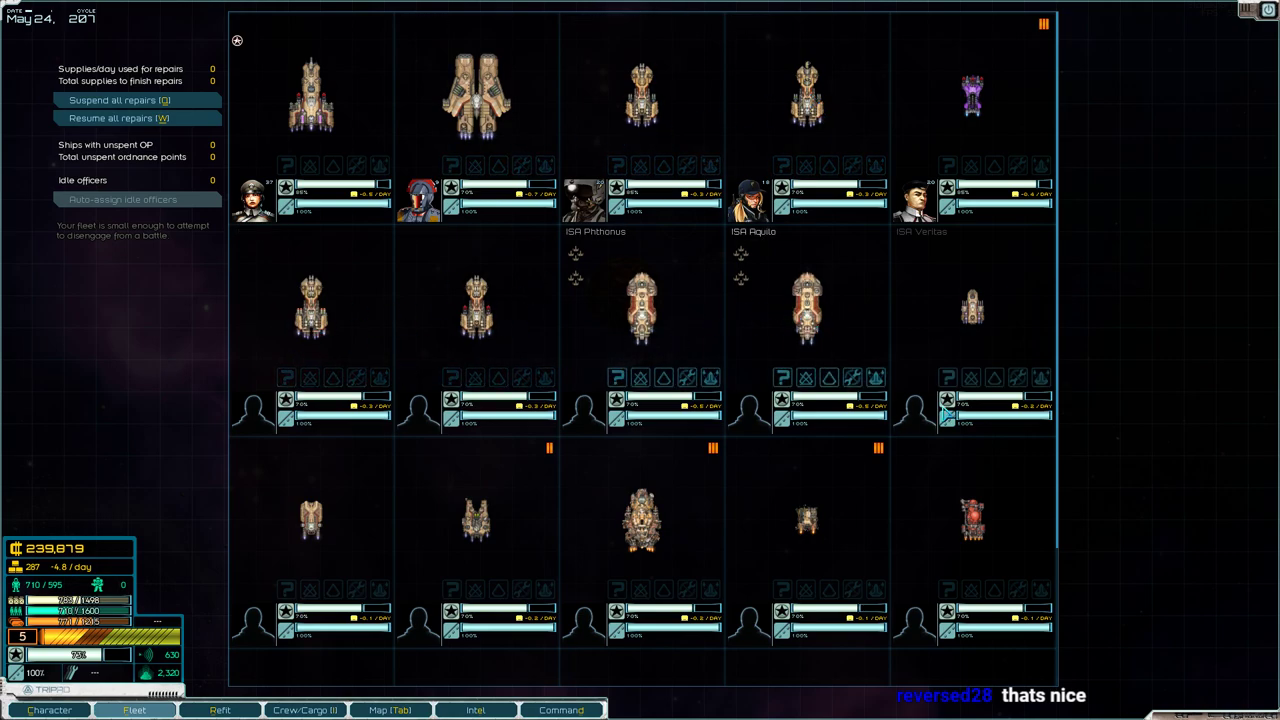
scroll(430, 509, down, 2)
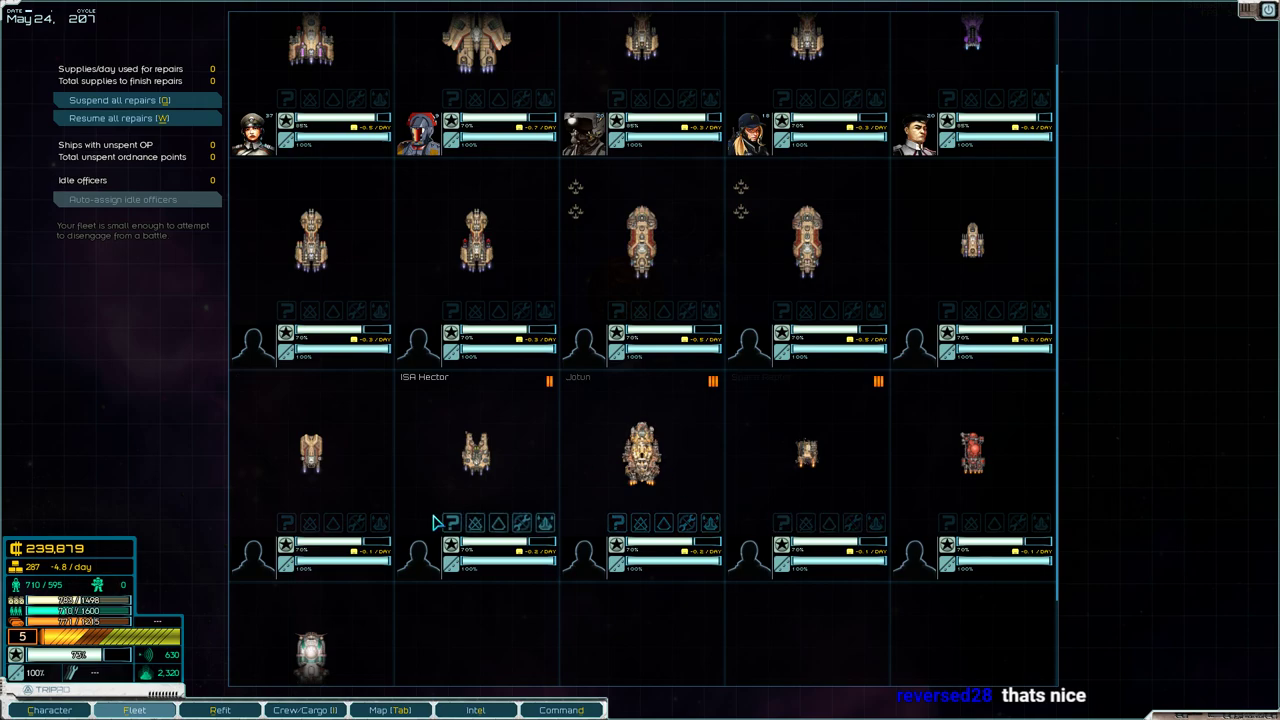
drag(448, 517, 315, 455)
scroll(650, 455, up, 1)
scroll(650, 455, up, 1)
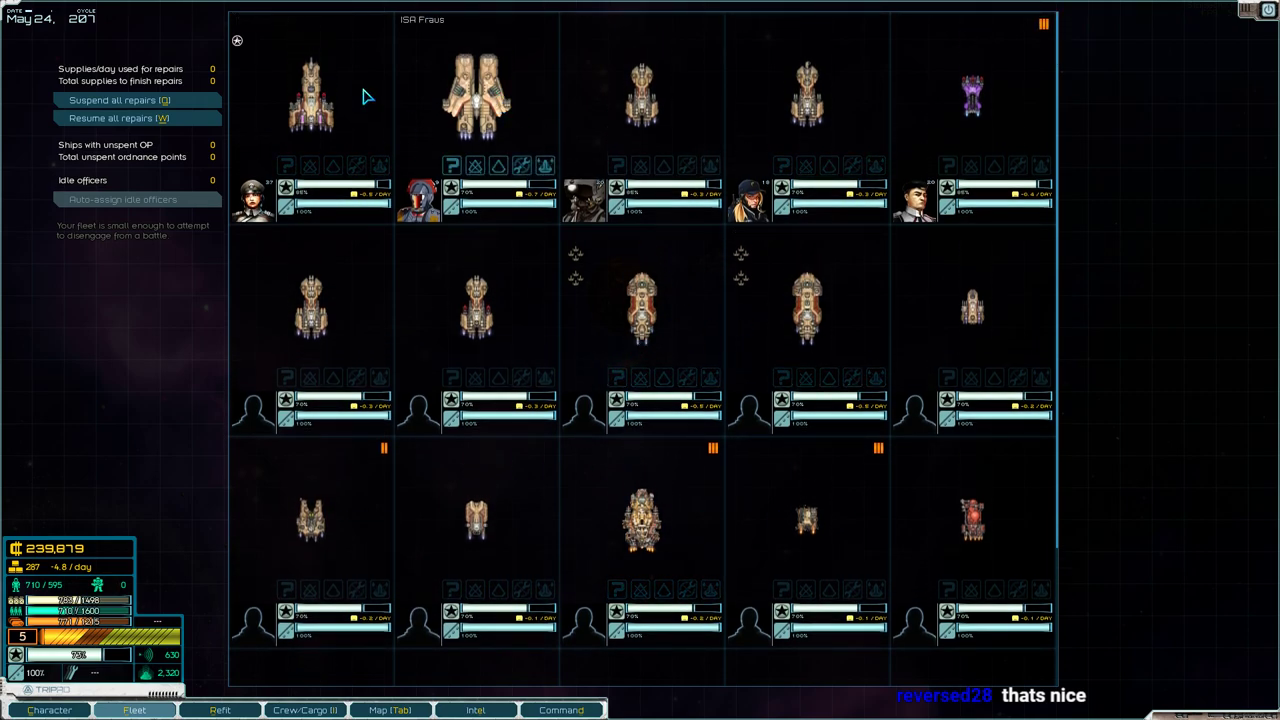
key(Escape)
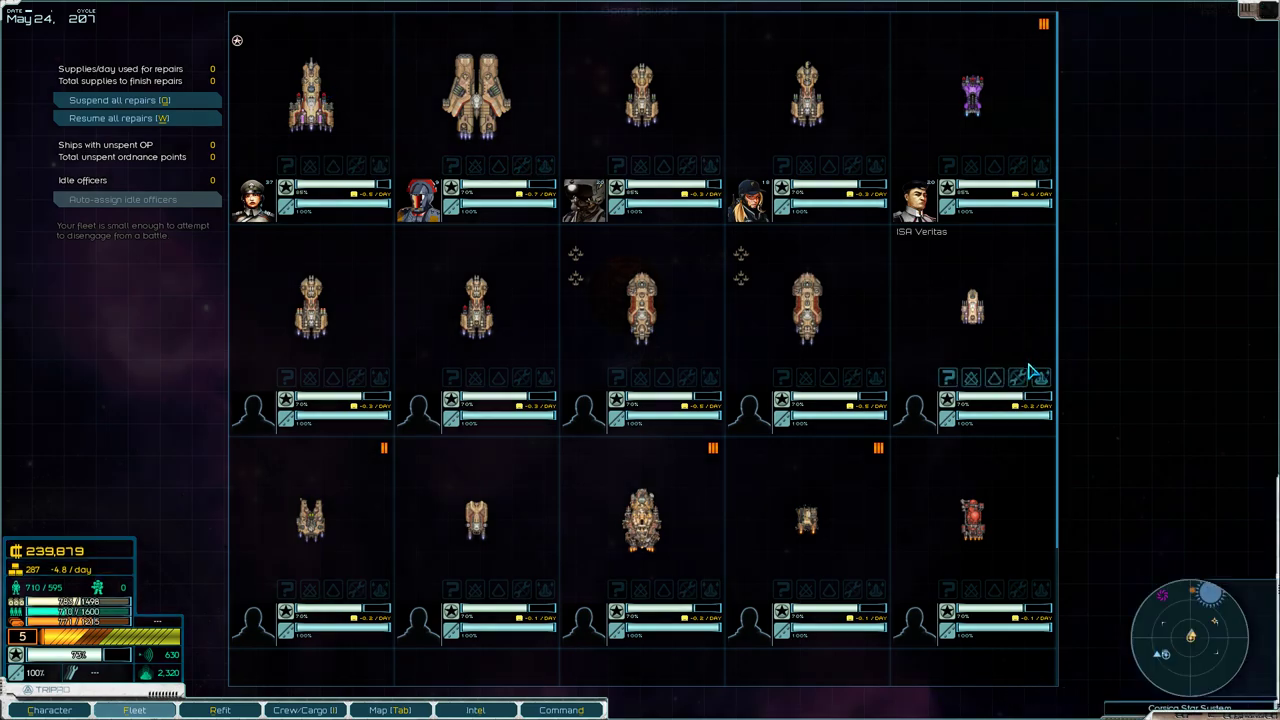
key(f5)
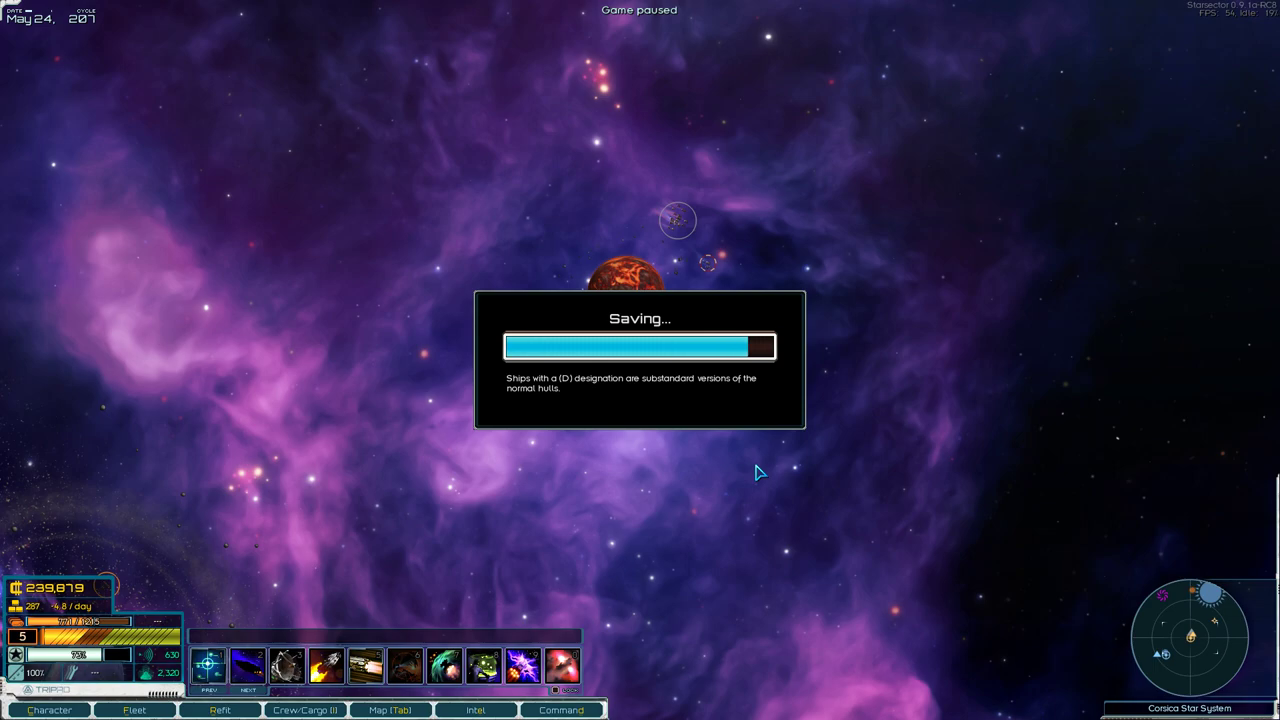
key(e)
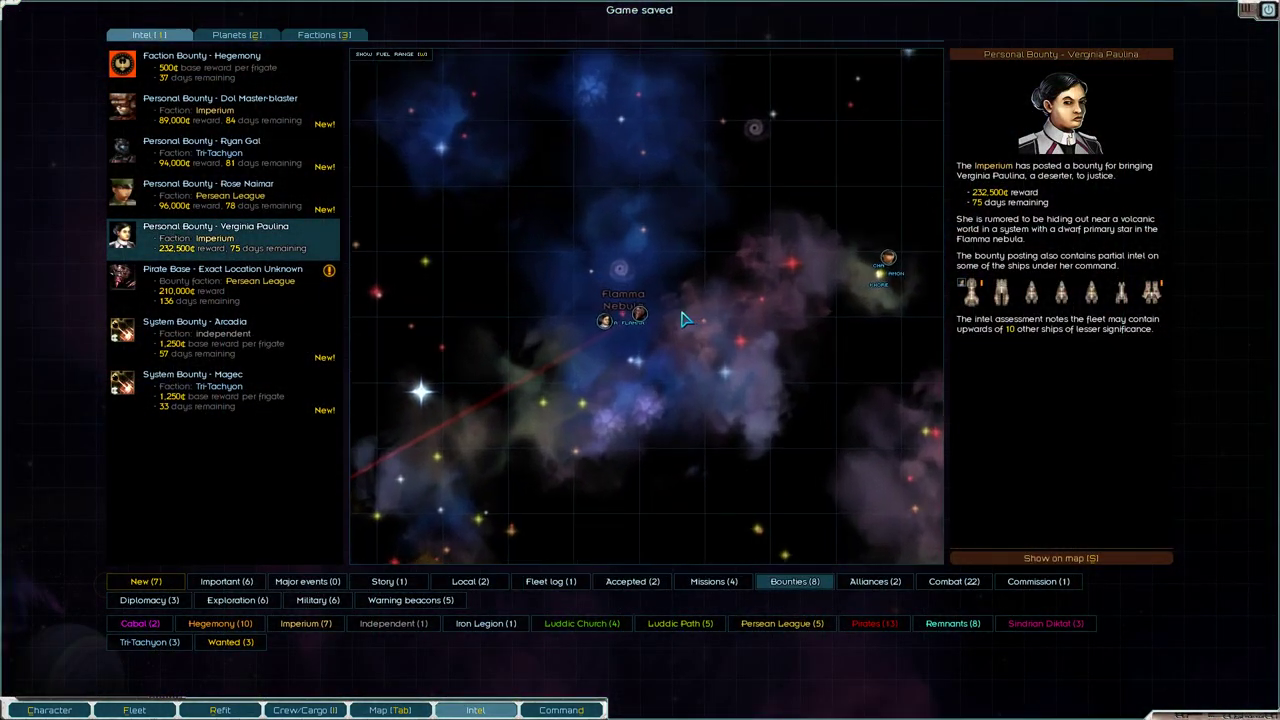
scroll(678, 318, up, 3)
Lay in a course for Beta Flamma via Corsica Gate Alpha and resume flying at speed.
click(563, 282)
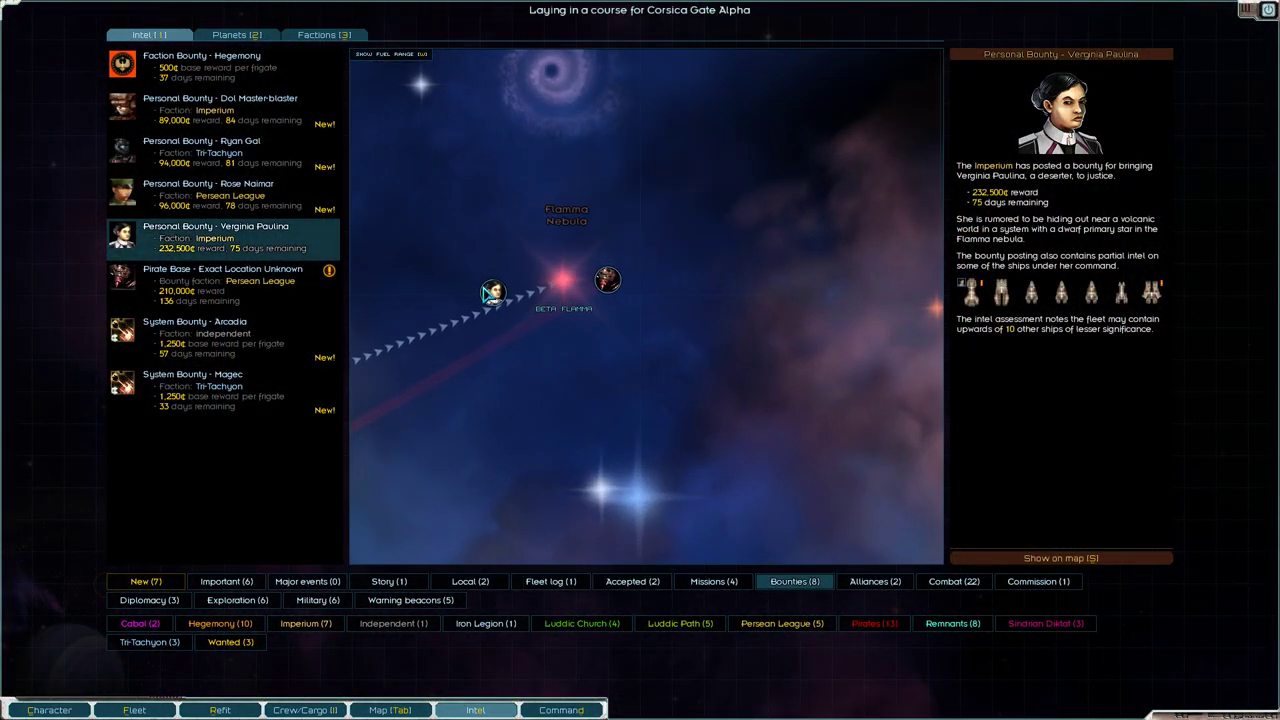
scroll(520, 318, down, 3)
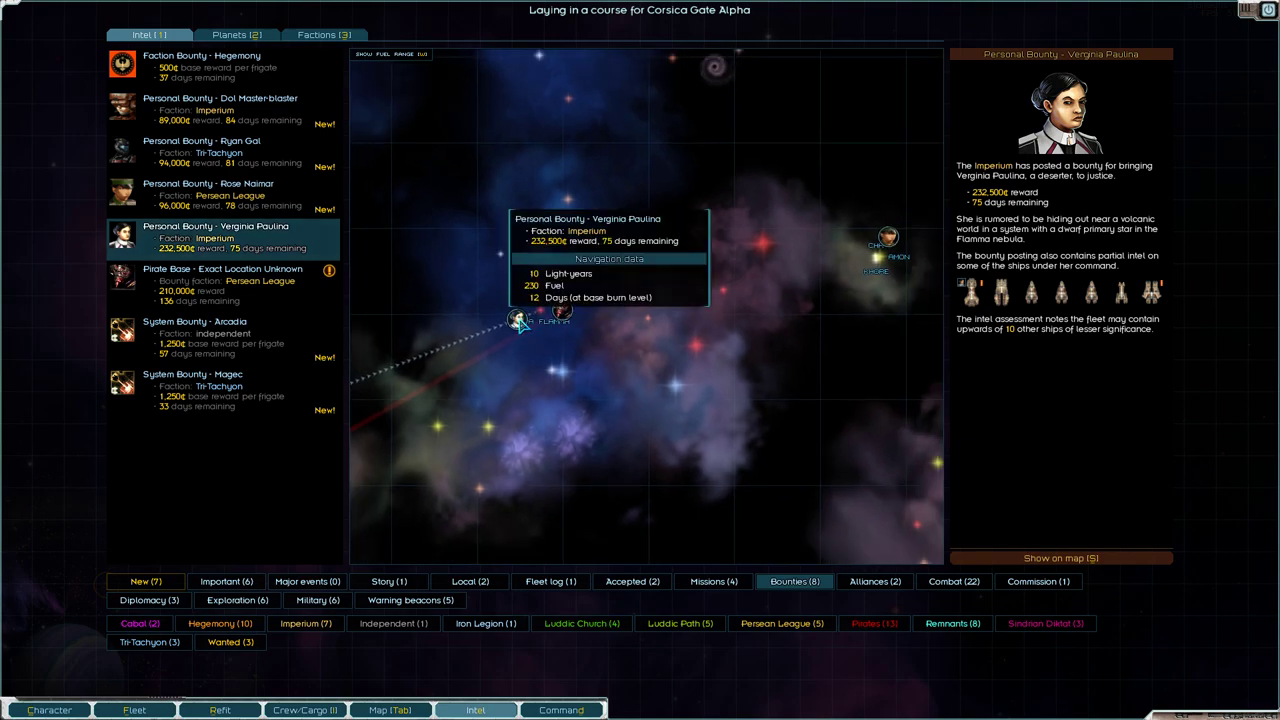
key(Escape)
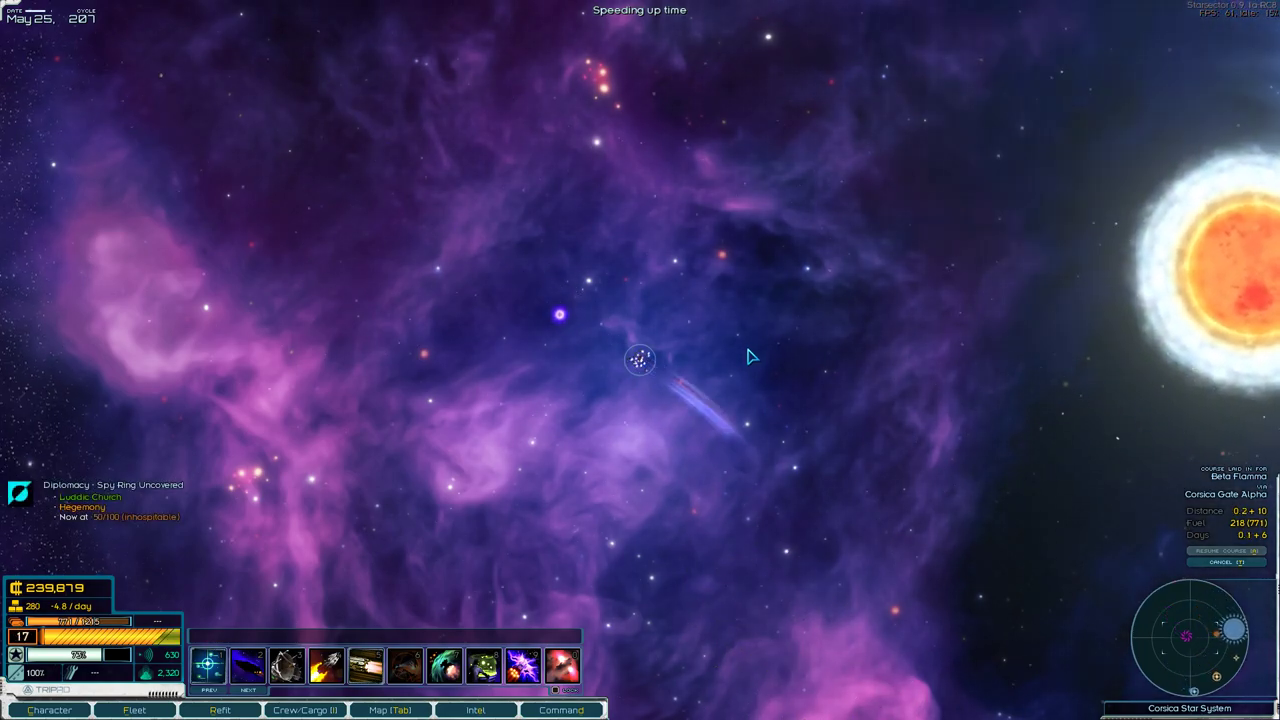
Keep travelling through hyperspace, pausing to inspect the hostile Cabal Clan fleet, then speed up.
key(1)
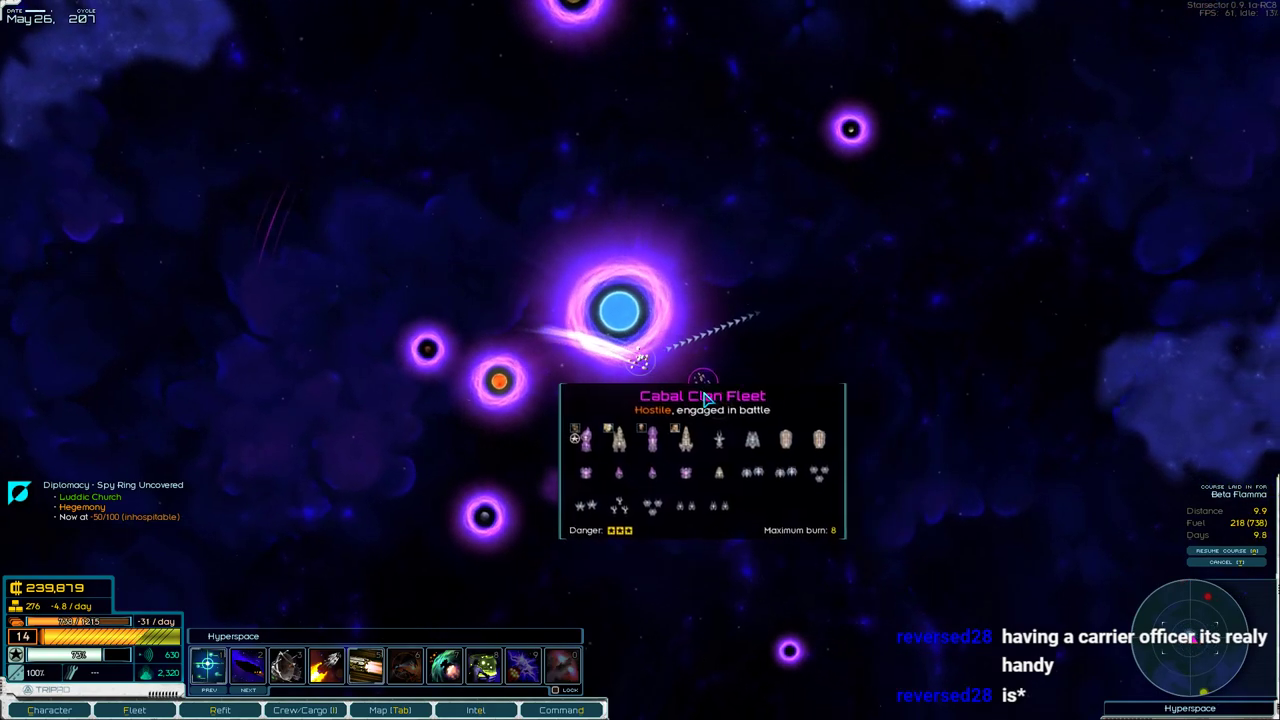
key(space)
scroll(683, 389, up, 2)
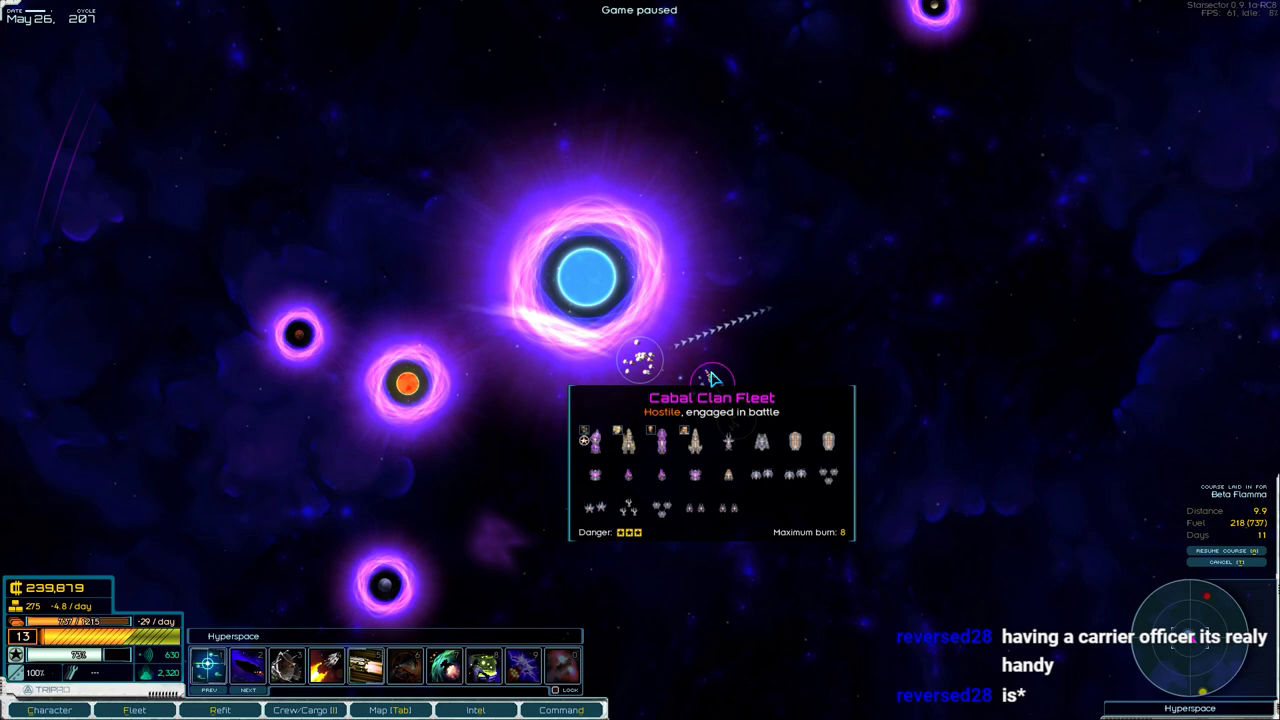
key(space)
key(shift)
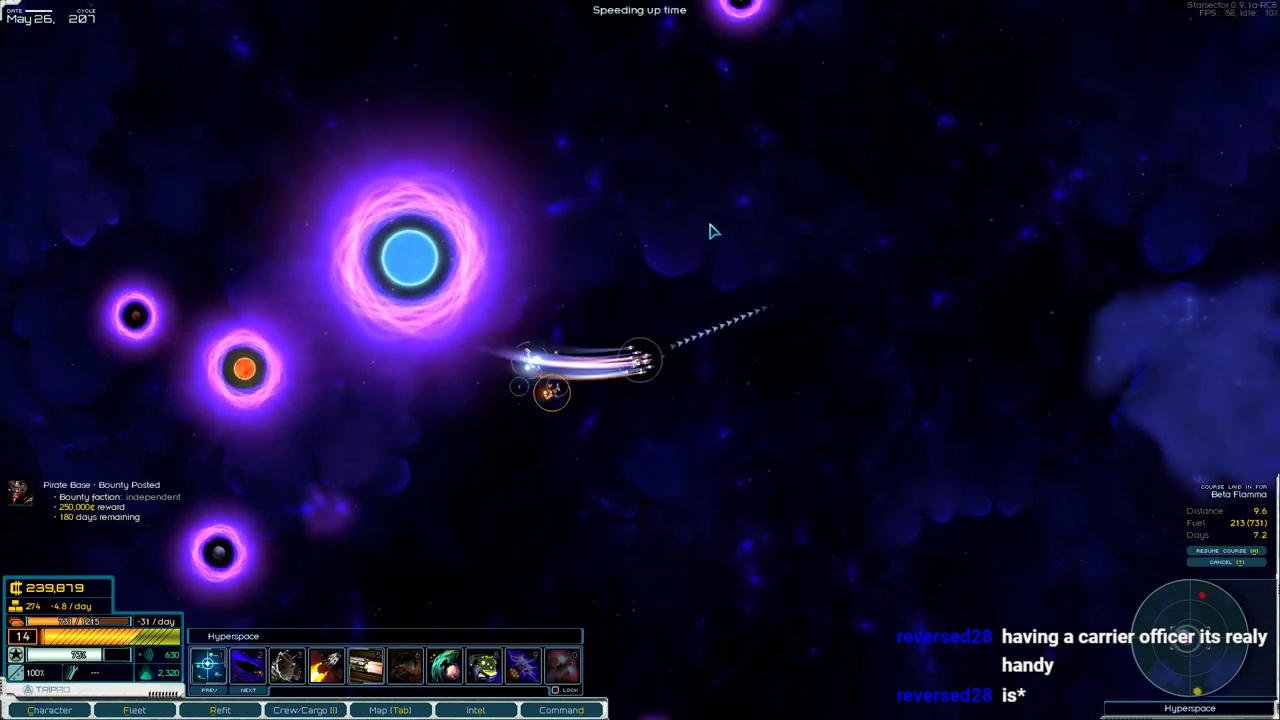
Review the new Carcus pirate base bounty, then resume hyperspace travel with time sped up.
key(e)
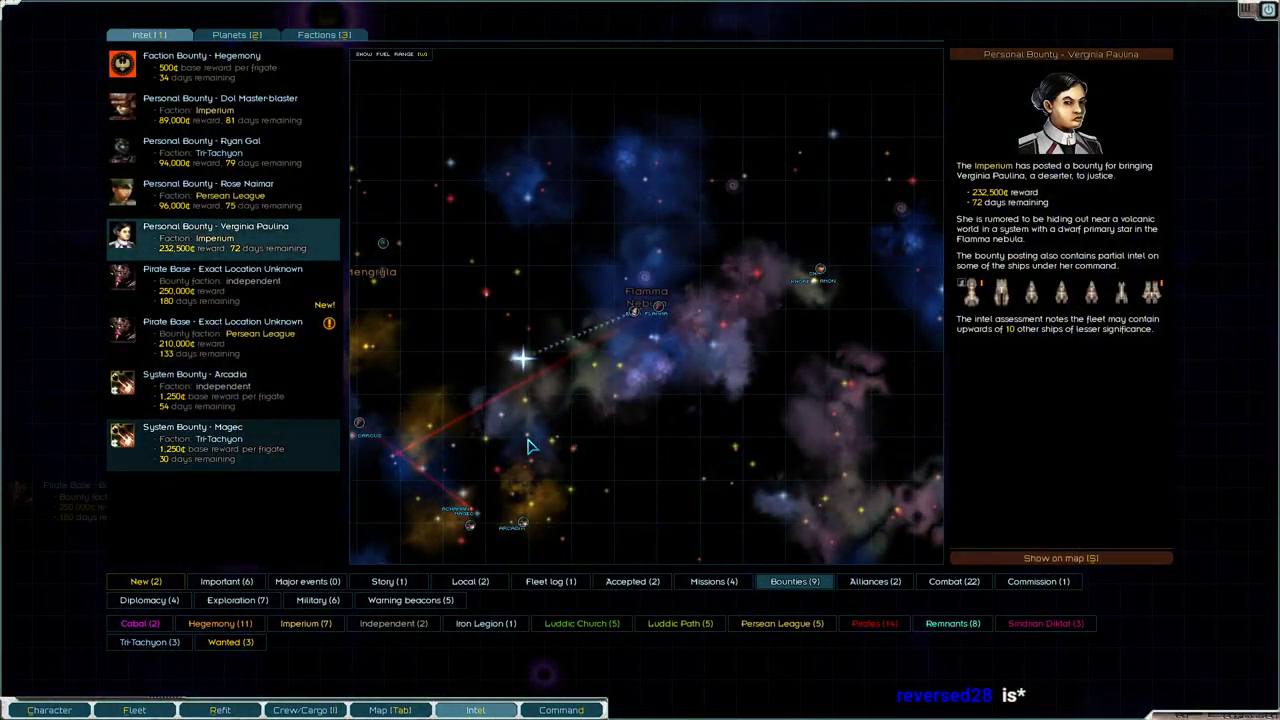
scroll(375, 375, up, 3)
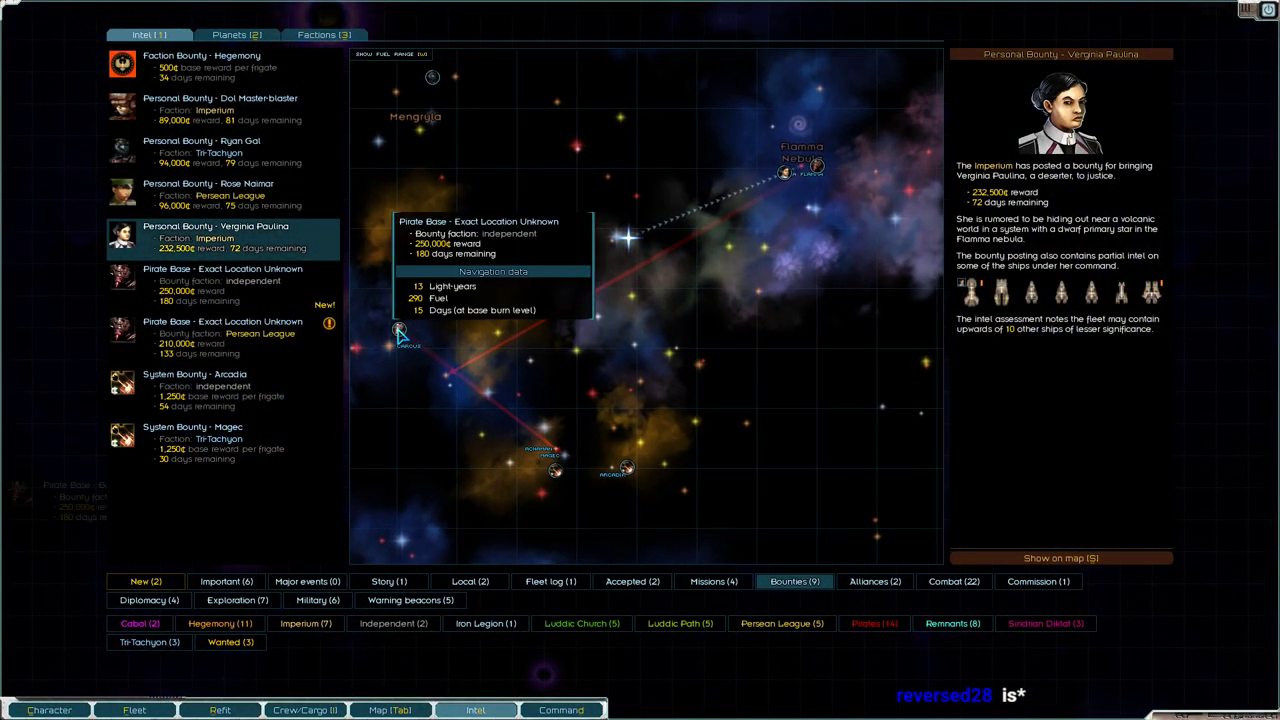
click(398, 332)
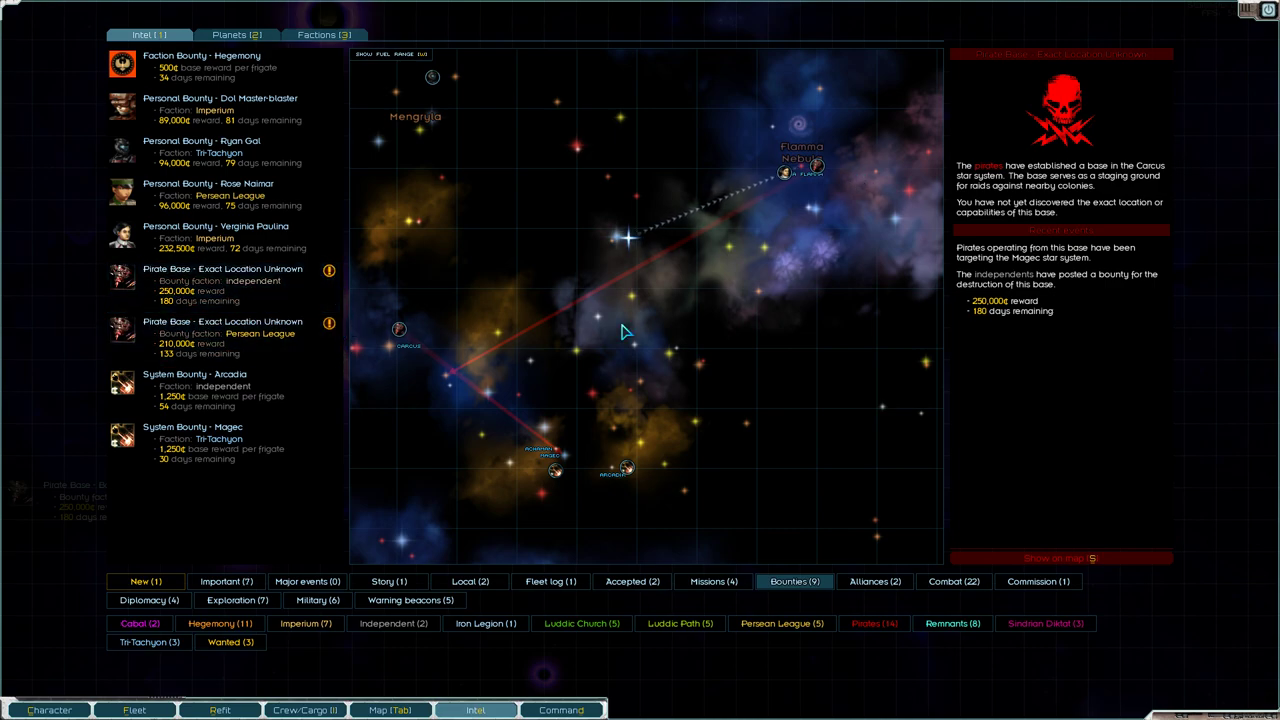
key(Escape)
key(space)
key(shift)
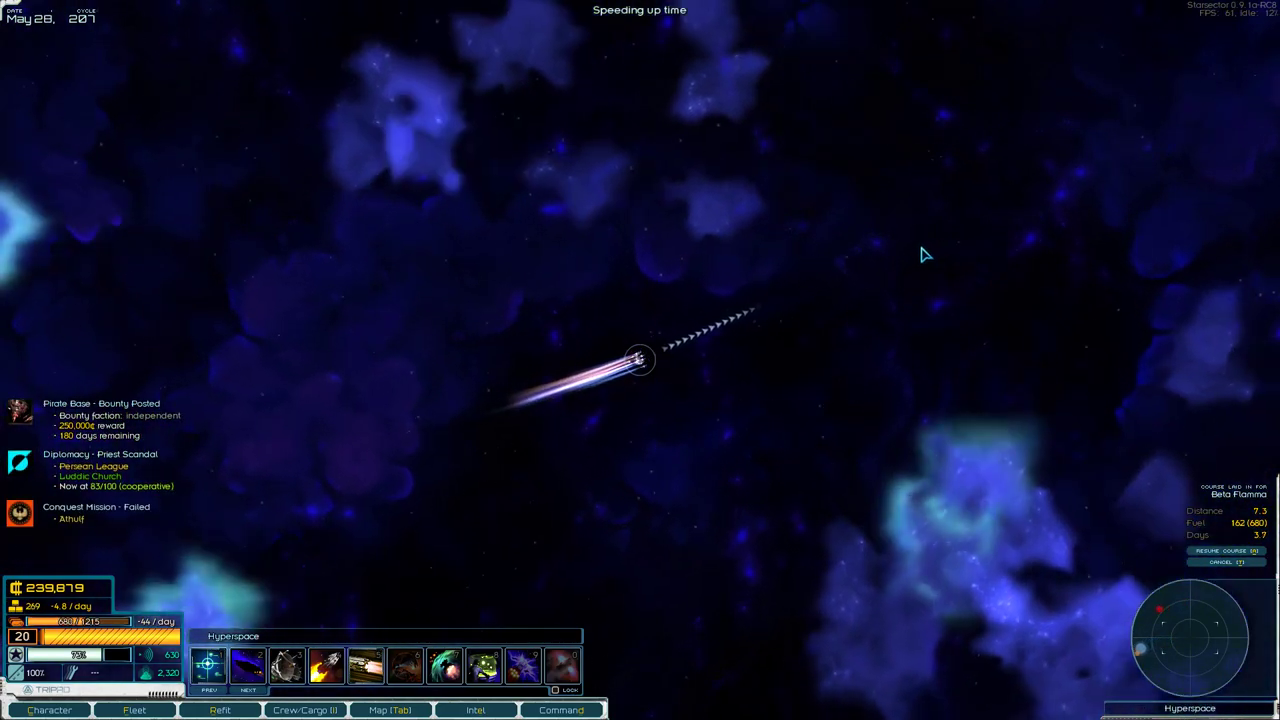
Resume the course and order the jump into Beta Flamma, then view its system map.
key(space)
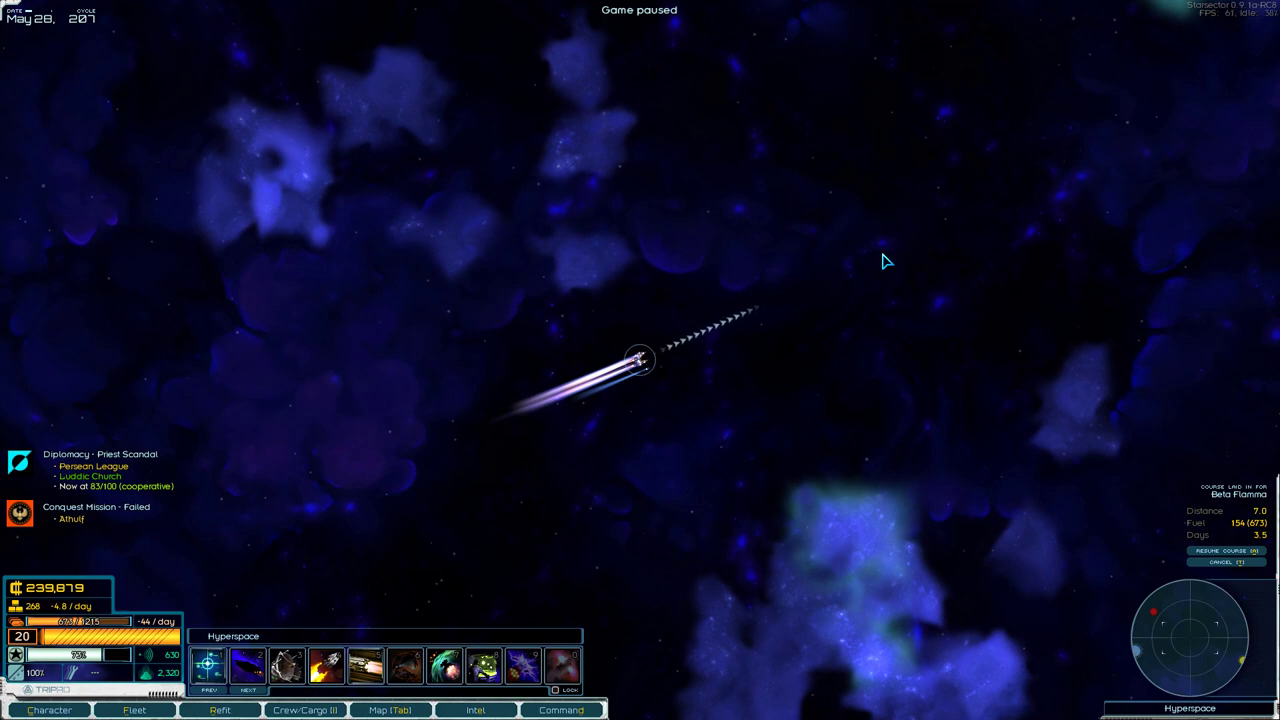
key(space)
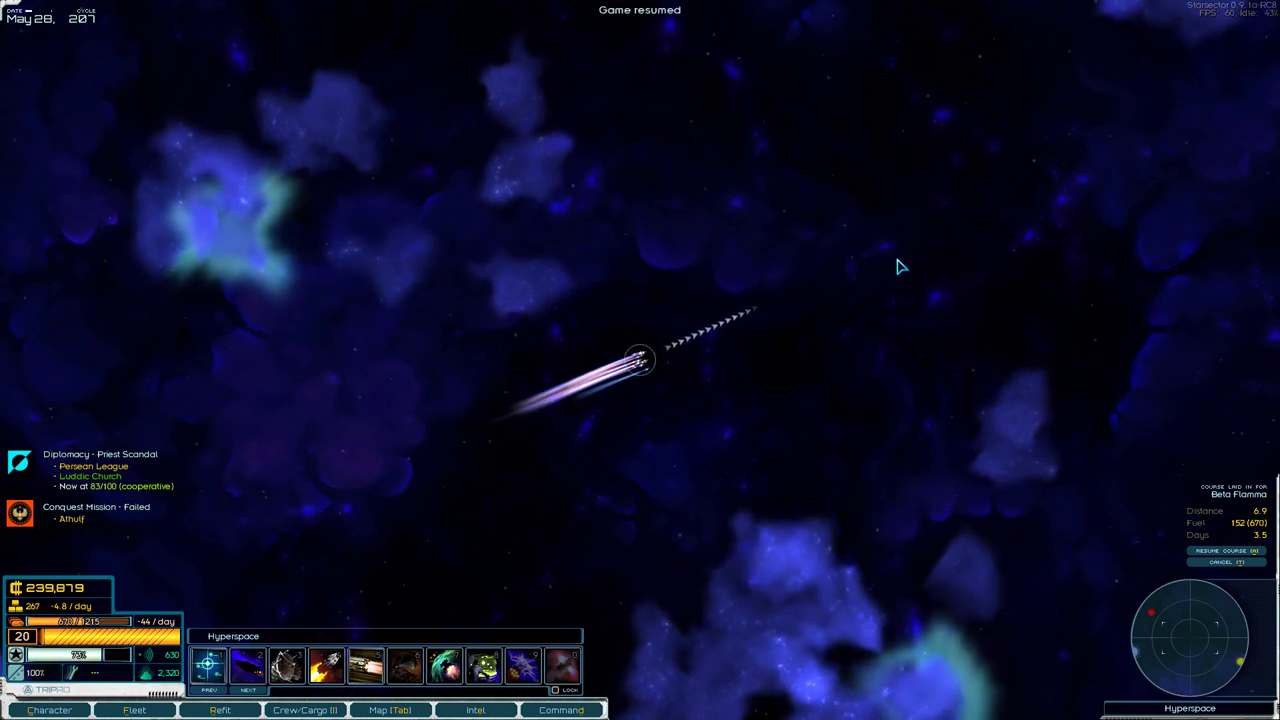
key(shift)
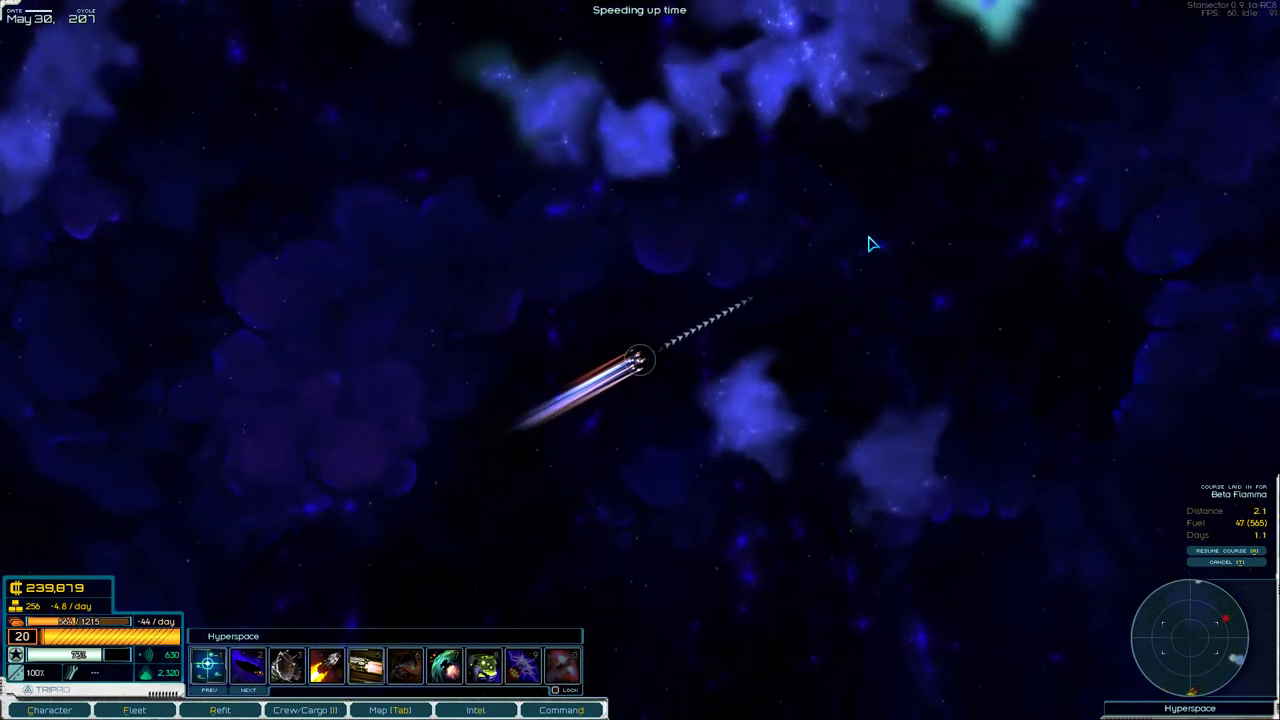
mouse_move(710, 207)
click(728, 265)
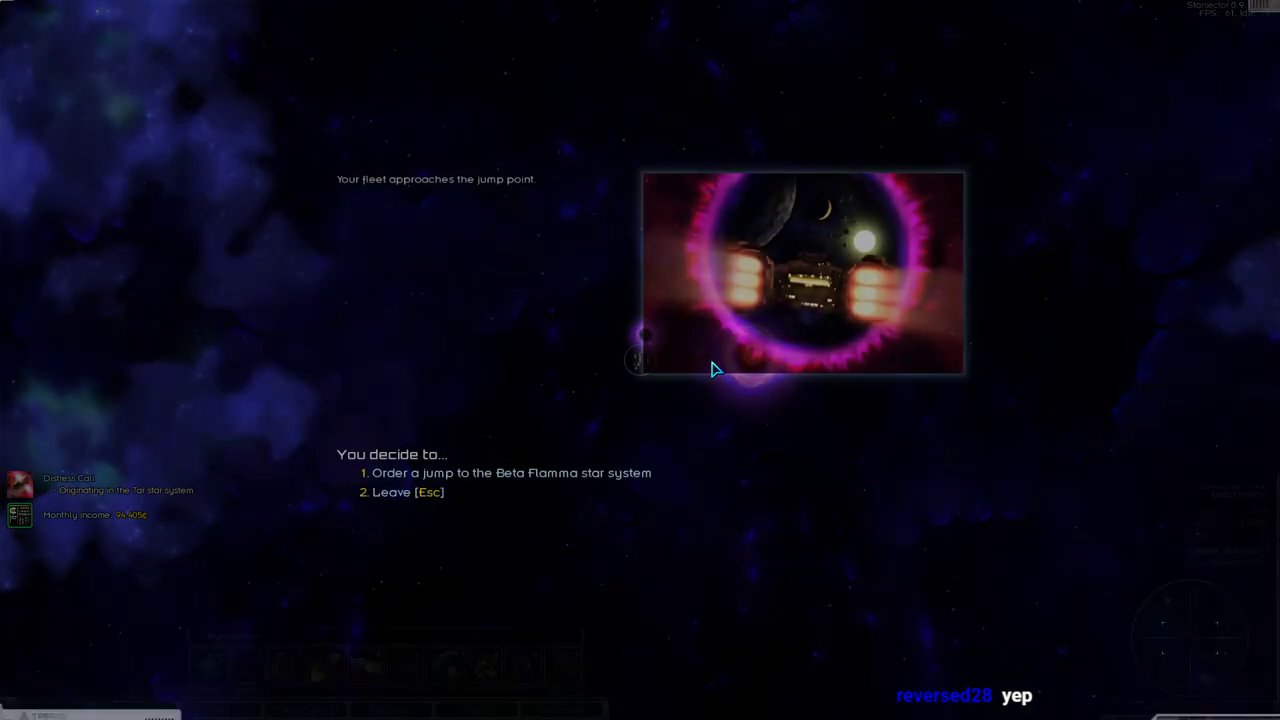
key(1)
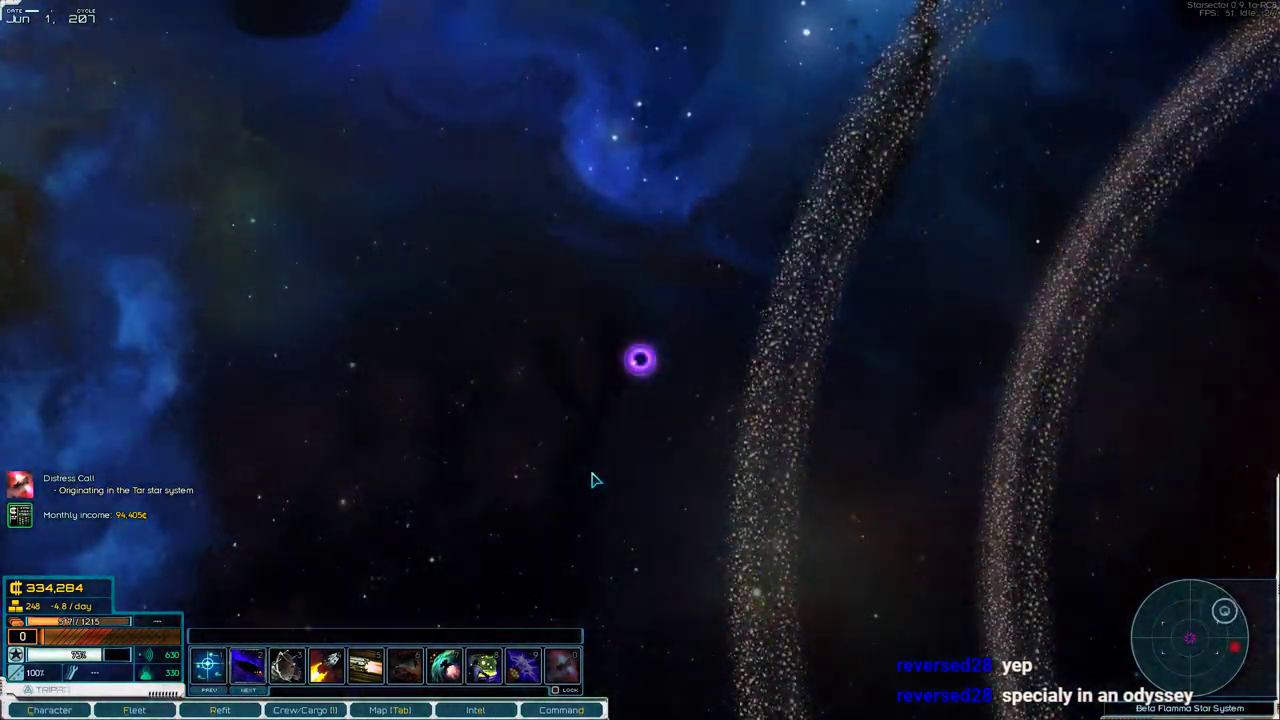
key(Tab)
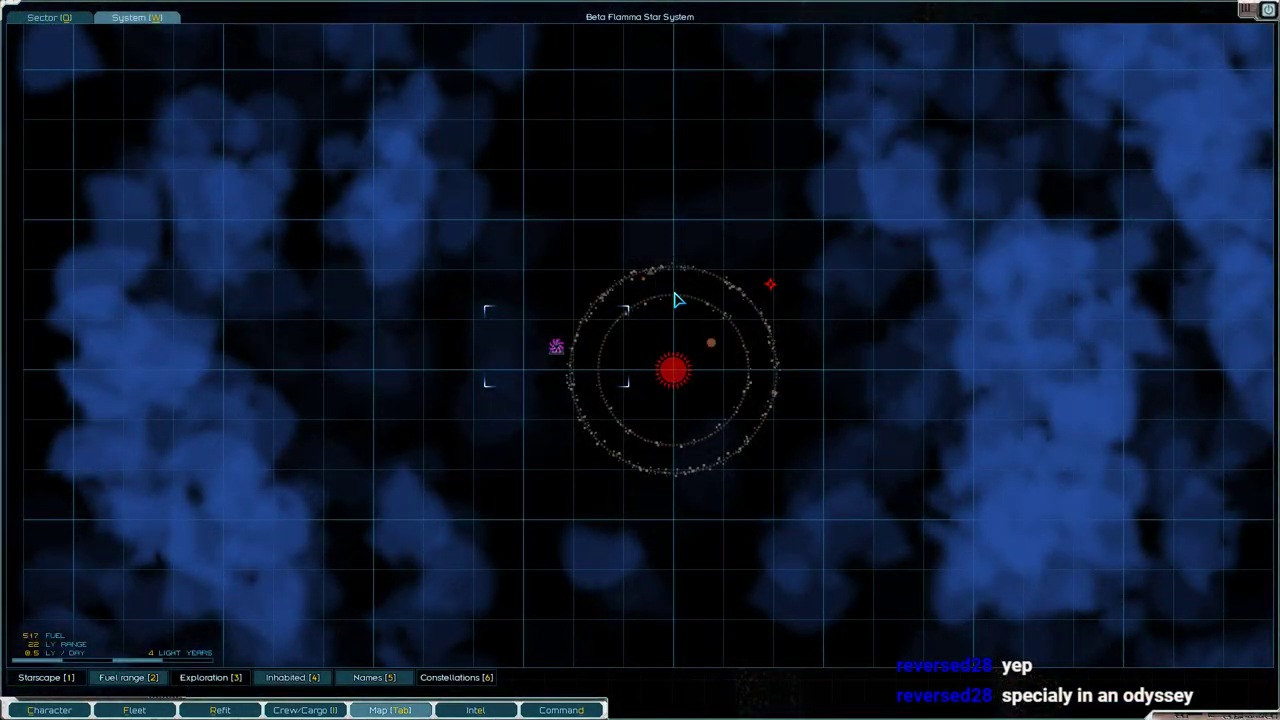
Check the Persean League pirate base and Verginia Paulina bounty entries in the intel.
key(e)
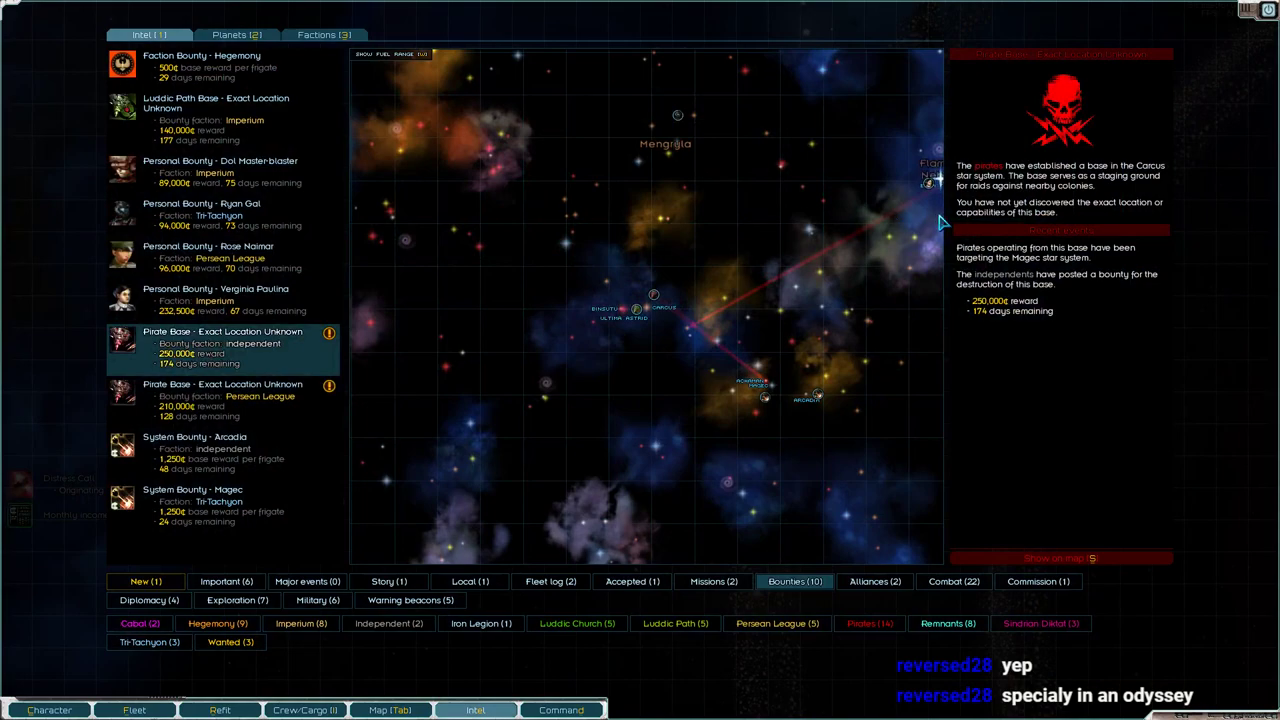
click(265, 421)
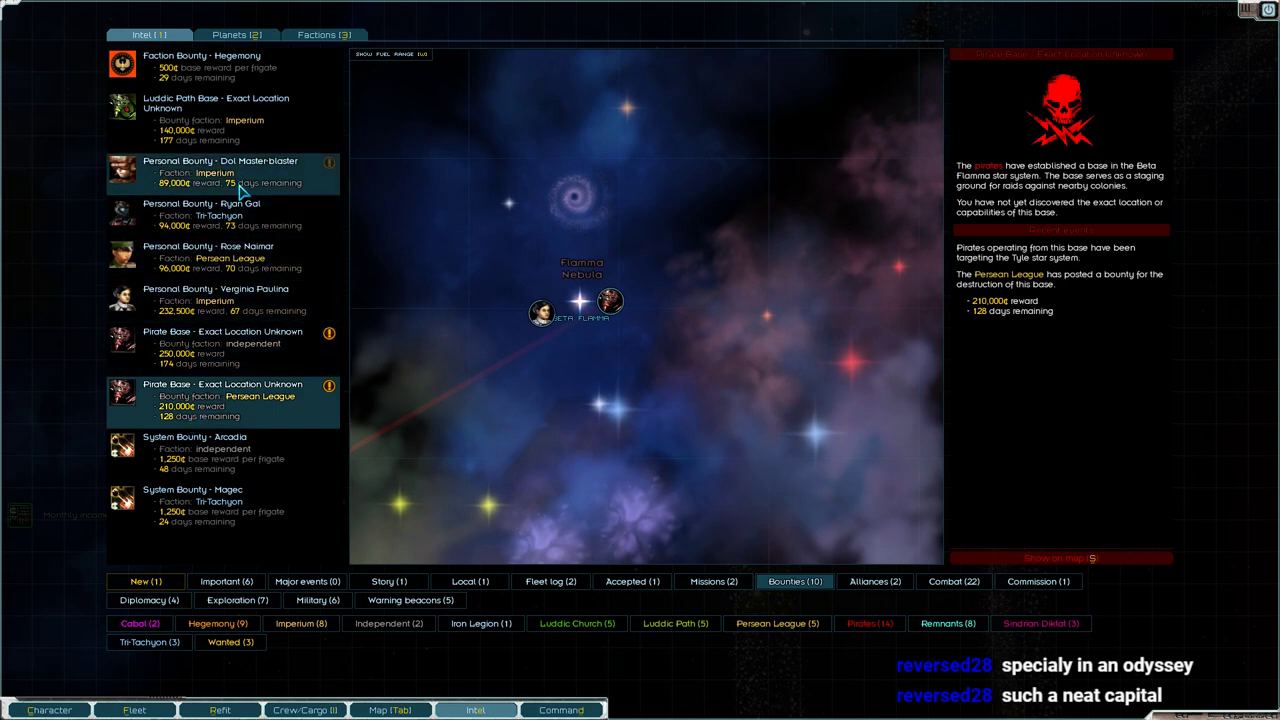
click(220, 300)
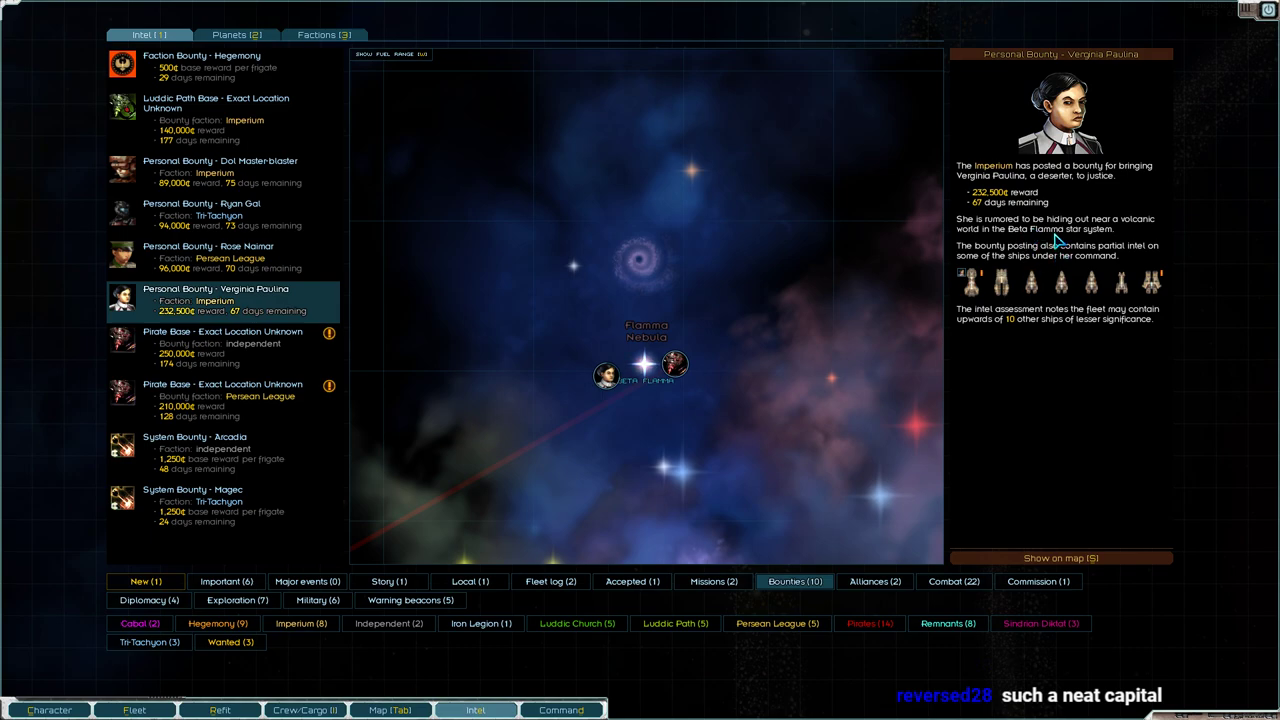
Survey the Beta Flamma system map, then resume flight with time sped up.
key(s)
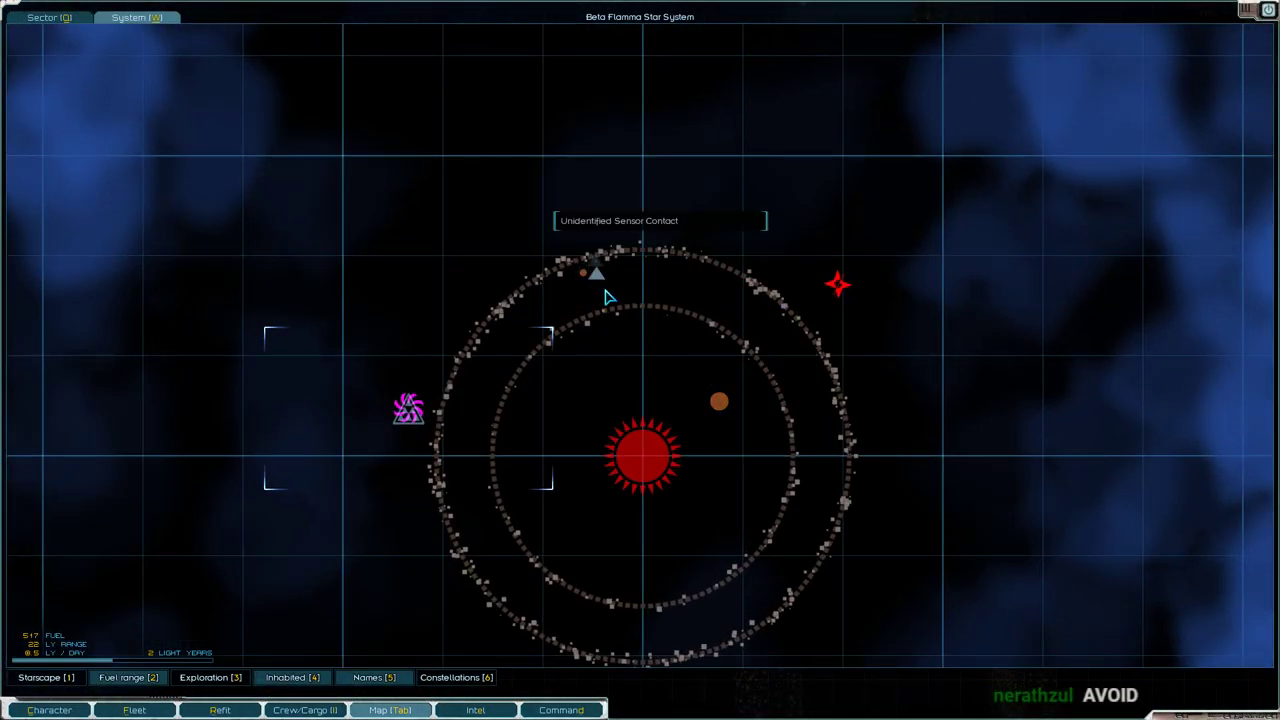
key(Escape)
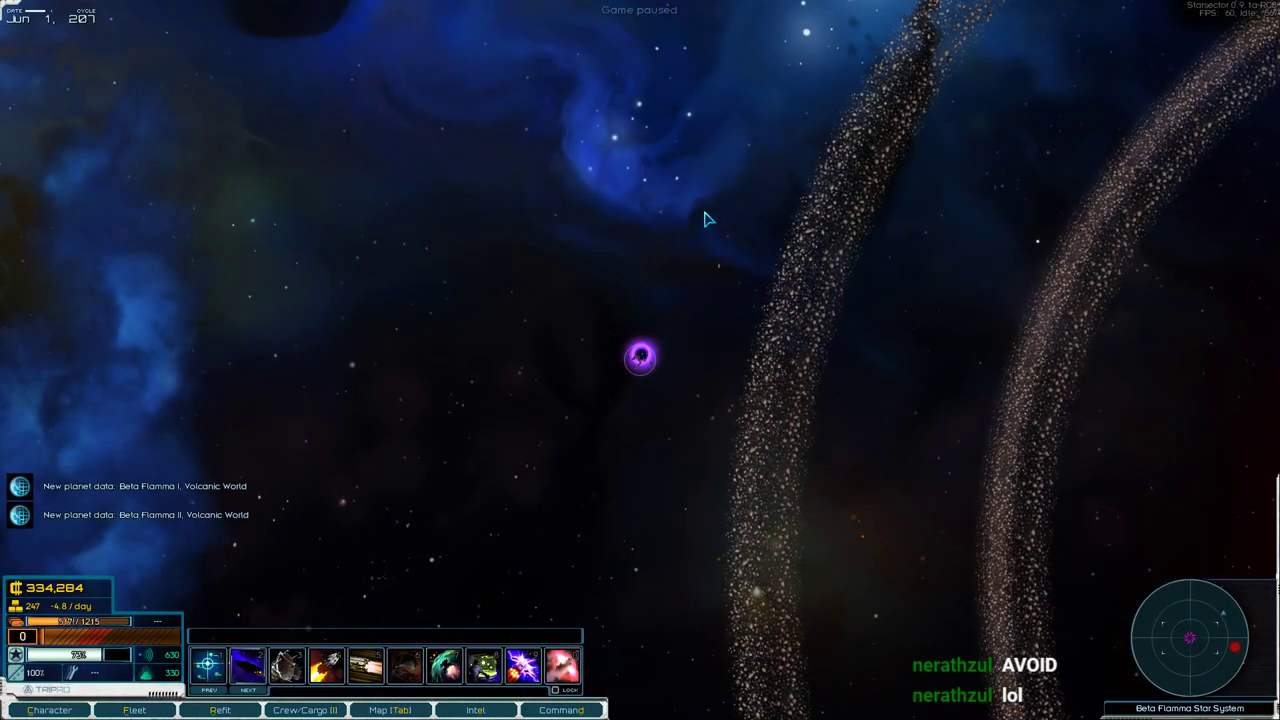
key(shift)
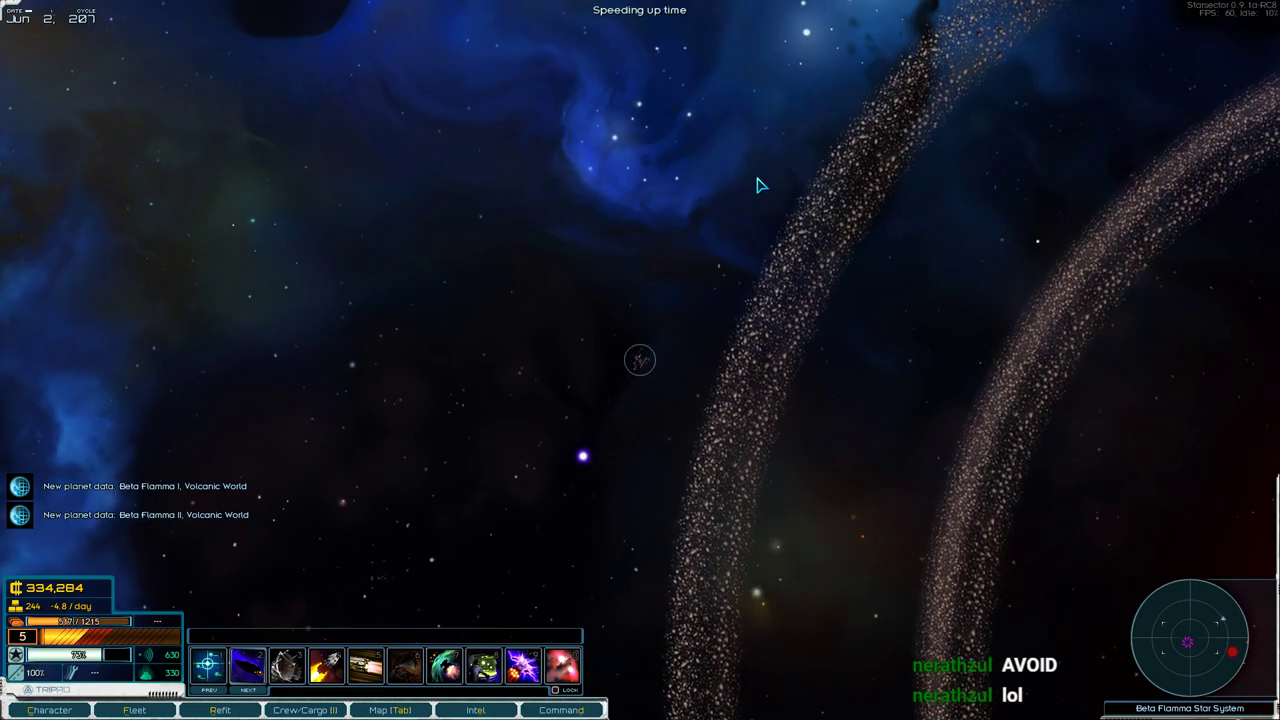
key(Tab)
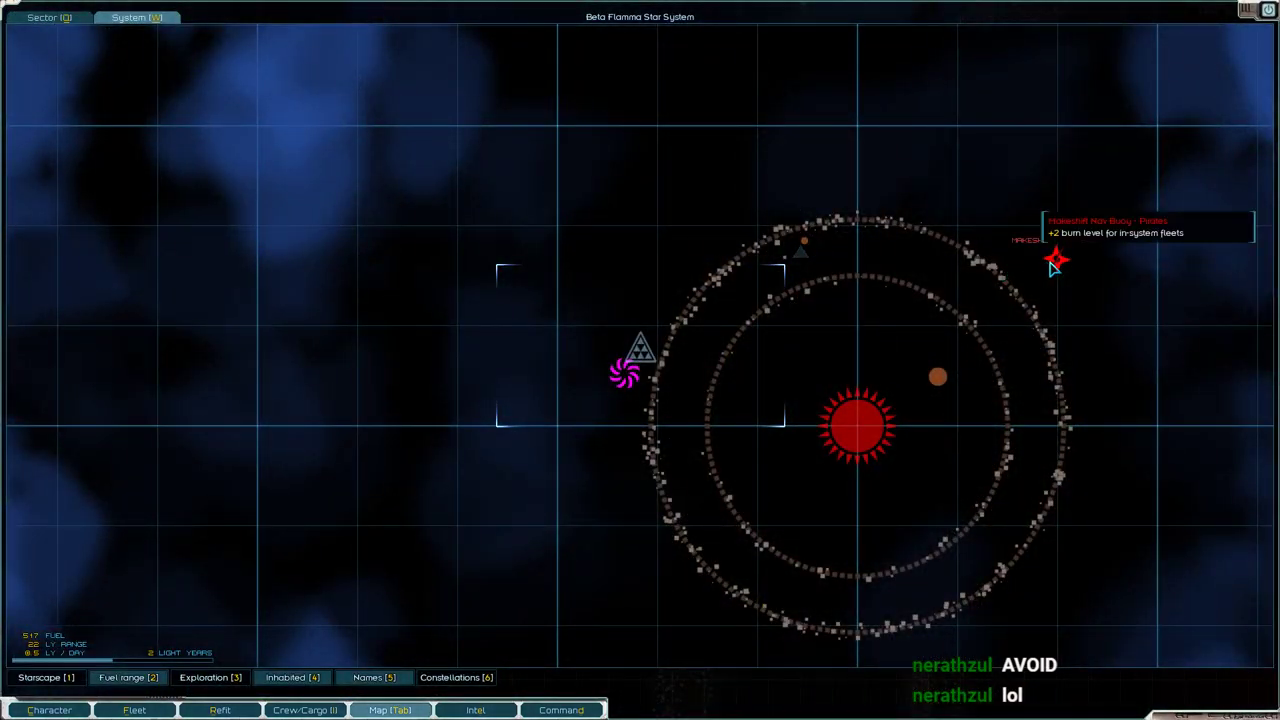
scroll(1053, 265, down, 5)
scroll(726, 280, up, 3)
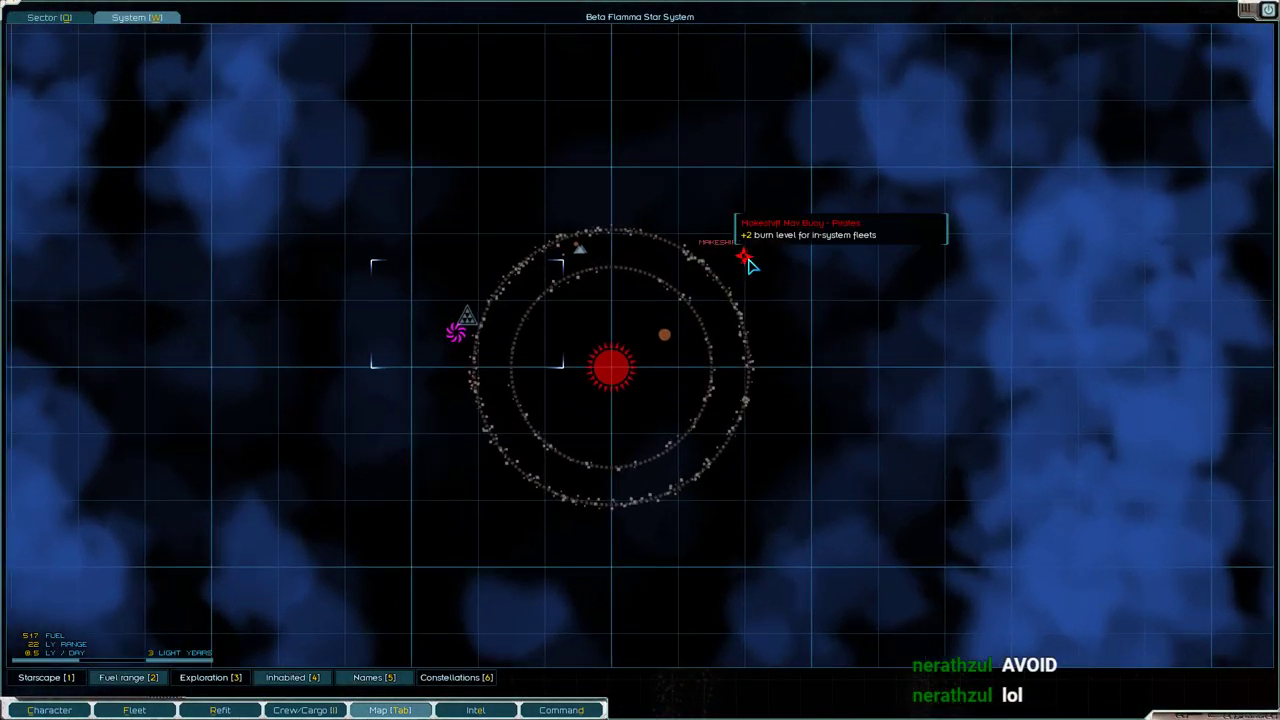
key(Tab)
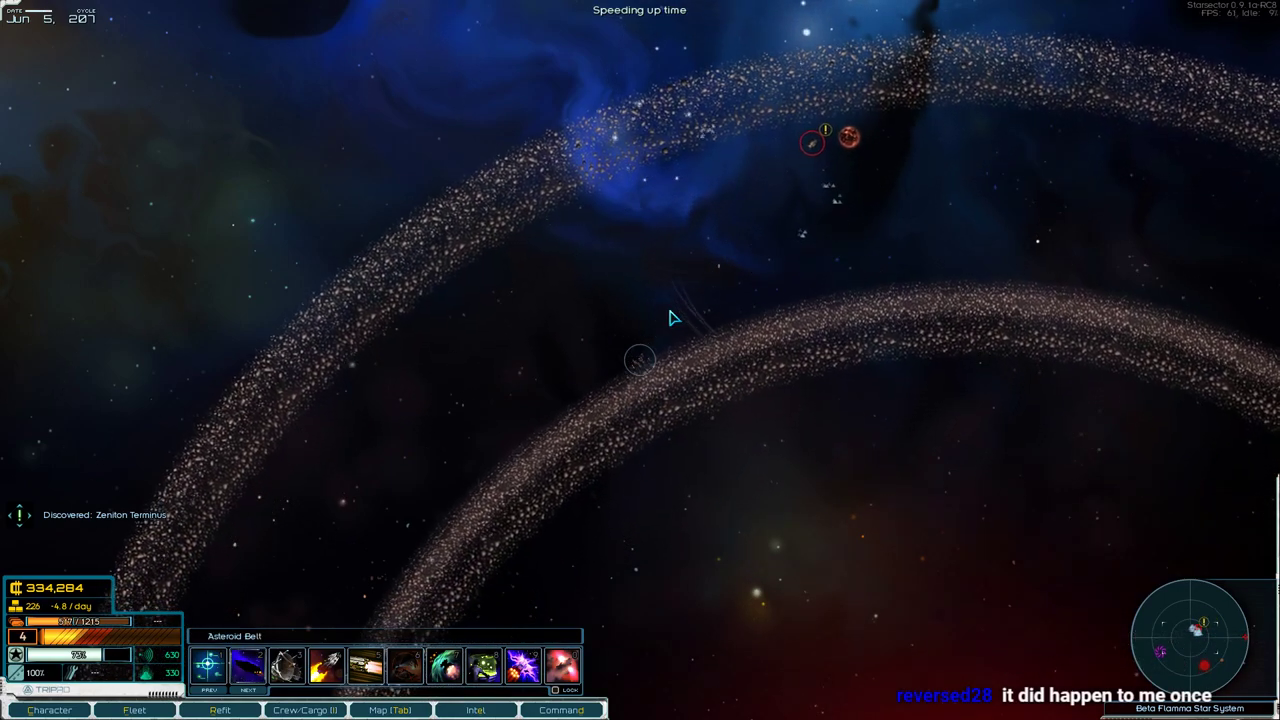
Inspect the Unidentified Fleet near Beta Flamma II, check the system map, and save the game.
key(space)
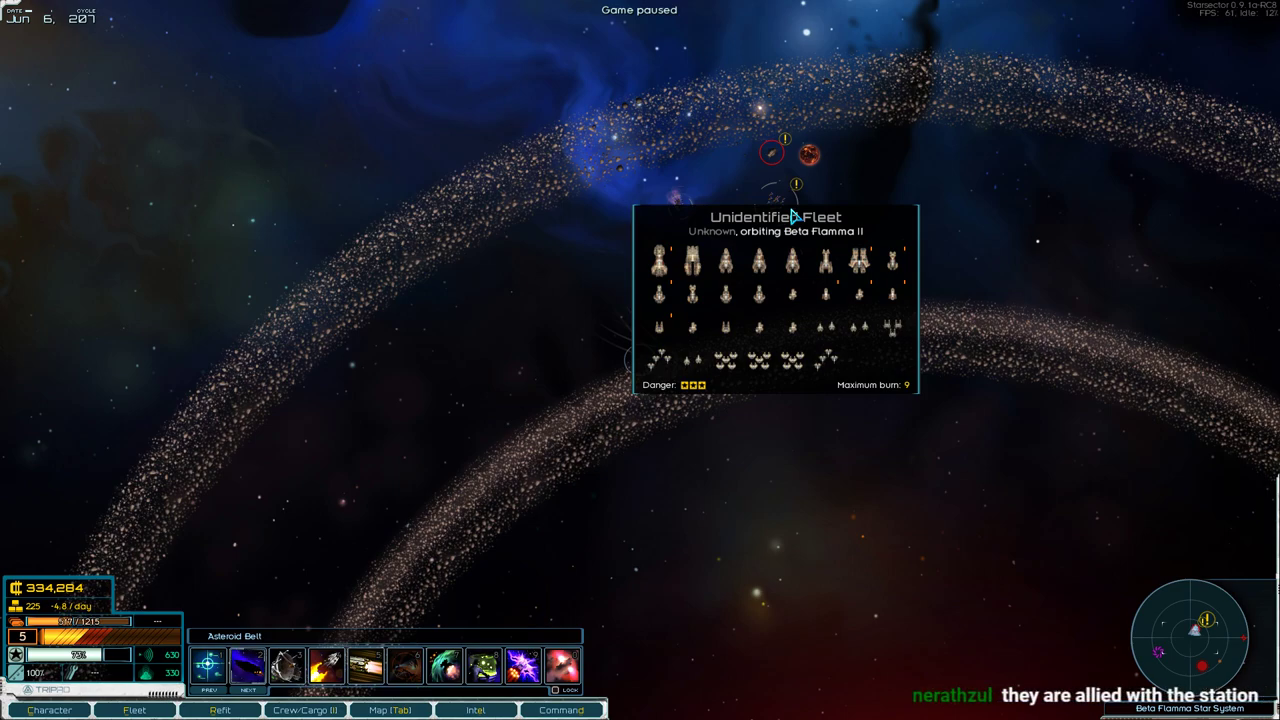
key(space)
key(shift)
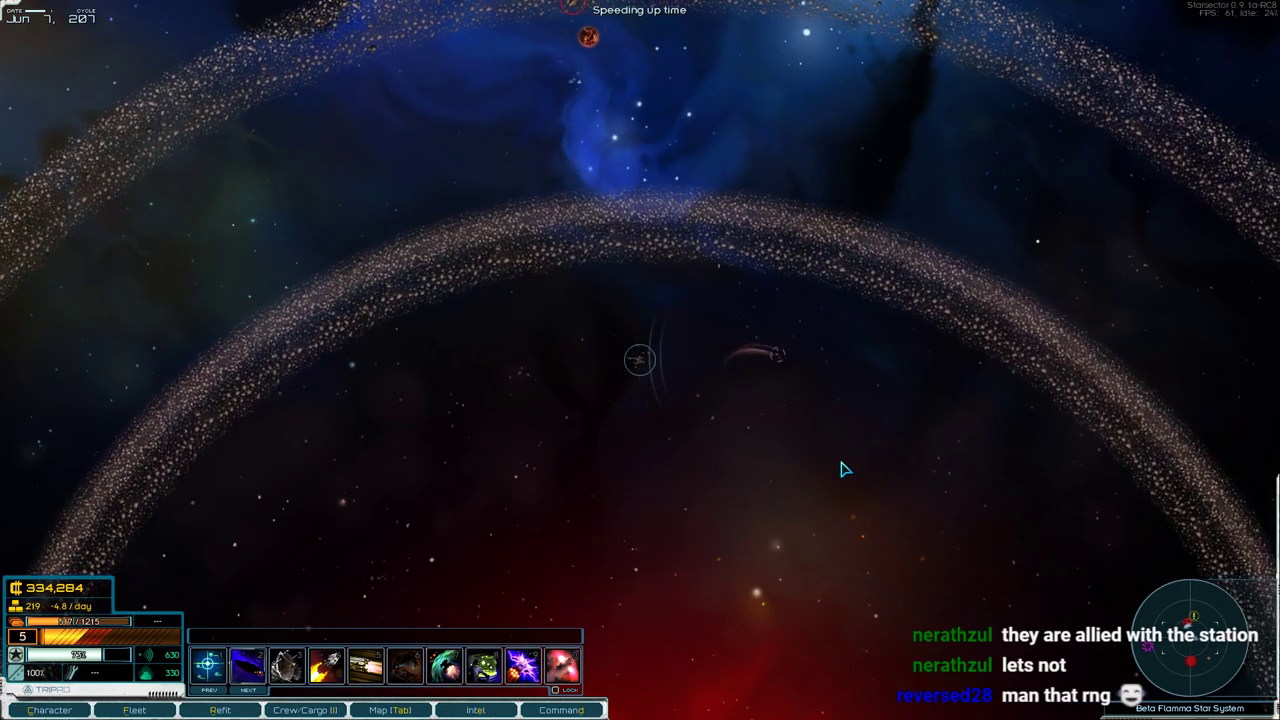
key(Tab)
key(Tab)
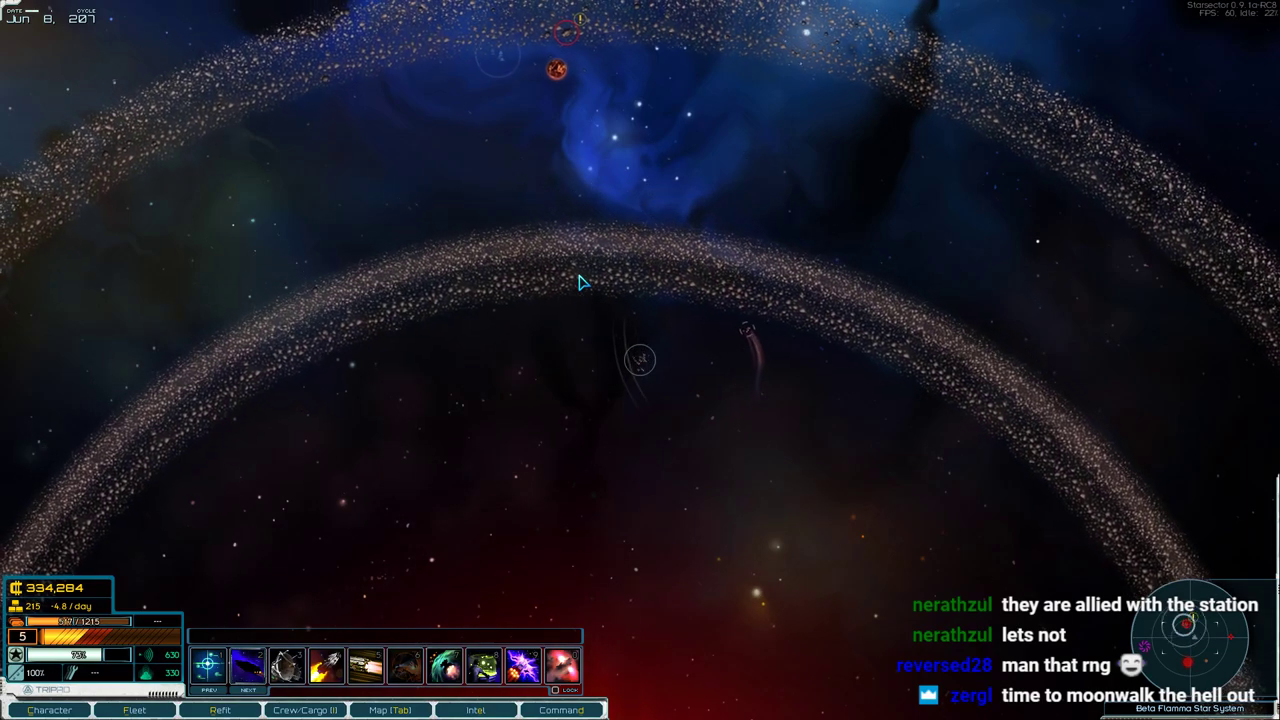
key(space)
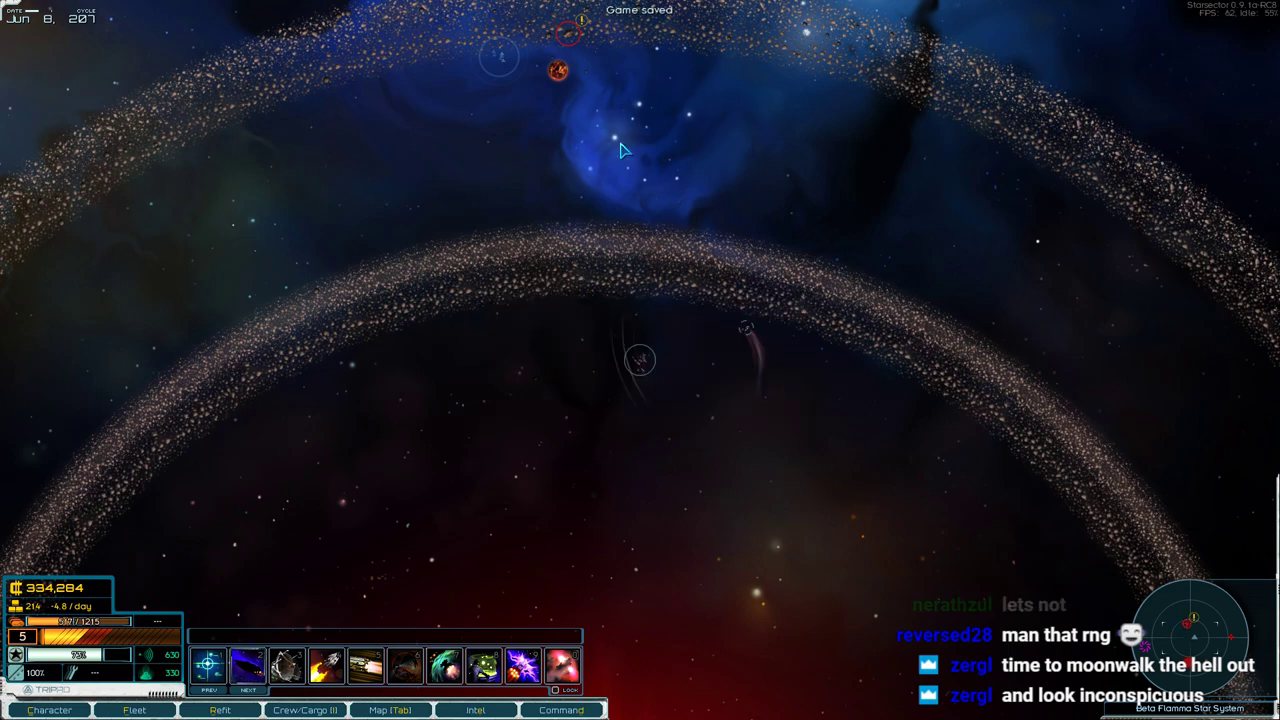
key(space)
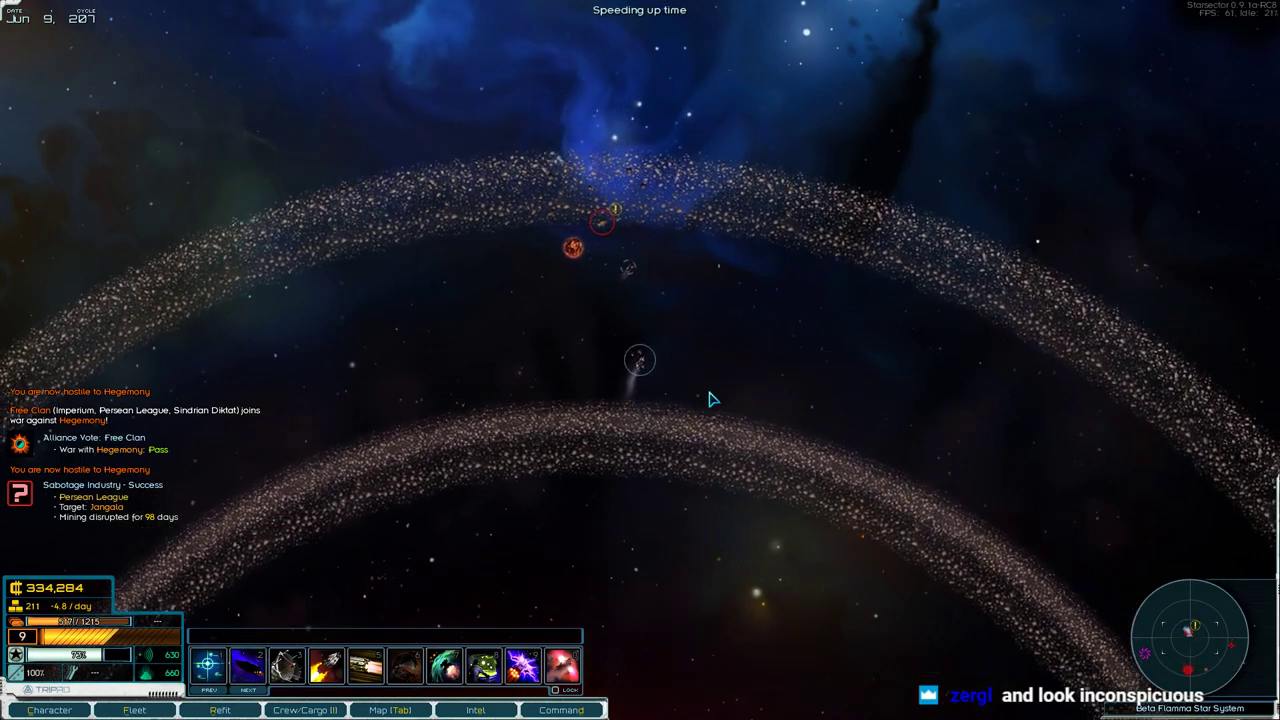
Review both fleets and choose 'Move in to engage' against Paulina's fleet.
drag(722, 393, 876, 426)
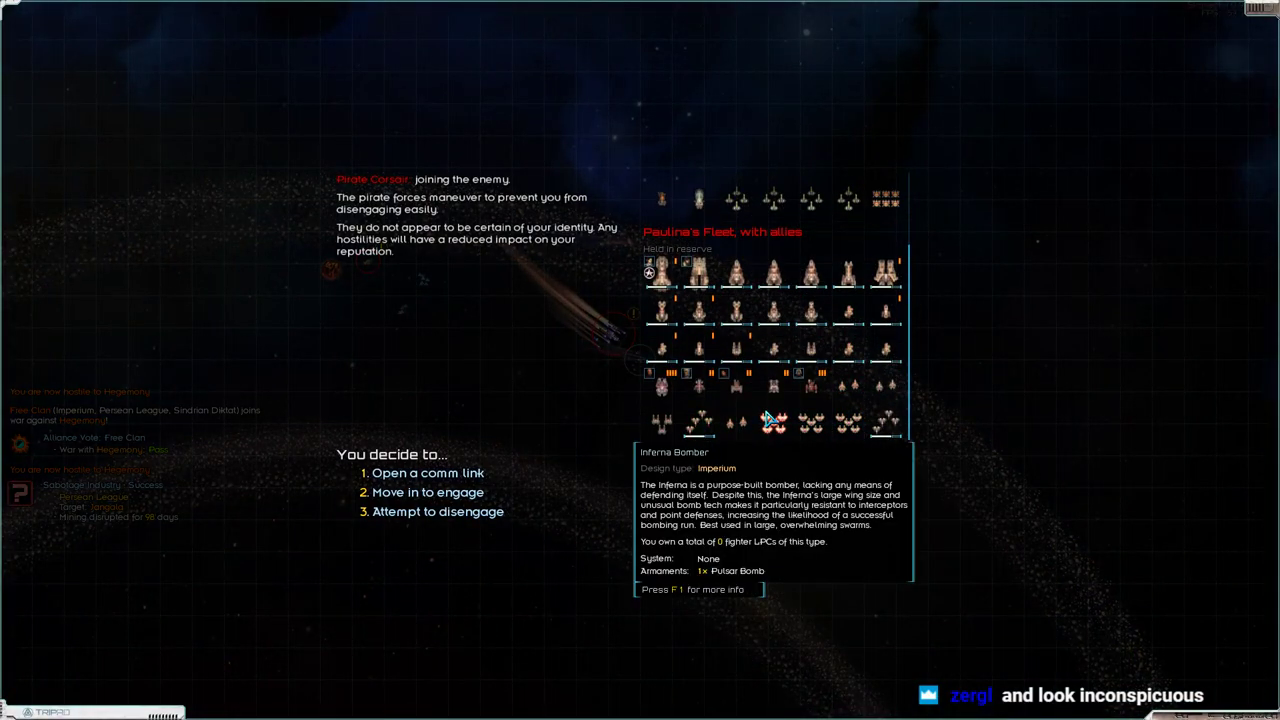
scroll(767, 417, up, 2)
scroll(767, 417, up, 2)
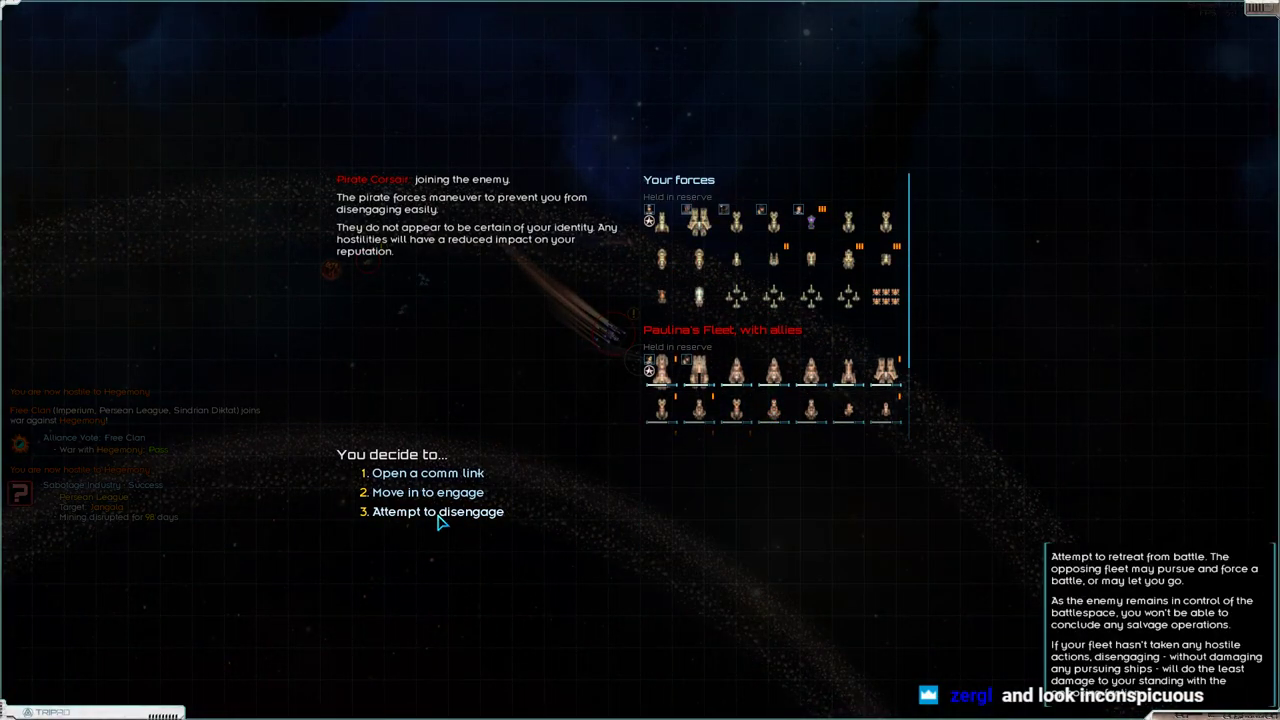
click(398, 495)
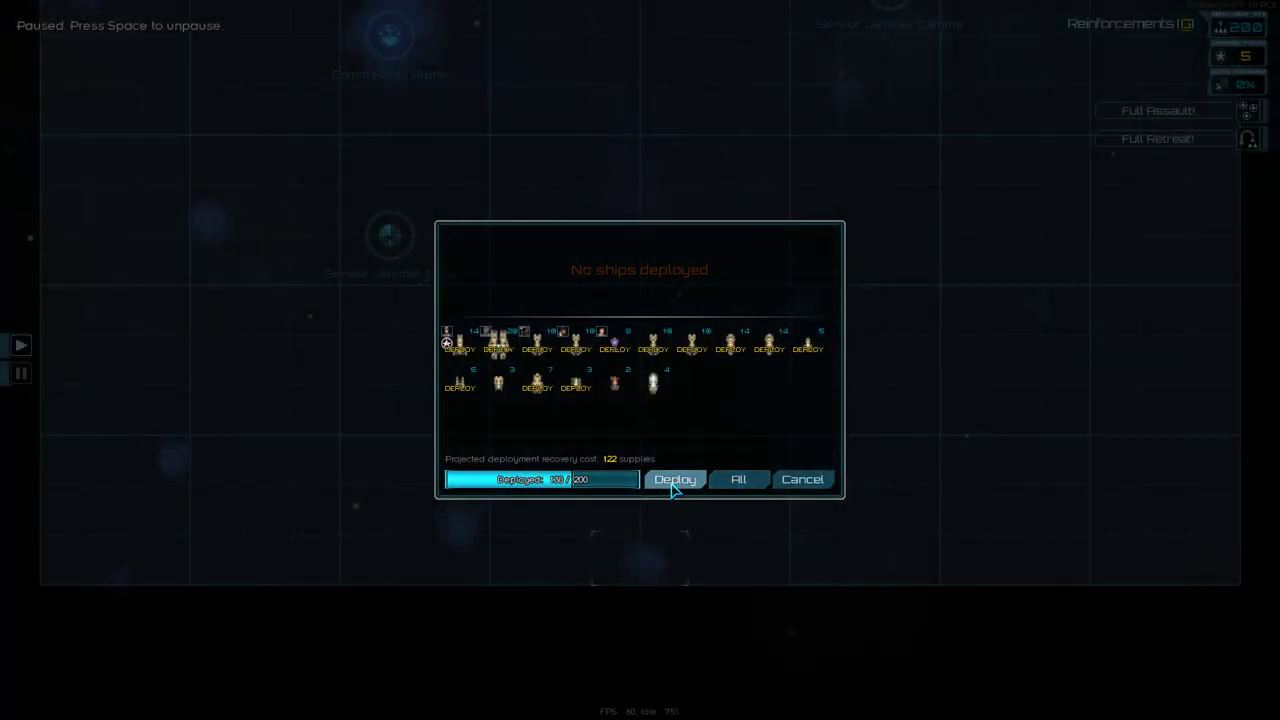
Deploy the selected ships into battle and glance at the tactical command map.
click(673, 484)
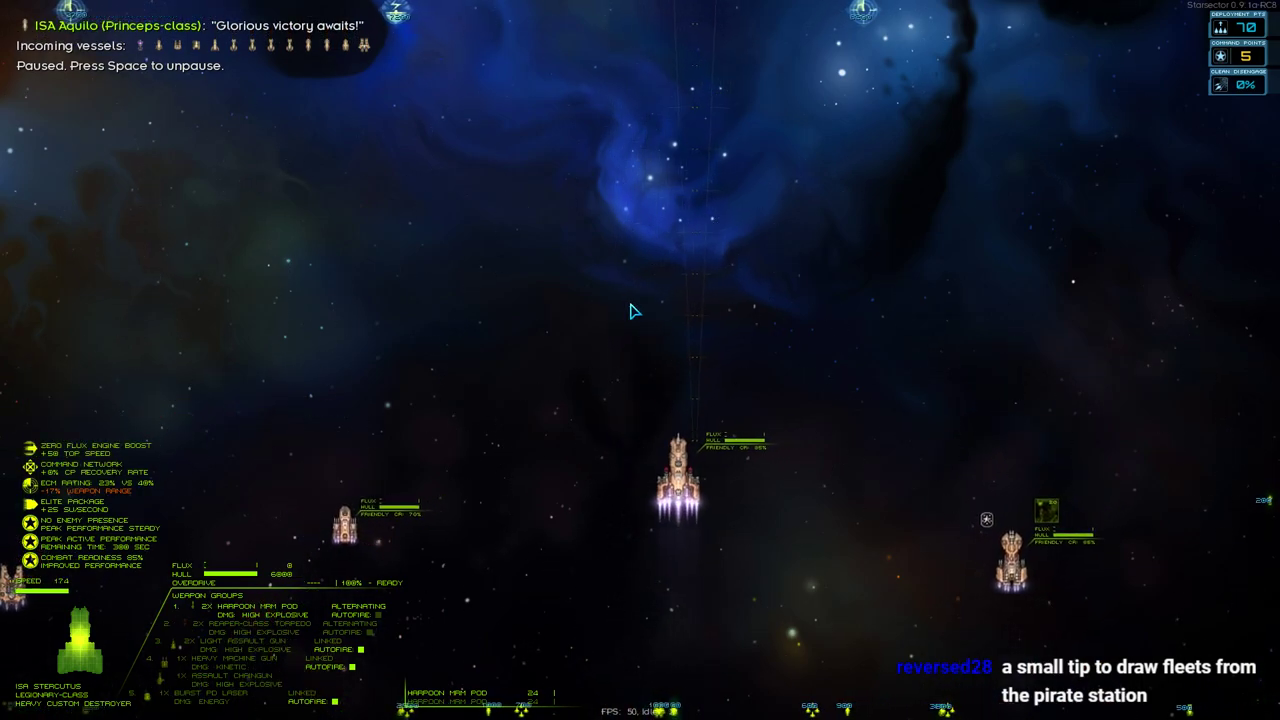
key(Tab)
key(Tab)
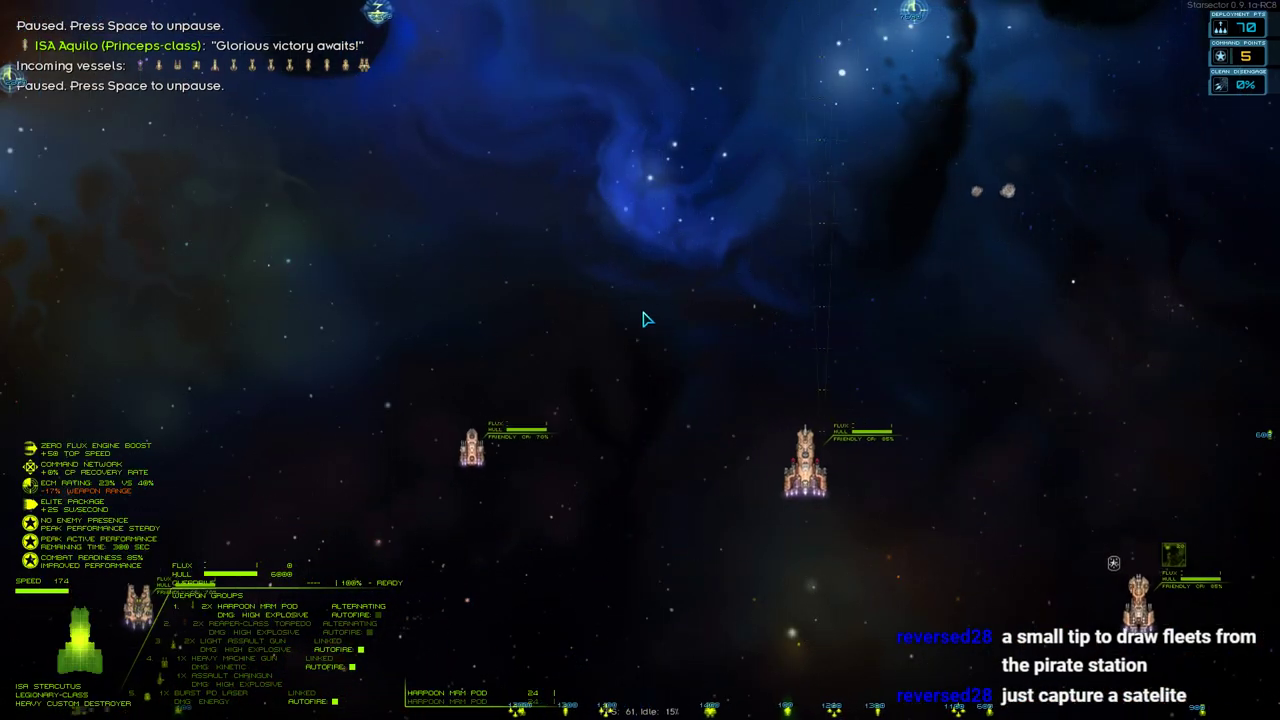
key(Tab)
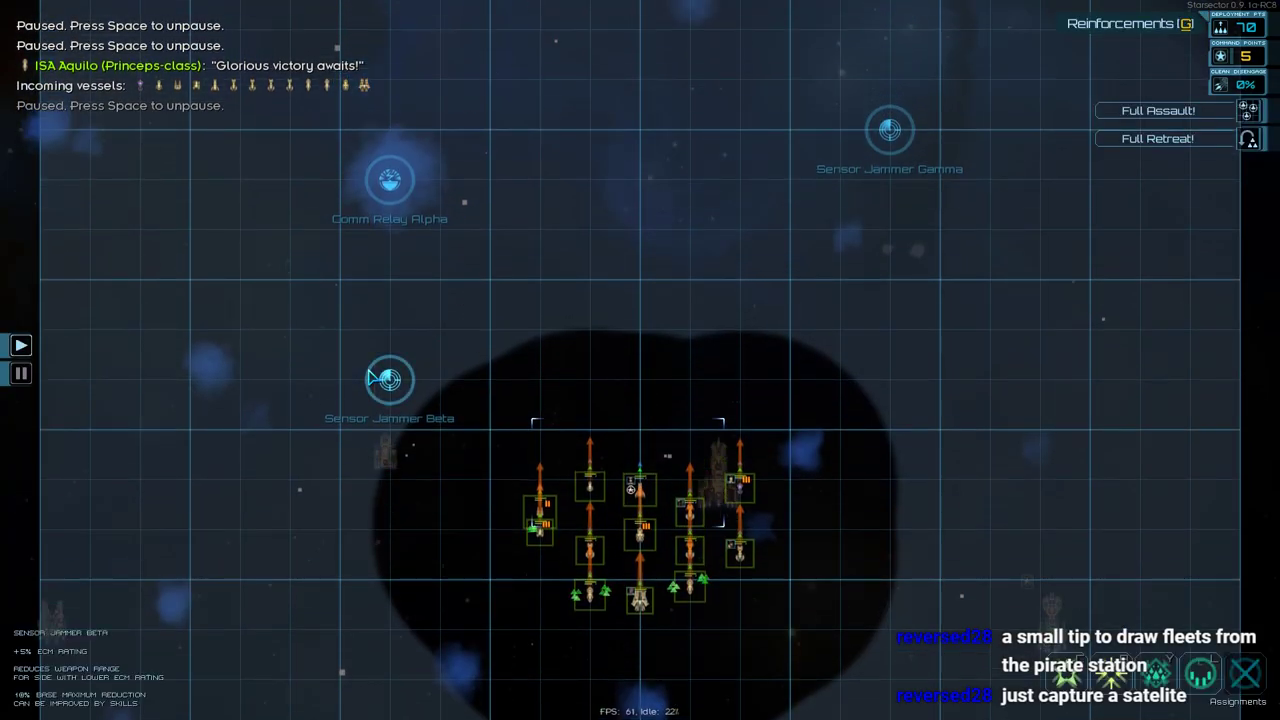
key(Tab)
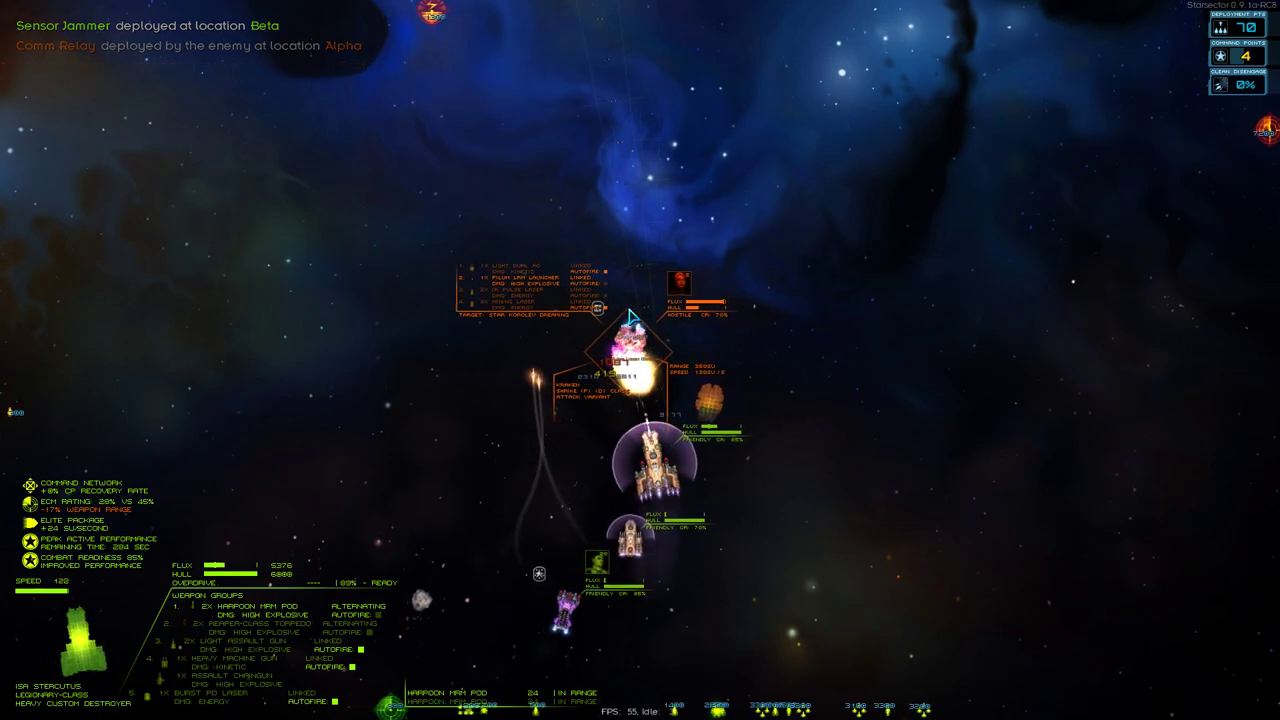
Vent the flagship's flux twice, checking the tactical map after each vent.
key(v)
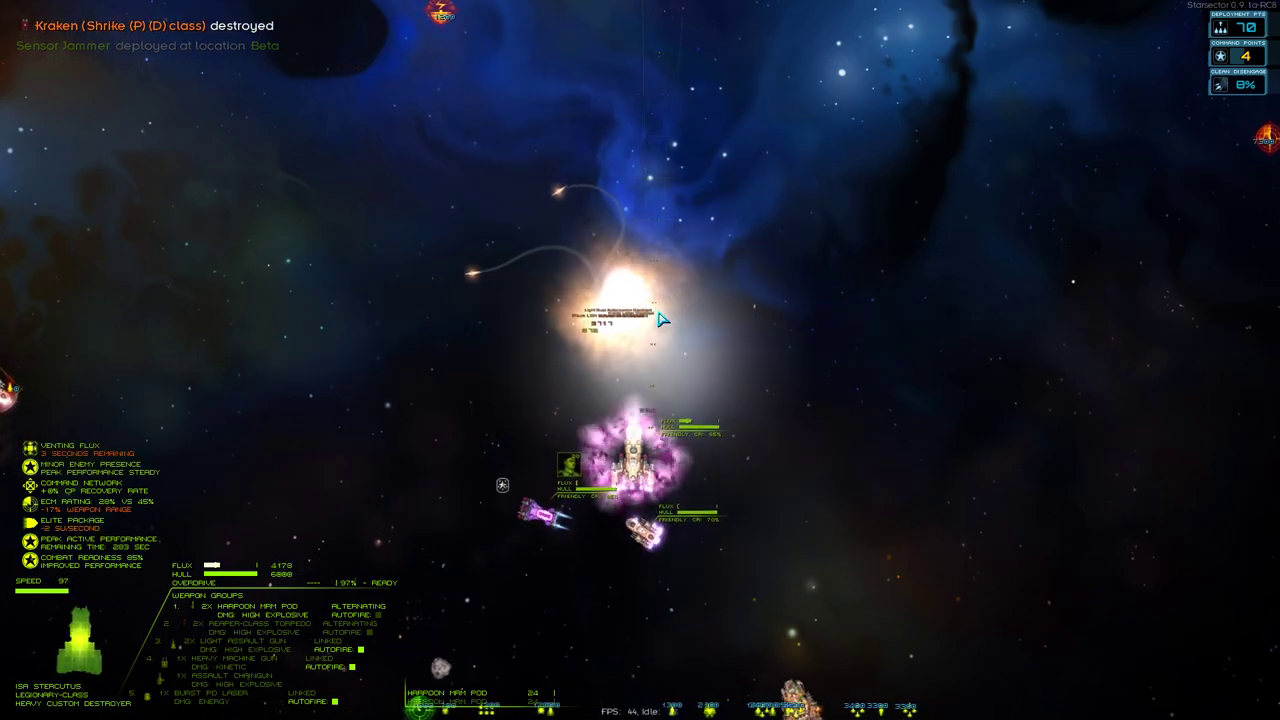
key(Tab)
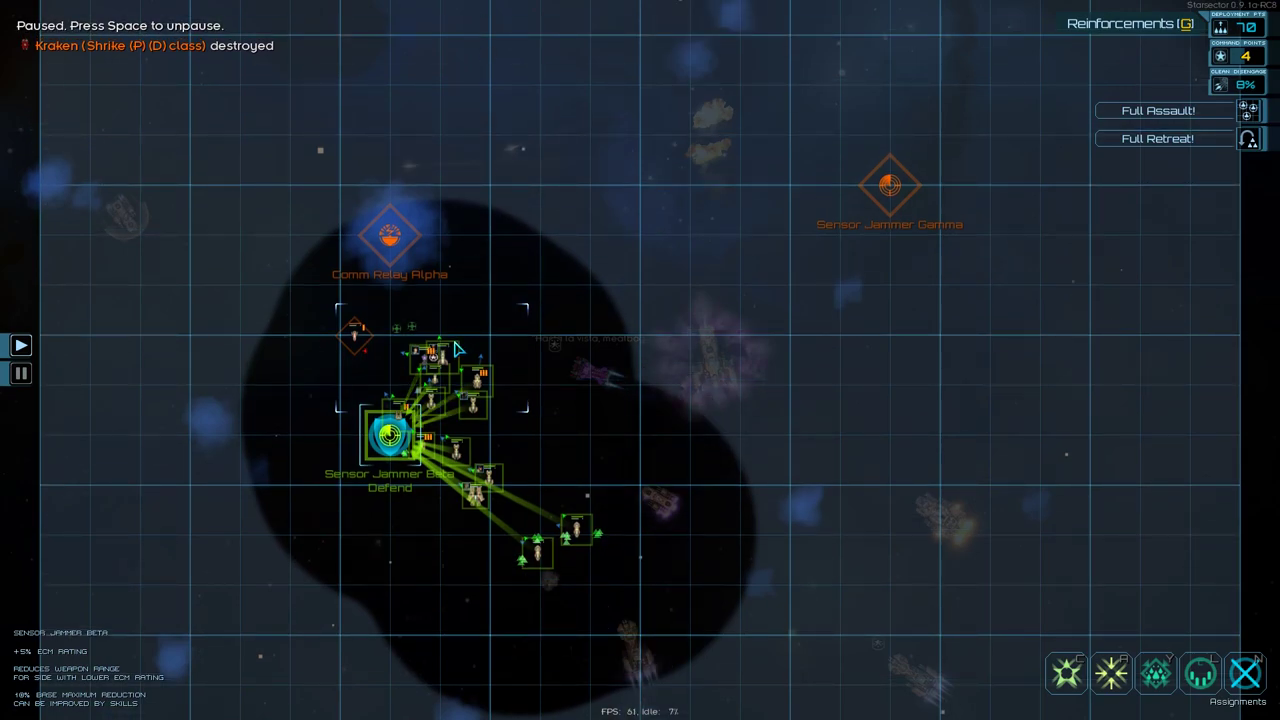
key(Tab)
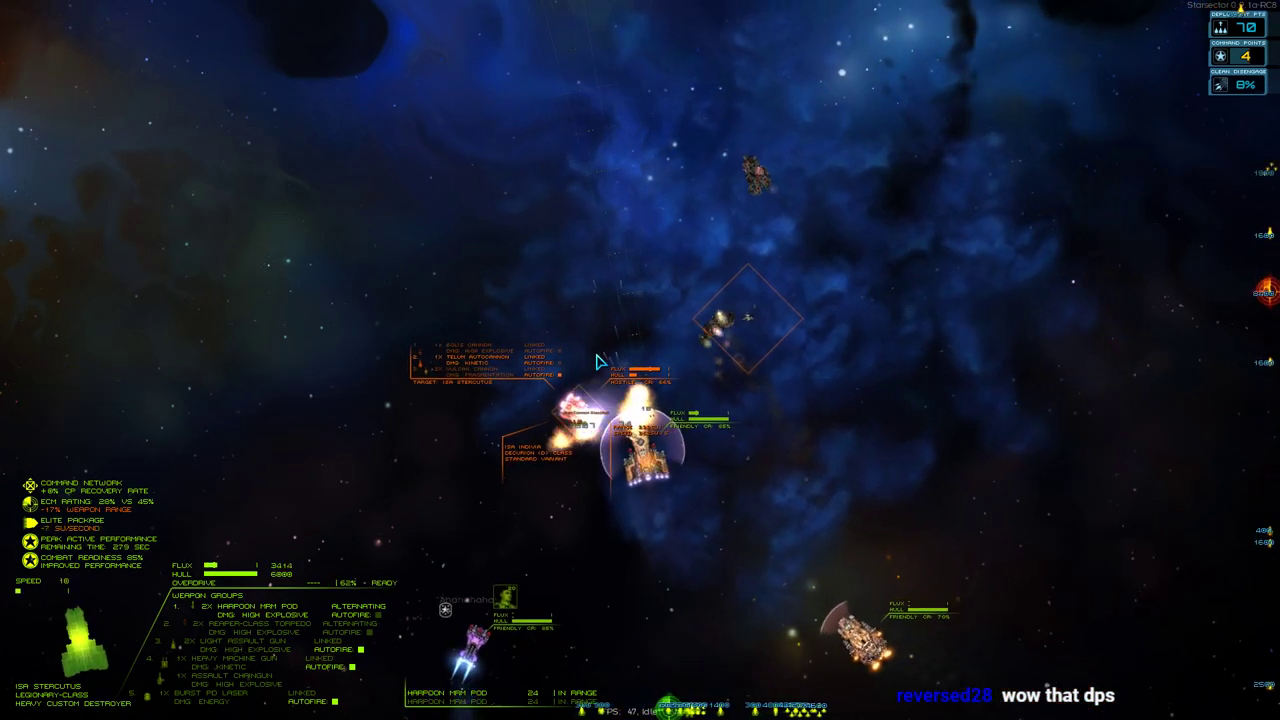
key(v)
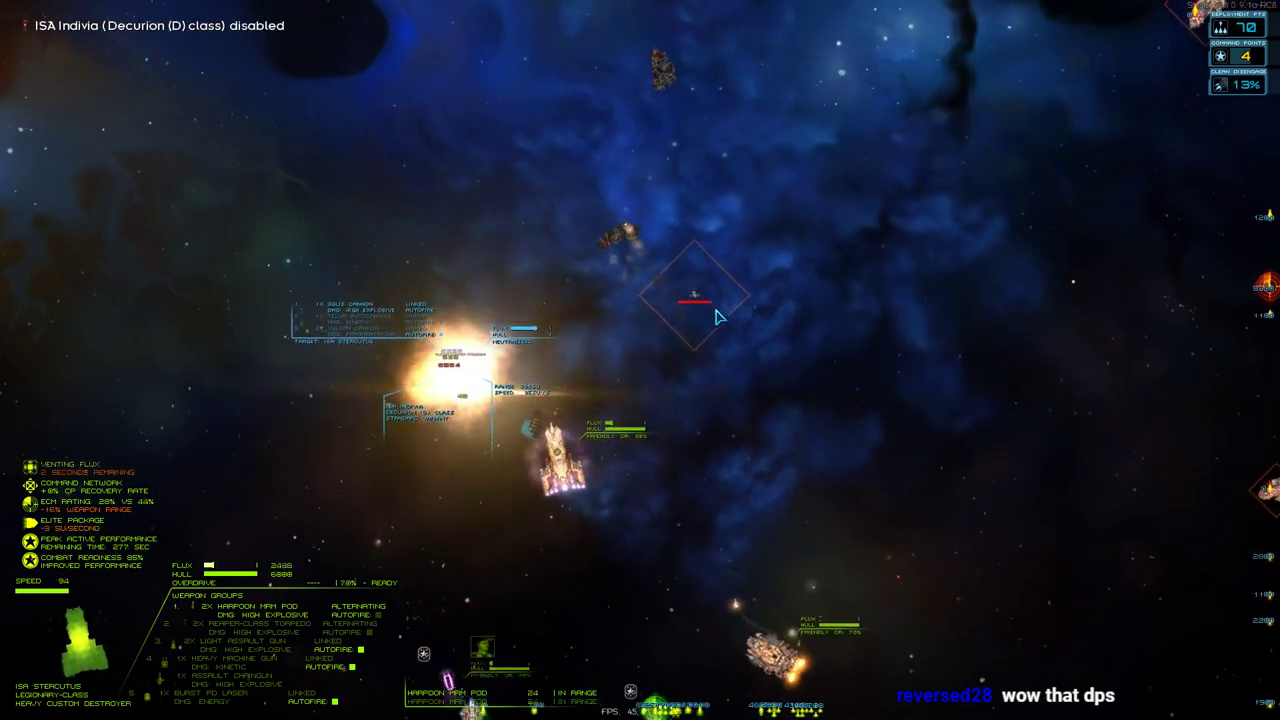
key(Tab)
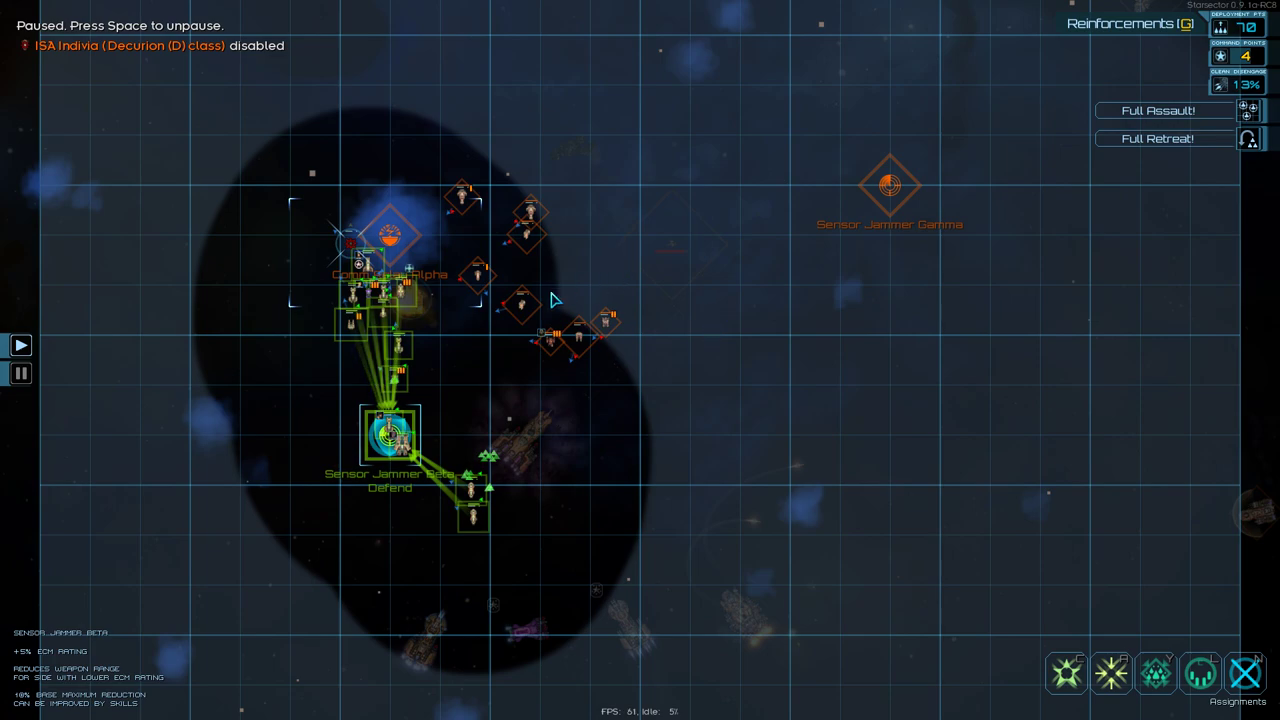
key(Tab)
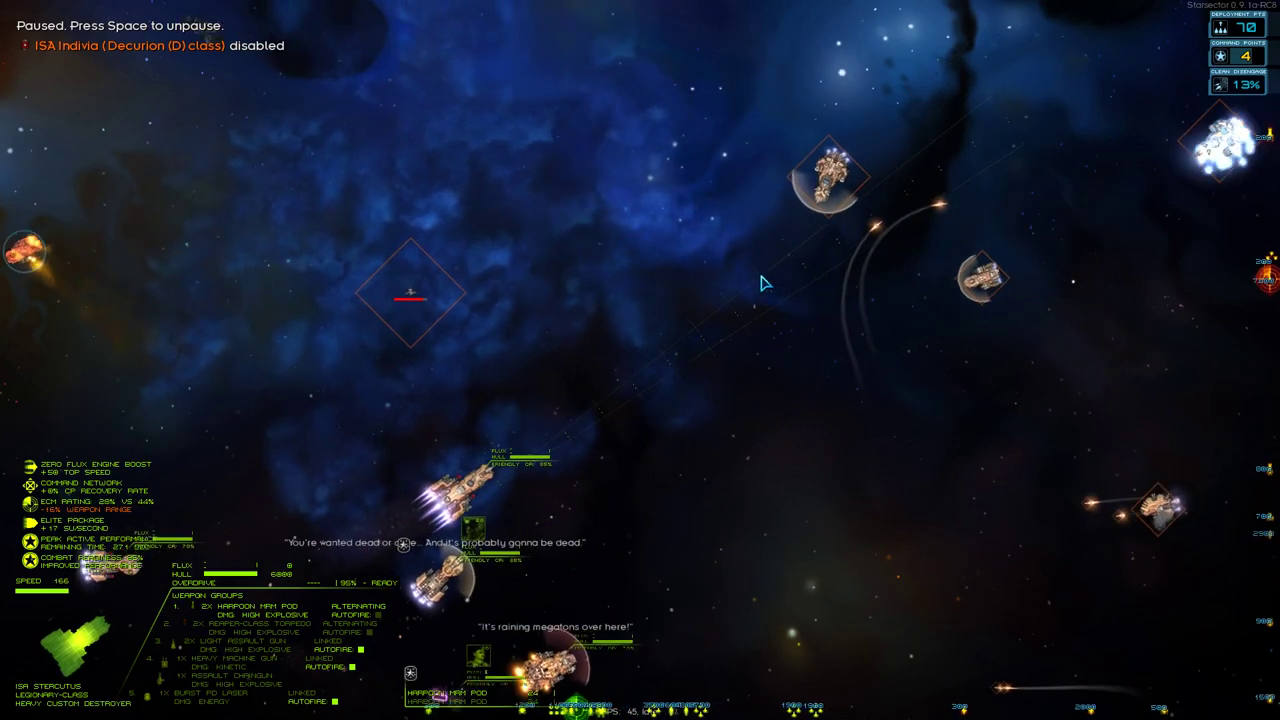
Target the nearby enemy ship, resume the battle and trigger the flagship's overdrive.
key(r)
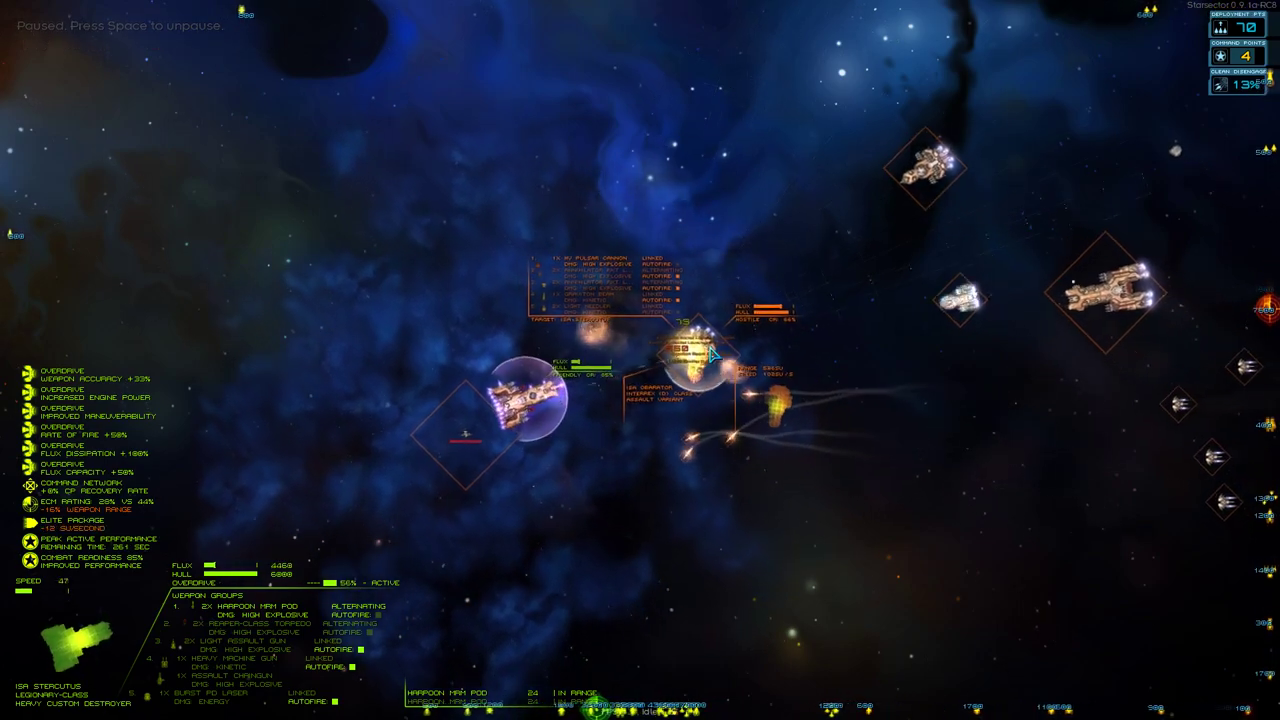
key(space)
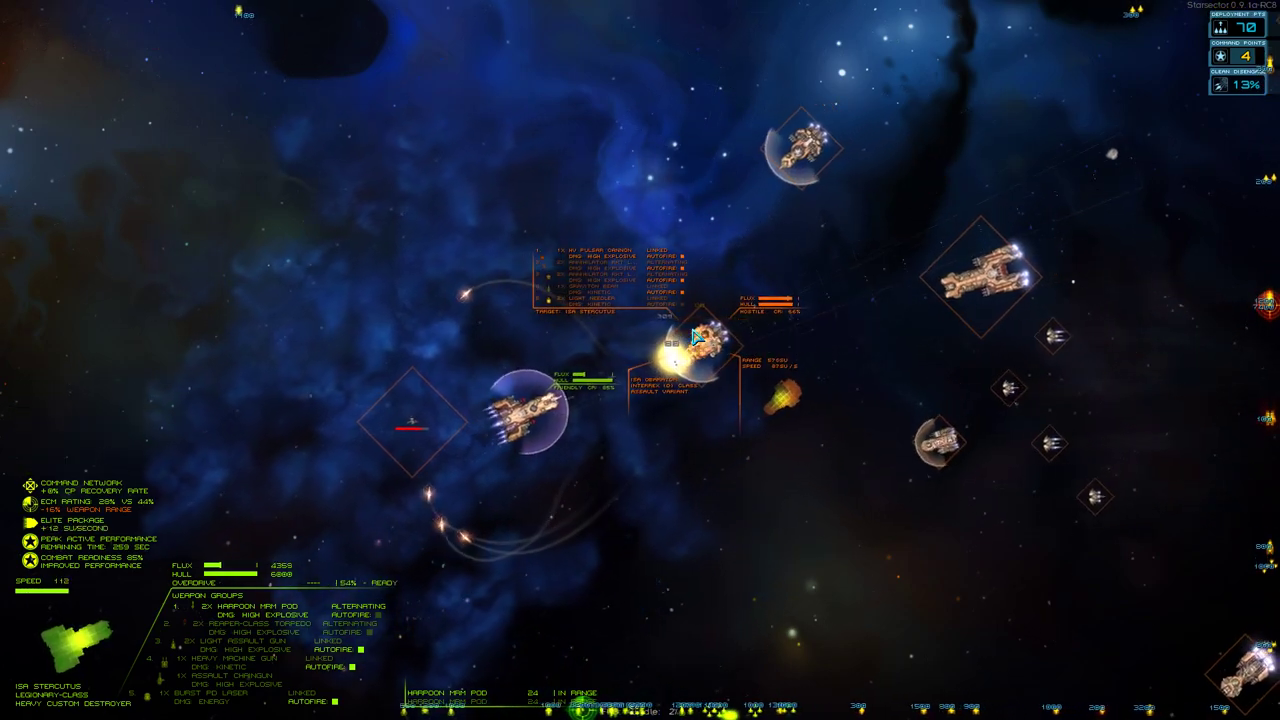
key(f)
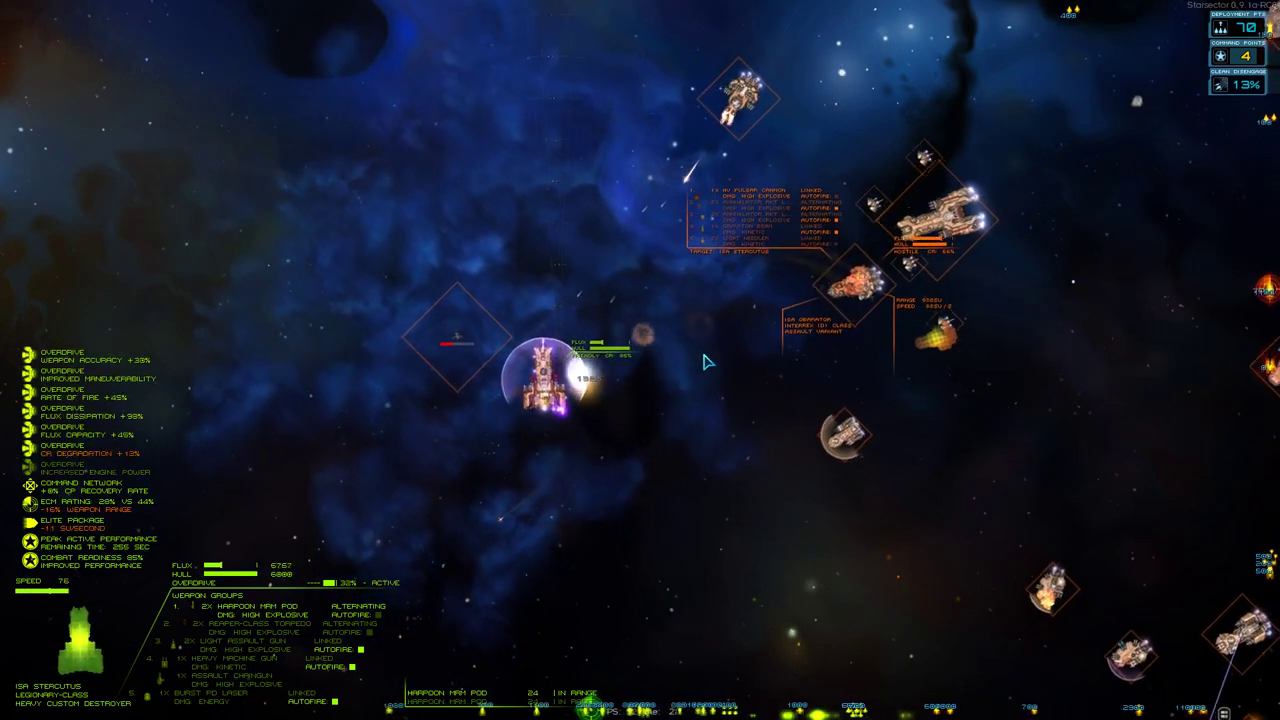
key(Tab)
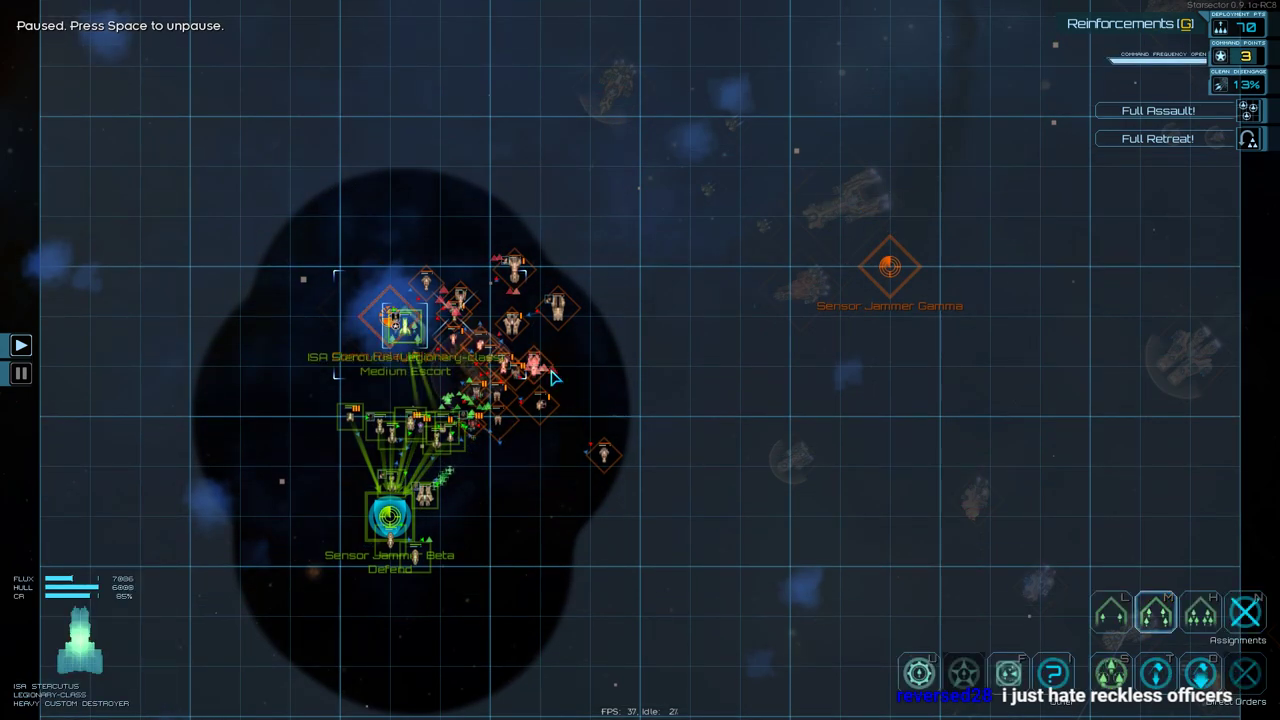
Fire the flagship's overdrive and pan the tactical map toward the fleet engagement.
key(Tab)
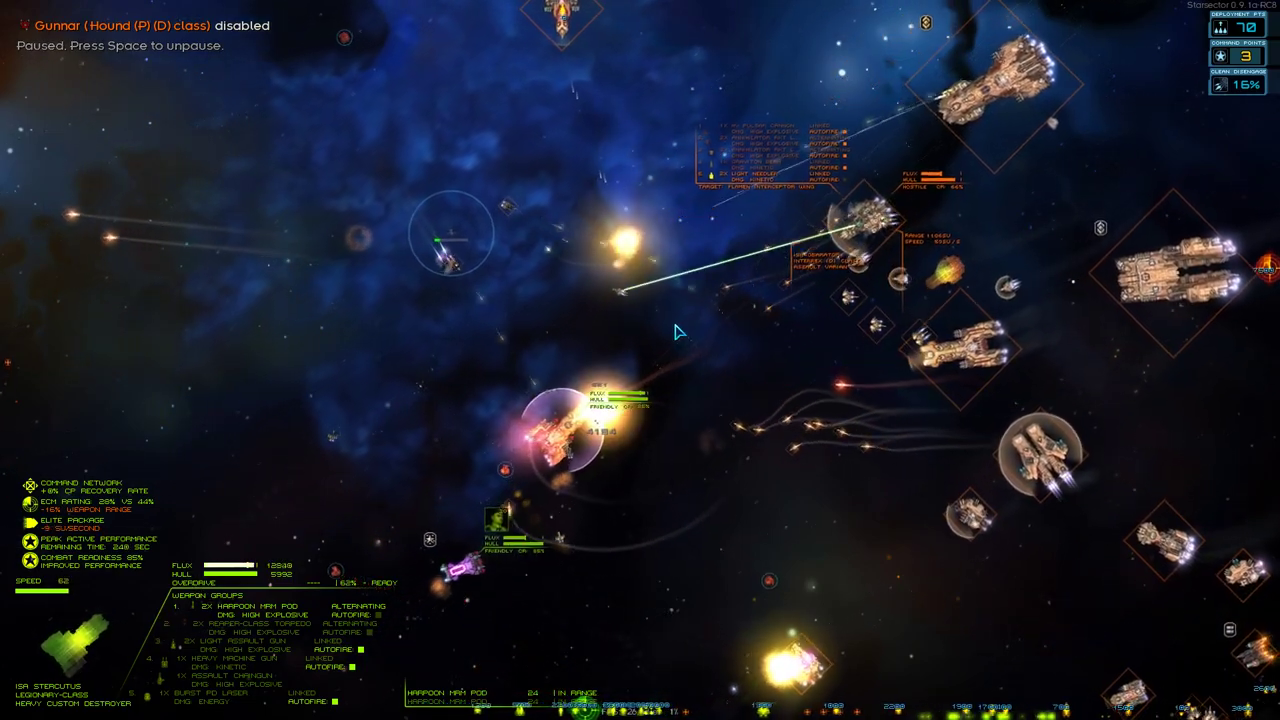
key(f)
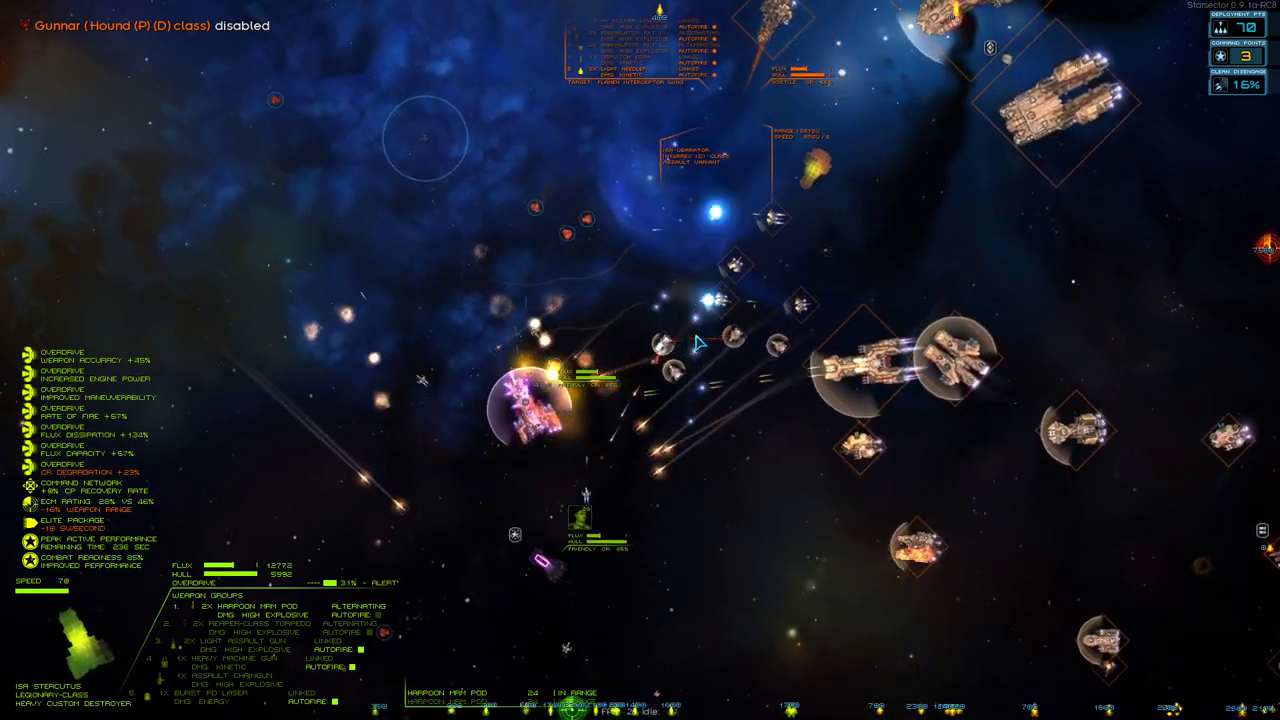
key(Tab)
scroll(355, 430, up, 2)
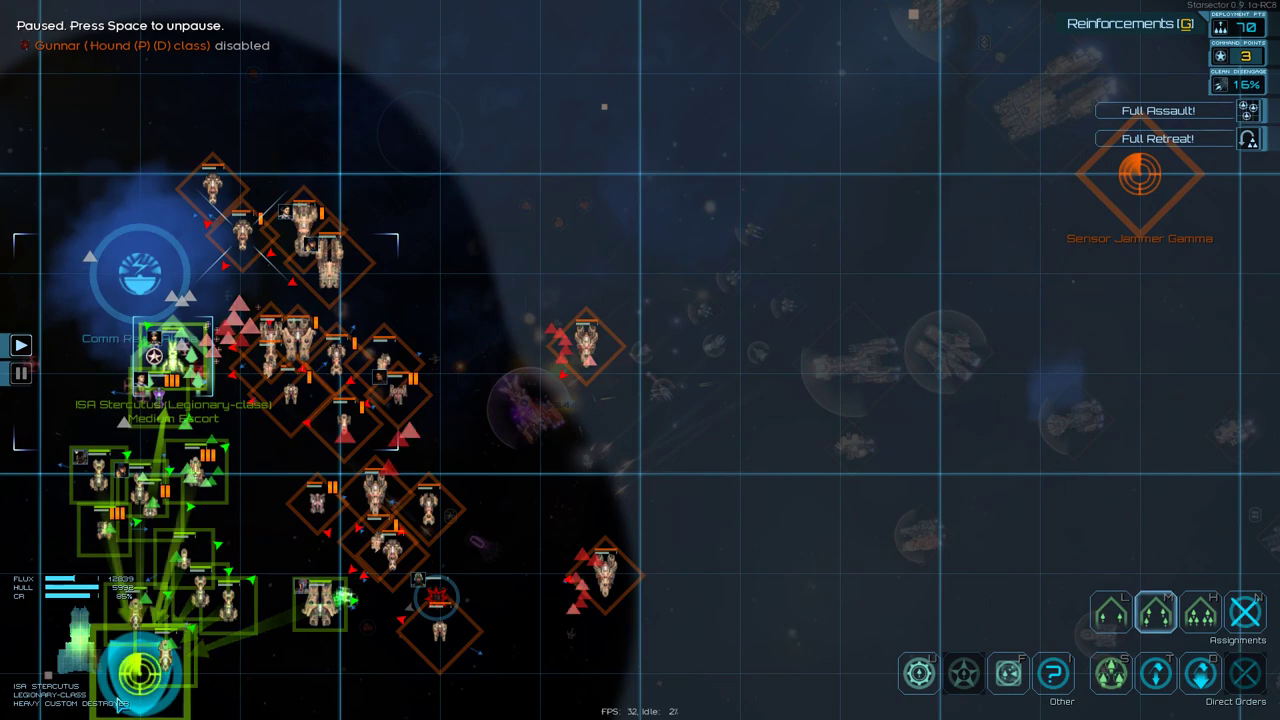
key(w)
key(a)
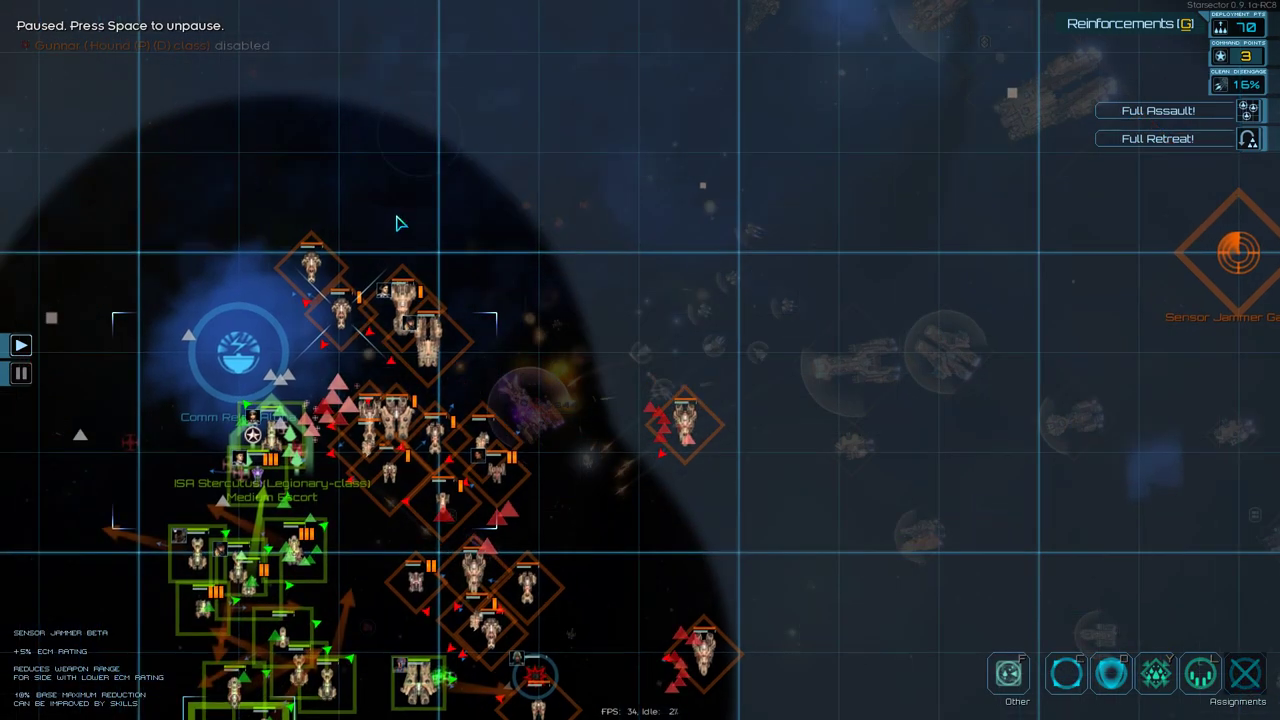
key(Tab)
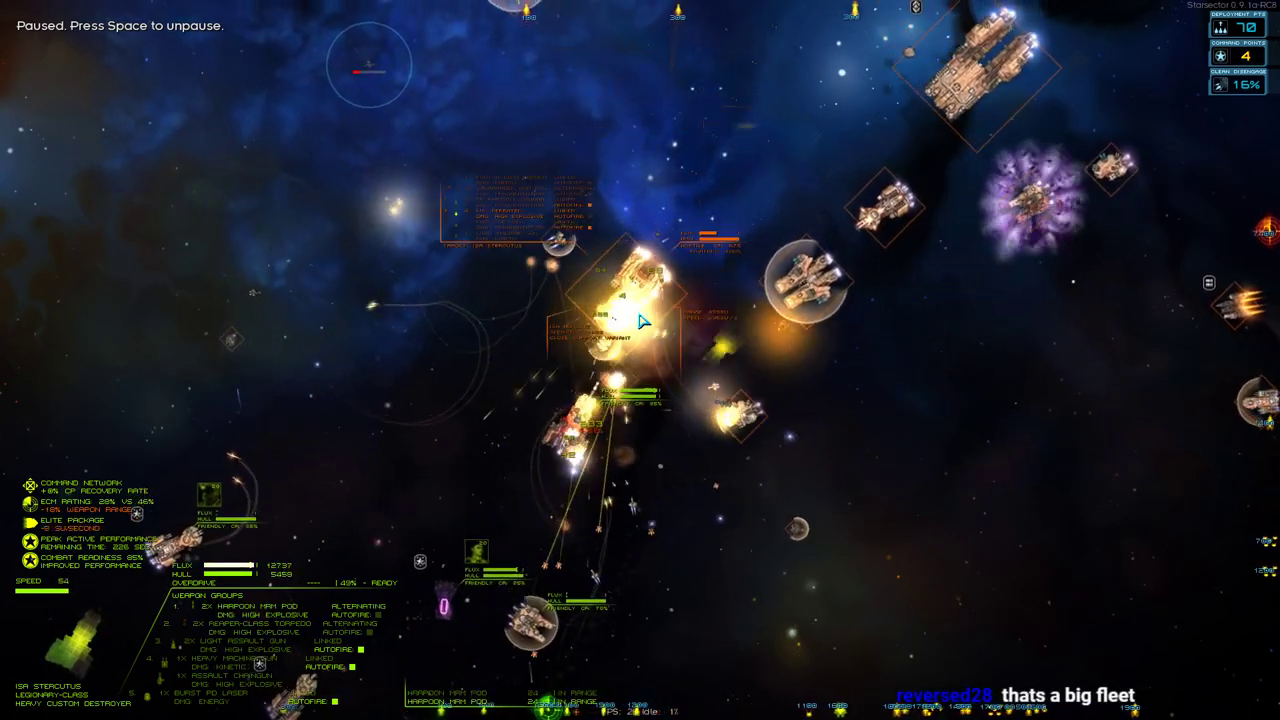
Overdrive again, then pause on the tactical map to centre the fleet clash before resuming.
key(f)
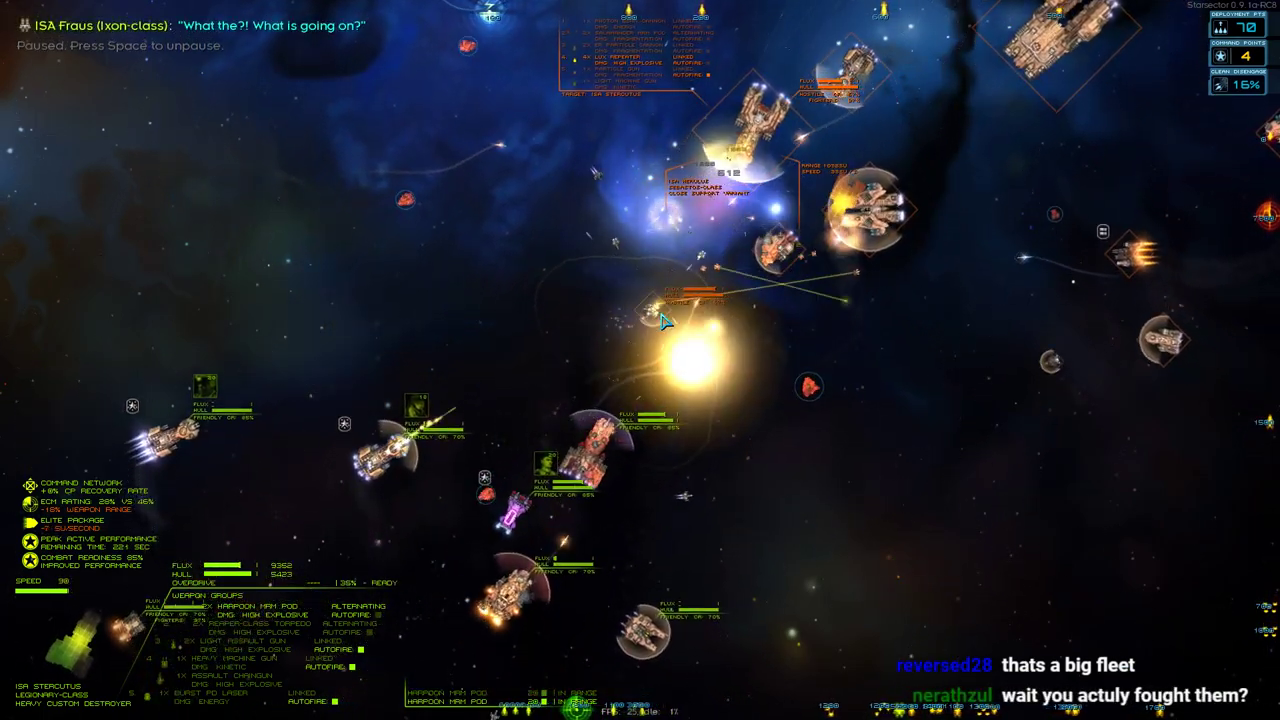
key(space)
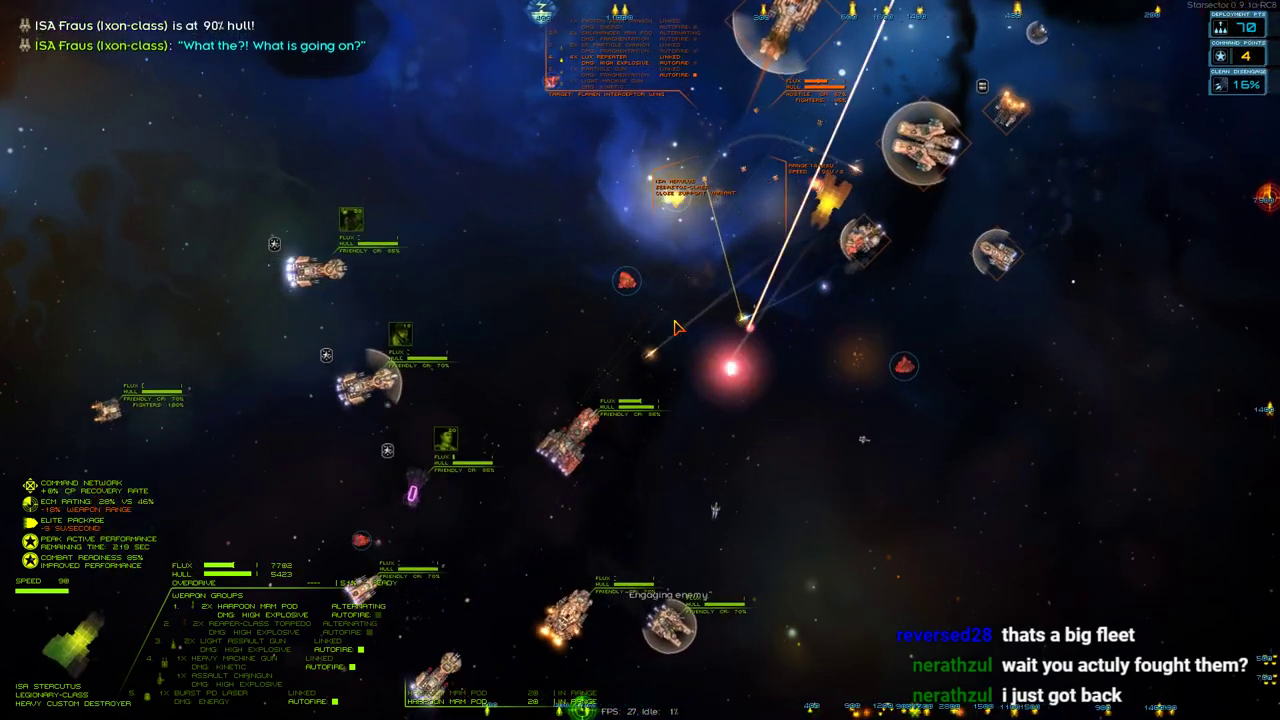
key(Tab)
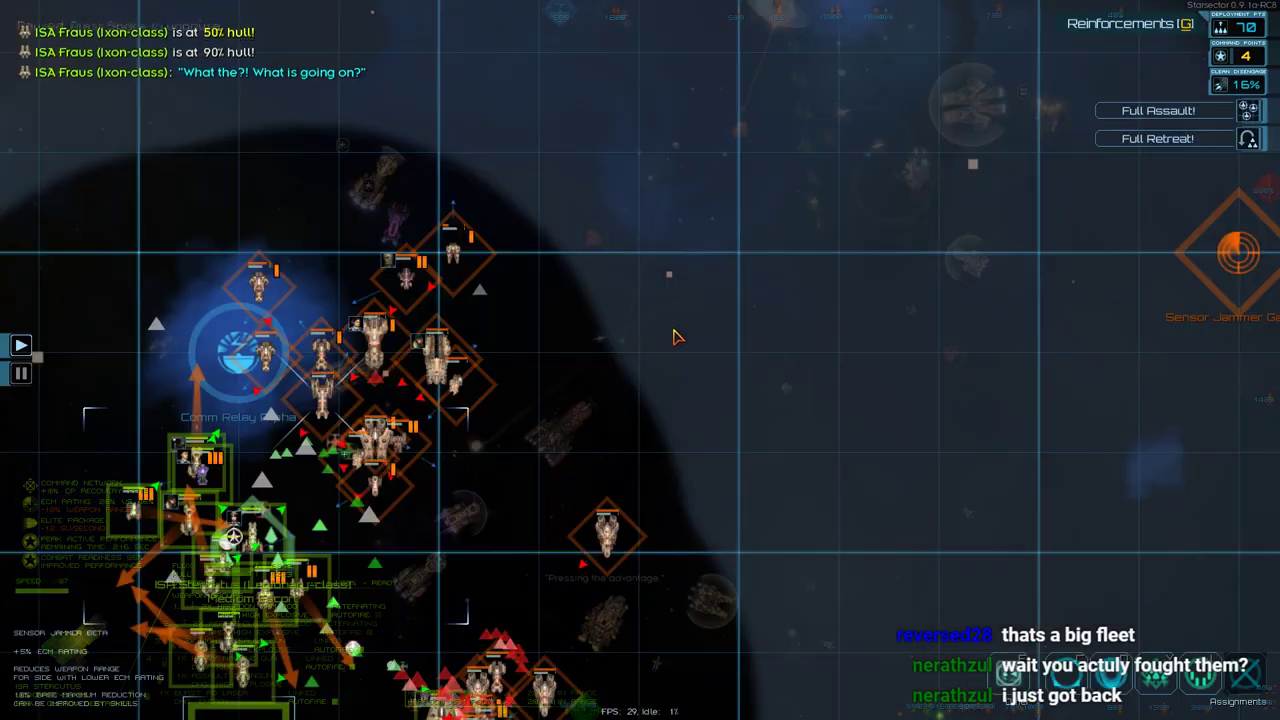
key(space)
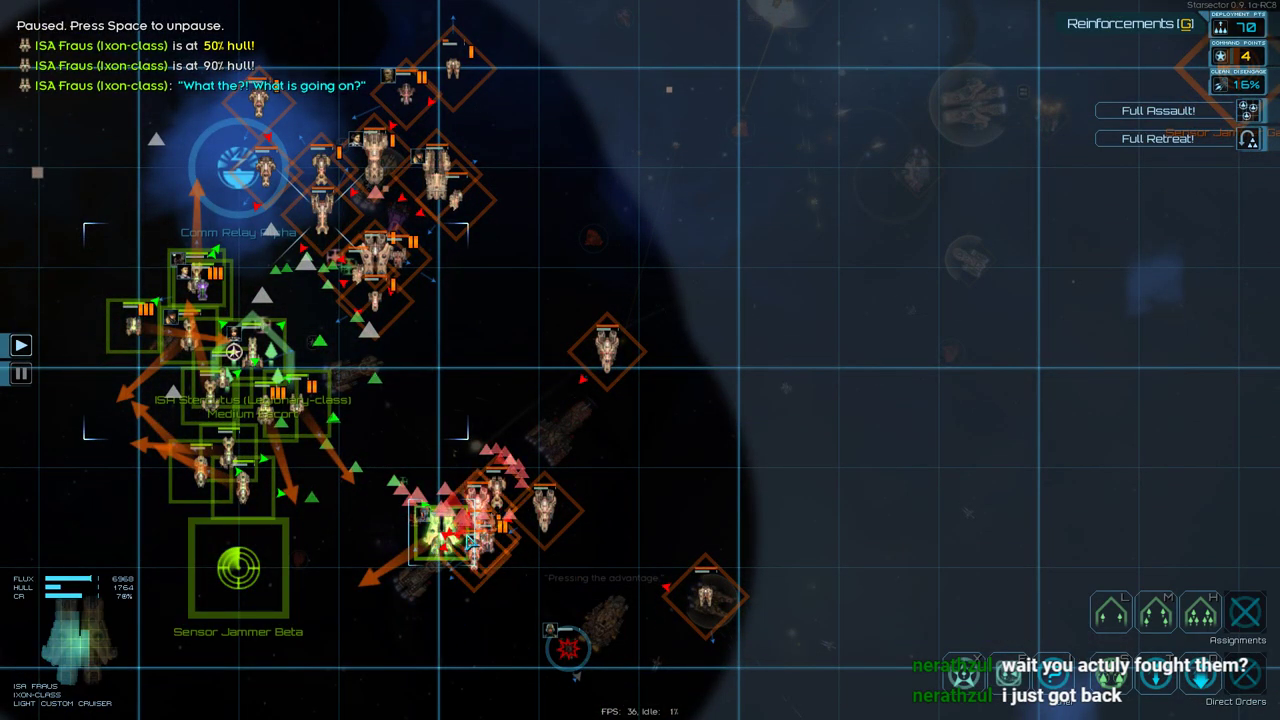
drag(468, 544, 283, 309)
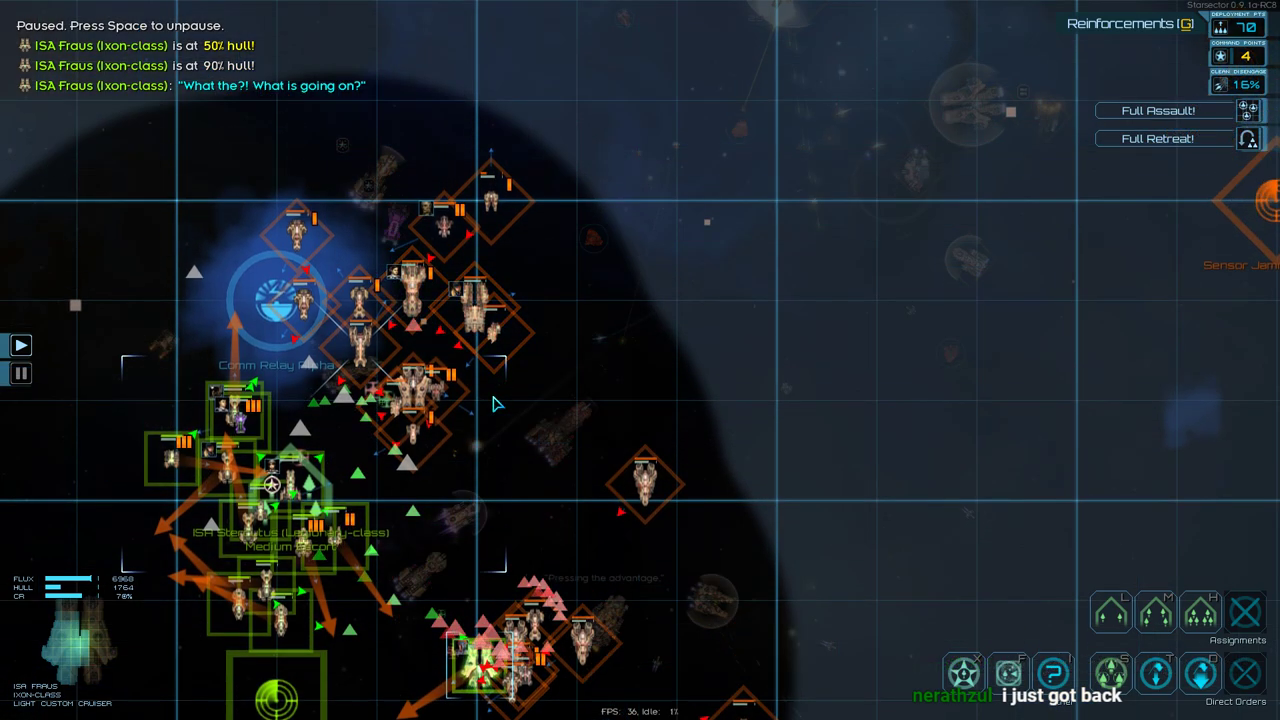
key(Tab)
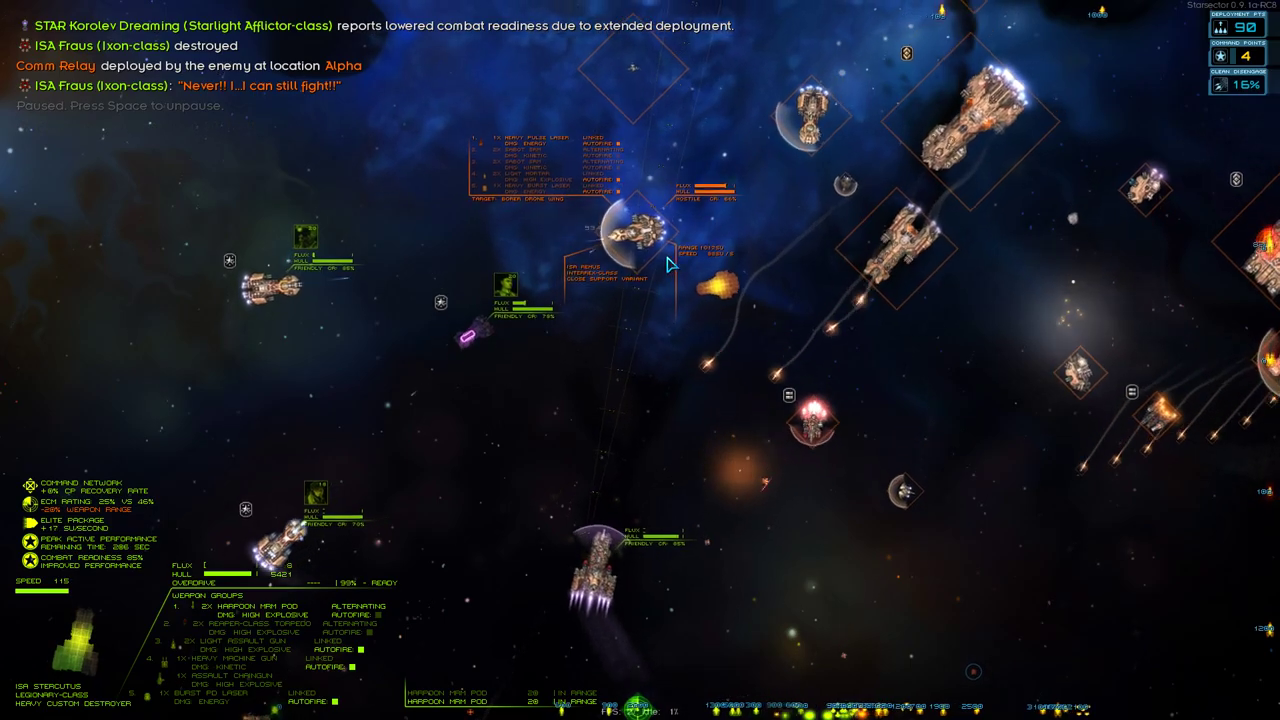
Glance at the tactical map and activate the flagship's overdrive.
key(Tab)
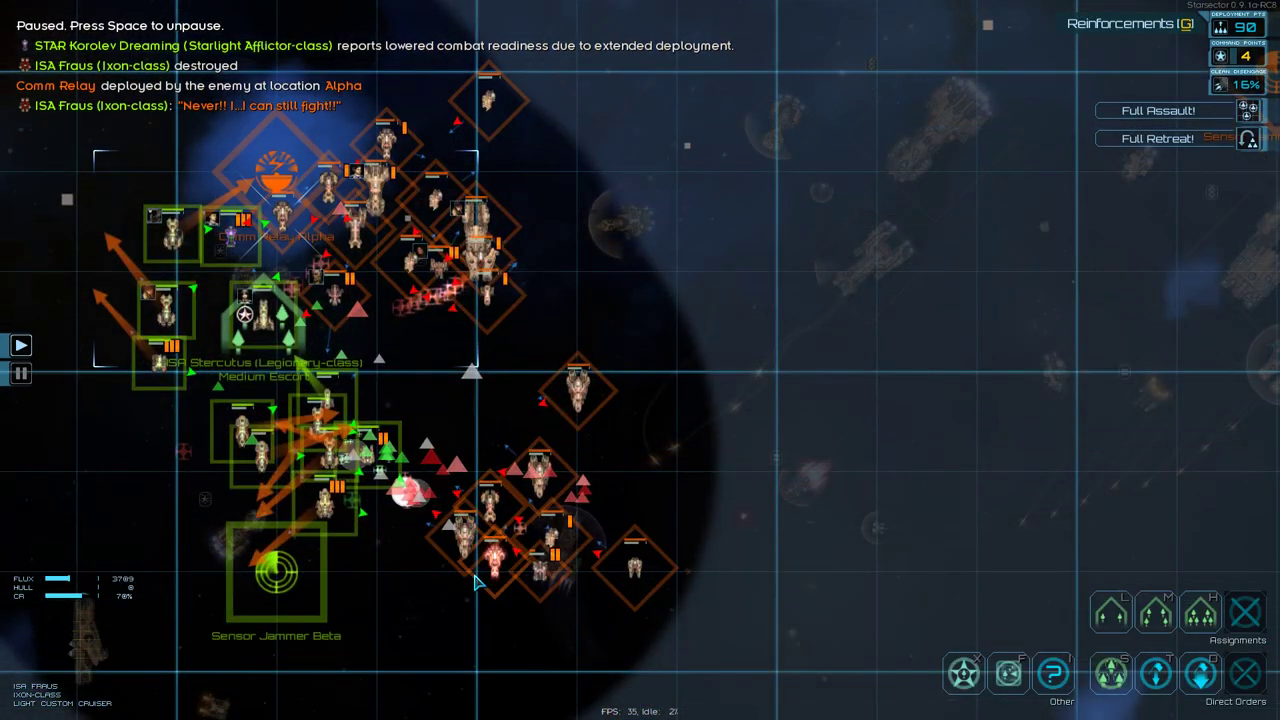
key(Tab)
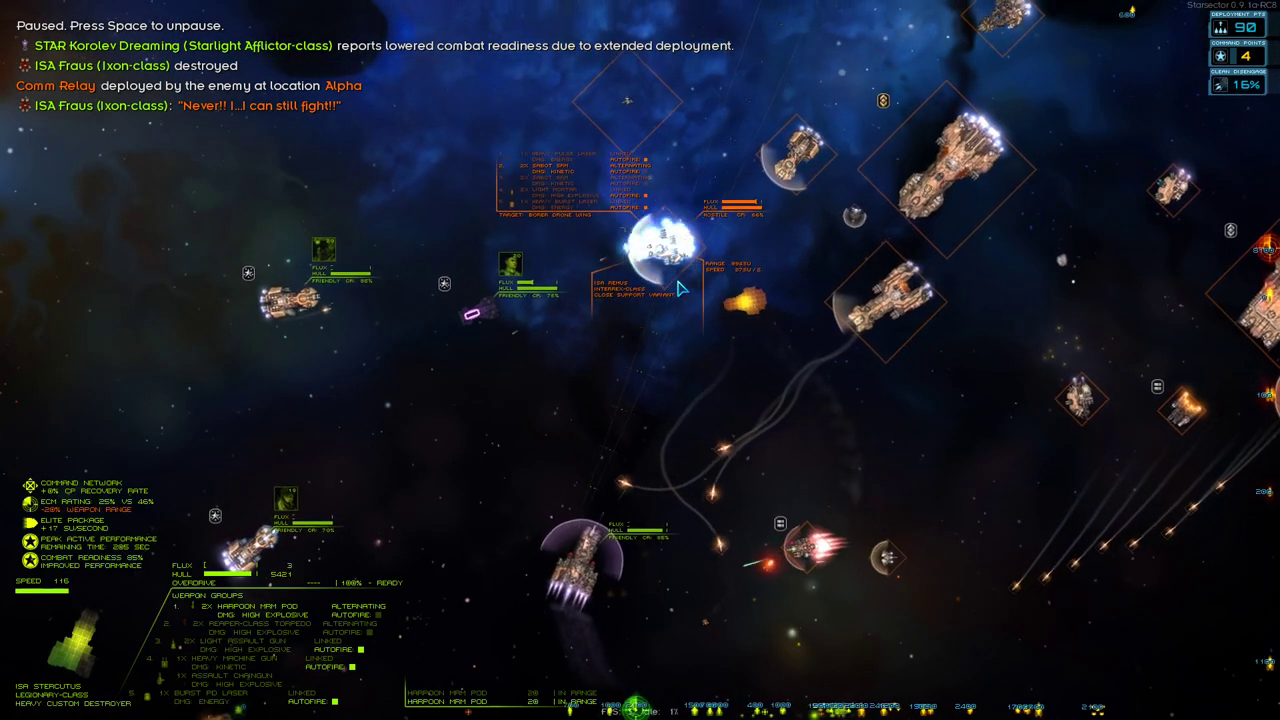
key(f)
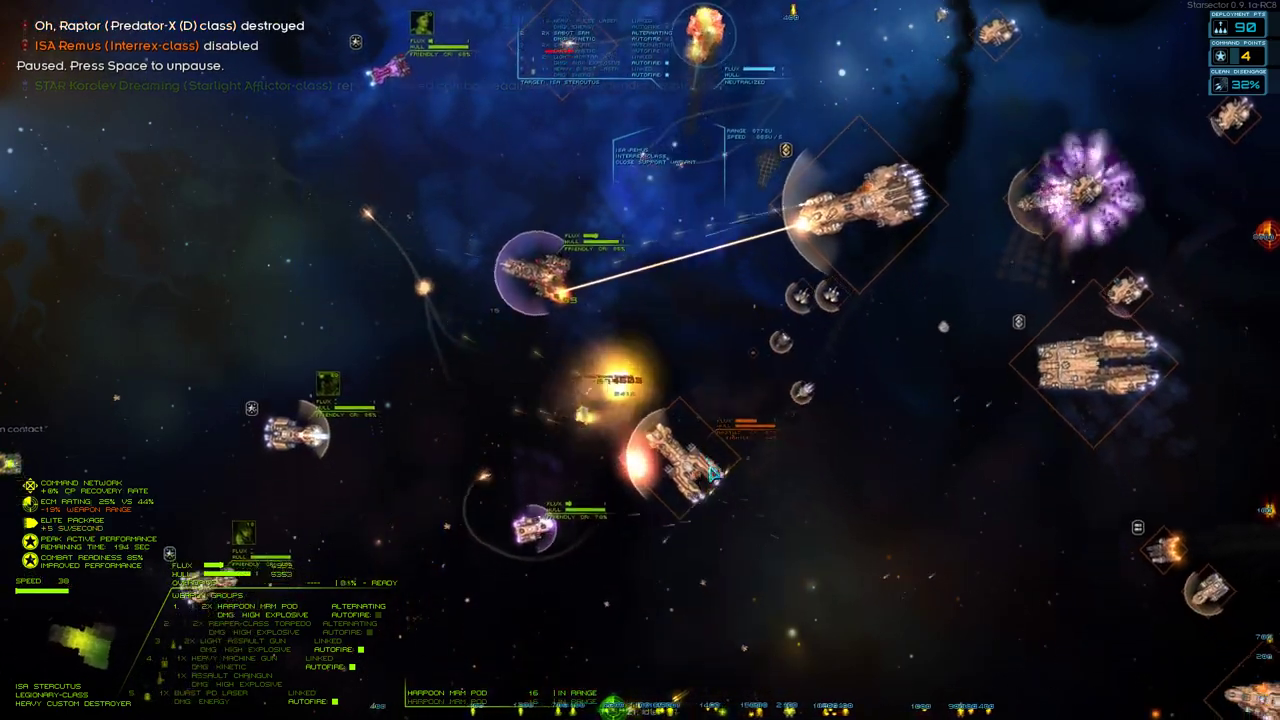
Order ISA Herulus eliminated from the tactical map, overdrive again, then pause on the overview.
key(Tab)
mouse_move(73, 640)
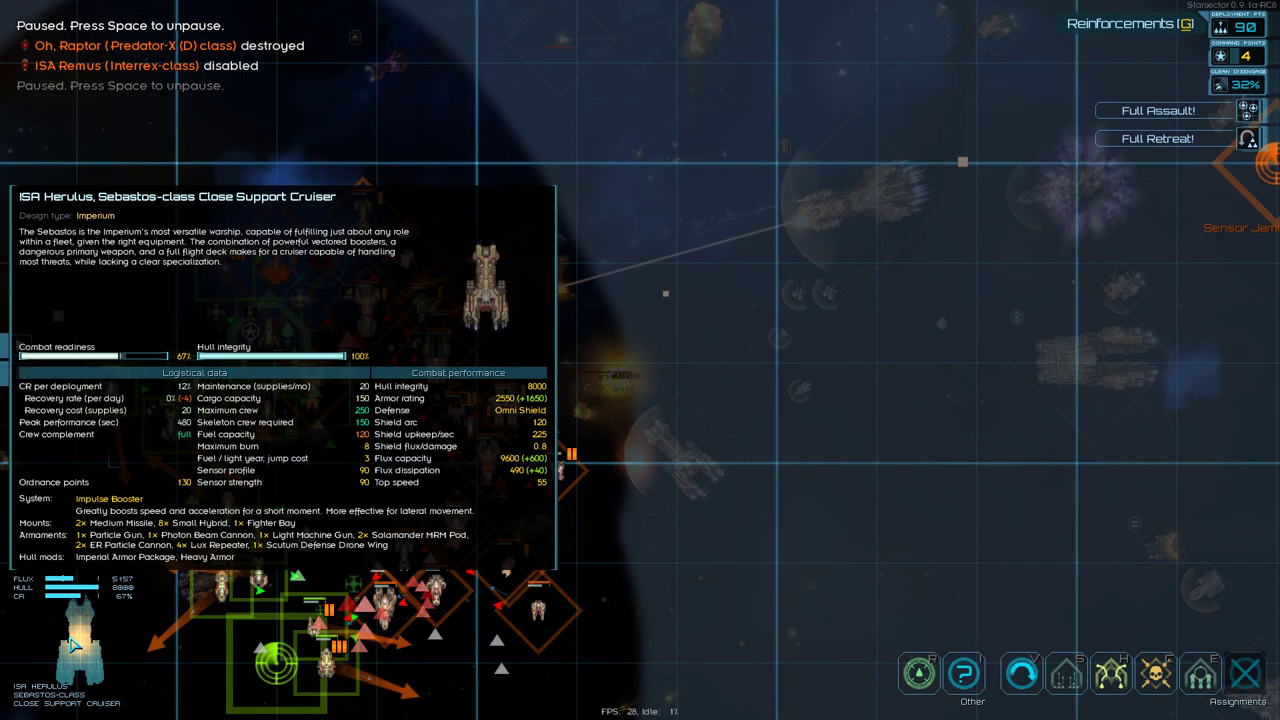
key(Tab)
key(Tab)
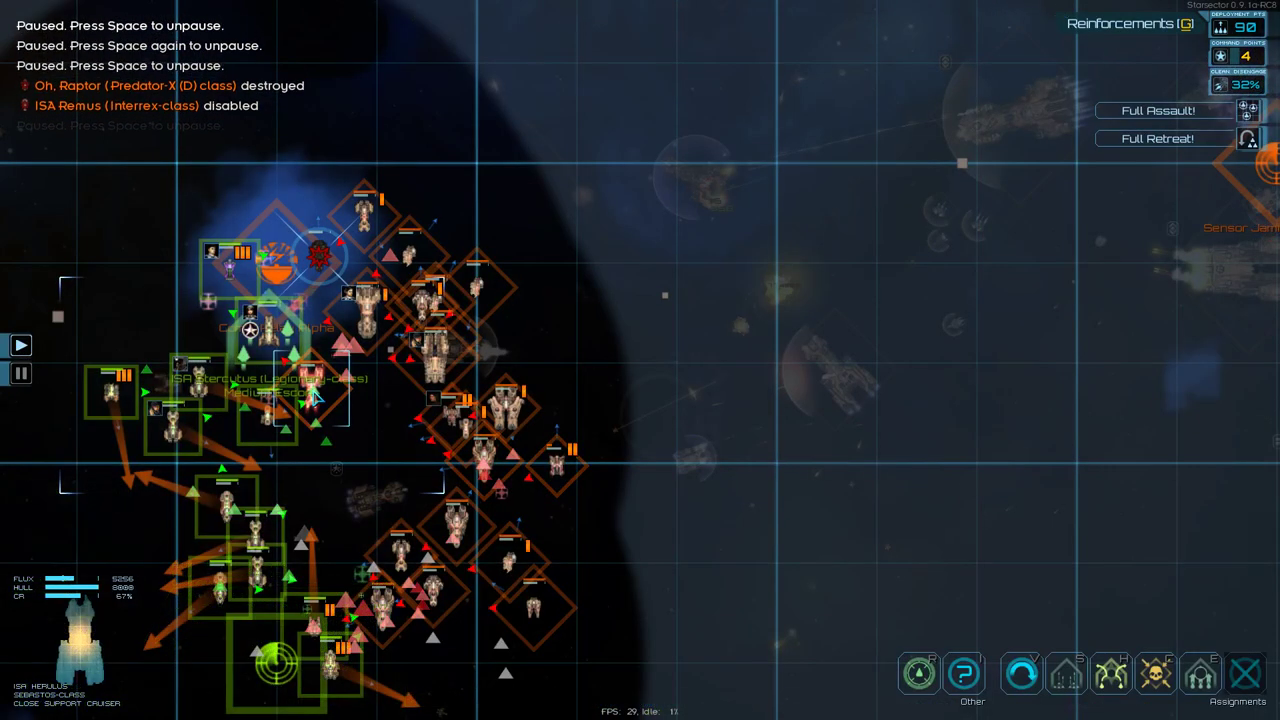
key(w)
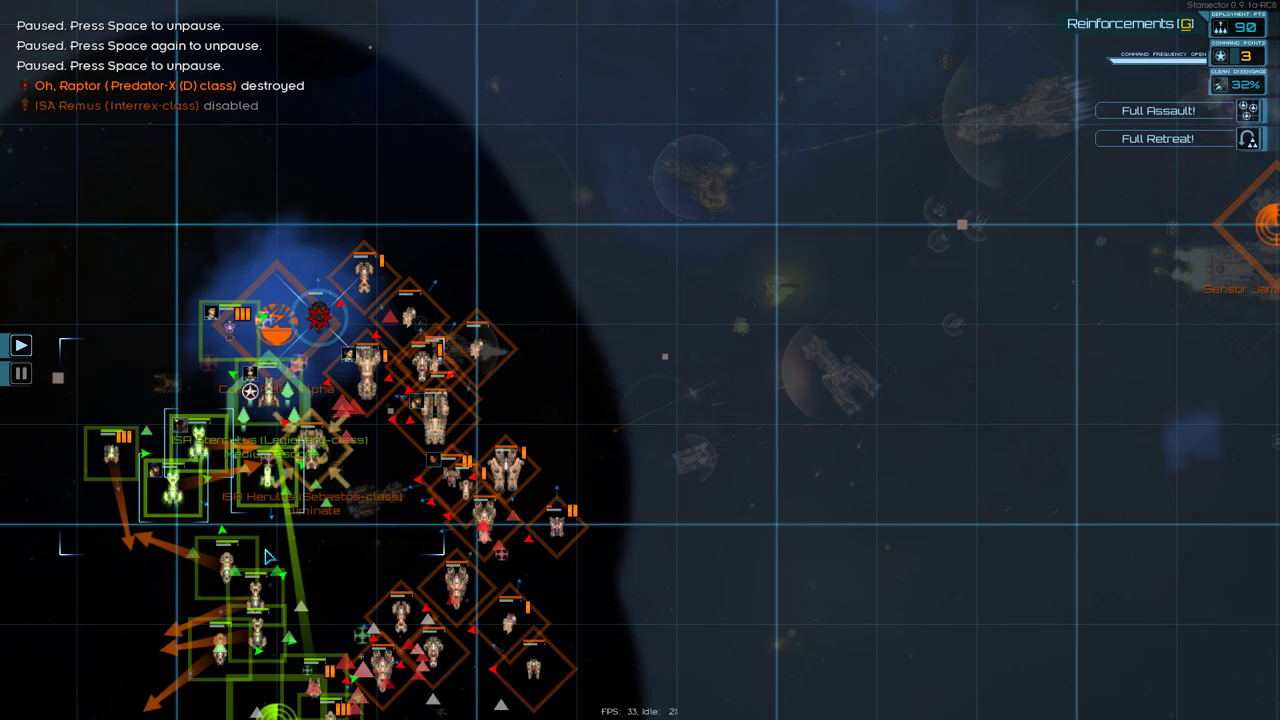
key(Tab)
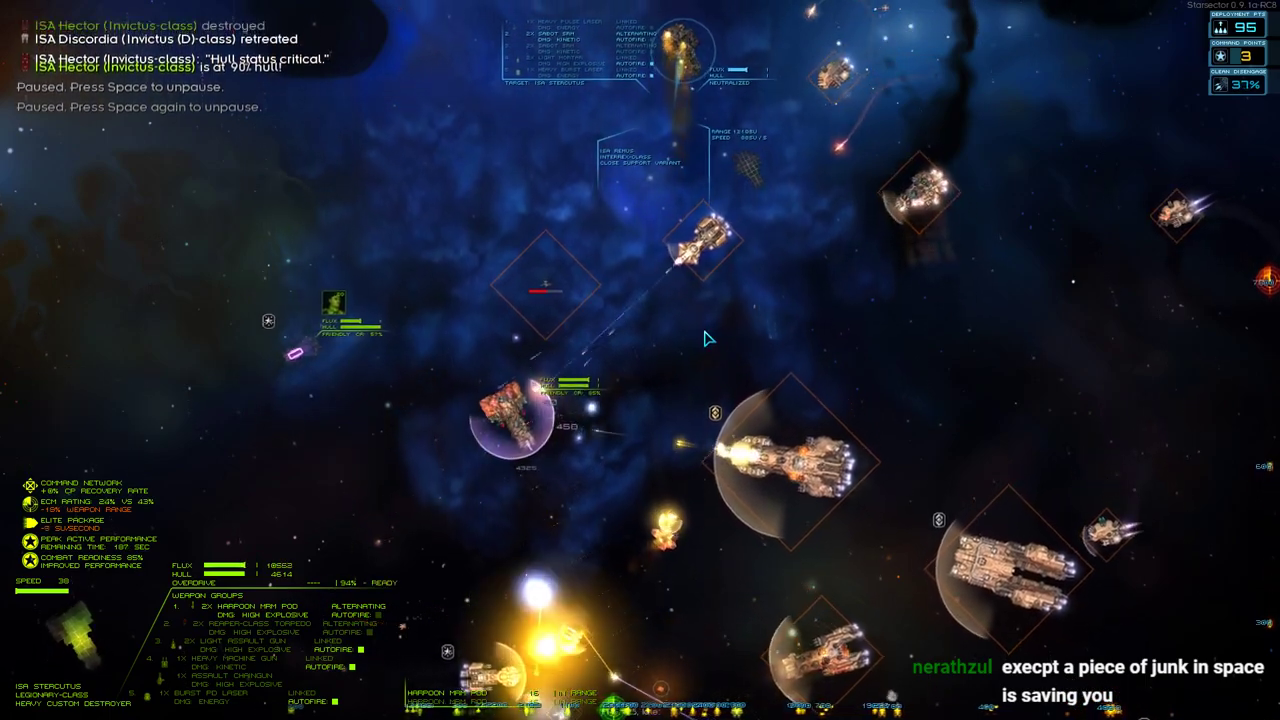
key(f)
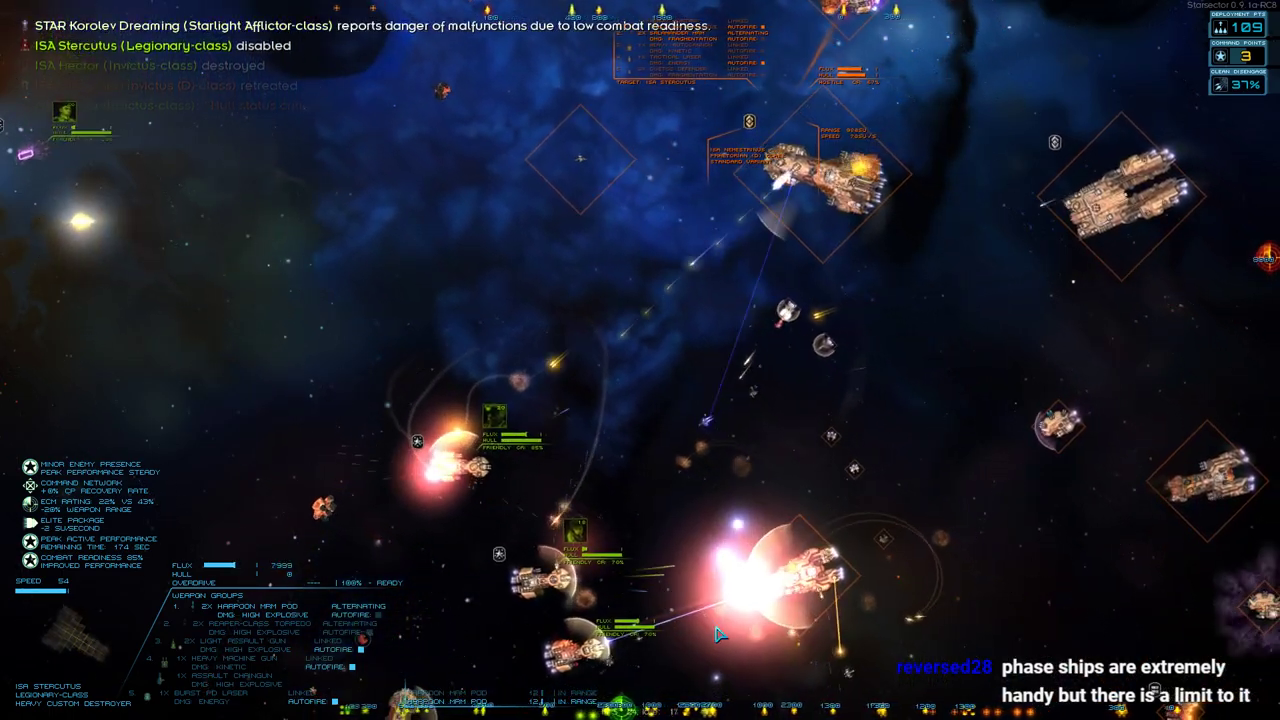
key(Tab)
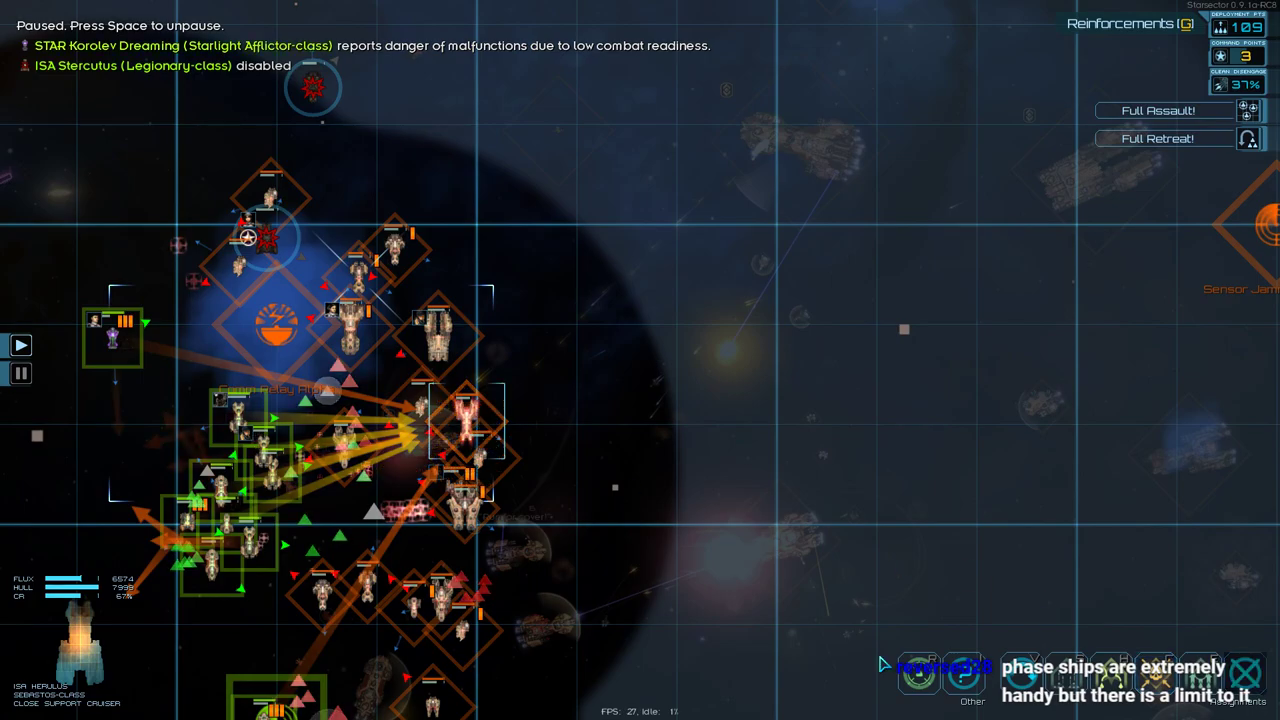
Order Eliminate on ISA Pomona and Avoid on ISA Laomedon from the tactical map, then resume combat.
drag(781, 667, 912, 470)
key(space)
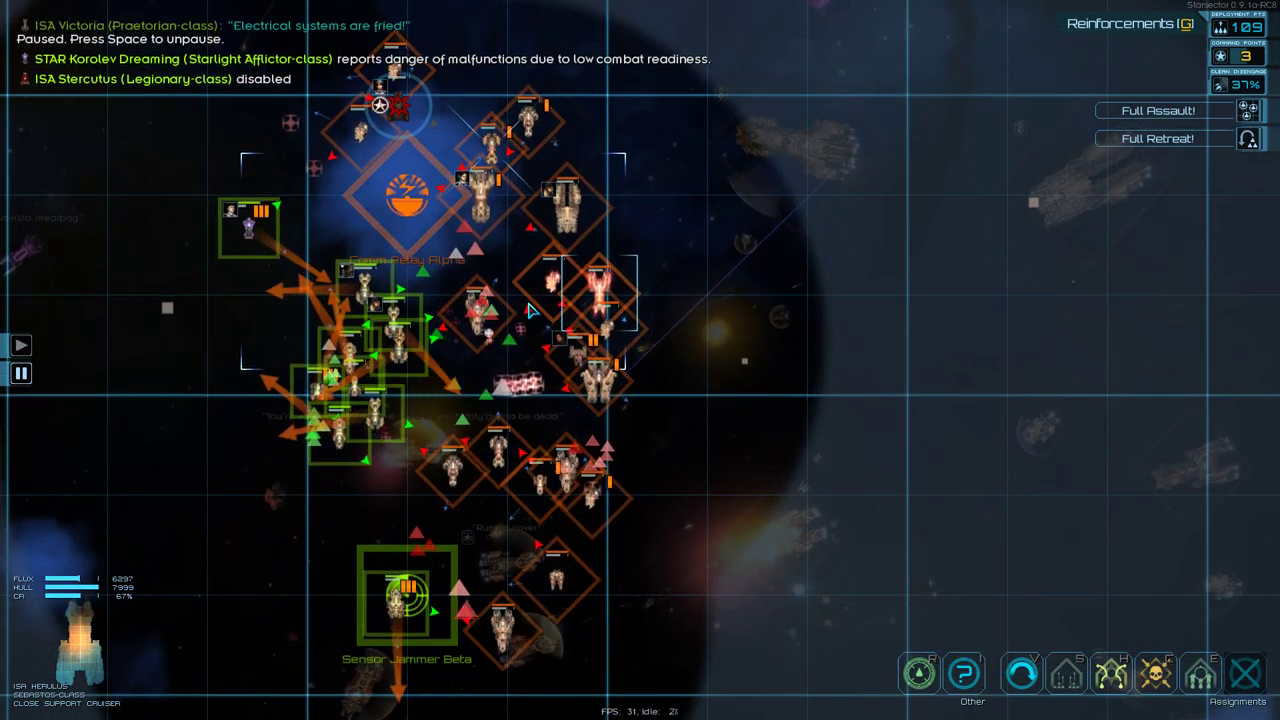
key(Tab)
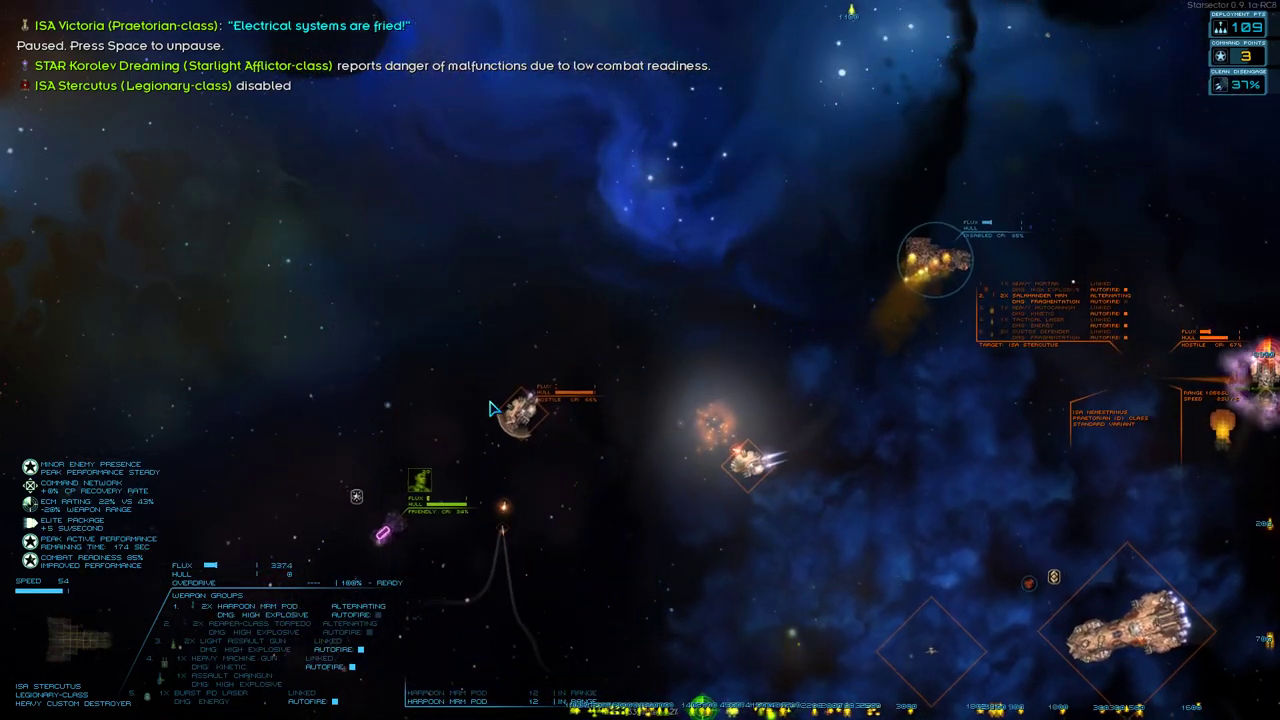
key(Tab)
key(space)
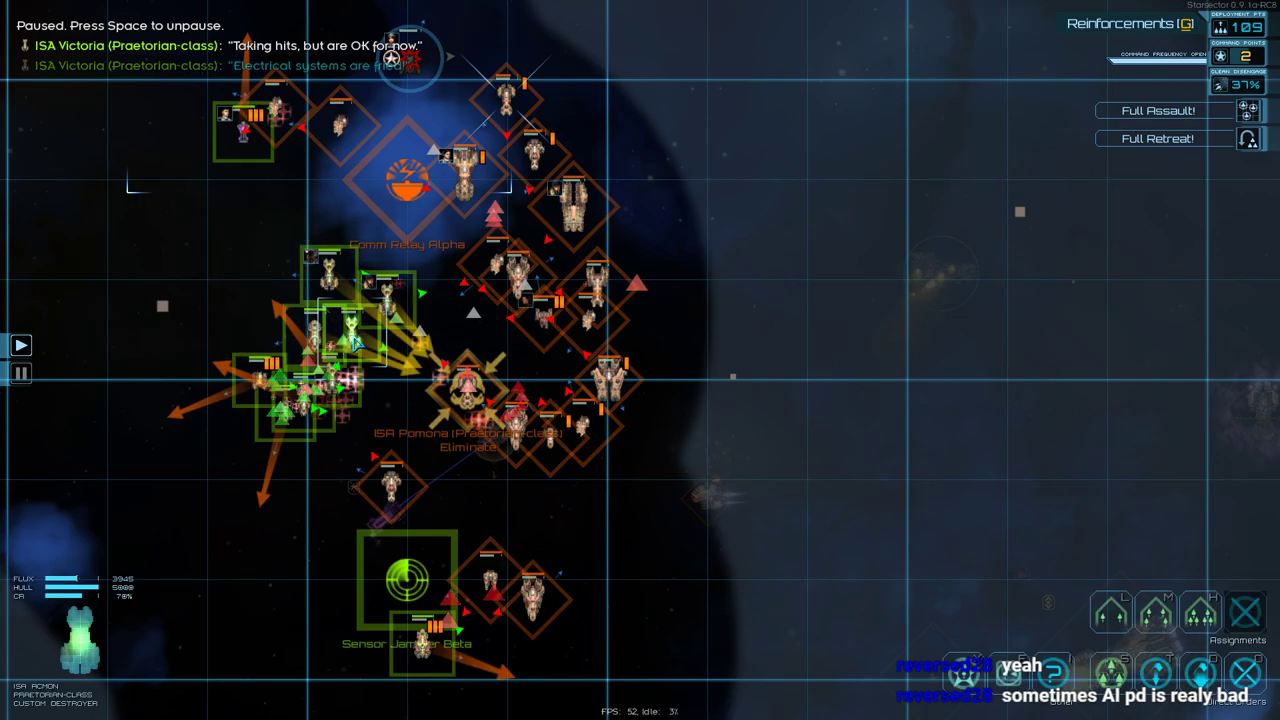
key(Tab)
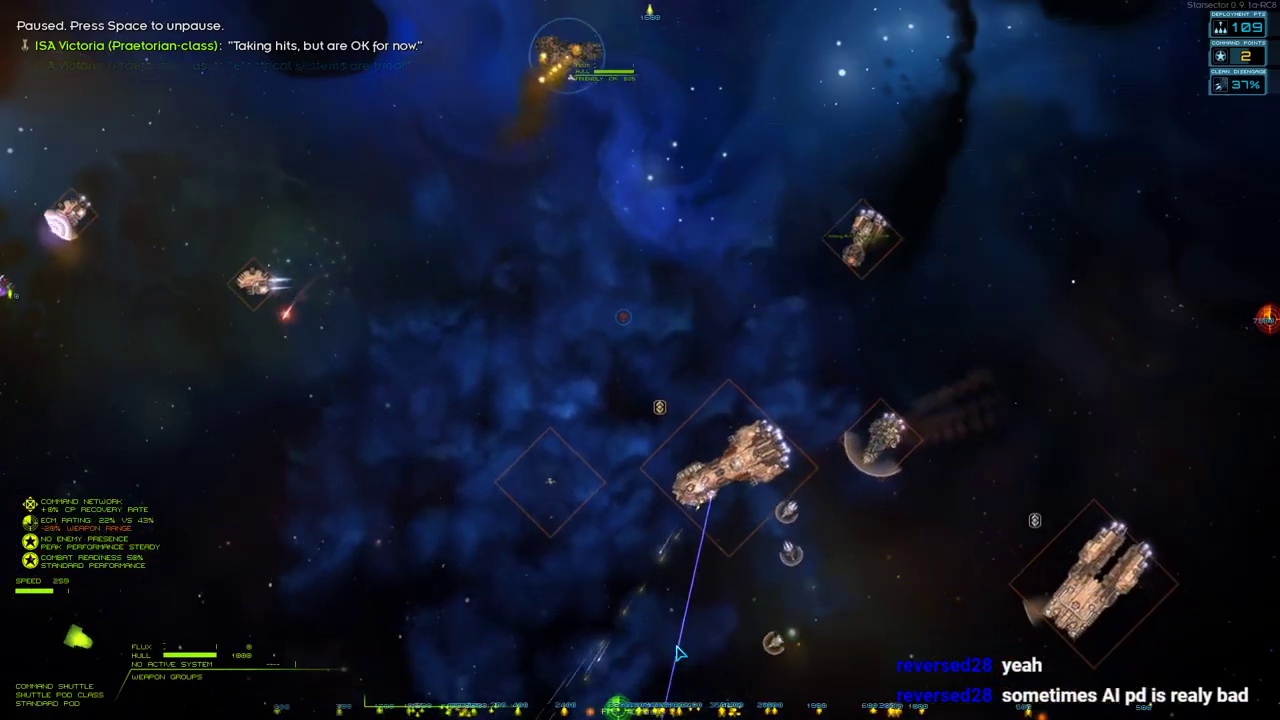
key(Tab)
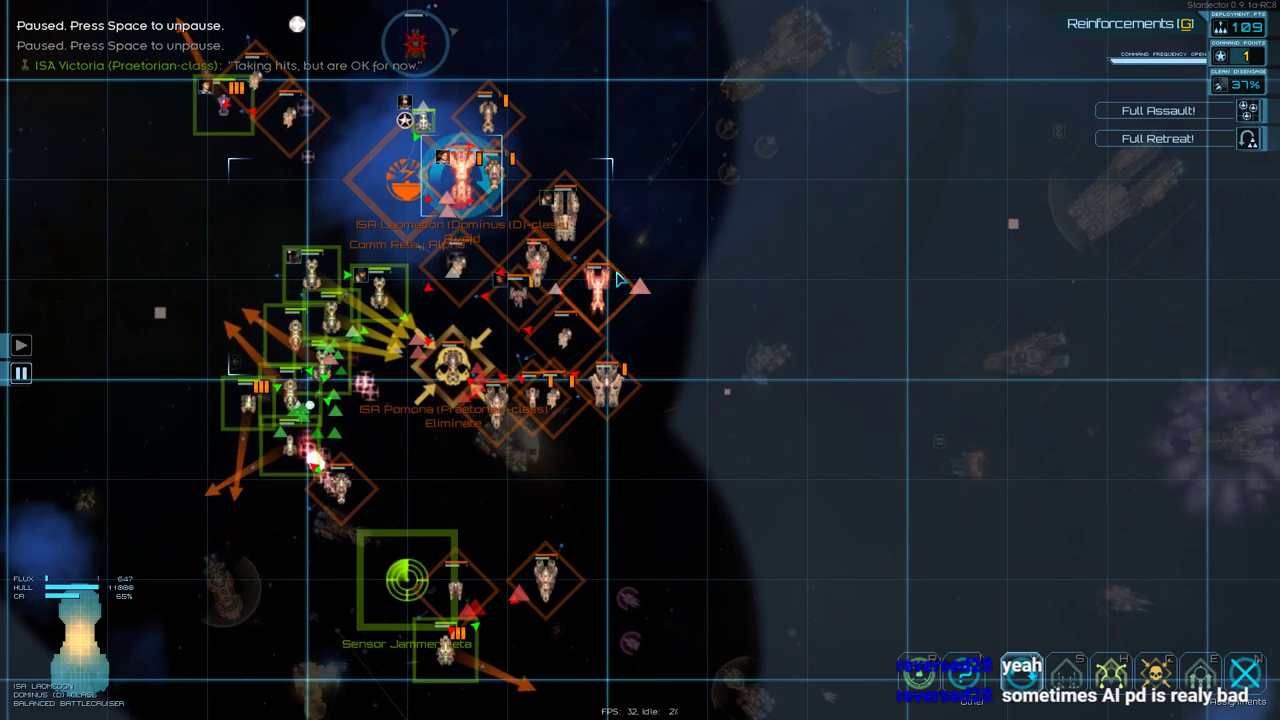
key(Tab)
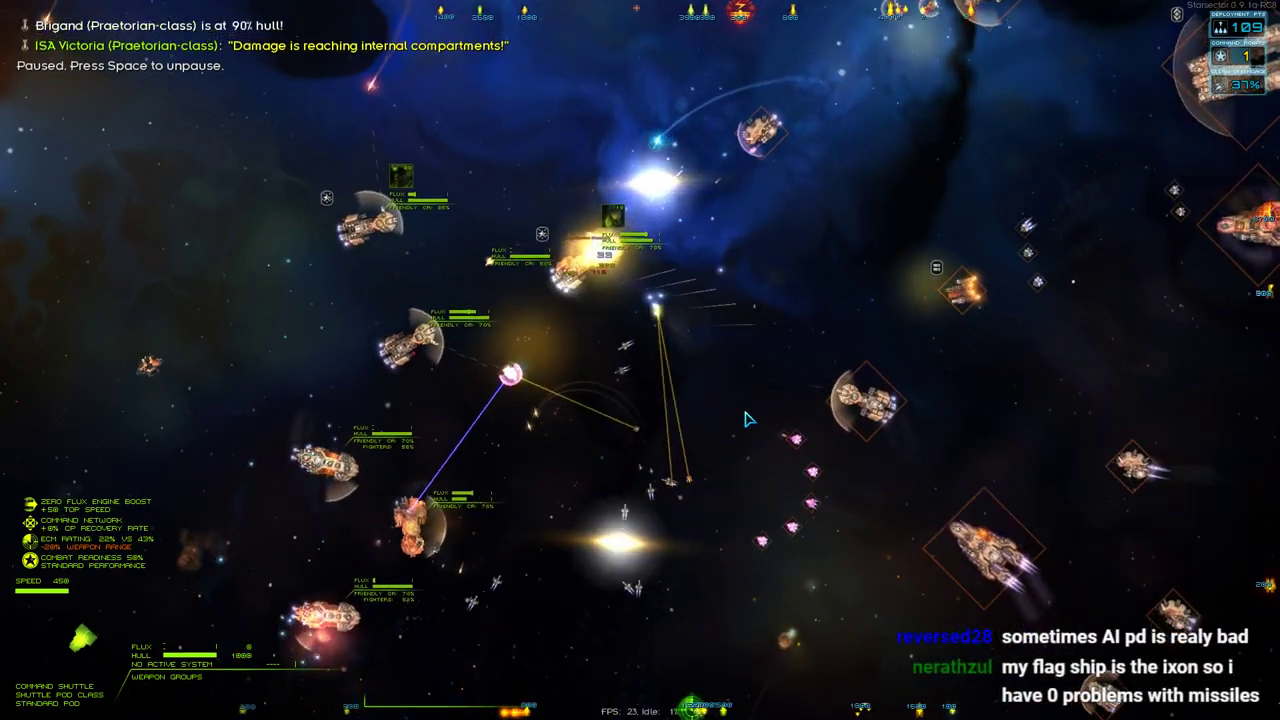
key(Tab)
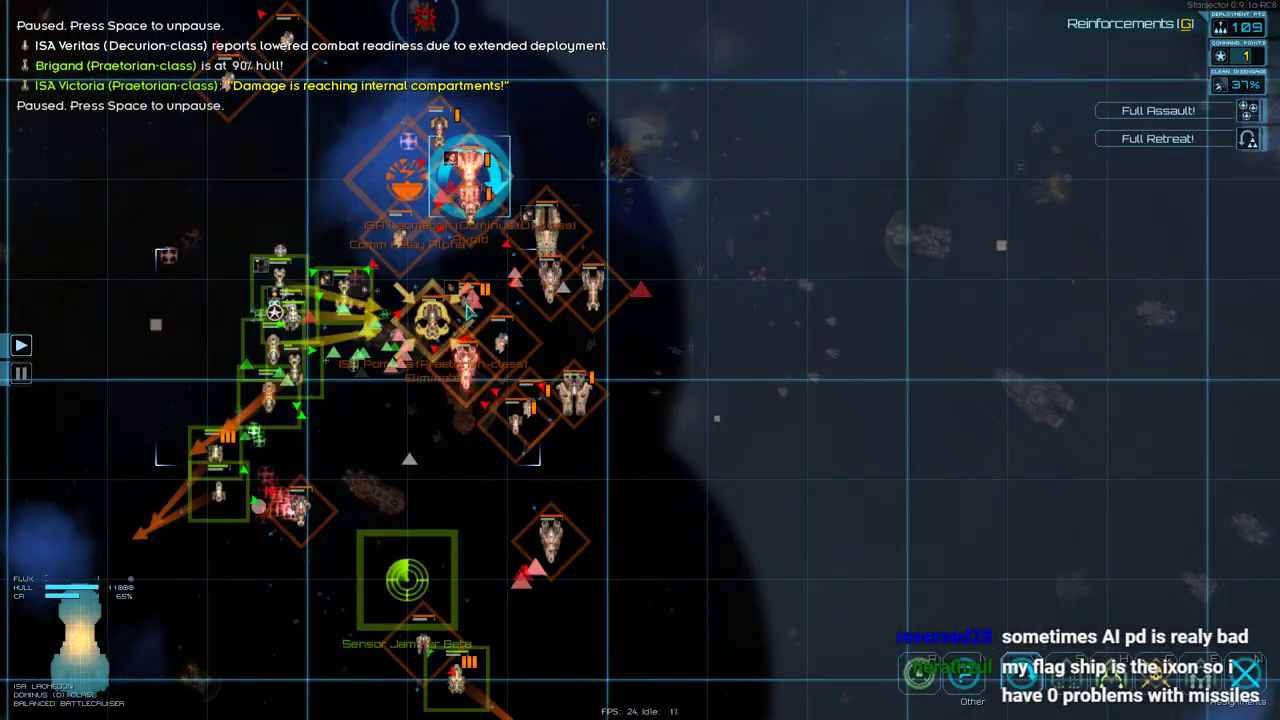
key(Tab)
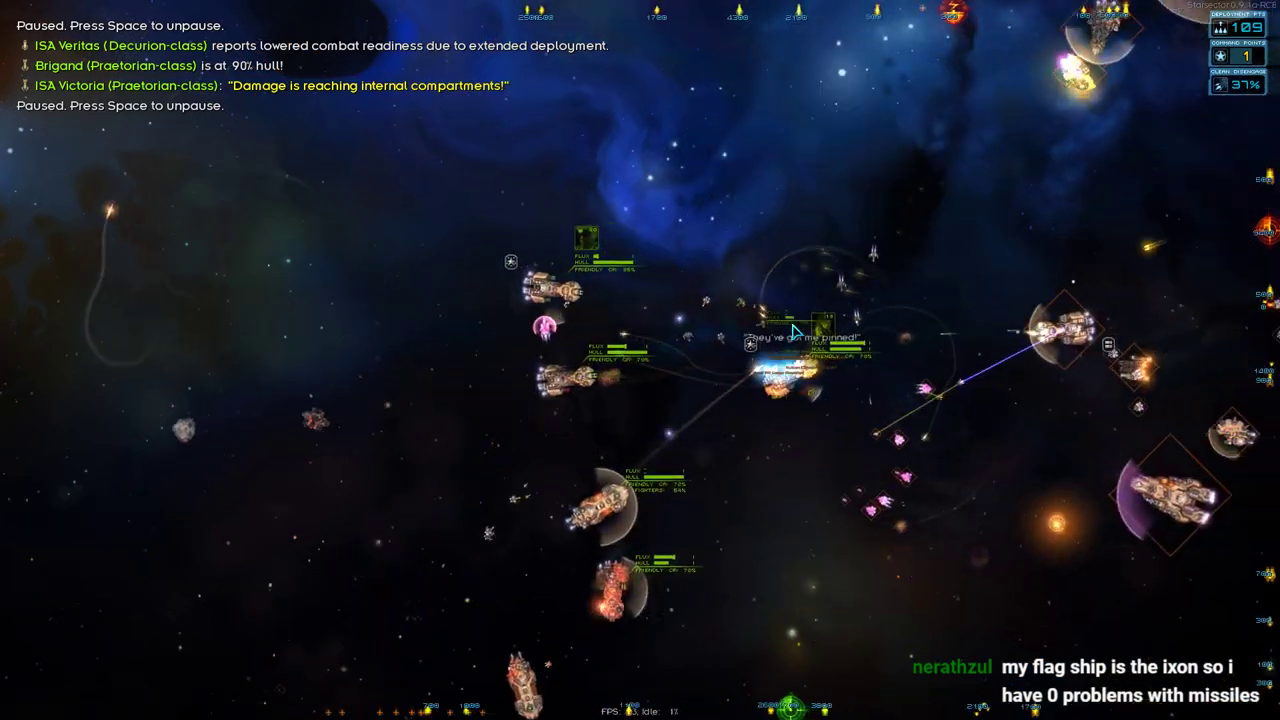
Keep fighting ISA Pomona, toggling pause and locking onto a nearby enemy ship.
key(space)
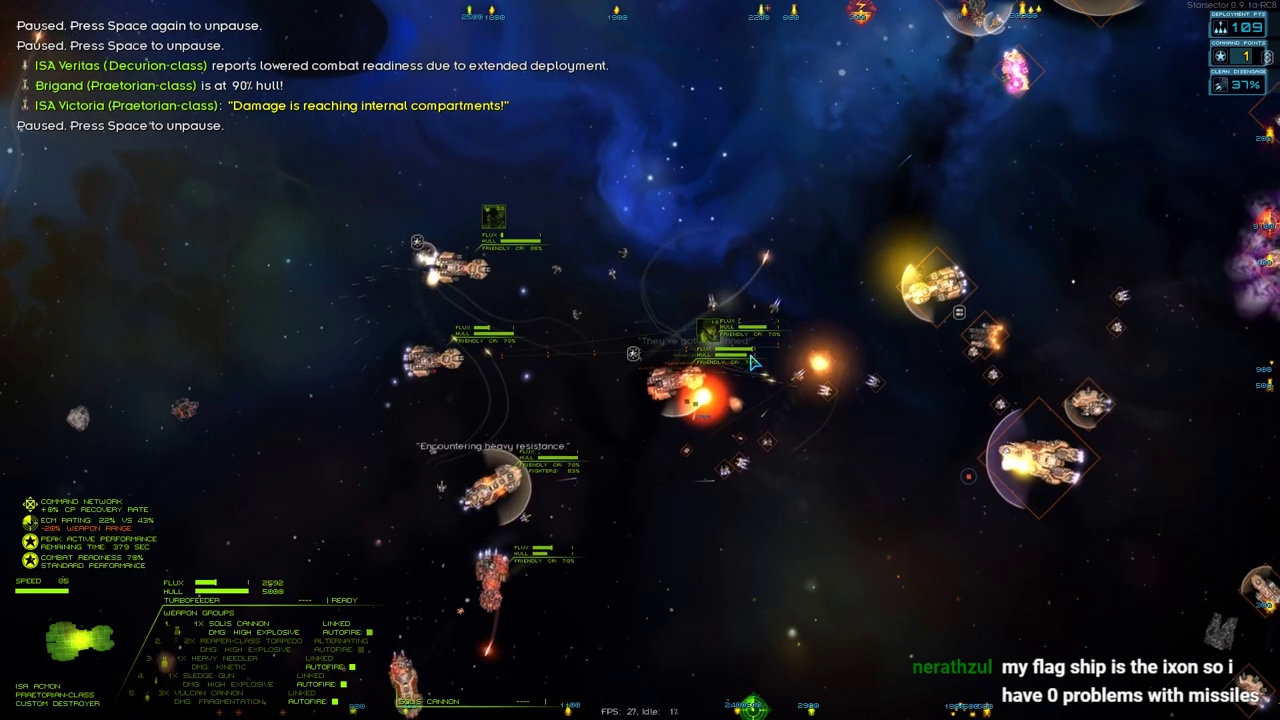
key(space)
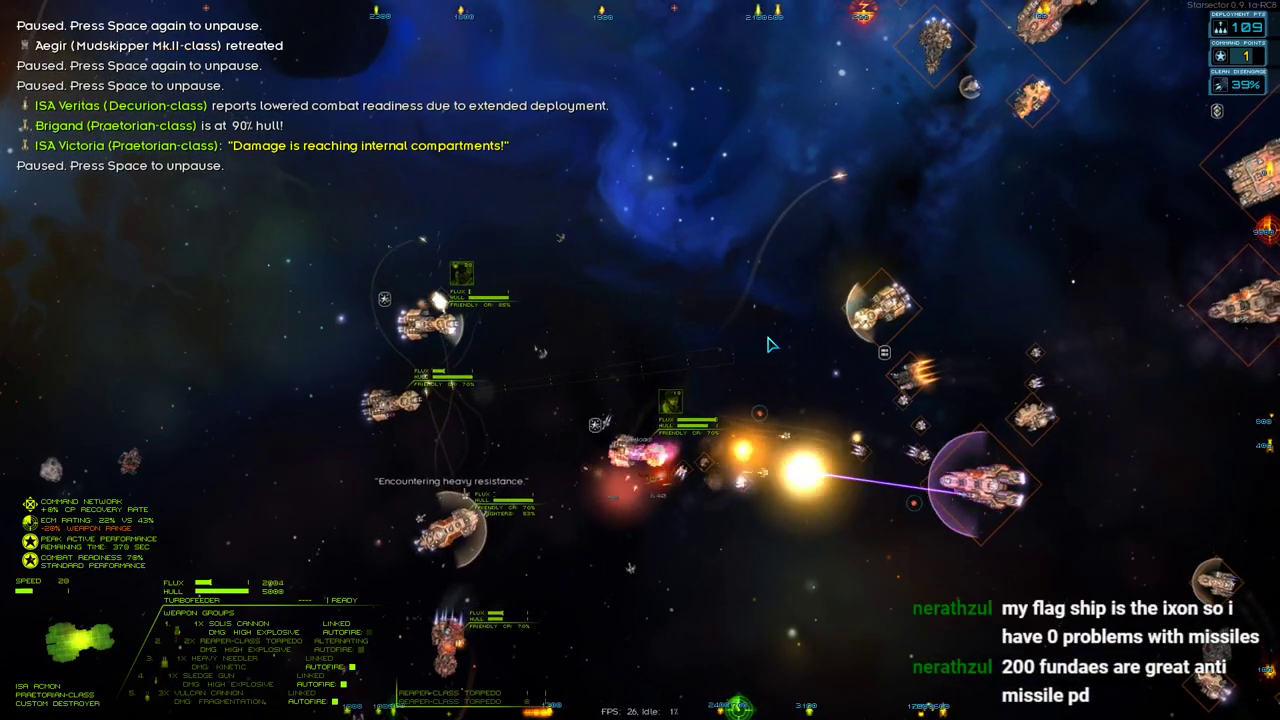
key(space)
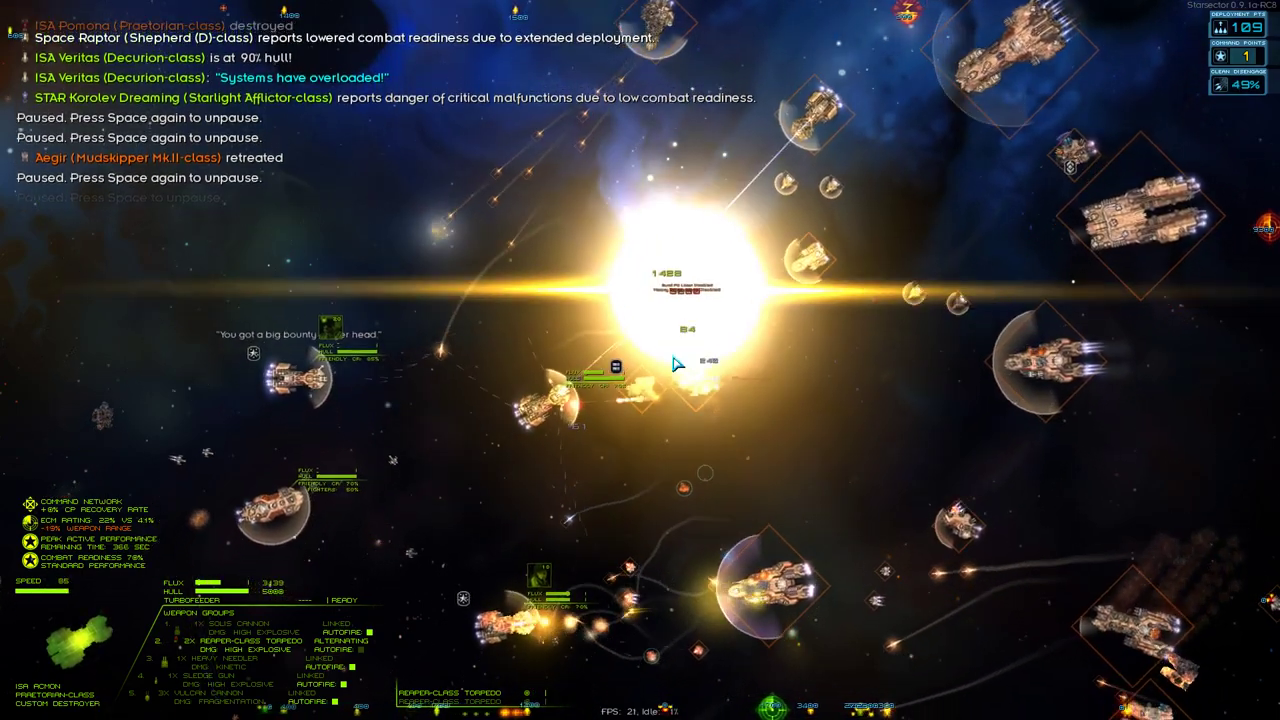
key(r)
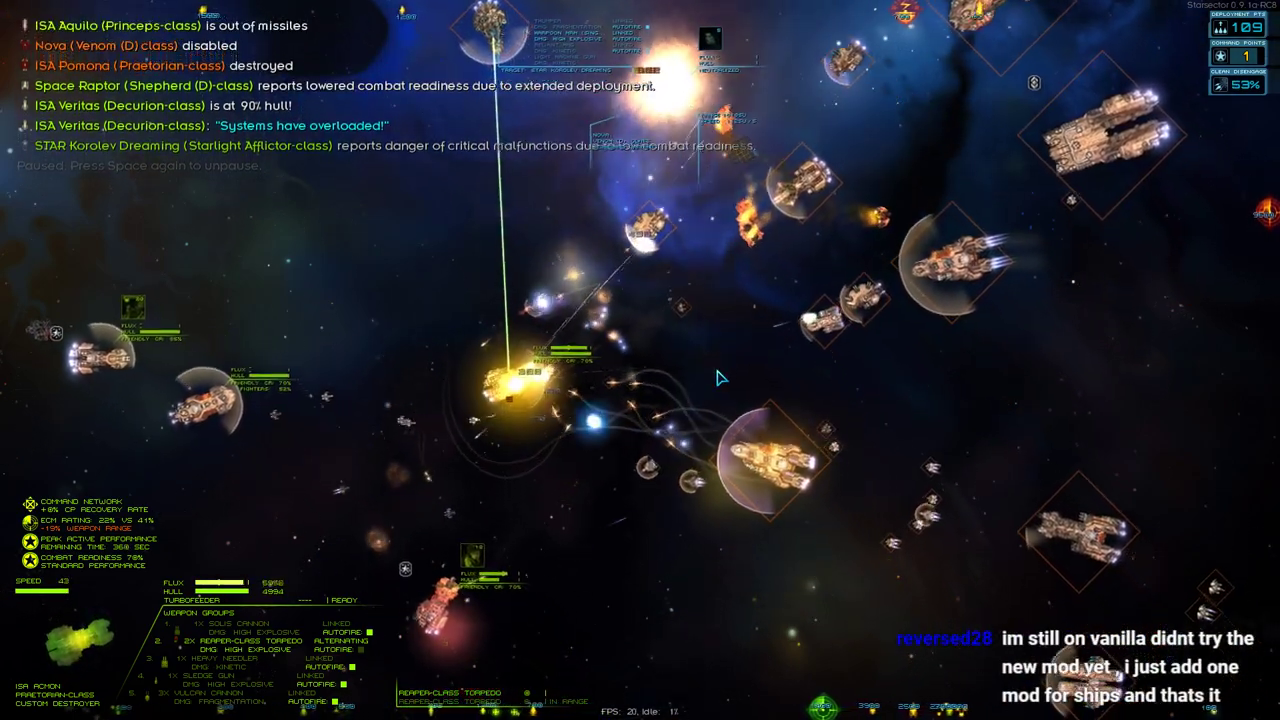
Set an Eliminate order on ISA Daedalion from the tactical map and resume the battle.
key(Tab)
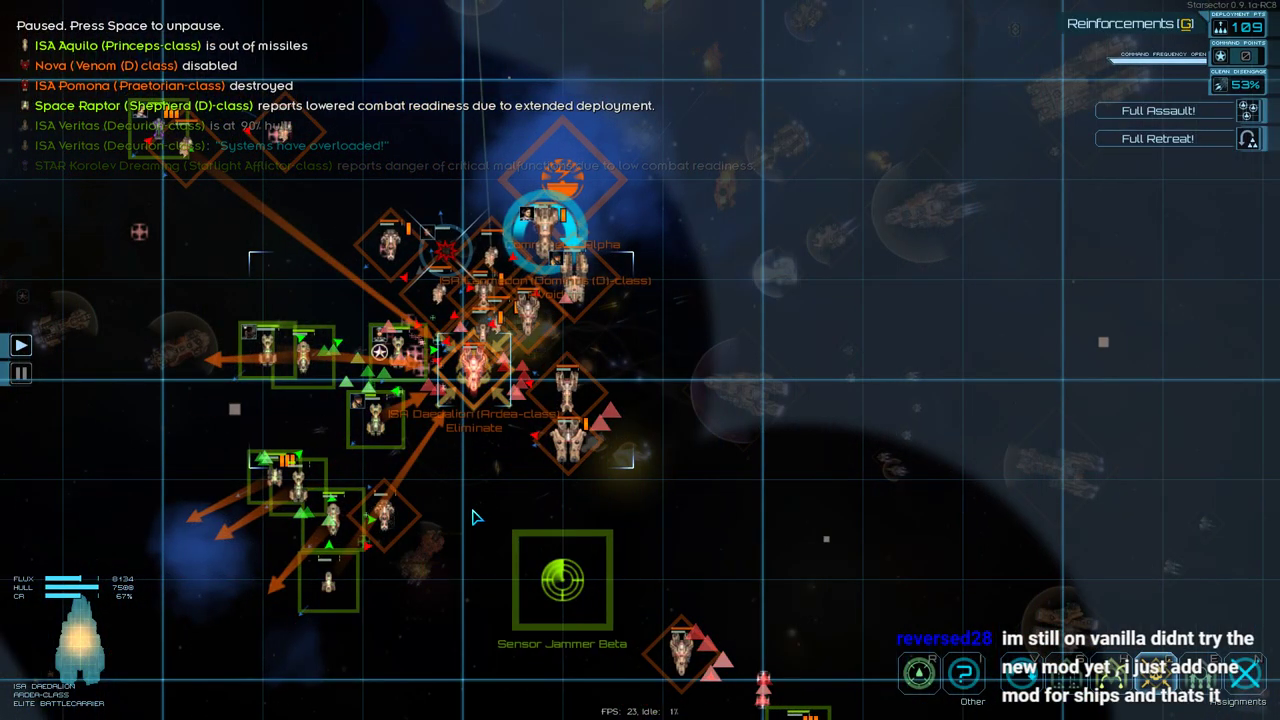
key(w)
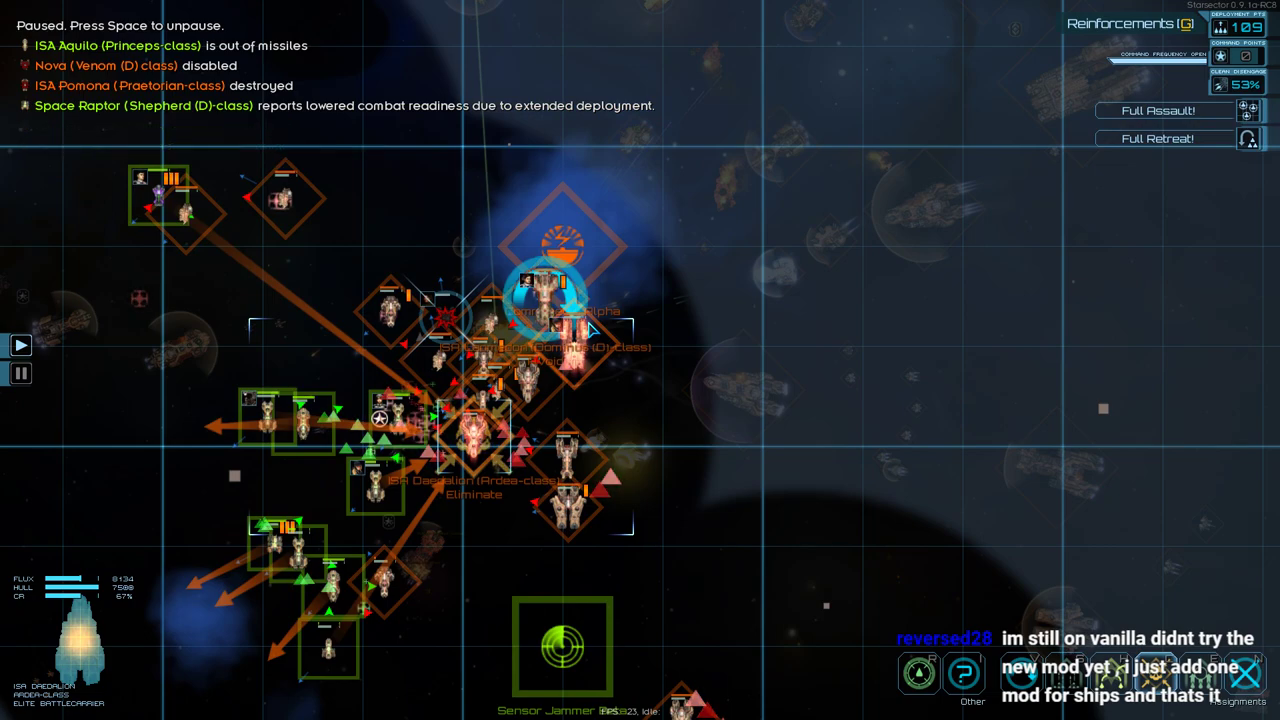
key(Tab)
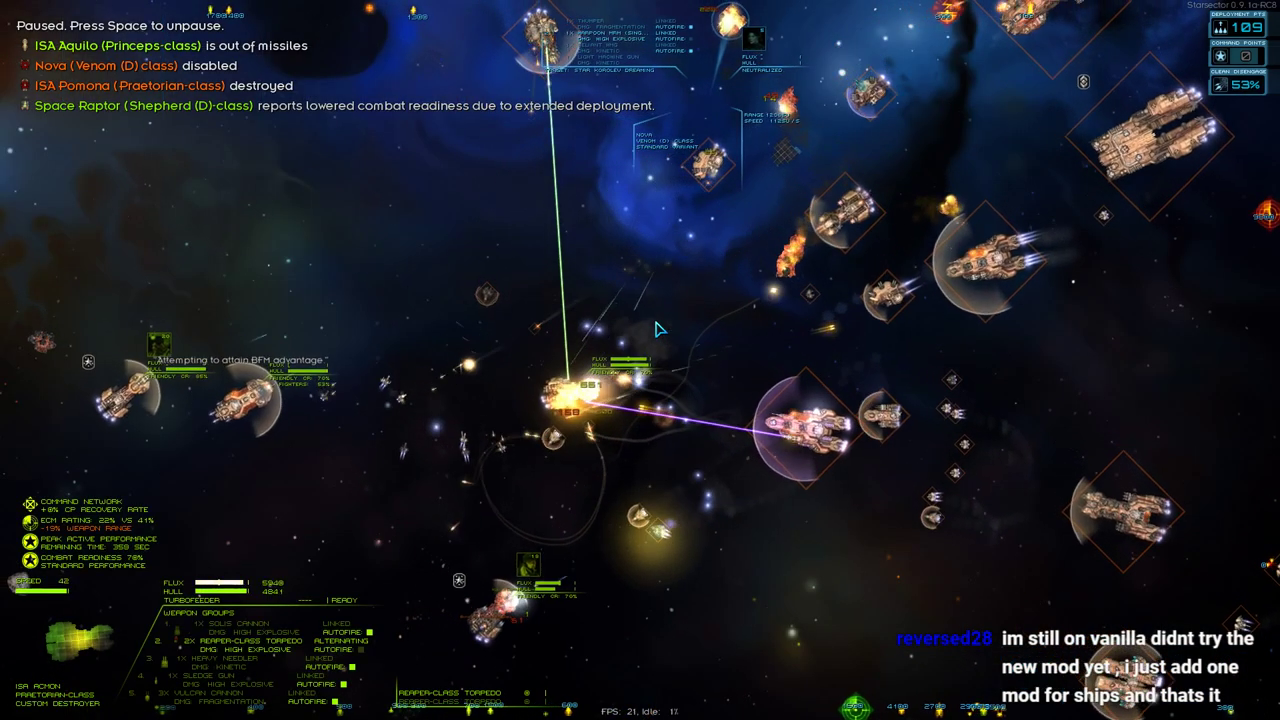
key(space)
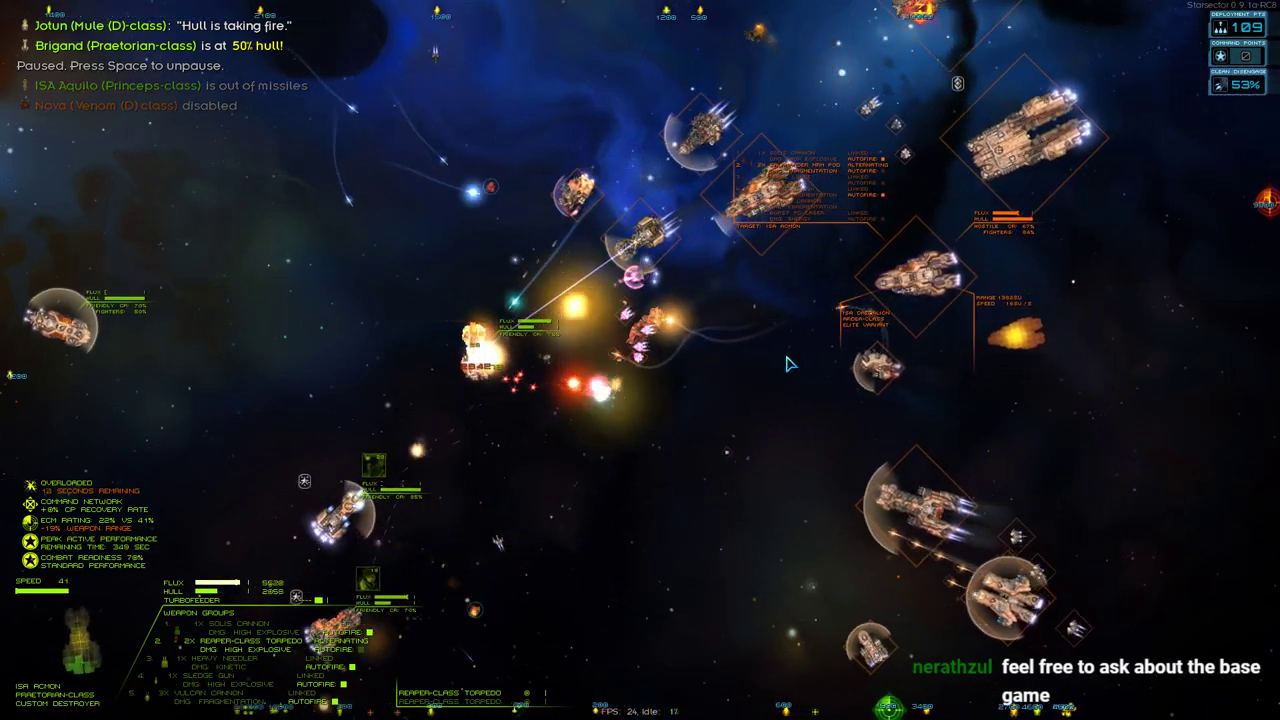
key(Tab)
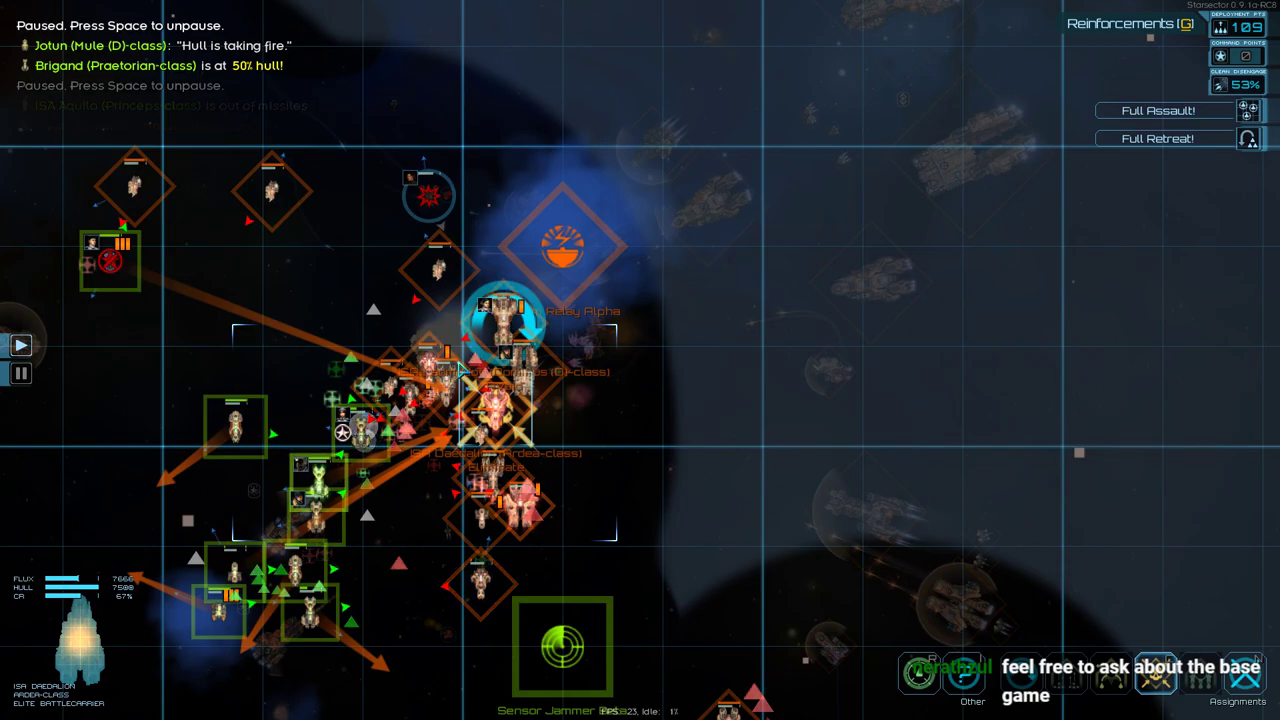
key(Tab)
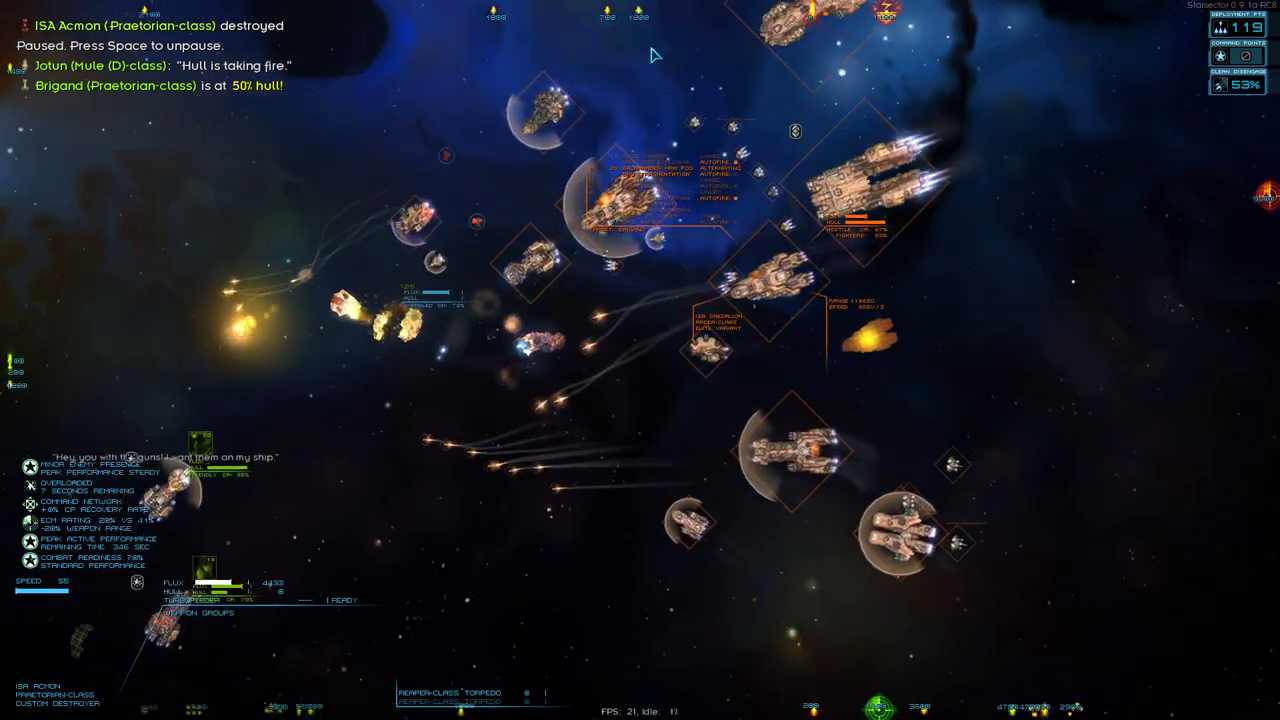
Quit the battle unsaved, reload the earlier save and fly back toward Paulina's bounty fleet.
key(Escape)
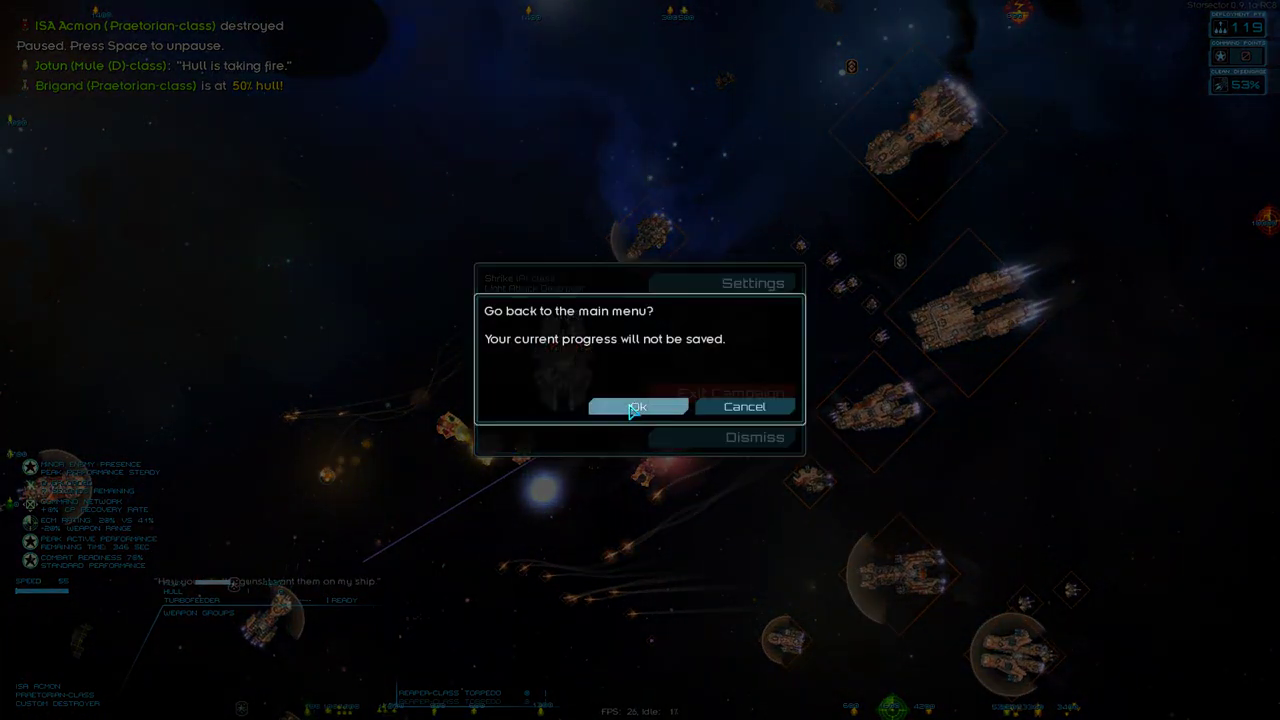
click(635, 407)
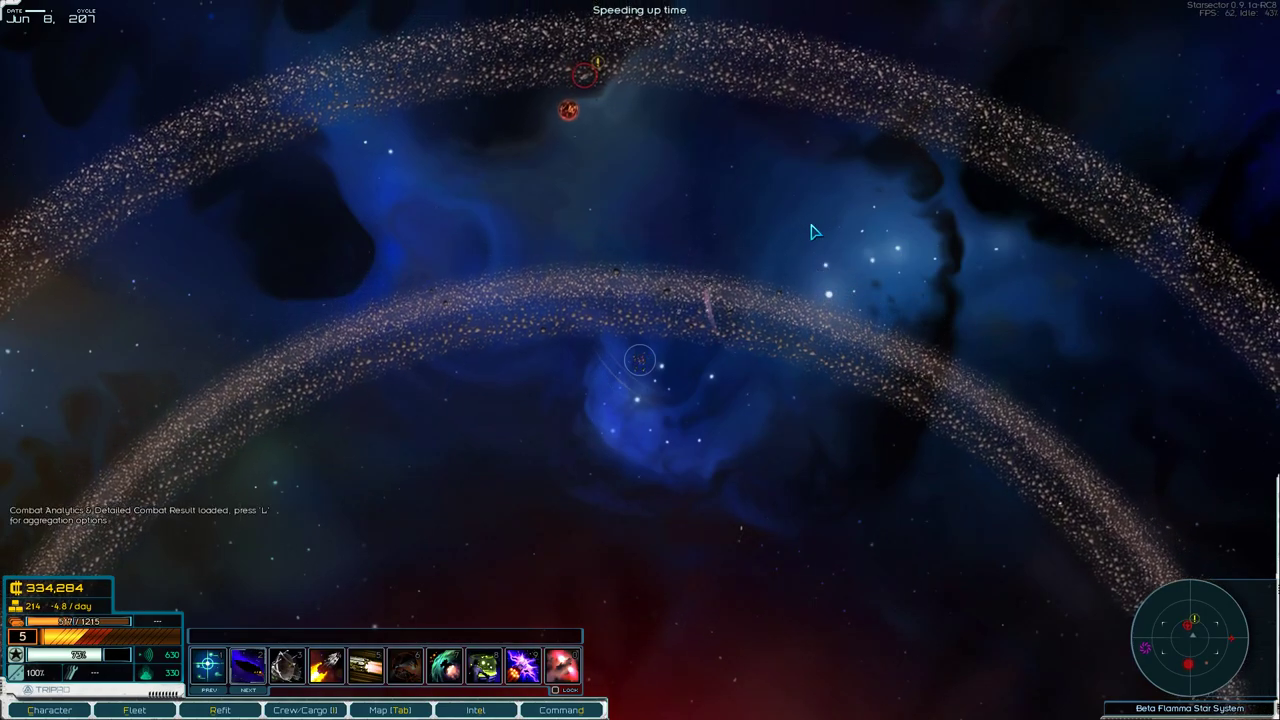
drag(811, 232, 734, 284)
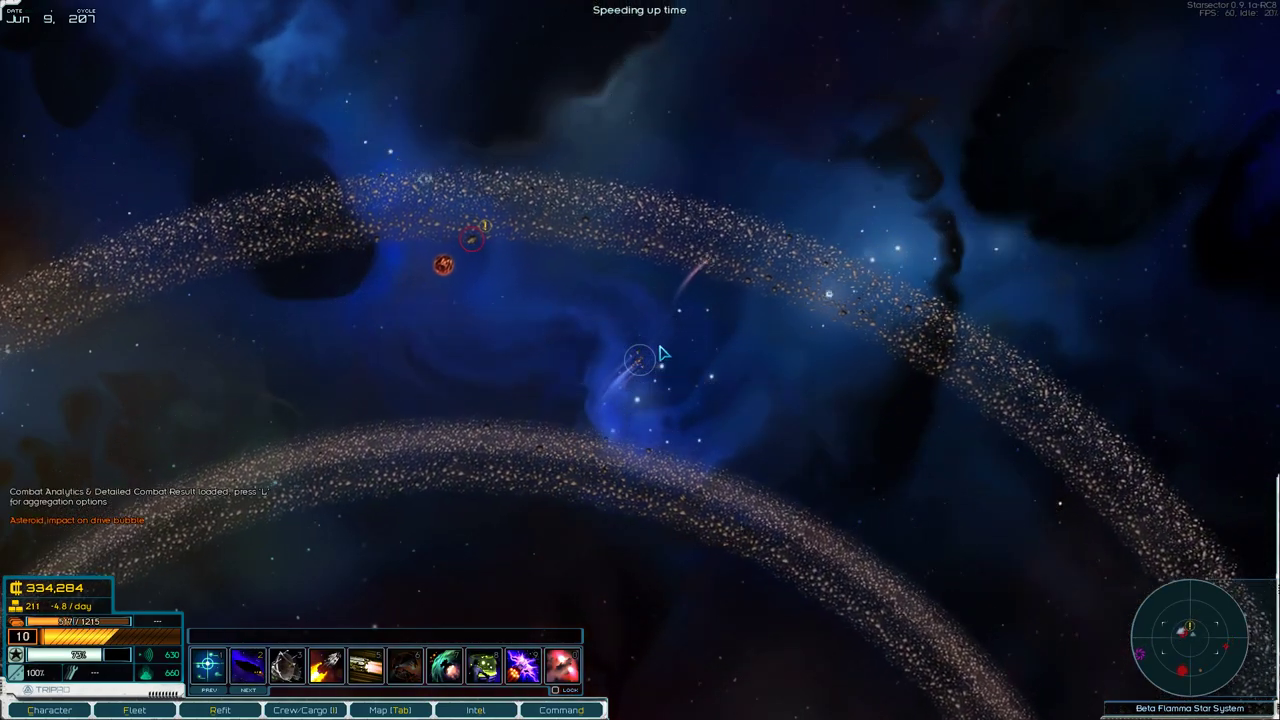
click(630, 298)
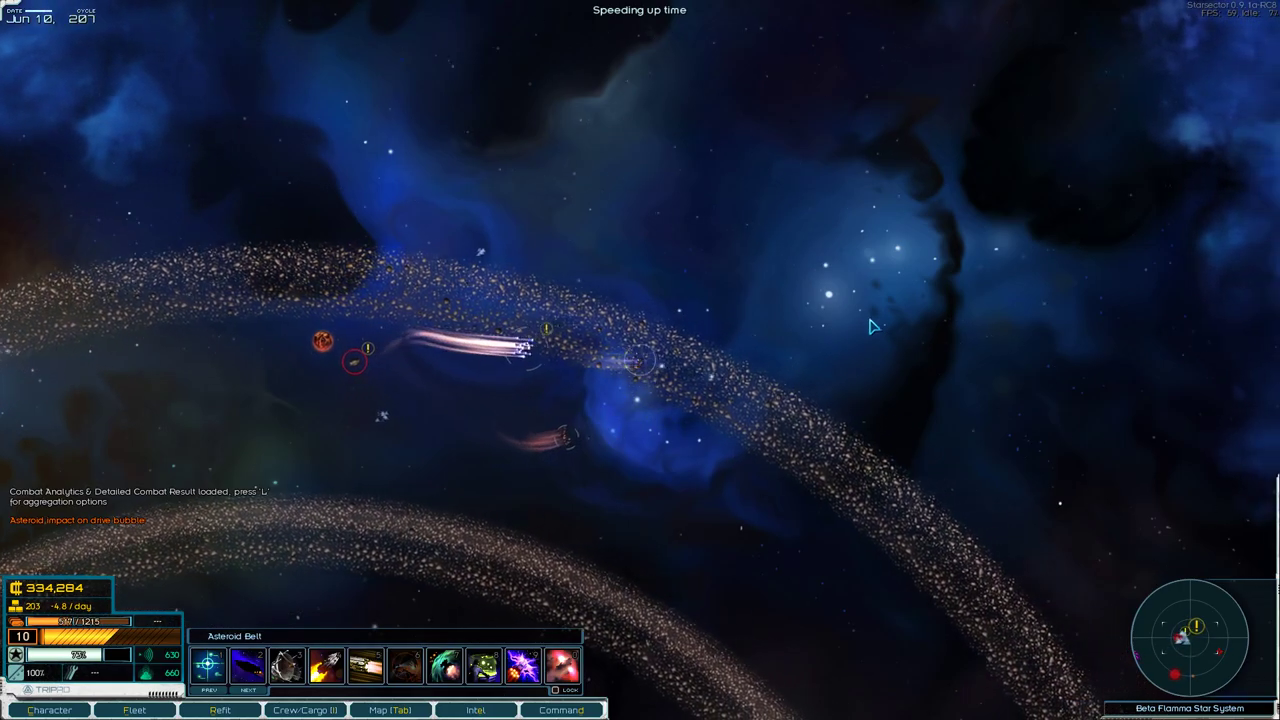
scroll(850, 330, down, 5)
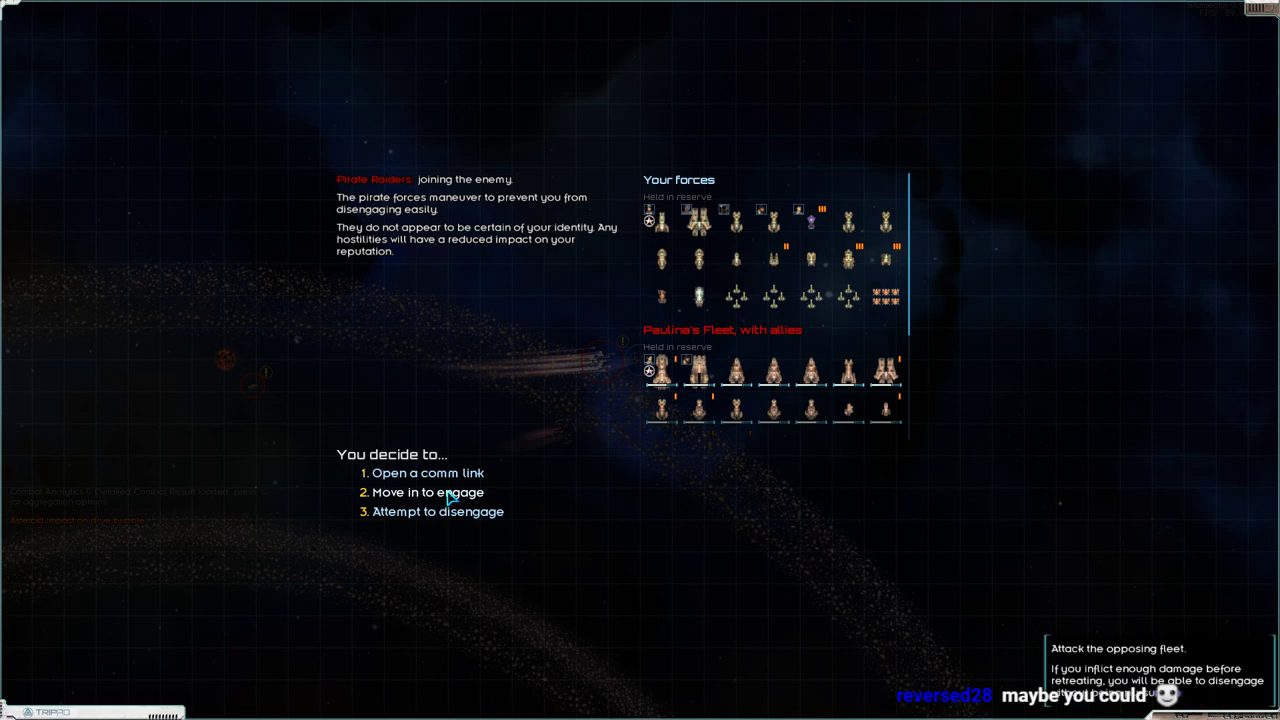
Move in to engage Paulina's fleet, deploy all ships and enter live combat.
click(414, 500)
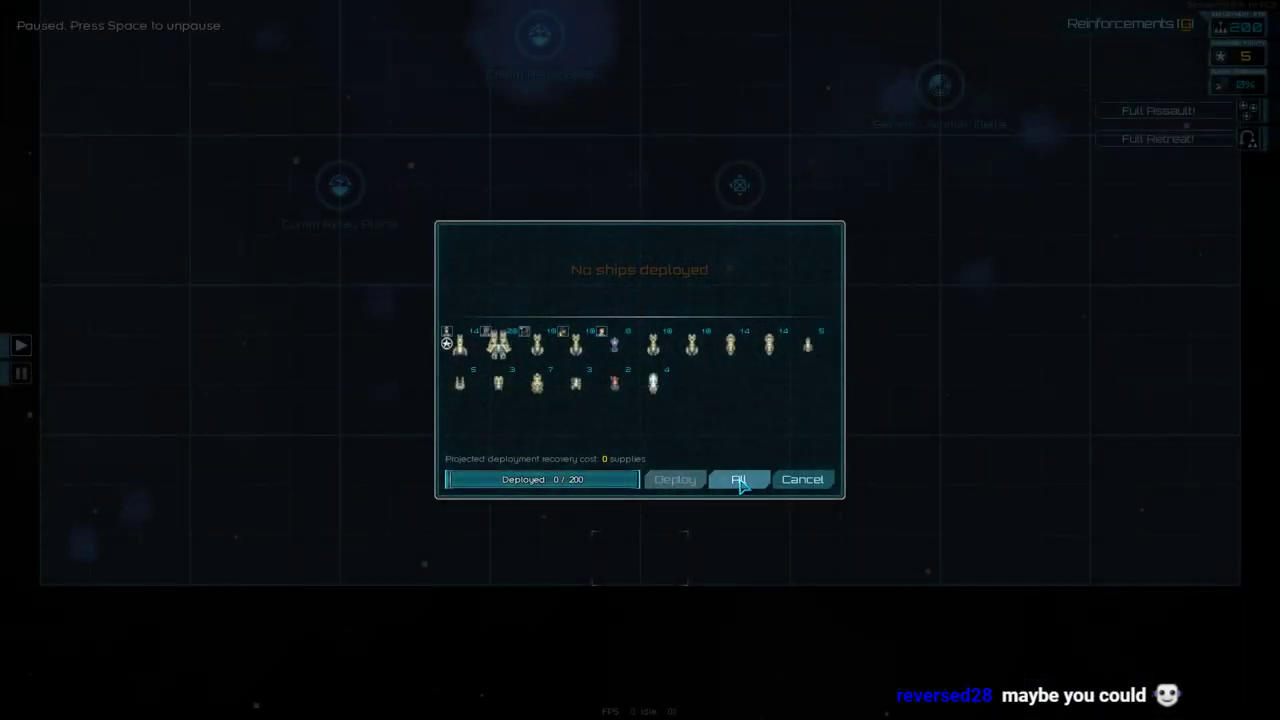
click(683, 481)
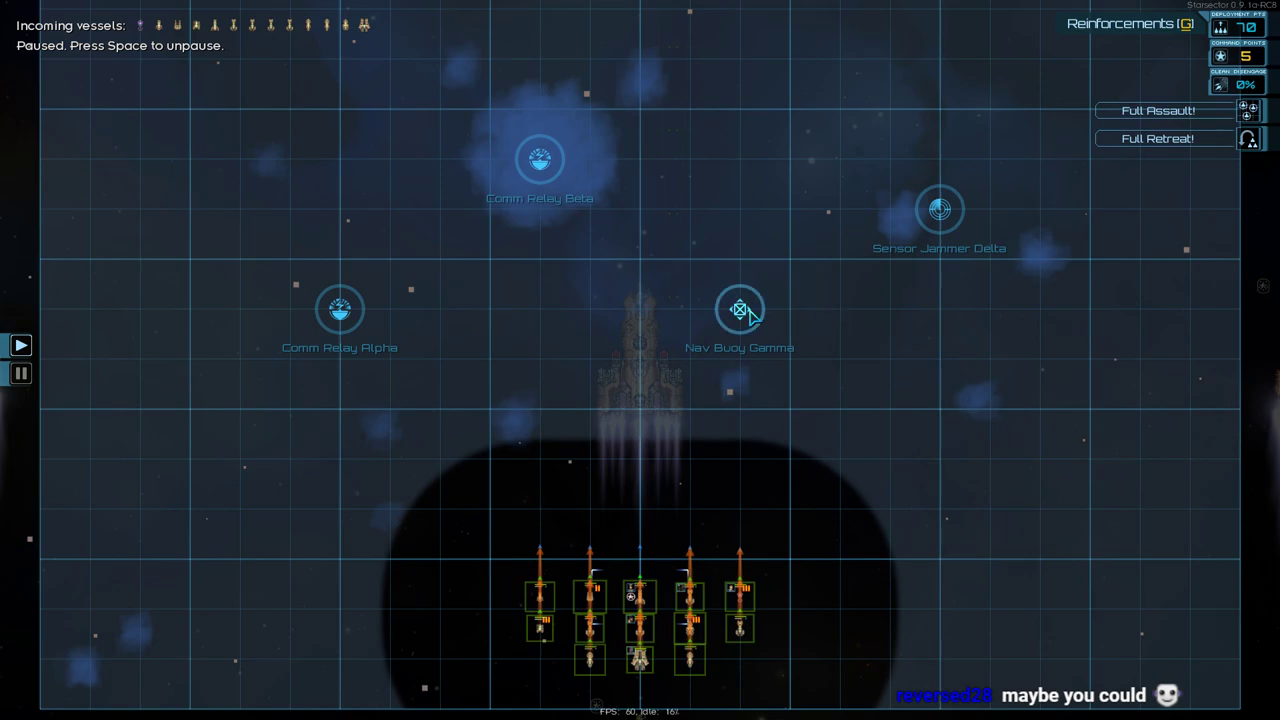
key(Tab)
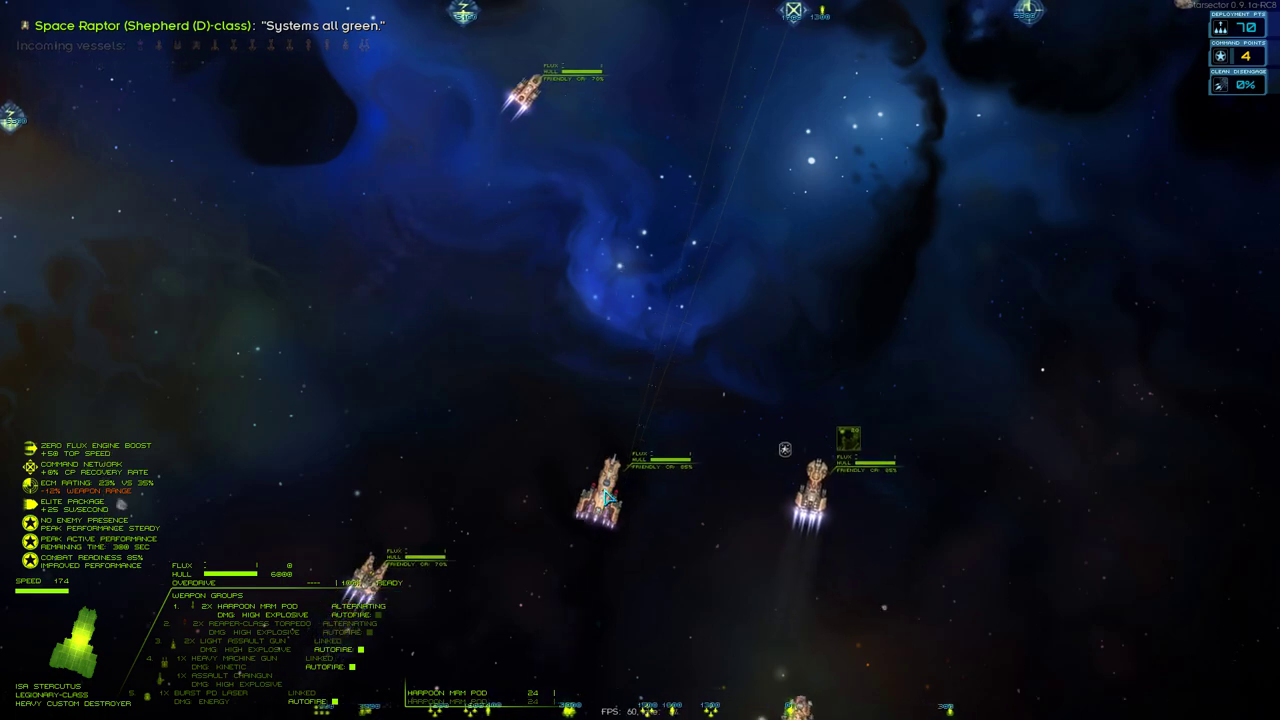
scroll(630, 420, up, 3)
scroll(660, 340, down, 3)
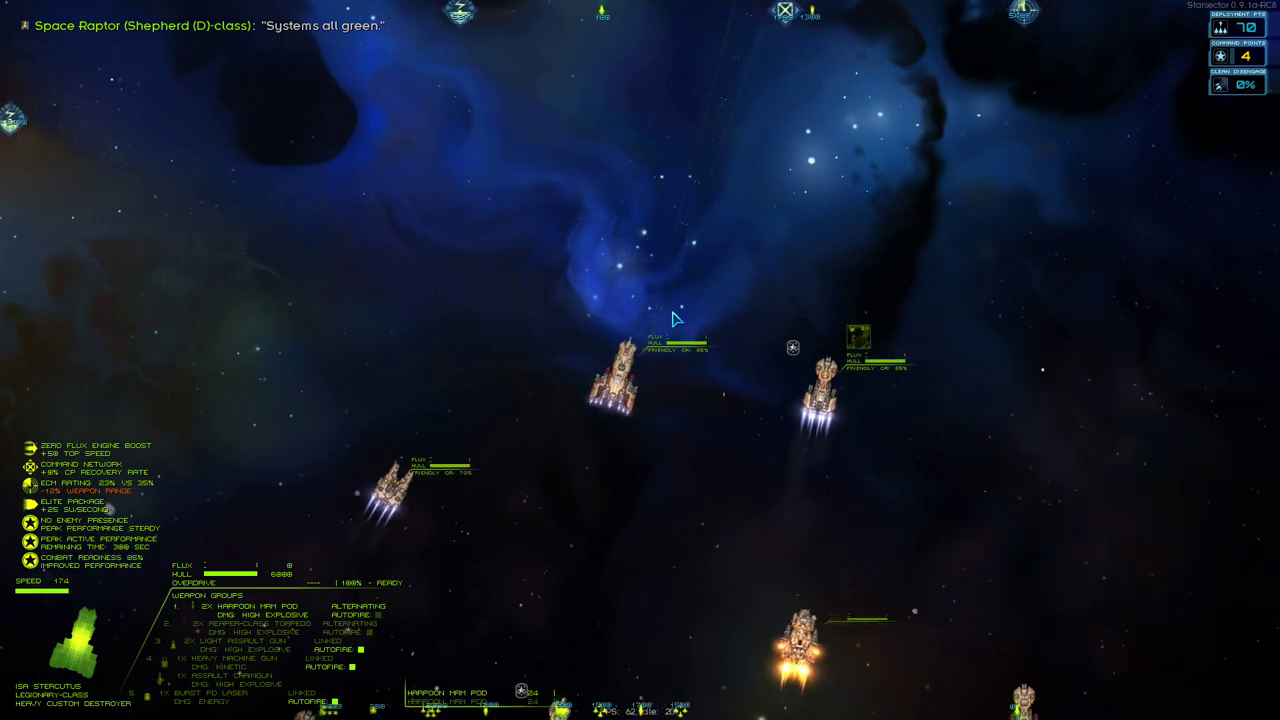
Order ships to capture Sensor Jammer Delta, then leave the battle paused on the tactical map.
key(Tab)
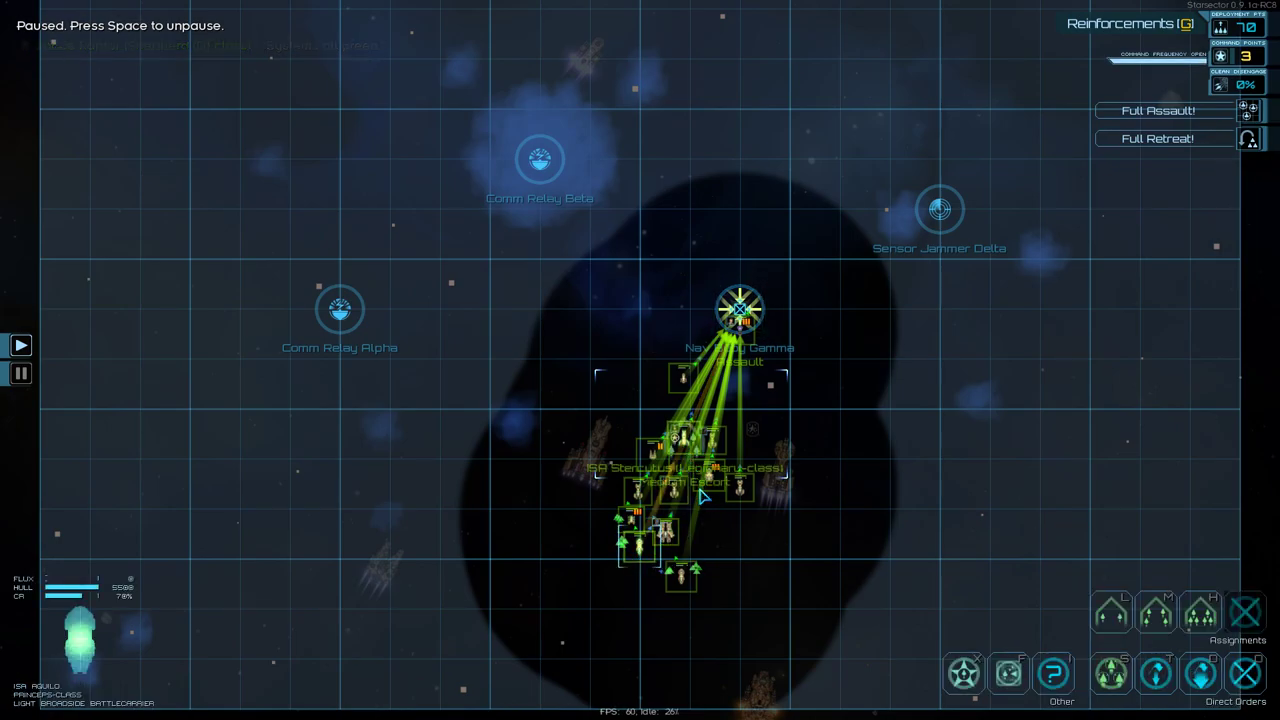
scroll(705, 500, up, 3)
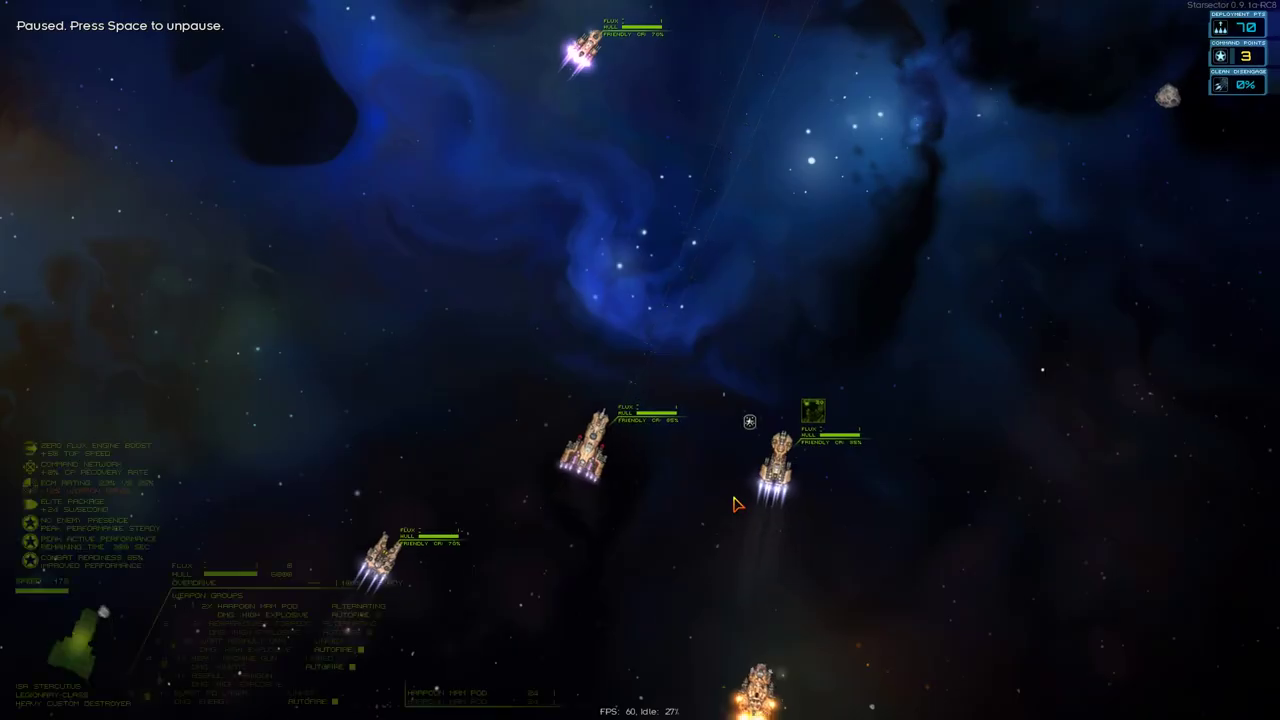
key(Tab)
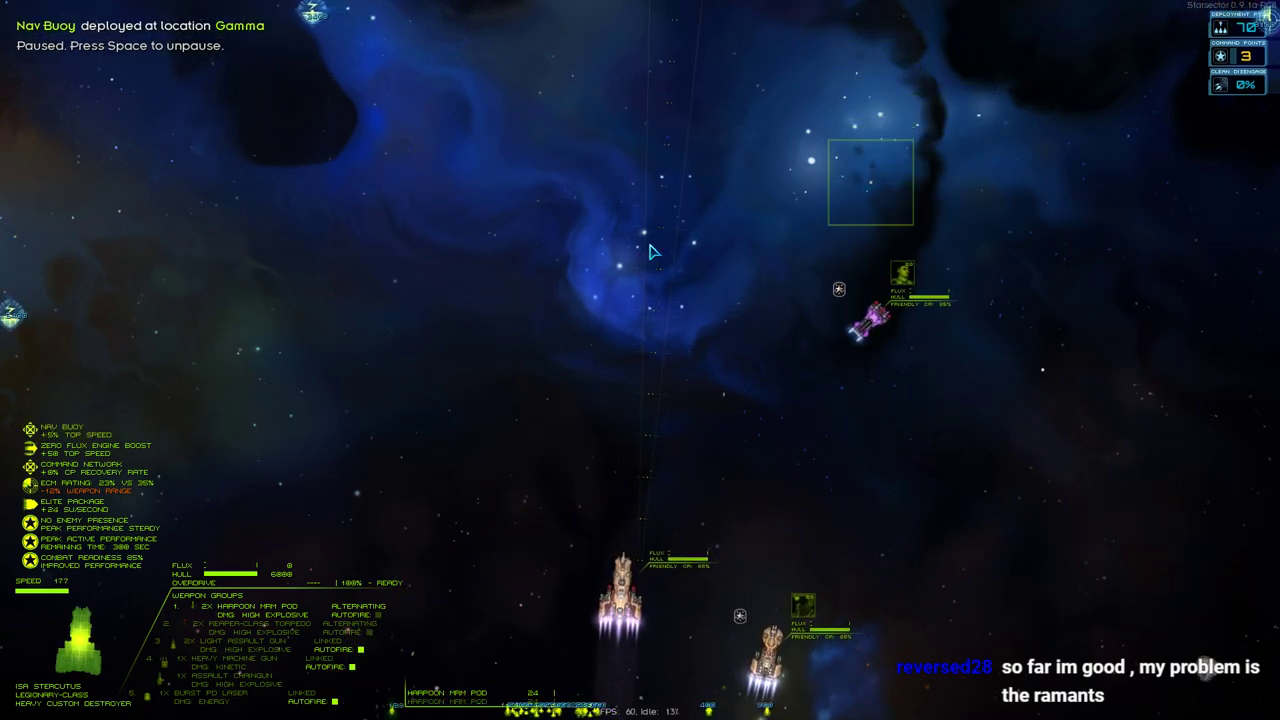
key(Tab)
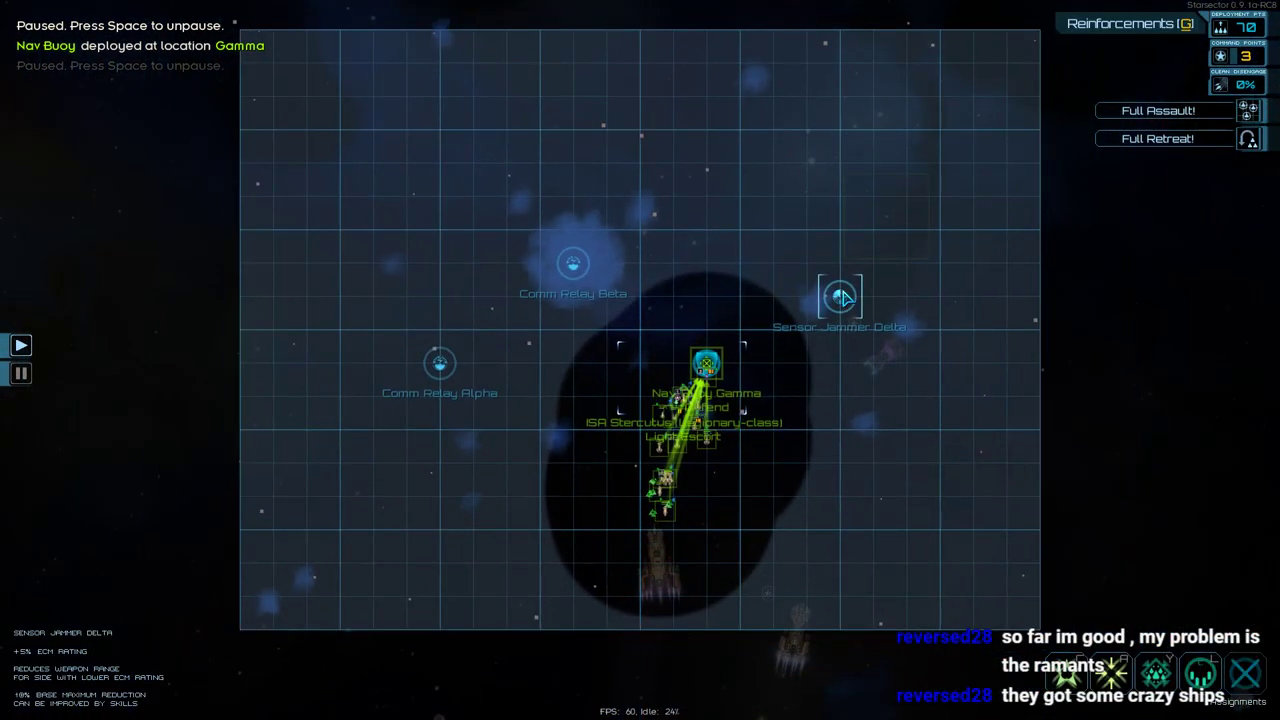
click(842, 296)
key(Tab)
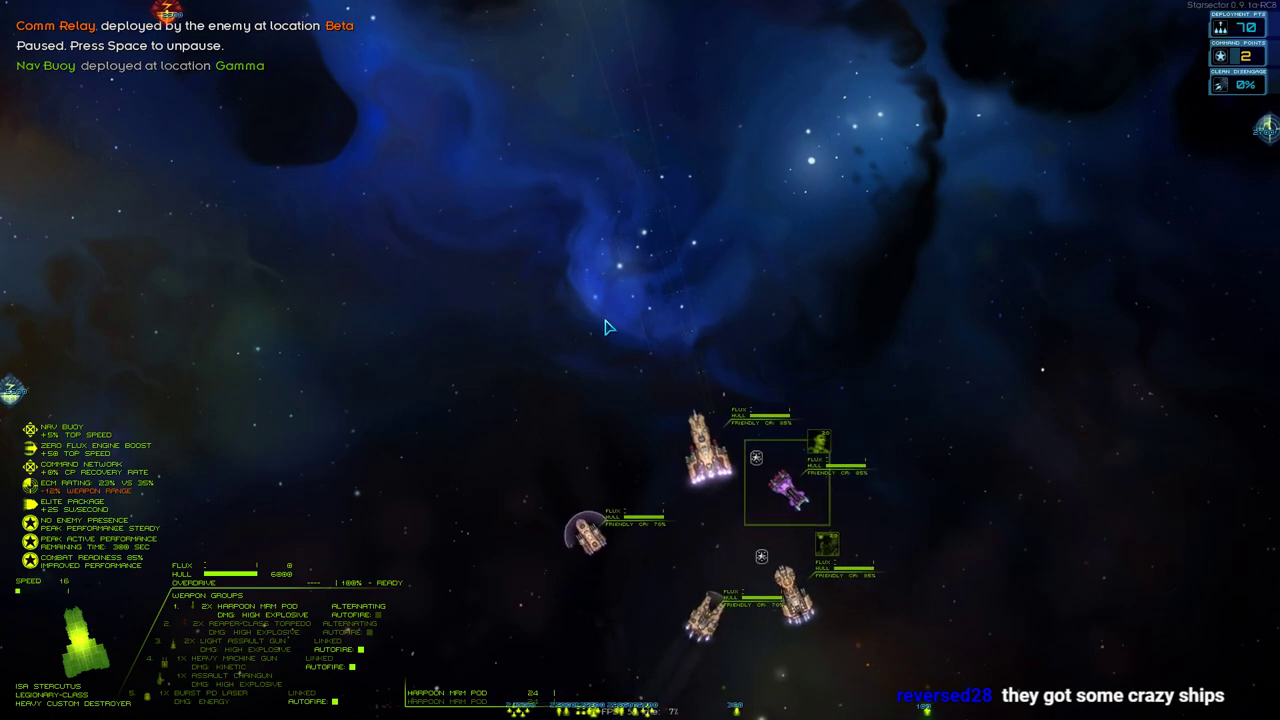
key(Tab)
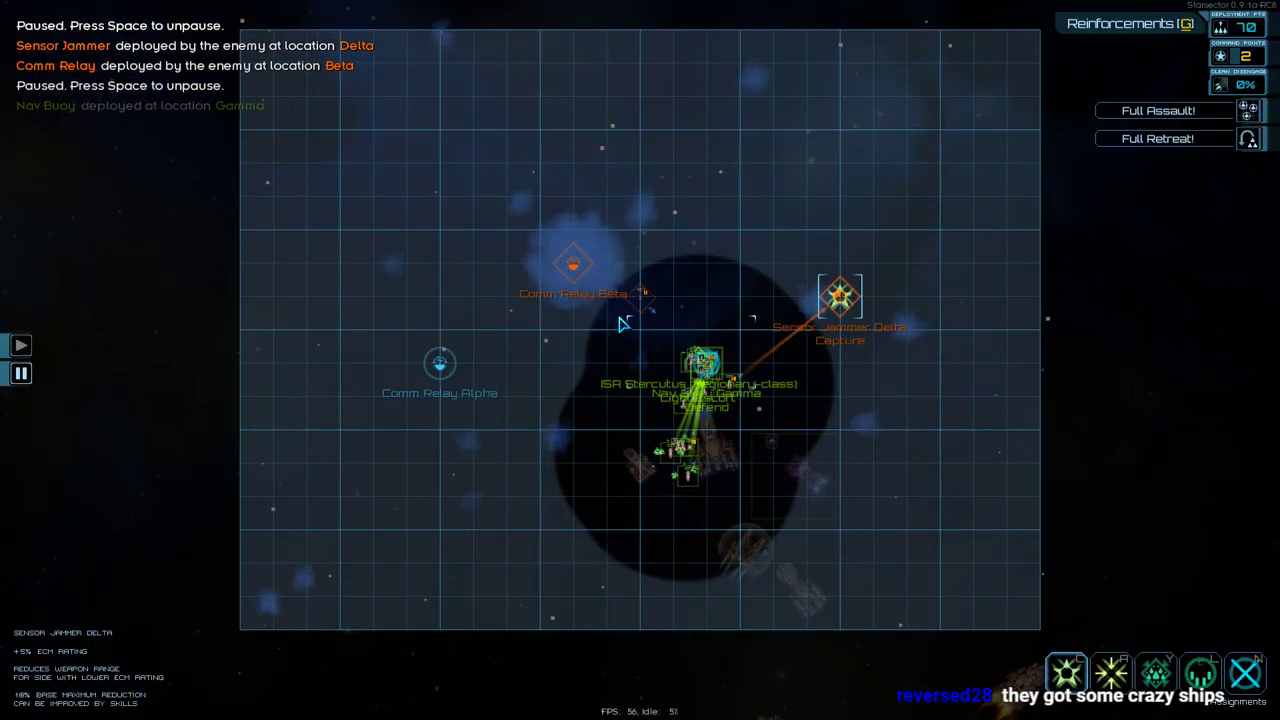
key(Tab)
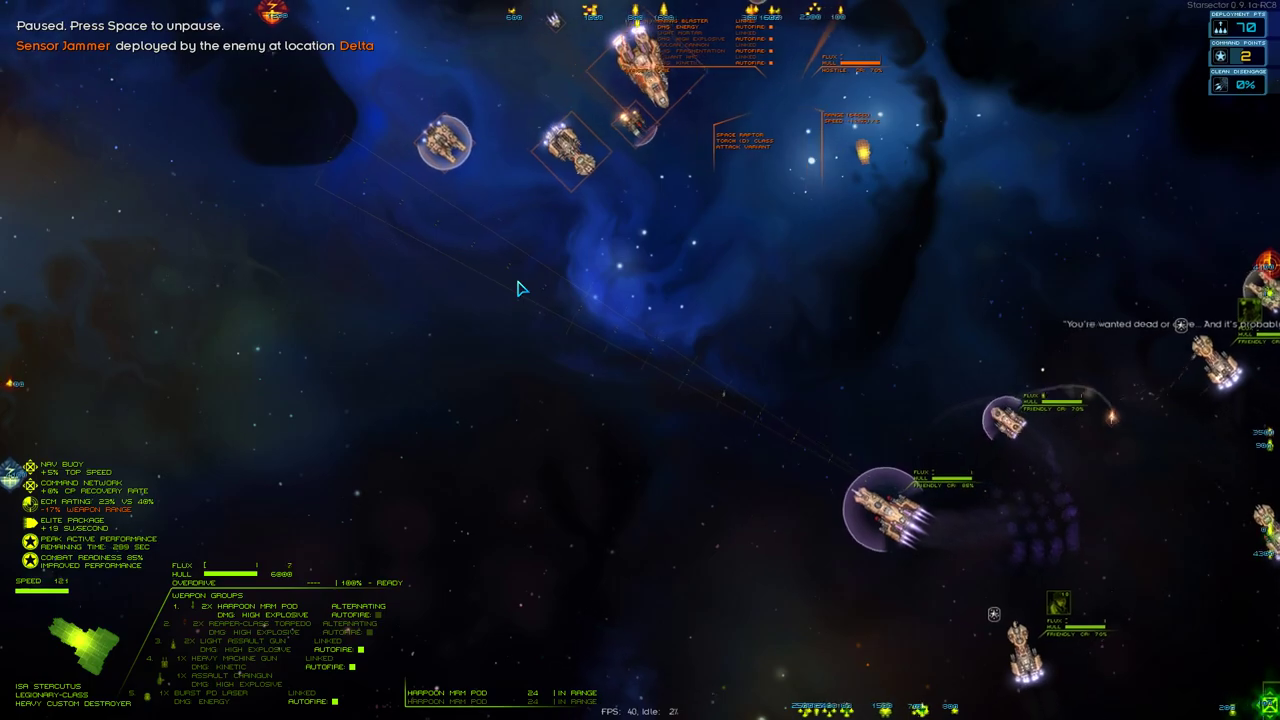
key(Tab)
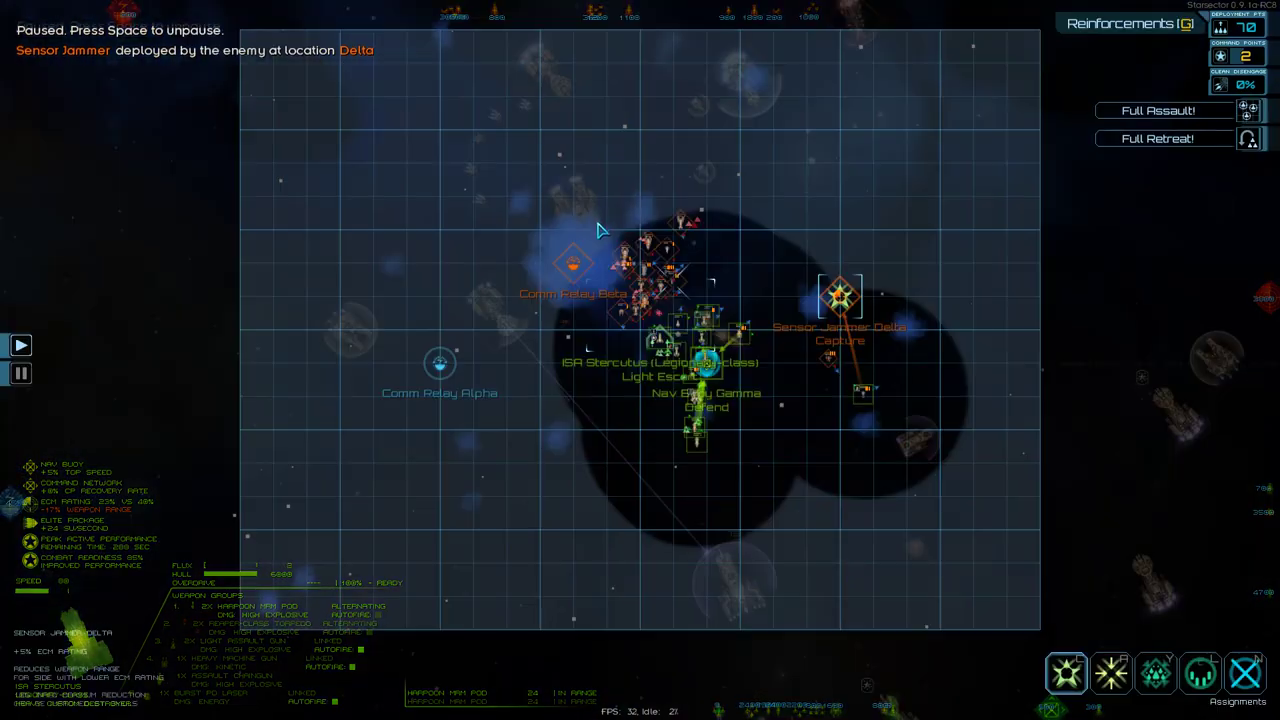
scroll(600, 234, up, 3)
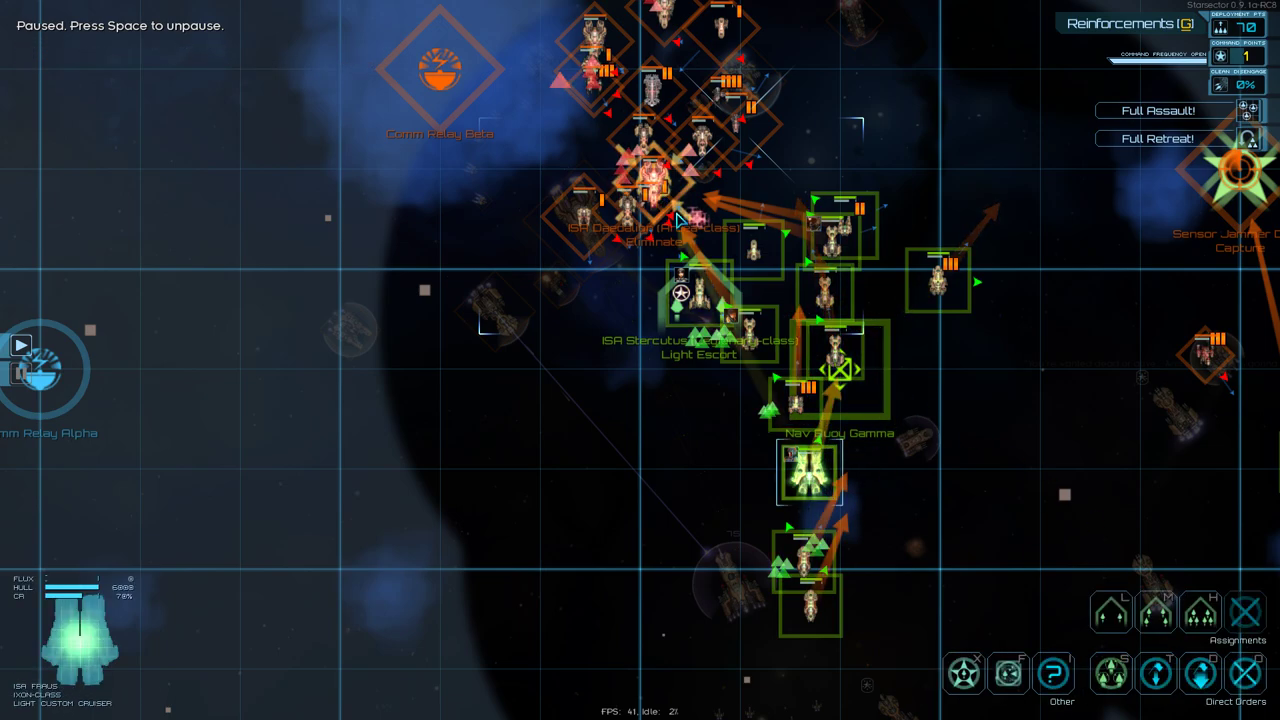
Fly ISA Stercutus into the enemy using repeated Overdrive and Harpoon missiles, targeting the Brigand.
key(Tab)
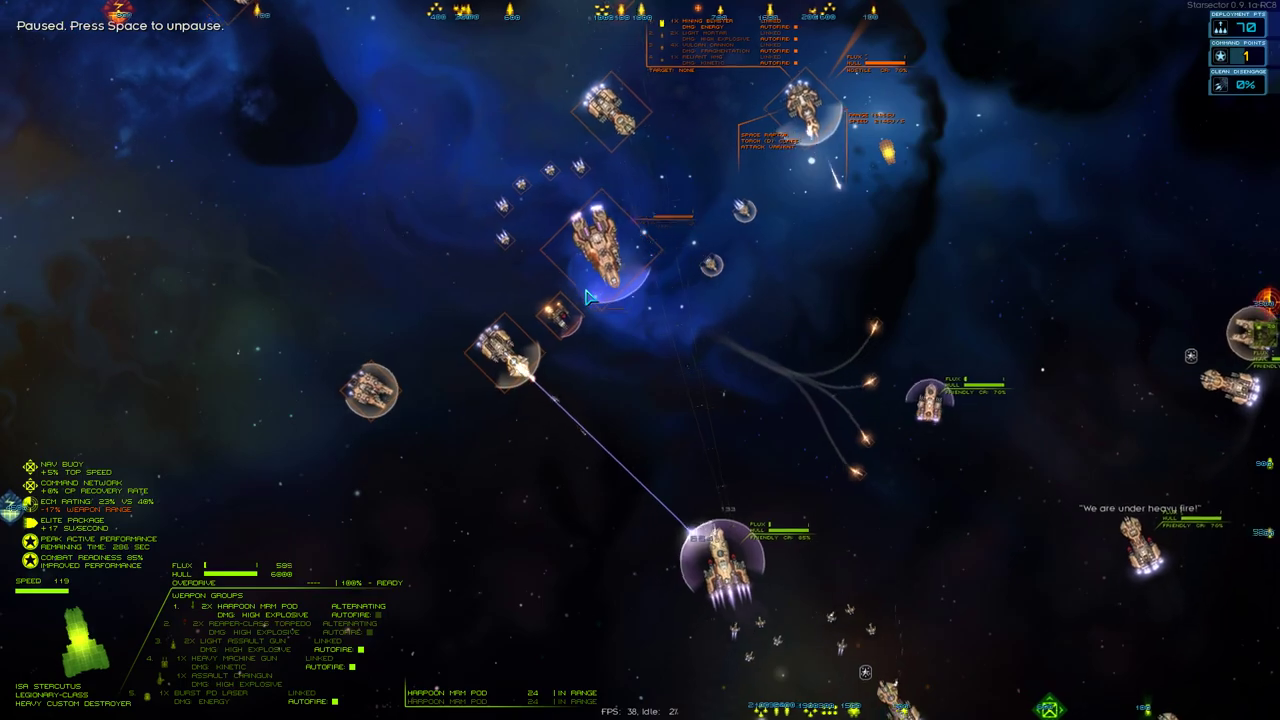
key(f)
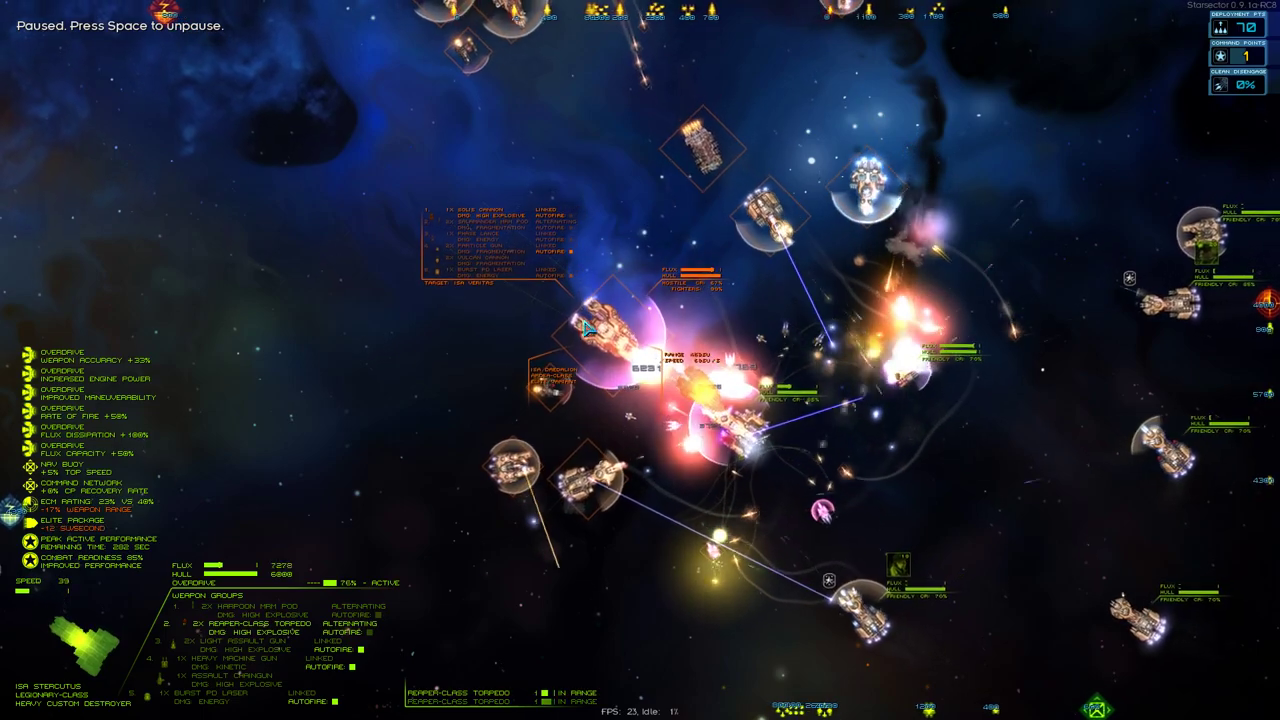
key(1)
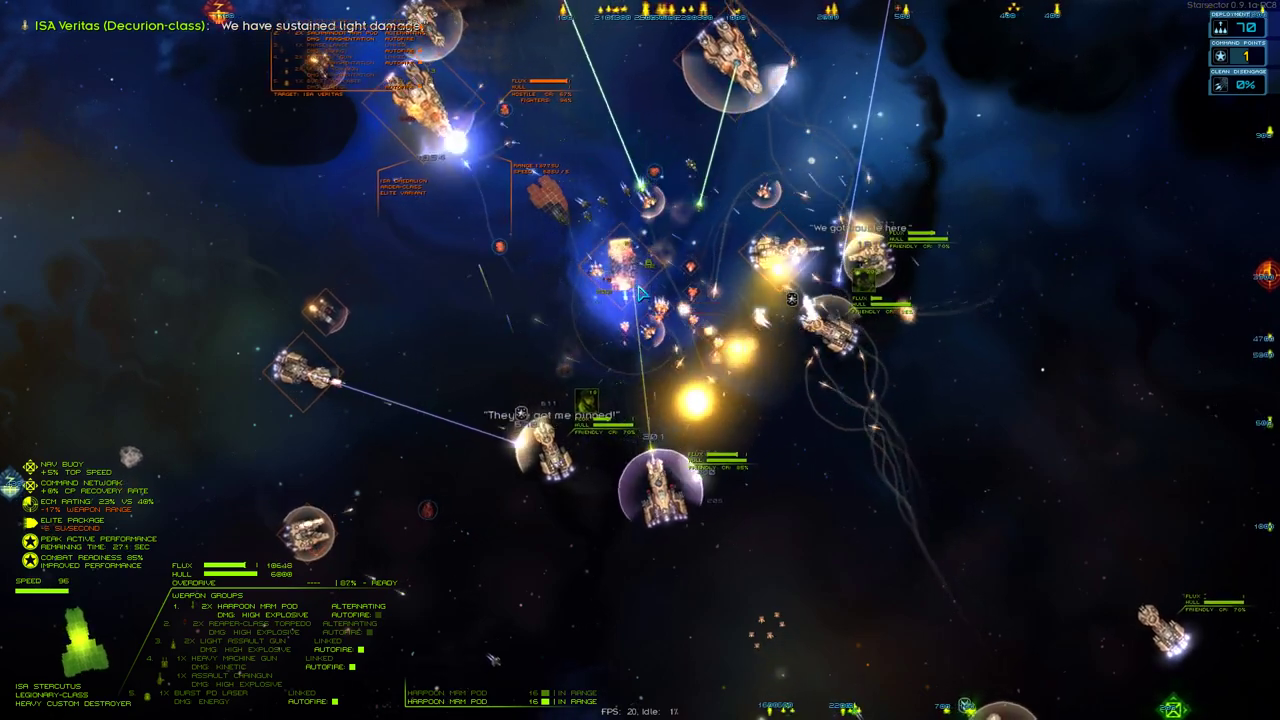
key(f)
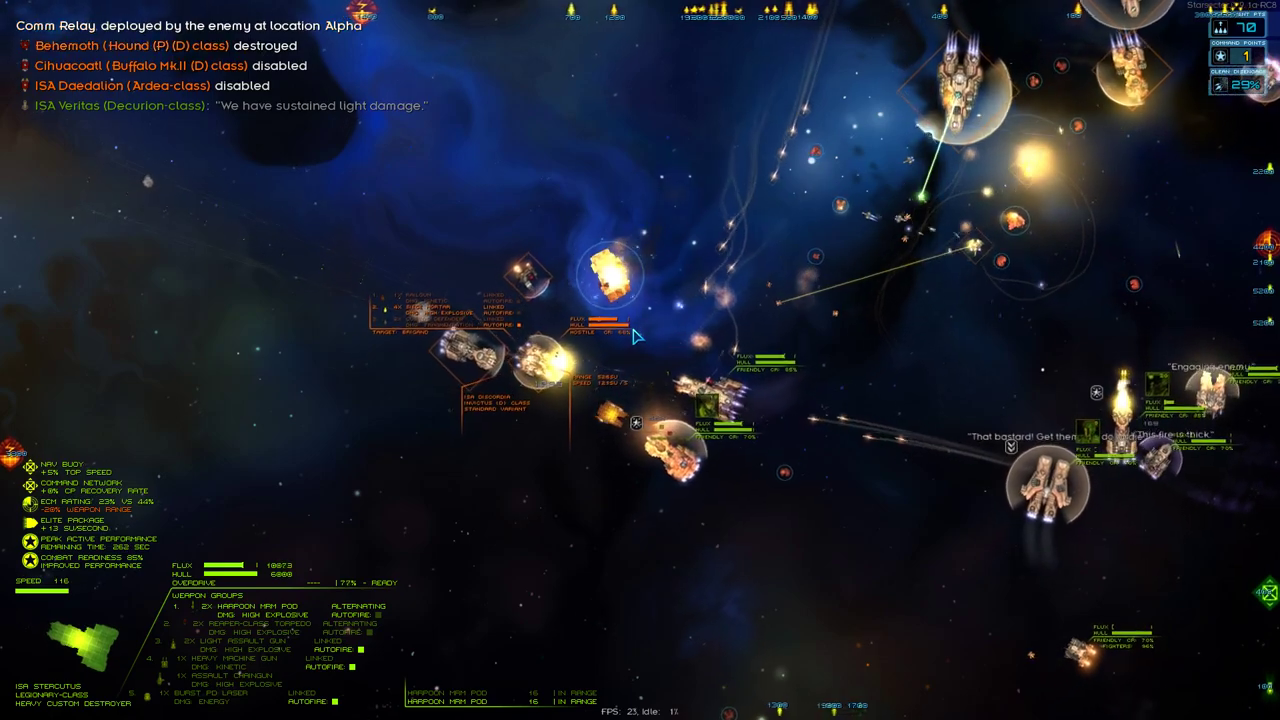
key(f)
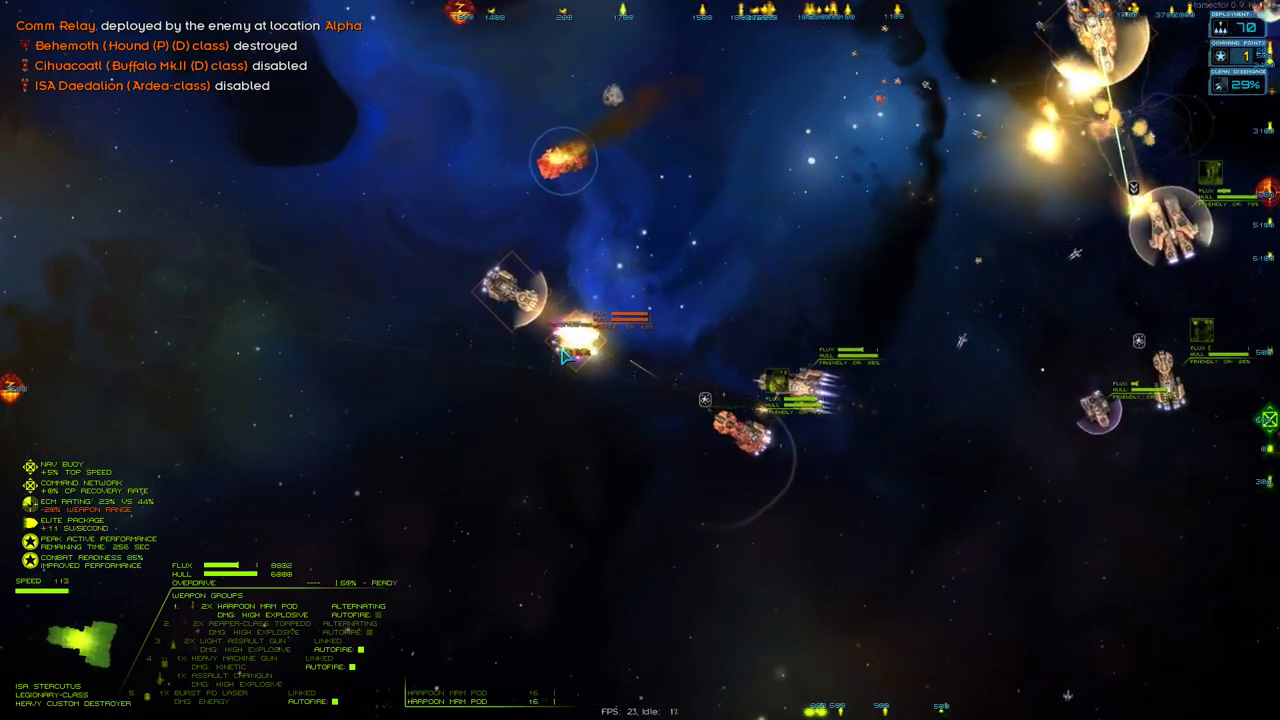
key(f)
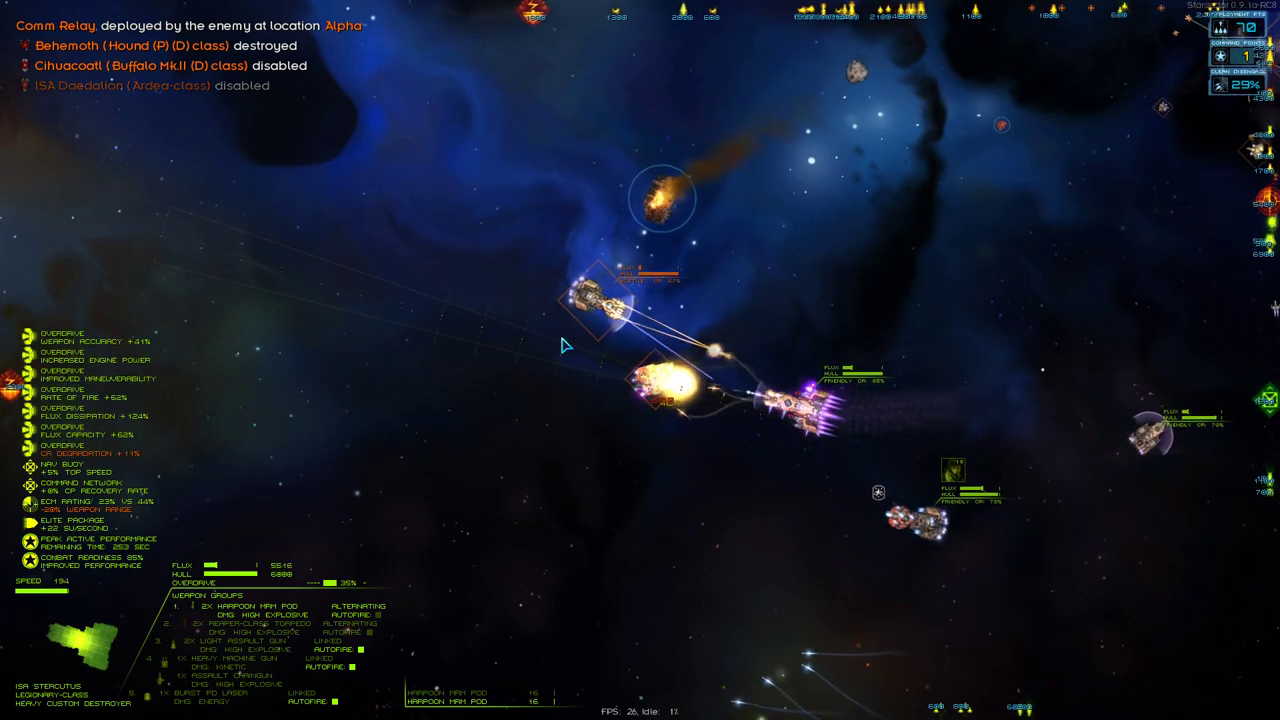
key(r)
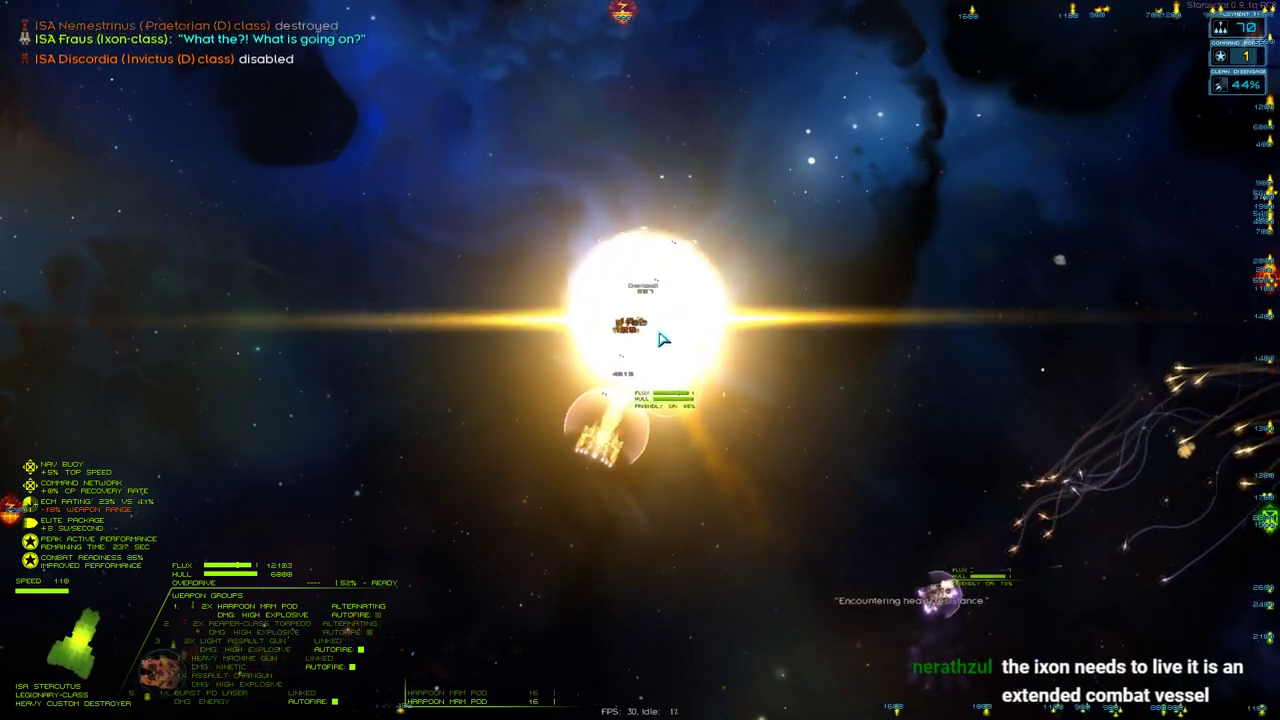
Pause, order an attack on enemy ISA Pomona, check ISA Fraus, and resume combat.
key(Tab)
key(space)
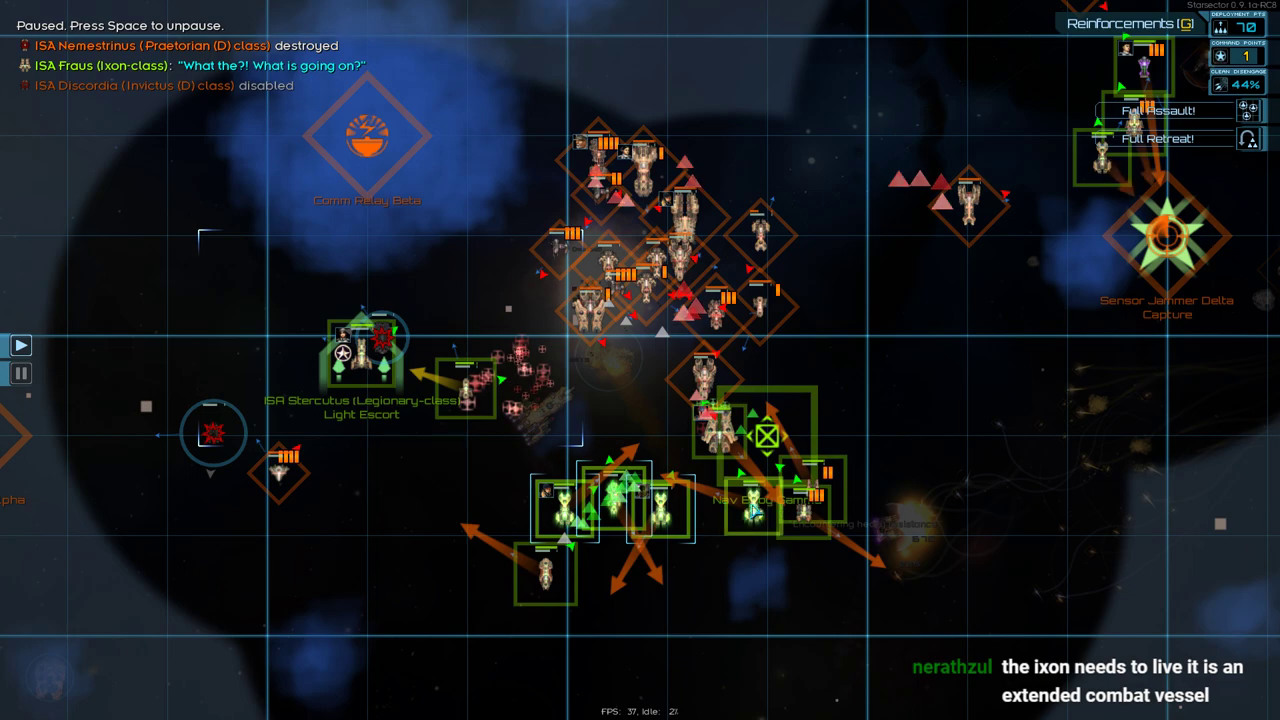
click(704, 380)
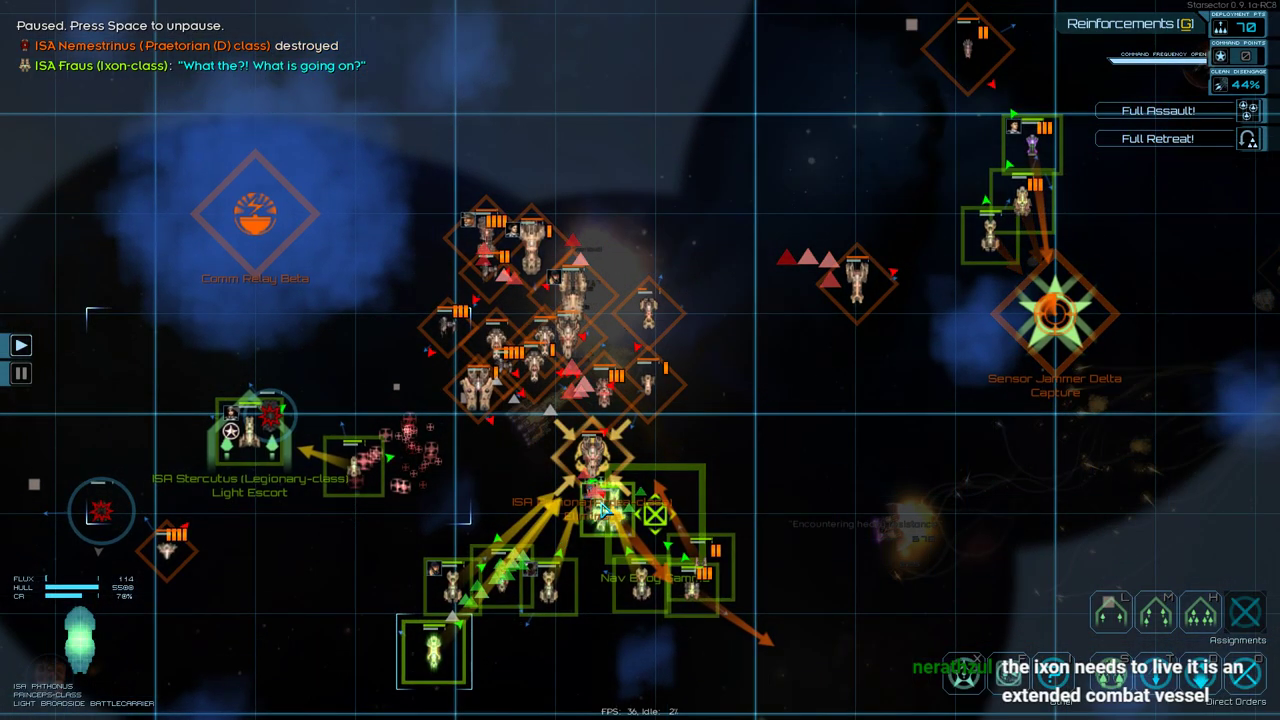
click(604, 510)
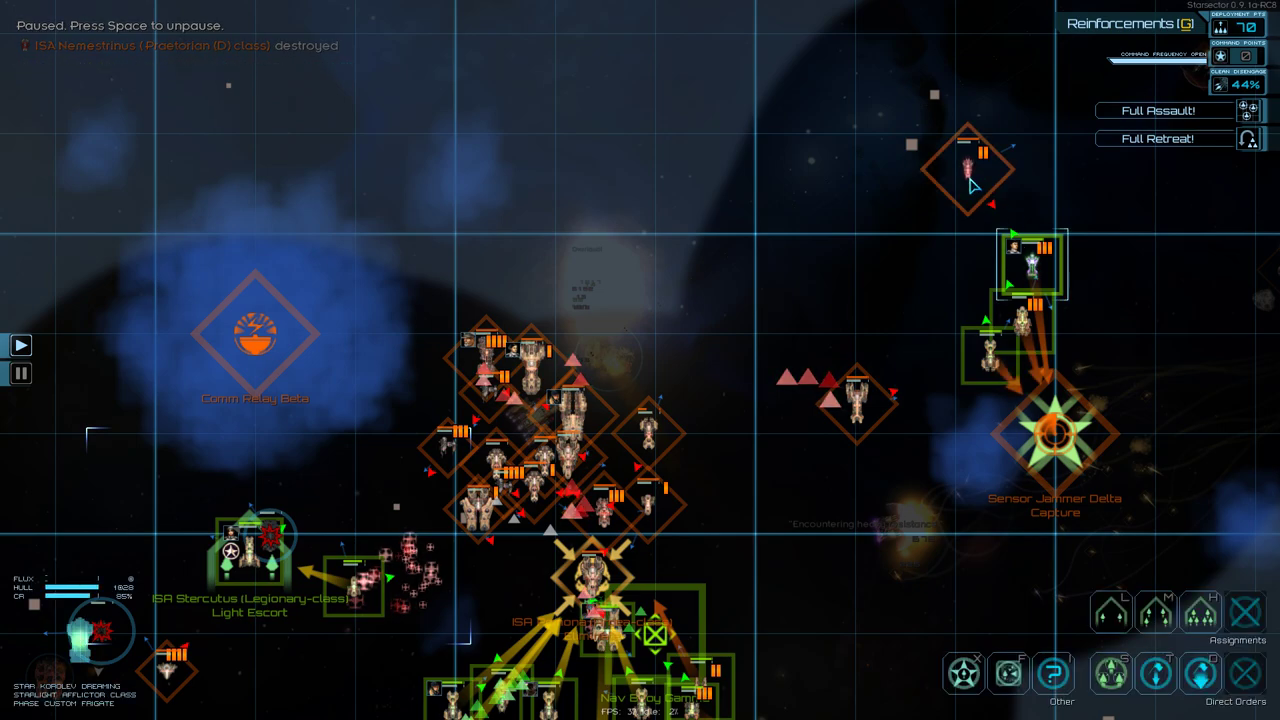
click(1150, 348)
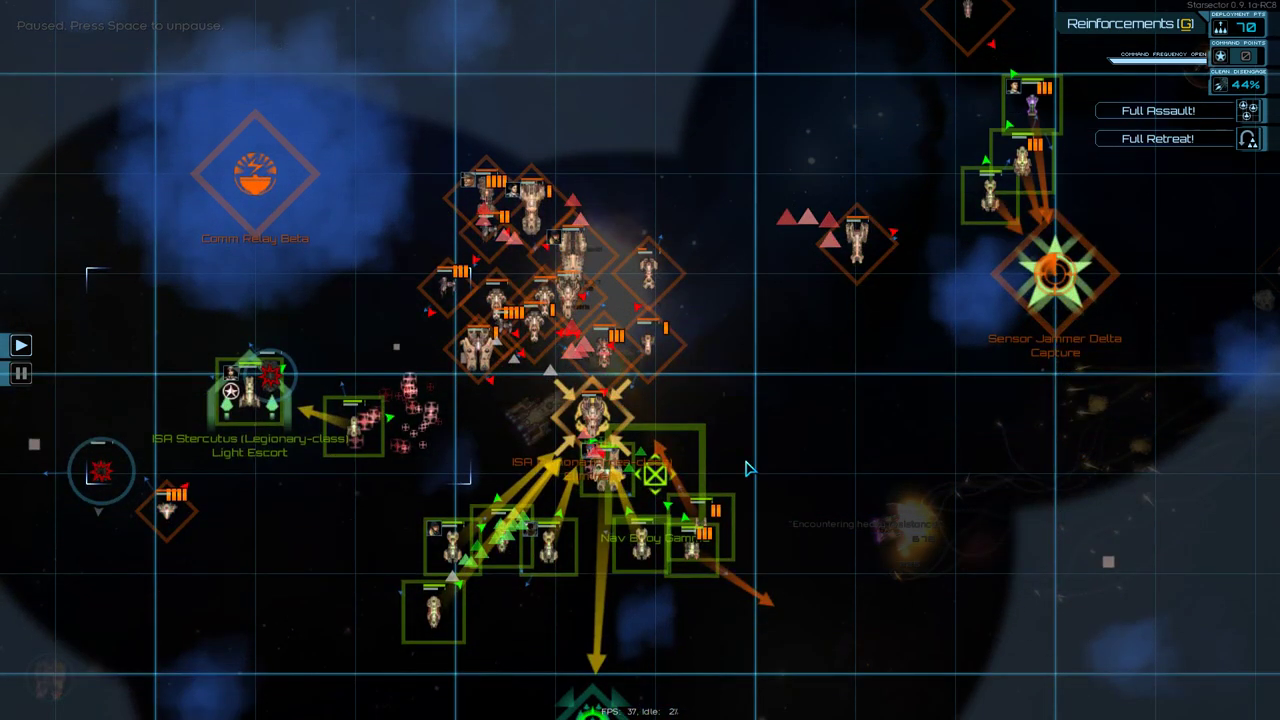
key(Tab)
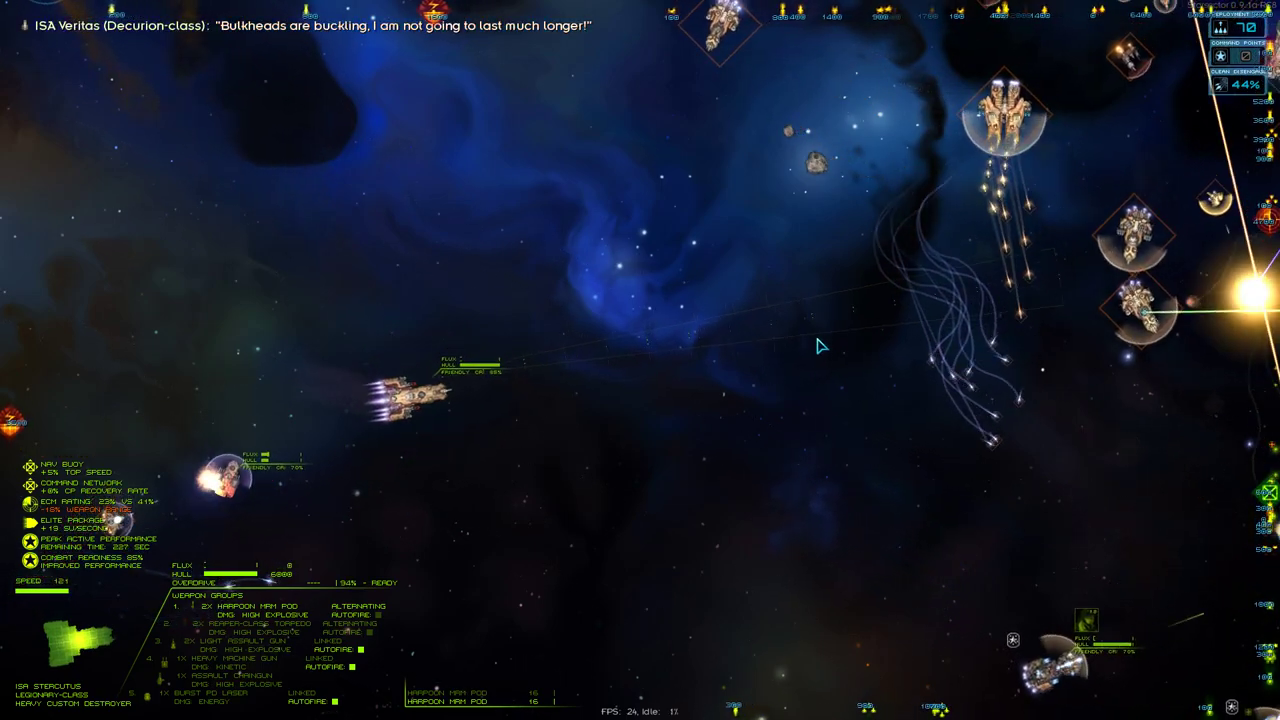
Fight on with three Overdrive bursts until ISA Pomona is disabled, then pause on the map.
key(f)
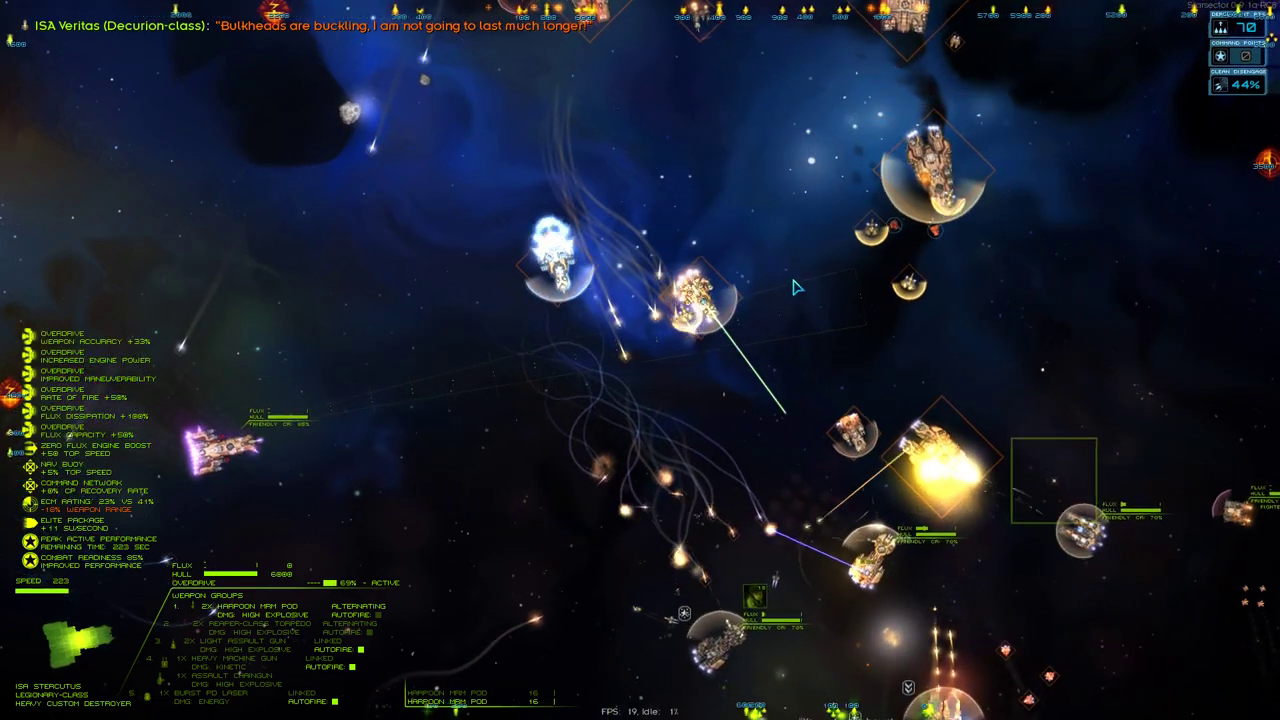
mouse_move(598, 175)
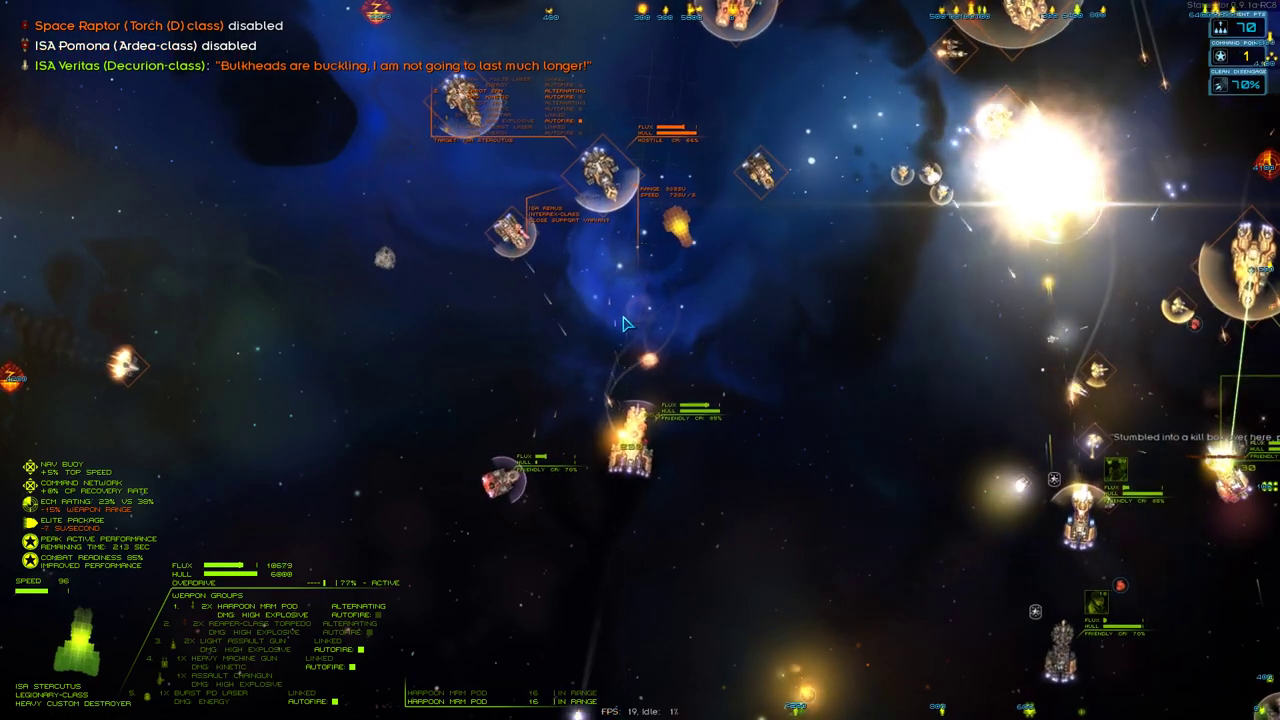
key(f)
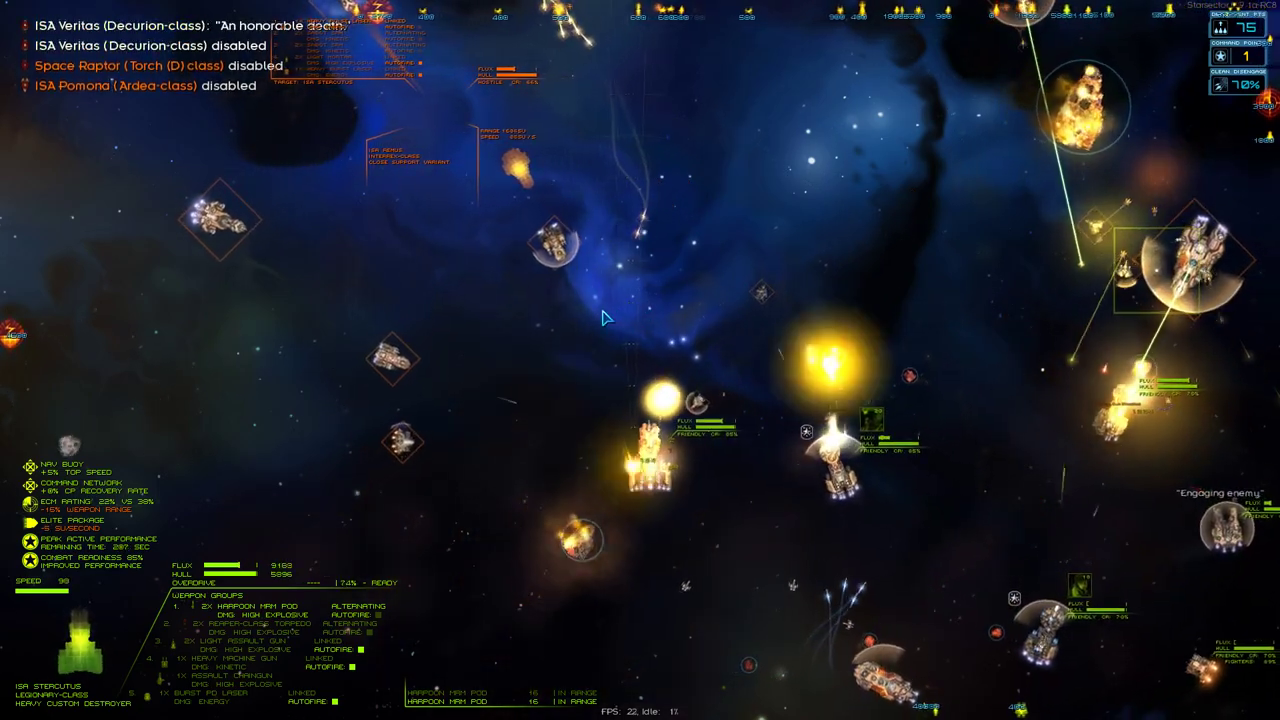
key(f)
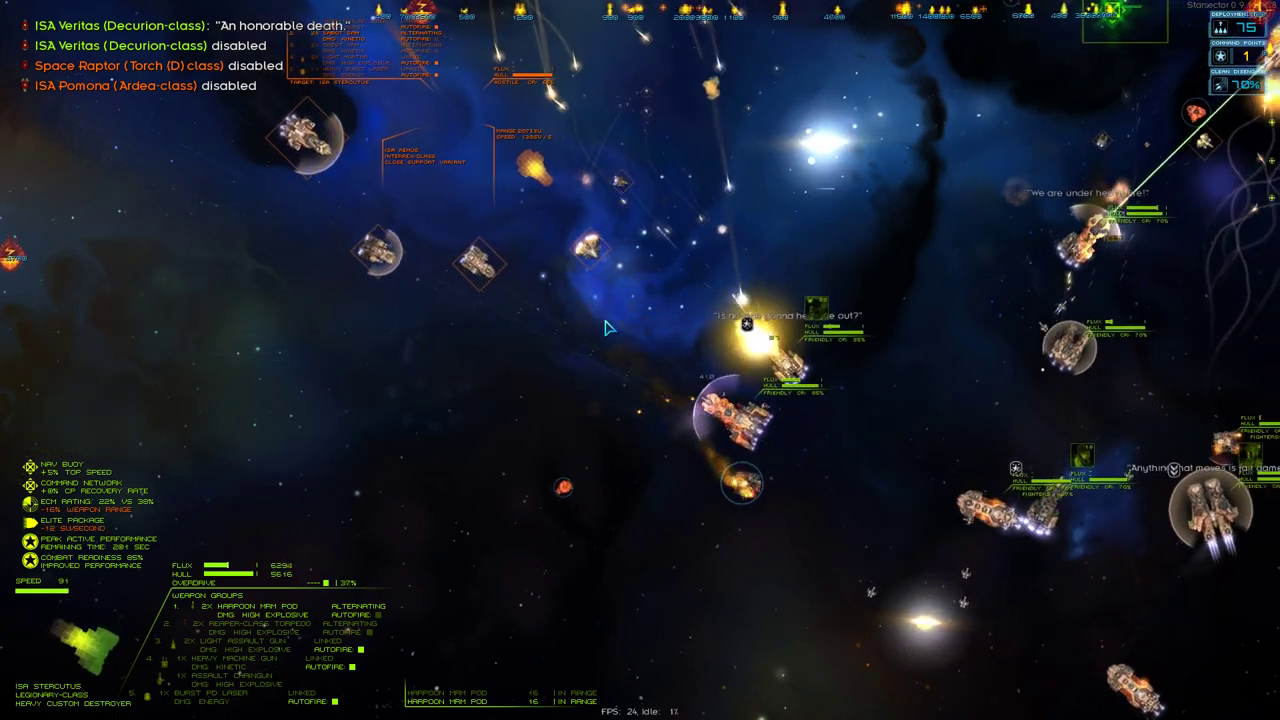
key(Tab)
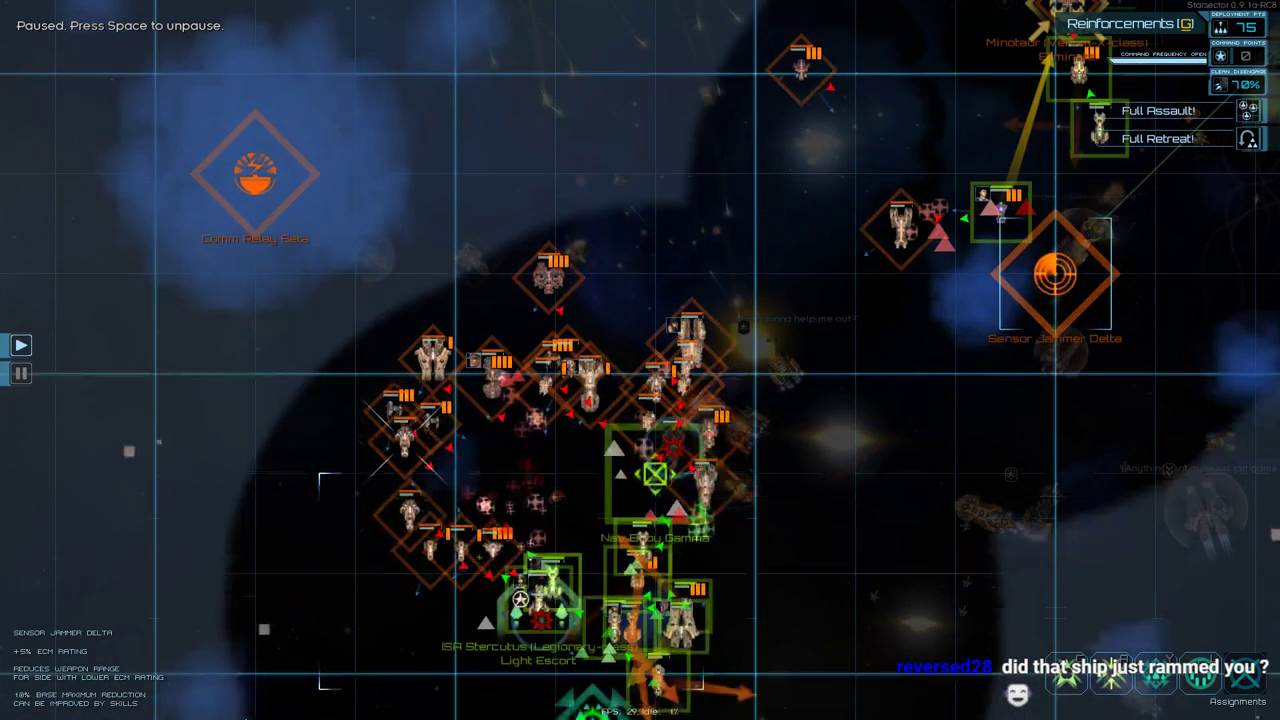
Place a Rally Task Force waypoint below the fleet and resume combat.
click(592, 593)
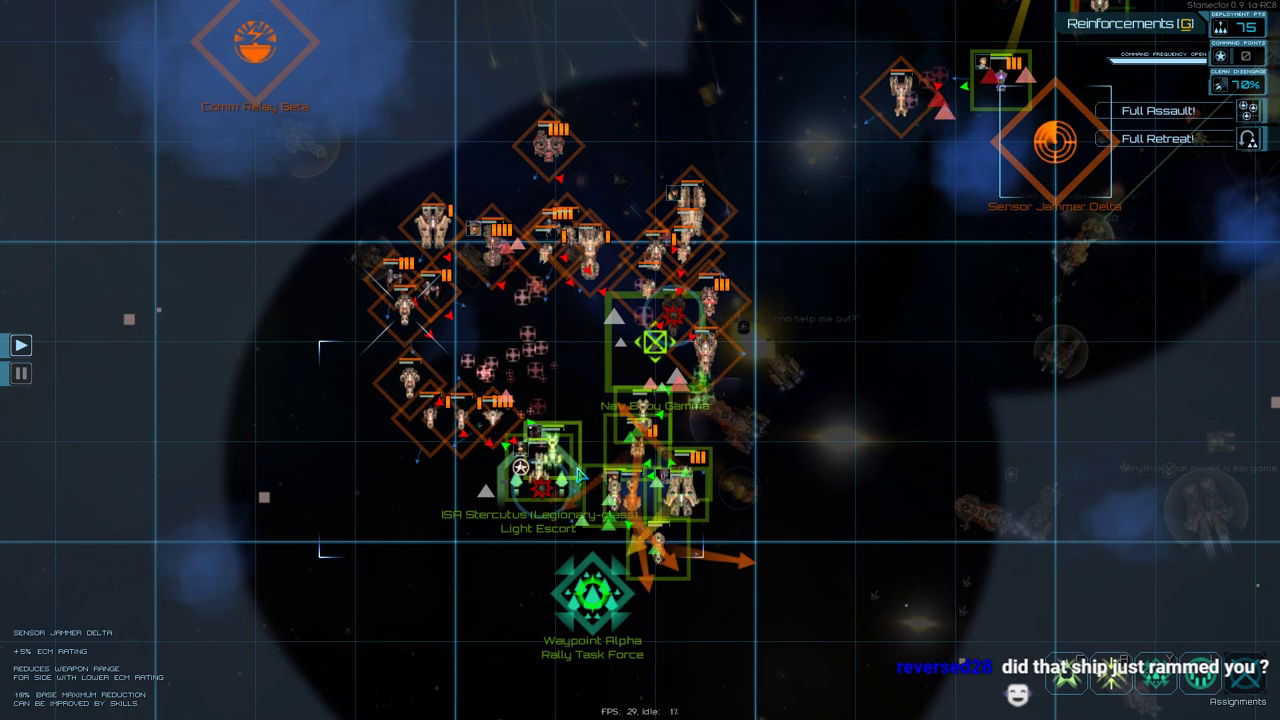
key(Tab)
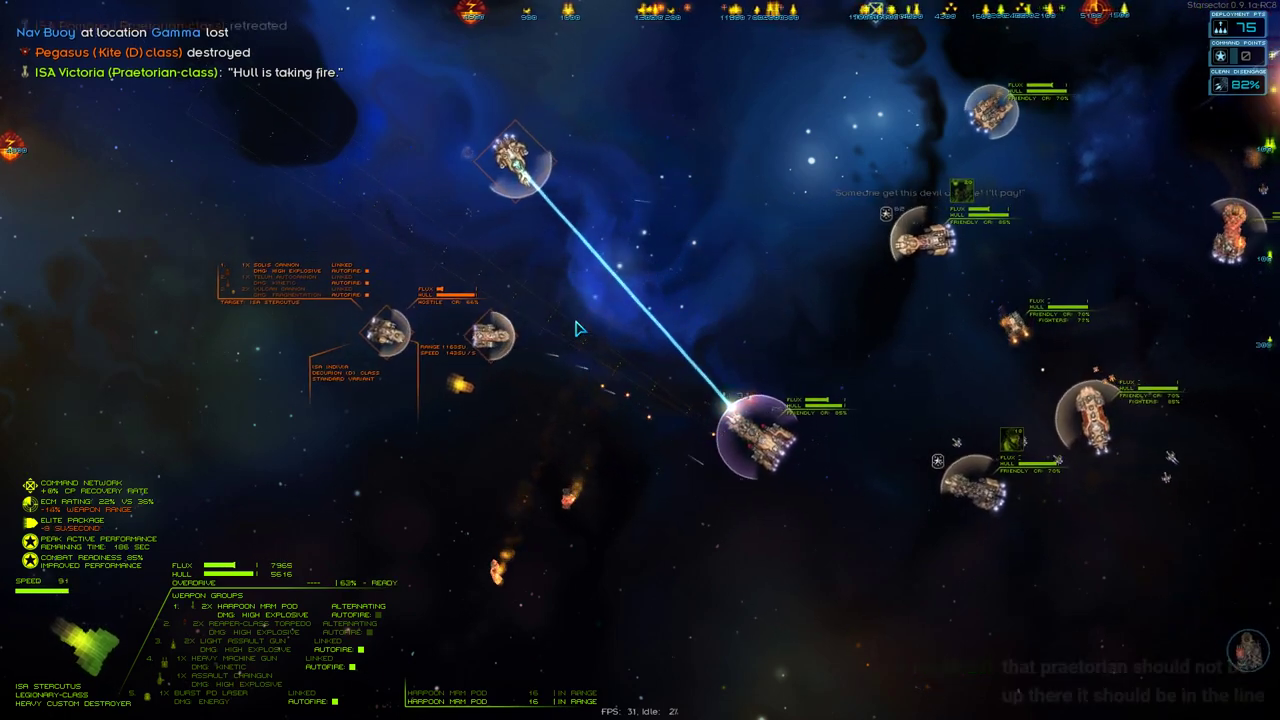
Vent flux, angle the shield and fire Overdrive three times, then pause on the tactical map.
key(v)
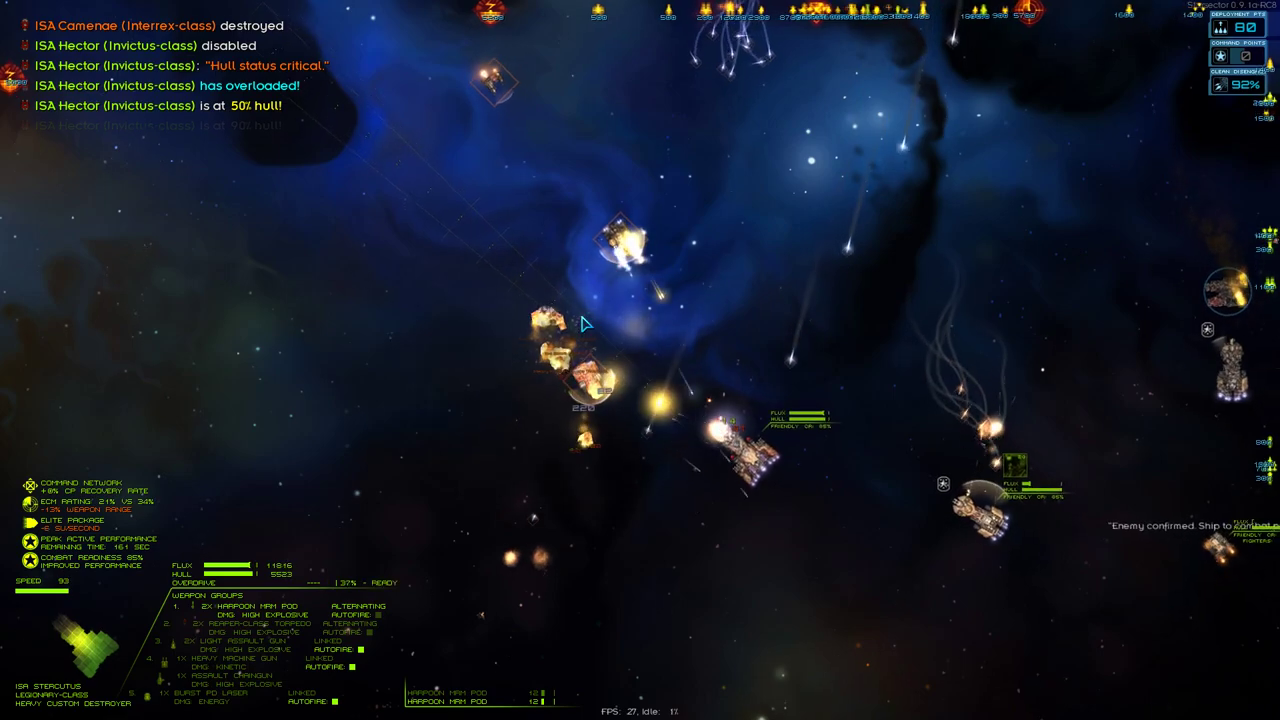
mouse_move(596, 356)
key(f)
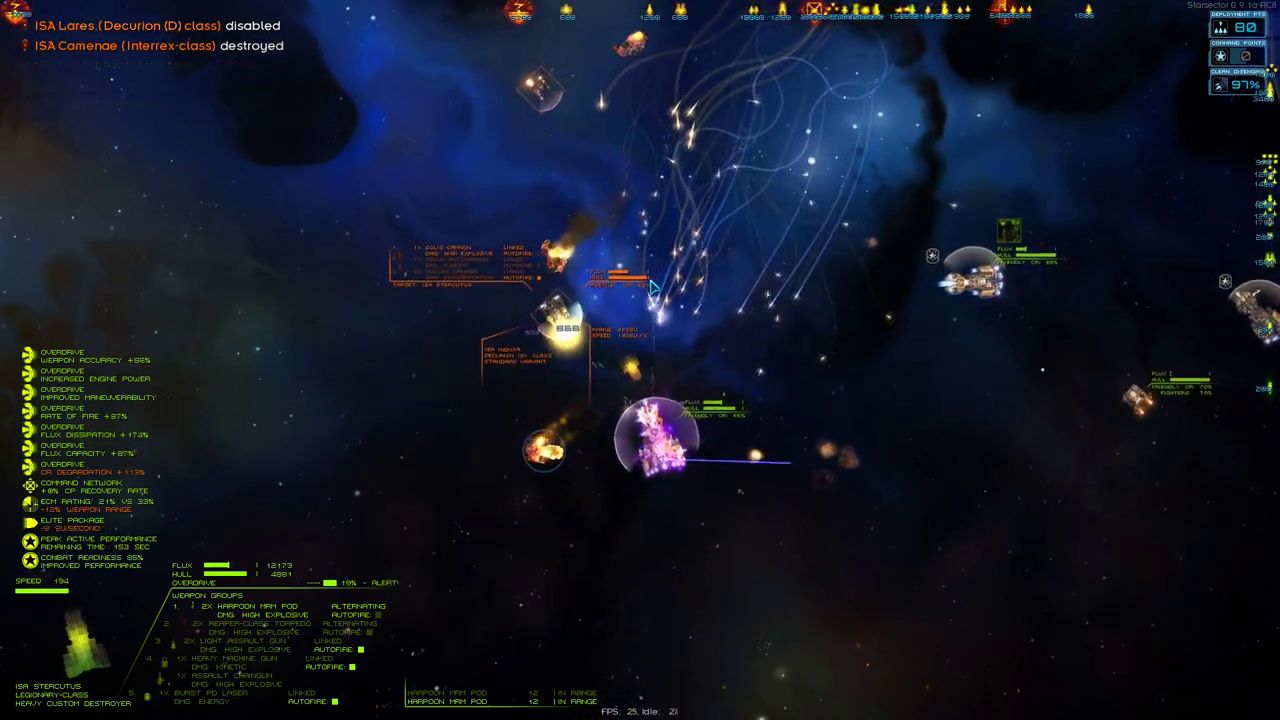
right_click(645, 305)
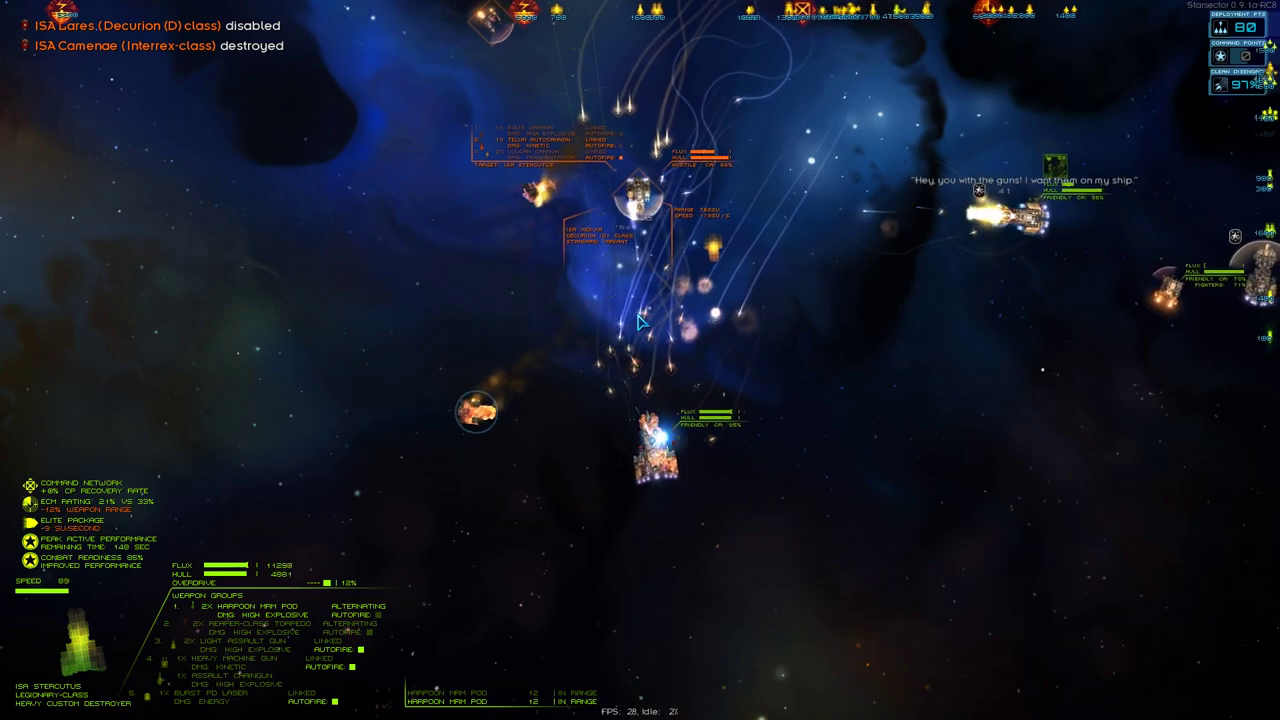
right_click(641, 320)
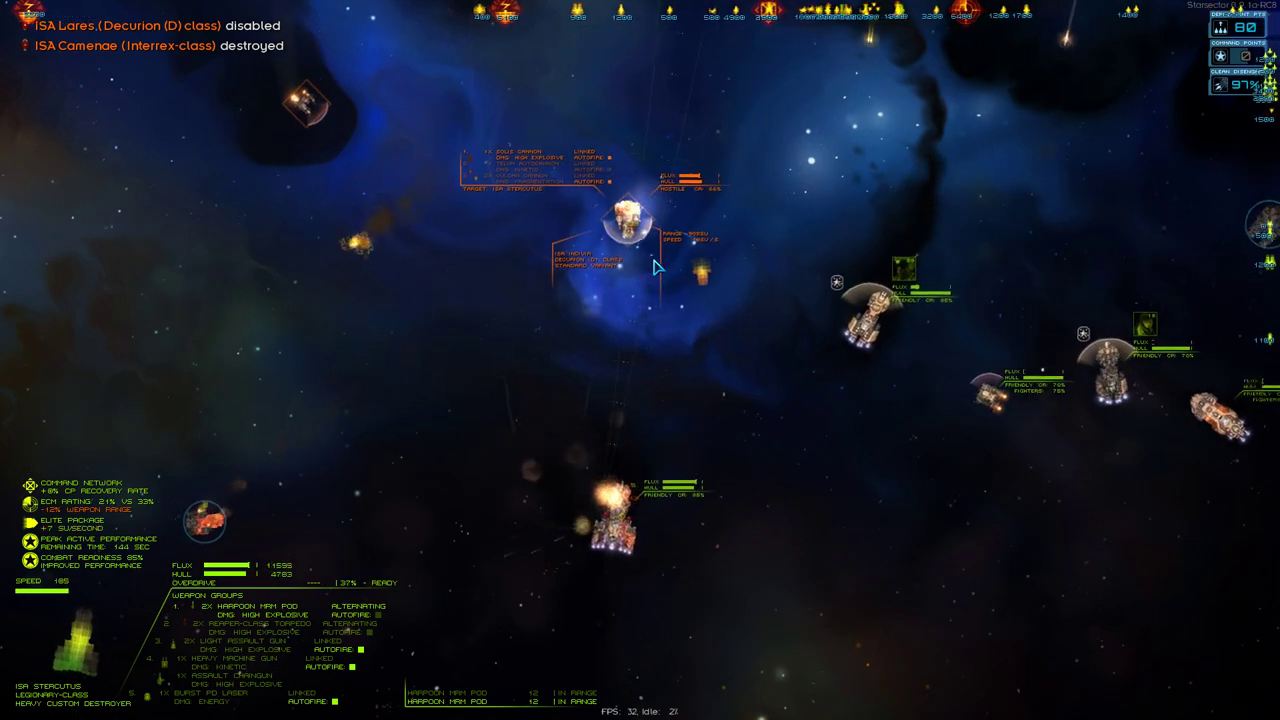
right_click(643, 277)
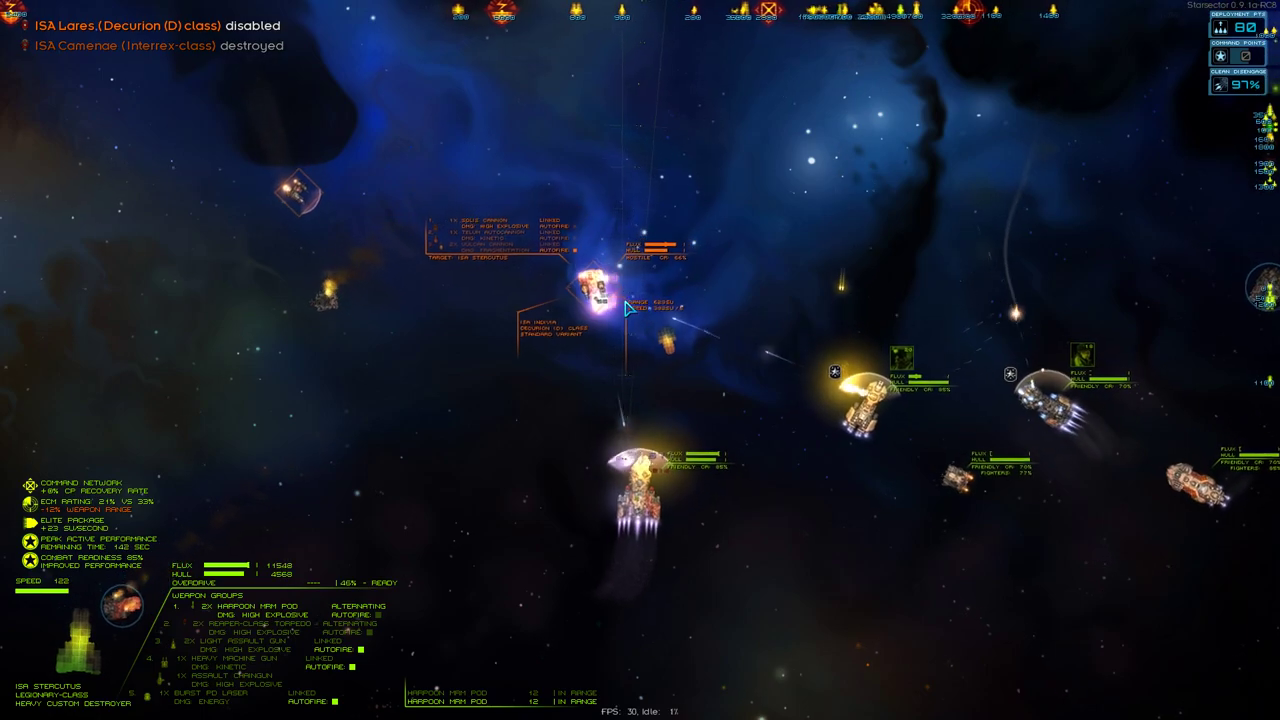
key(f)
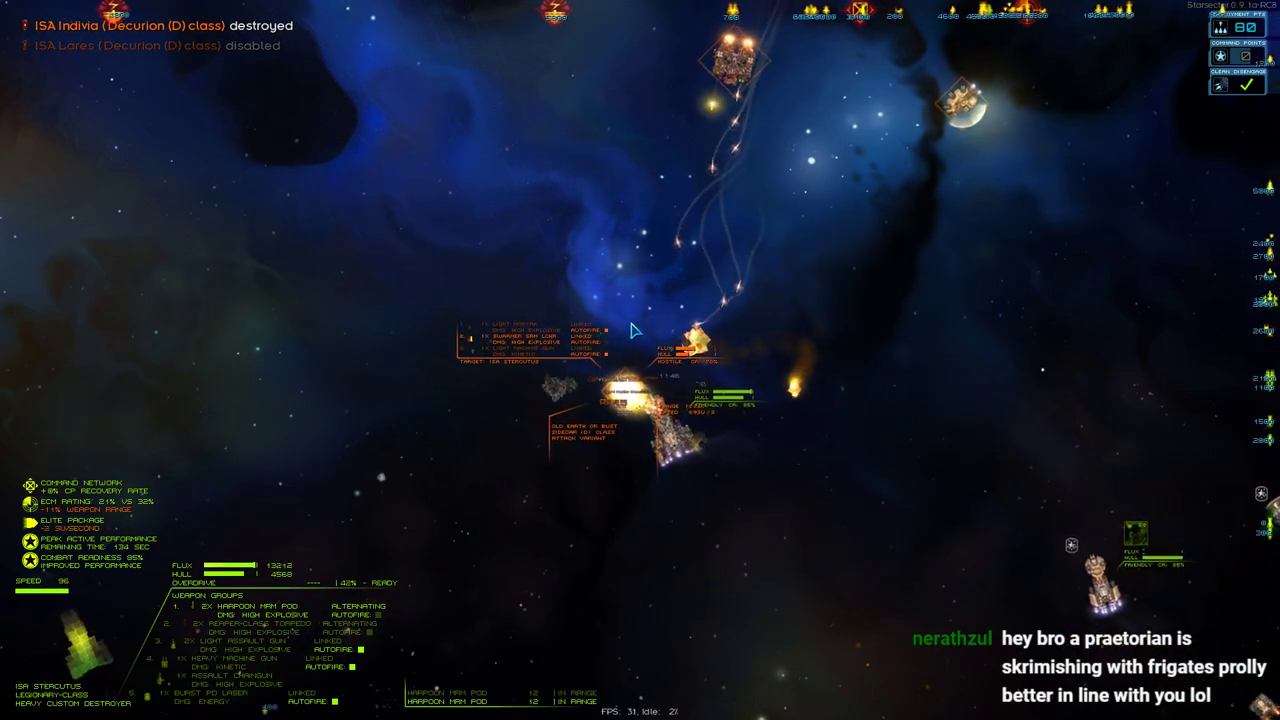
key(f)
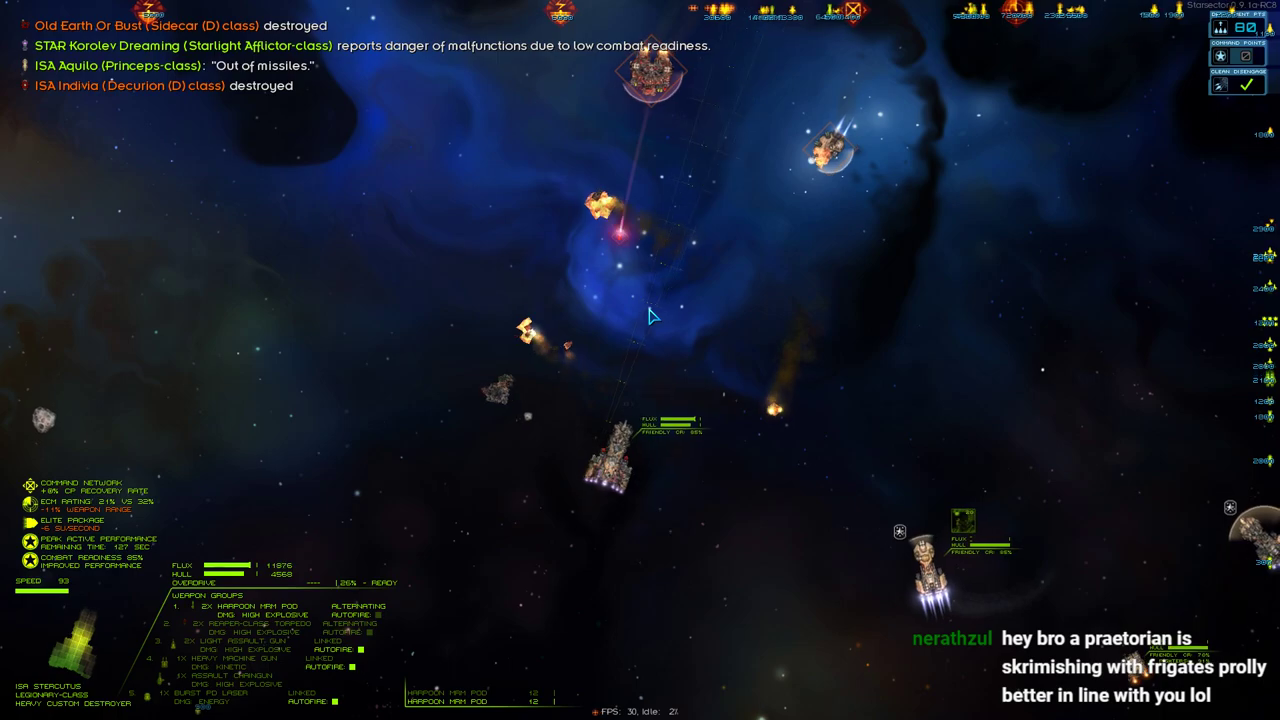
key(Tab)
scroll(763, 630, up, 2)
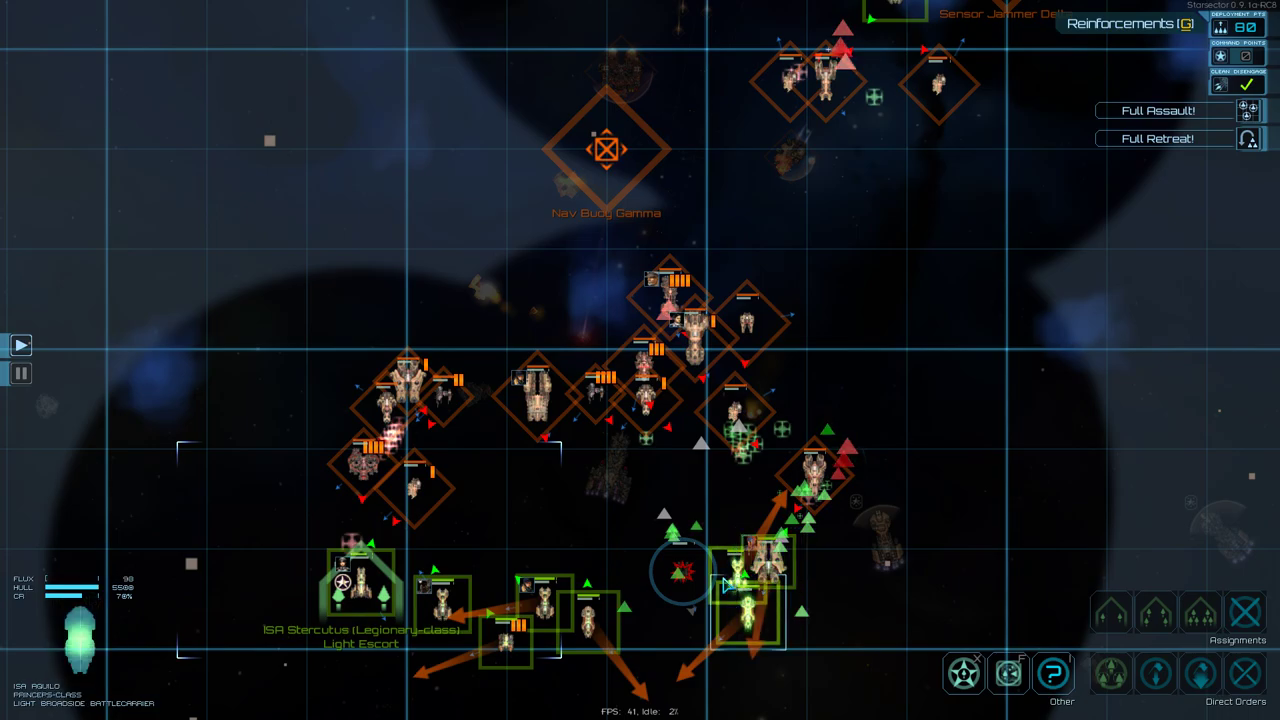
Leave the tactical map and resume live combat as friendly ships carry out retreat orders.
key(Tab)
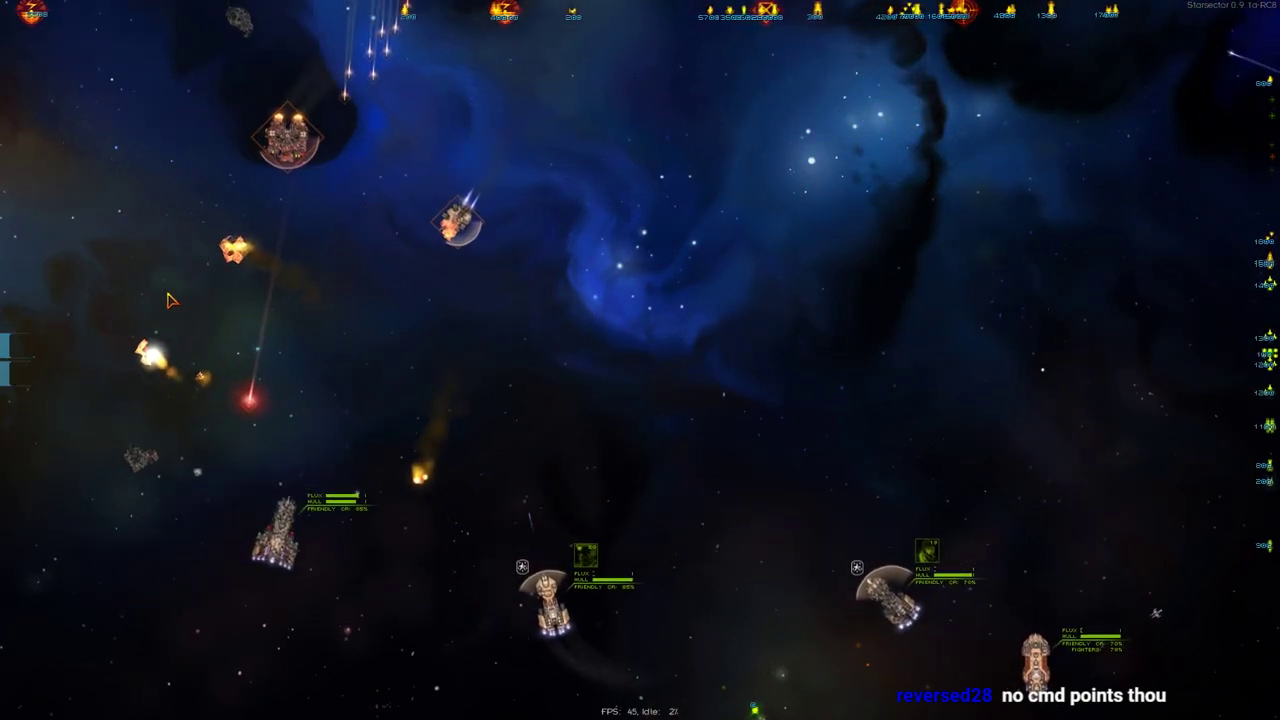
Vent flux and hit the targeted enemy with Overdrive as the Jotun is disabled, then pause on the map.
key(Tab)
key(Tab)
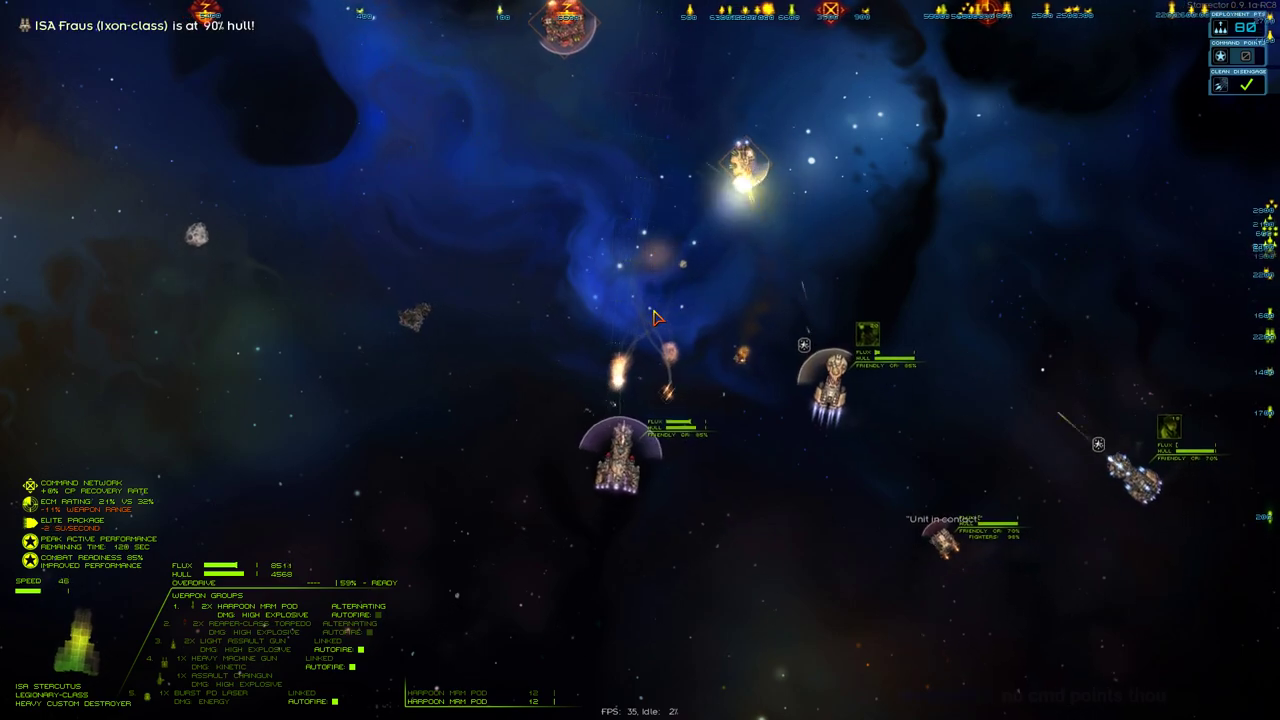
key(v)
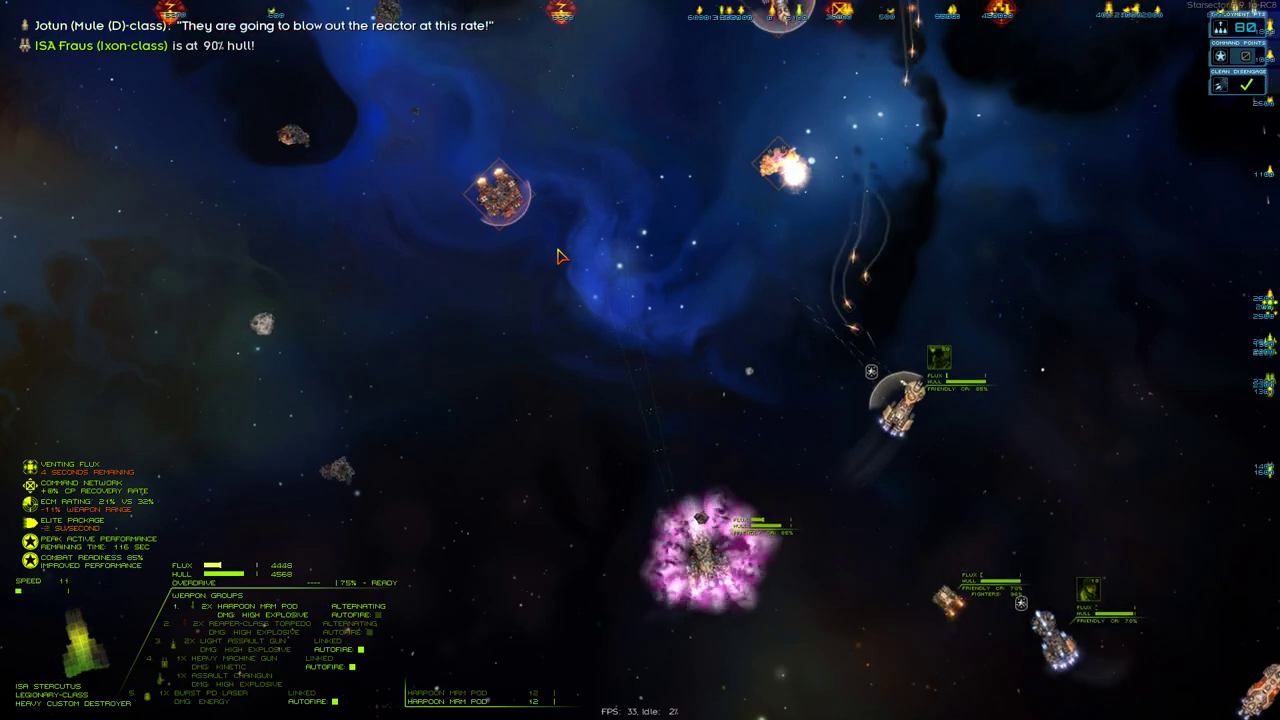
key(r)
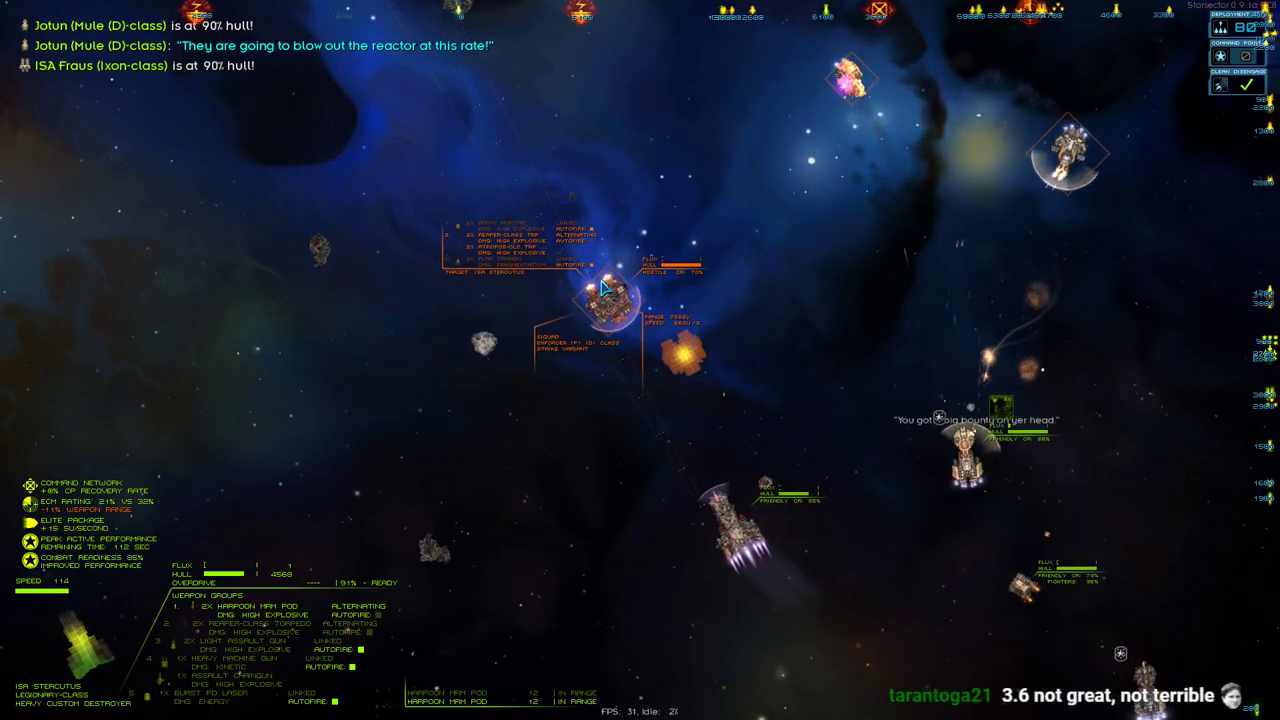
key(f)
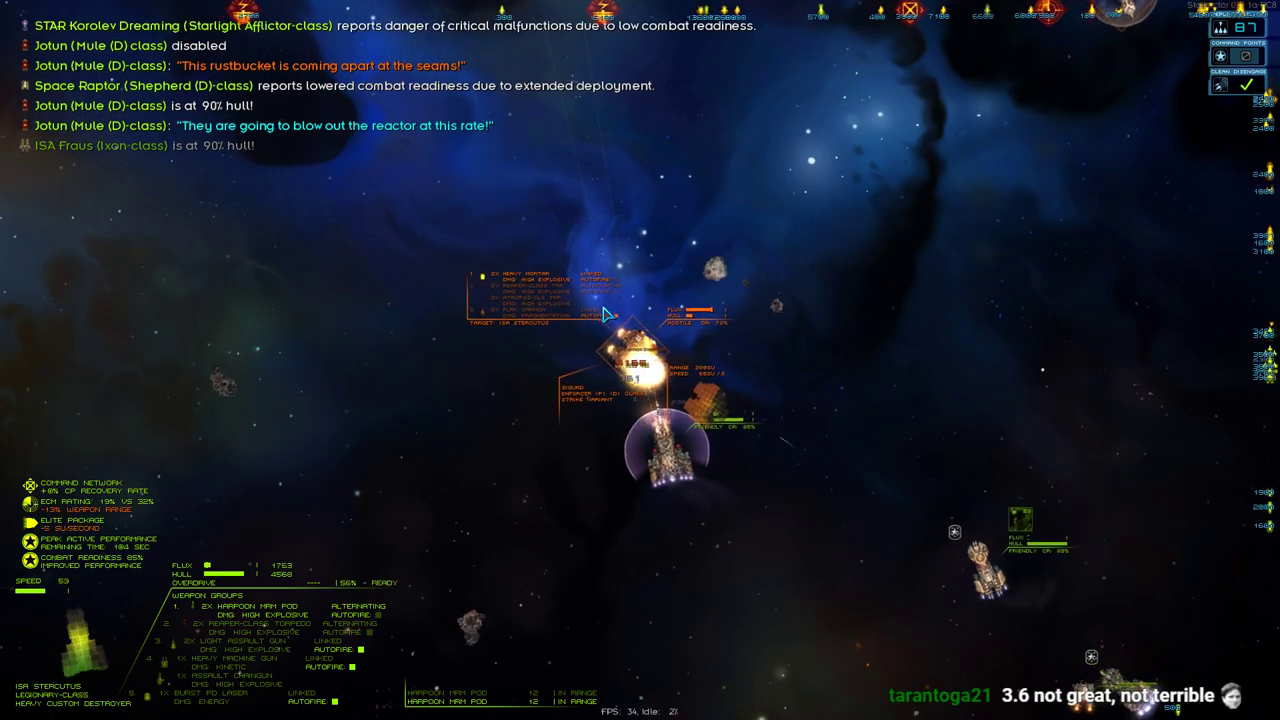
key(Tab)
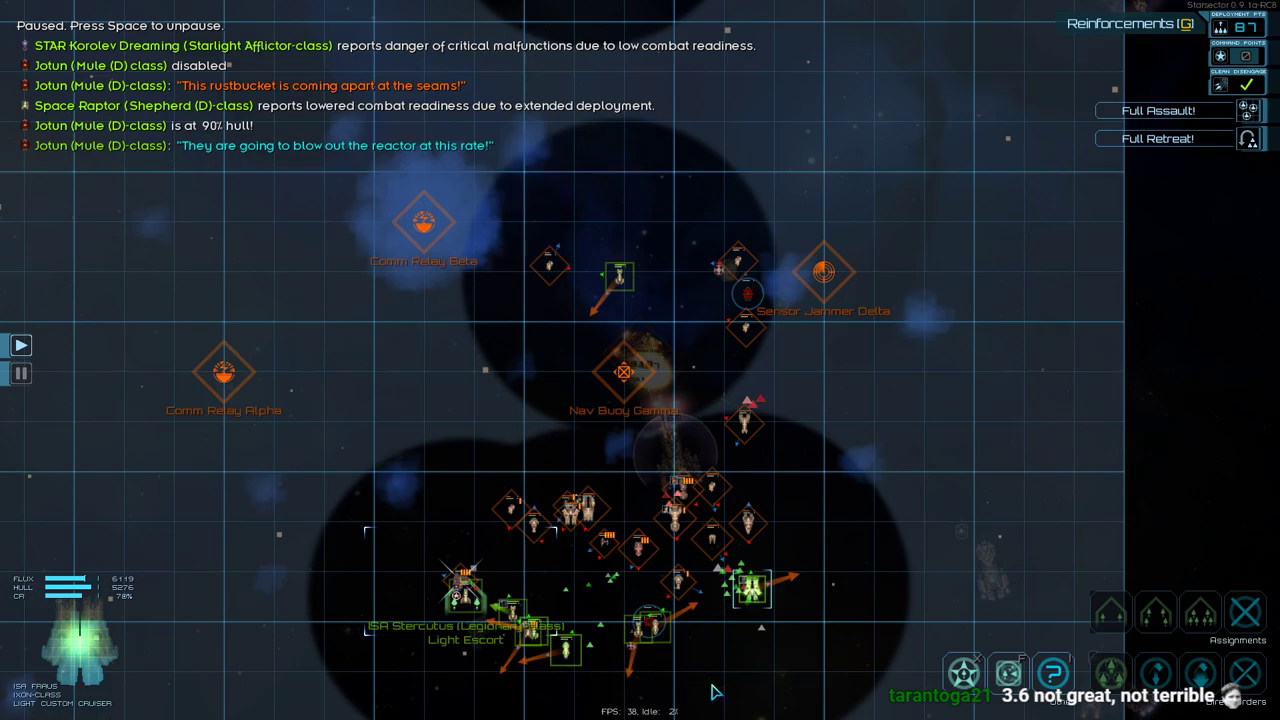
Pan the tactical map toward its top edge, then return to combat and vent flux.
drag(714, 691, 737, 428)
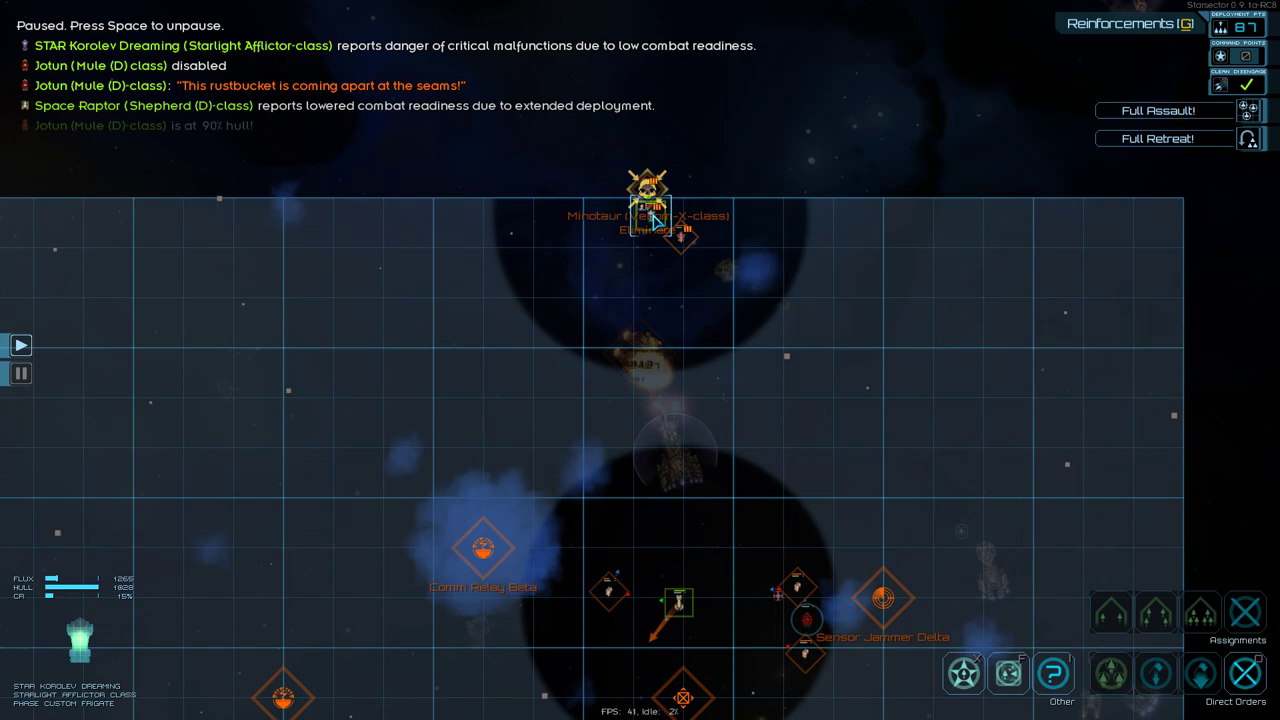
scroll(794, 120, down, 2)
scroll(814, 133, up, 2)
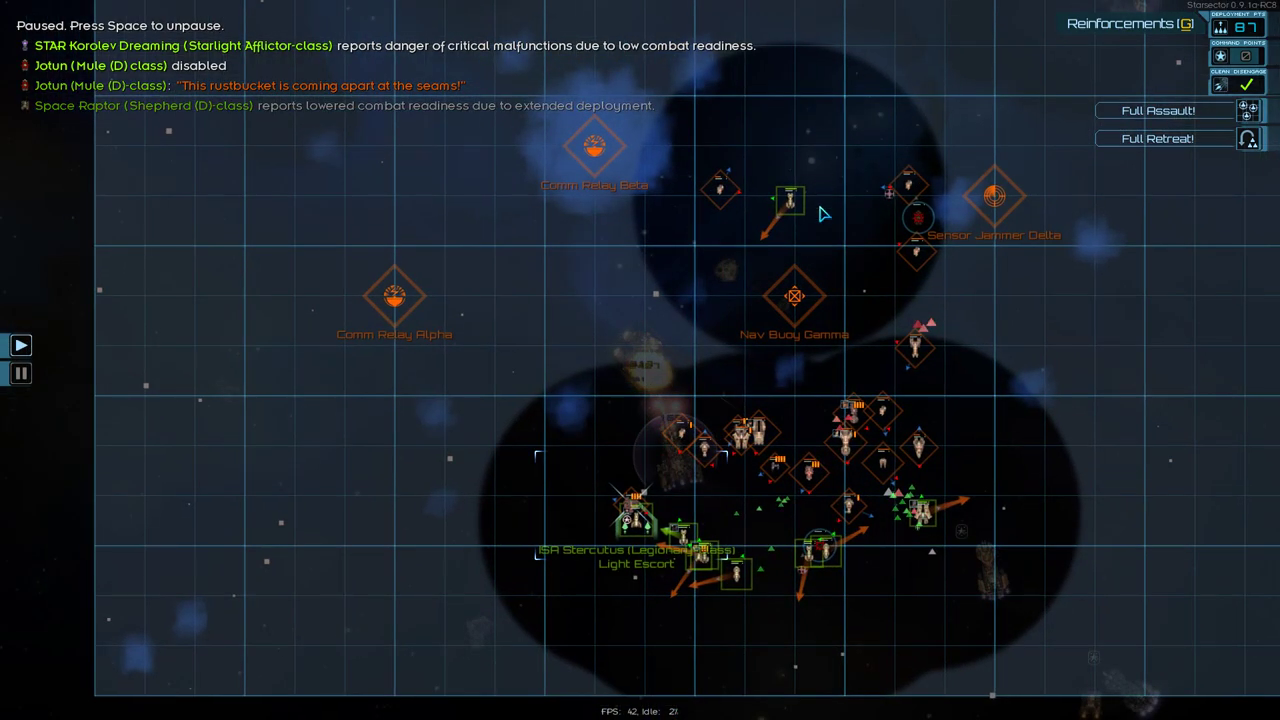
key(Tab)
key(v)
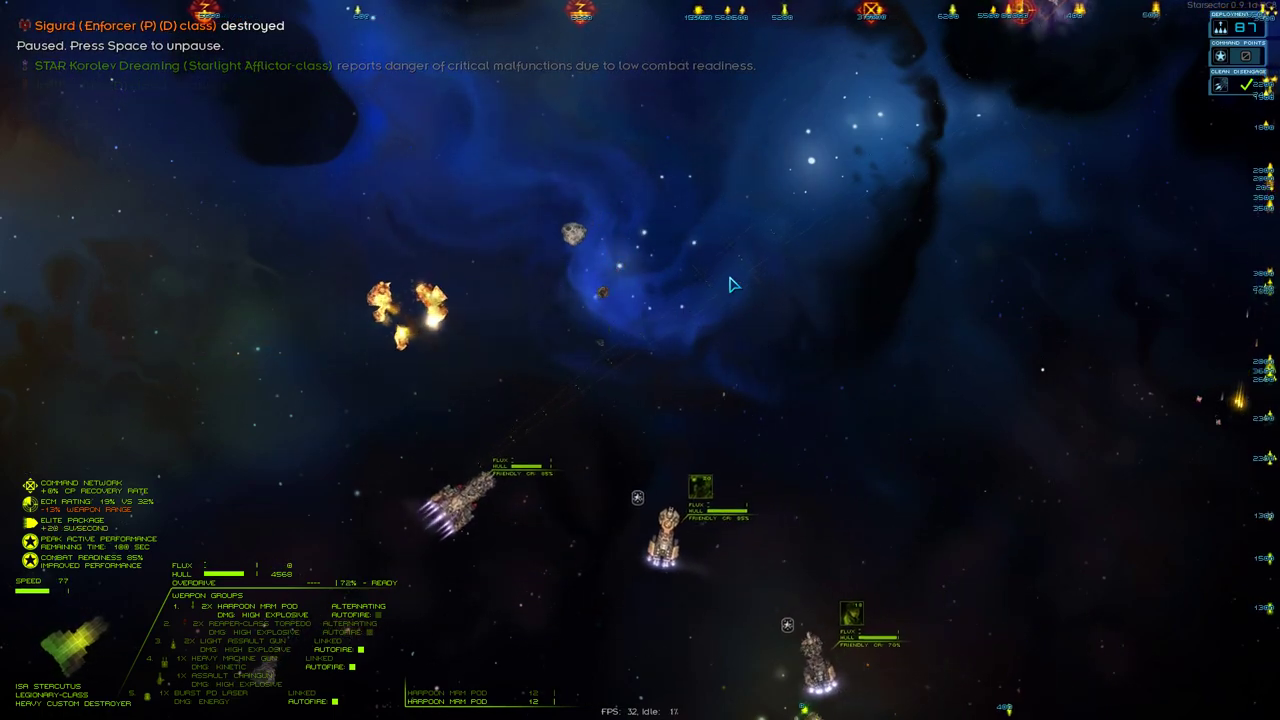
Select the ISA Fraus cruiser on the tactical map, then resume live combat.
key(Tab)
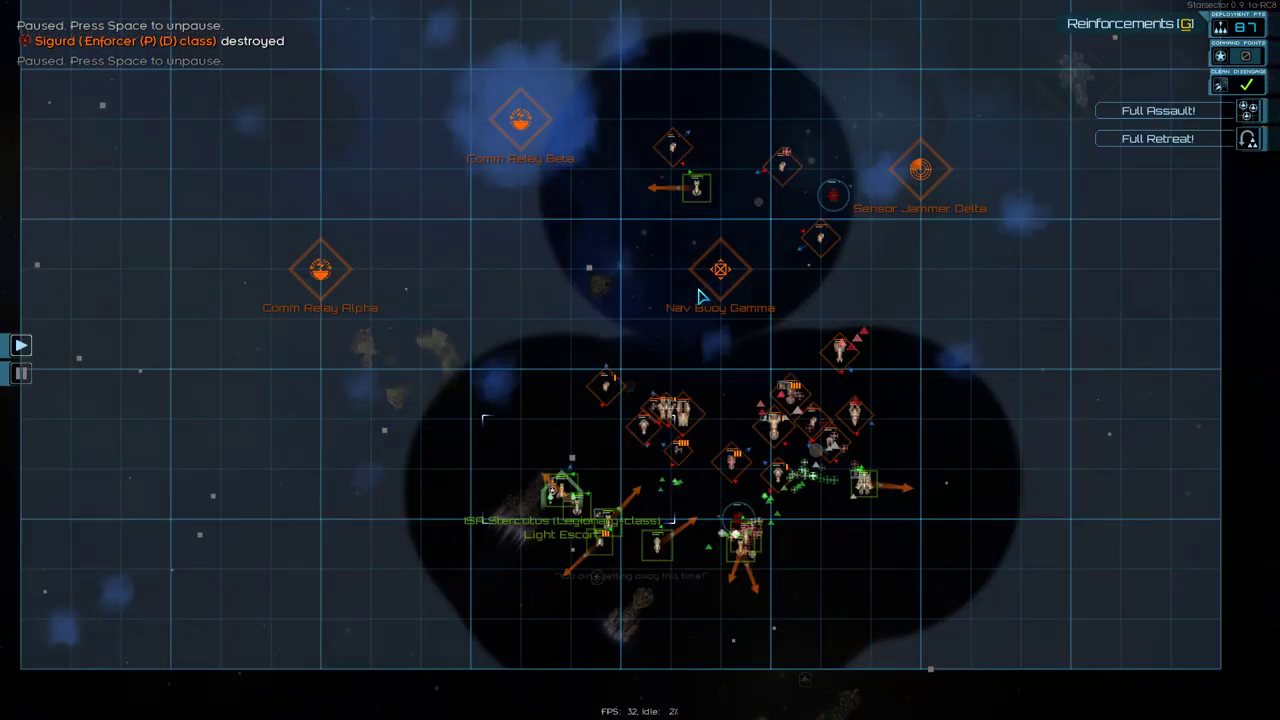
scroll(683, 452, up, 2)
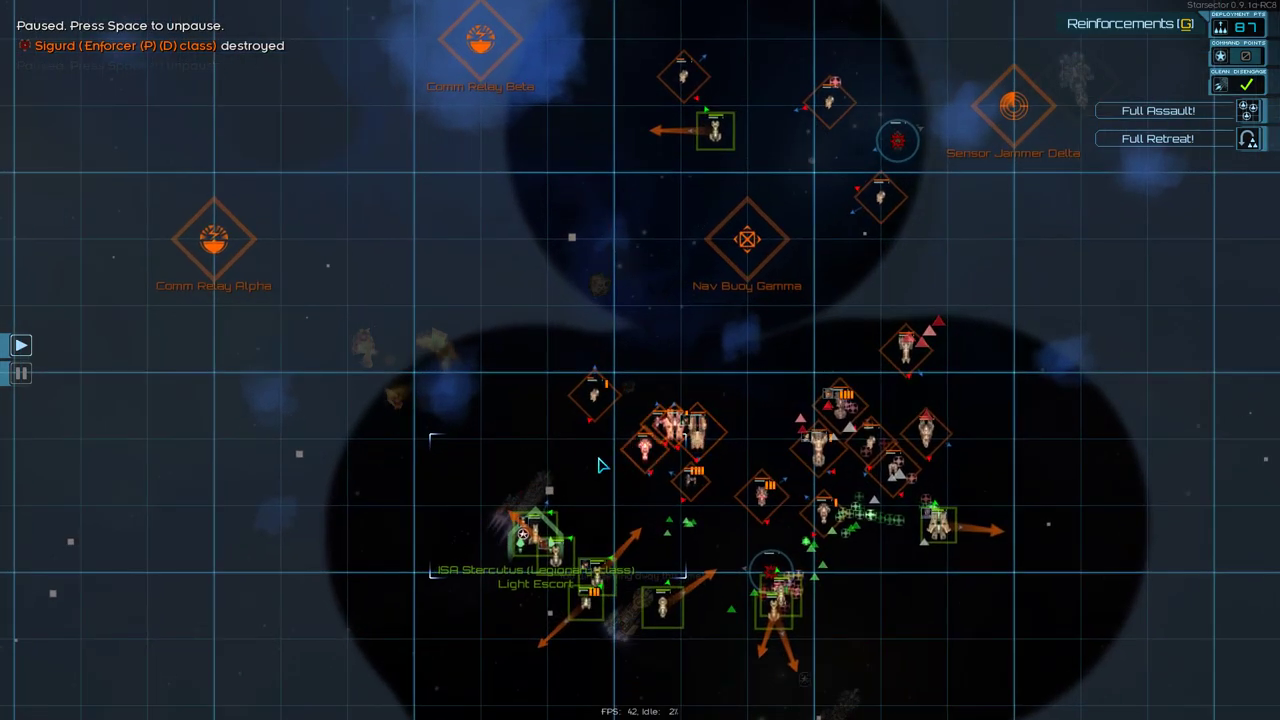
click(938, 528)
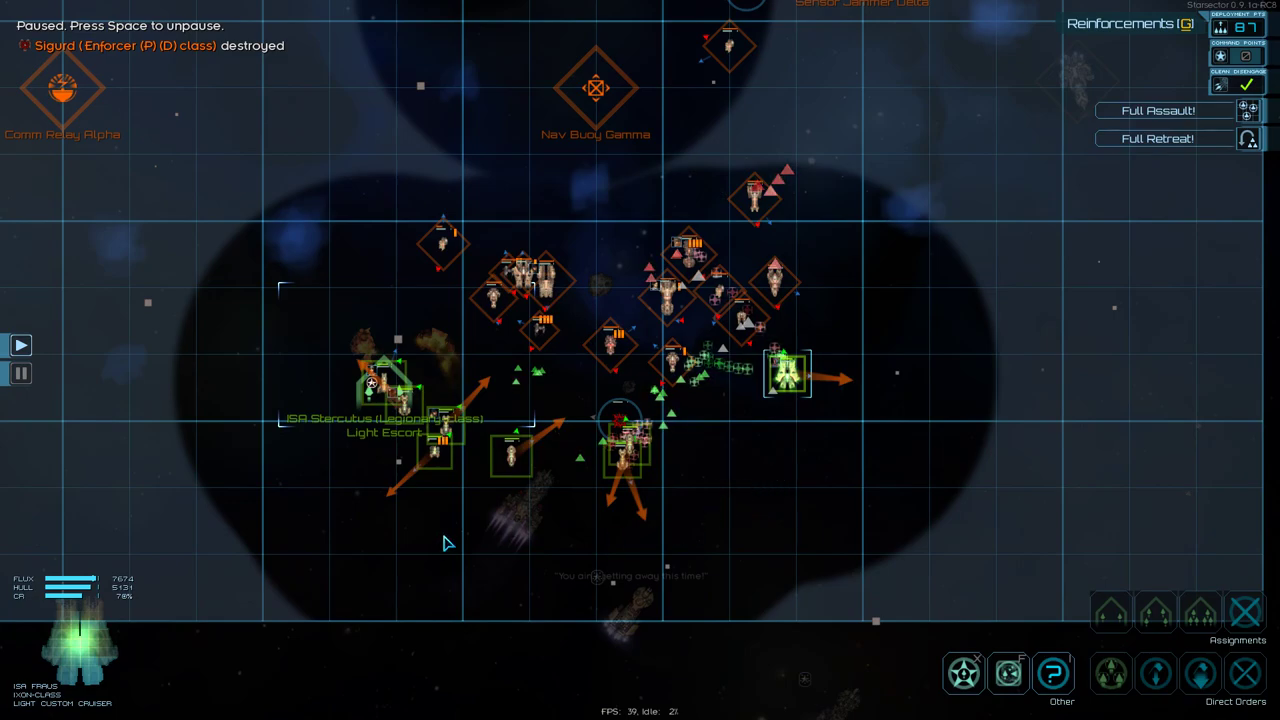
key(w)
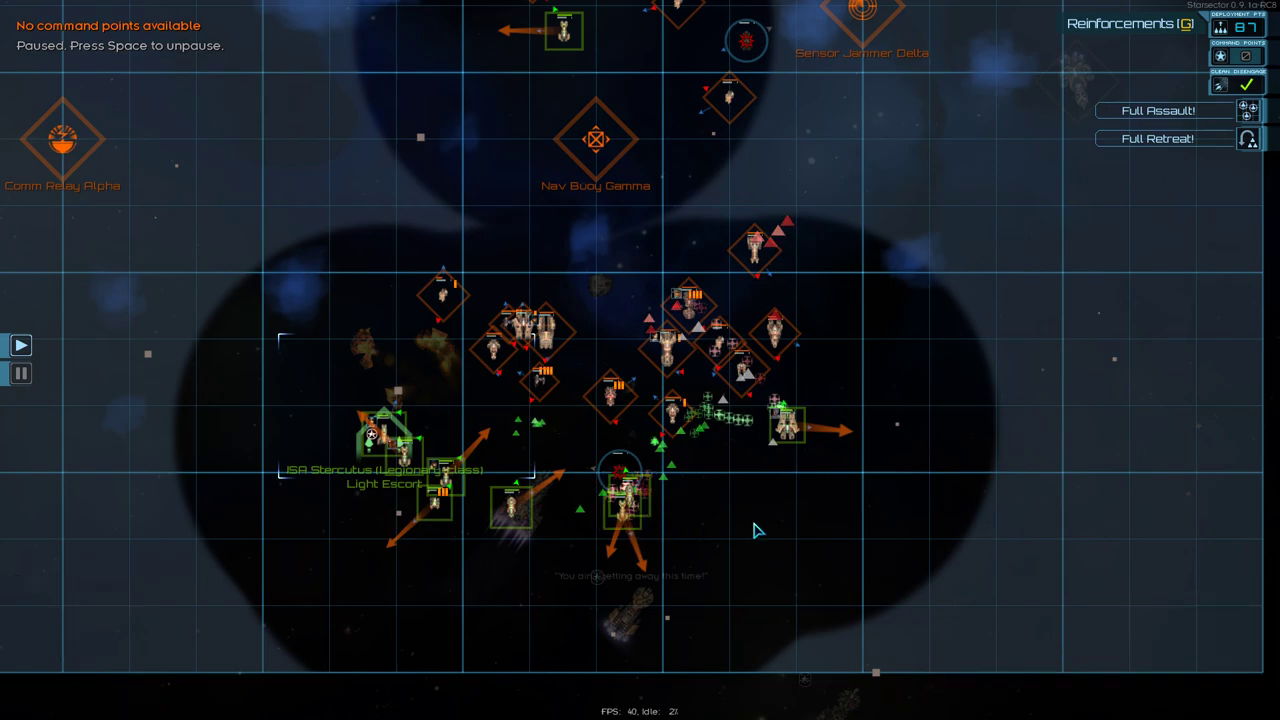
key(Tab)
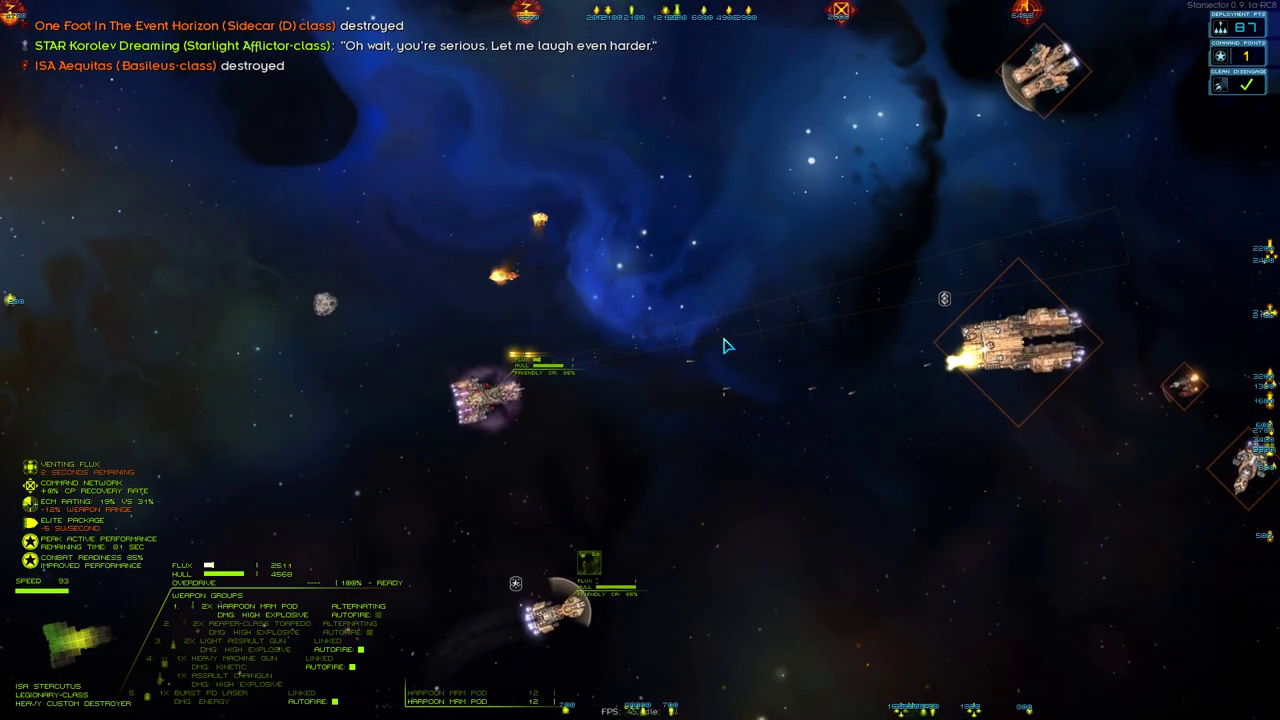
Vent flux, speed up and shield against the targeted enemy, then pause on the tactical map.
key(v)
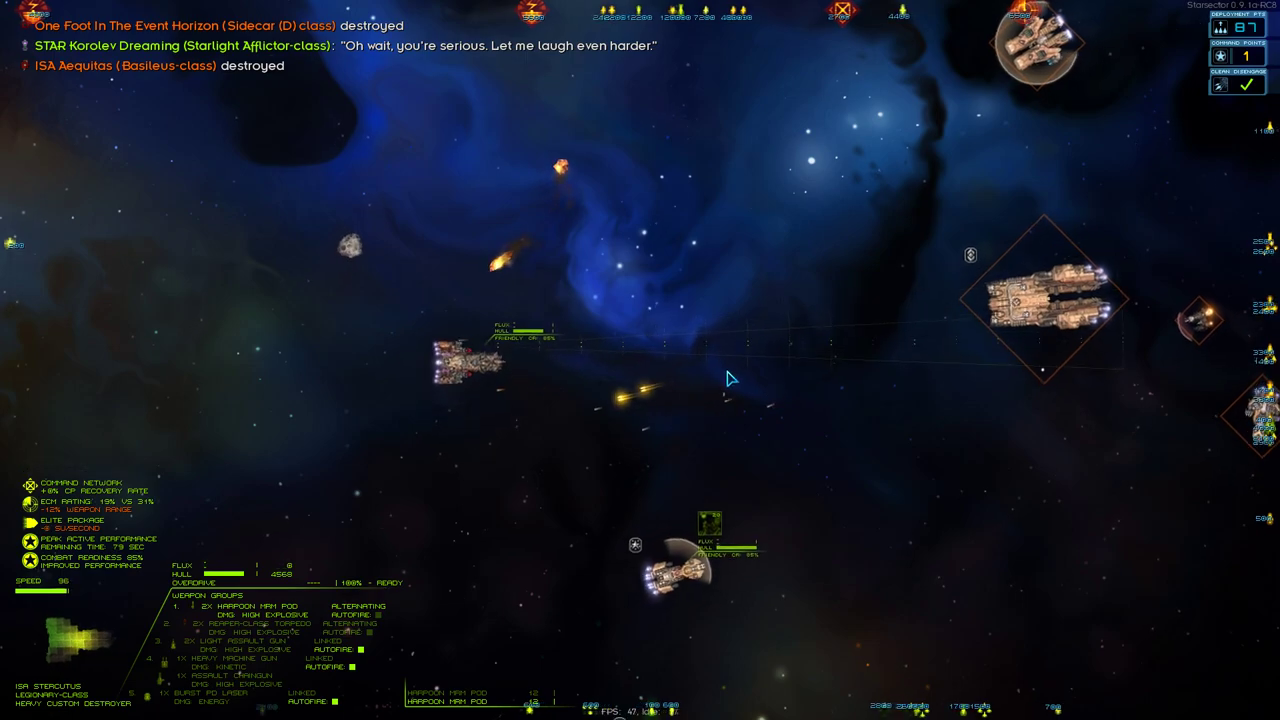
key(w)
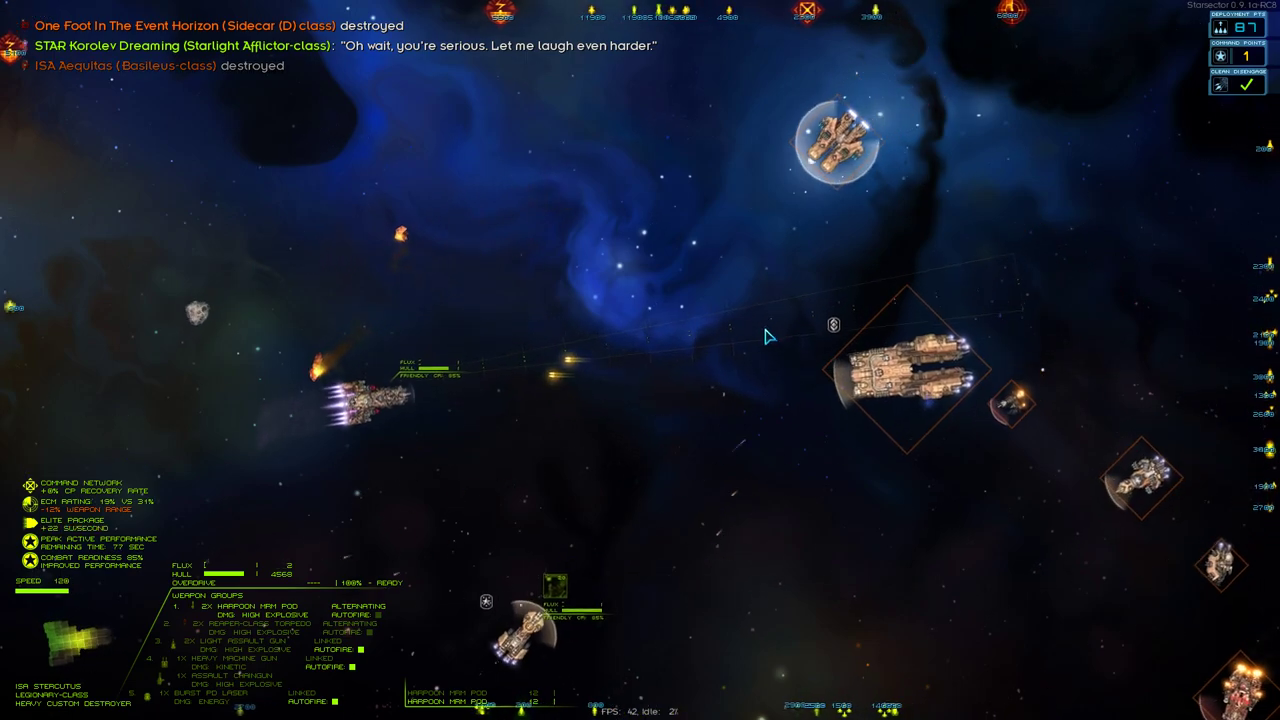
right_click(735, 340)
key(r)
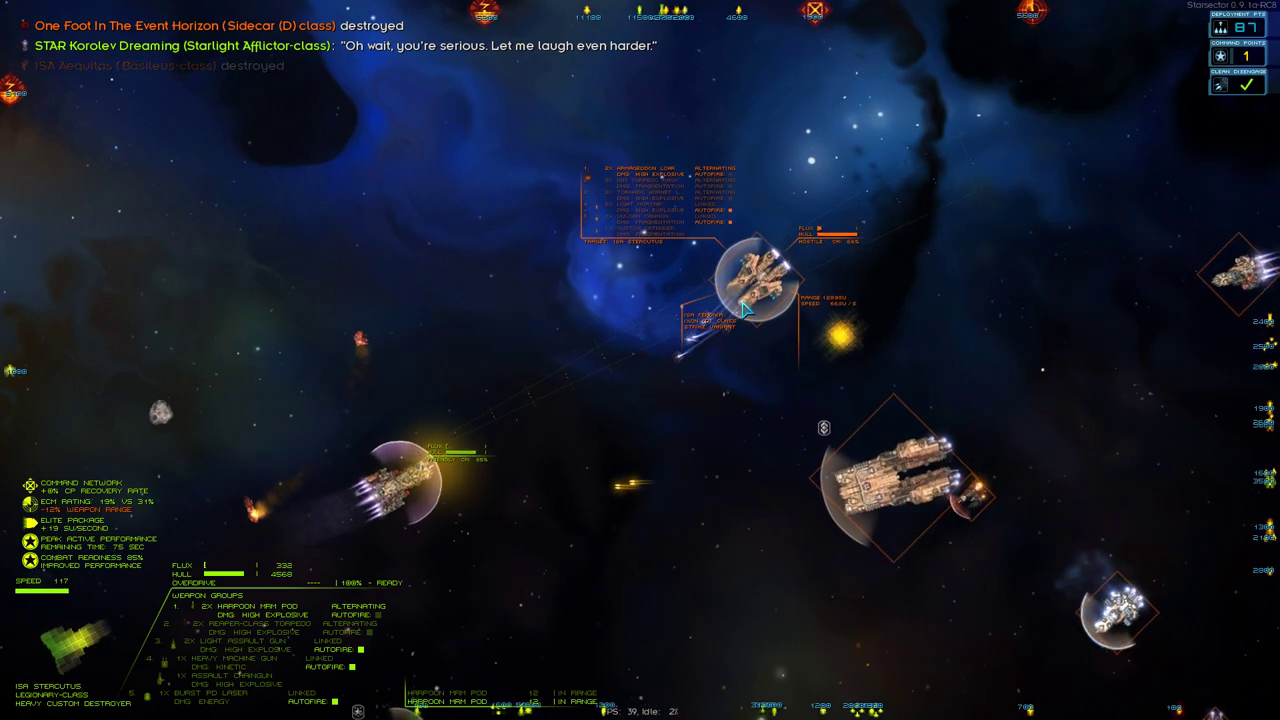
key(Tab)
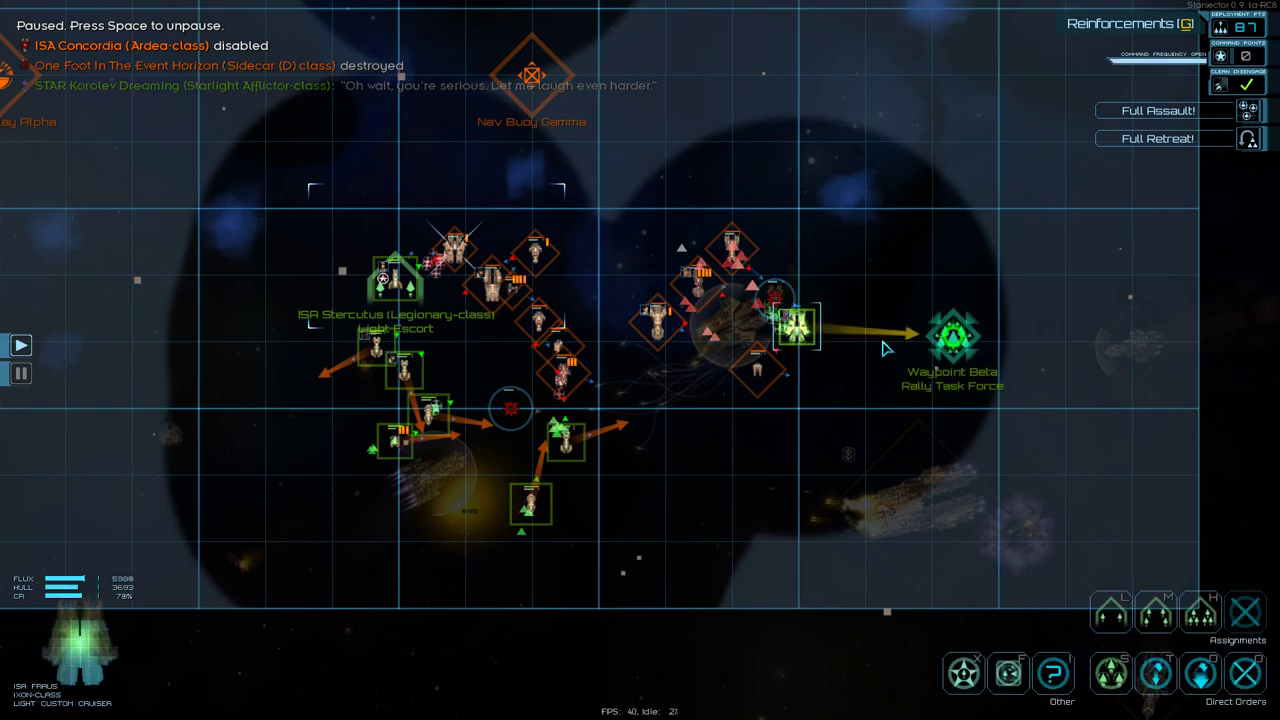
Cancel ISA Fraus's Waypoint Beta rally order and resume combat around ISA Stercutus.
click(945, 355)
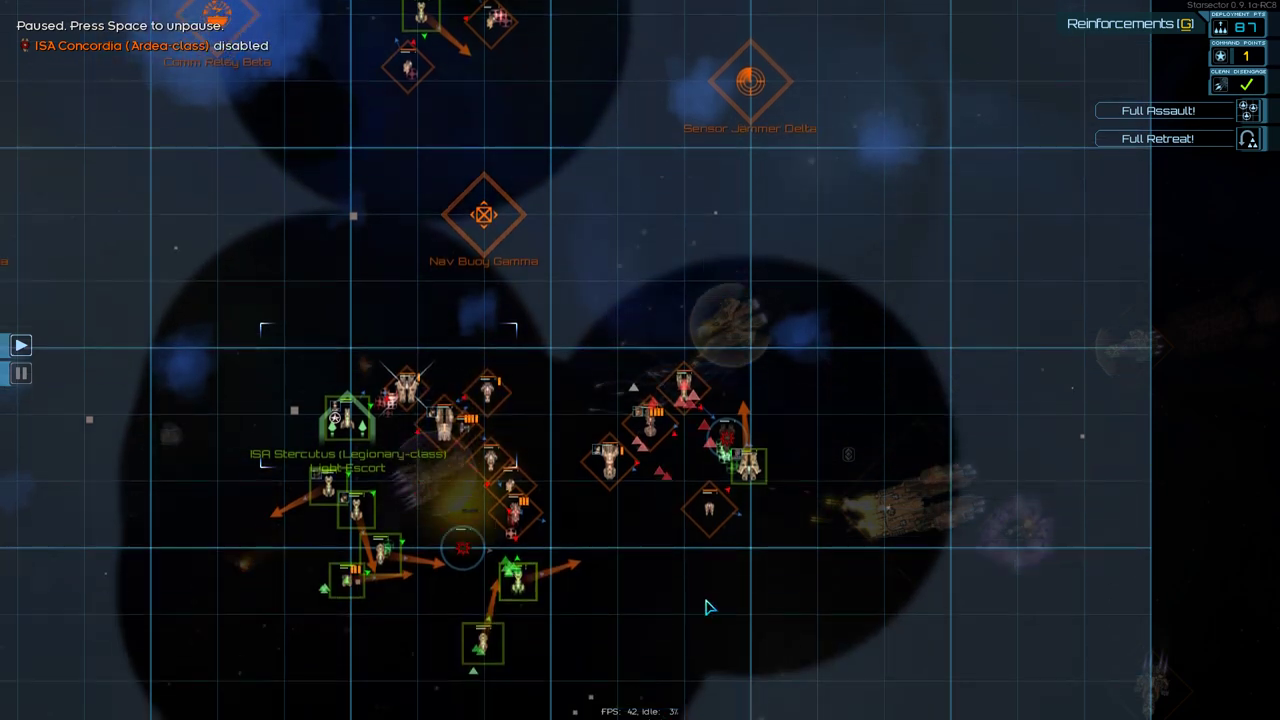
mouse_move(78, 645)
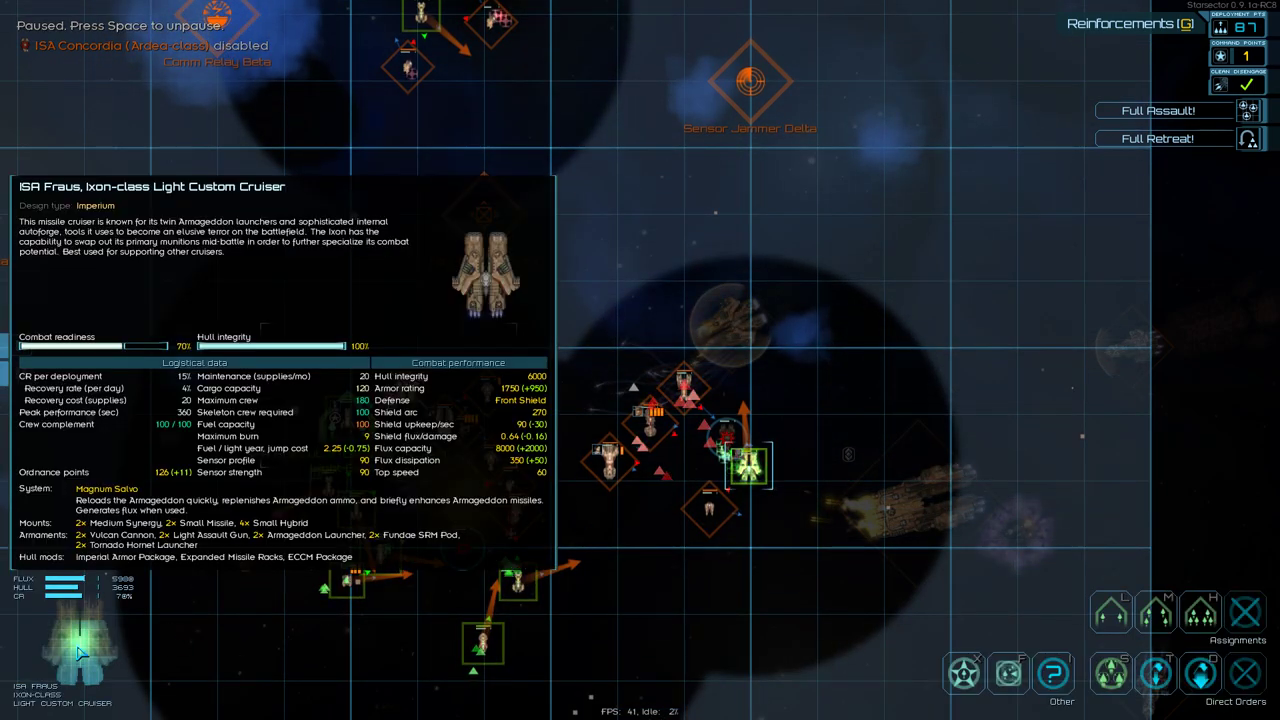
key(Tab)
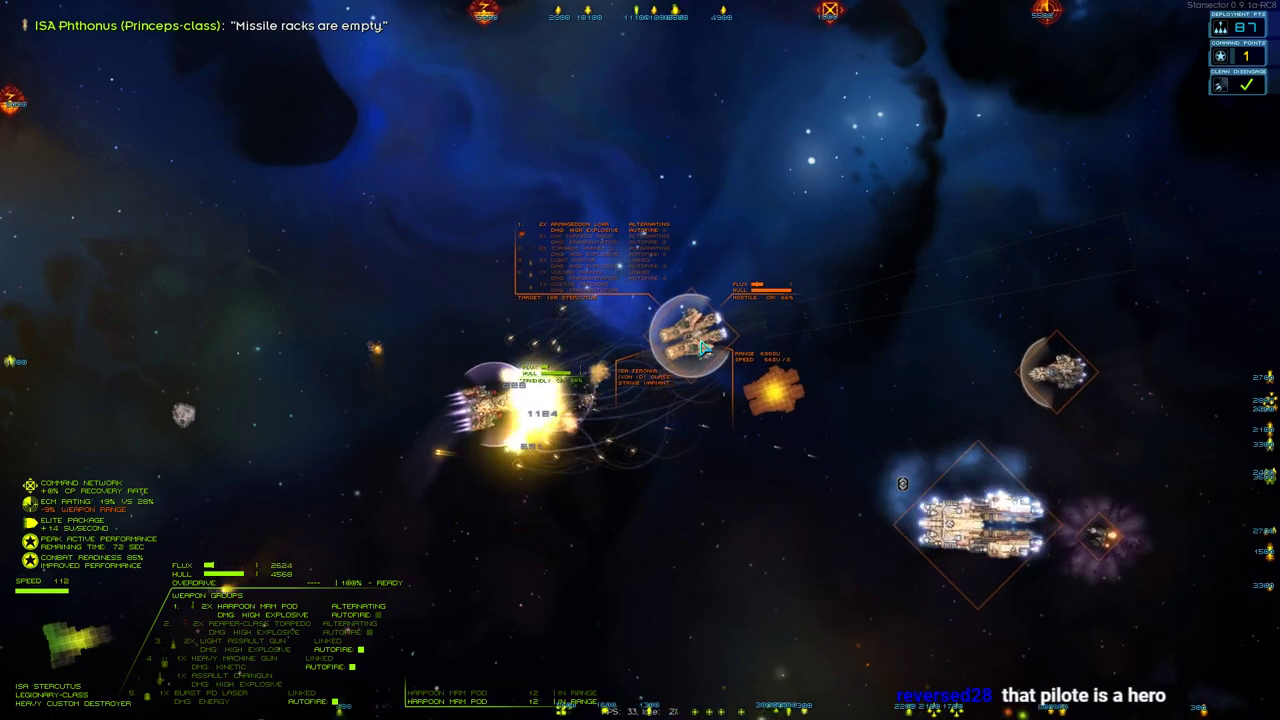
Fire Overdrive three times to disable ISA Obarator, vent flux, then pause on the map.
key(f)
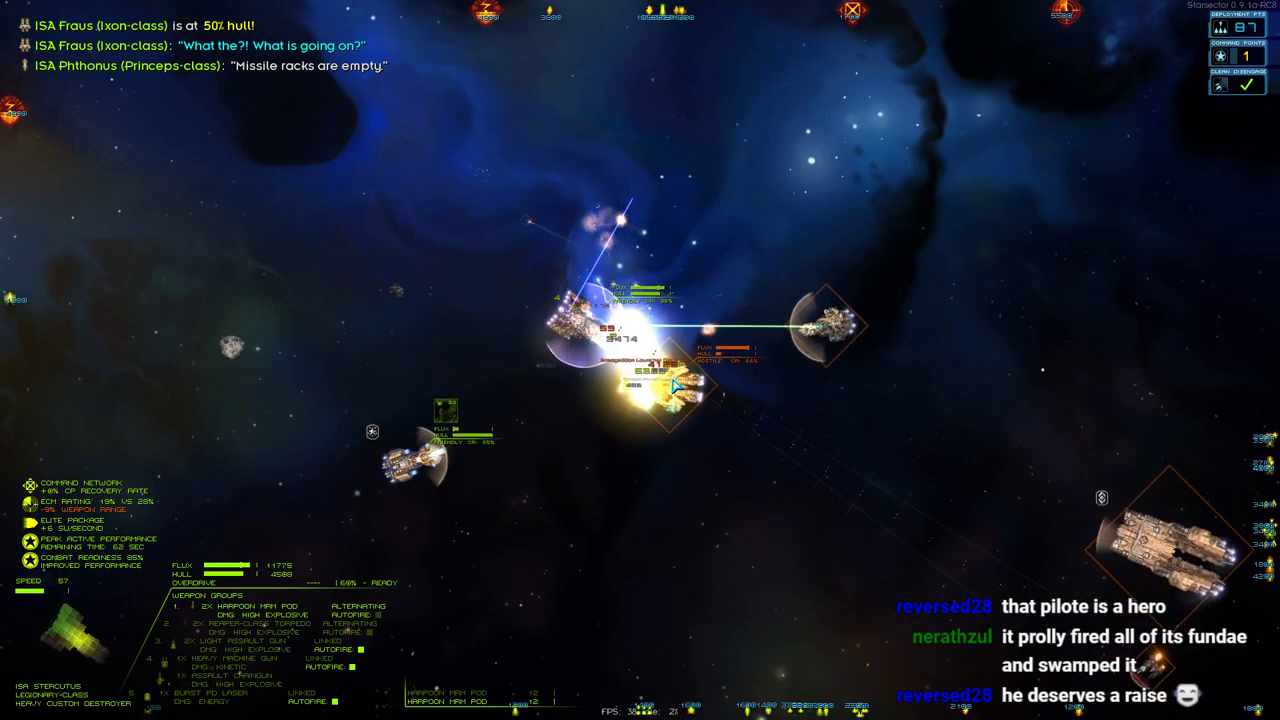
key(f)
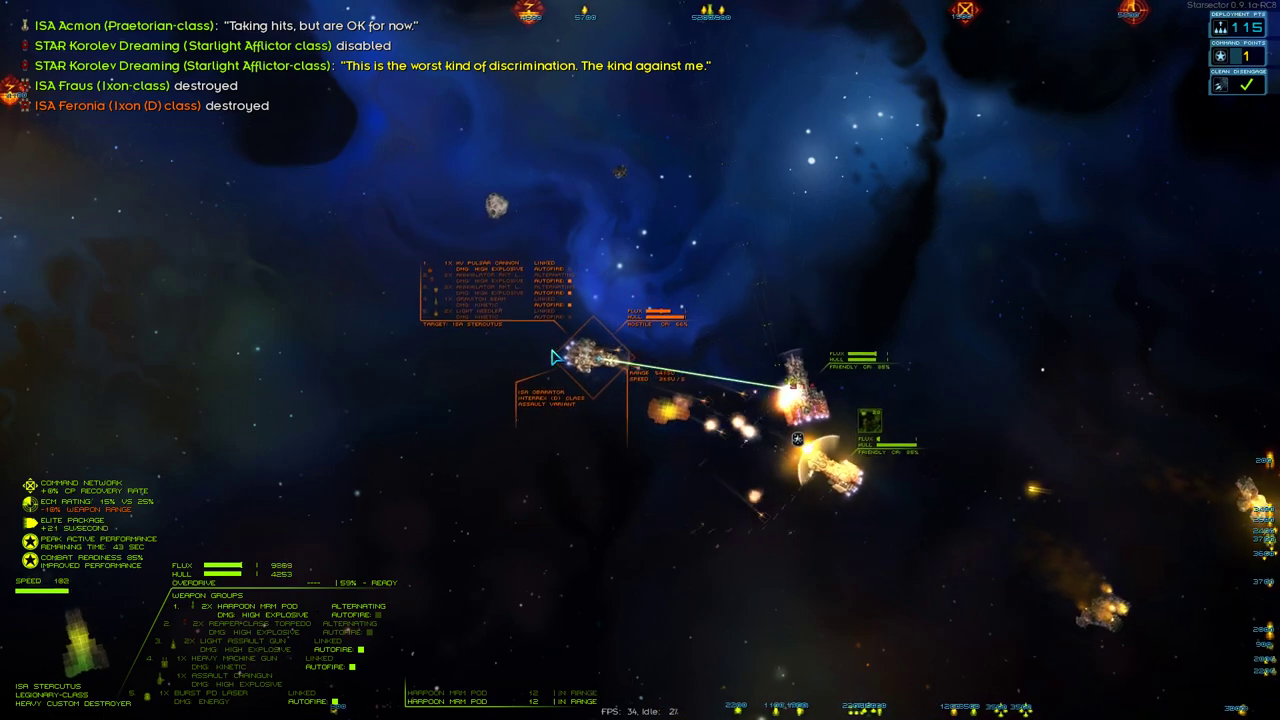
key(f)
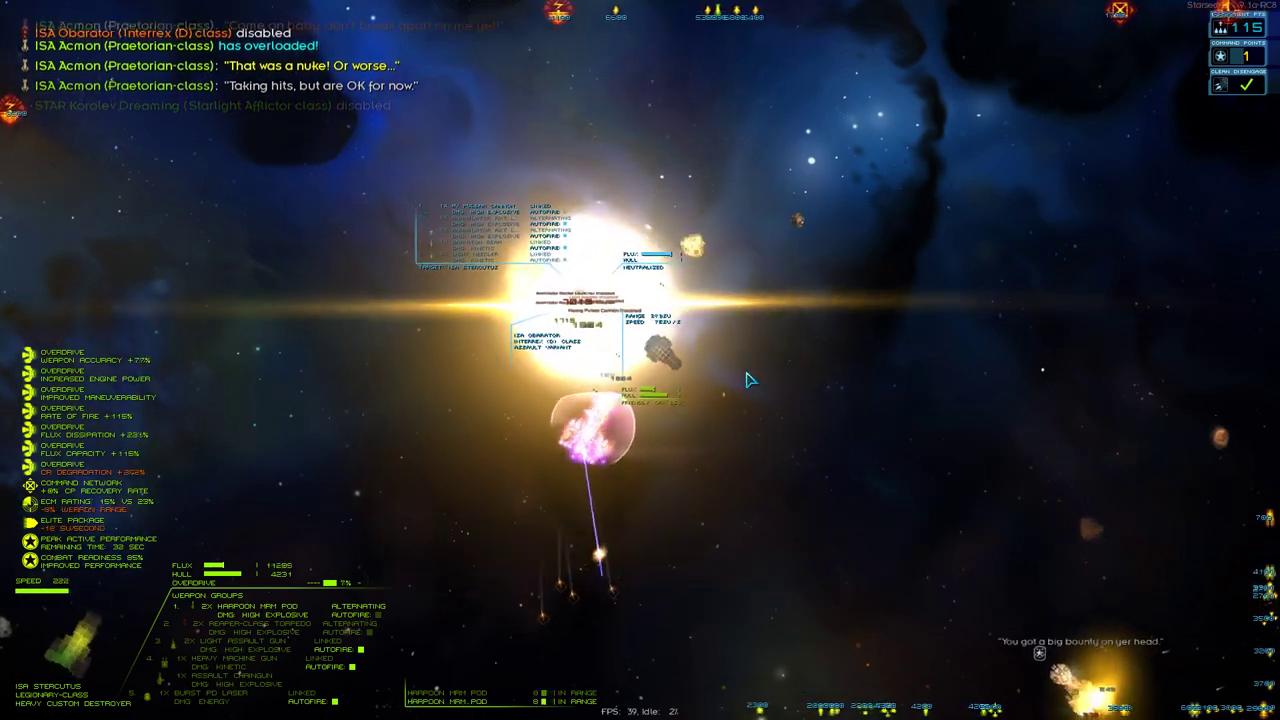
key(v)
key(Tab)
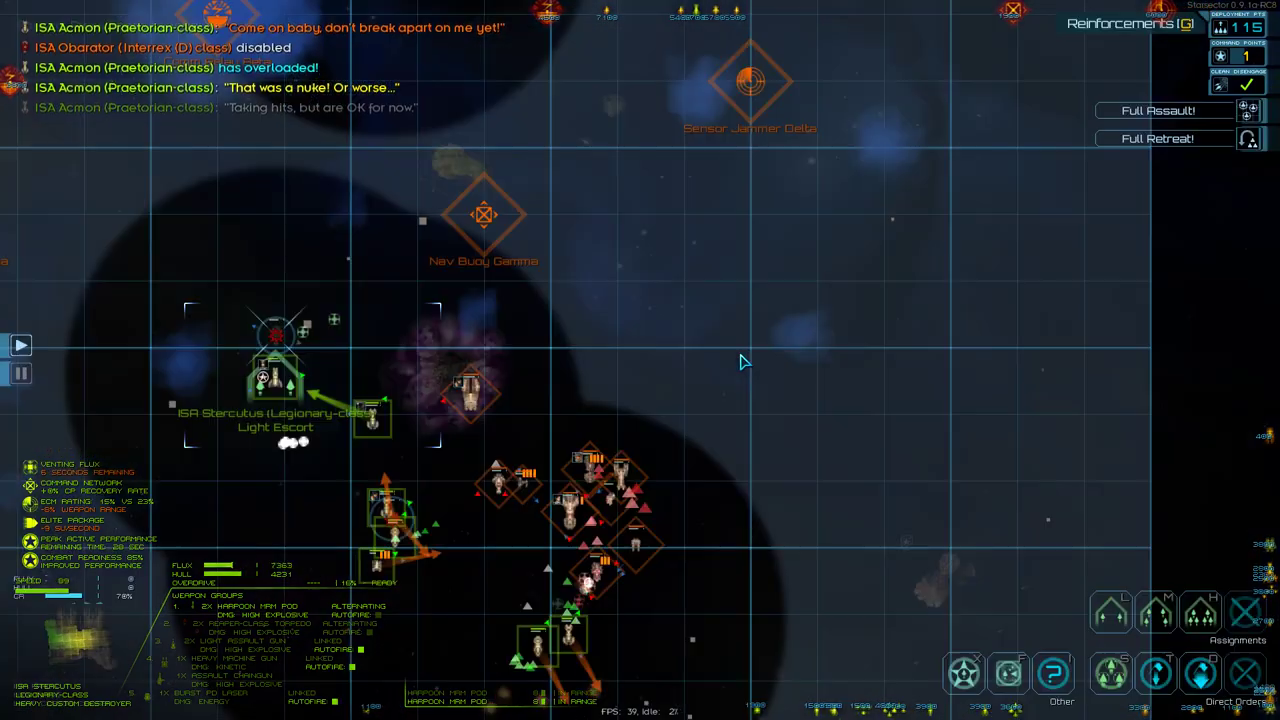
Pause and pan the tactical map in every direction to survey the ships, then close it.
key(space)
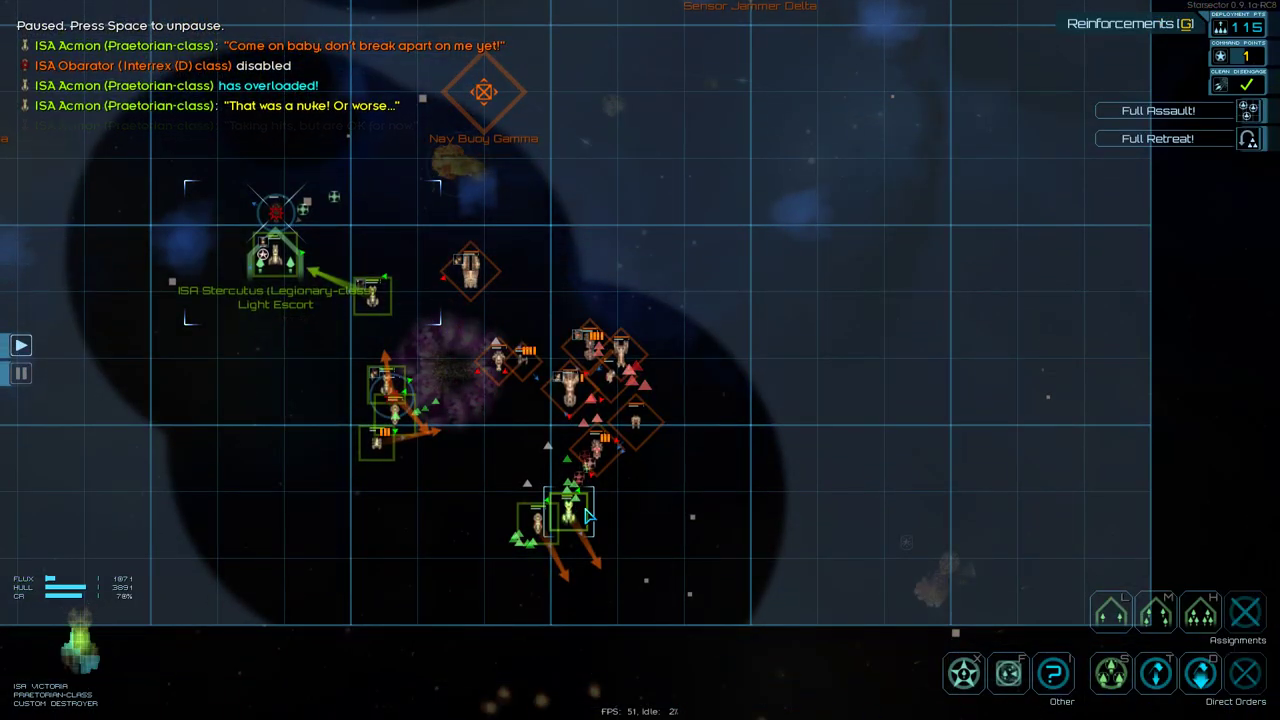
key(w)
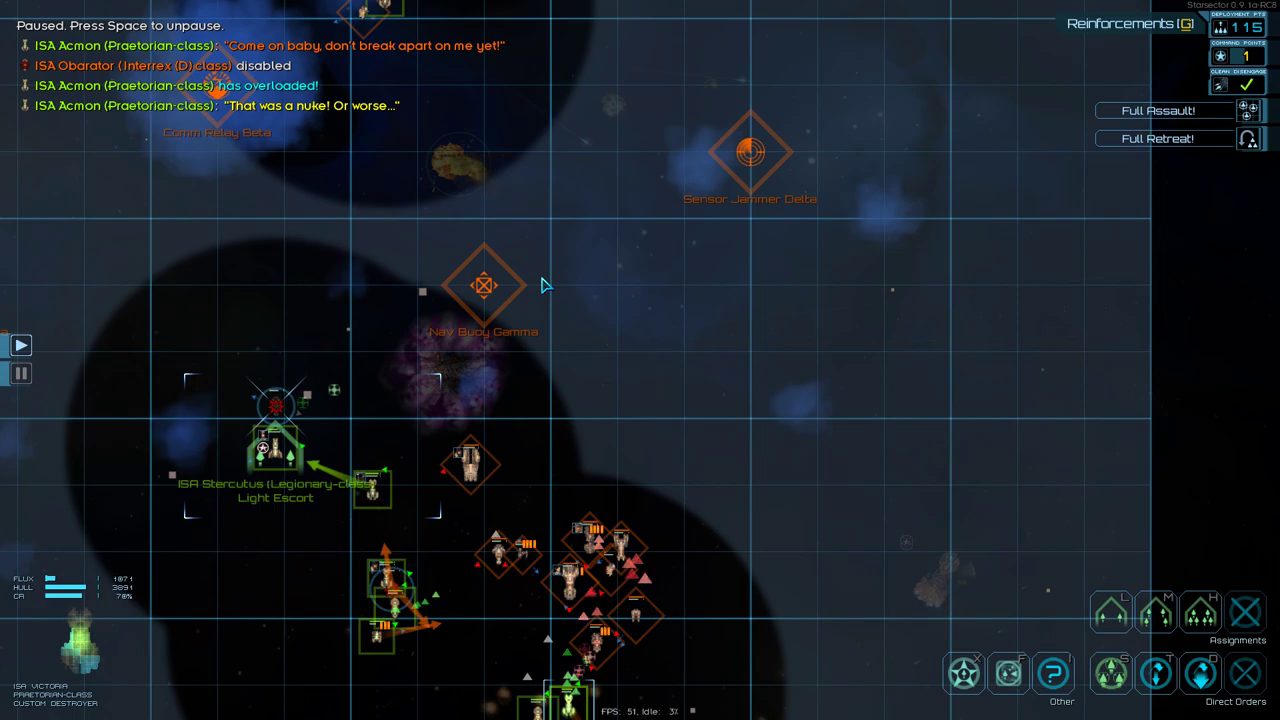
key(s)
key(d)
key(w)
key(a)
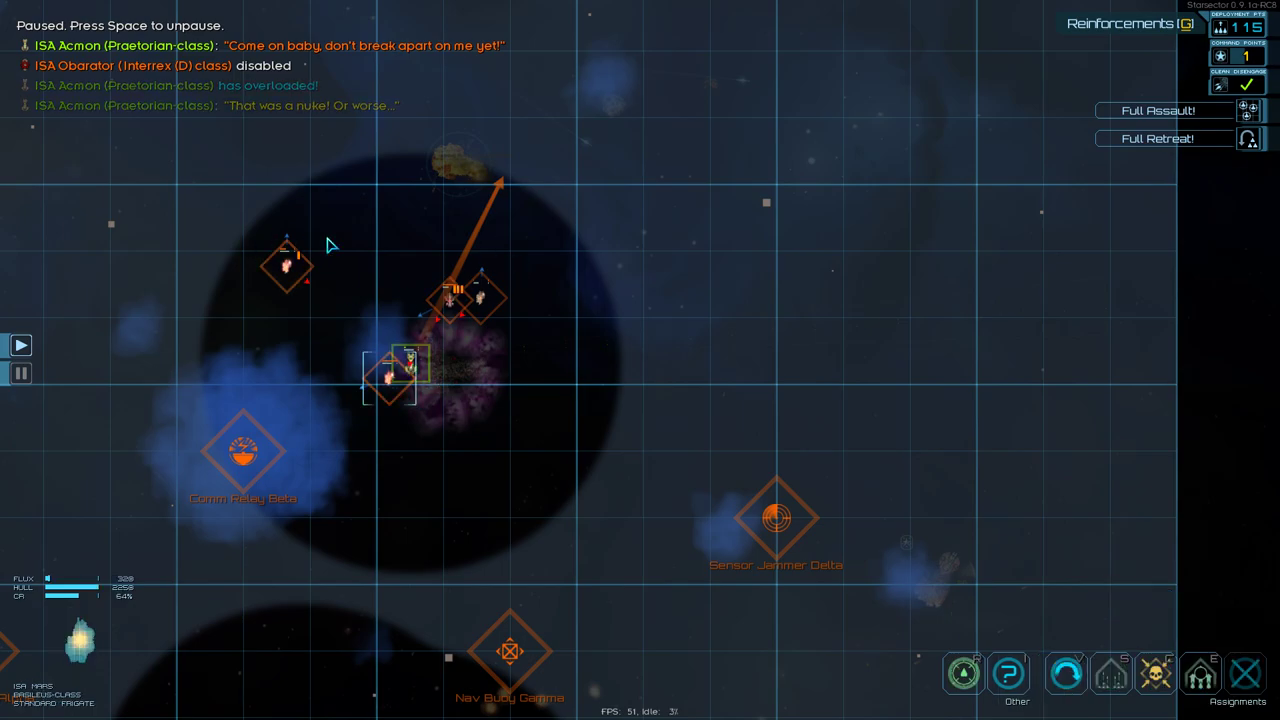
key(s)
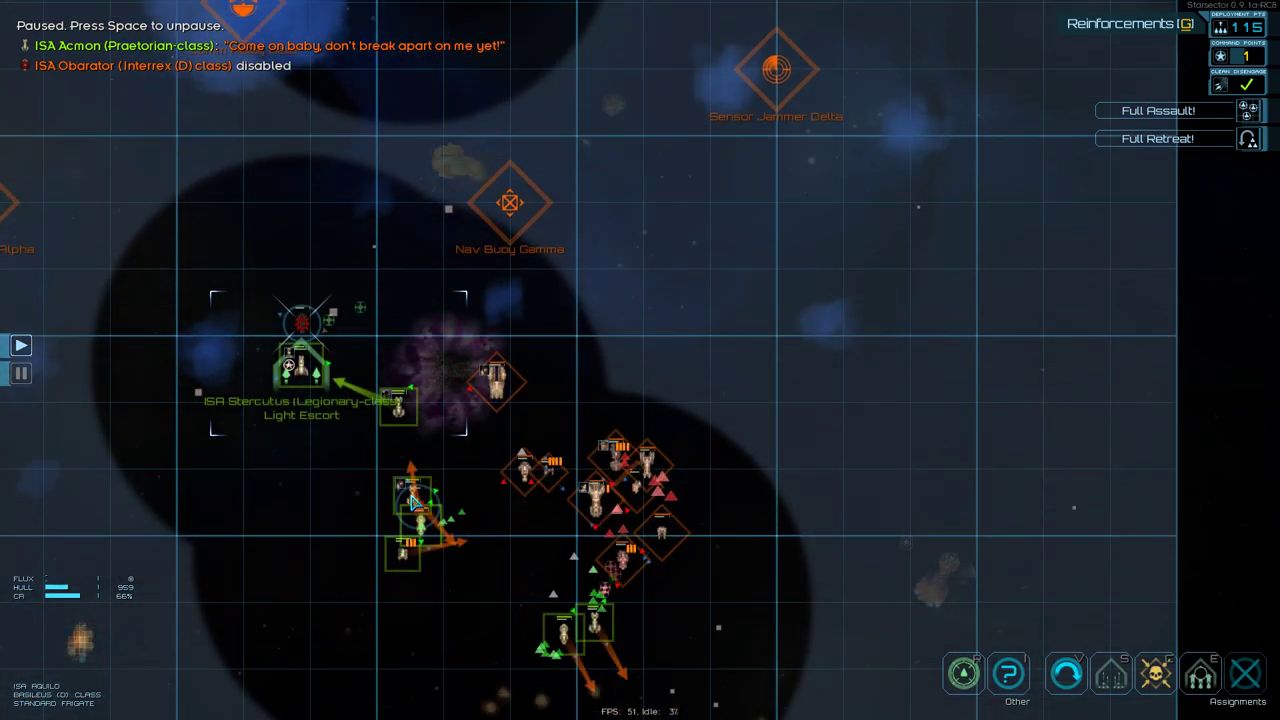
key(Tab)
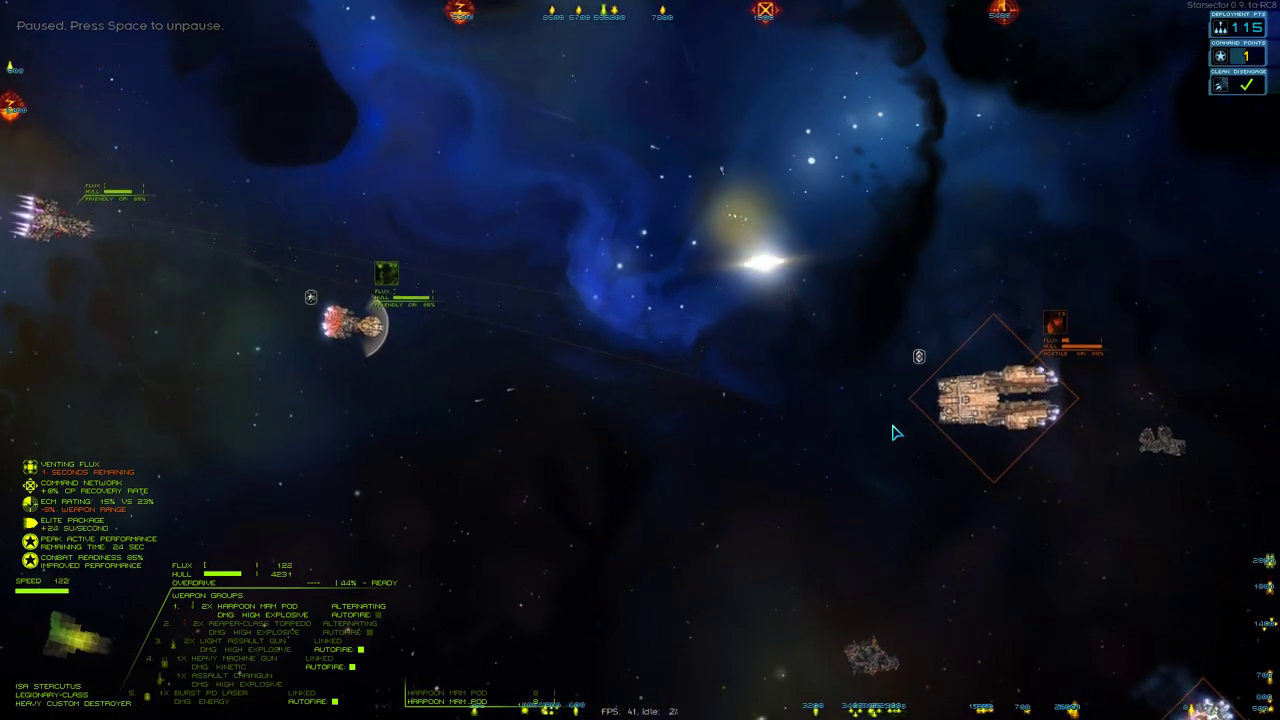
Place Waypoint Gamma ahead of the fleet, recentre the map and resume combat.
key(Tab)
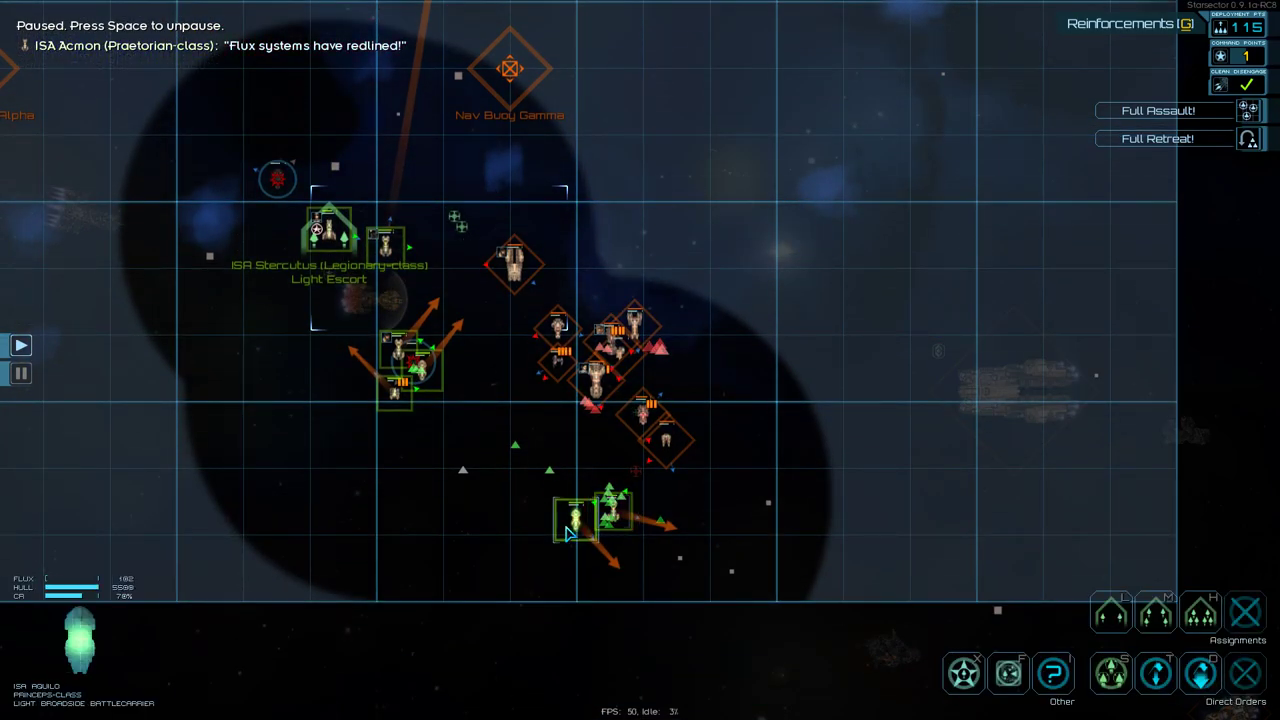
key(Tab)
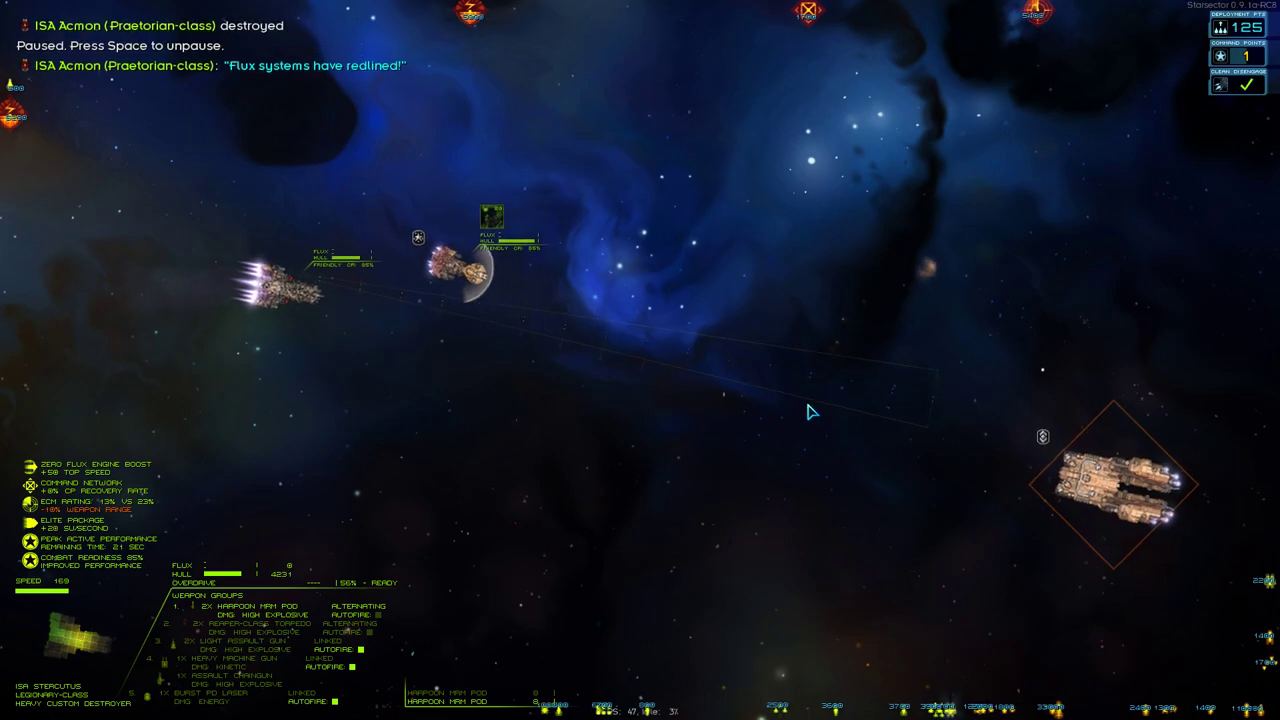
key(Tab)
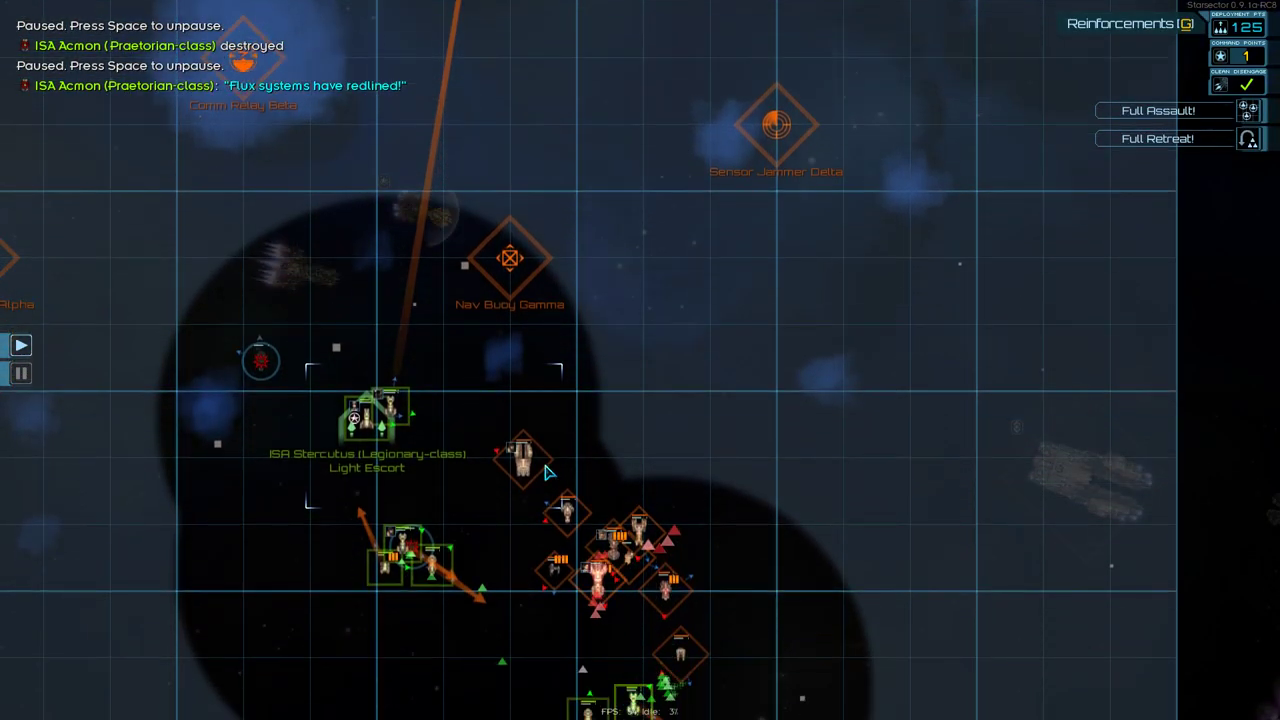
click(491, 276)
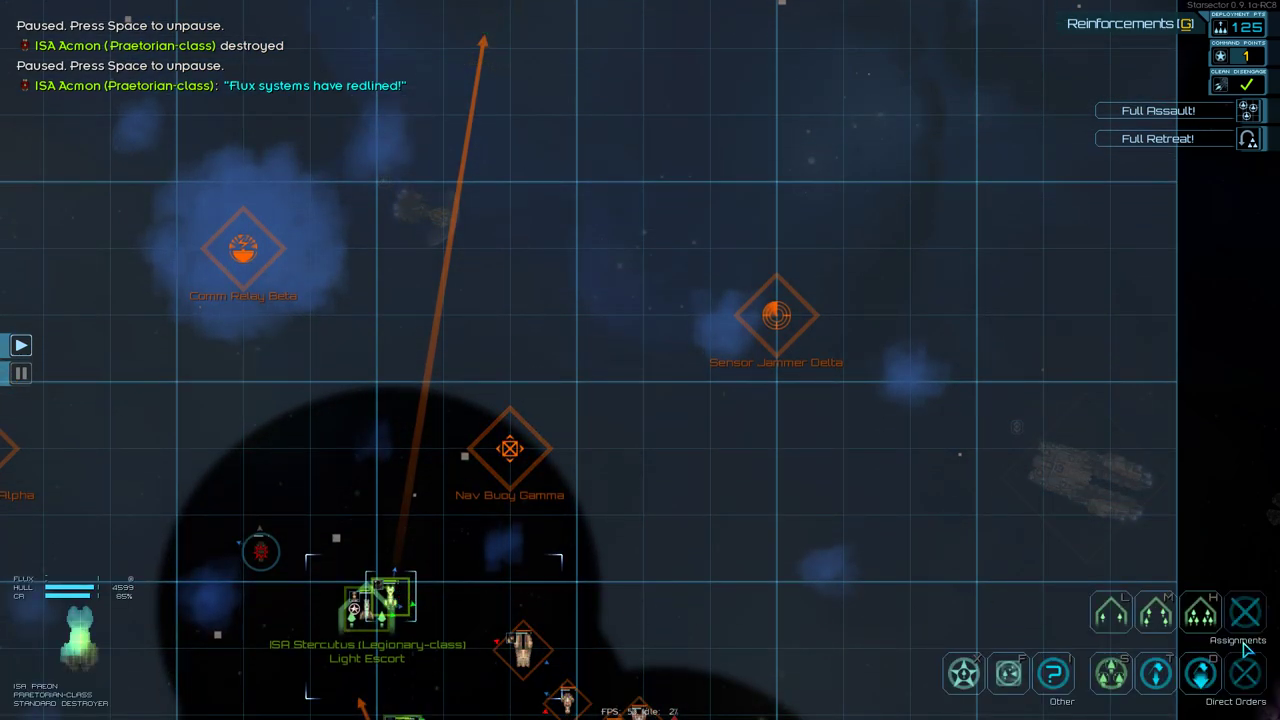
key(w)
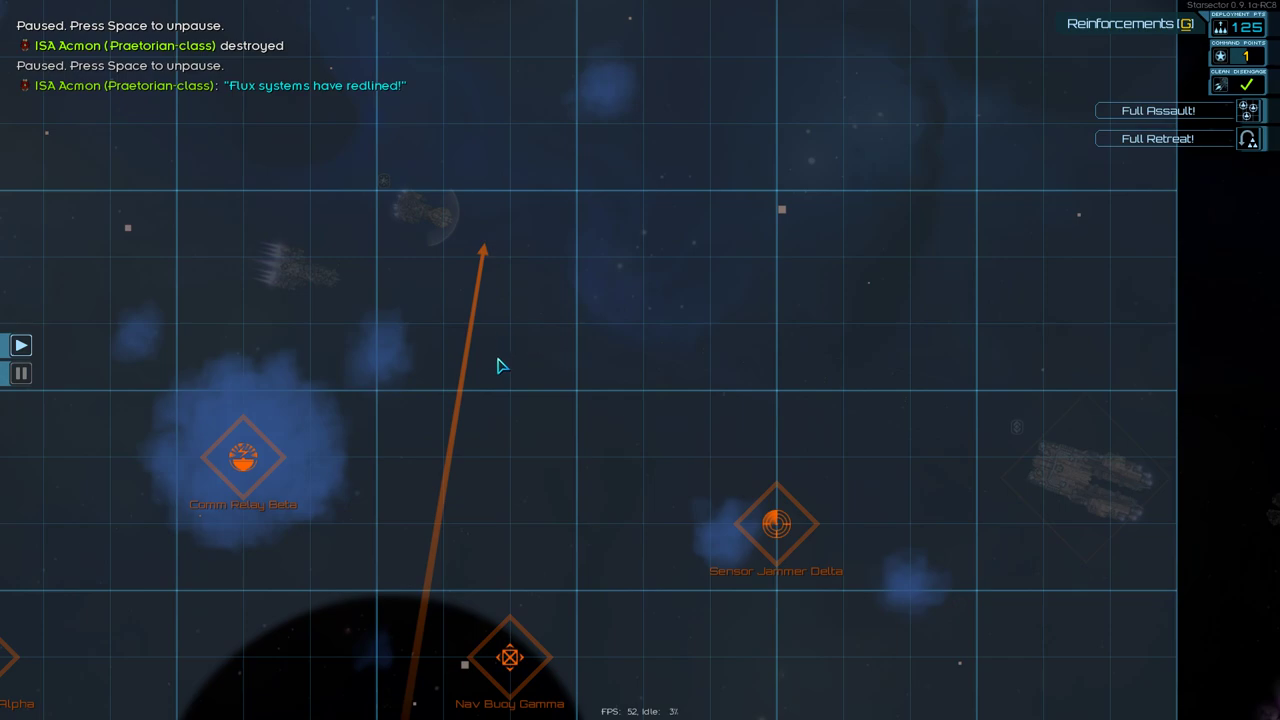
key(s)
key(a)
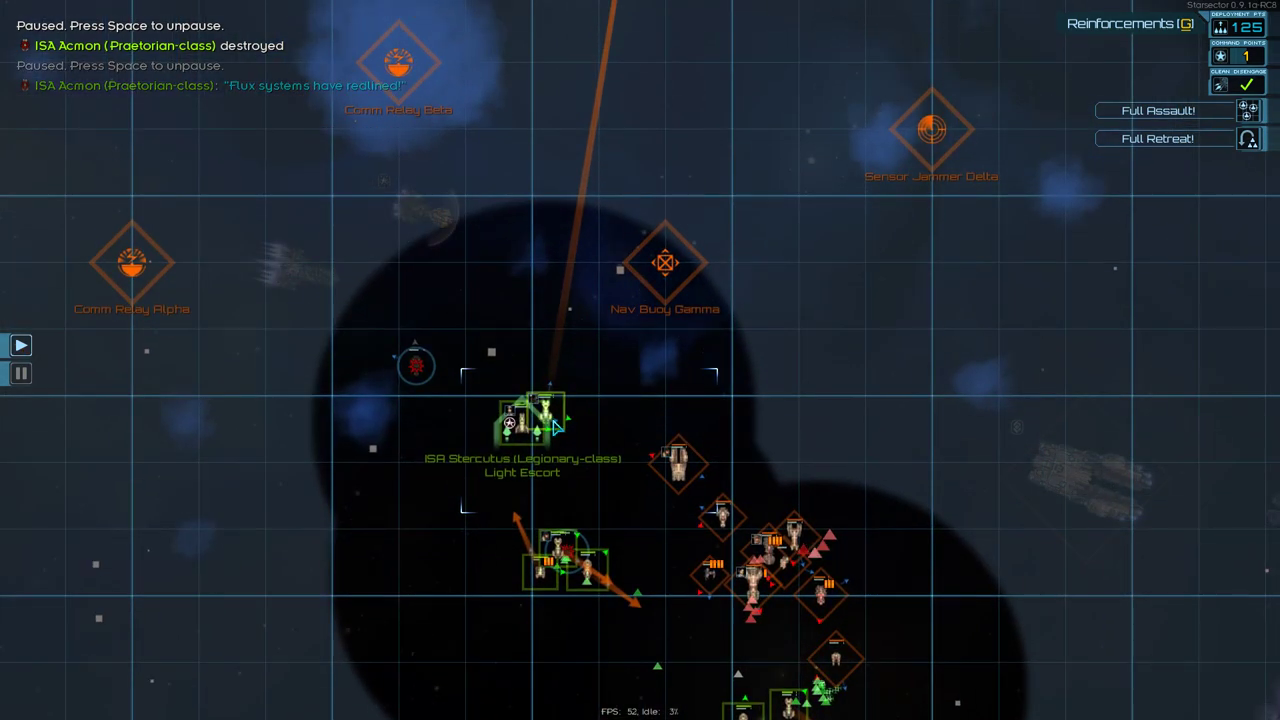
scroll(553, 425, up, 2)
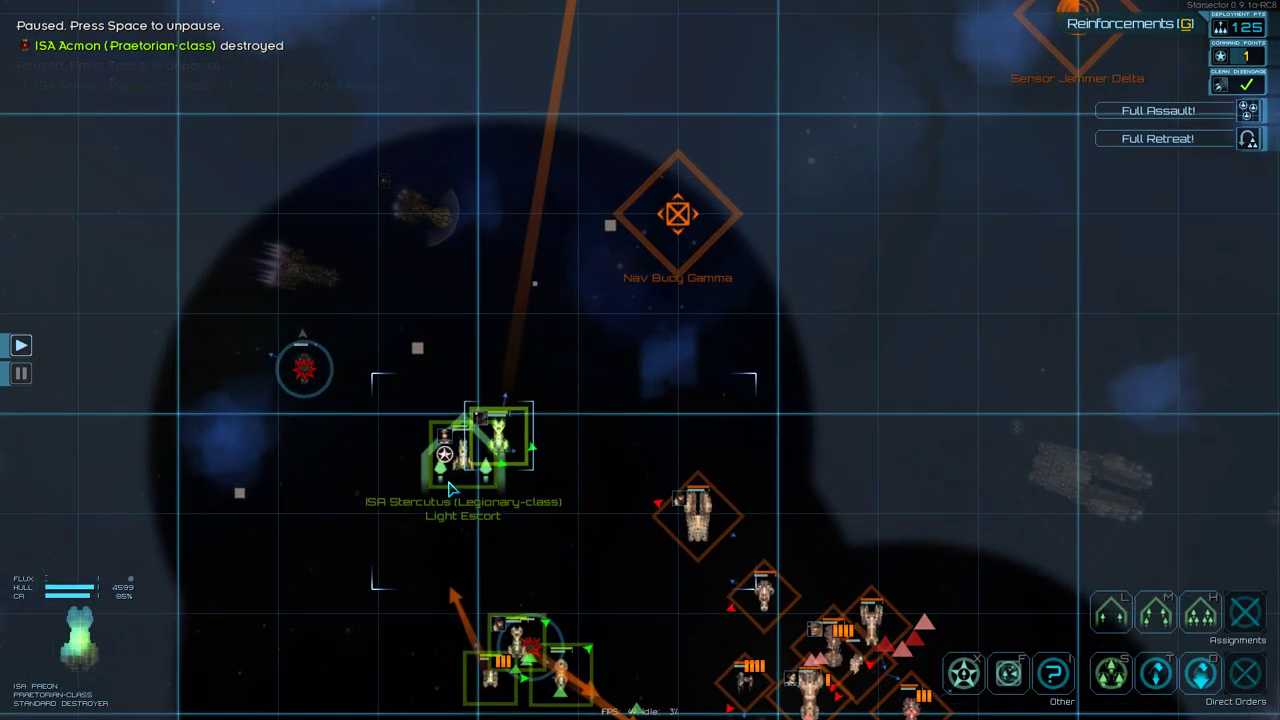
key(Tab)
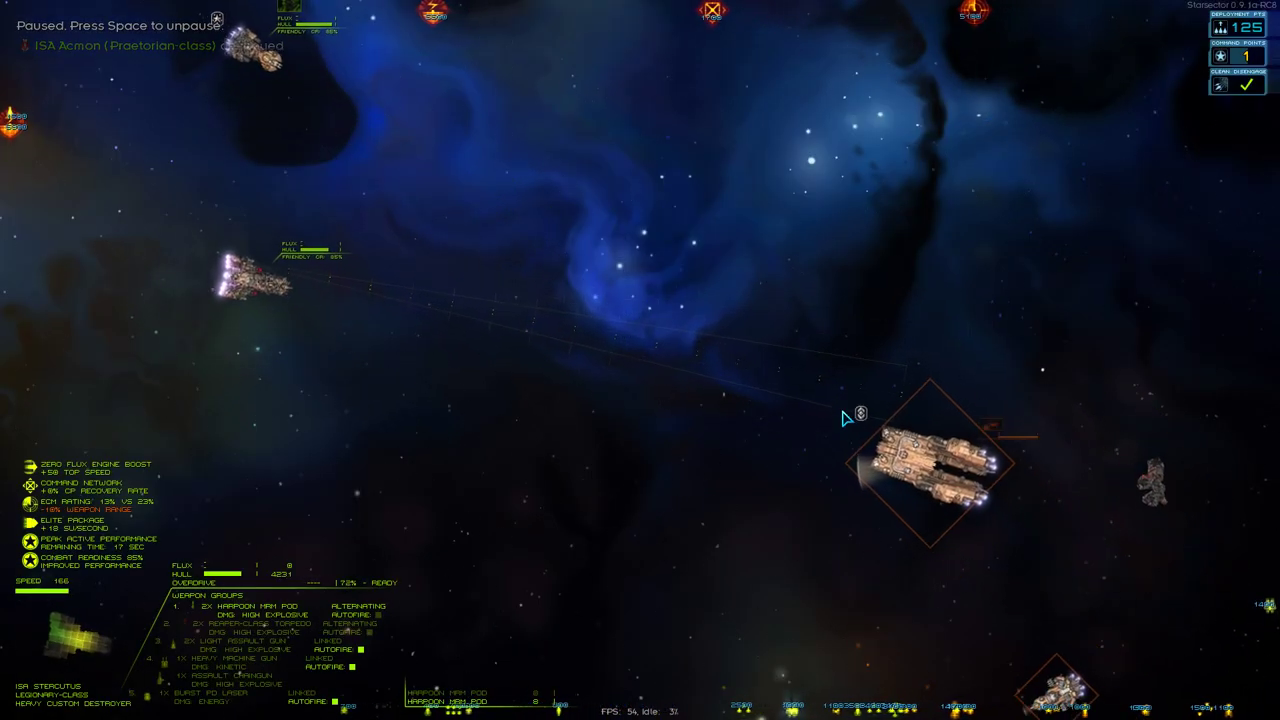
Issue the Full Assault! order, confirming Yes after two dismissed confirmation dialogs.
key(Tab)
scroll(625, 454, down, 2)
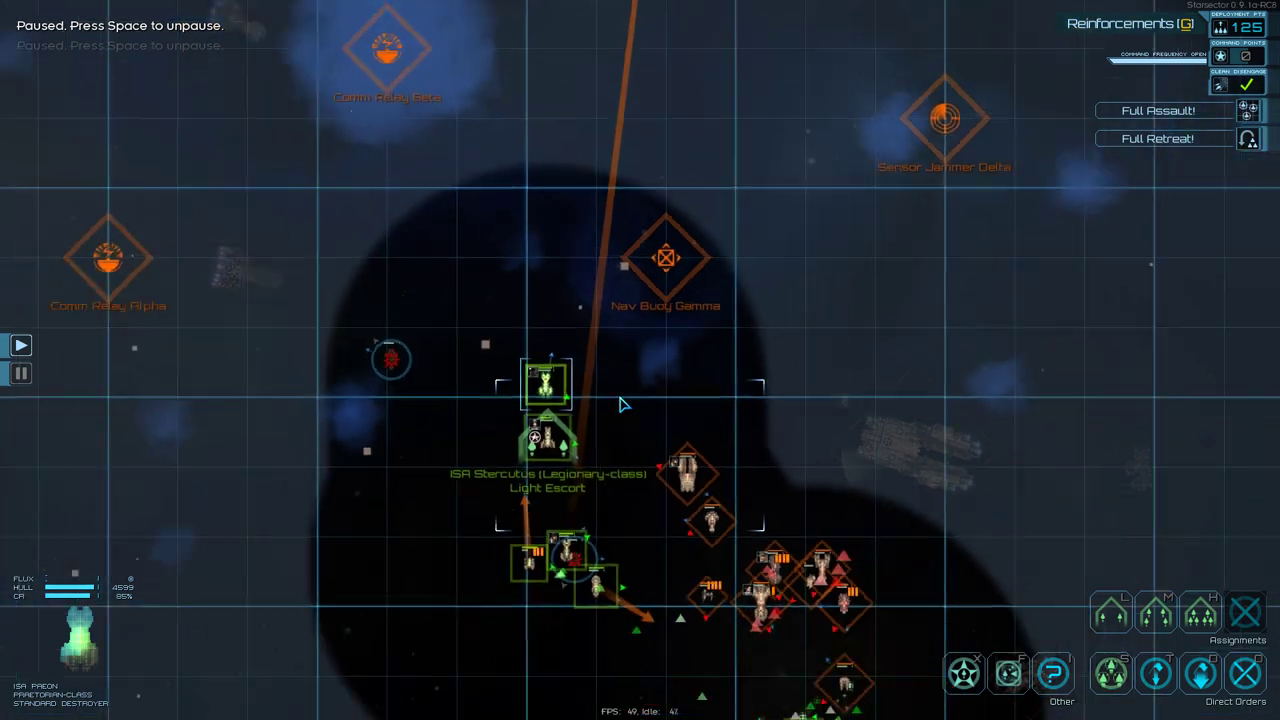
scroll(625, 454, down, 2)
scroll(900, 300, up, 1)
scroll(1070, 205, up, 3)
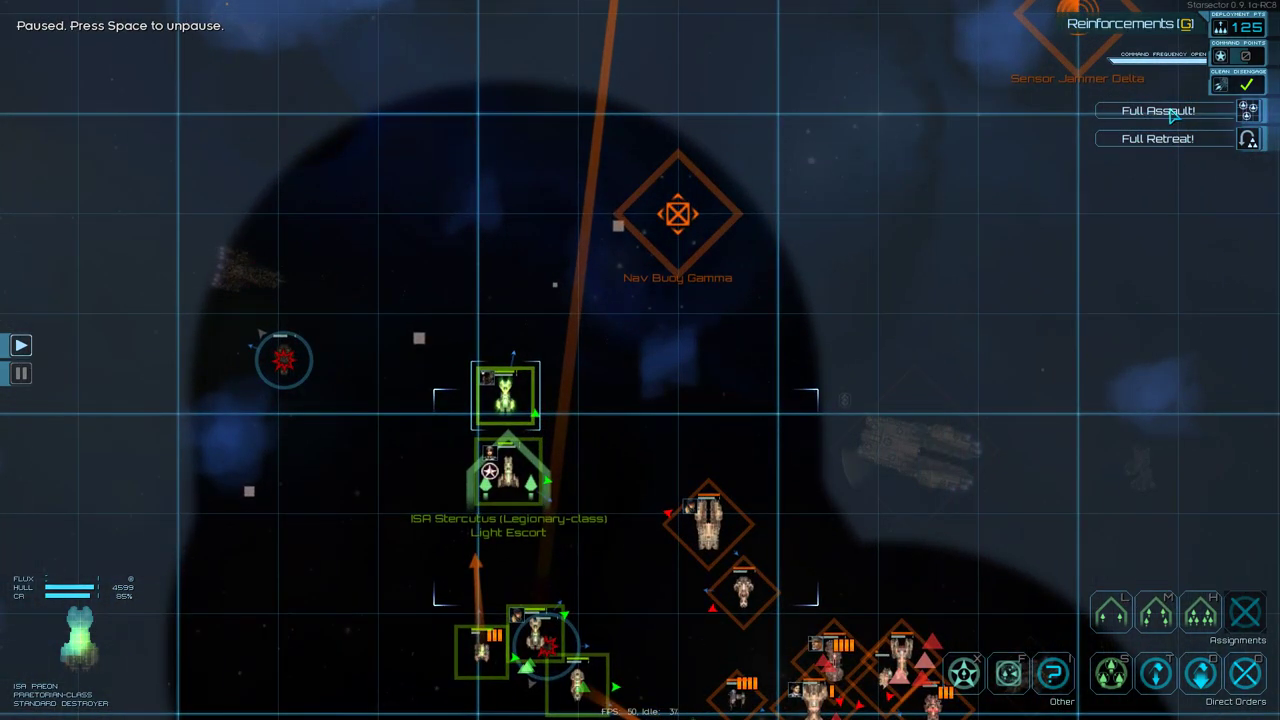
click(1157, 110)
click(667, 432)
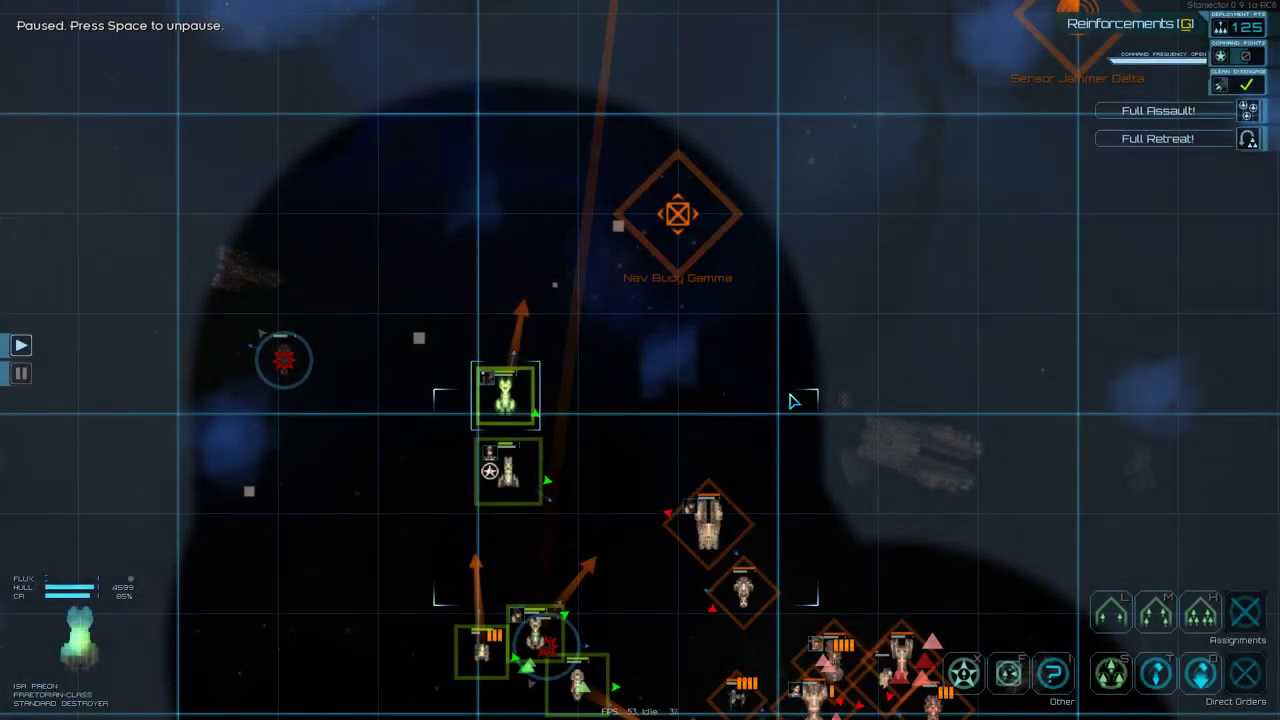
click(1177, 115)
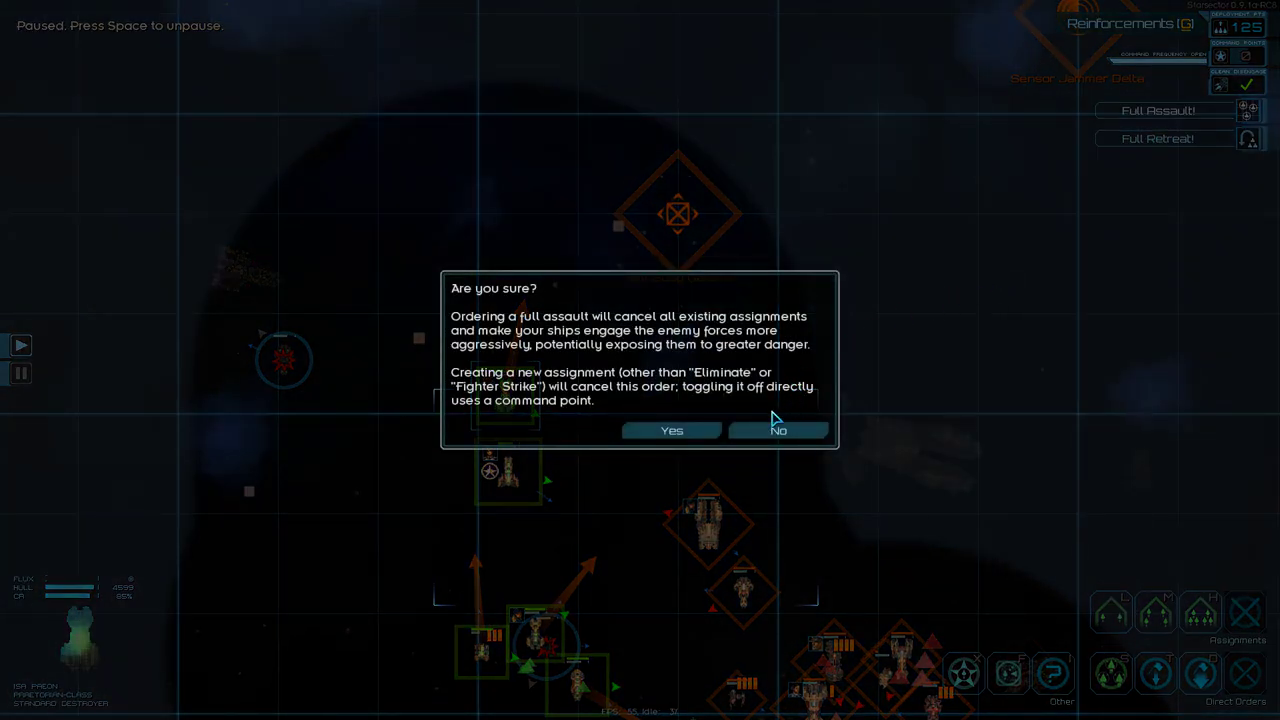
click(741, 432)
scroll(790, 500, down, 3)
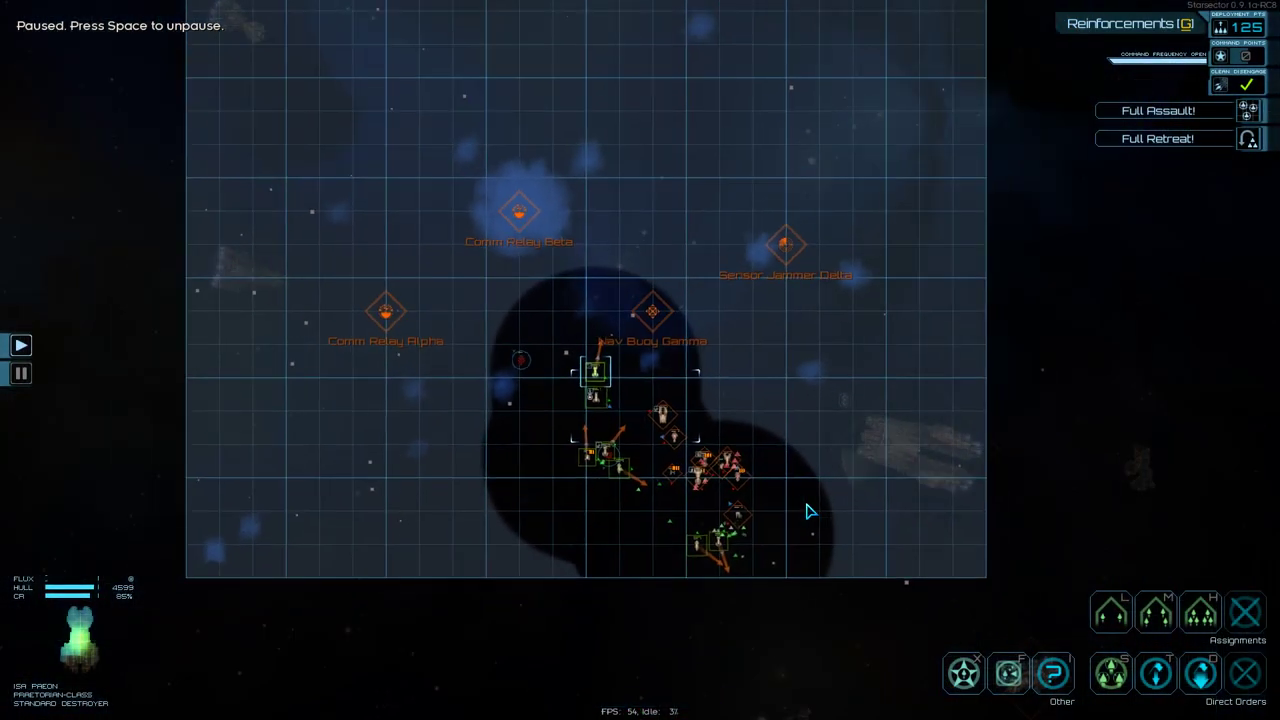
click(1163, 107)
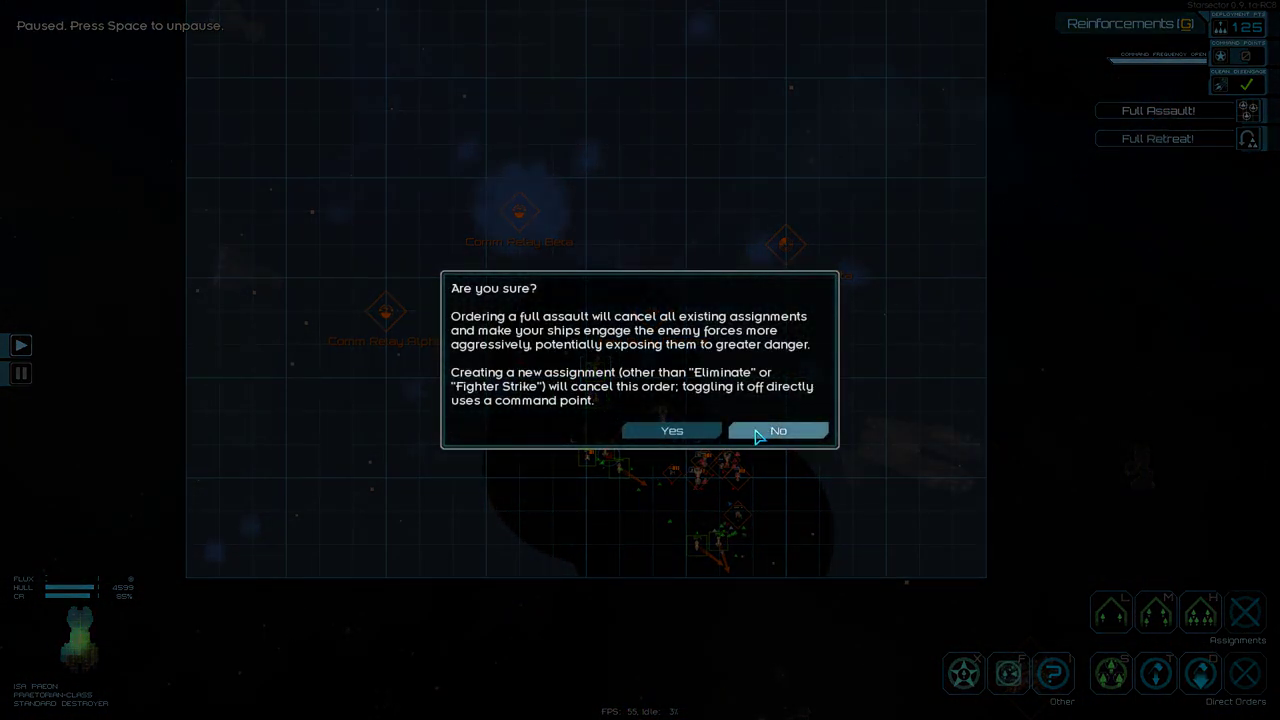
click(707, 434)
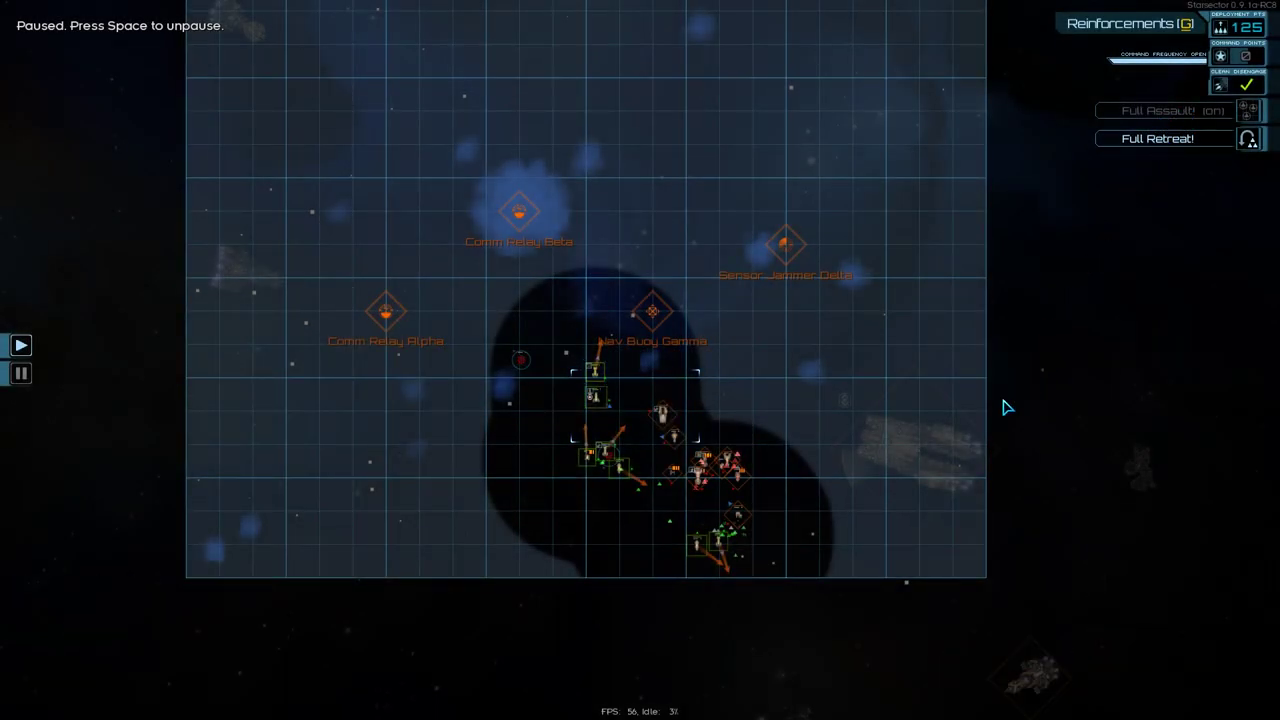
Unpause, fire Overdrive twice and turn with shields lowered until ISA Carnabon dies, then pause.
key(Tab)
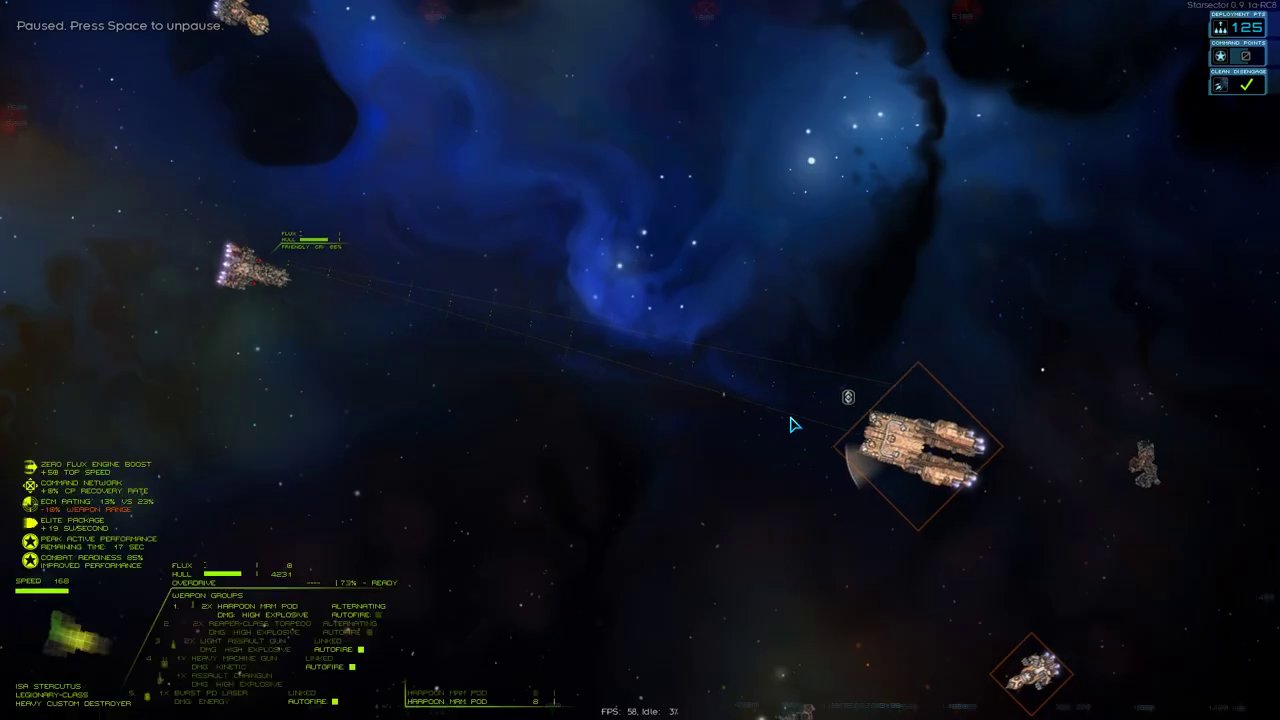
key(space)
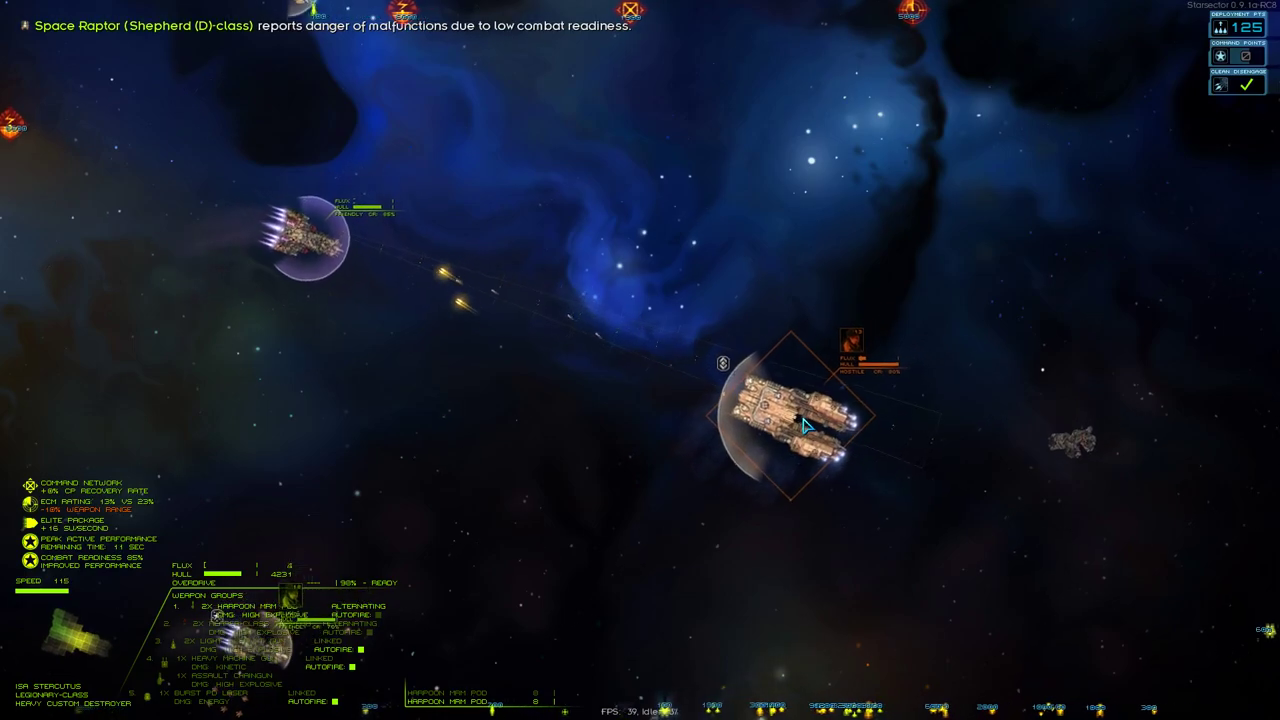
key(f)
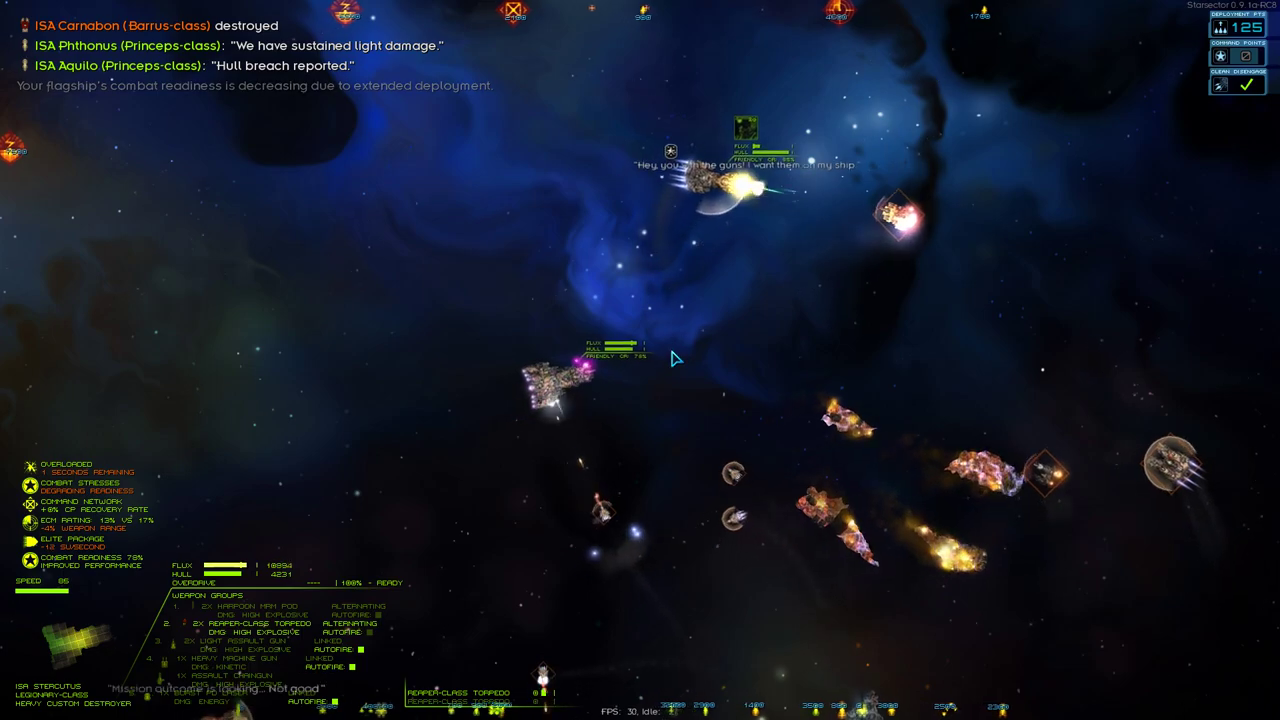
key(f)
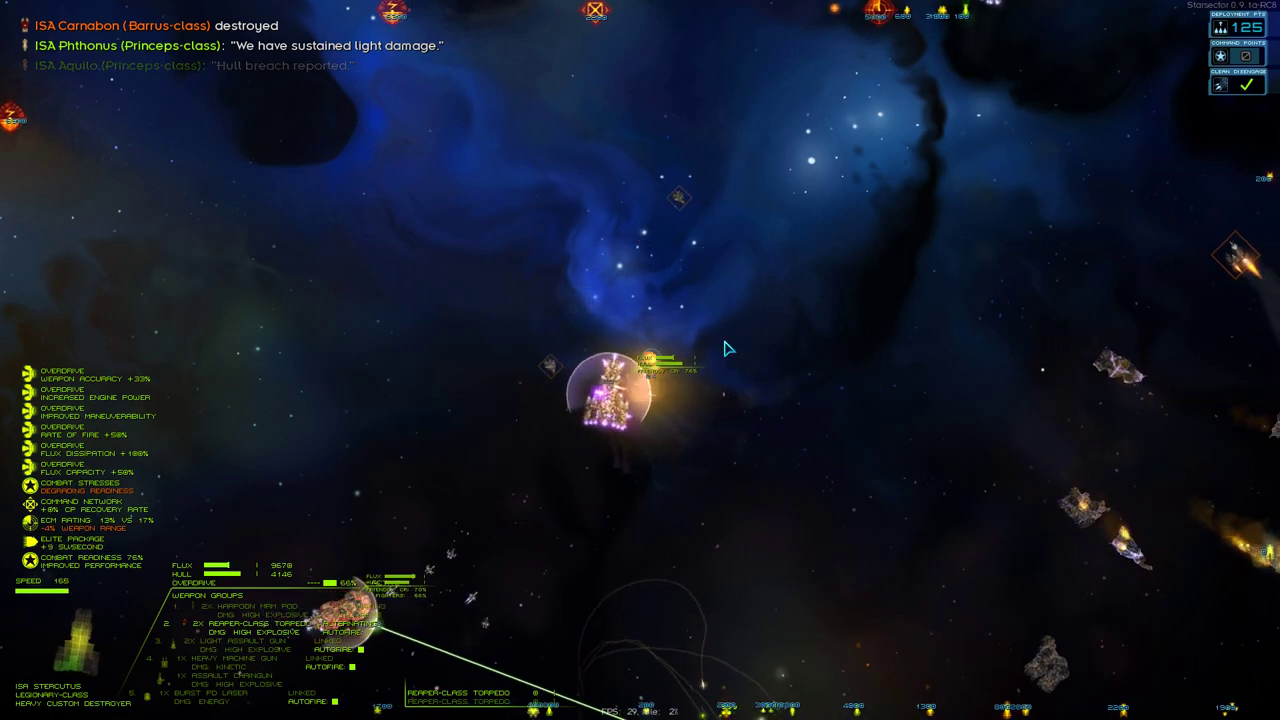
key(a)
right_click(690, 346)
key(Tab)
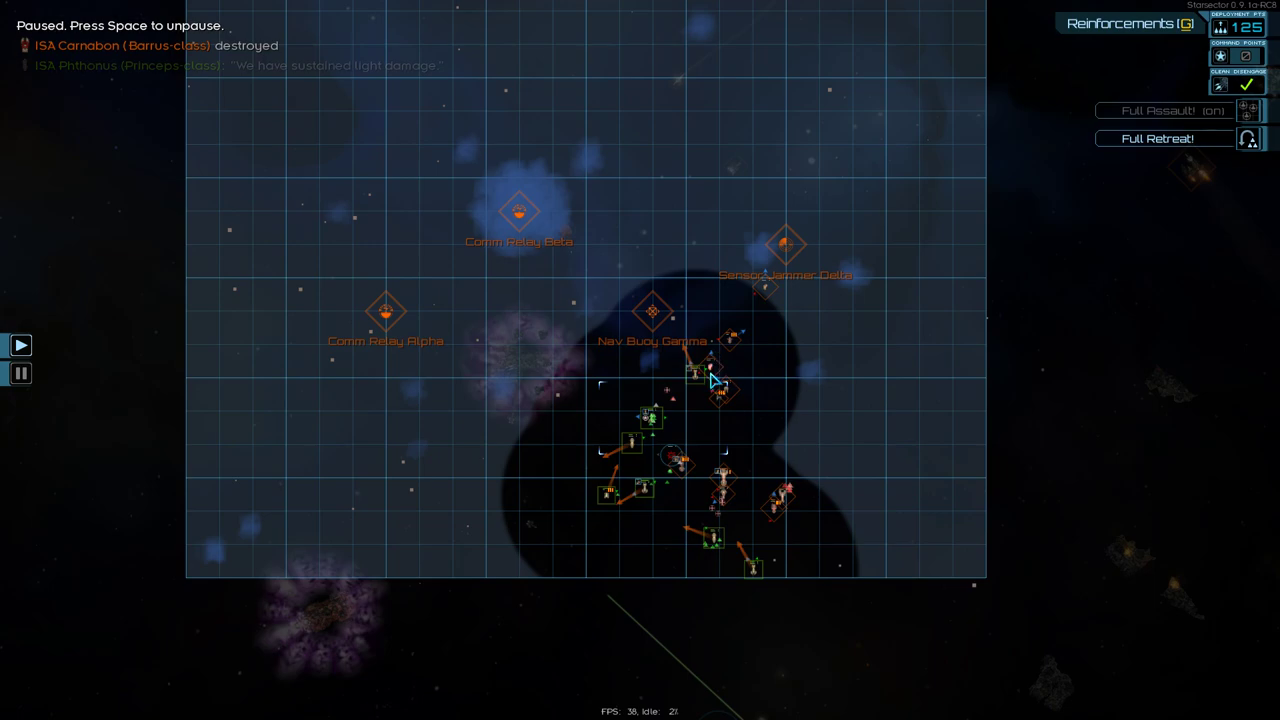
Select the enemy battlecruiser, pan right and down to see more ships, then leave the map.
key(d)
scroll(620, 598, up, 1)
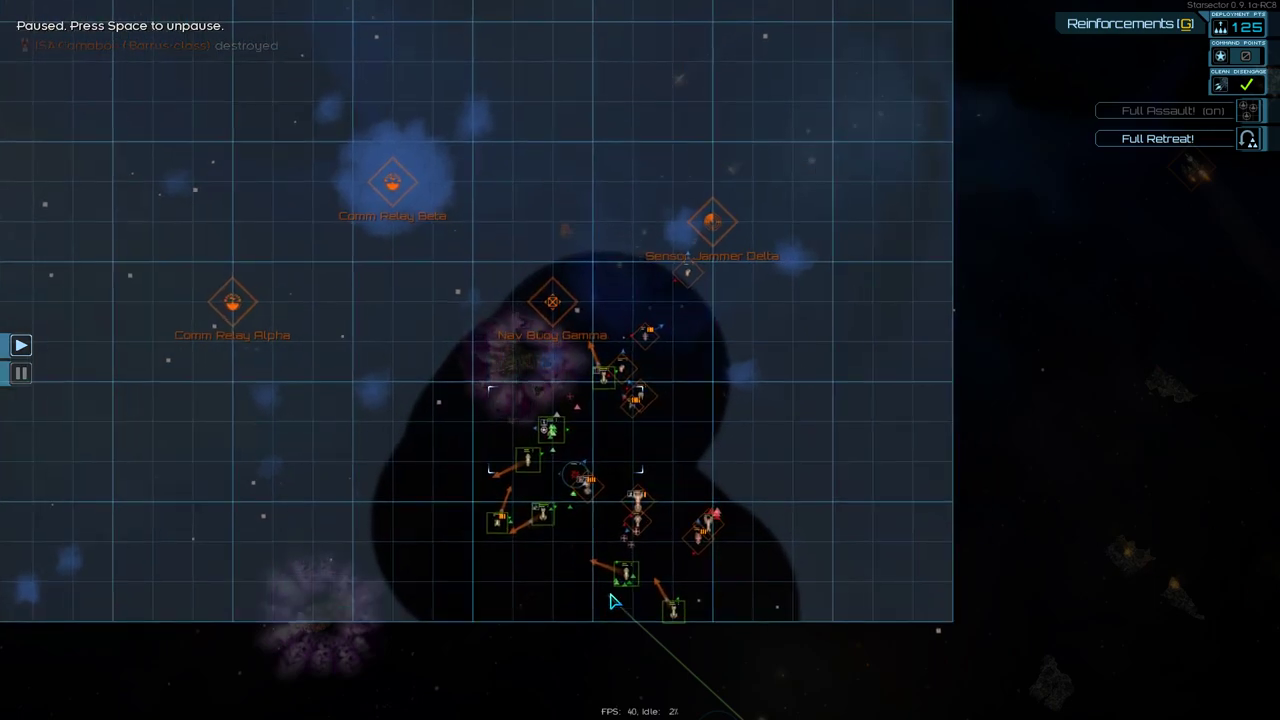
scroll(630, 525, up, 1)
scroll(588, 457, up, 2)
click(598, 390)
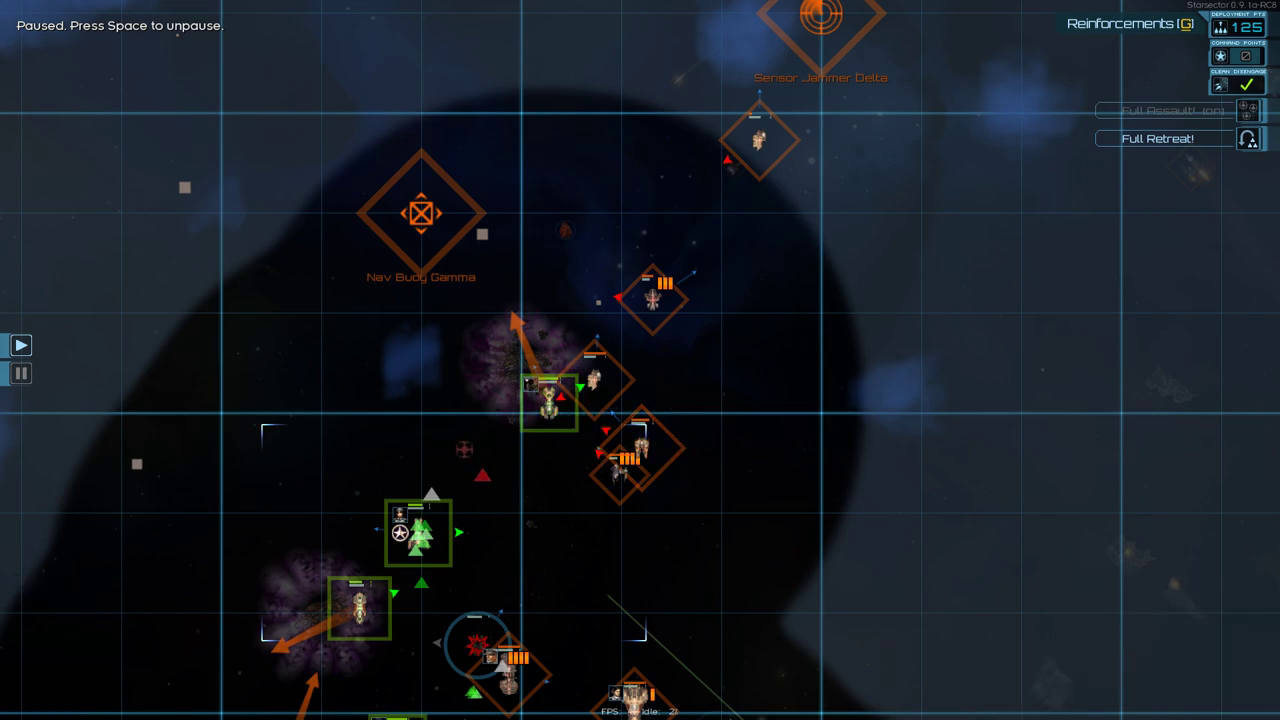
key(s)
key(s)
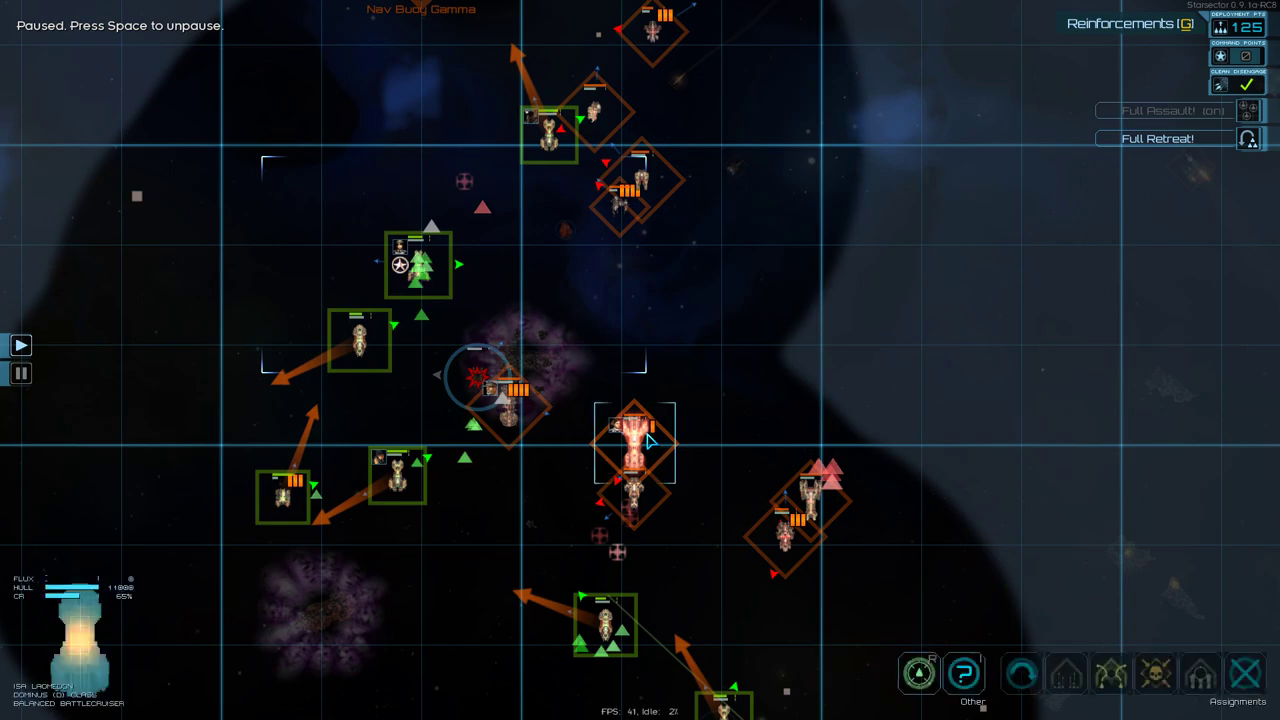
key(s)
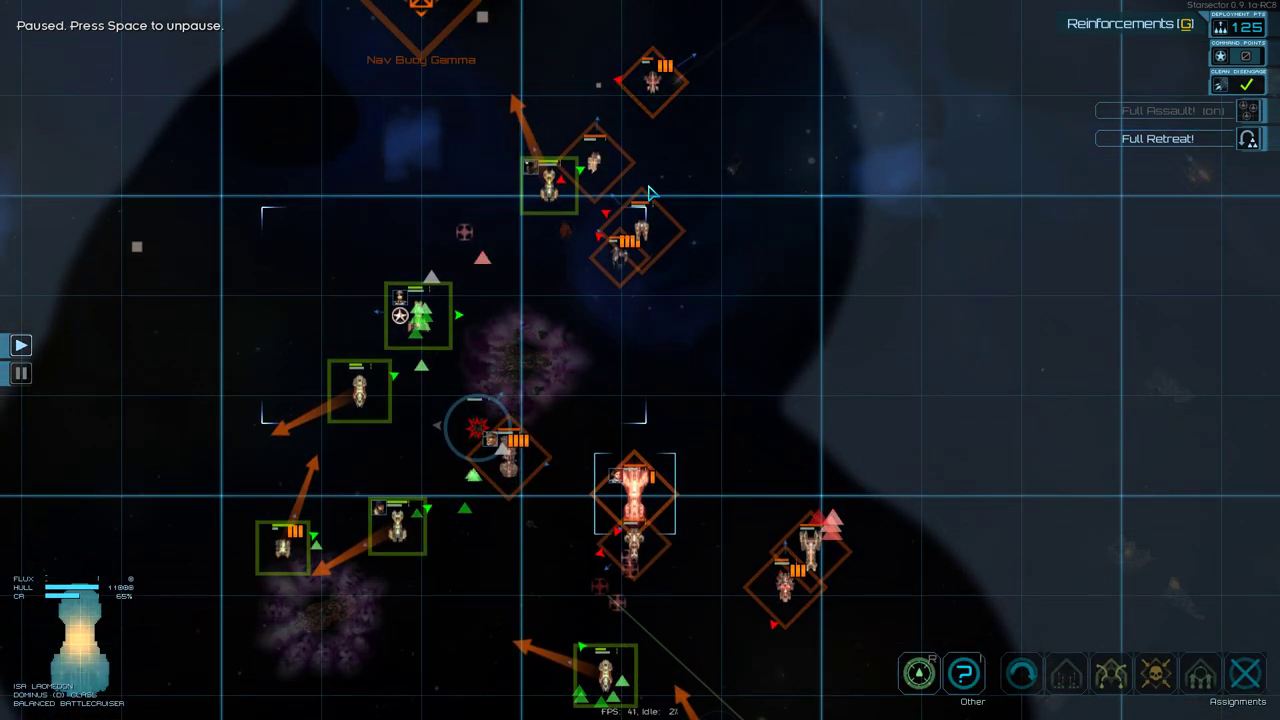
key(Tab)
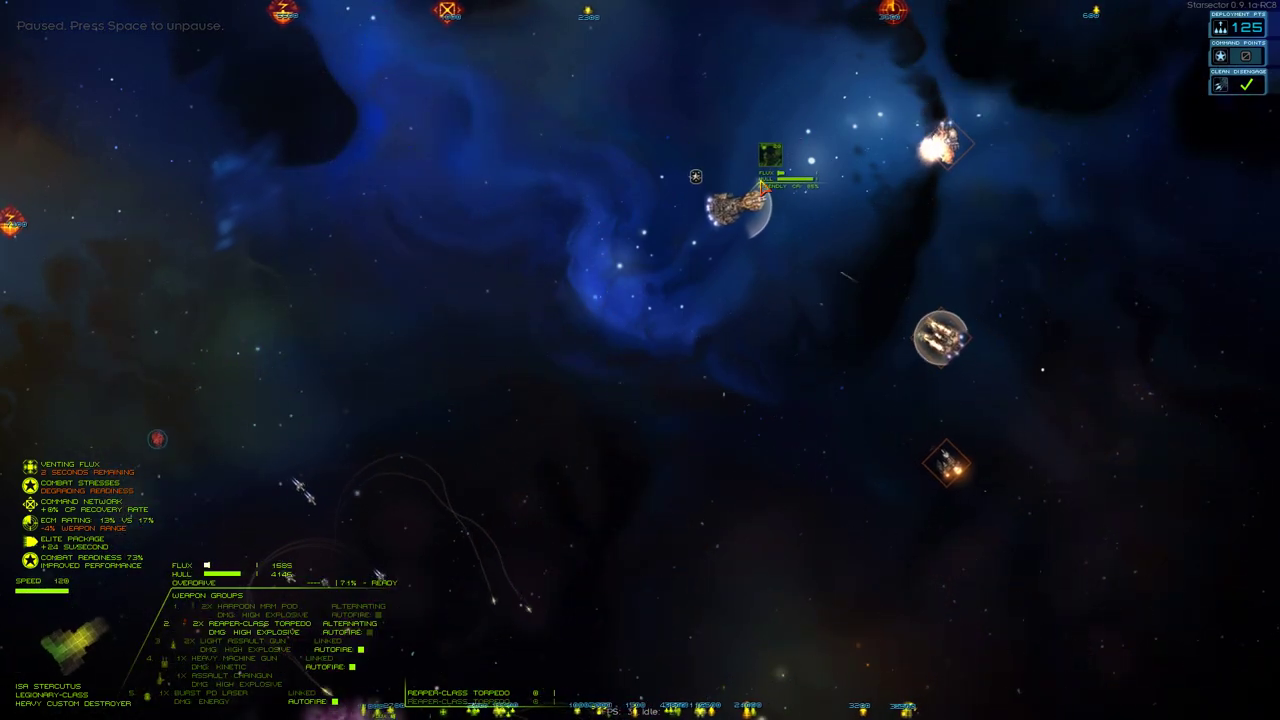
Unpause the battle, target the nearby enemy ship, and fire Overdrive twice.
key(space)
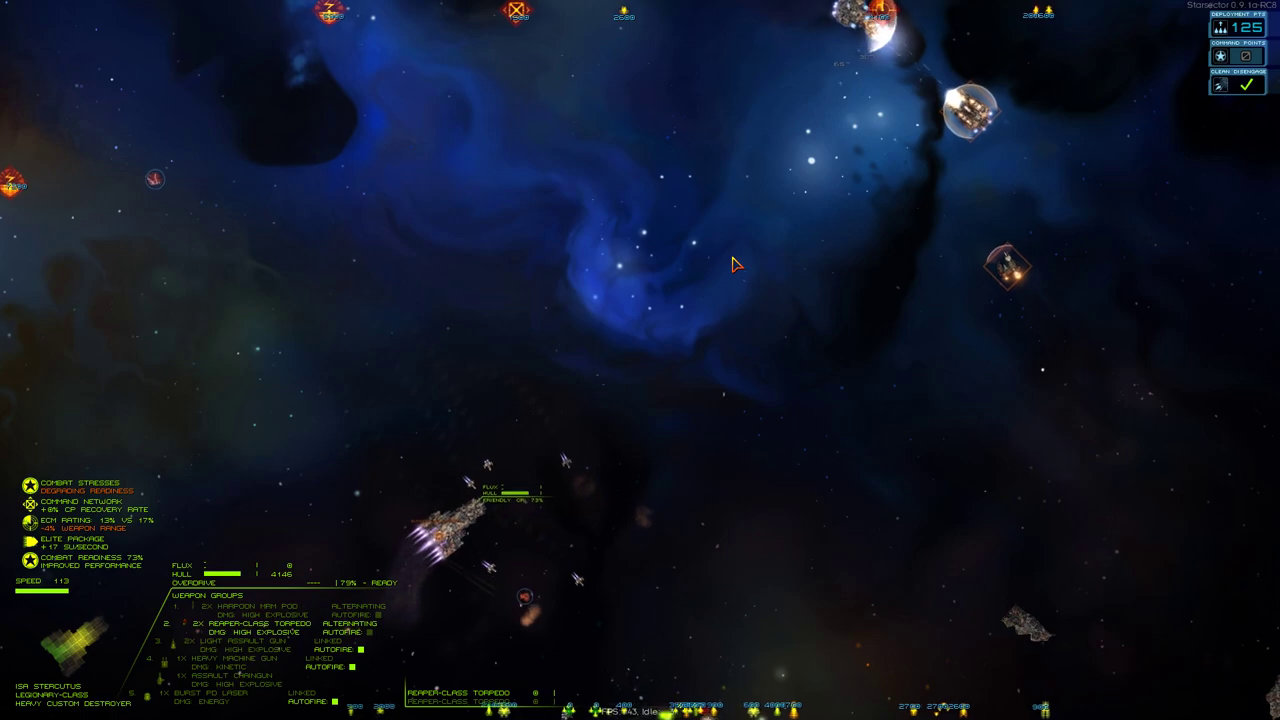
key(f)
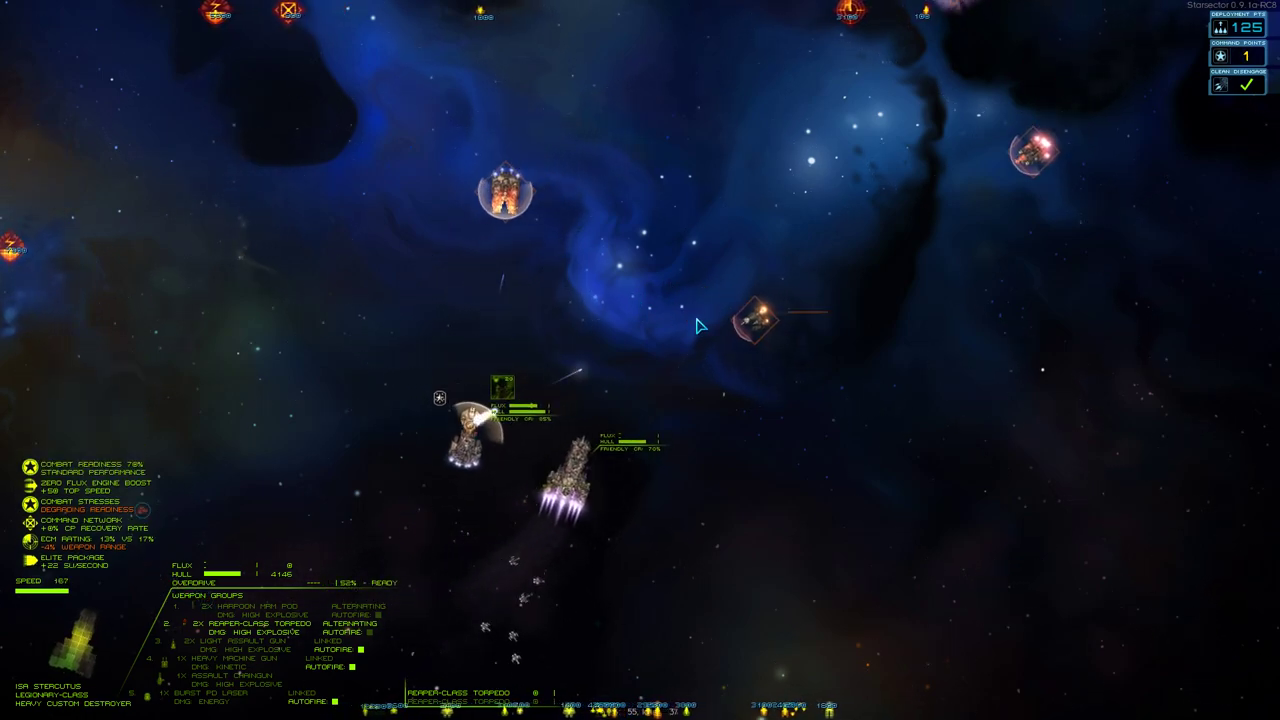
key(r)
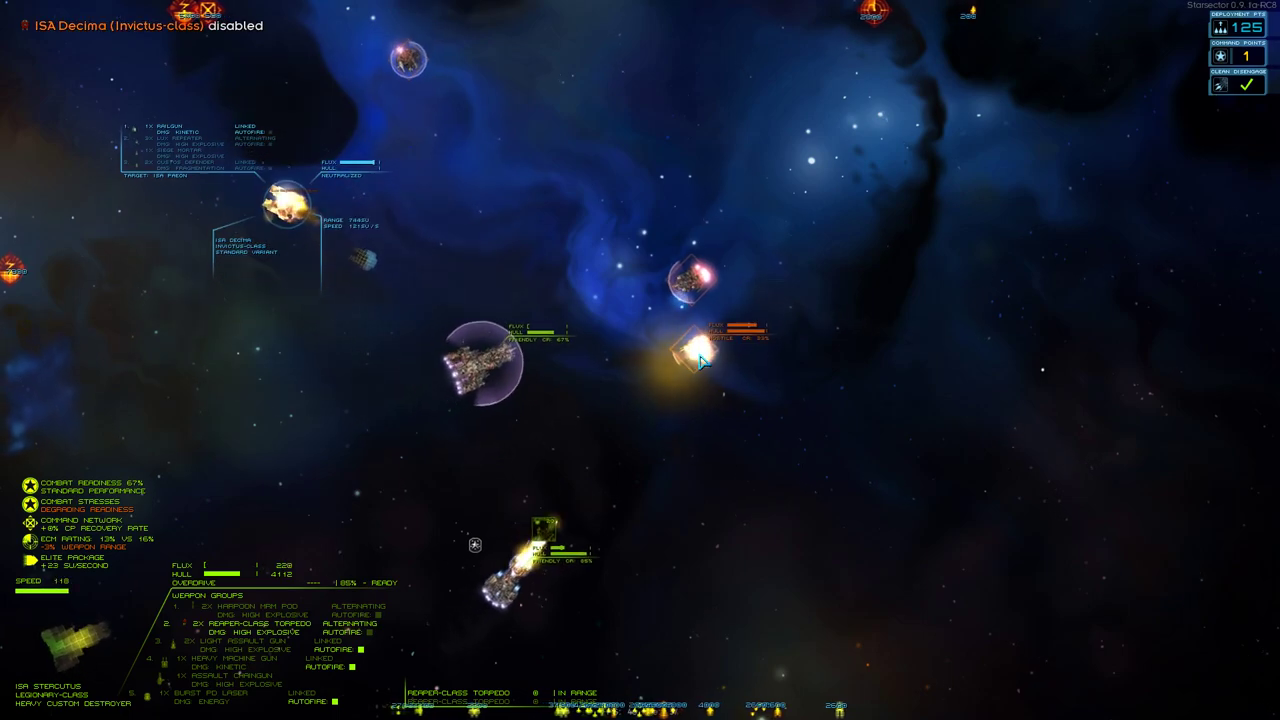
key(r)
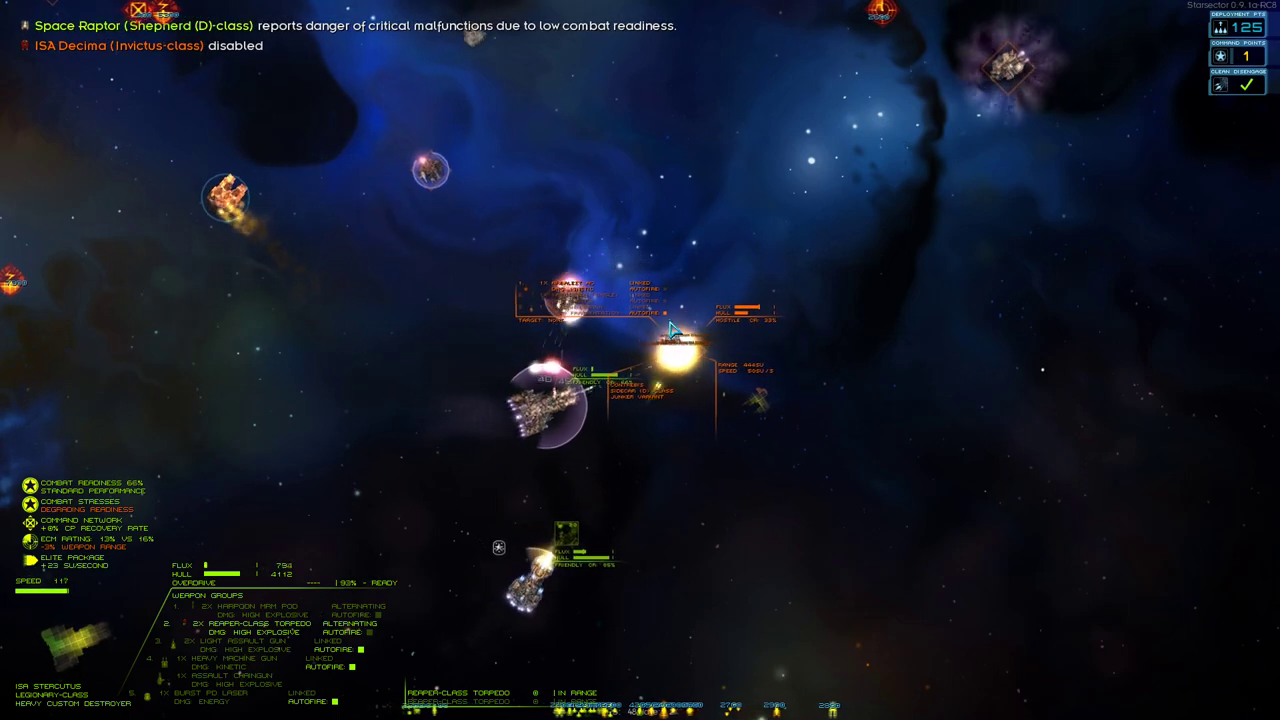
key(f)
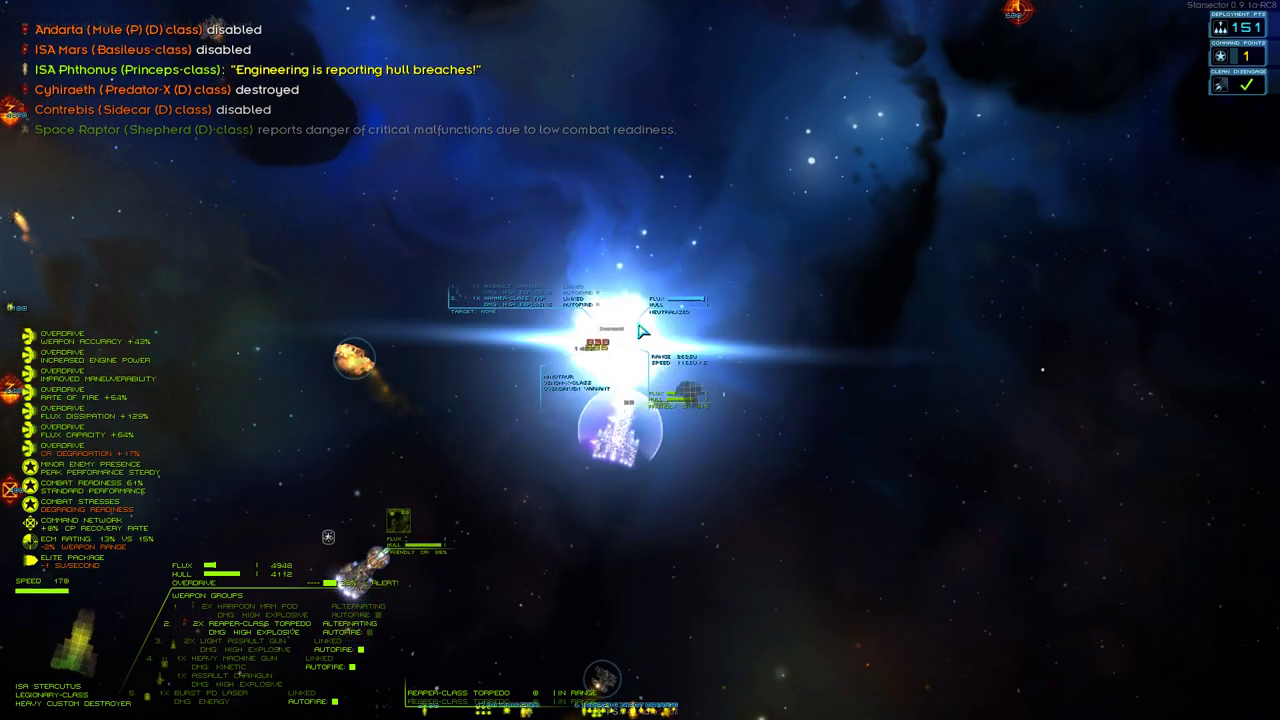
Pan the tactical map upward to check fleet formations, then return to live combat.
key(Tab)
key(space)
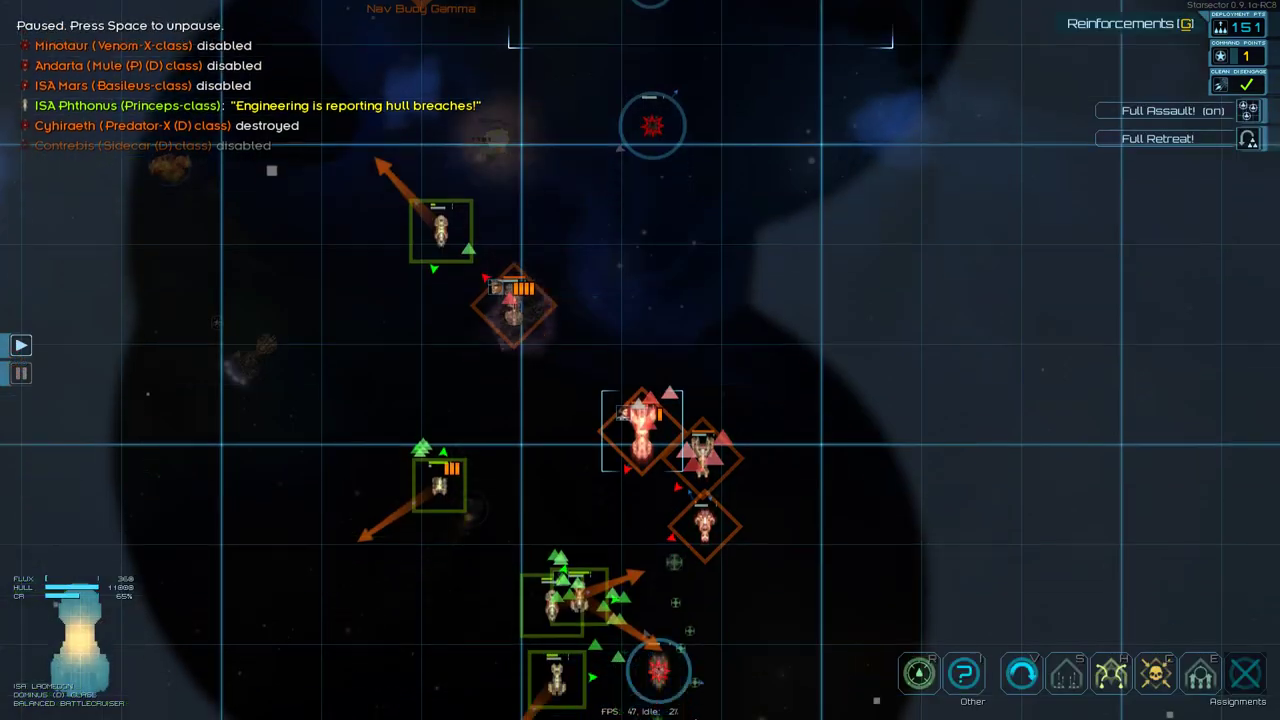
scroll(613, 270, up, 3)
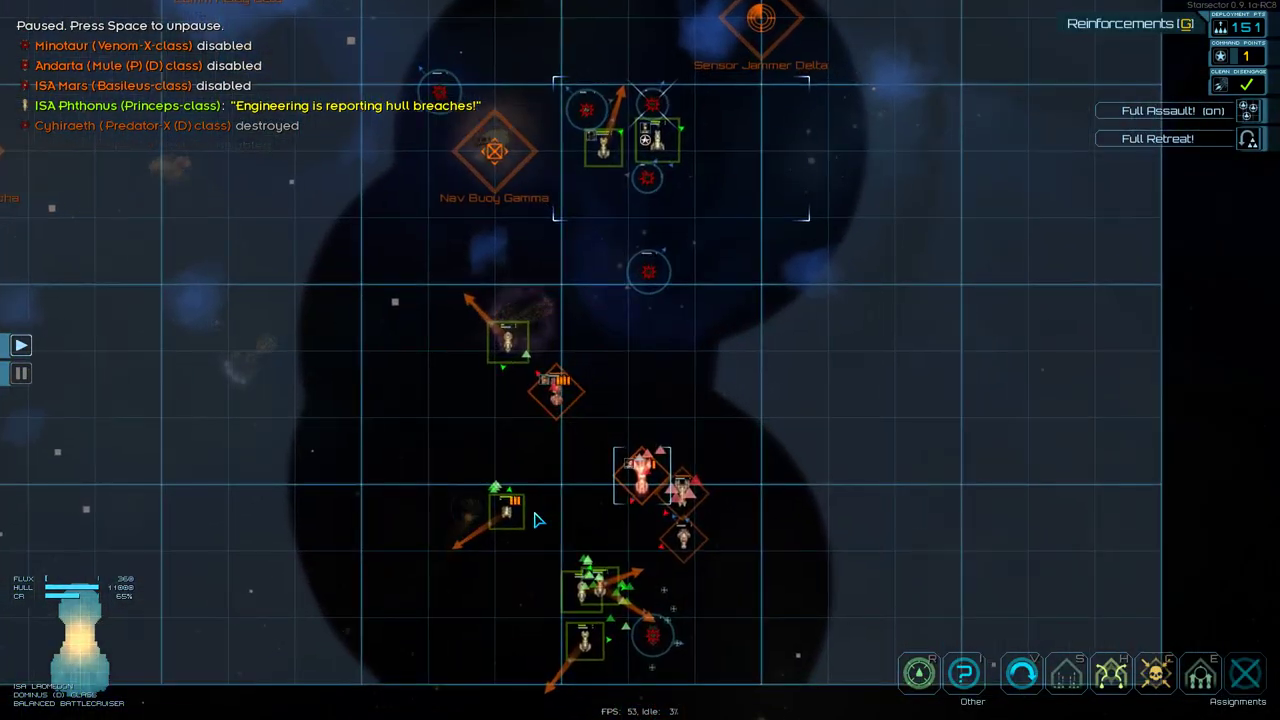
key(w)
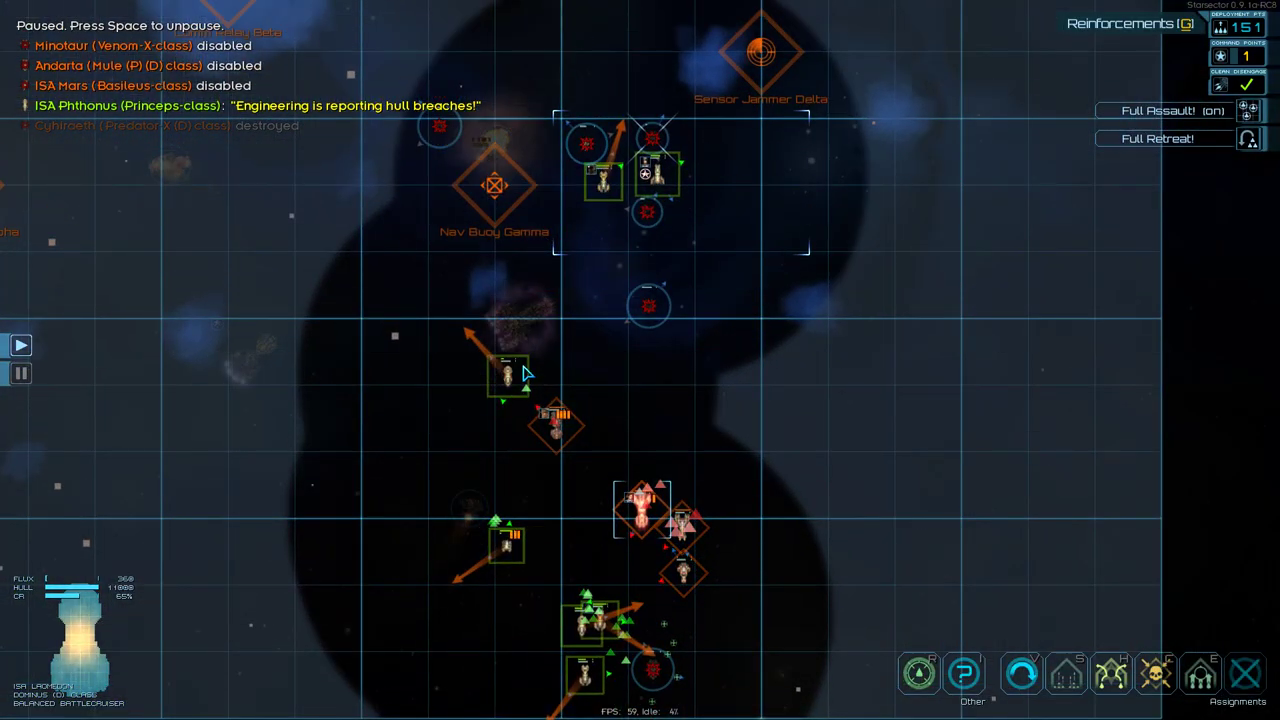
key(w)
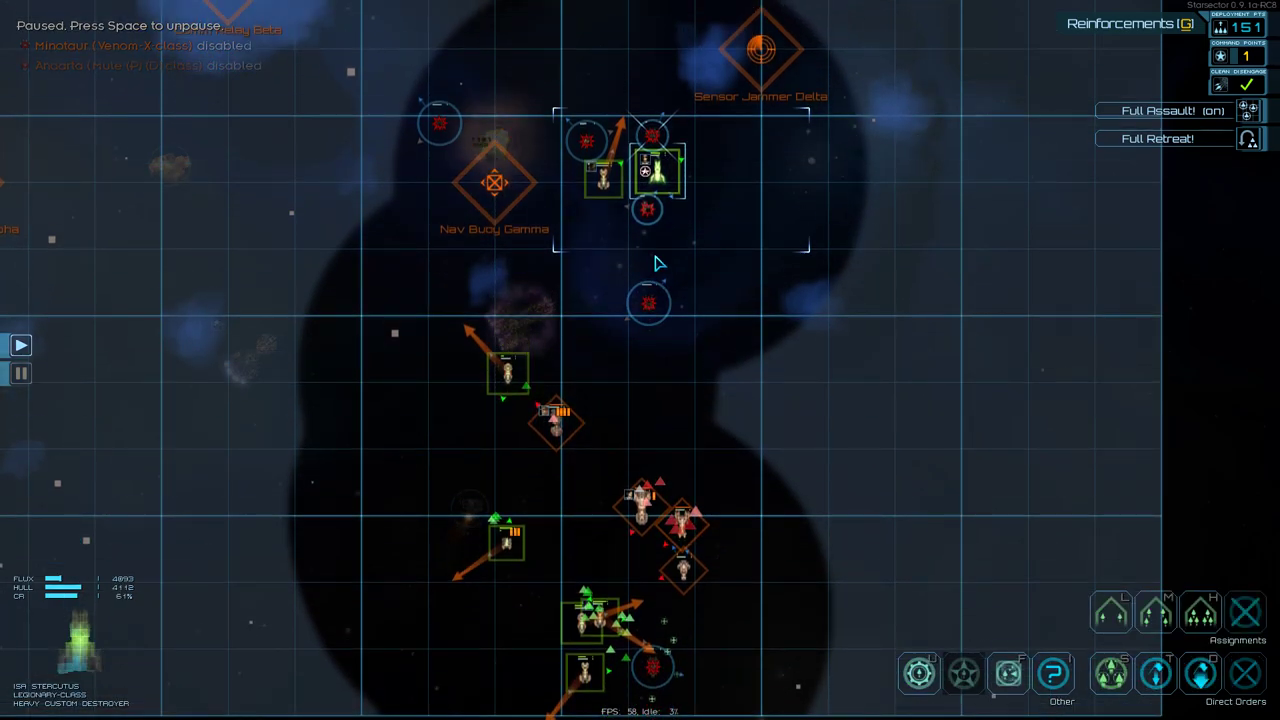
key(Tab)
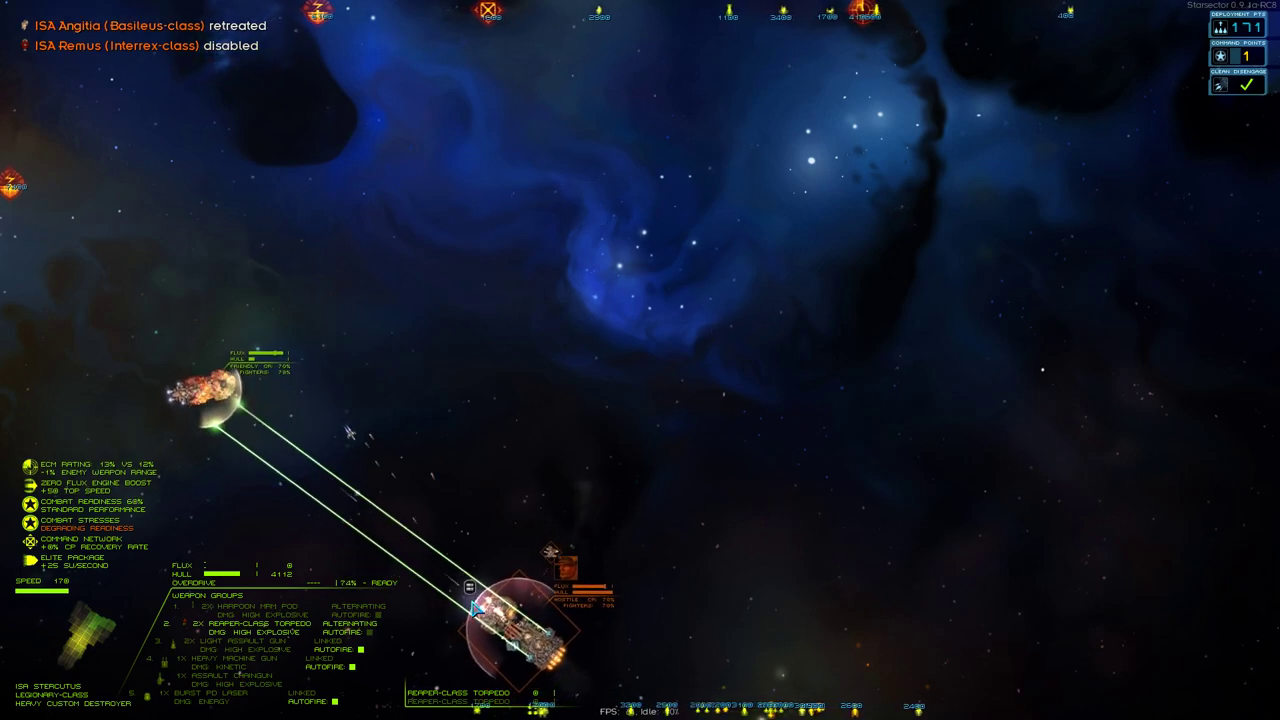
Boost the flagship with Overdrive twice, check the map once, and vent its flux.
key(f)
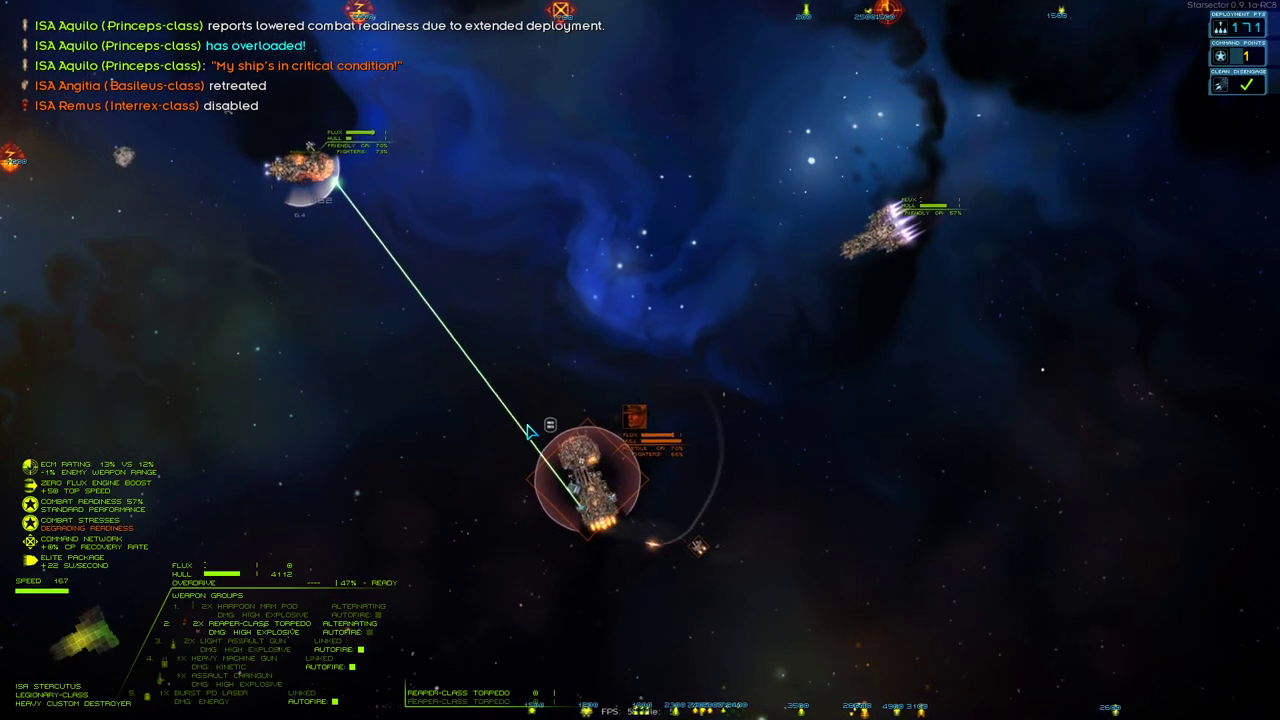
key(Tab)
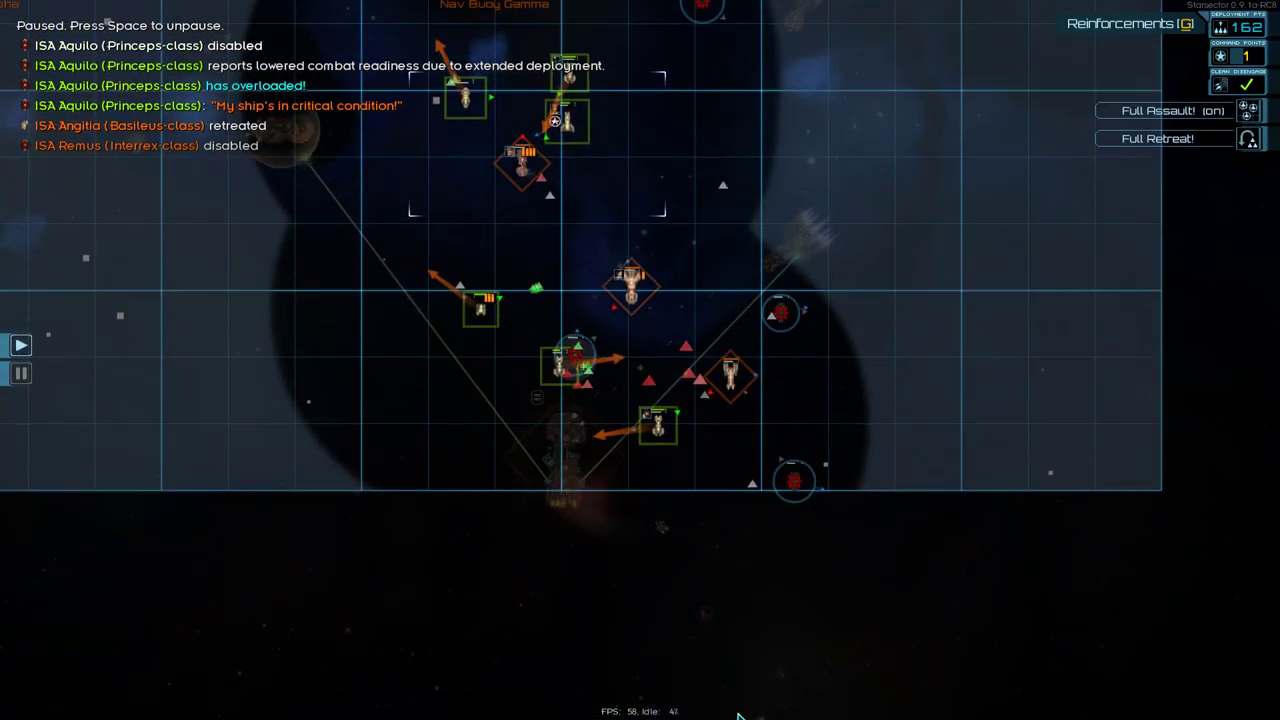
key(w)
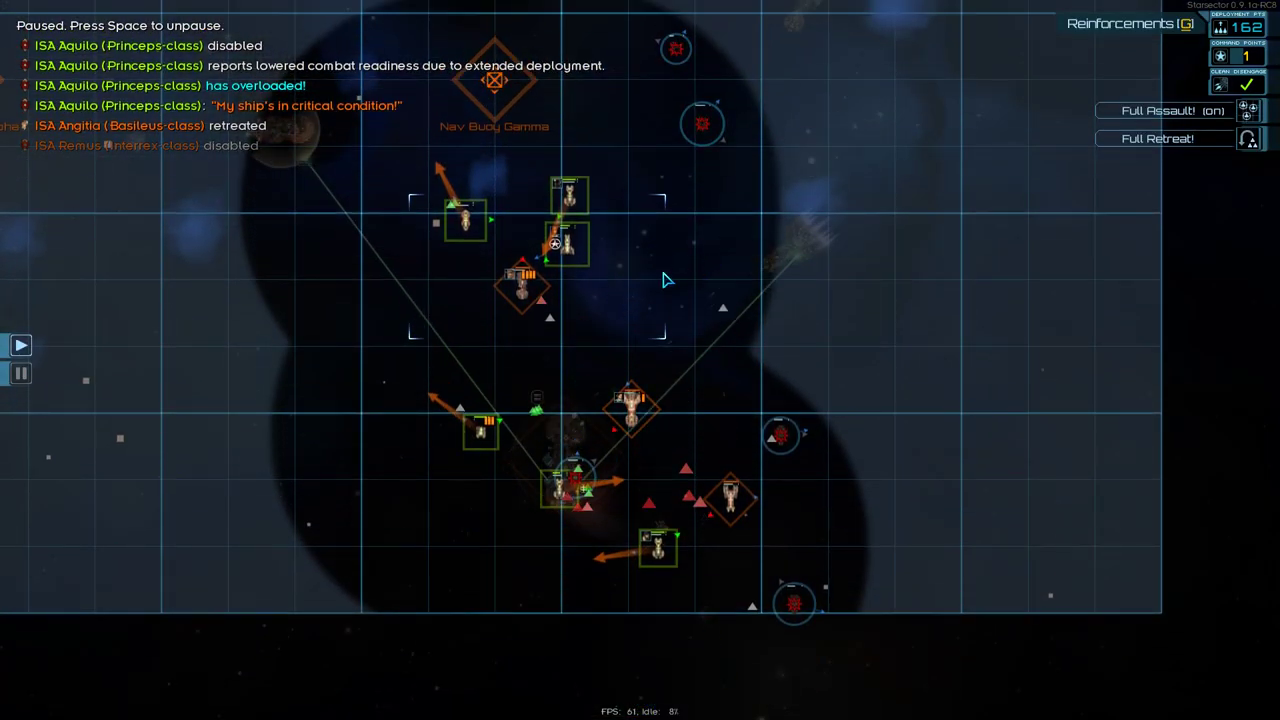
key(Tab)
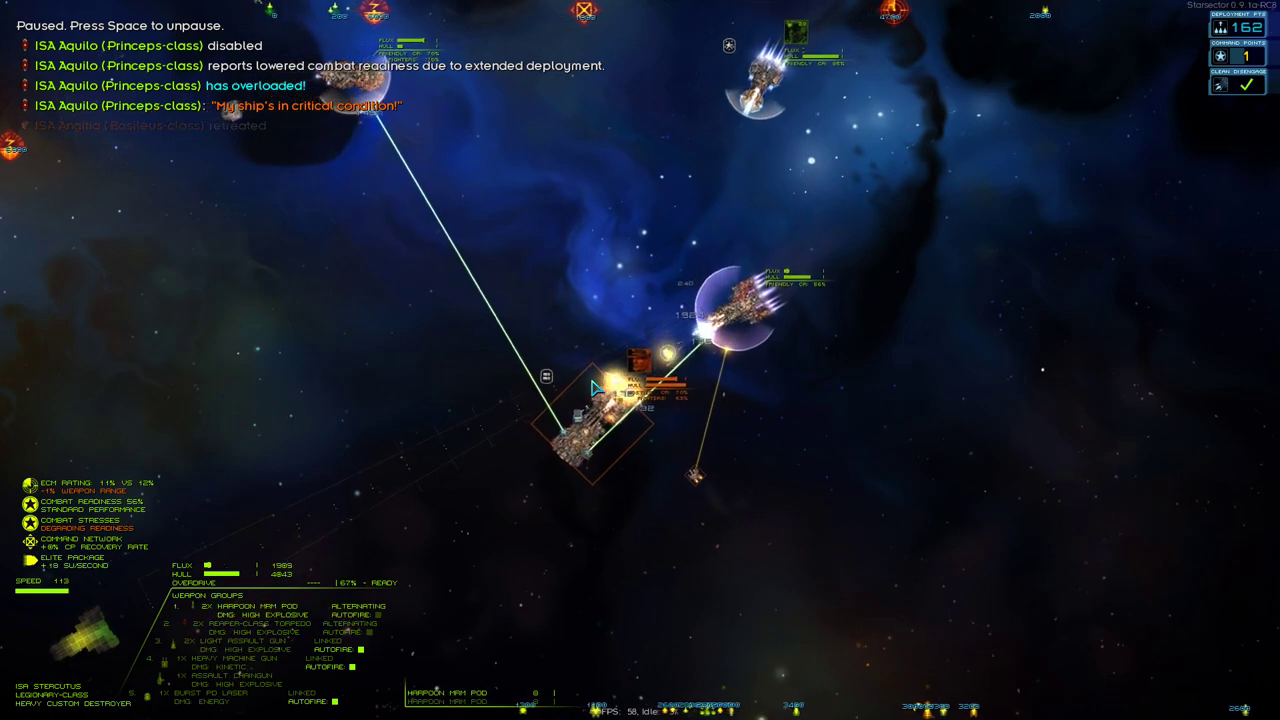
key(f)
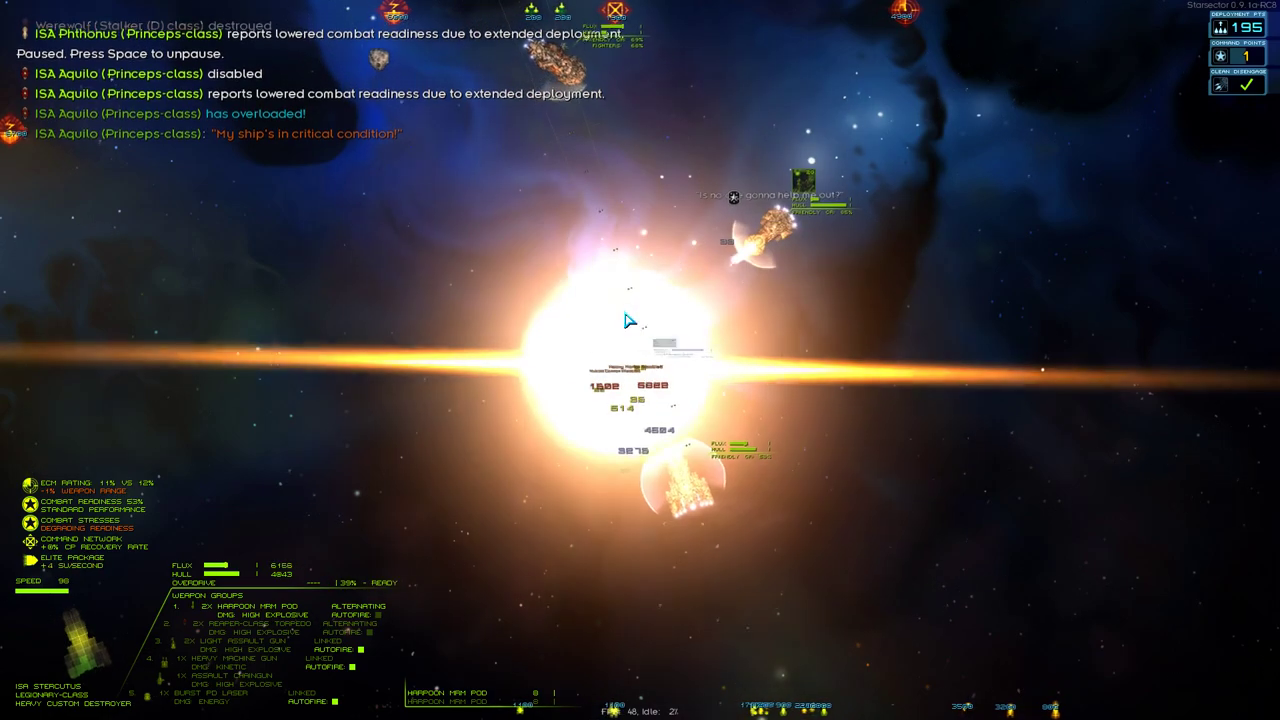
key(v)
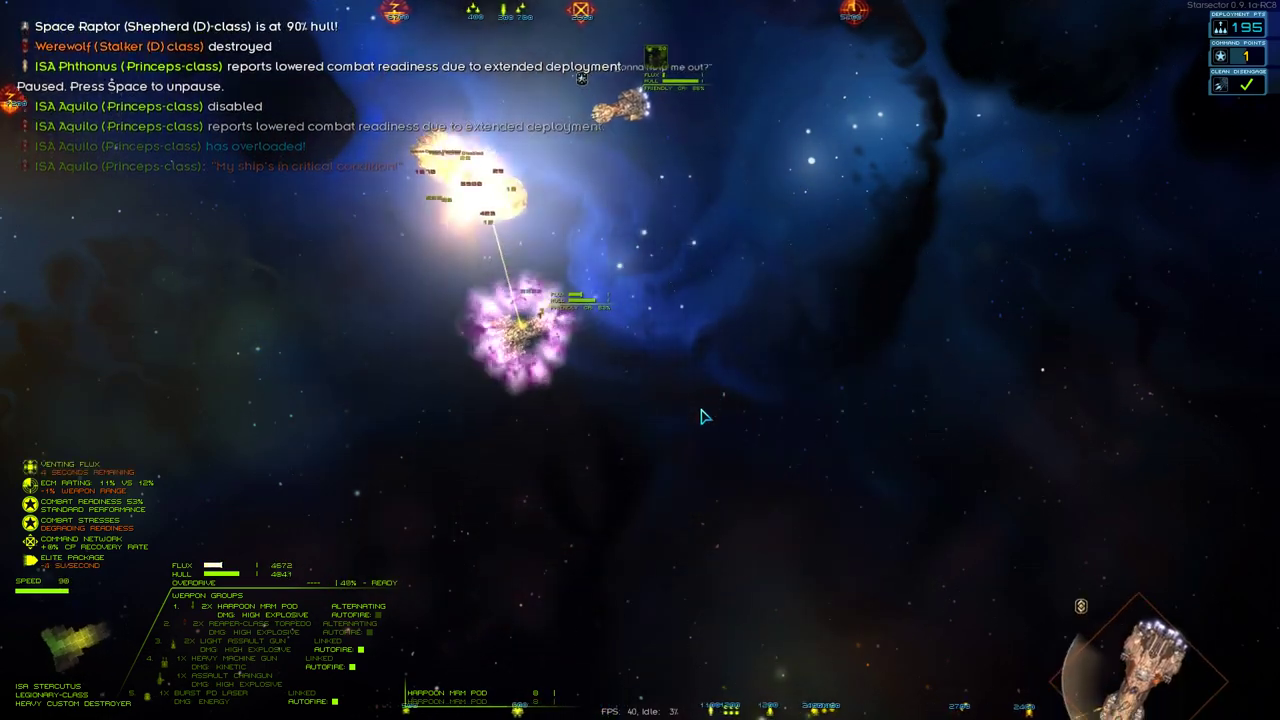
Check the map twice more and fire three Overdrive bursts until the enemy fleet is defeated.
key(Tab)
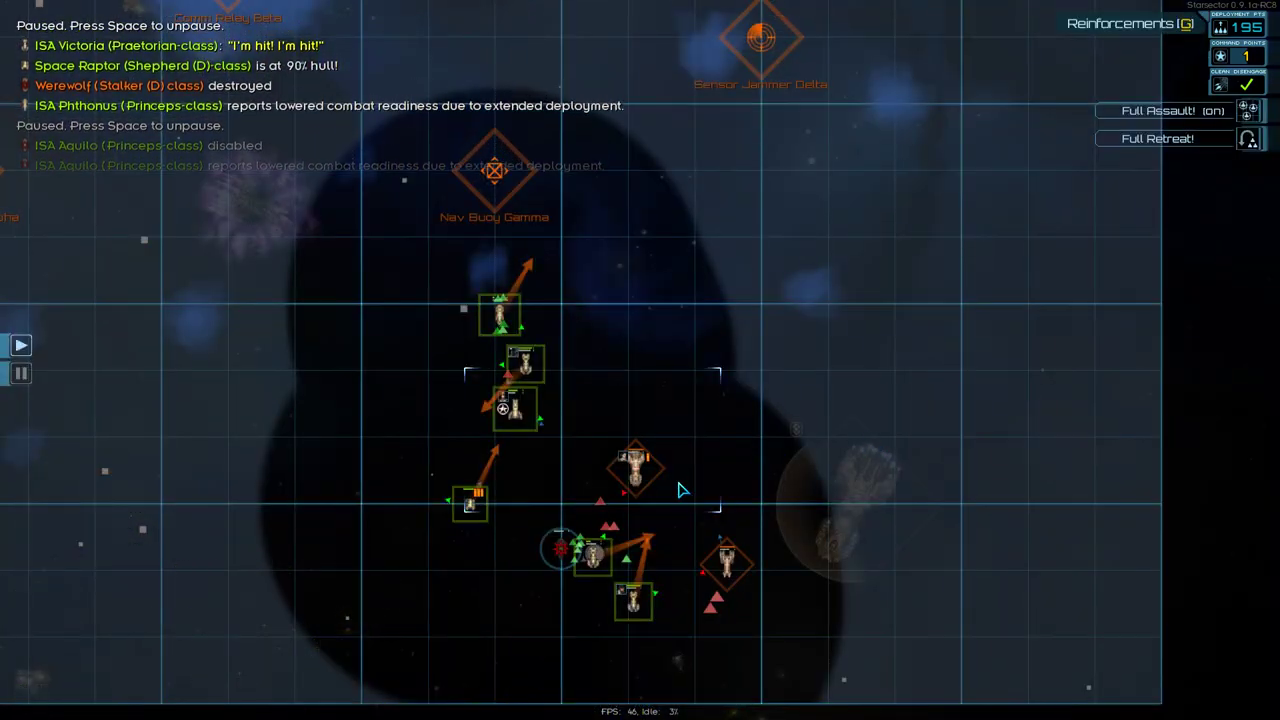
key(Tab)
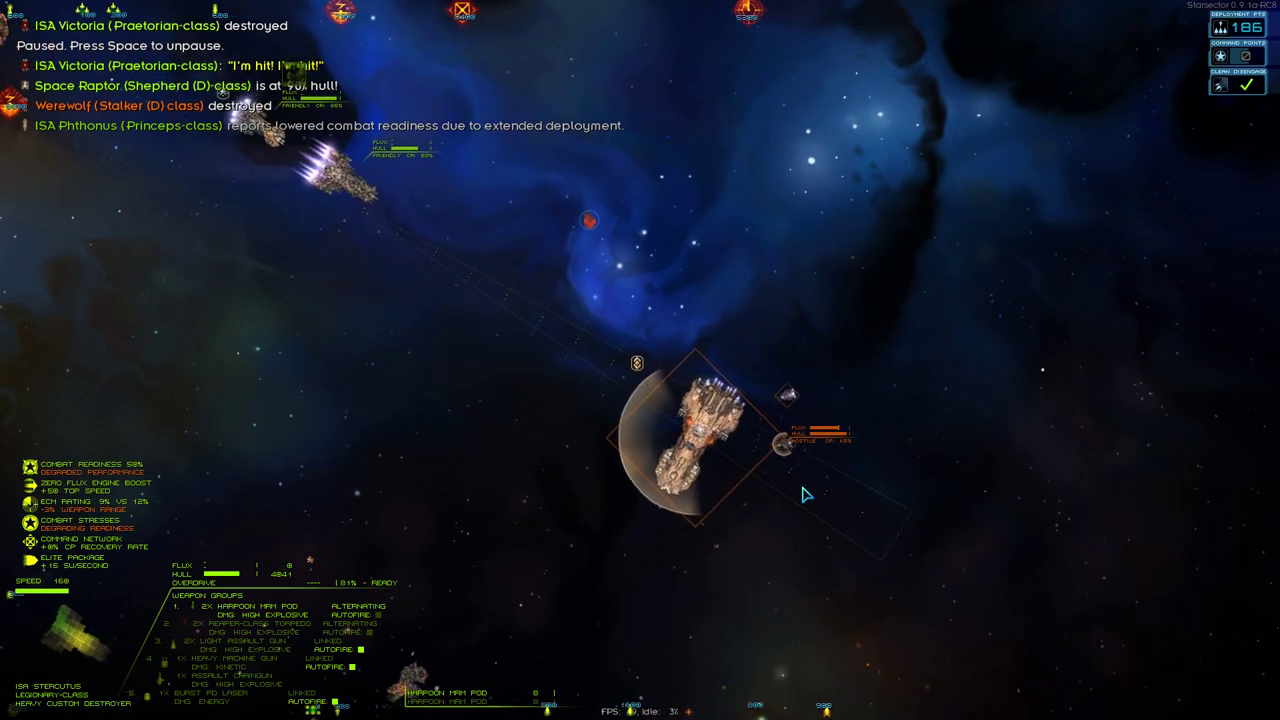
key(Tab)
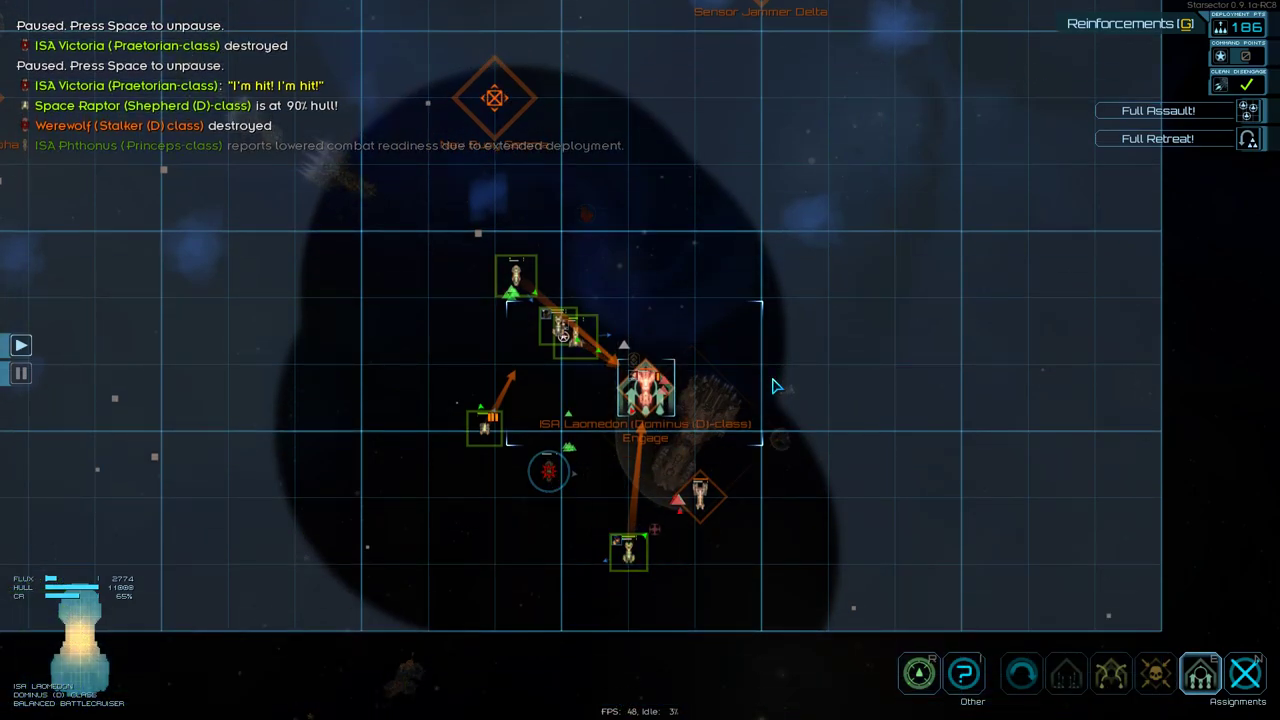
key(Tab)
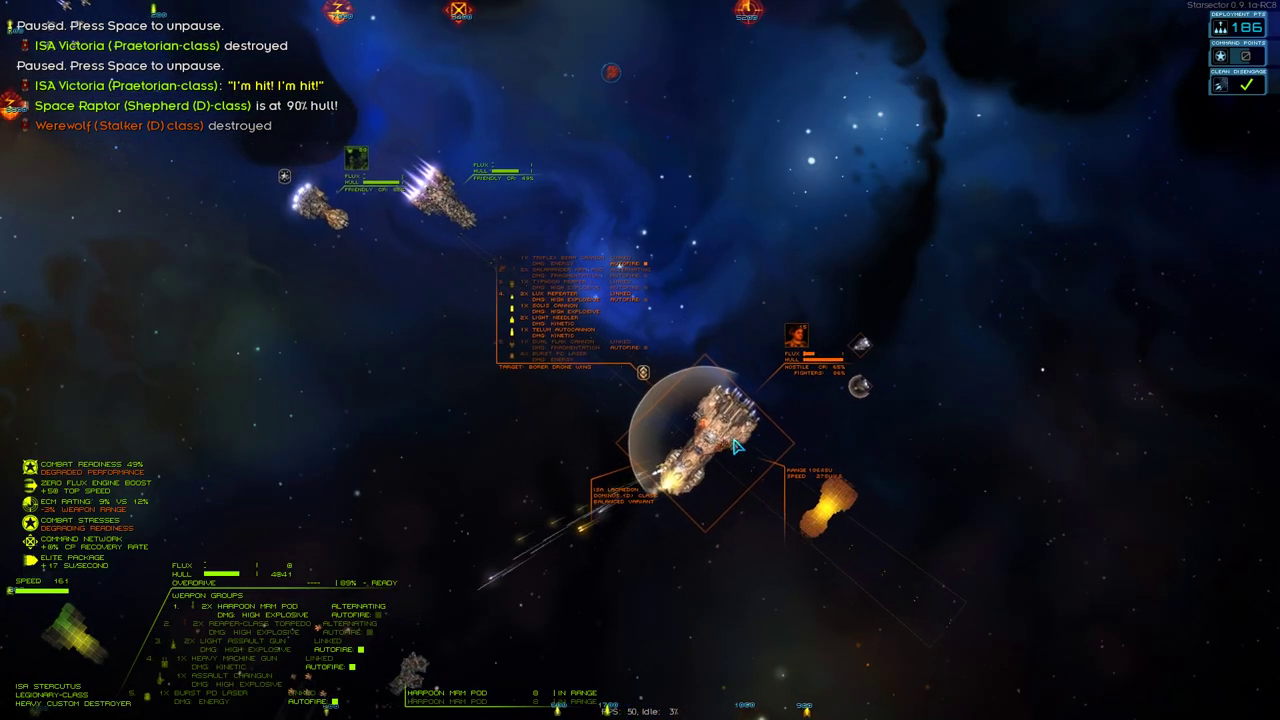
key(f)
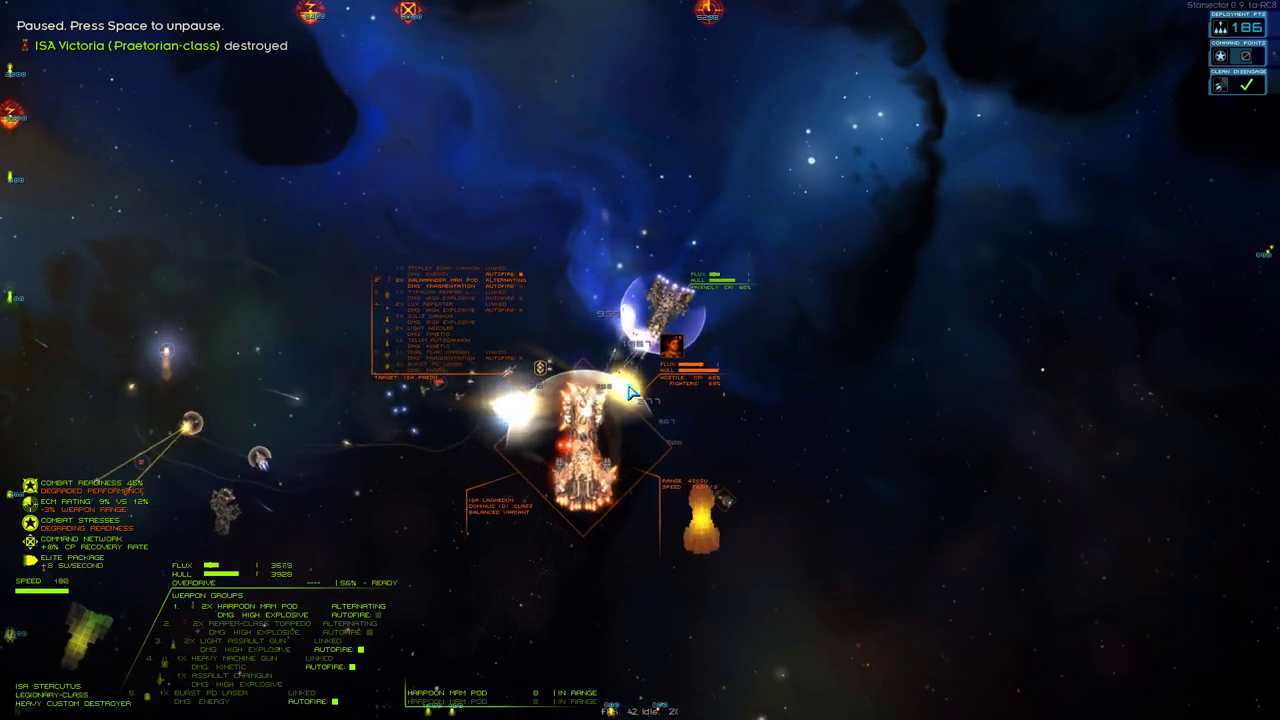
key(f)
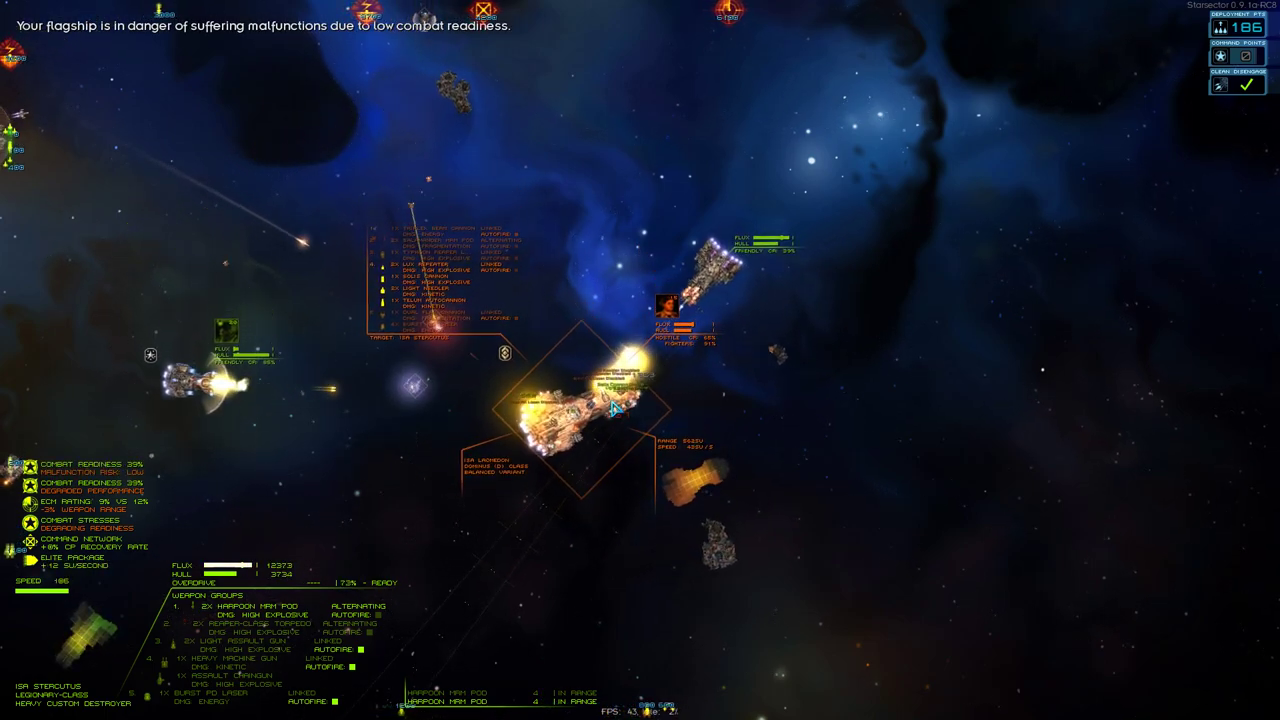
key(f)
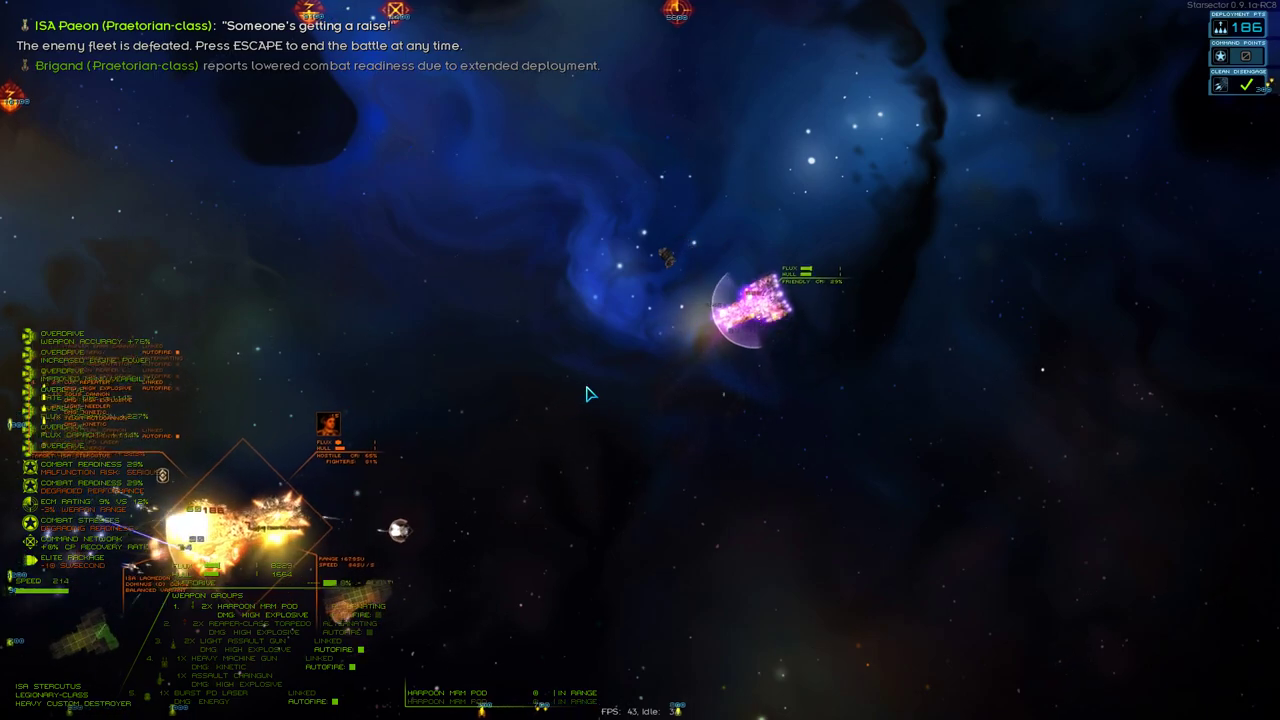
Vent flux and use Overdrive to destroy ISA Laomedon, then pan the paused tactical map.
key(v)
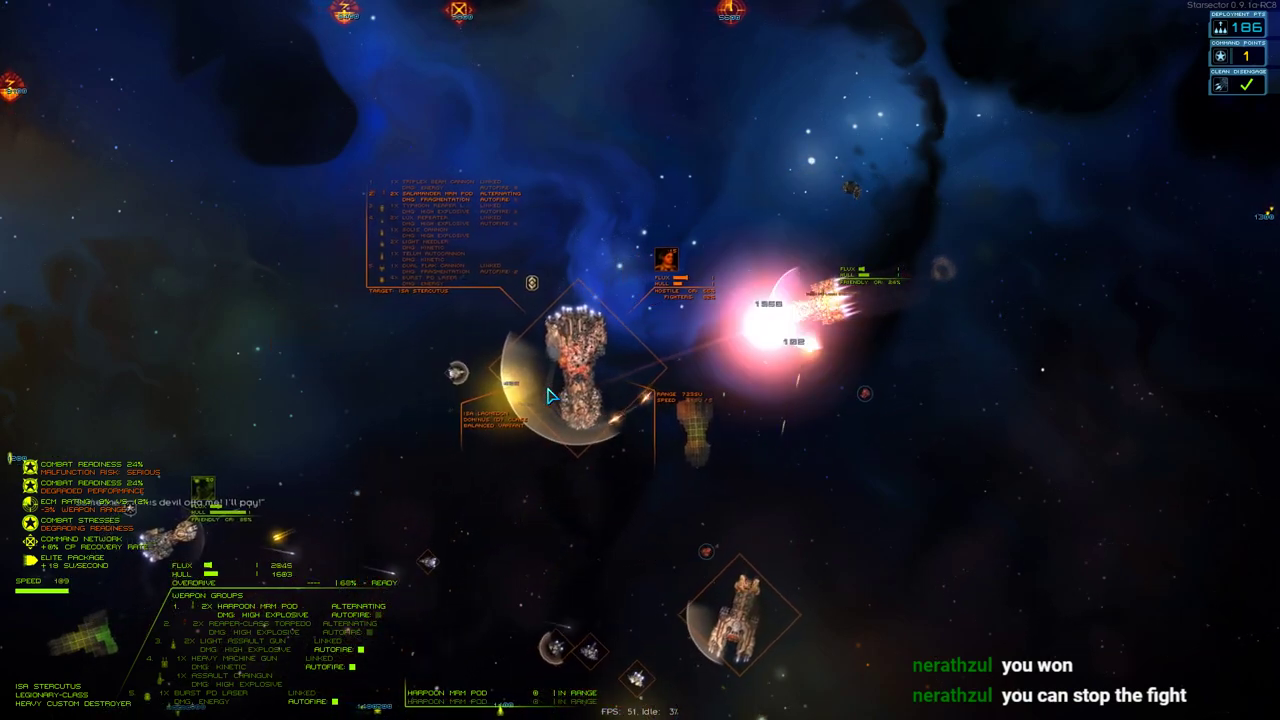
key(f)
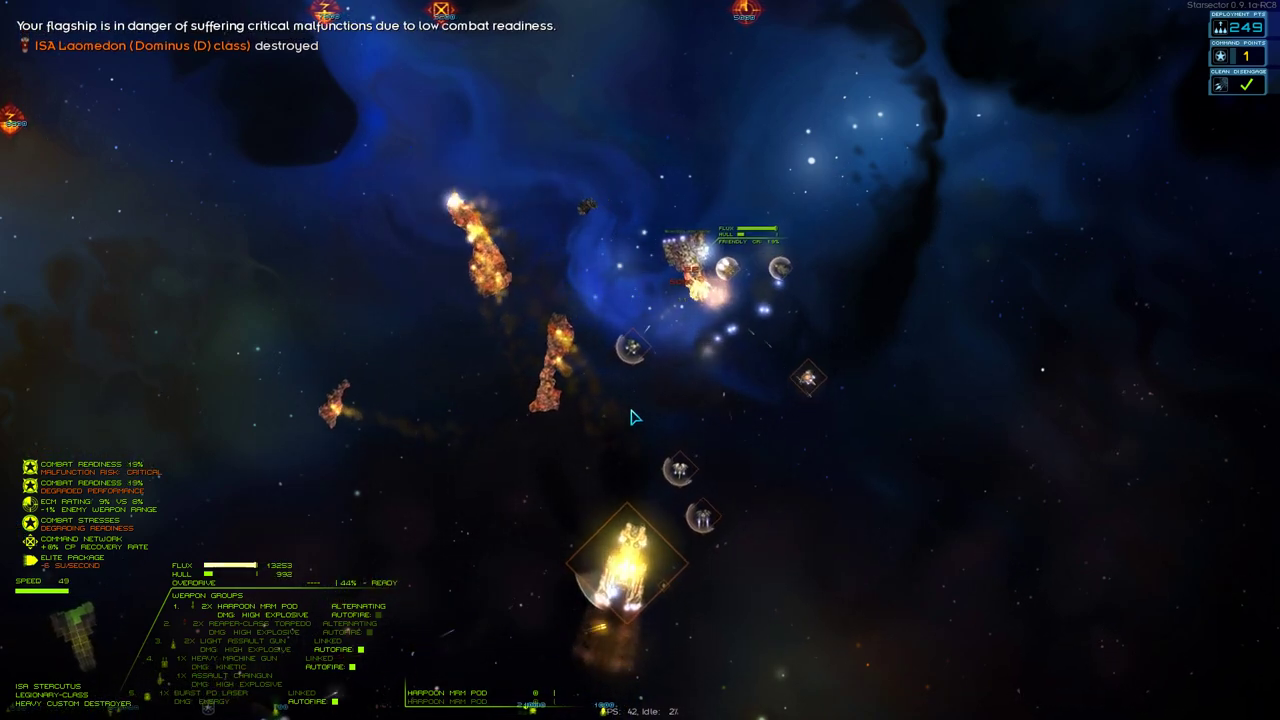
key(Tab)
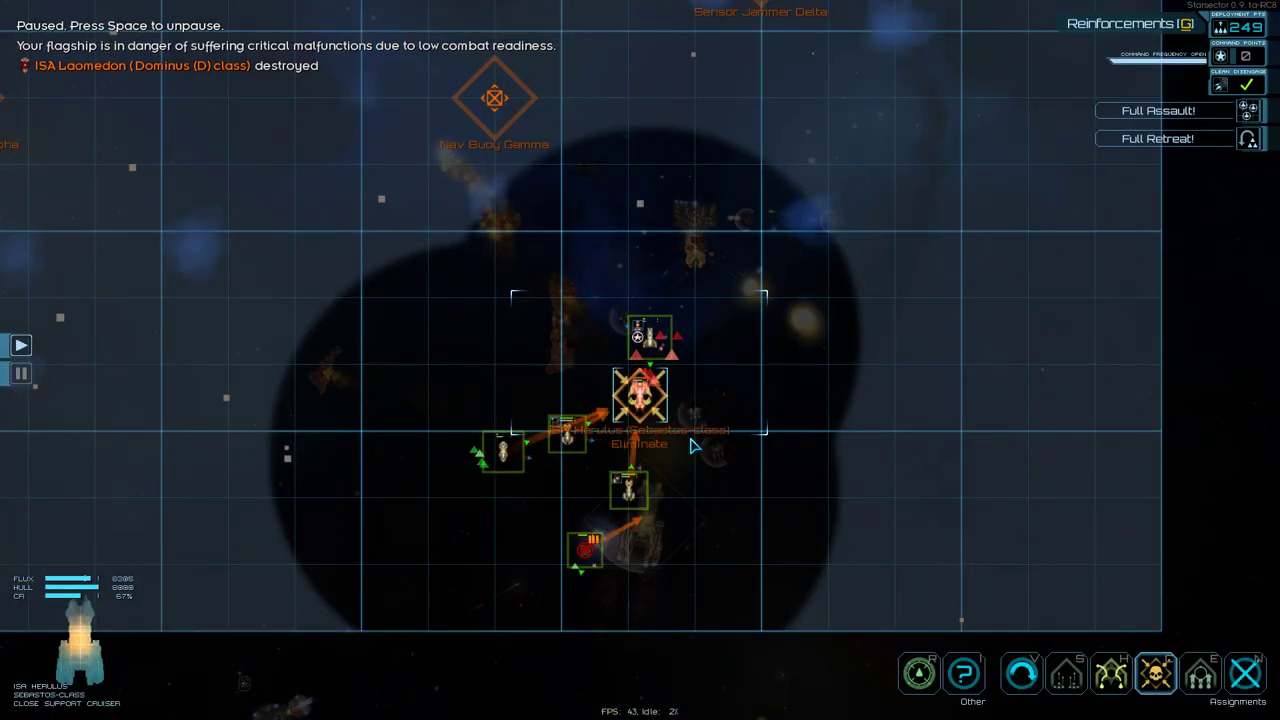
key(w)
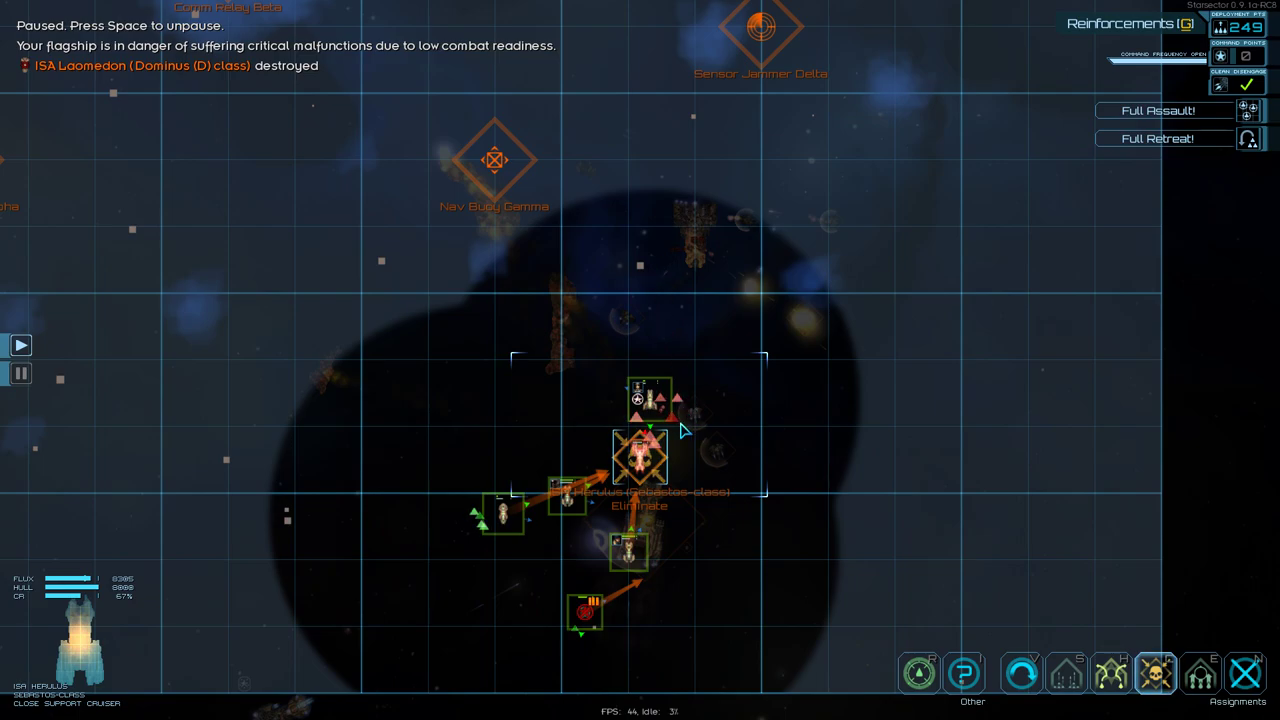
Dismiss the Claim Victory prompt and fight on with Overdrive until ISA Herulus is destroyed.
key(Tab)
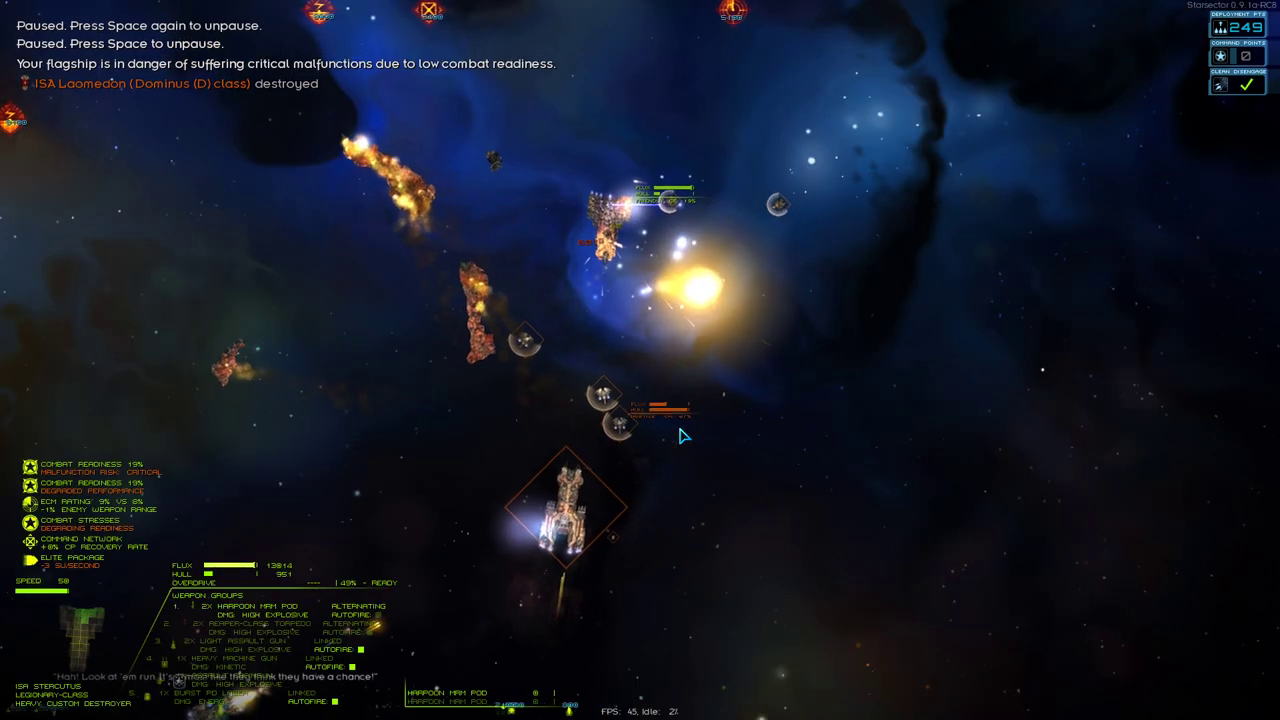
key(Escape)
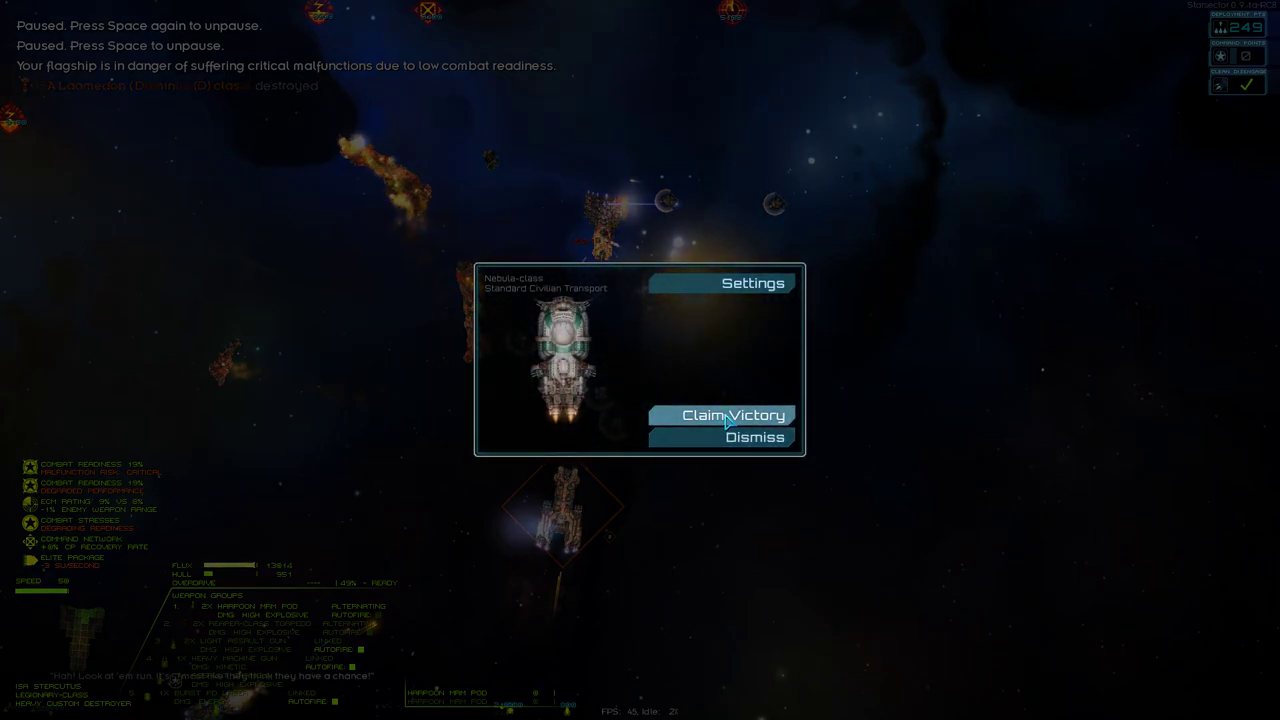
key(Escape)
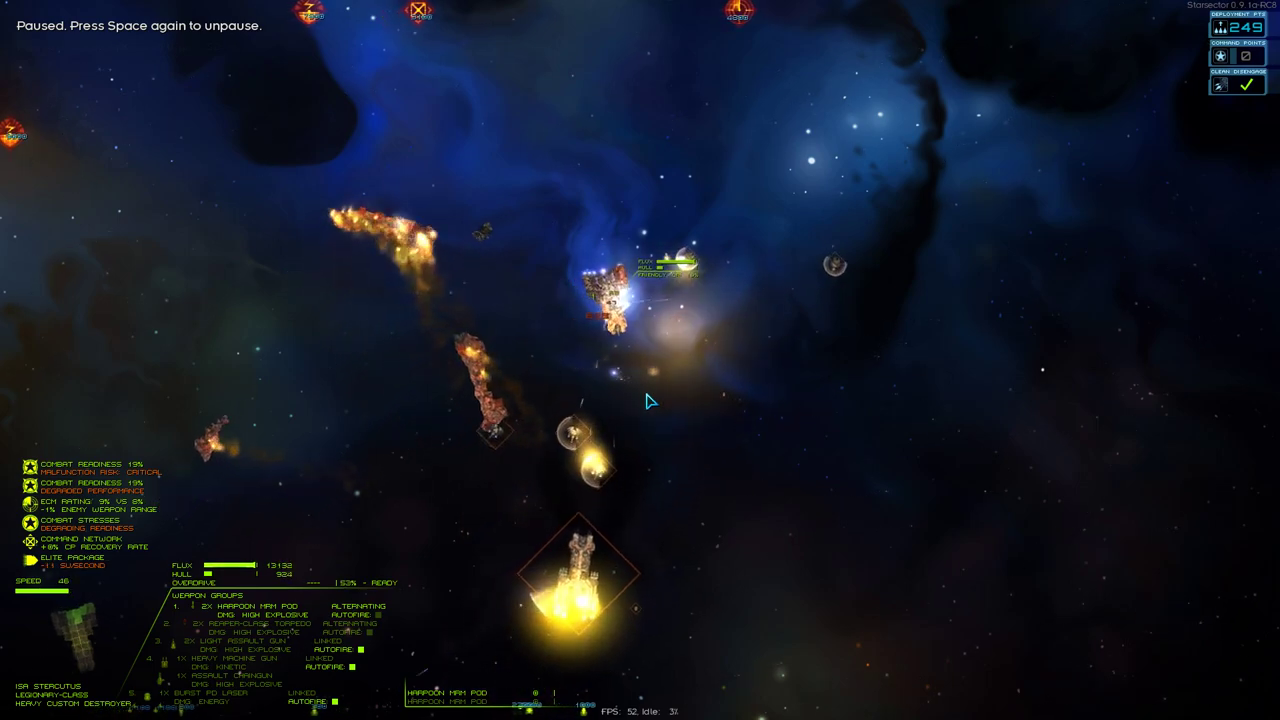
key(f)
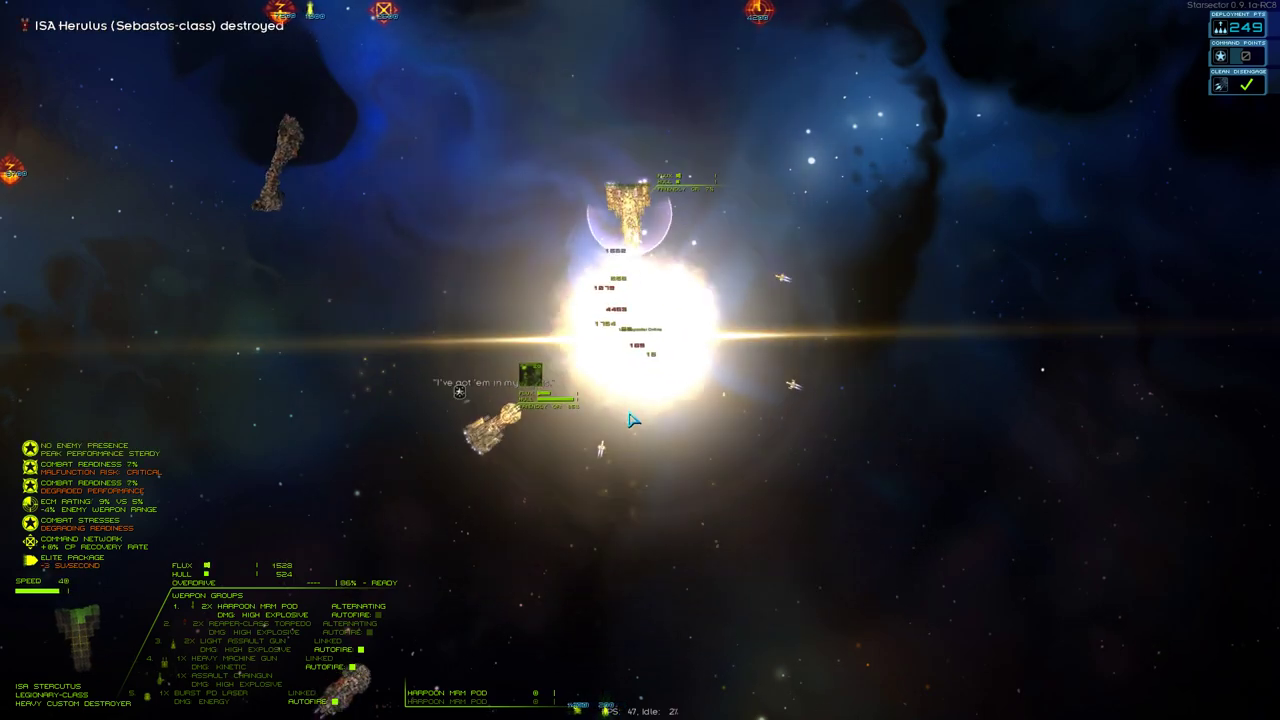
Choose 'Harry their retreat' and continue to the ship recovery selection.
key(Tab)
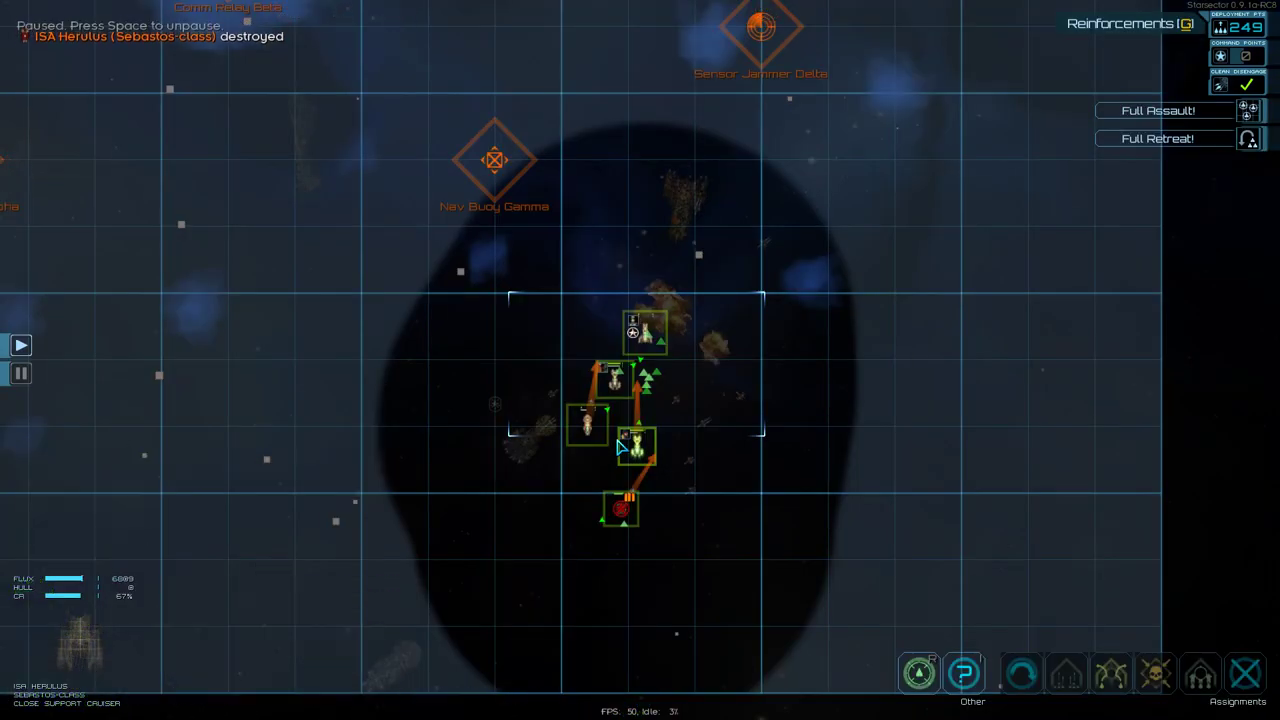
scroll(609, 488, up, 2)
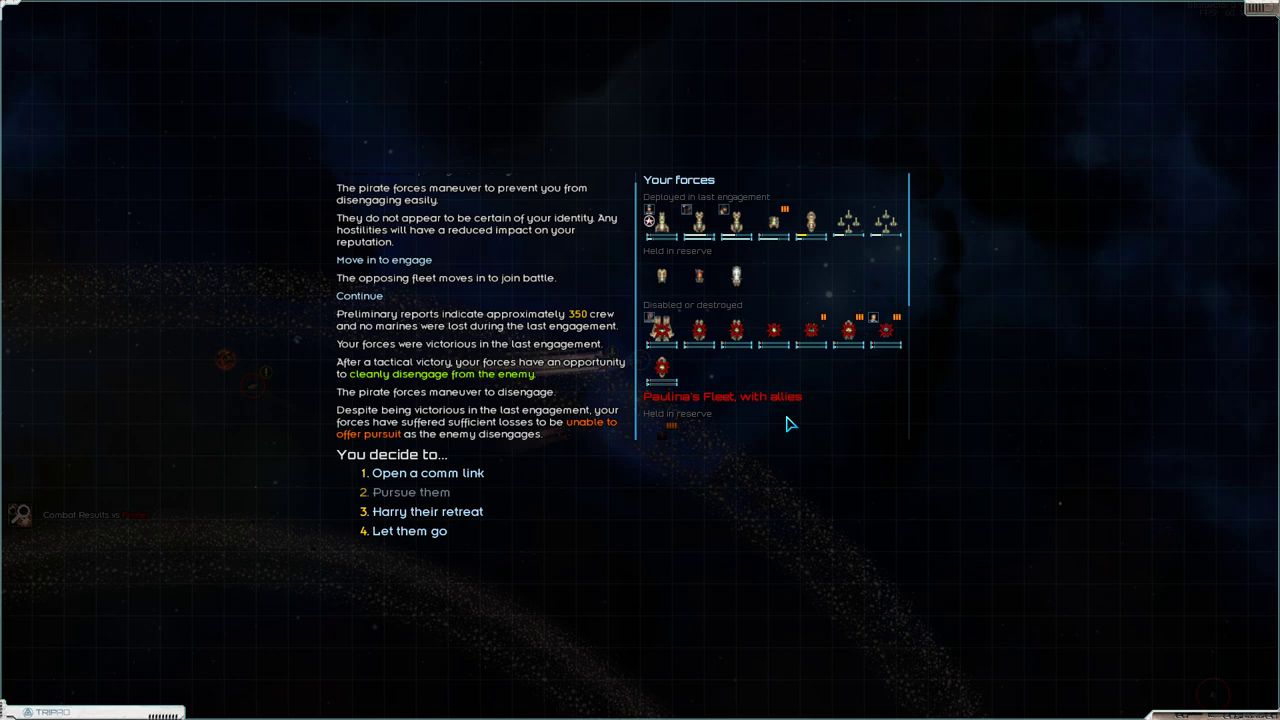
scroll(838, 362, up, 3)
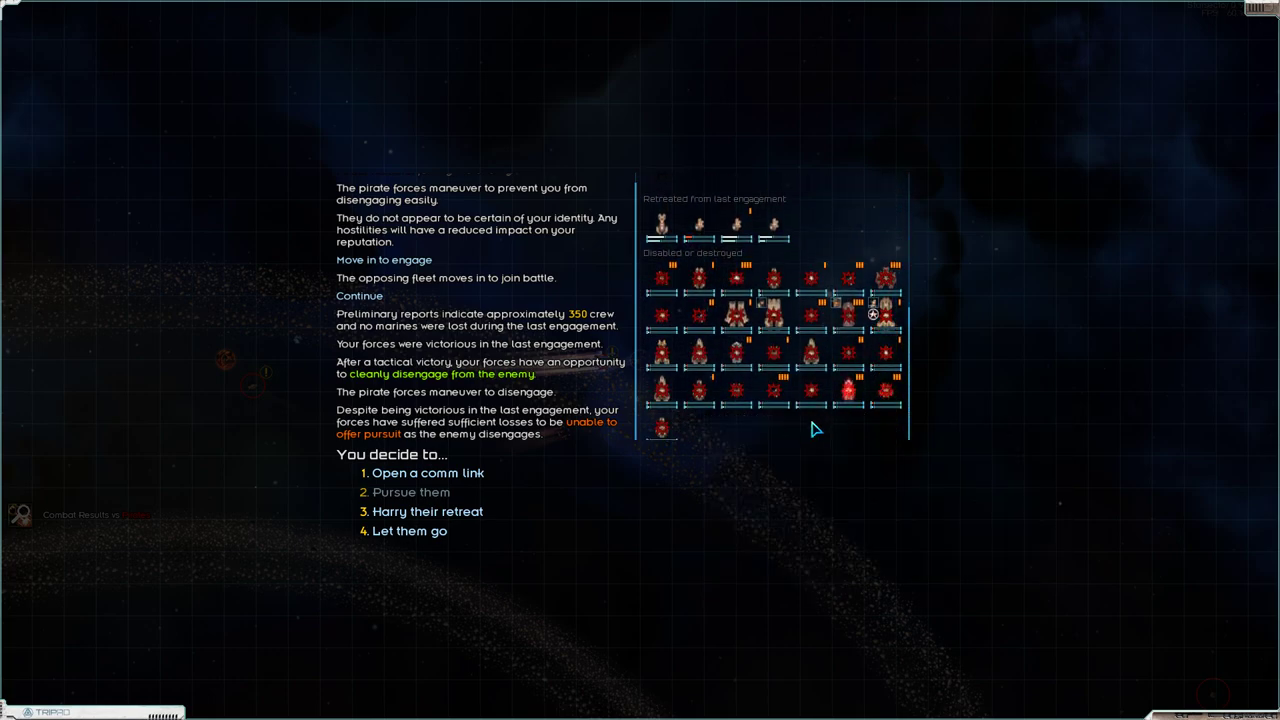
scroll(779, 423, down, 4)
scroll(779, 423, up, 3)
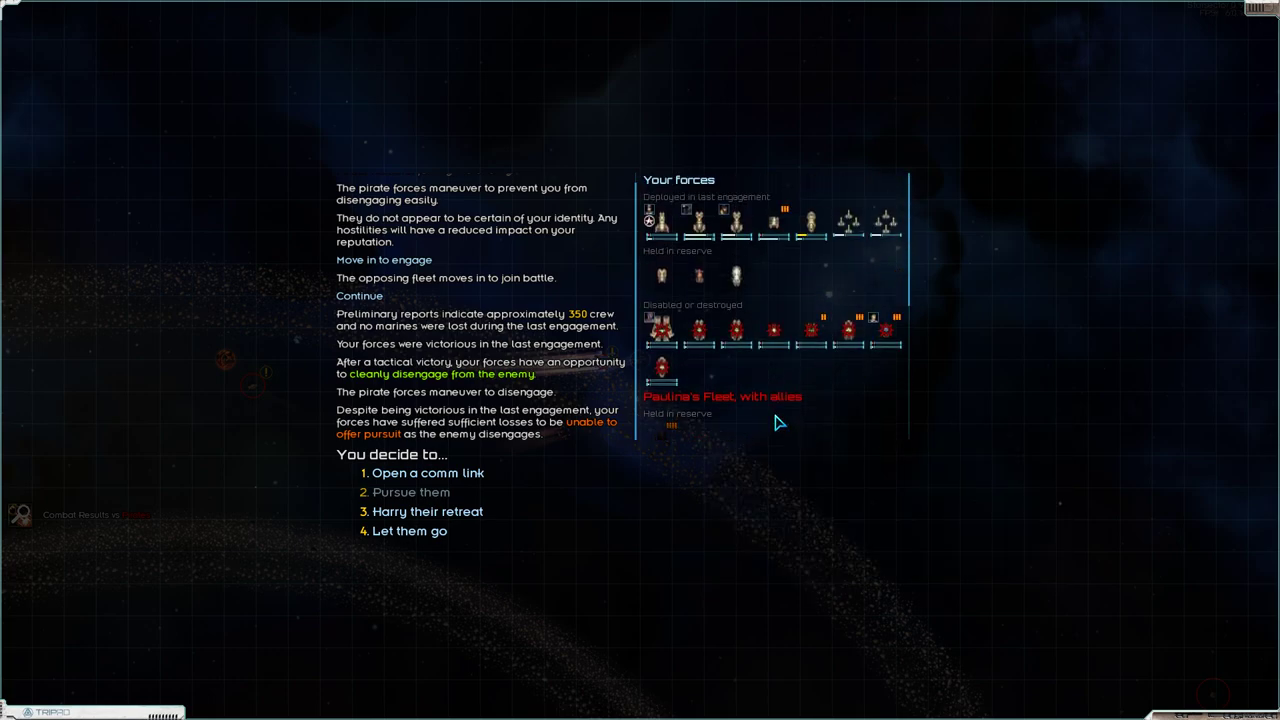
click(447, 514)
click(466, 476)
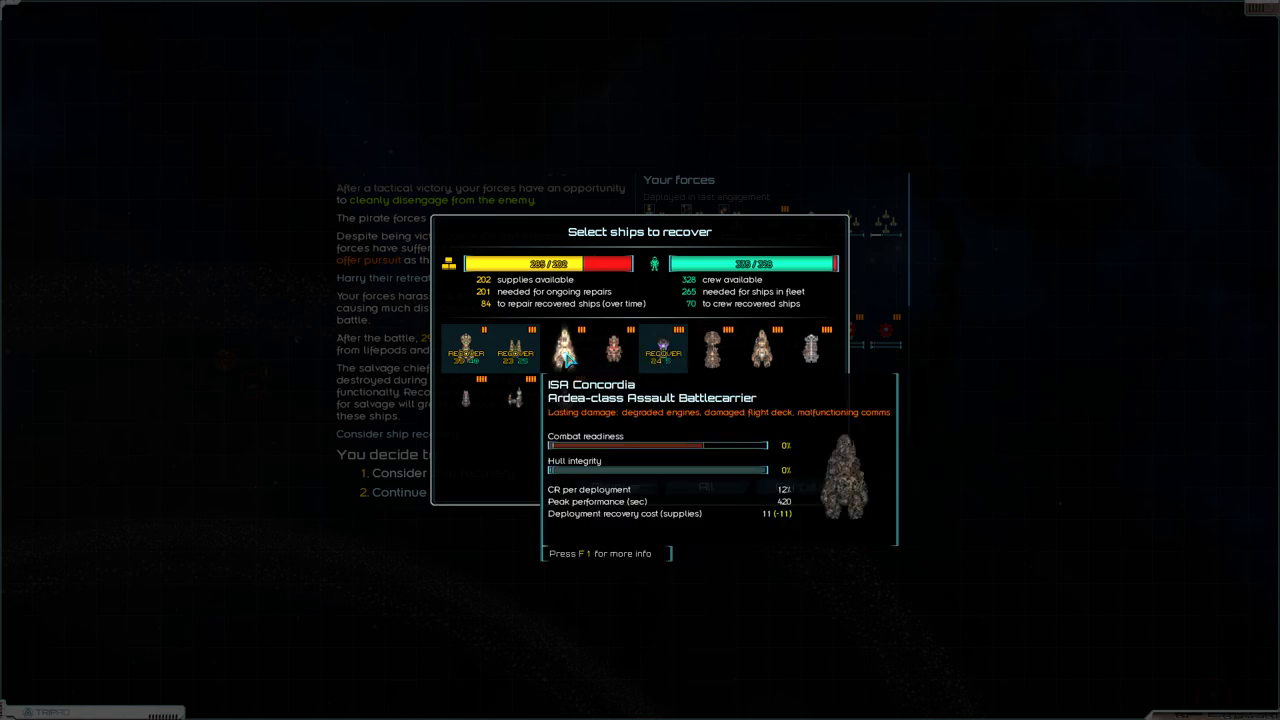
Mark ISA Concordia and ISA Remus for recovery and confirm.
click(566, 357)
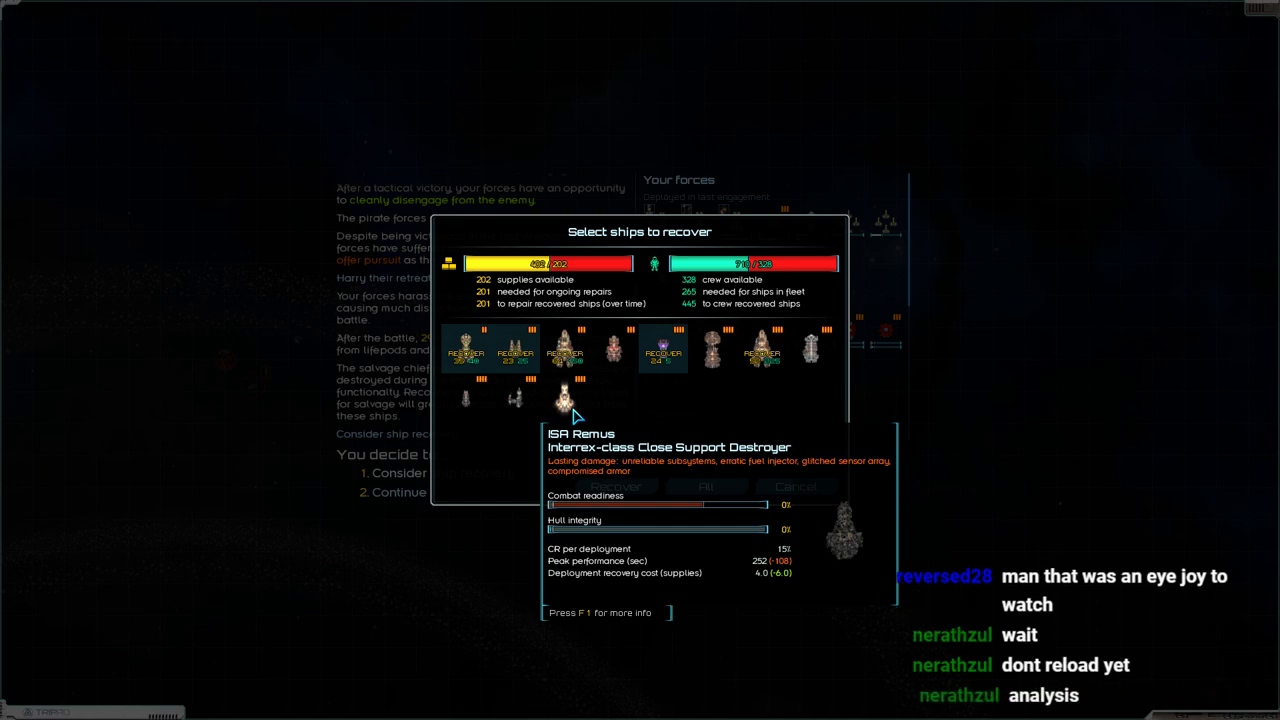
click(566, 400)
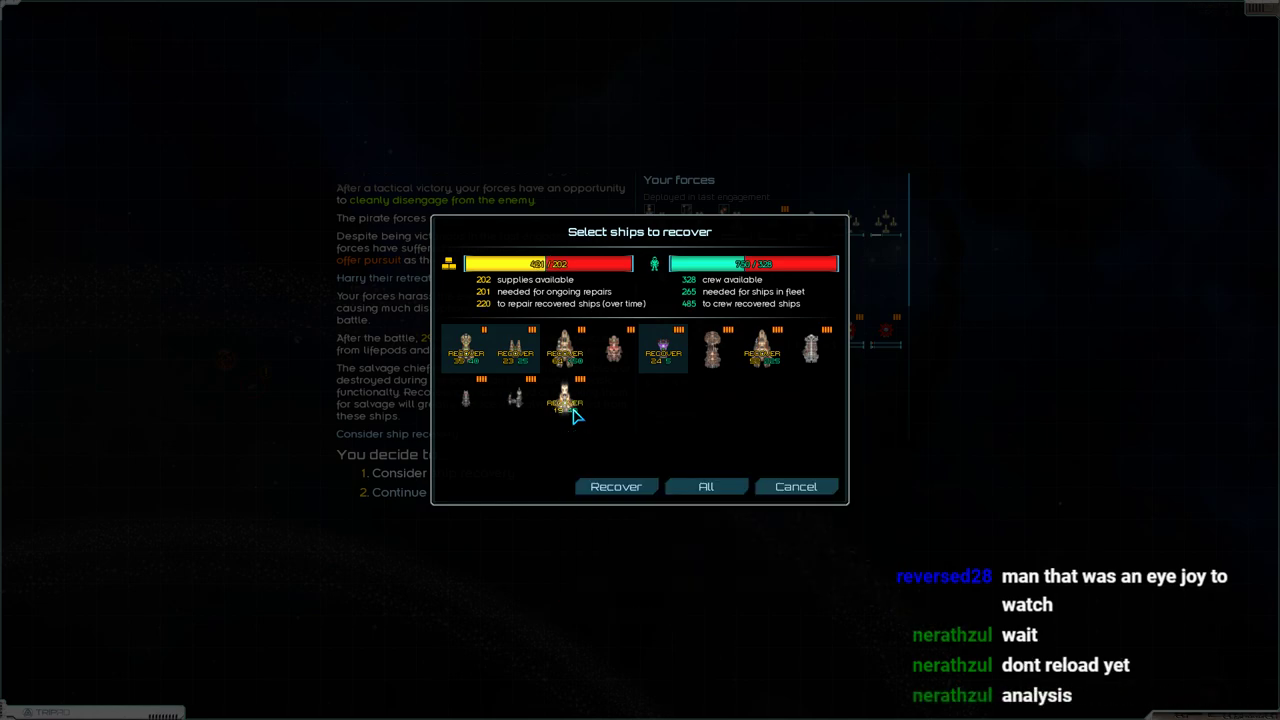
click(630, 490)
Take the battle salvage into cargo, leaving the supplies stack behind, and return to the star map.
click(520, 474)
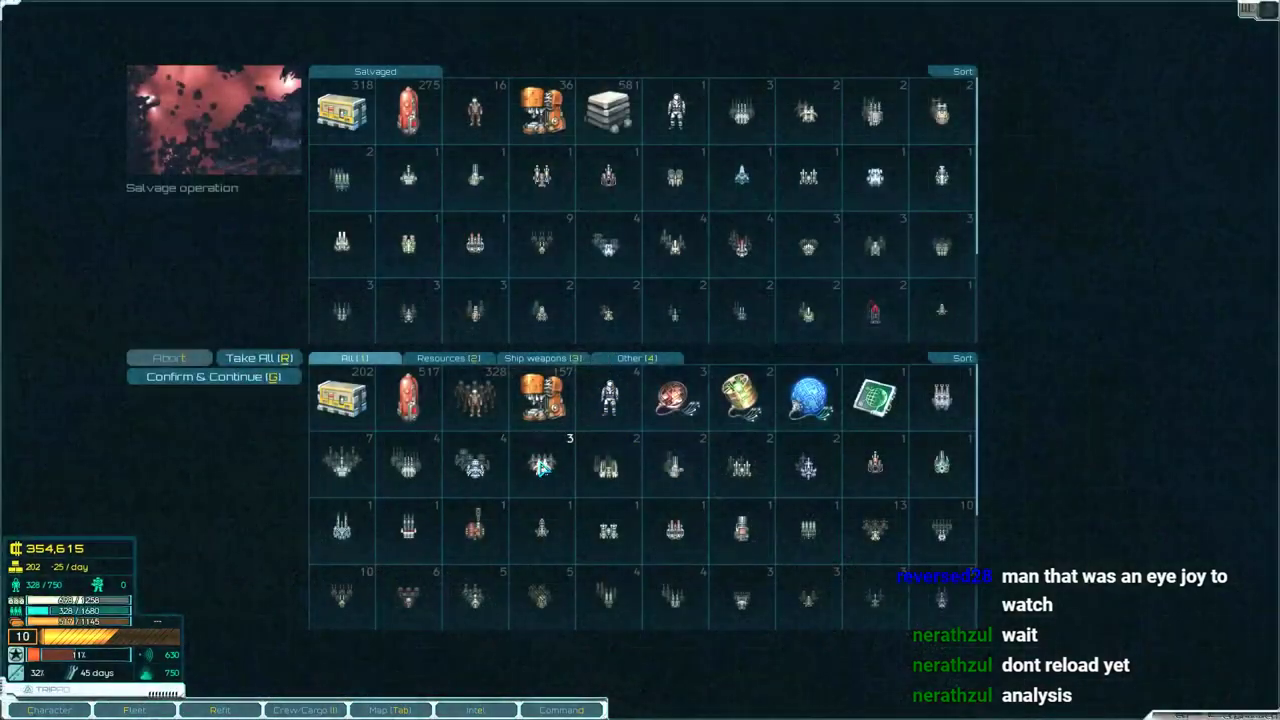
click(268, 360)
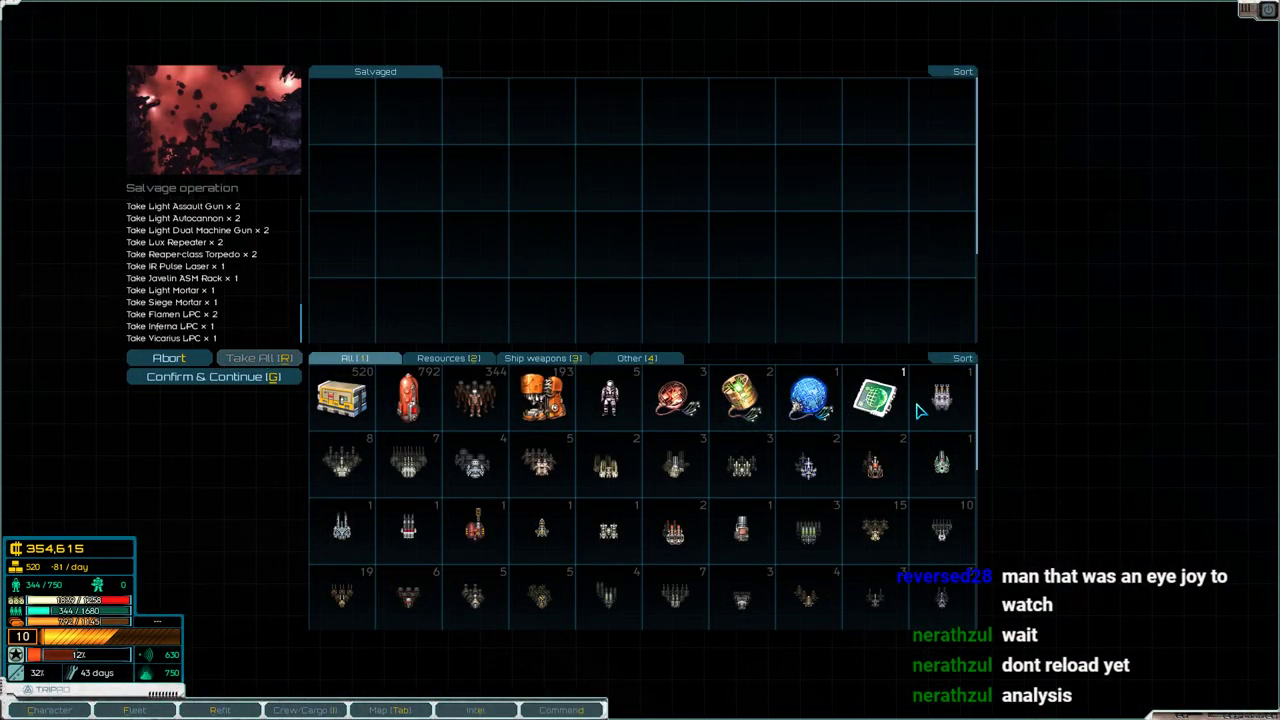
click(963, 360)
click(608, 460)
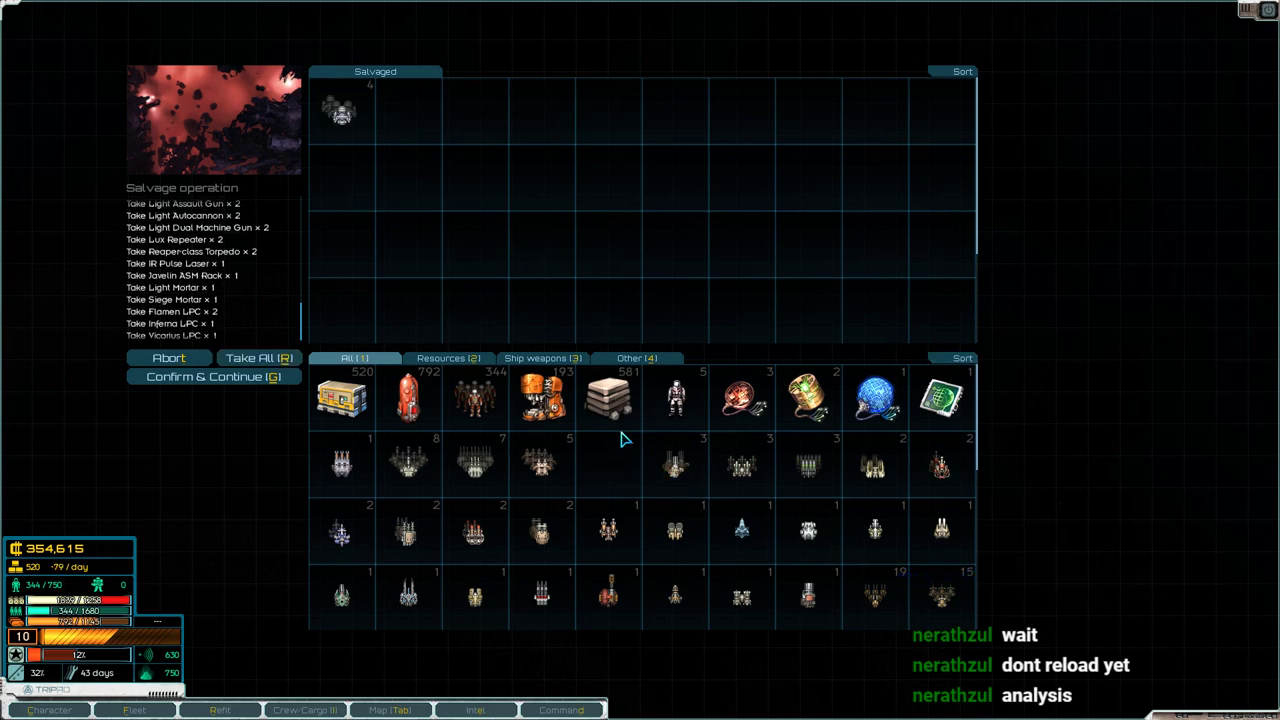
click(348, 120)
click(608, 398)
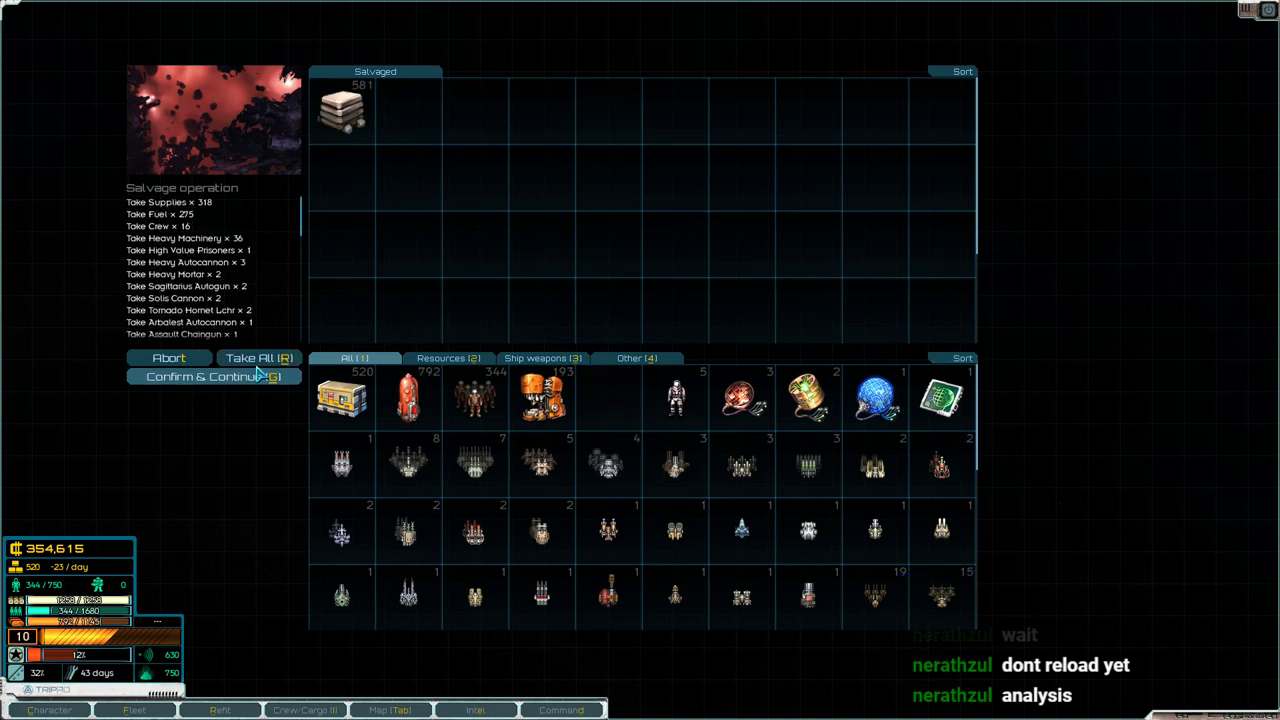
click(213, 376)
Pause, glance over the fleet, and filter intel to new entries.
key(space)
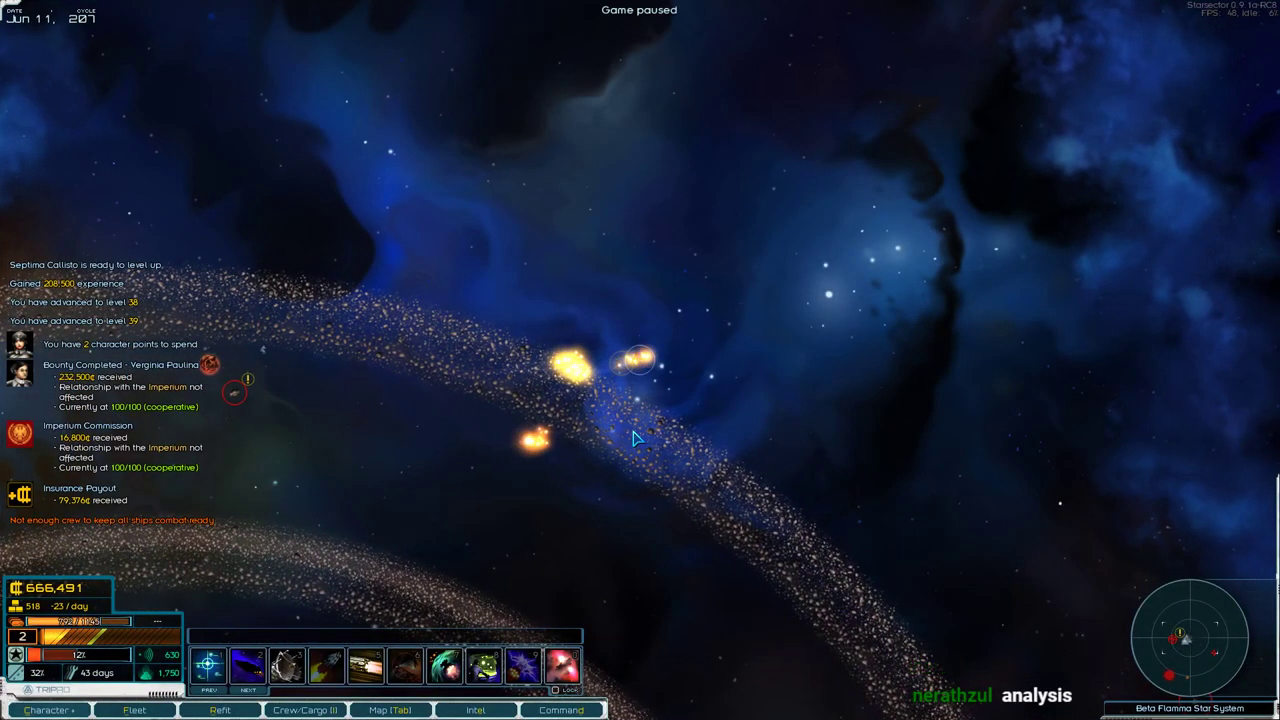
key(e)
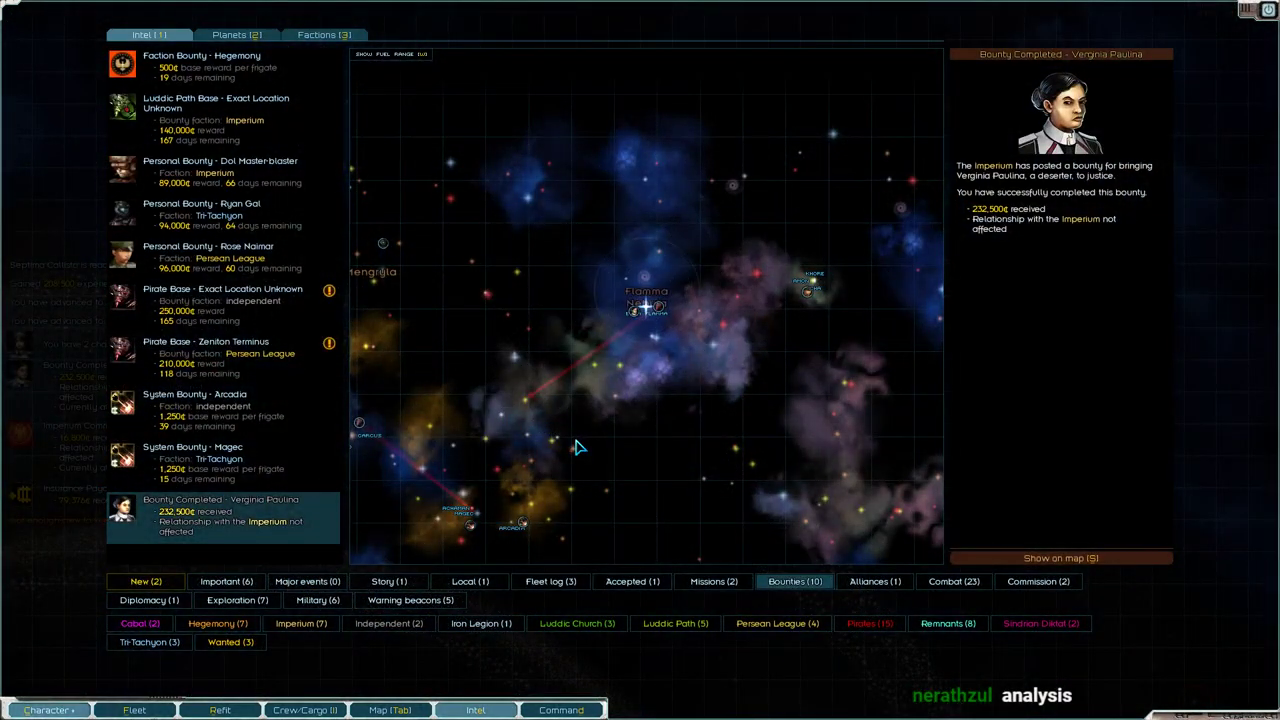
key(f)
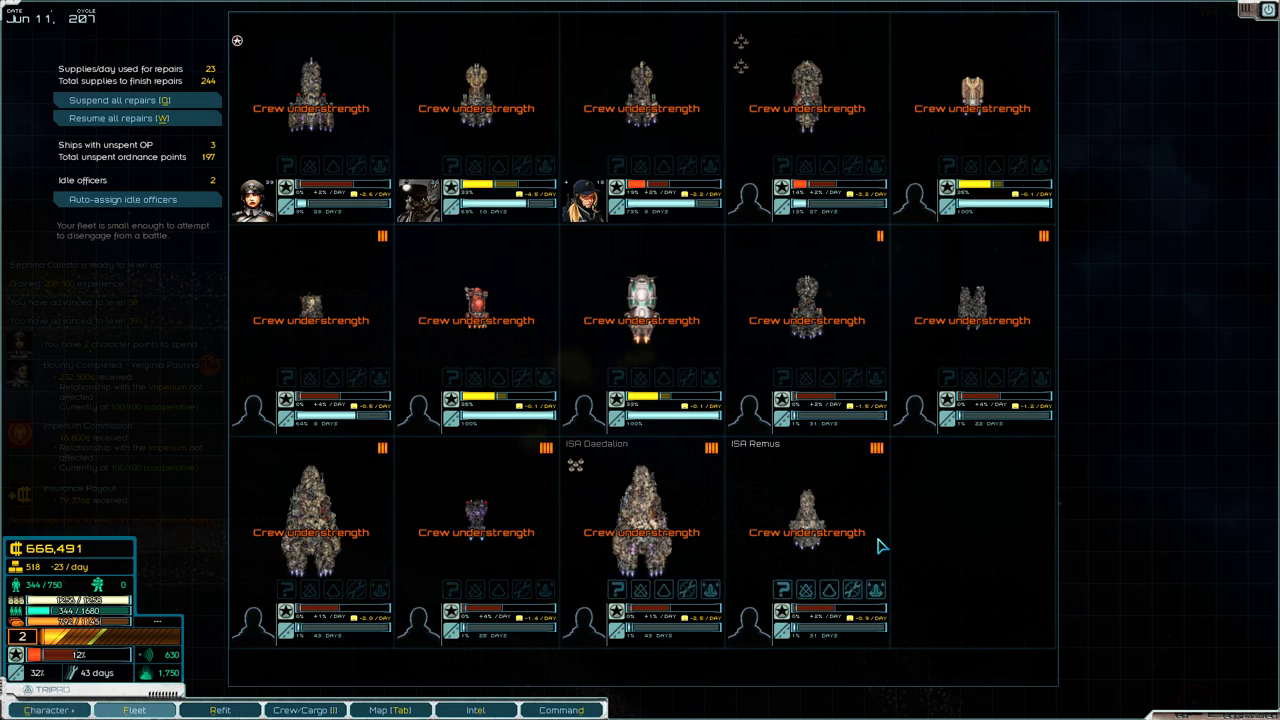
key(e)
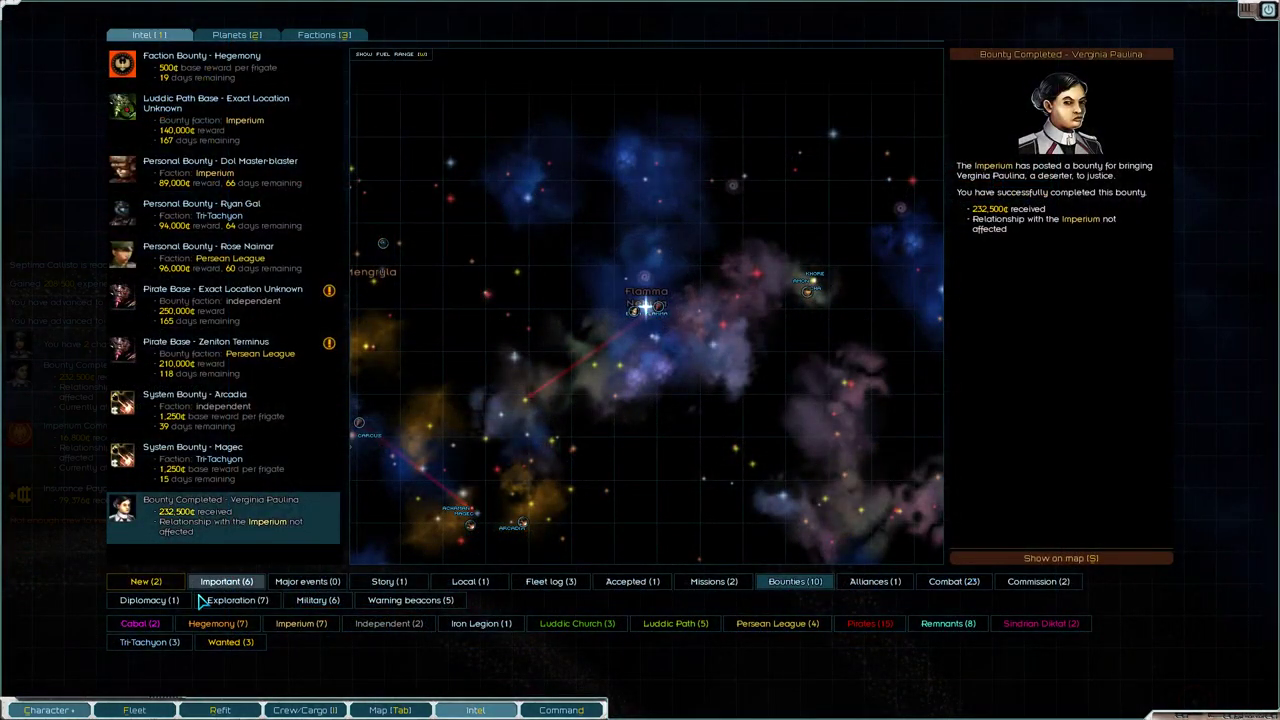
click(145, 581)
click(185, 68)
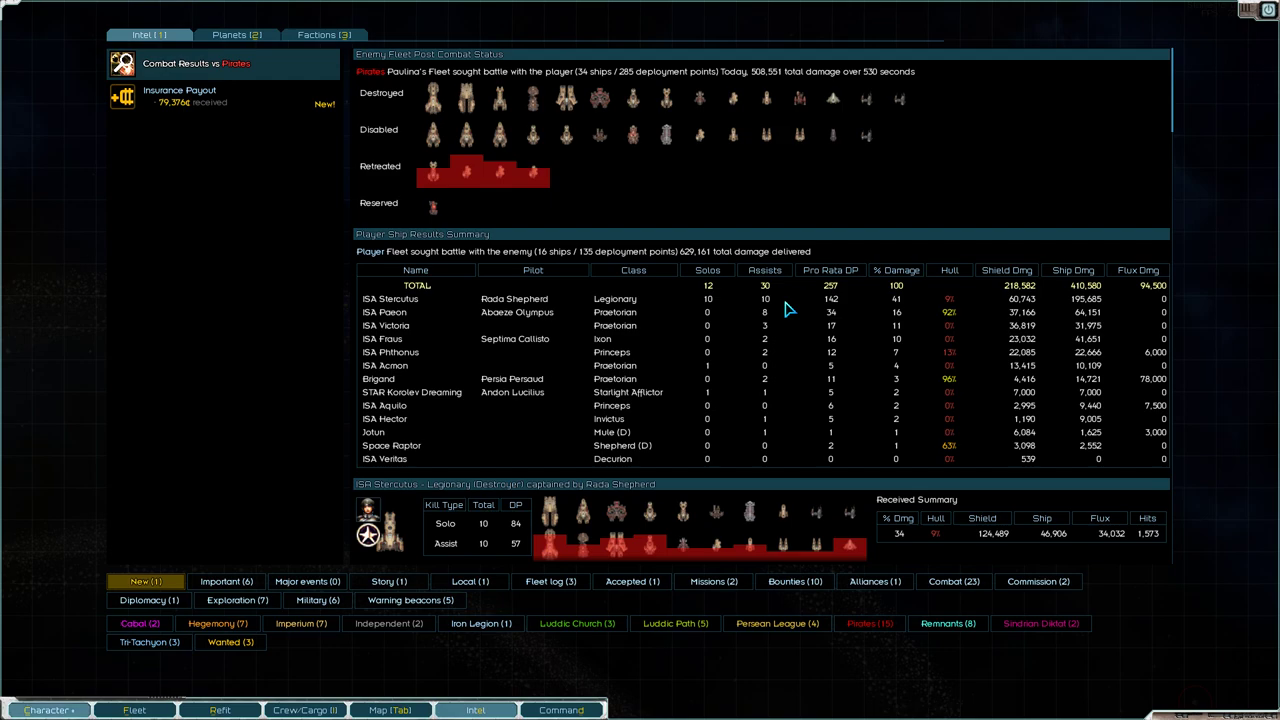
scroll(785, 308, down, 2)
scroll(700, 340, down, 3)
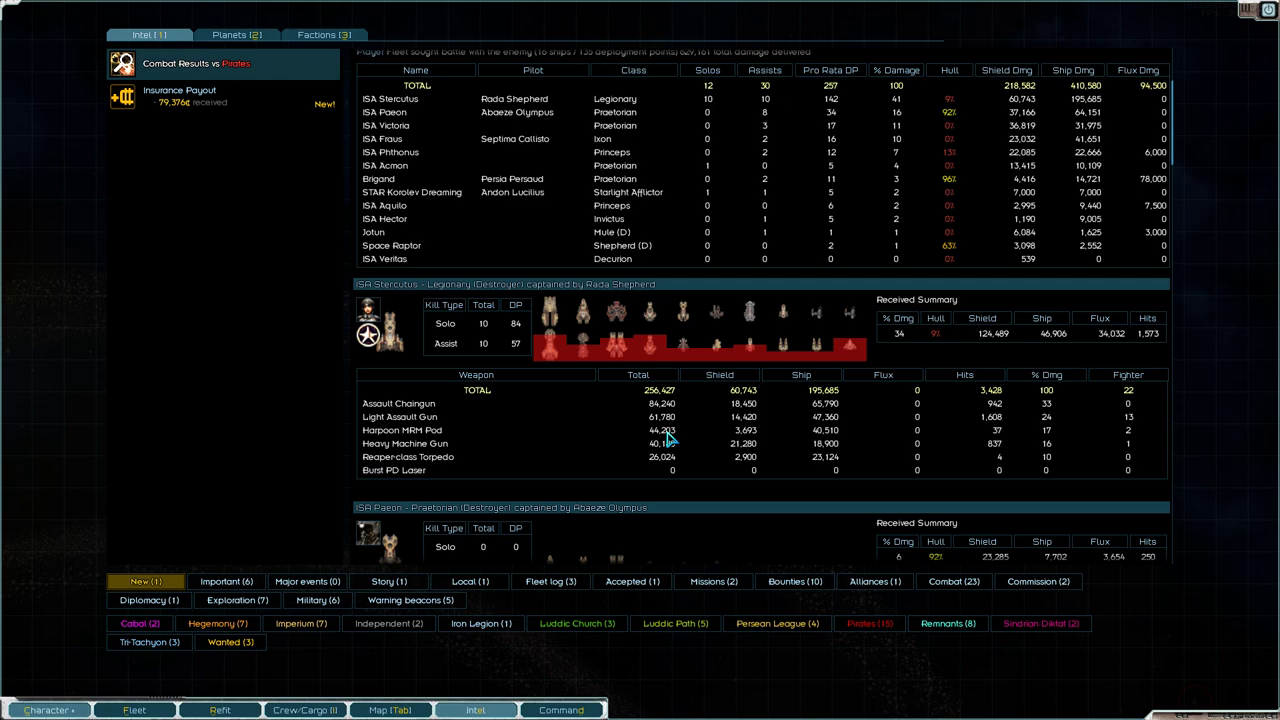
scroll(816, 425, down, 3)
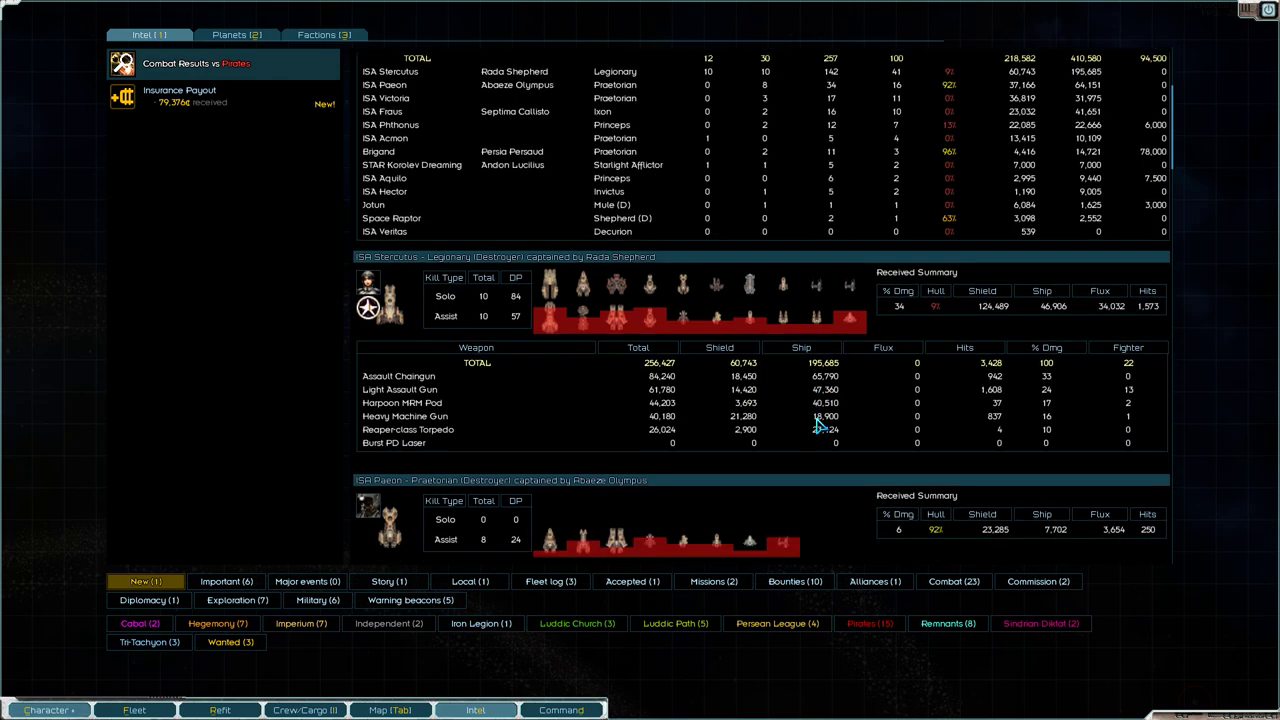
scroll(810, 420, up, 3)
scroll(805, 418, down, 3)
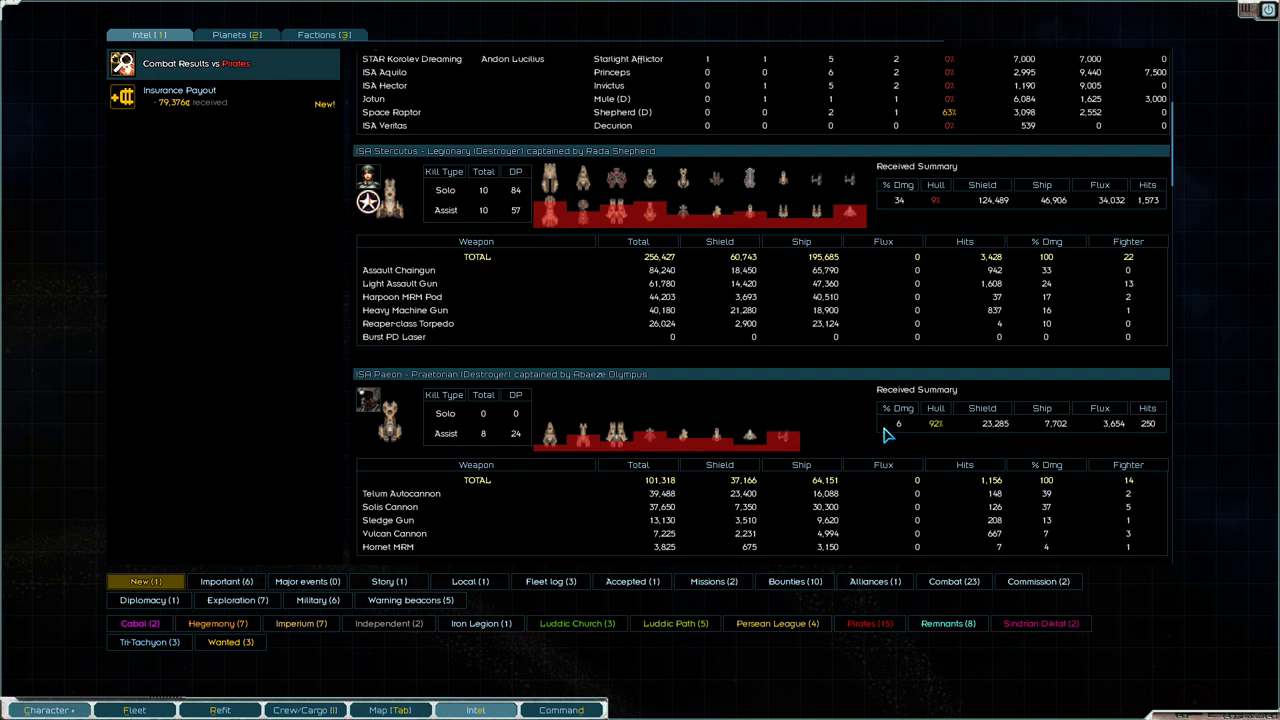
scroll(730, 490, up, 3)
scroll(771, 508, up, 5)
scroll(771, 508, up, 1)
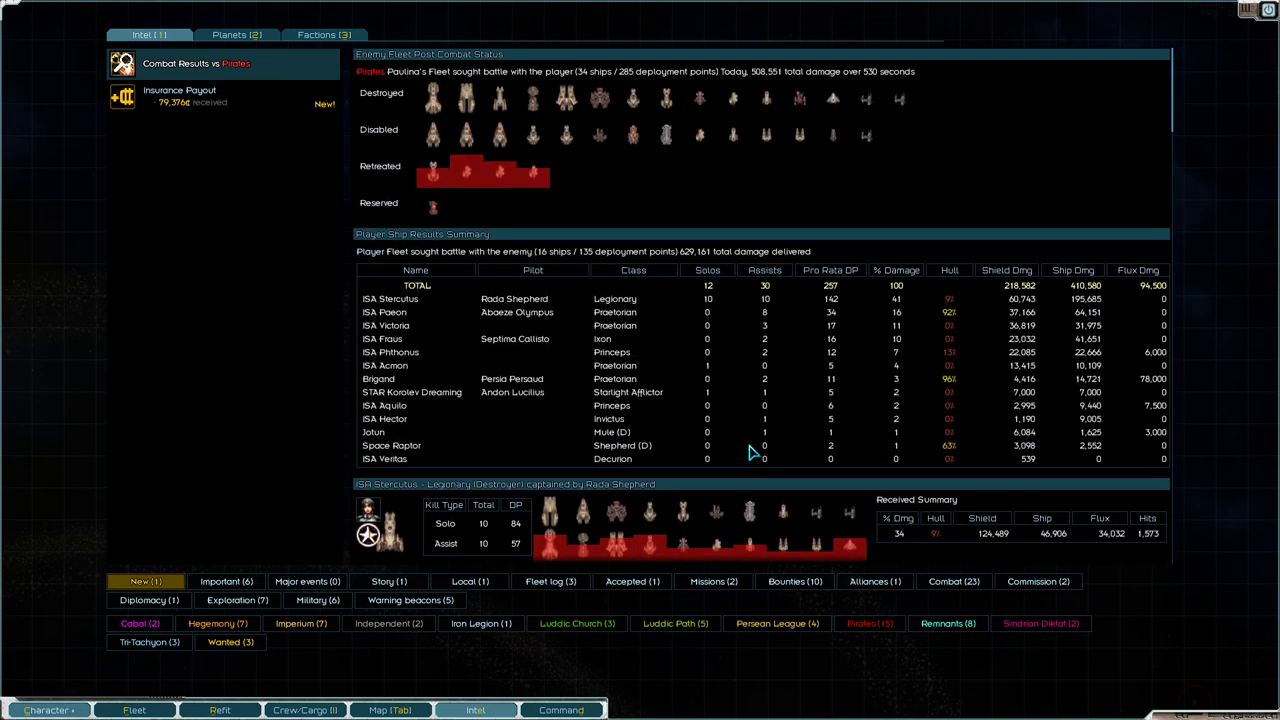
scroll(785, 471, down, 2)
scroll(785, 475, down, 2)
scroll(783, 479, down, 2)
scroll(783, 479, down, 6)
scroll(757, 471, down, 3)
scroll(643, 409, down, 2)
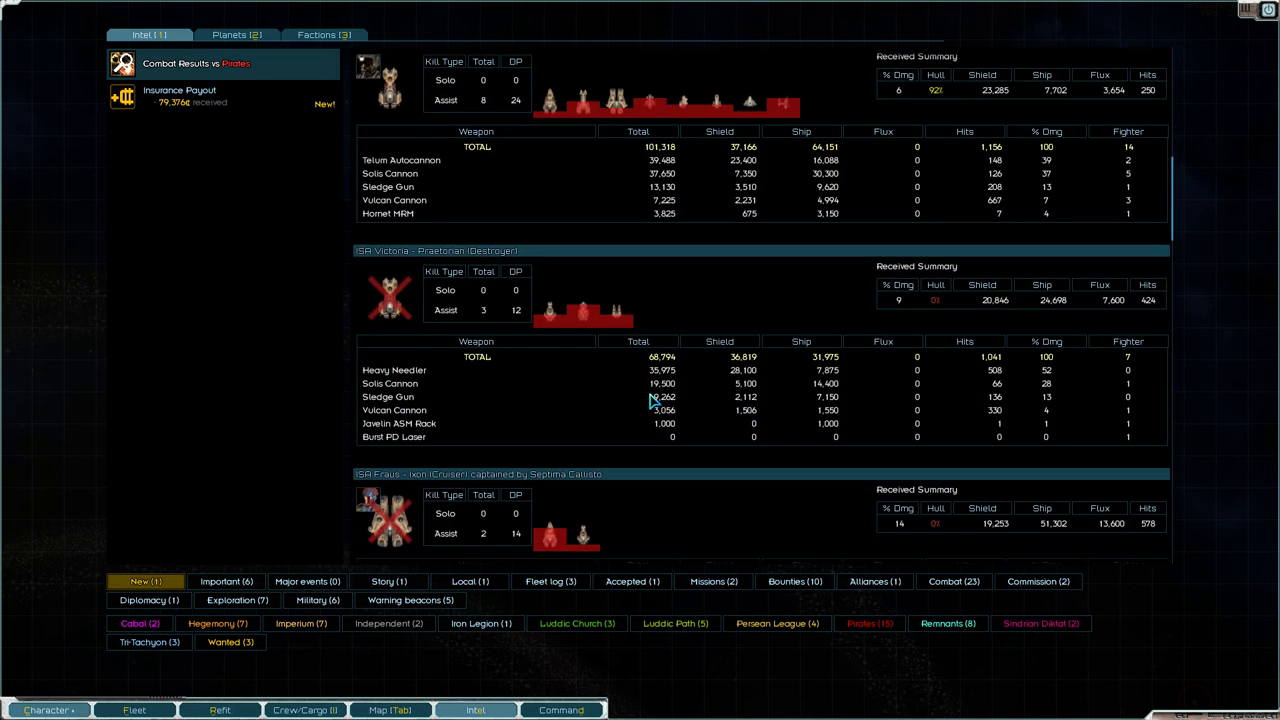
scroll(655, 388, up, 2)
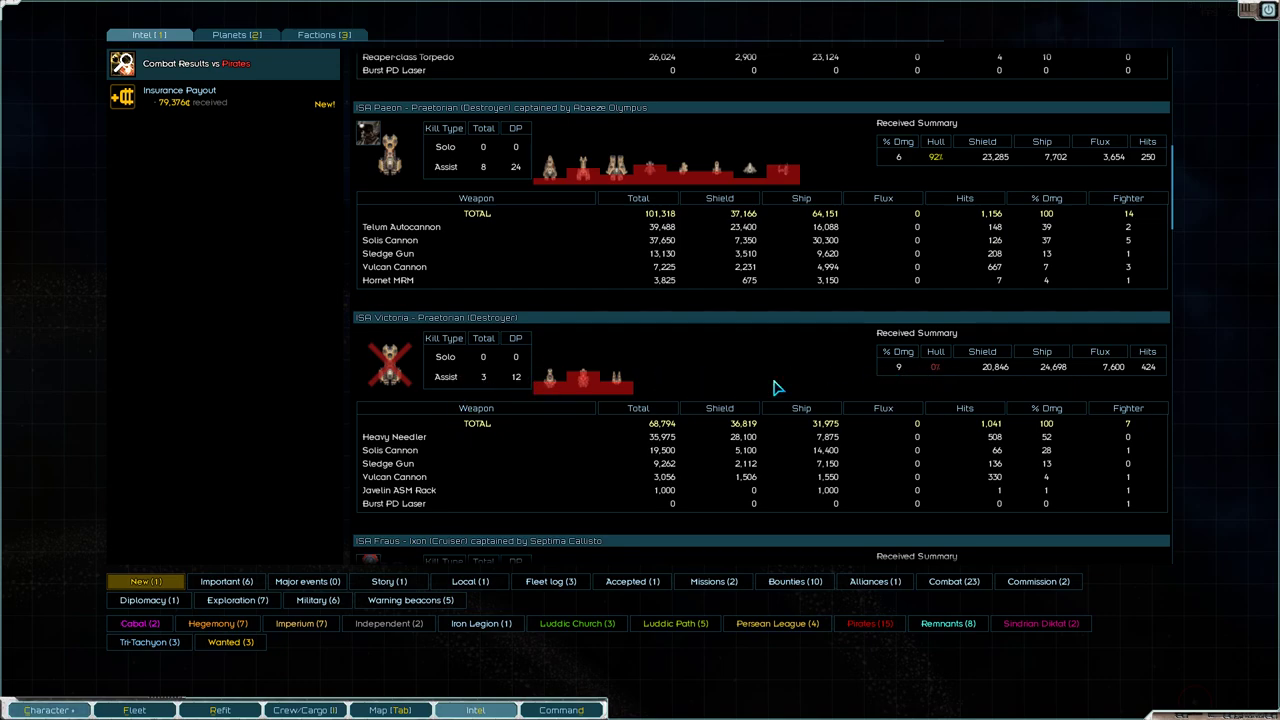
scroll(728, 375, down, 3)
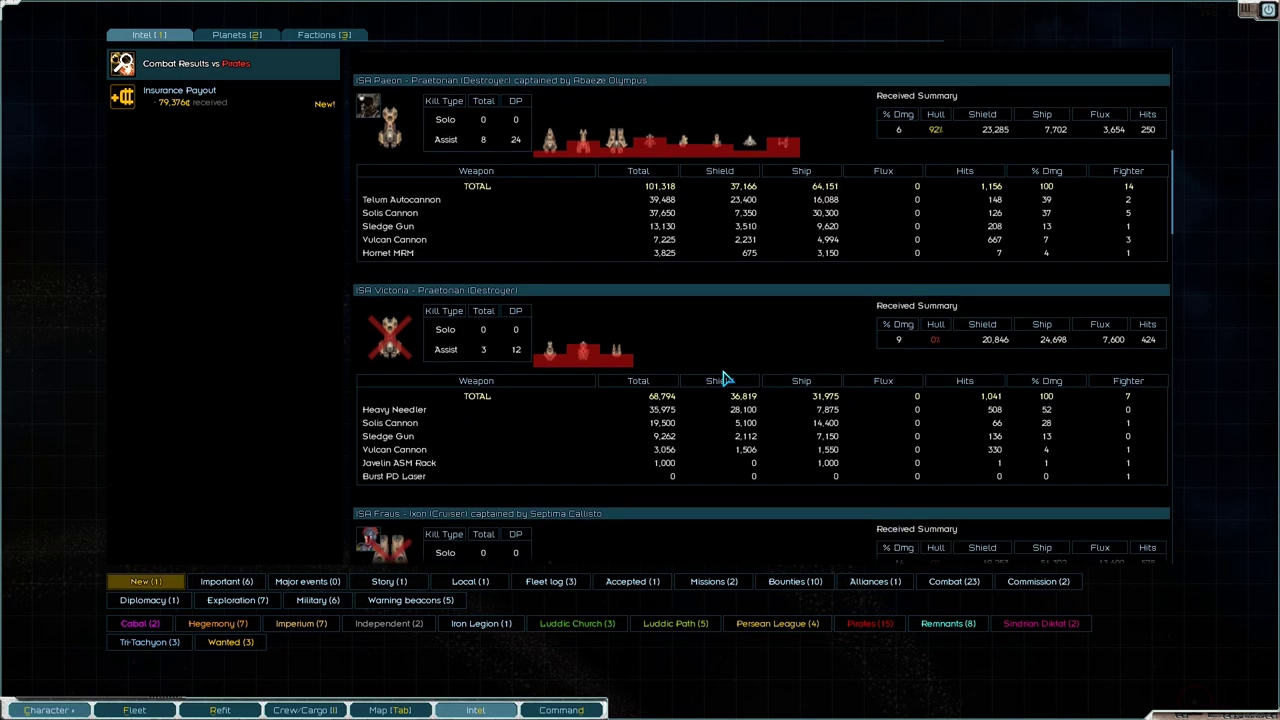
scroll(722, 375, down, 2)
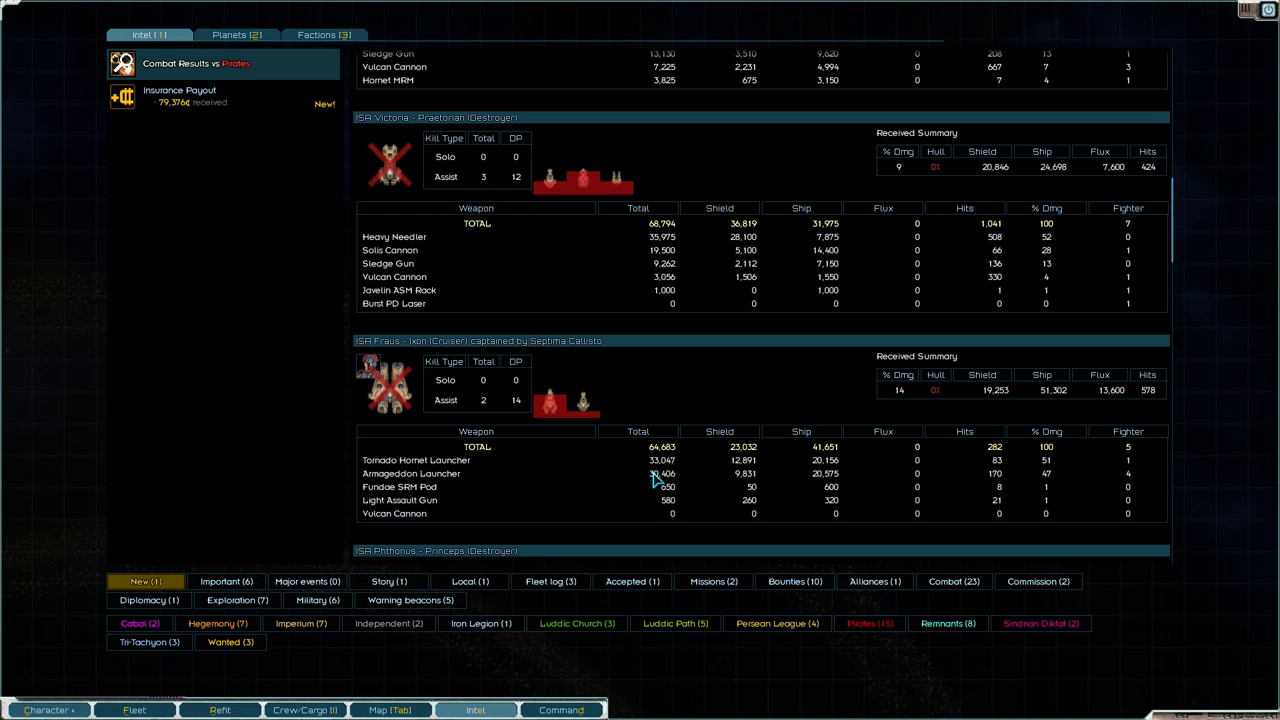
scroll(650, 476, up, 3)
scroll(640, 471, up, 3)
scroll(630, 466, up, 3)
scroll(617, 461, up, 3)
scroll(617, 461, down, 3)
scroll(608, 461, down, 3)
scroll(600, 462, down, 3)
scroll(592, 463, down, 3)
scroll(596, 460, down, 3)
scroll(610, 410, down, 3)
scroll(600, 260, up, 2)
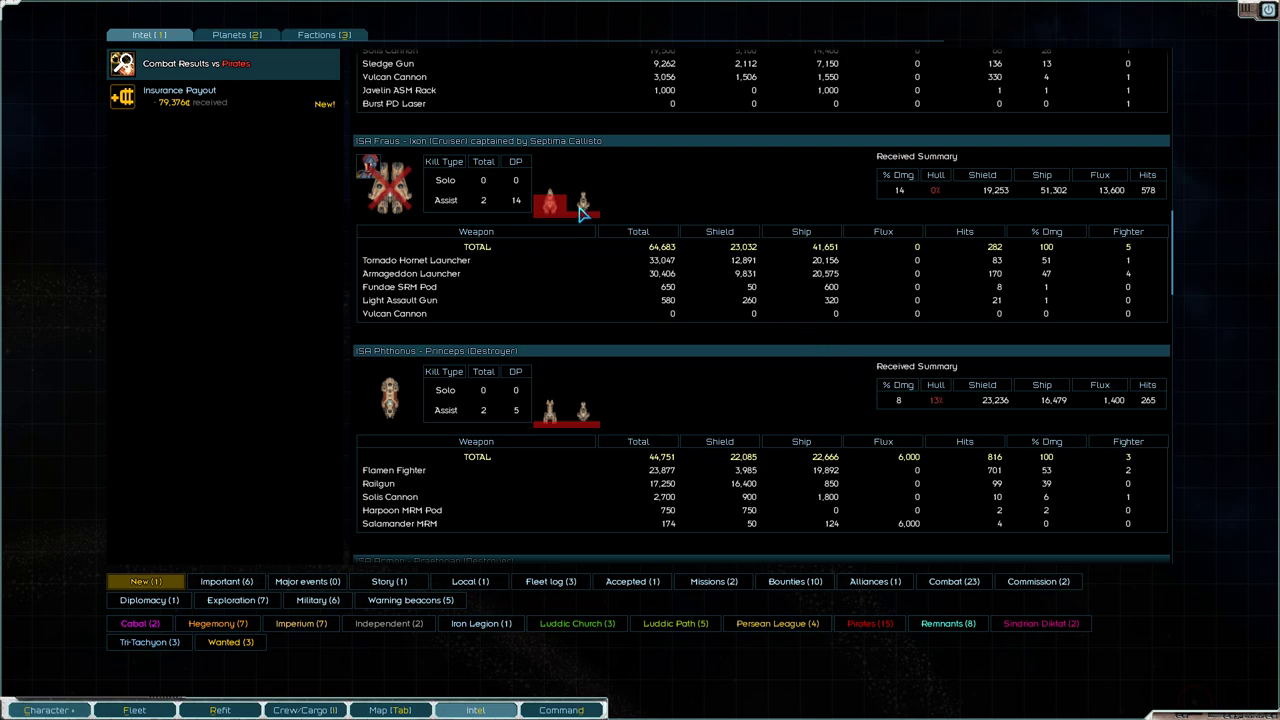
scroll(781, 452, down, 3)
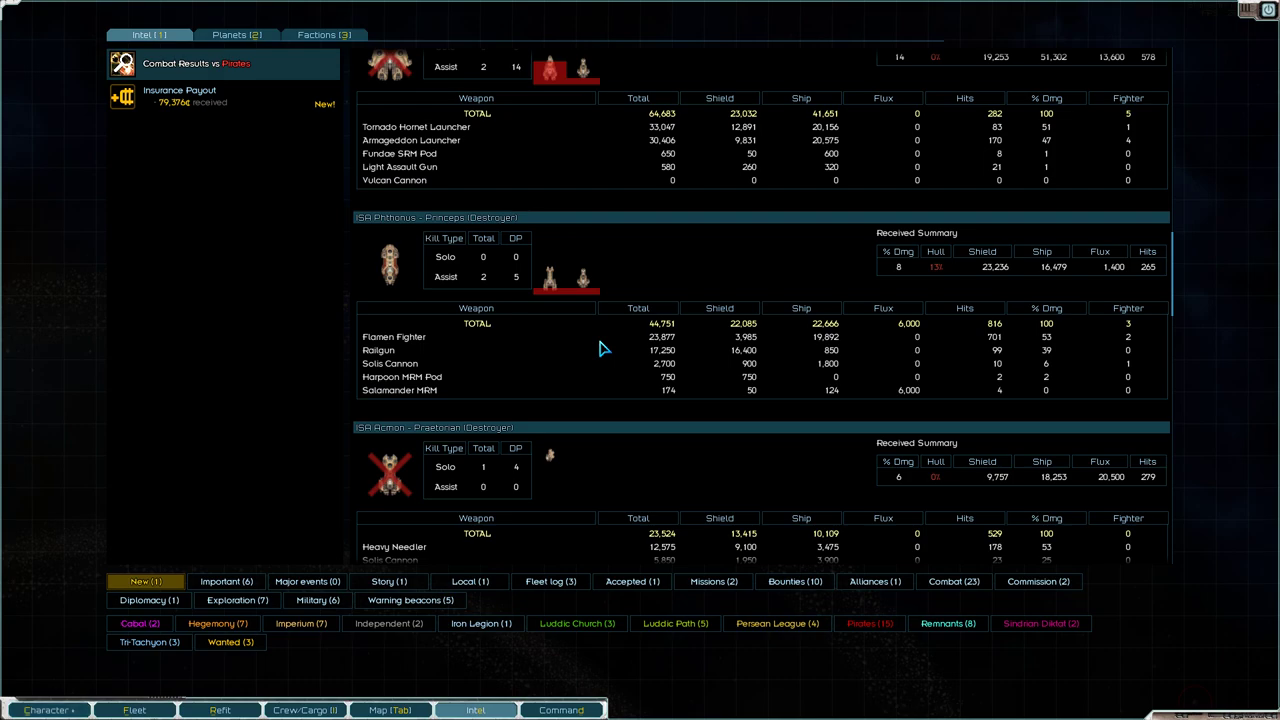
scroll(600, 348, down, 3)
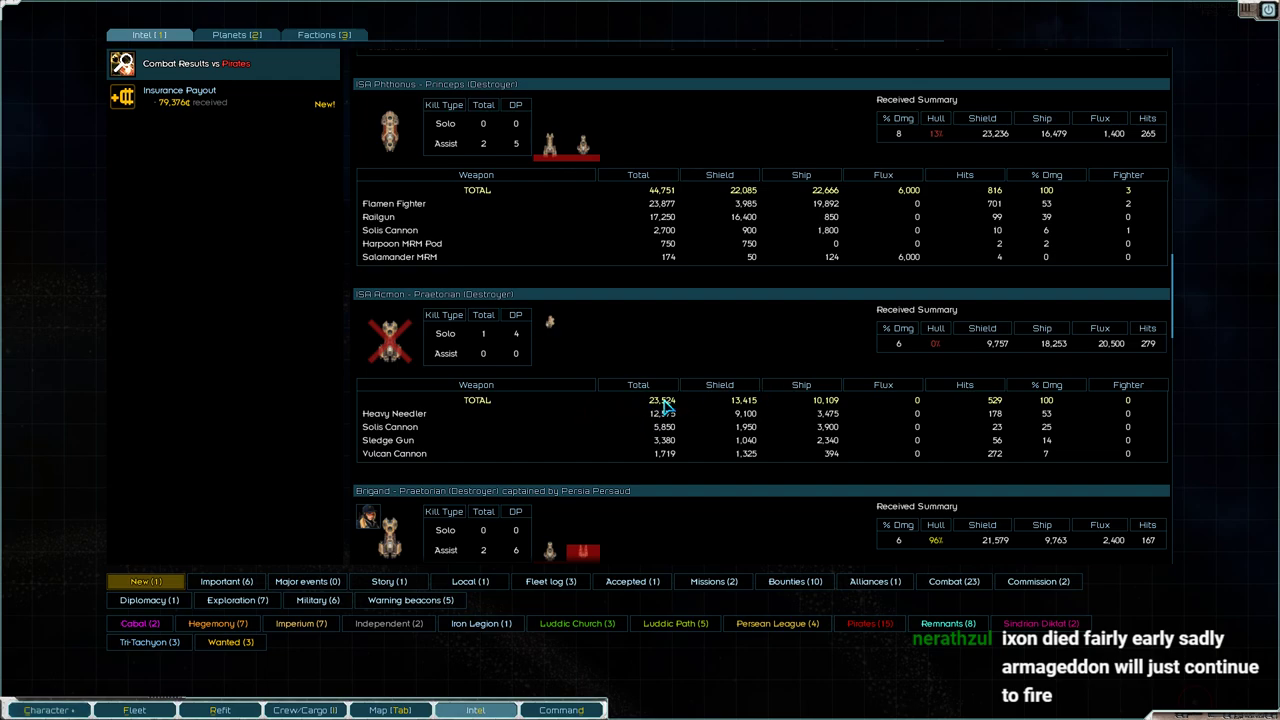
scroll(745, 363, down, 3)
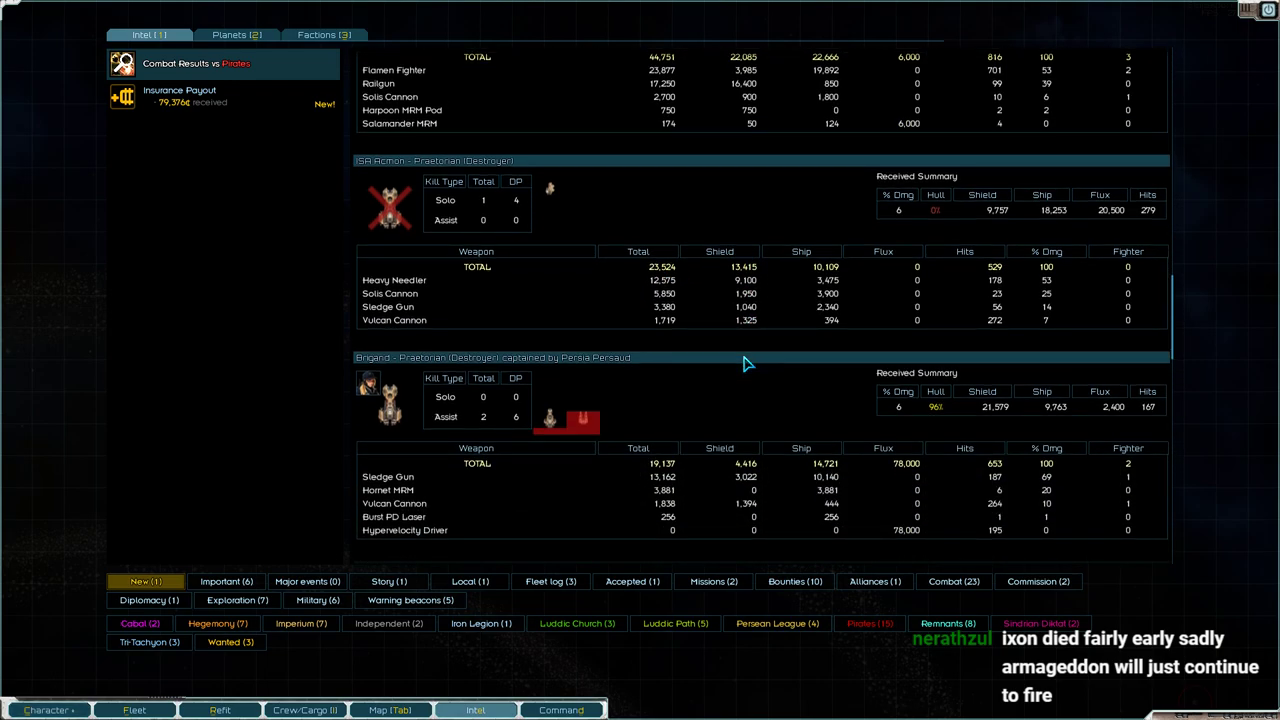
scroll(700, 420, down, 1)
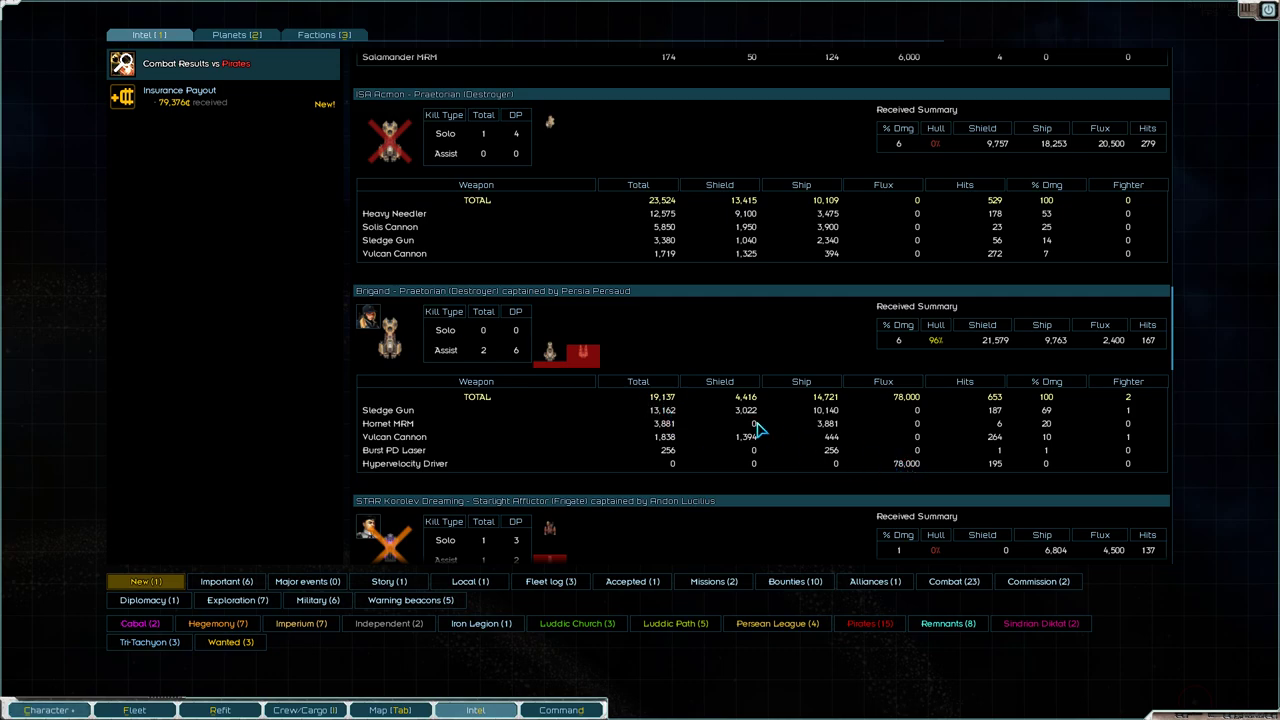
scroll(790, 435, up, 5)
scroll(790, 435, up, 3)
scroll(790, 435, up, 3)
scroll(780, 480, up, 3)
scroll(725, 466, up, 3)
scroll(686, 351, down, 2)
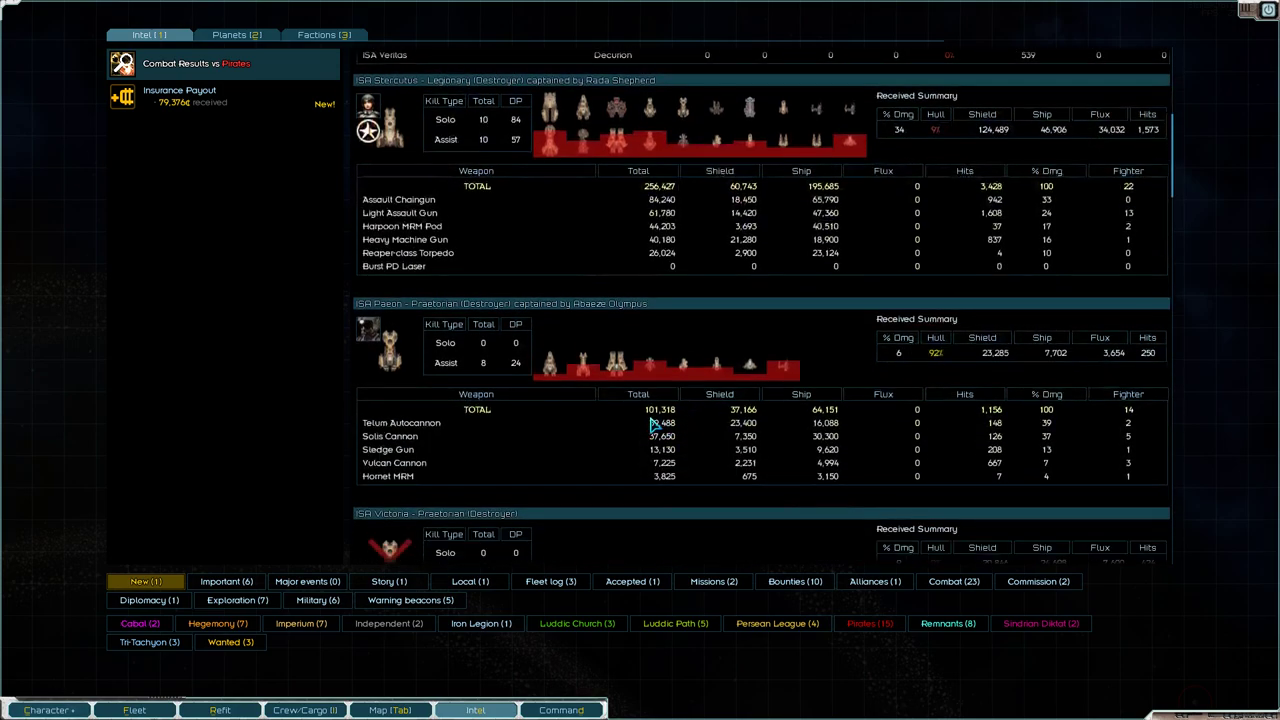
scroll(735, 315, down, 2)
scroll(688, 349, down, 2)
scroll(688, 355, down, 2)
scroll(686, 351, down, 2)
scroll(671, 357, down, 2)
scroll(860, 410, down, 2)
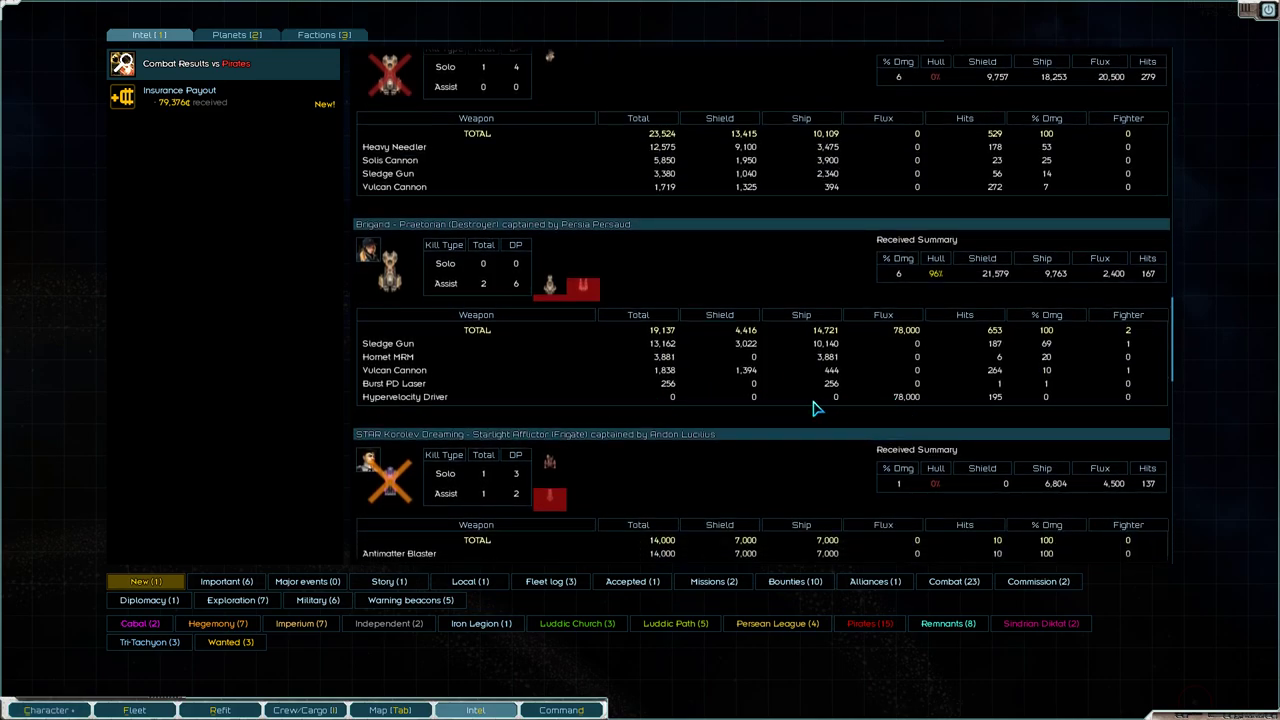
scroll(790, 400, down, 1)
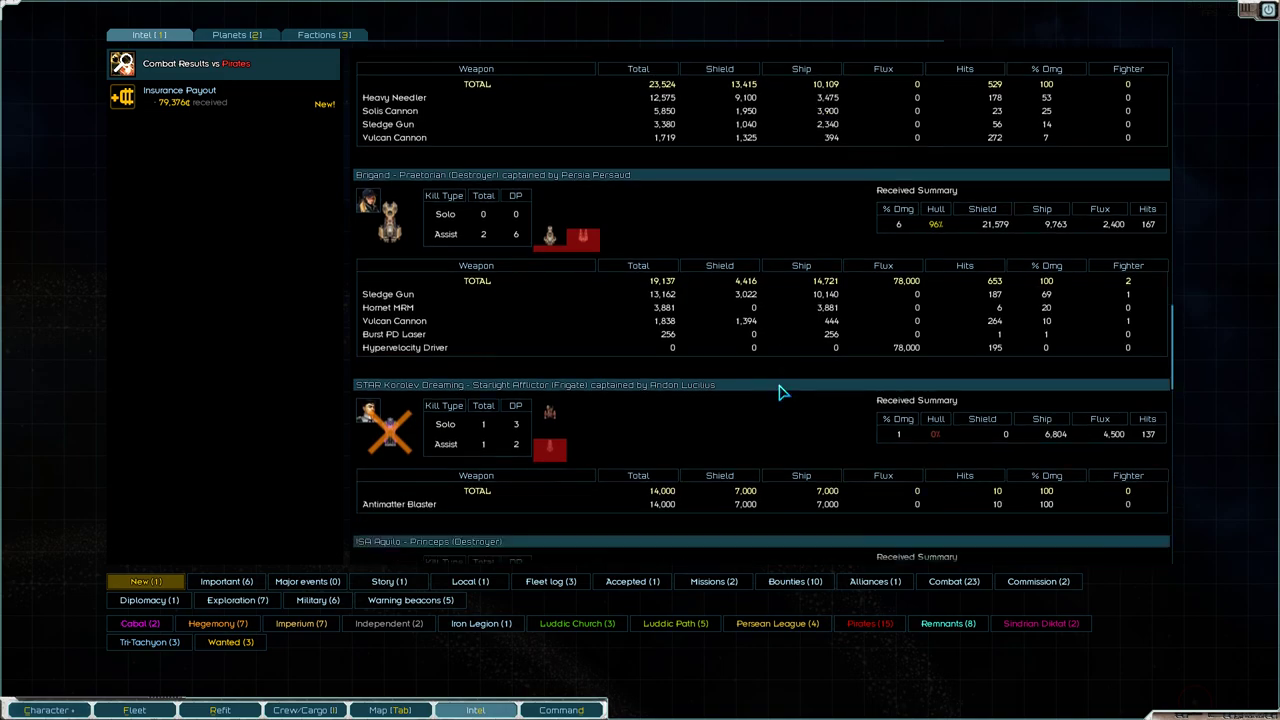
scroll(700, 370, down, 2)
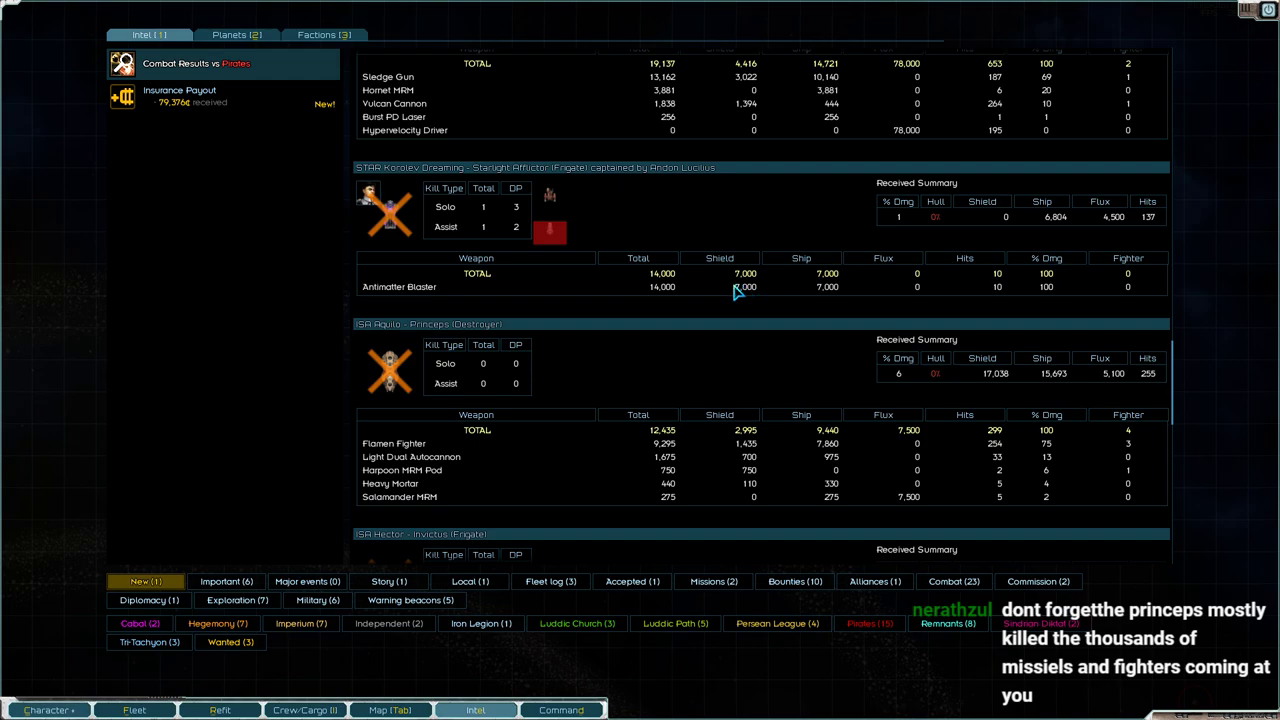
scroll(737, 290, up, 2)
scroll(731, 360, up, 2)
scroll(706, 331, up, 2)
scroll(694, 331, up, 2)
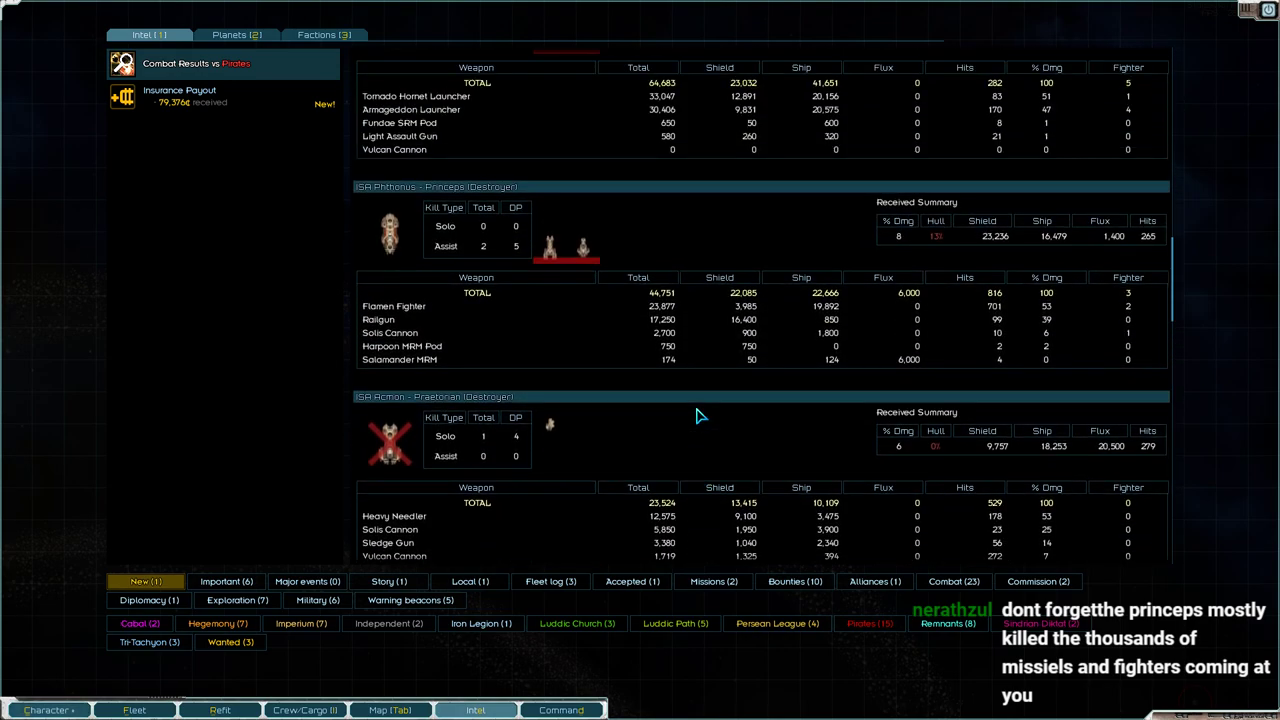
scroll(699, 416, down, 2)
scroll(690, 415, up, 3)
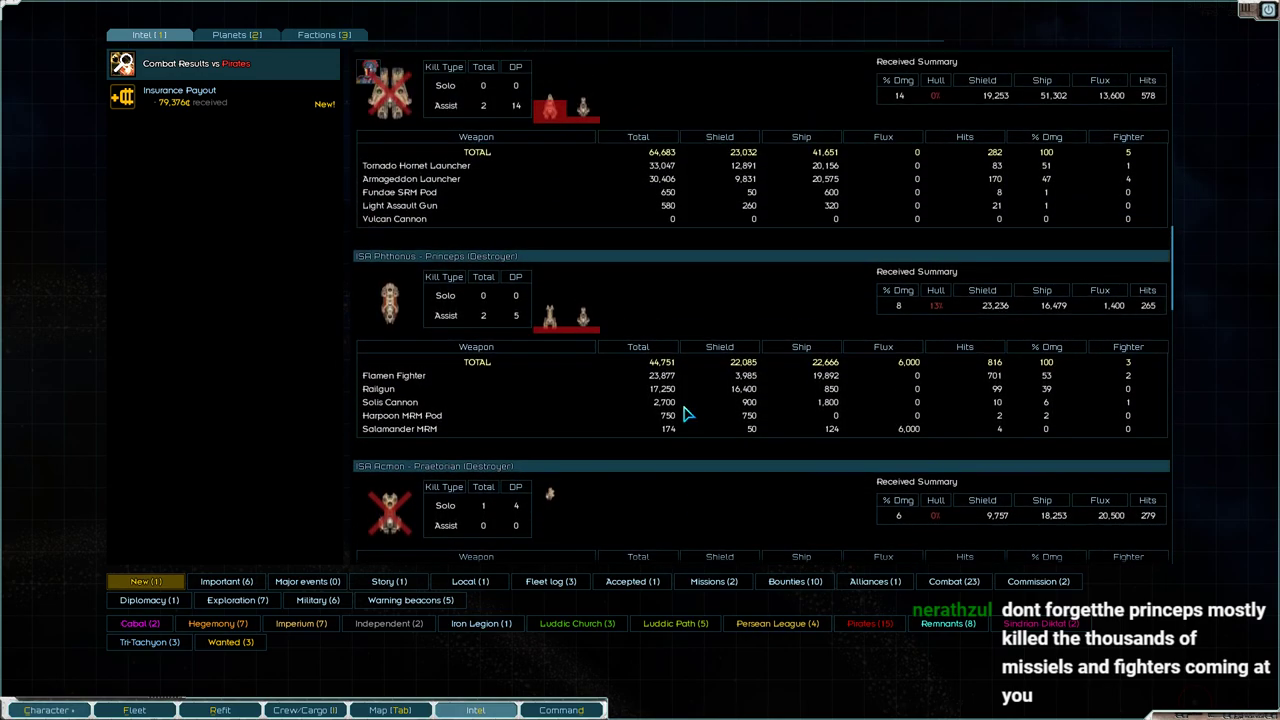
scroll(680, 380, up, 2)
scroll(675, 355, down, 1)
scroll(670, 370, down, 1)
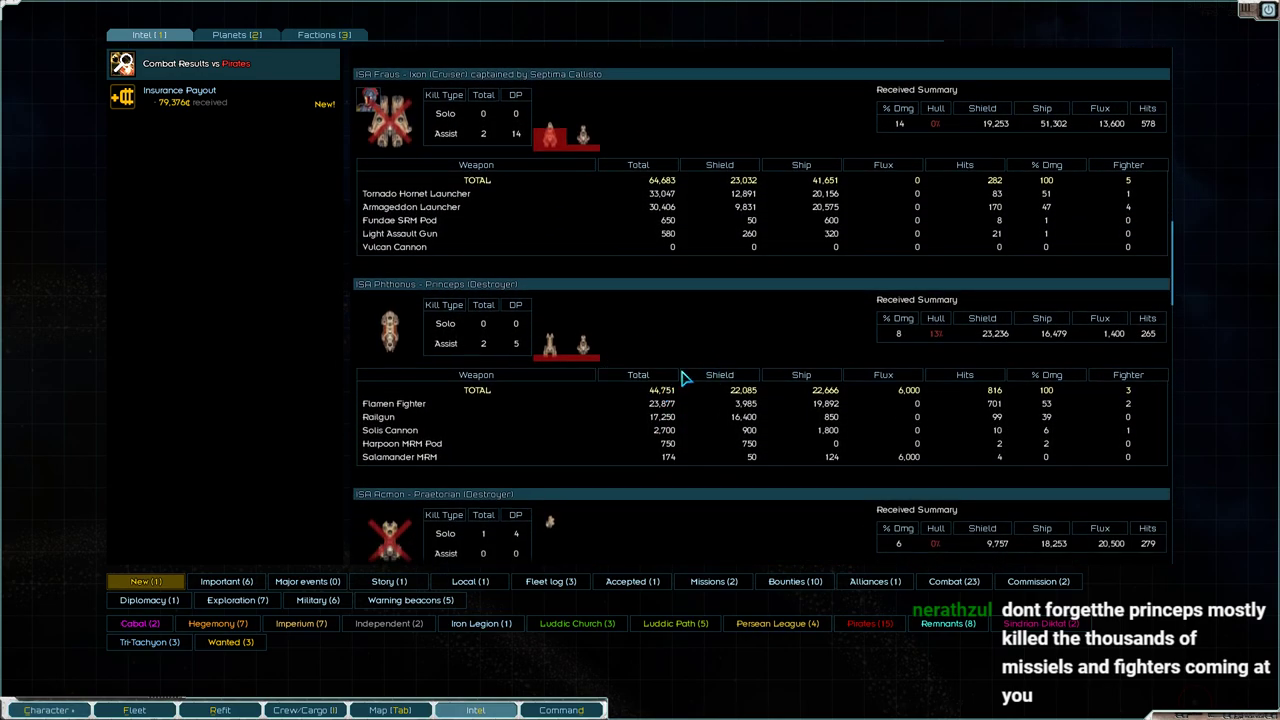
scroll(686, 380, down, 2)
scroll(690, 380, down, 2)
scroll(695, 378, down, 2)
scroll(700, 376, down, 2)
scroll(702, 374, down, 2)
scroll(690, 368, down, 2)
scroll(660, 358, down, 3)
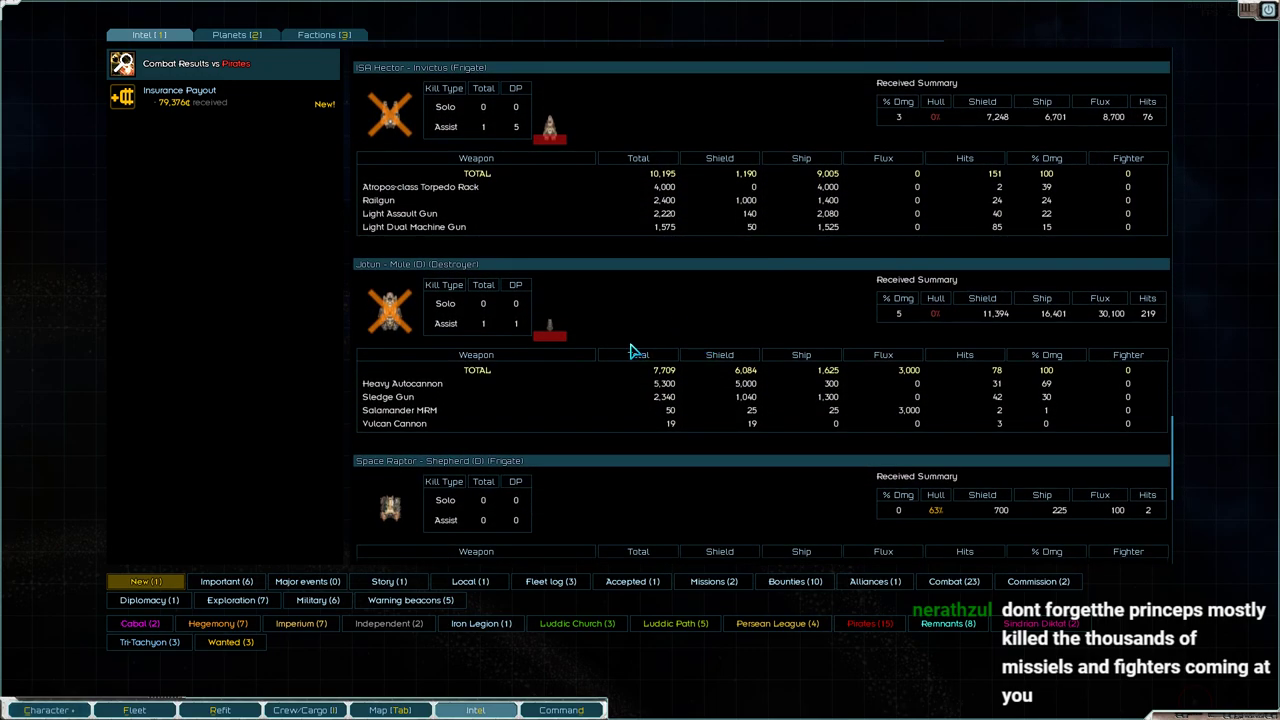
scroll(668, 354, down, 1)
scroll(668, 354, down, 3)
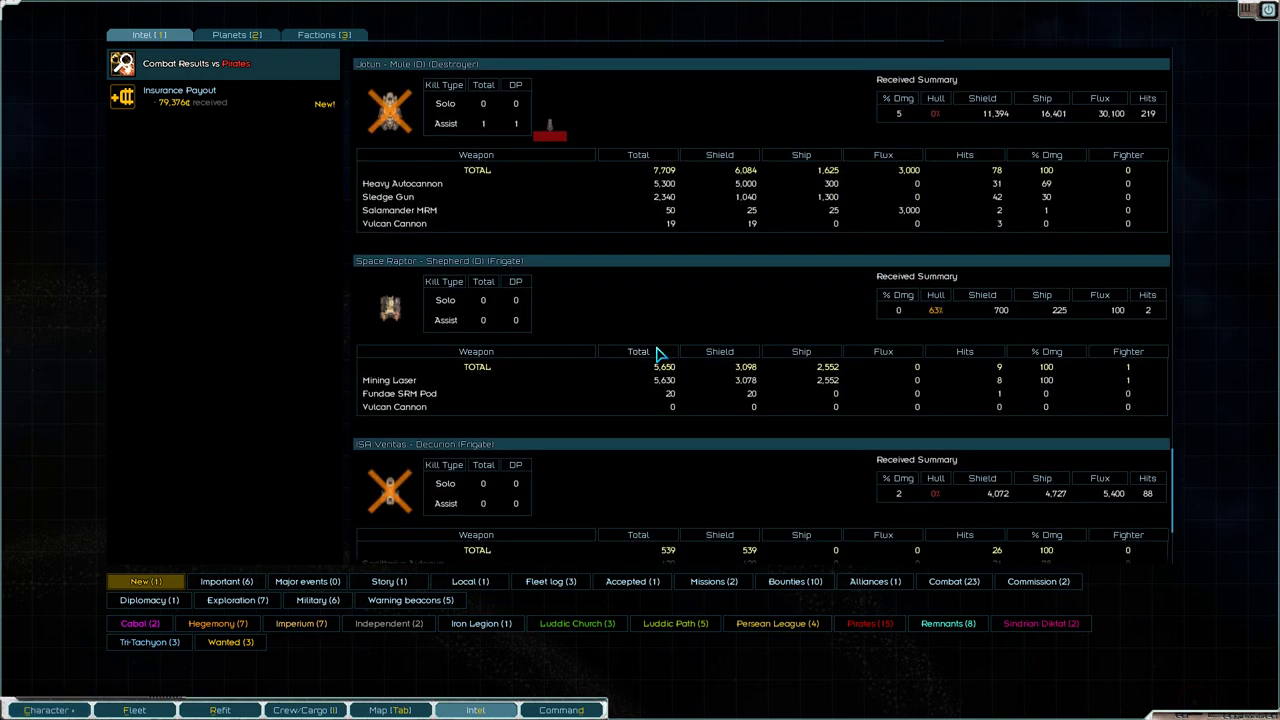
scroll(655, 354, down, 1)
scroll(652, 352, down, 2)
scroll(651, 352, down, 1)
scroll(650, 354, up, 4)
scroll(640, 400, up, 4)
scroll(634, 460, up, 1)
scroll(660, 475, up, 2)
scroll(600, 450, up, 2)
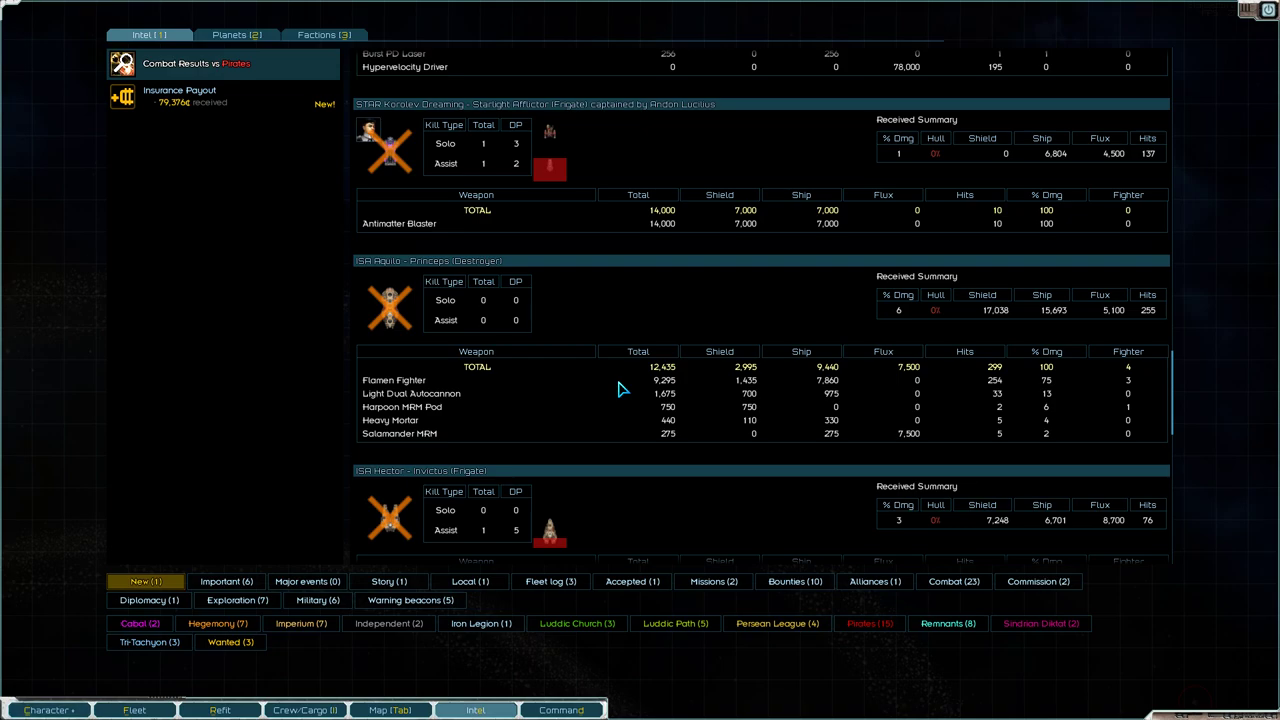
scroll(630, 390, up, 2)
scroll(666, 409, up, 2)
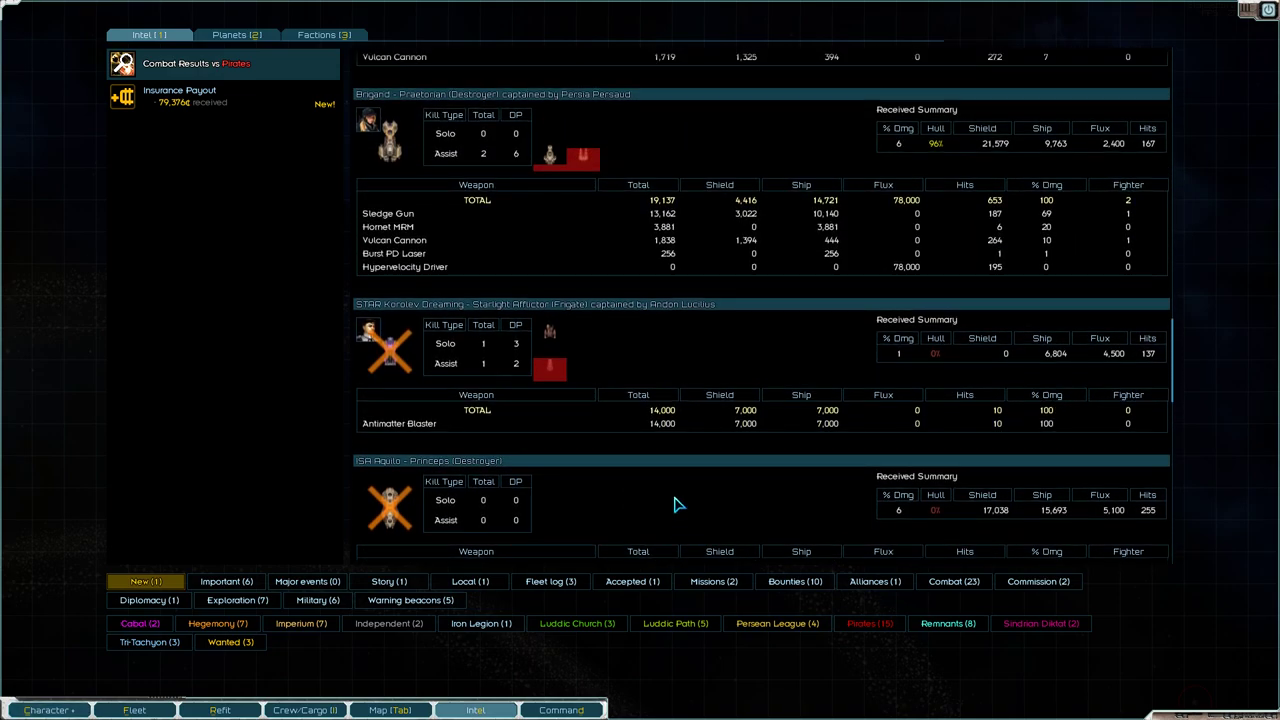
scroll(677, 506, up, 2)
scroll(609, 380, up, 2)
scroll(617, 440, up, 2)
scroll(615, 439, up, 2)
scroll(614, 438, up, 2)
scroll(612, 437, up, 2)
scroll(608, 436, up, 1)
scroll(600, 400, down, 4)
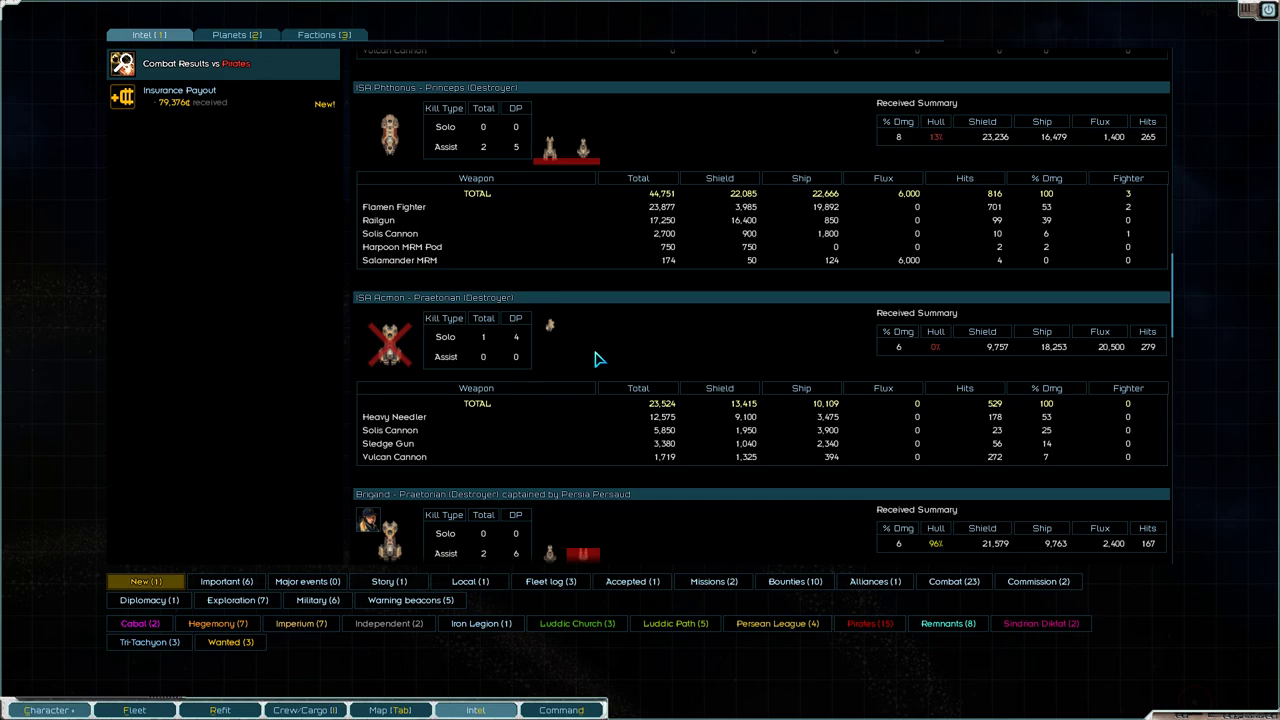
scroll(595, 358, down, 5)
scroll(631, 400, down, 5)
scroll(660, 405, down, 5)
scroll(684, 406, down, 5)
scroll(684, 406, up, 5)
scroll(677, 417, up, 5)
scroll(677, 417, up, 5)
scroll(675, 420, up, 5)
scroll(670, 420, up, 5)
scroll(668, 416, up, 5)
scroll(666, 410, up, 5)
scroll(659, 410, up, 3)
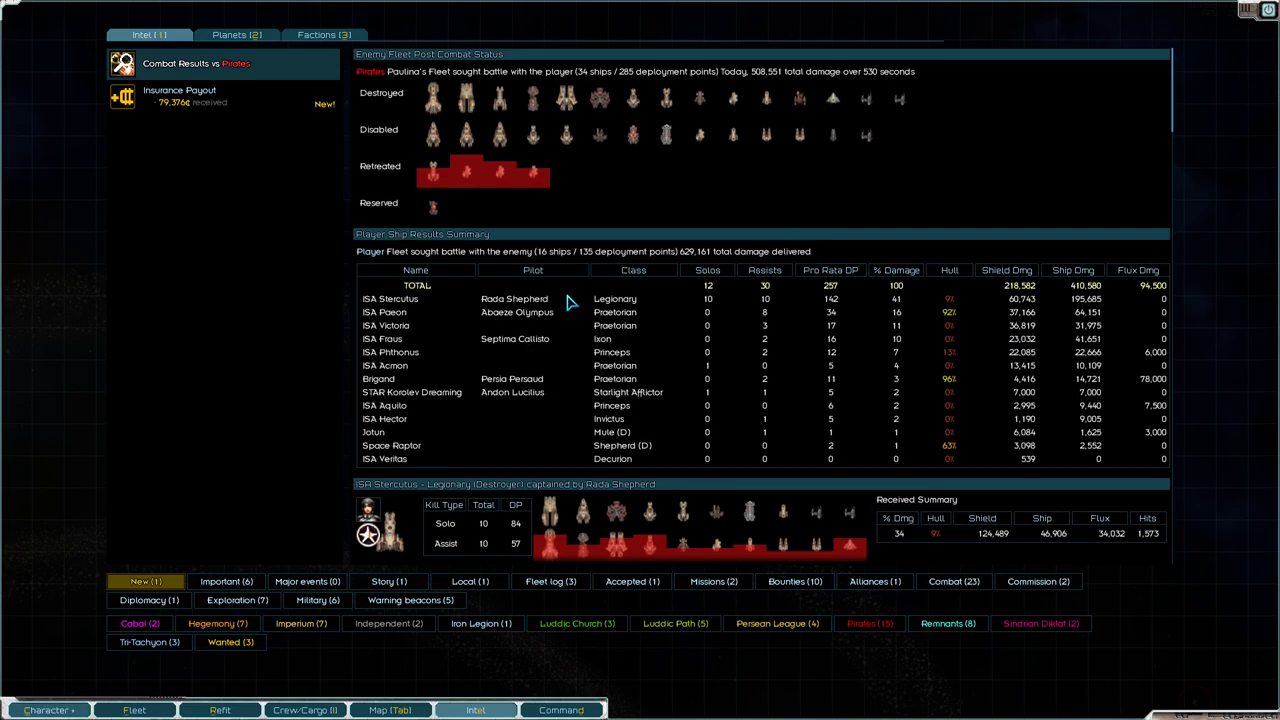
Mark the insurance payout read, review ISA Victoria's refit loadout twice, and return to the map.
click(226, 115)
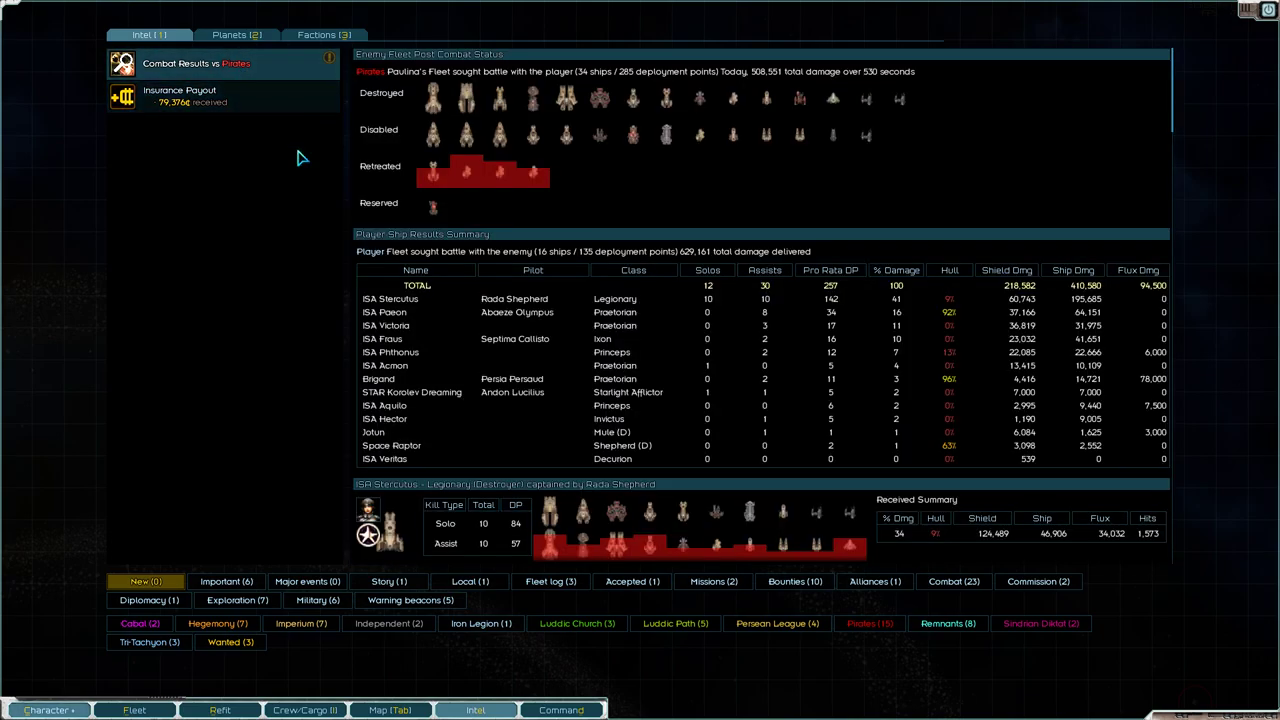
key(f)
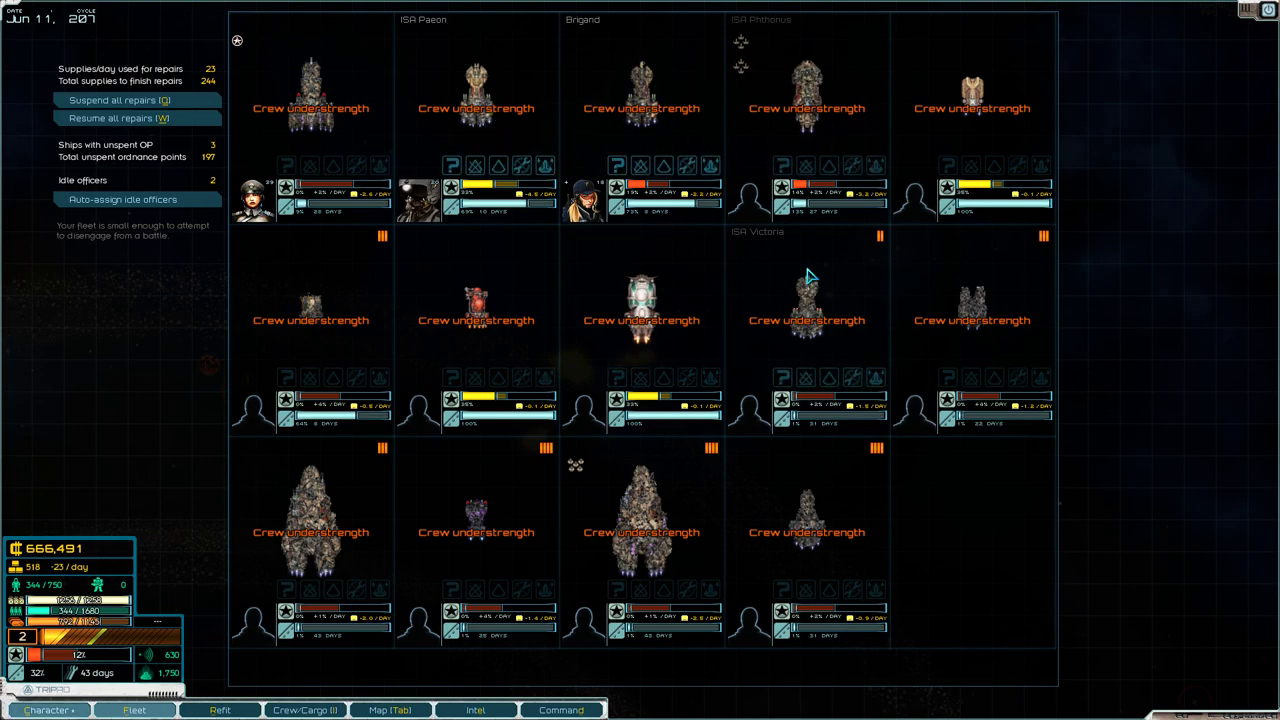
click(823, 333)
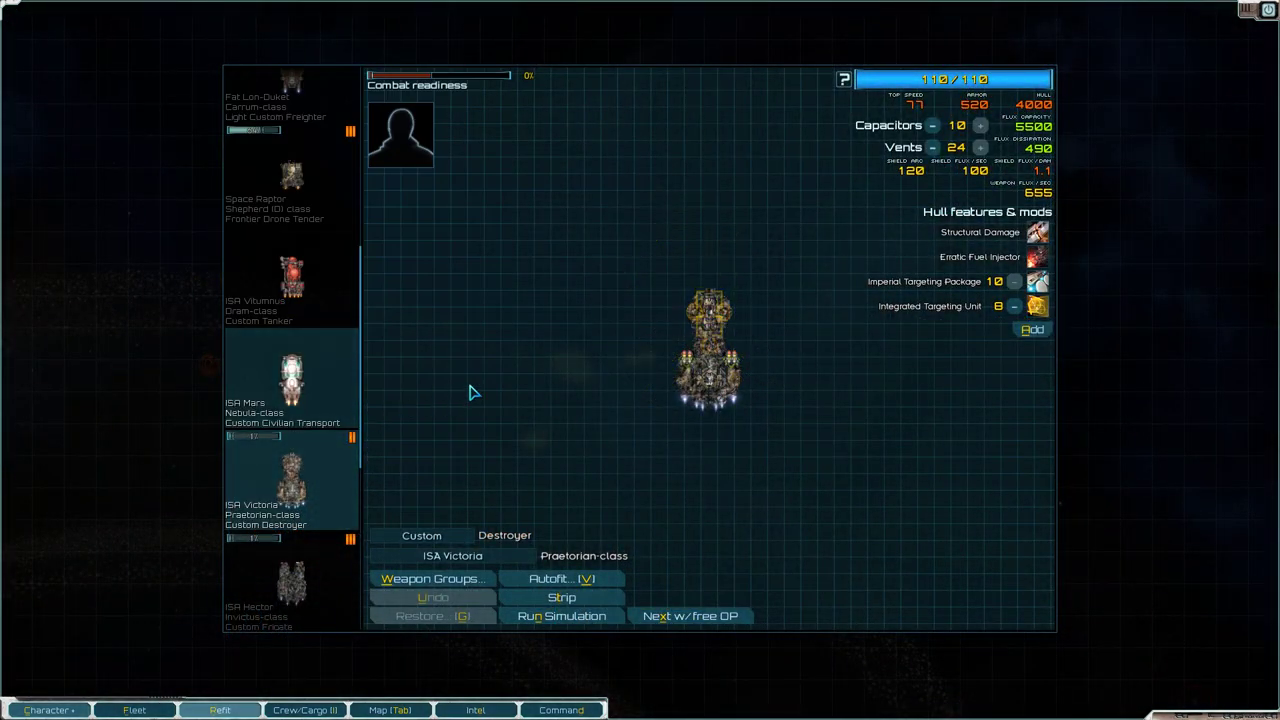
key(Escape)
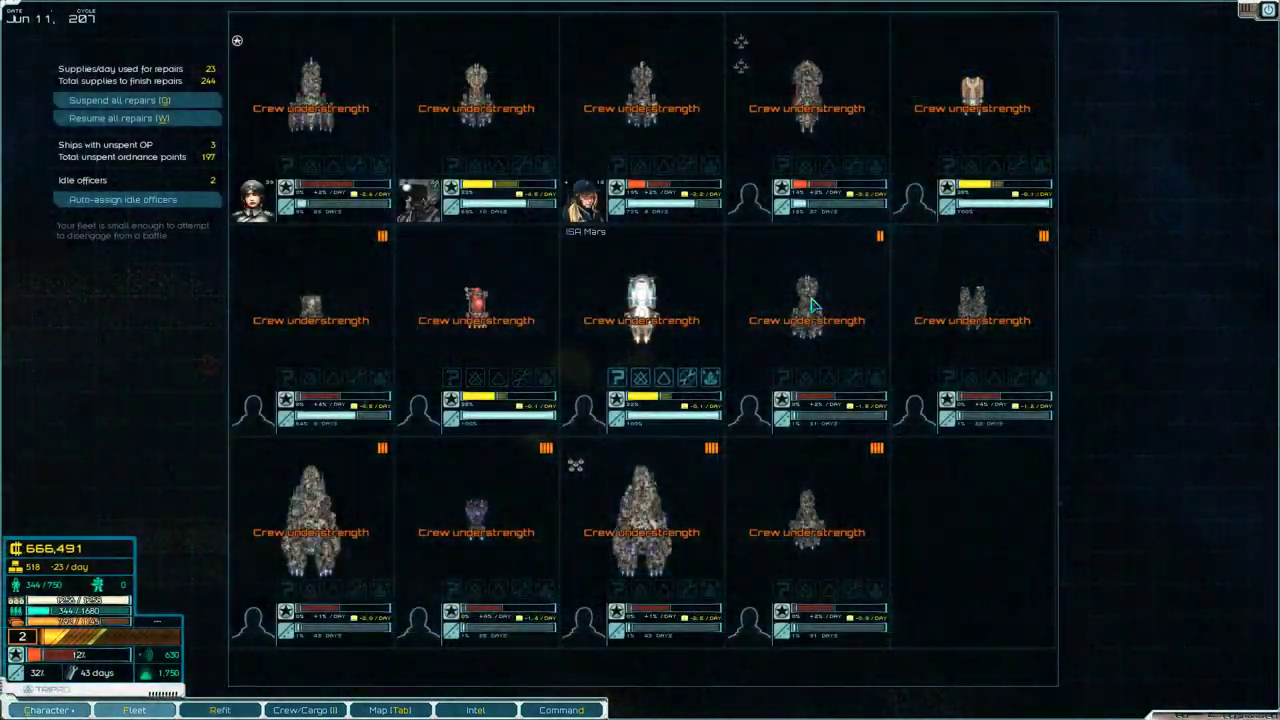
click(853, 302)
mouse_move(980, 232)
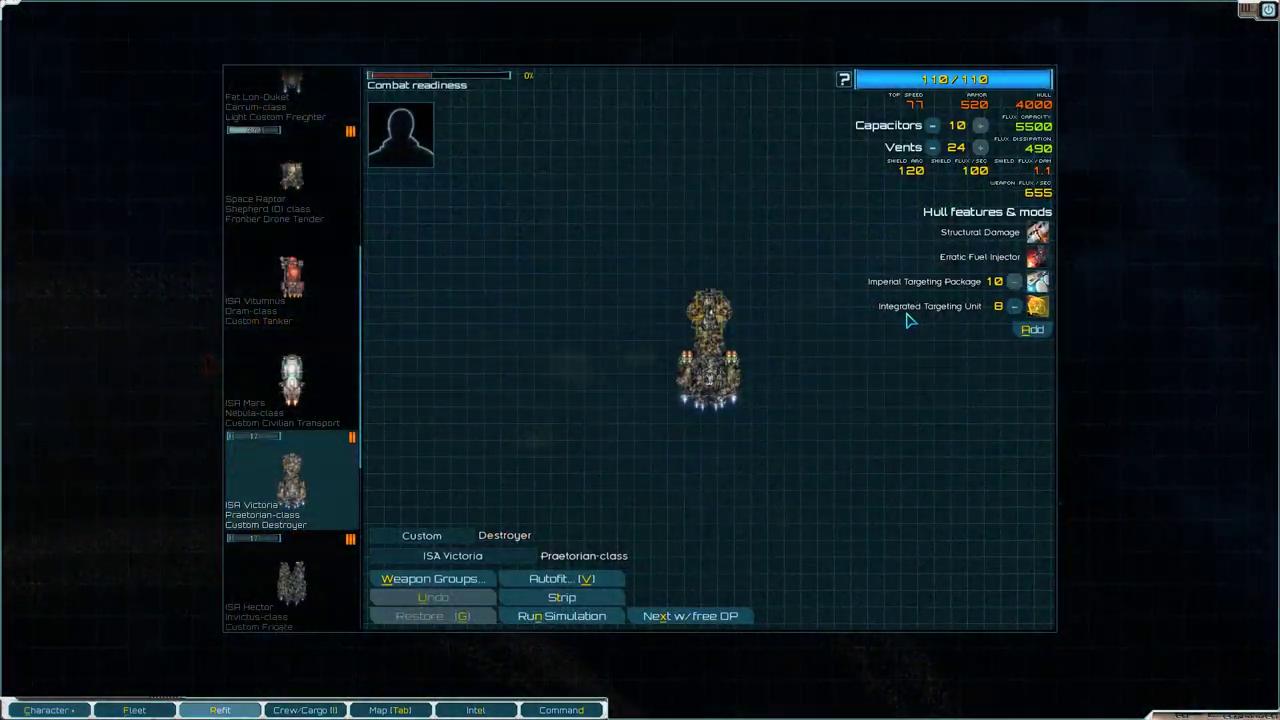
key(Escape)
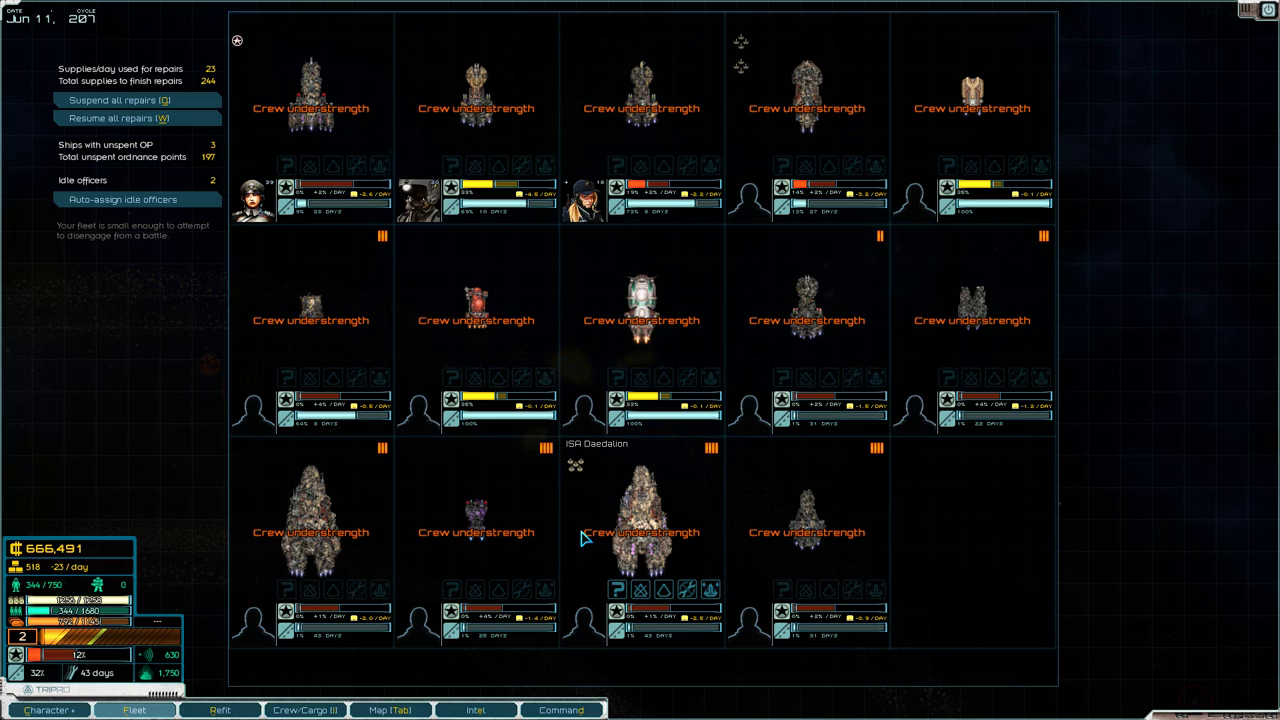
key(Escape)
key(Escape)
key(Escape)
Resume the campaign, glance at the fleet screen, and bring up the pause menu.
key(space)
mouse_move(234, 360)
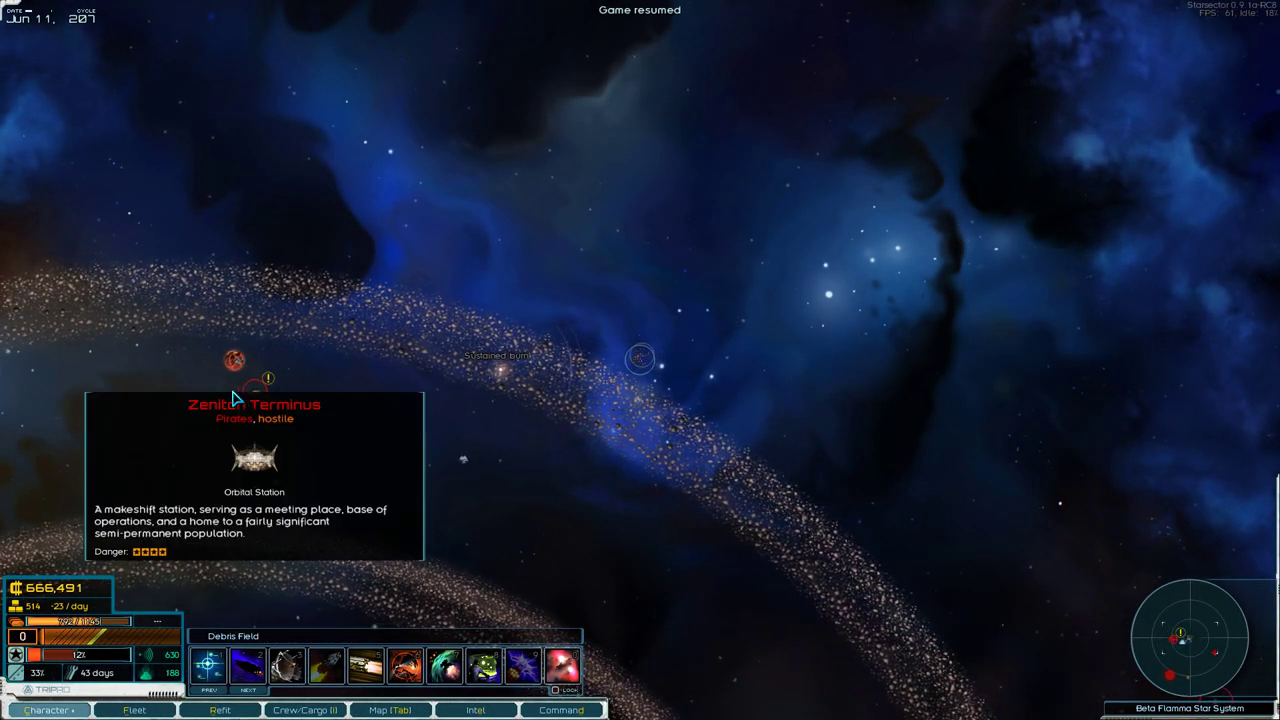
key(f)
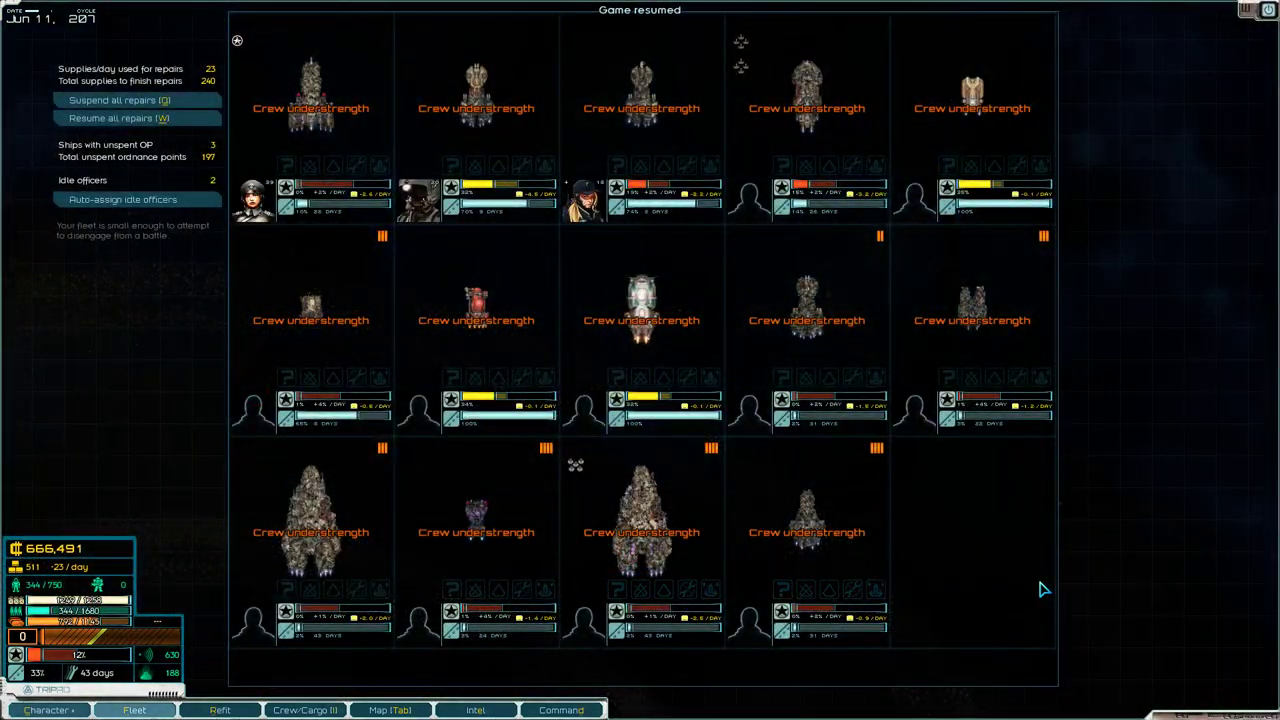
key(Escape)
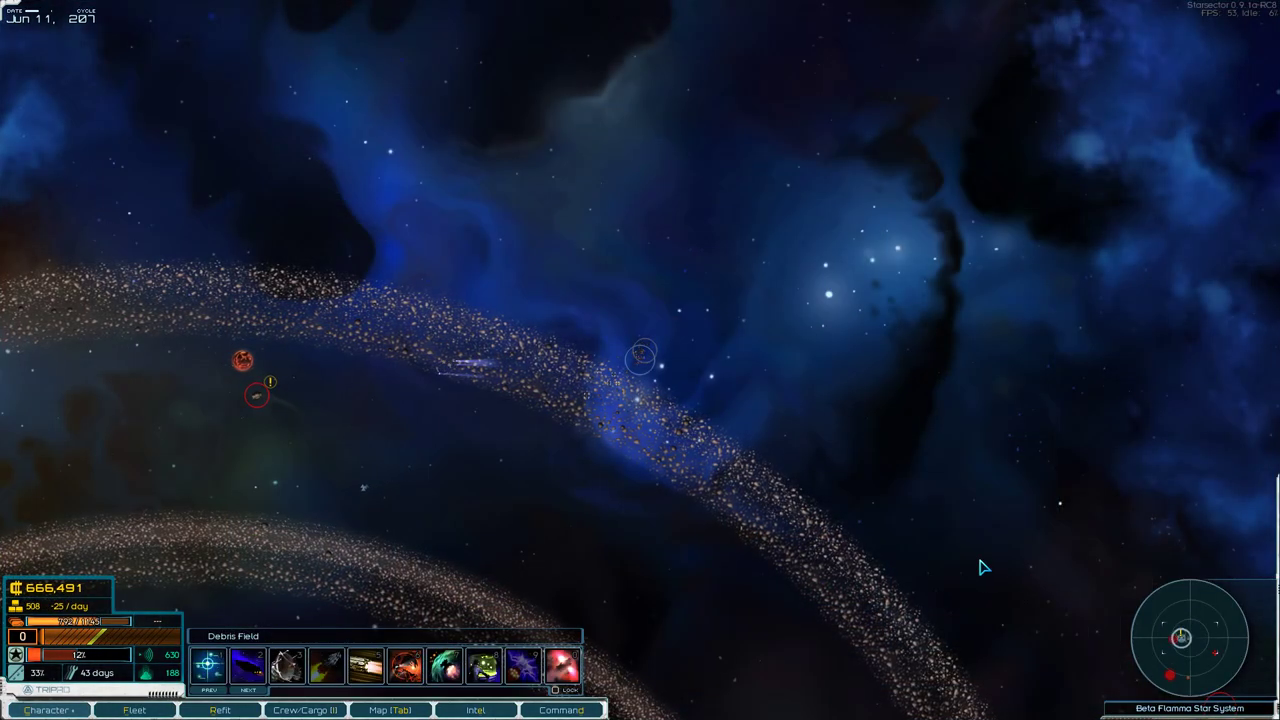
key(Escape)
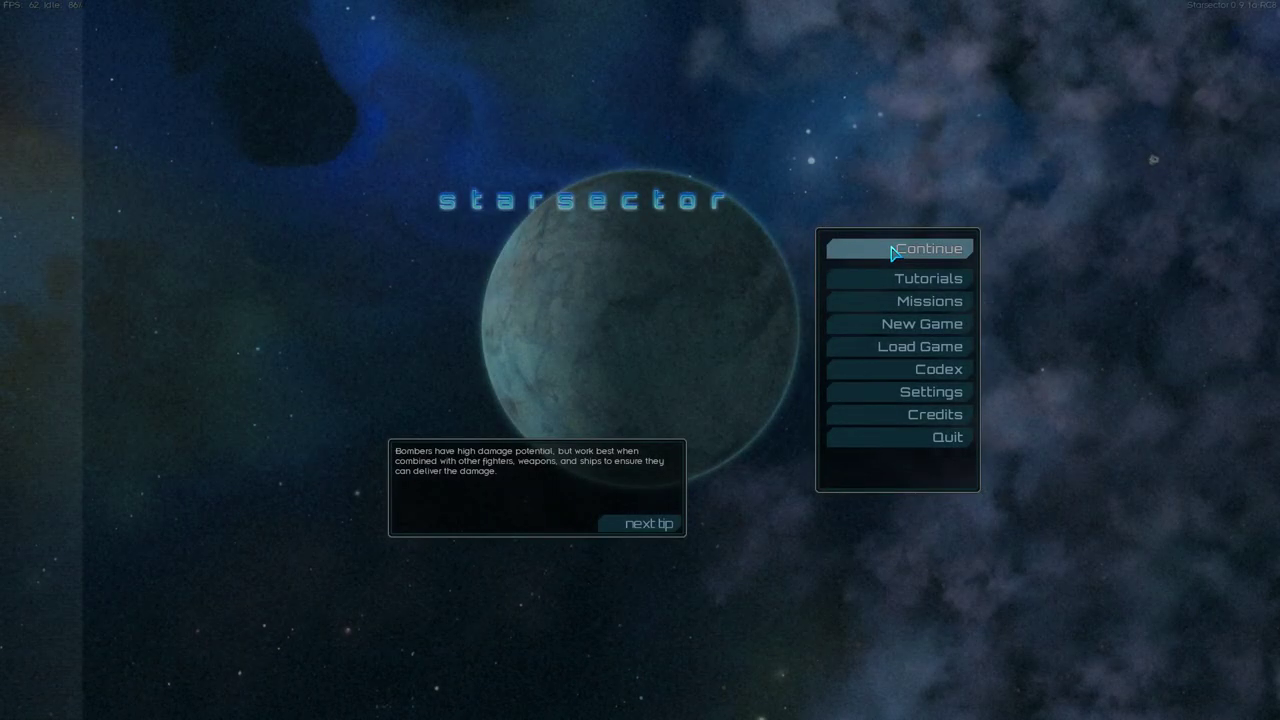
Continue the paused Beta Flamma campaign and save a copy of it to a new slot.
click(894, 253)
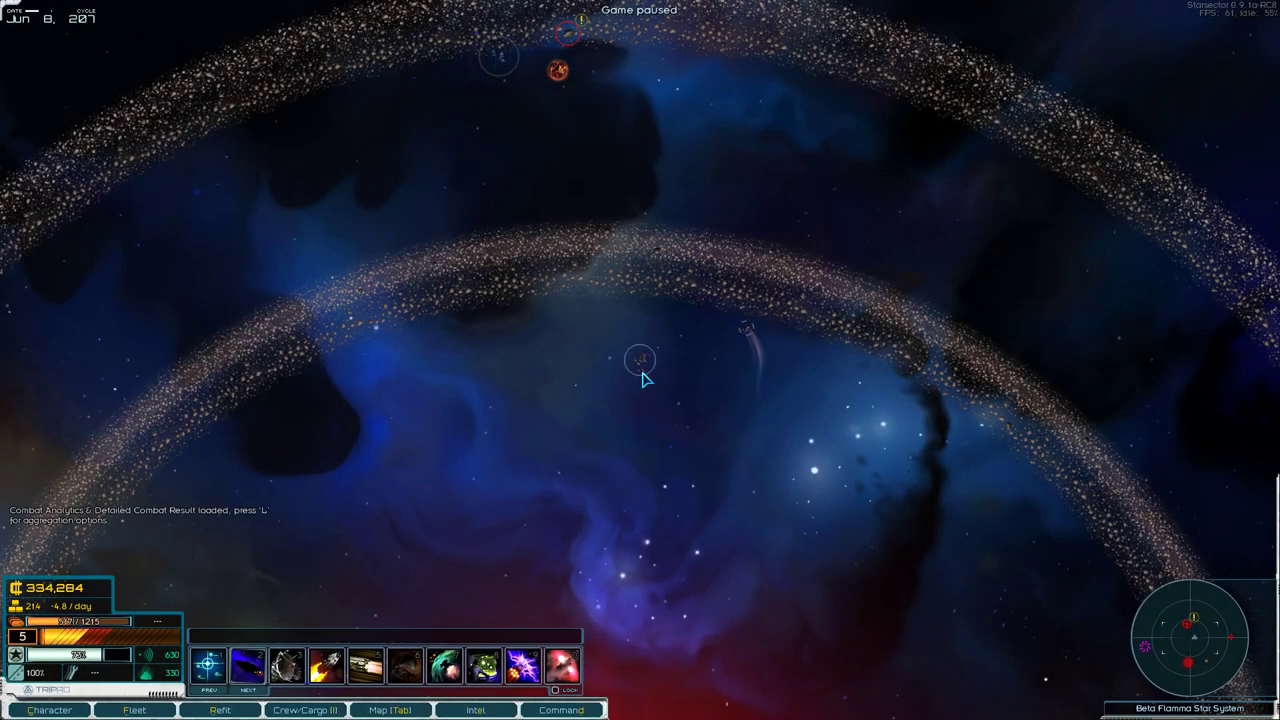
key(Escape)
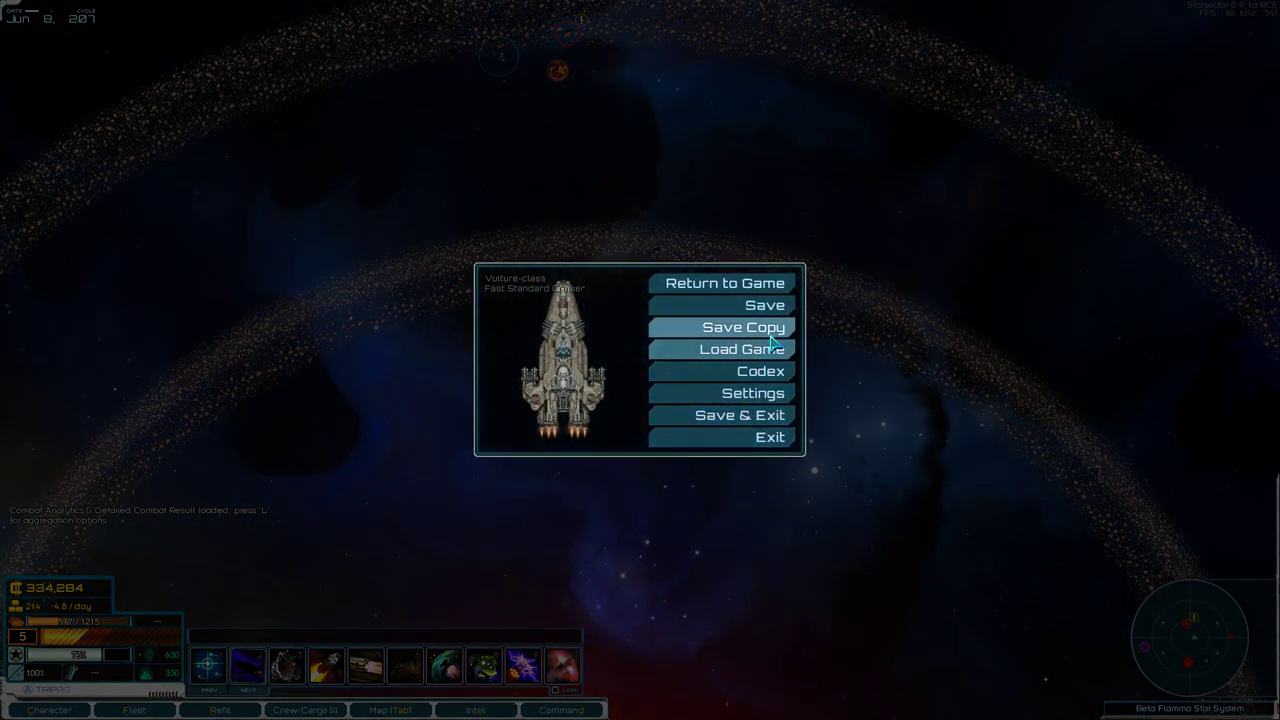
click(771, 334)
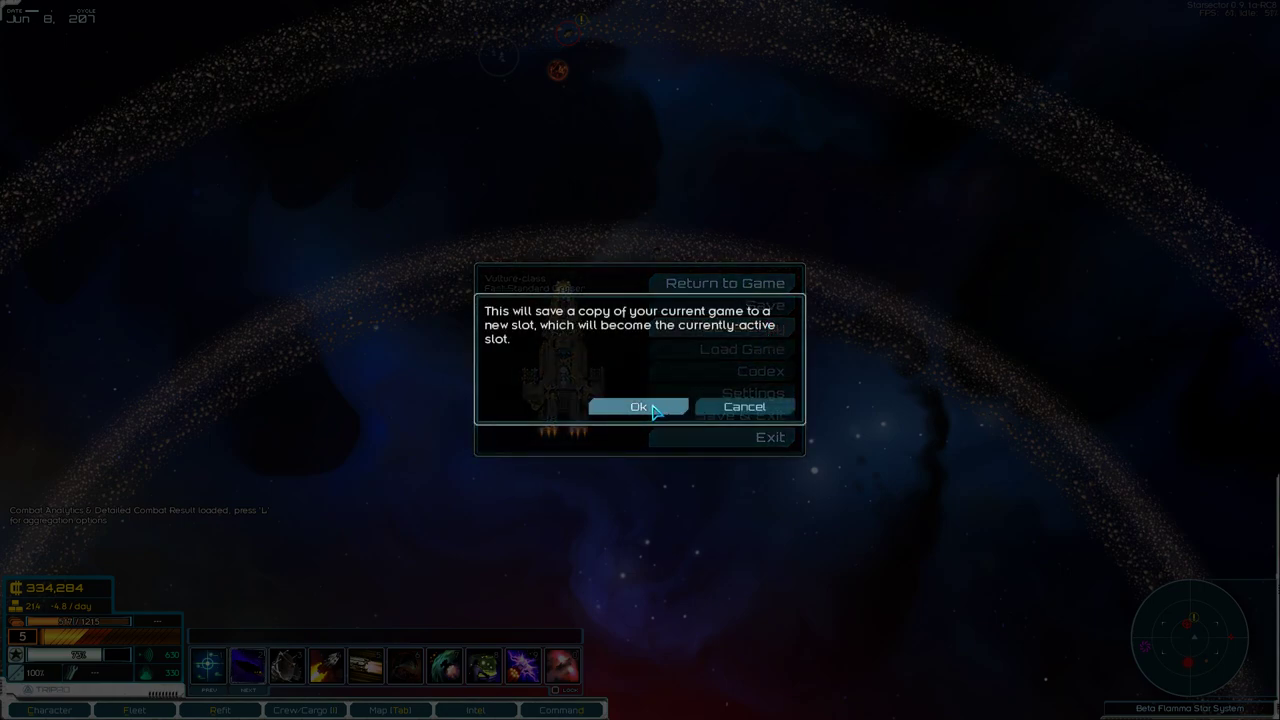
click(662, 413)
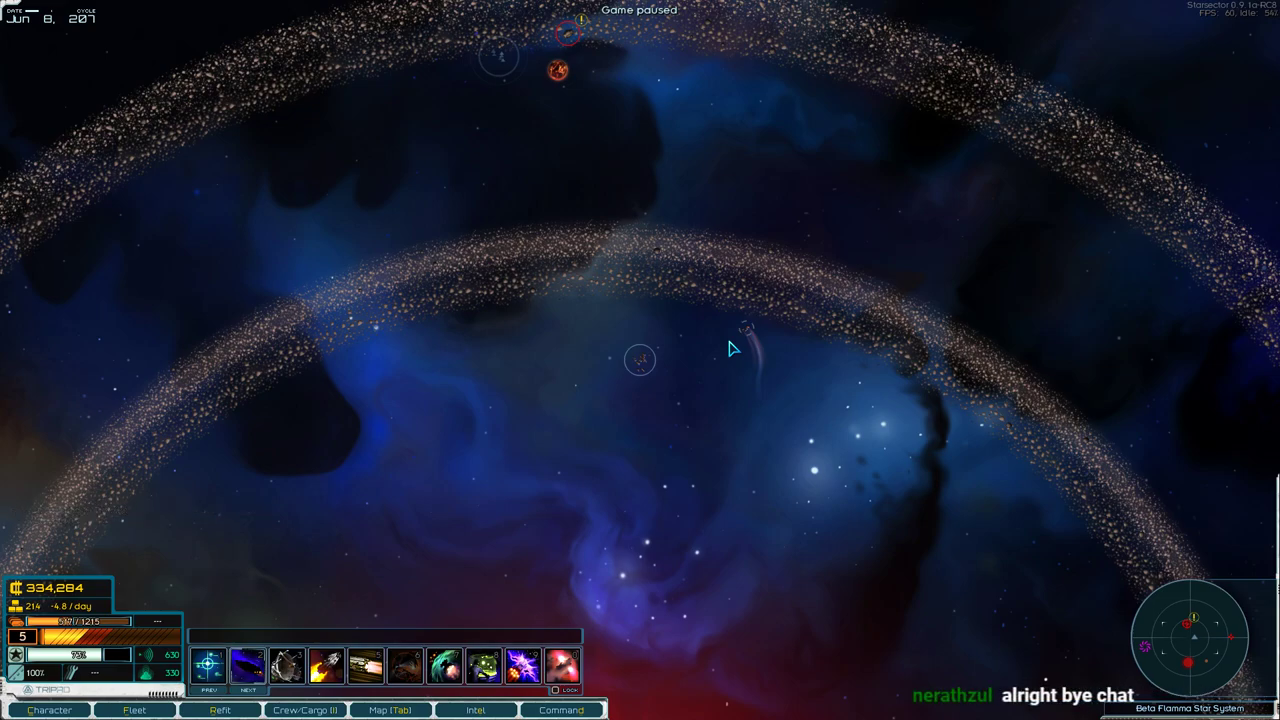
key(Escape)
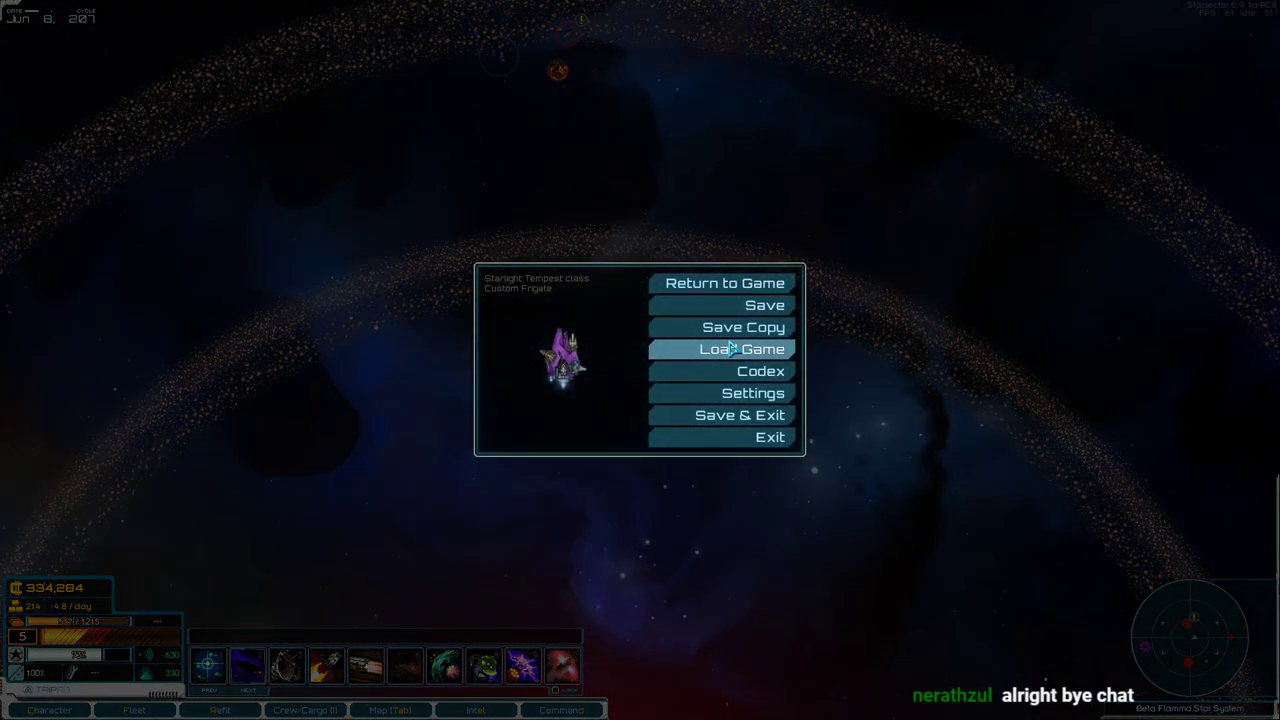